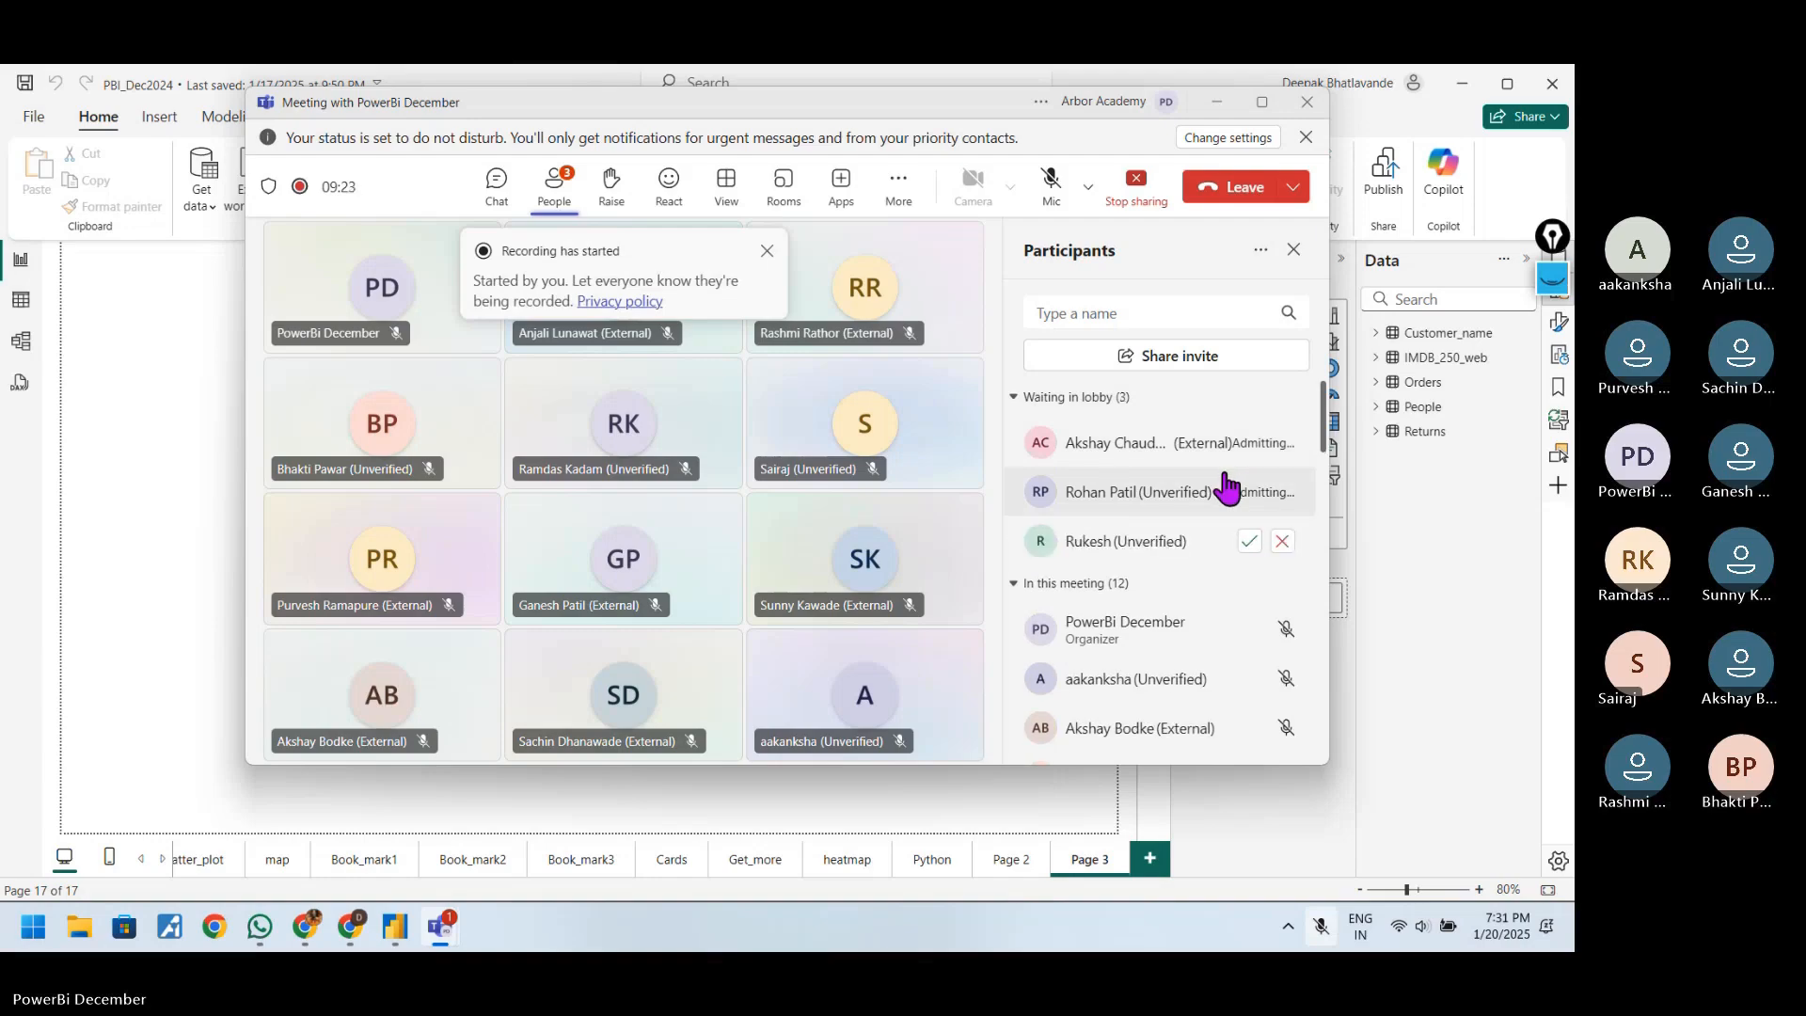
- Admit the two participants still awaiting approval in the lobby and unmute the meeting microphone
left_click(1249, 540)
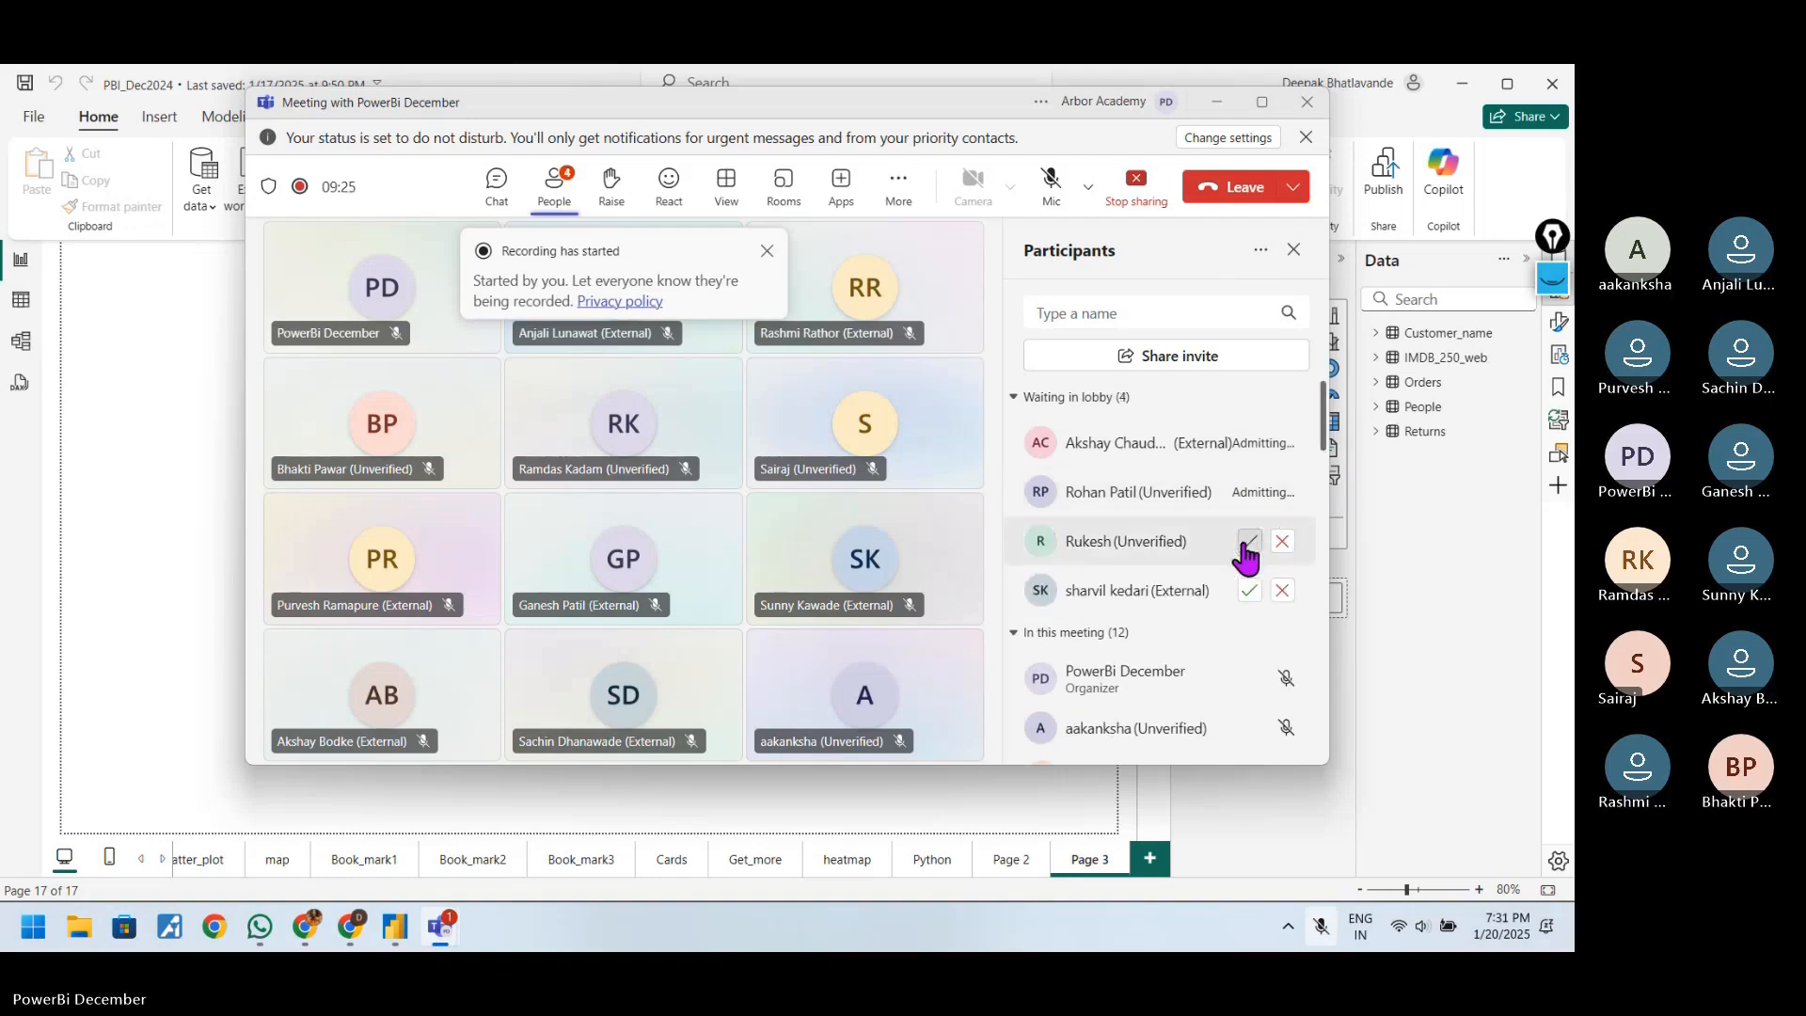
left_click(1249, 590)
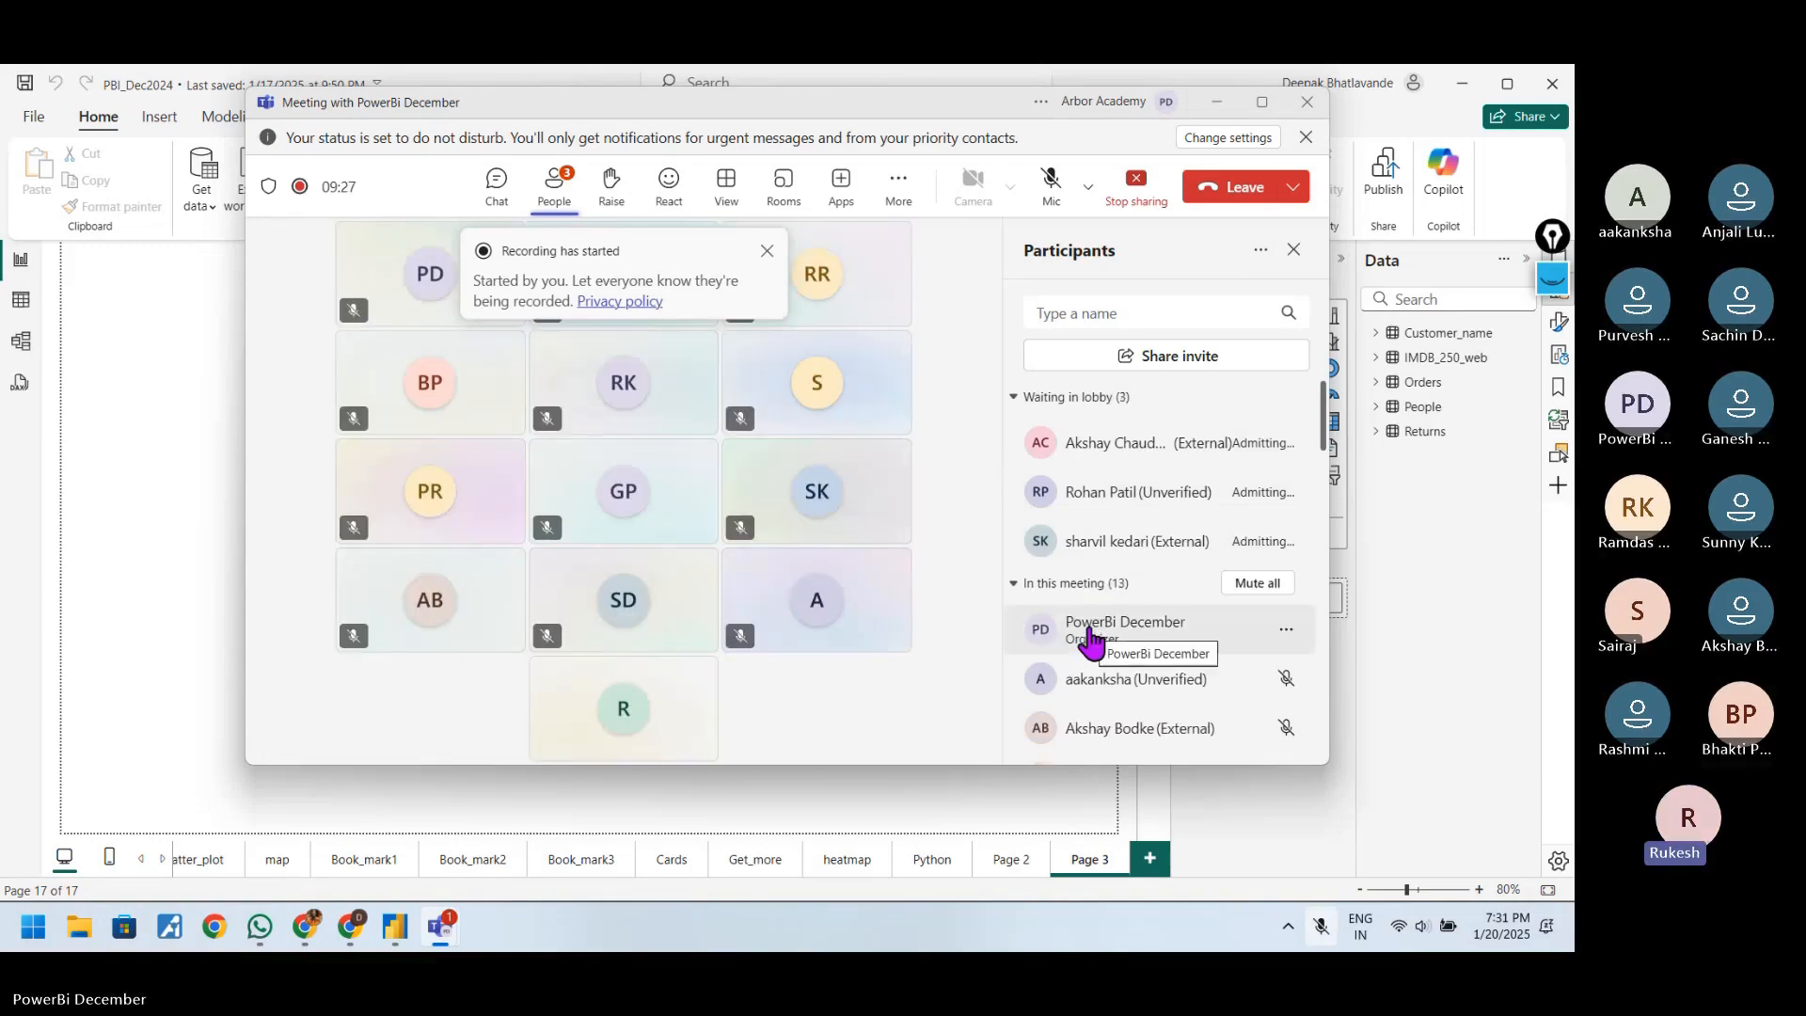
left_click(1053, 196)
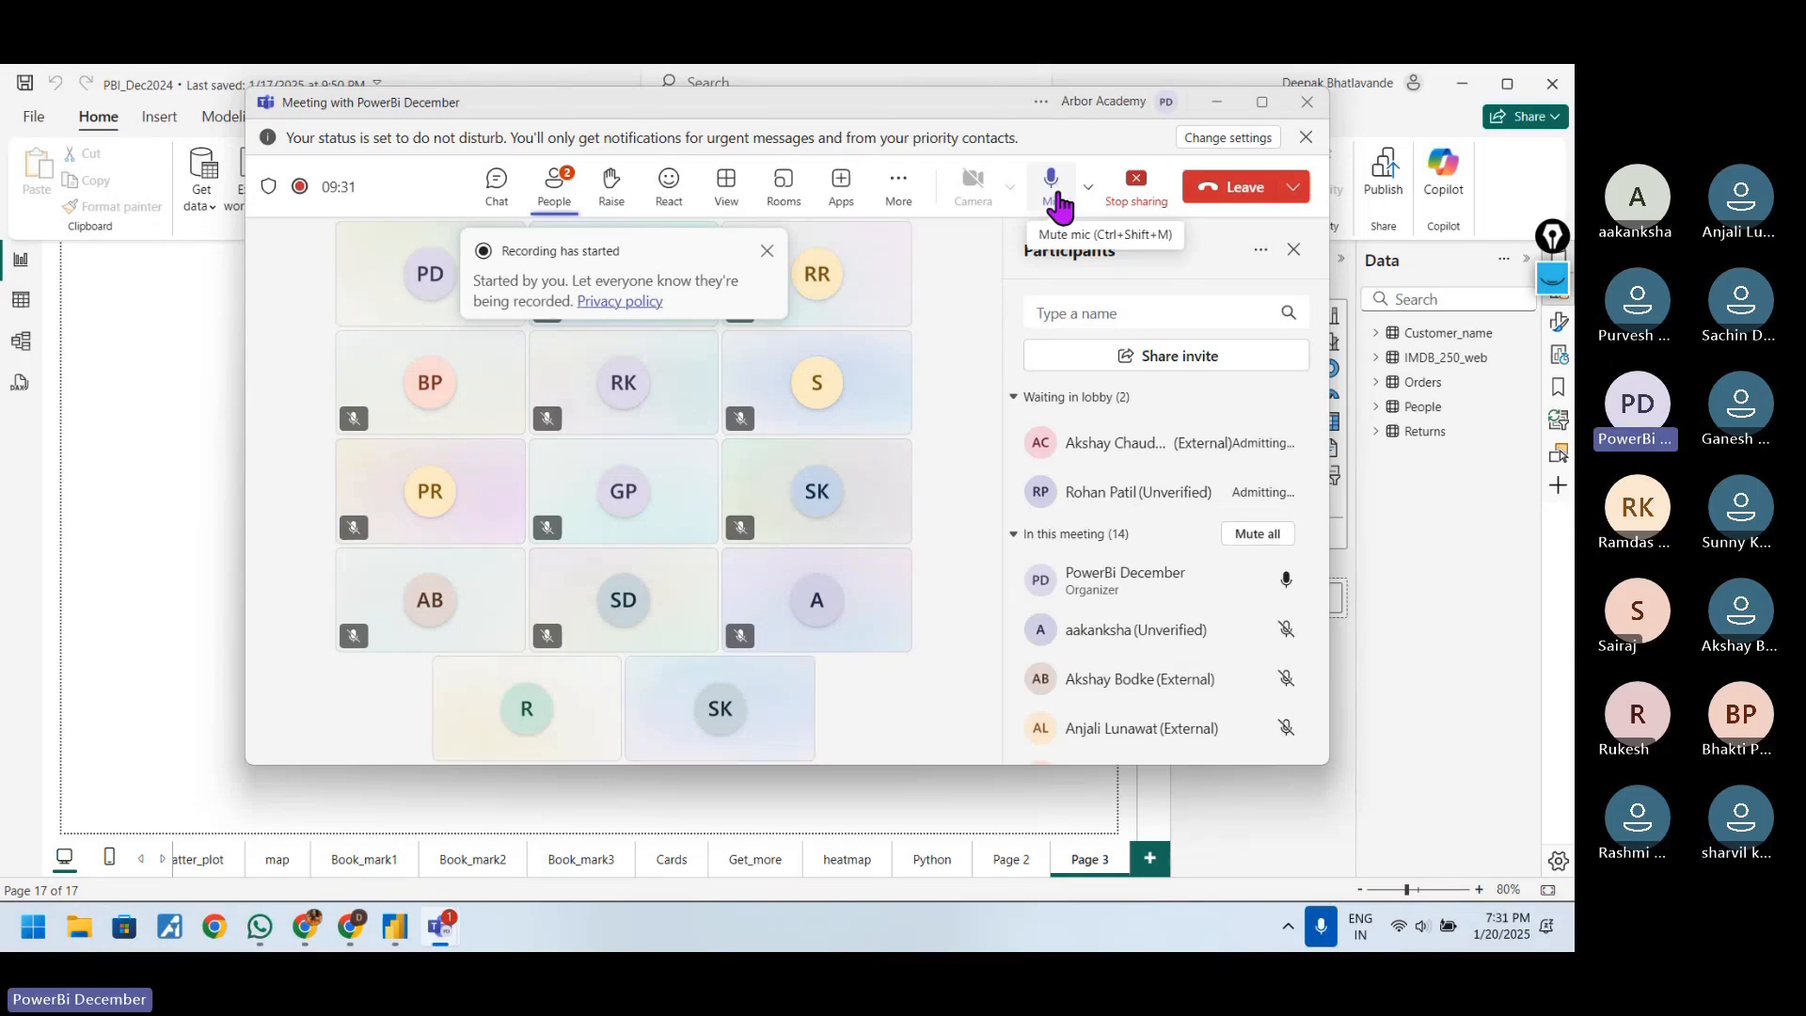
- Look through the participants list to see who is in the meeting, and mute the meeting microphone
scroll(1120, 686, "down", 5)
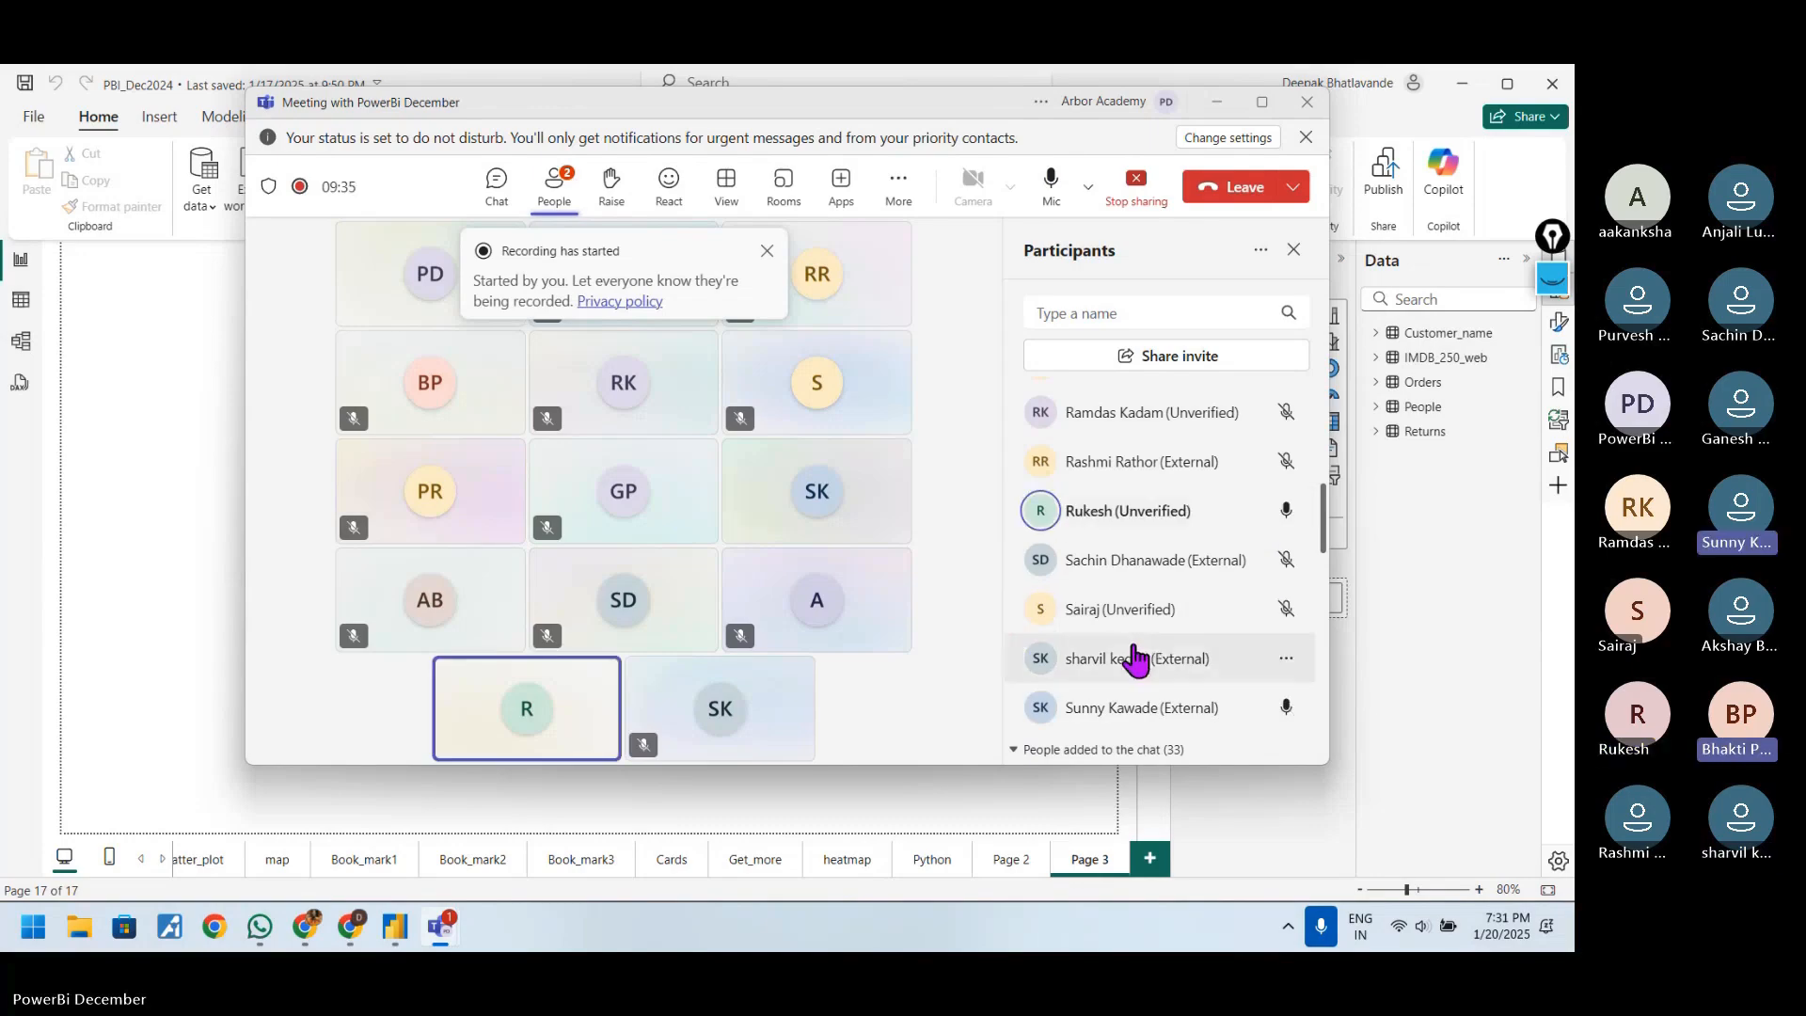
scroll(1135, 662, "down", 2)
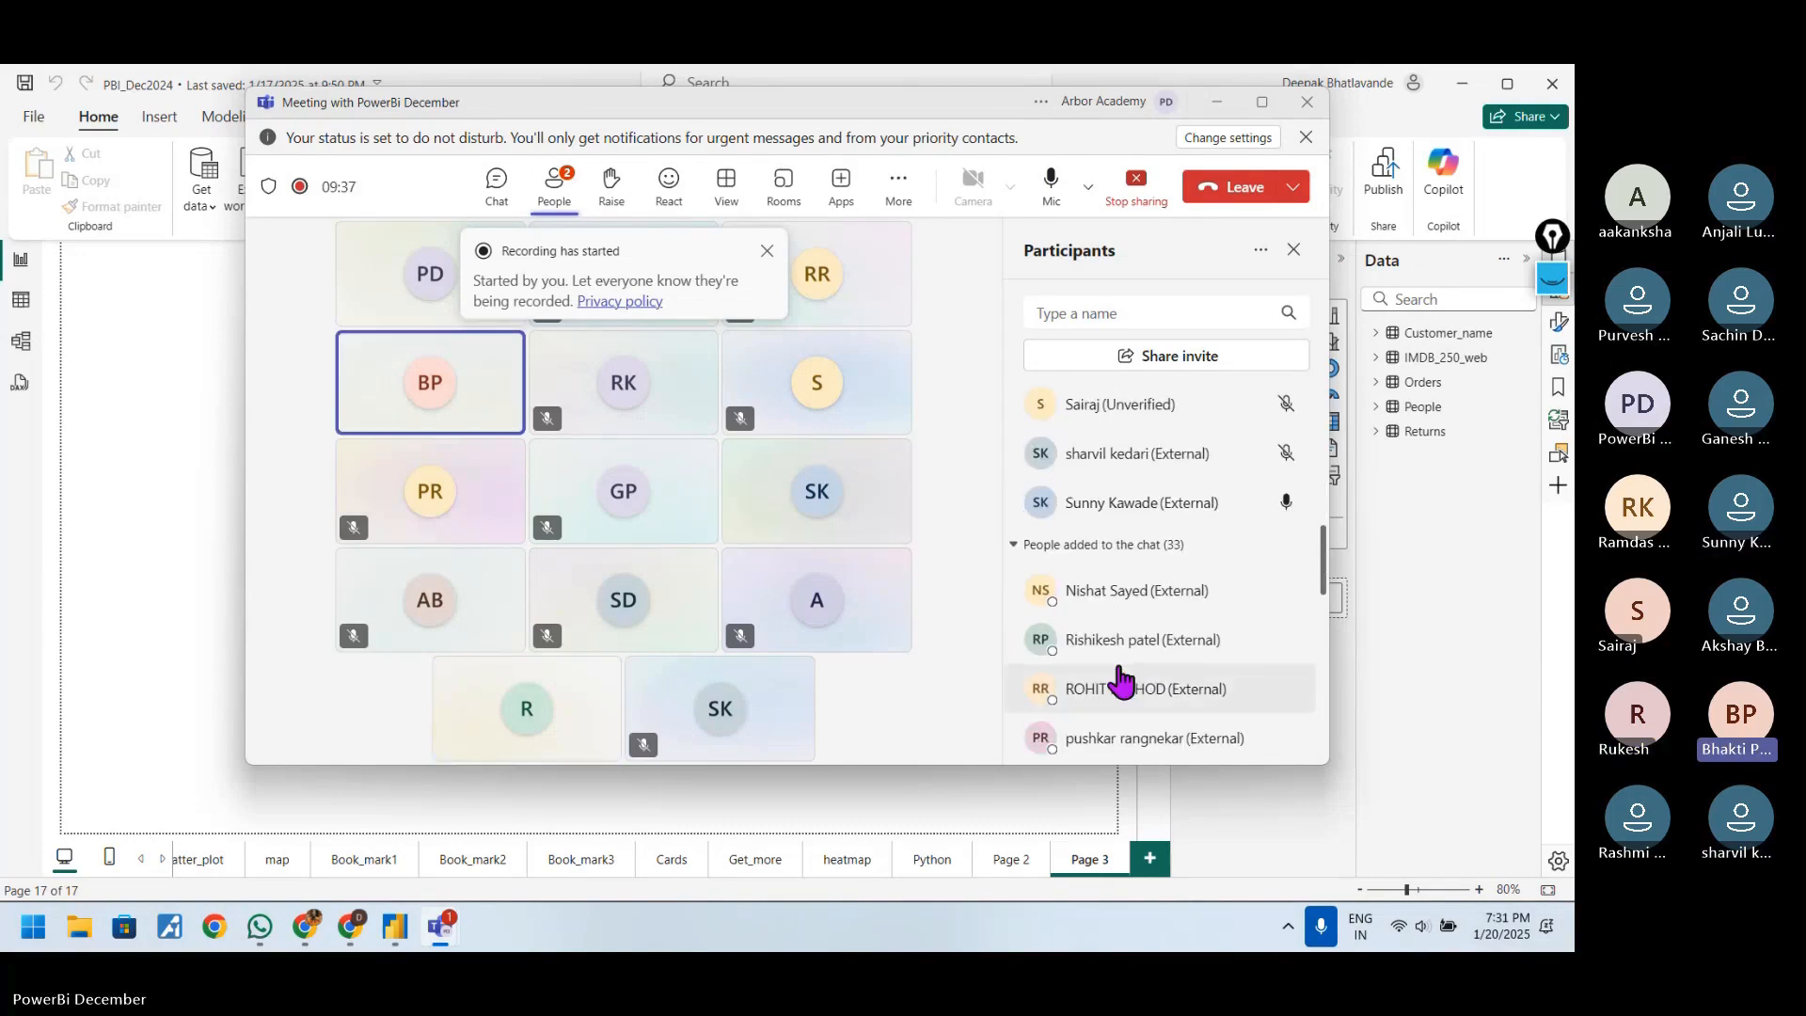
scroll(1120, 681, "up", 3)
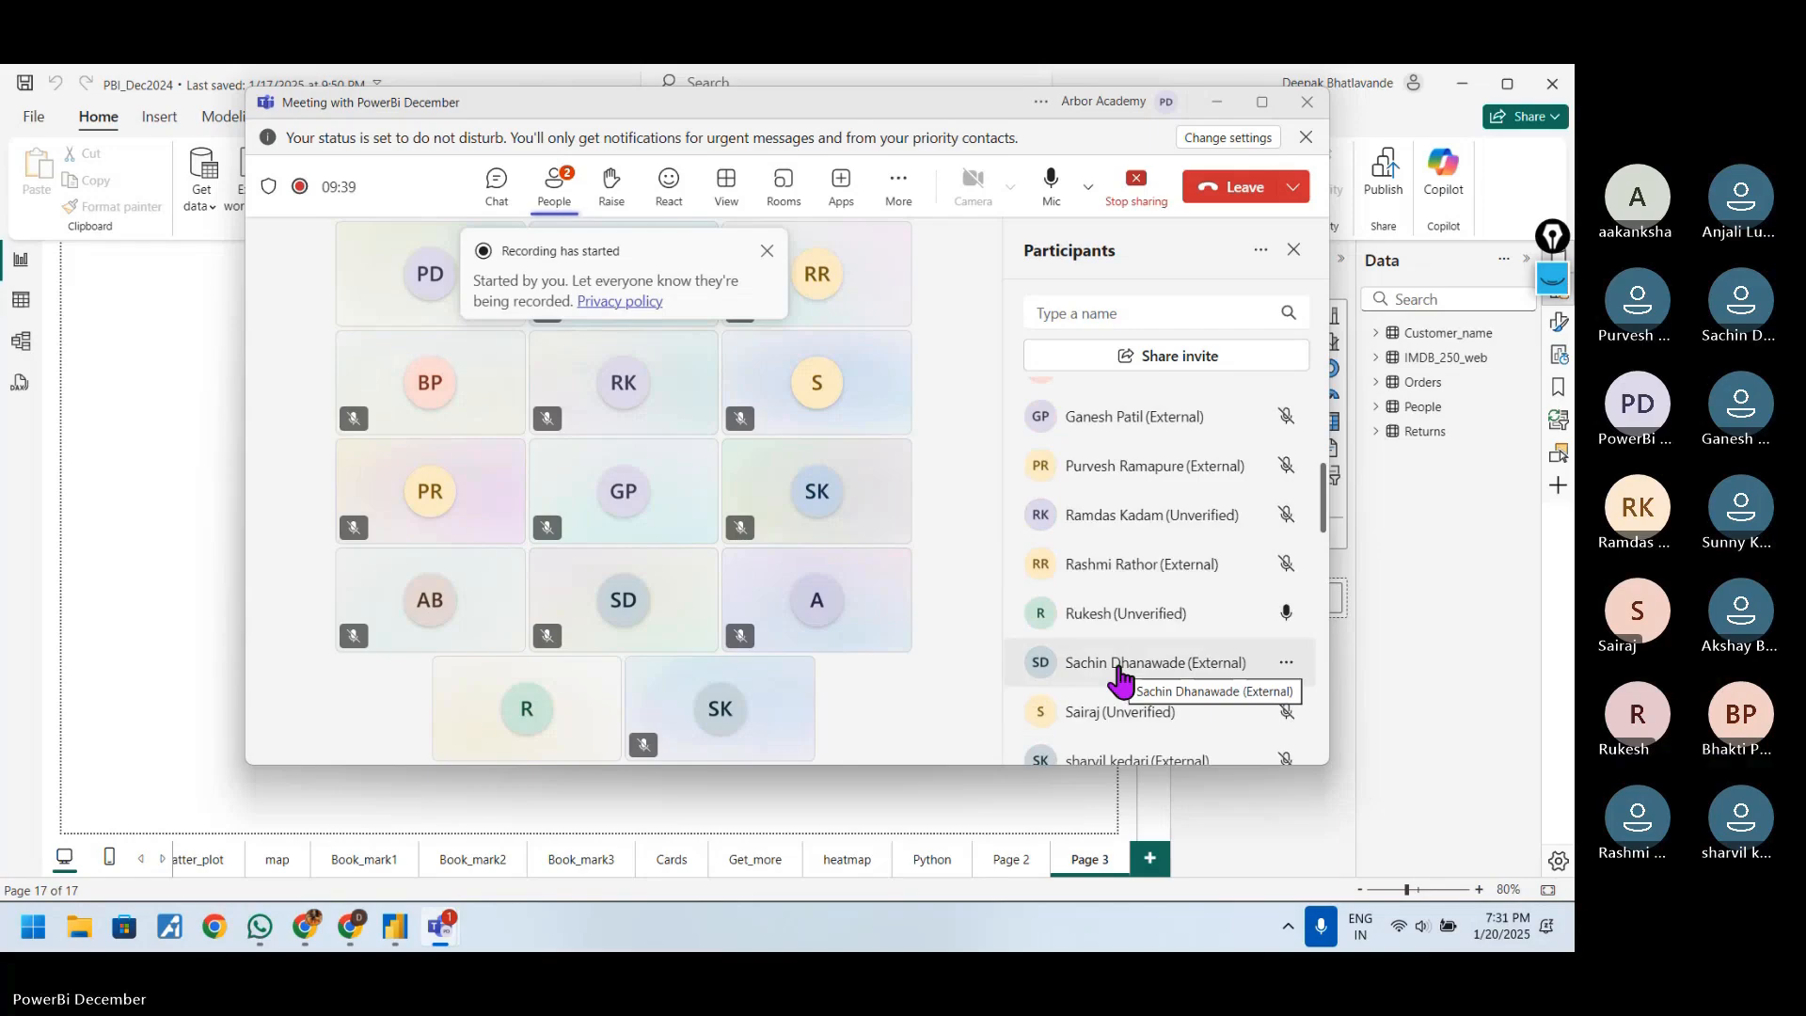
scroll(1120, 679, "up", 1)
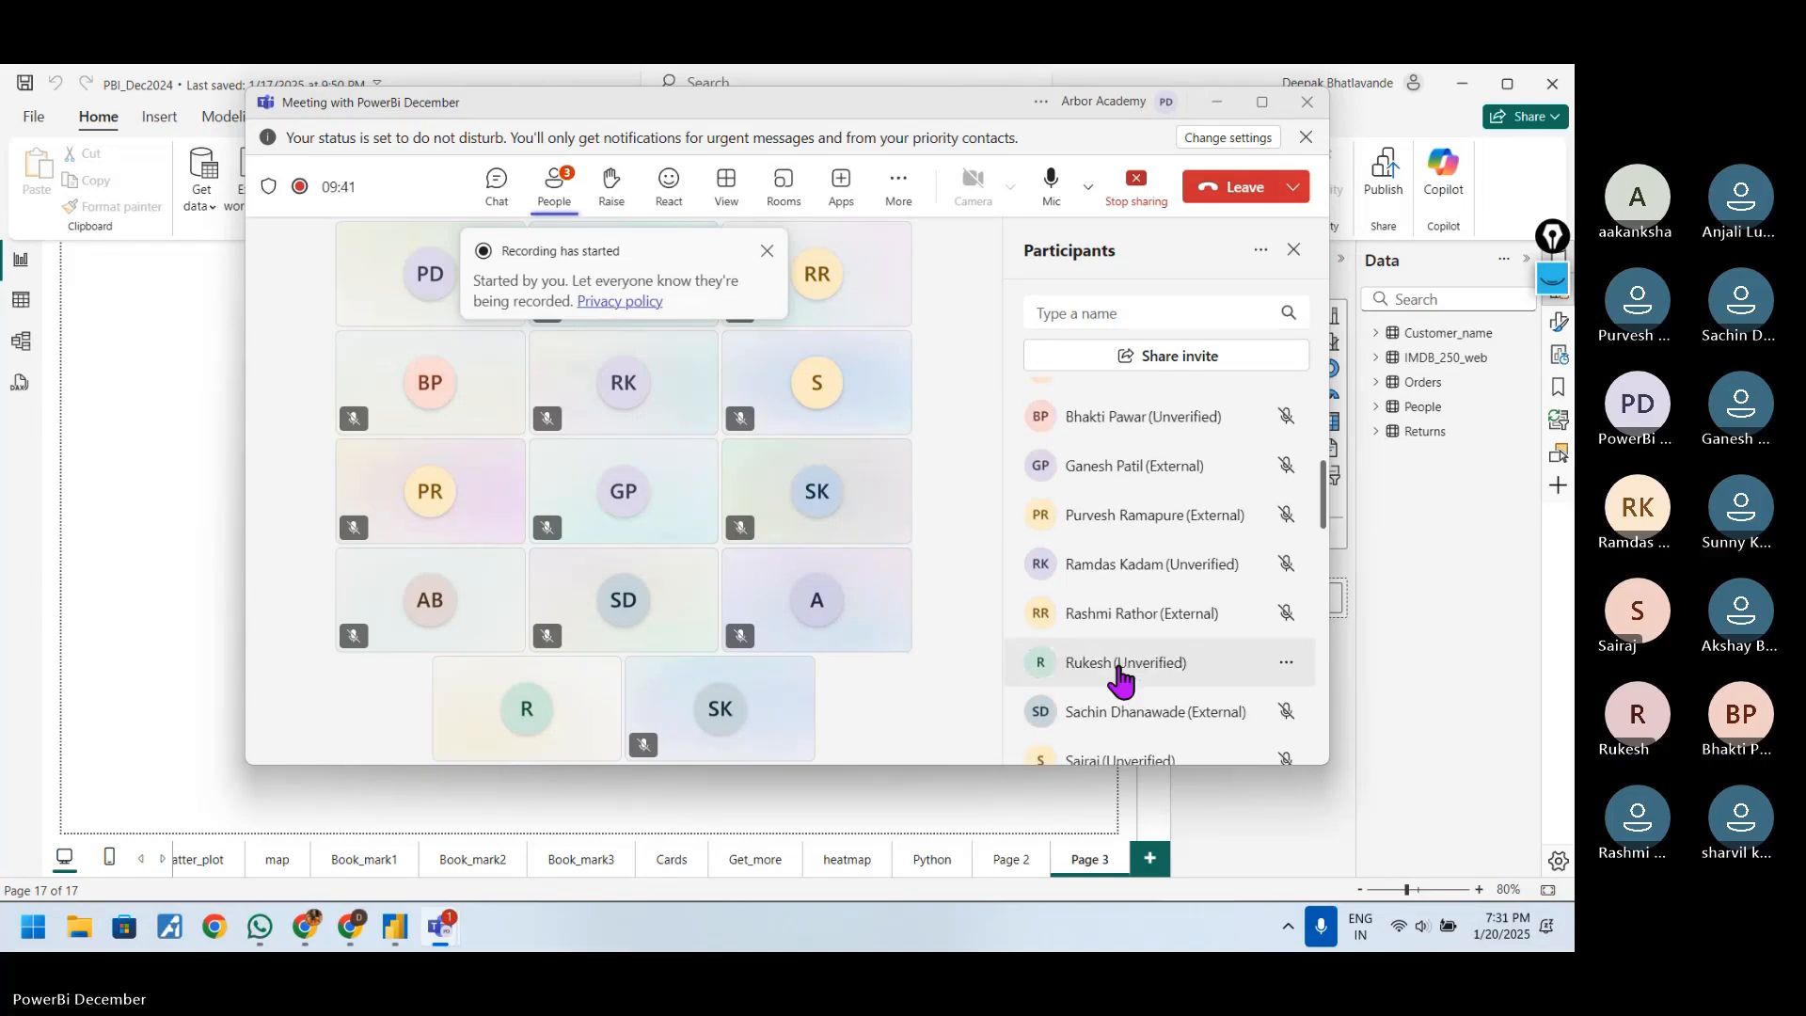
scroll(1121, 679, "up", 5)
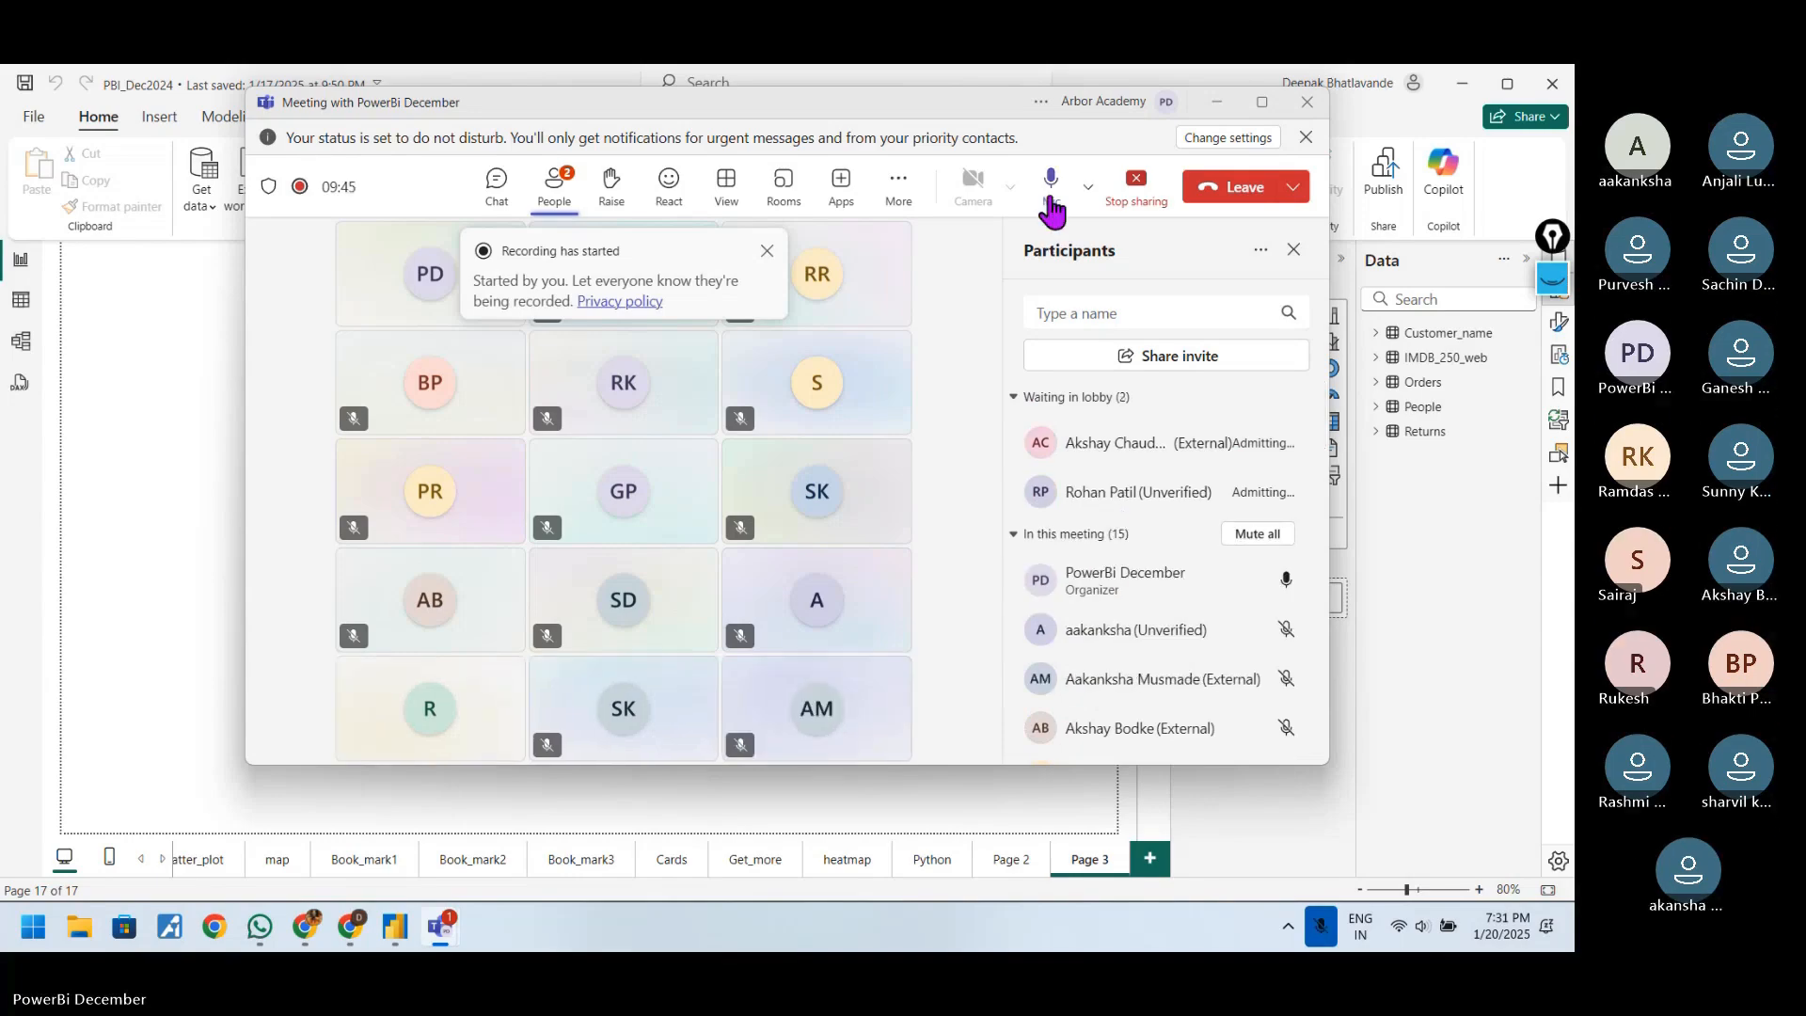
left_click(1051, 188)
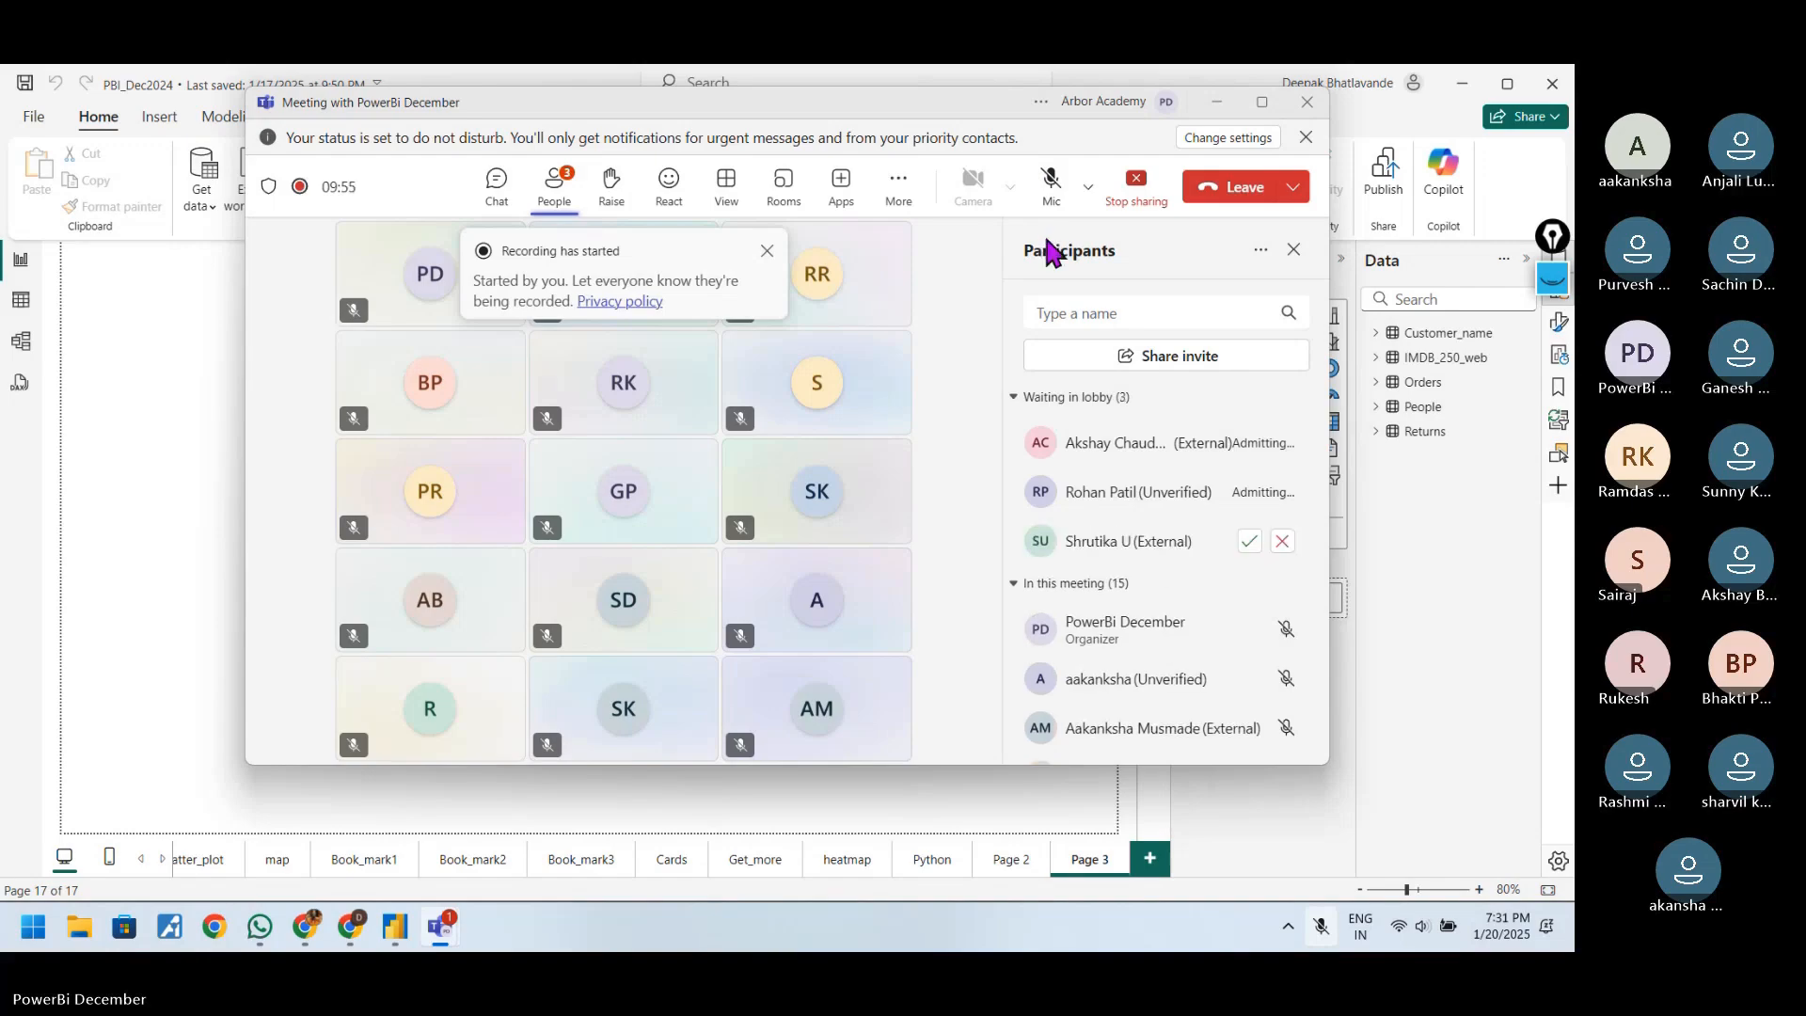
- Admit everyone waiting in the lobby and dismiss the notice about the started recording
left_click(1250, 541)
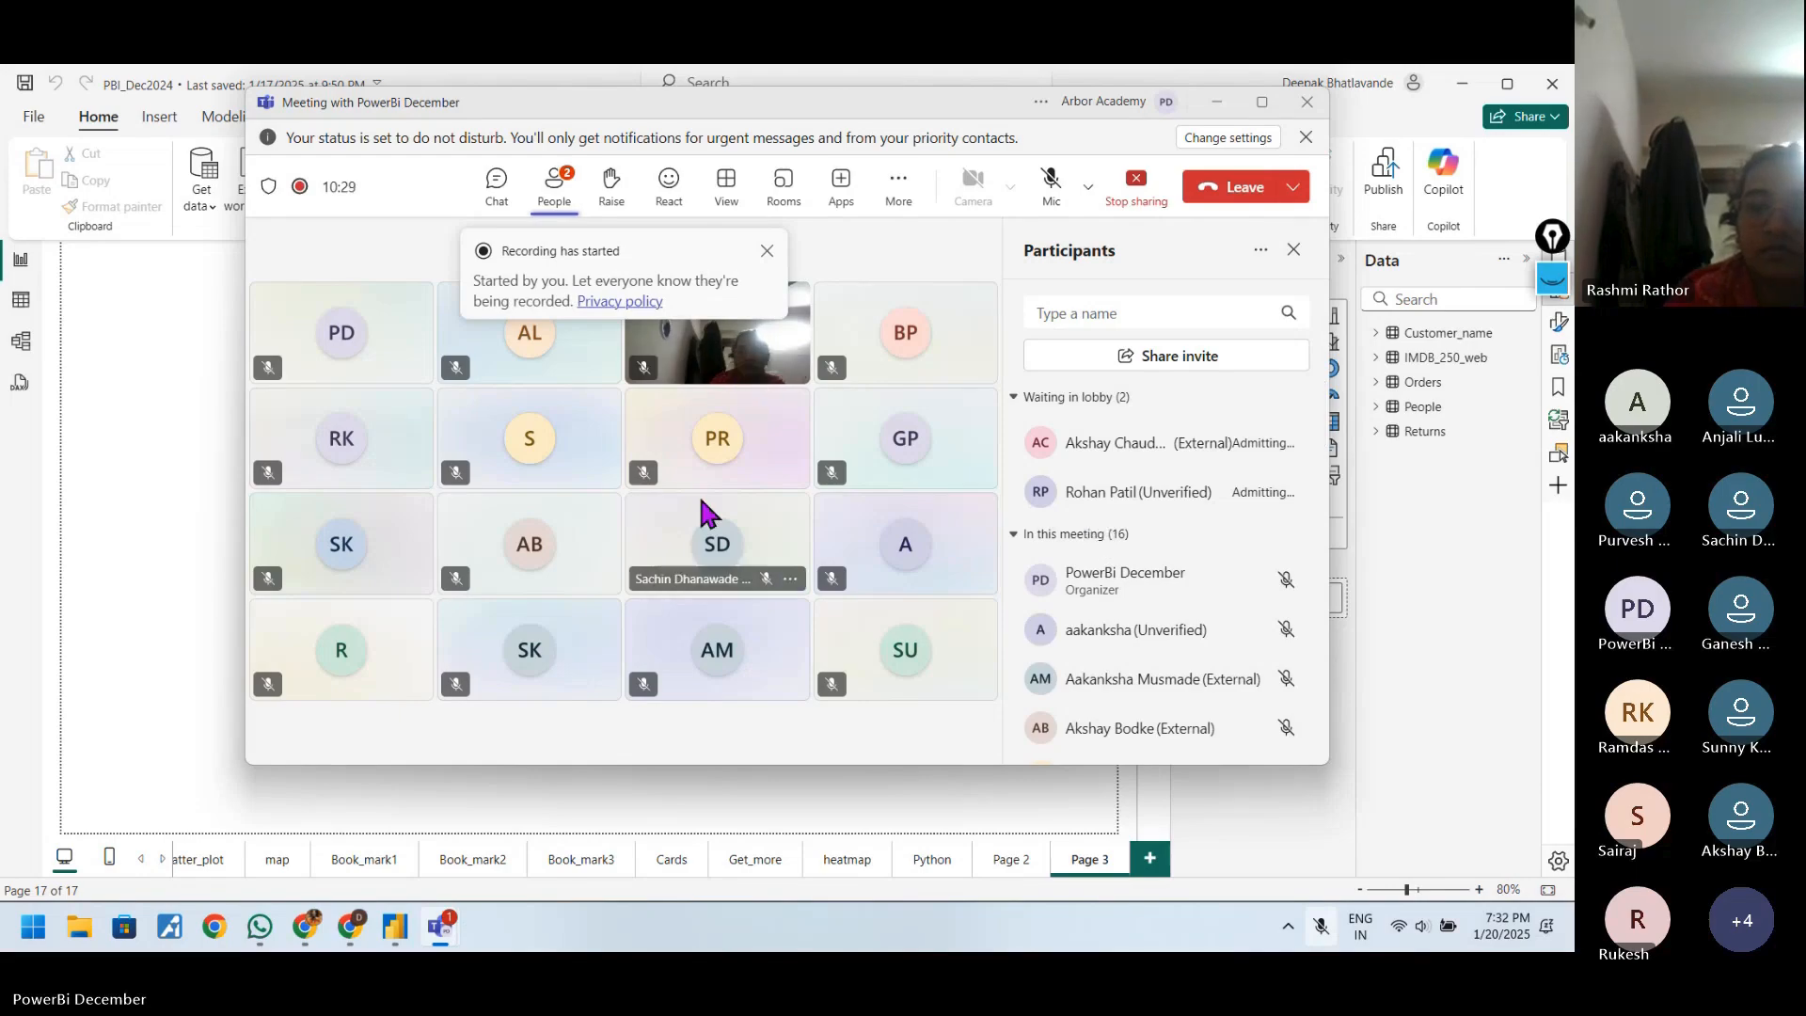
left_click(767, 250)
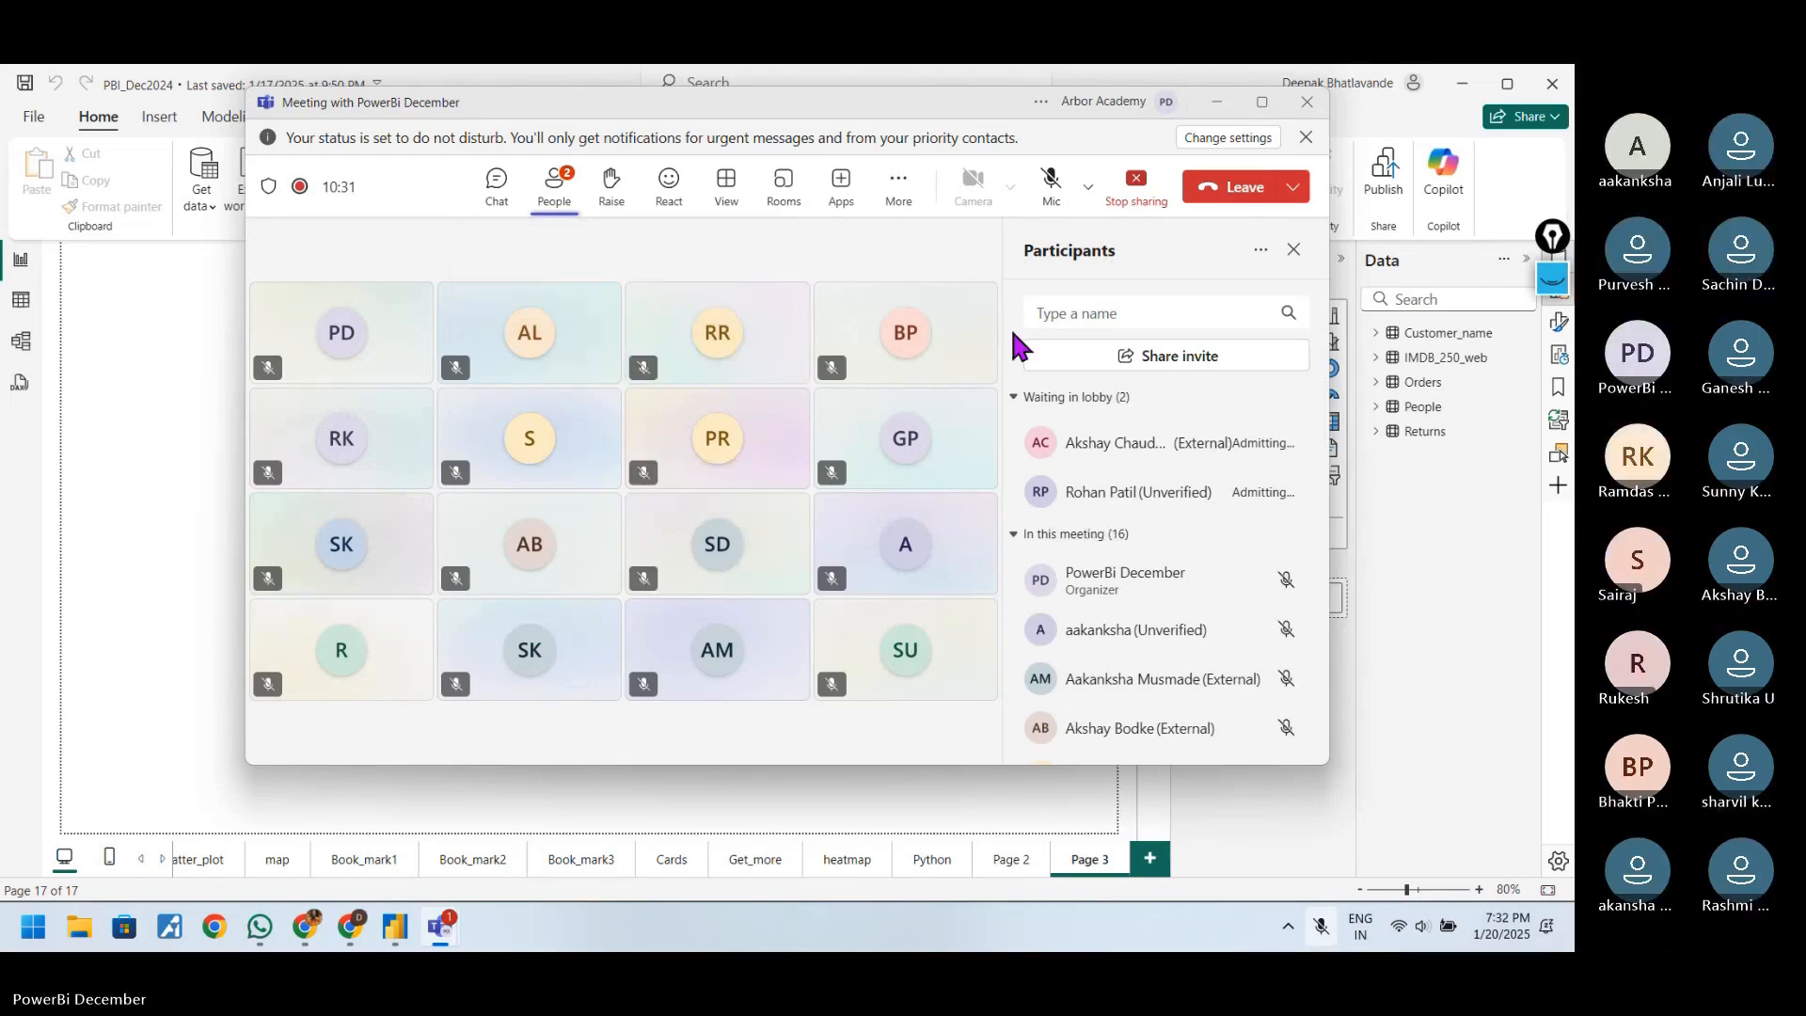
left_click(900, 188)
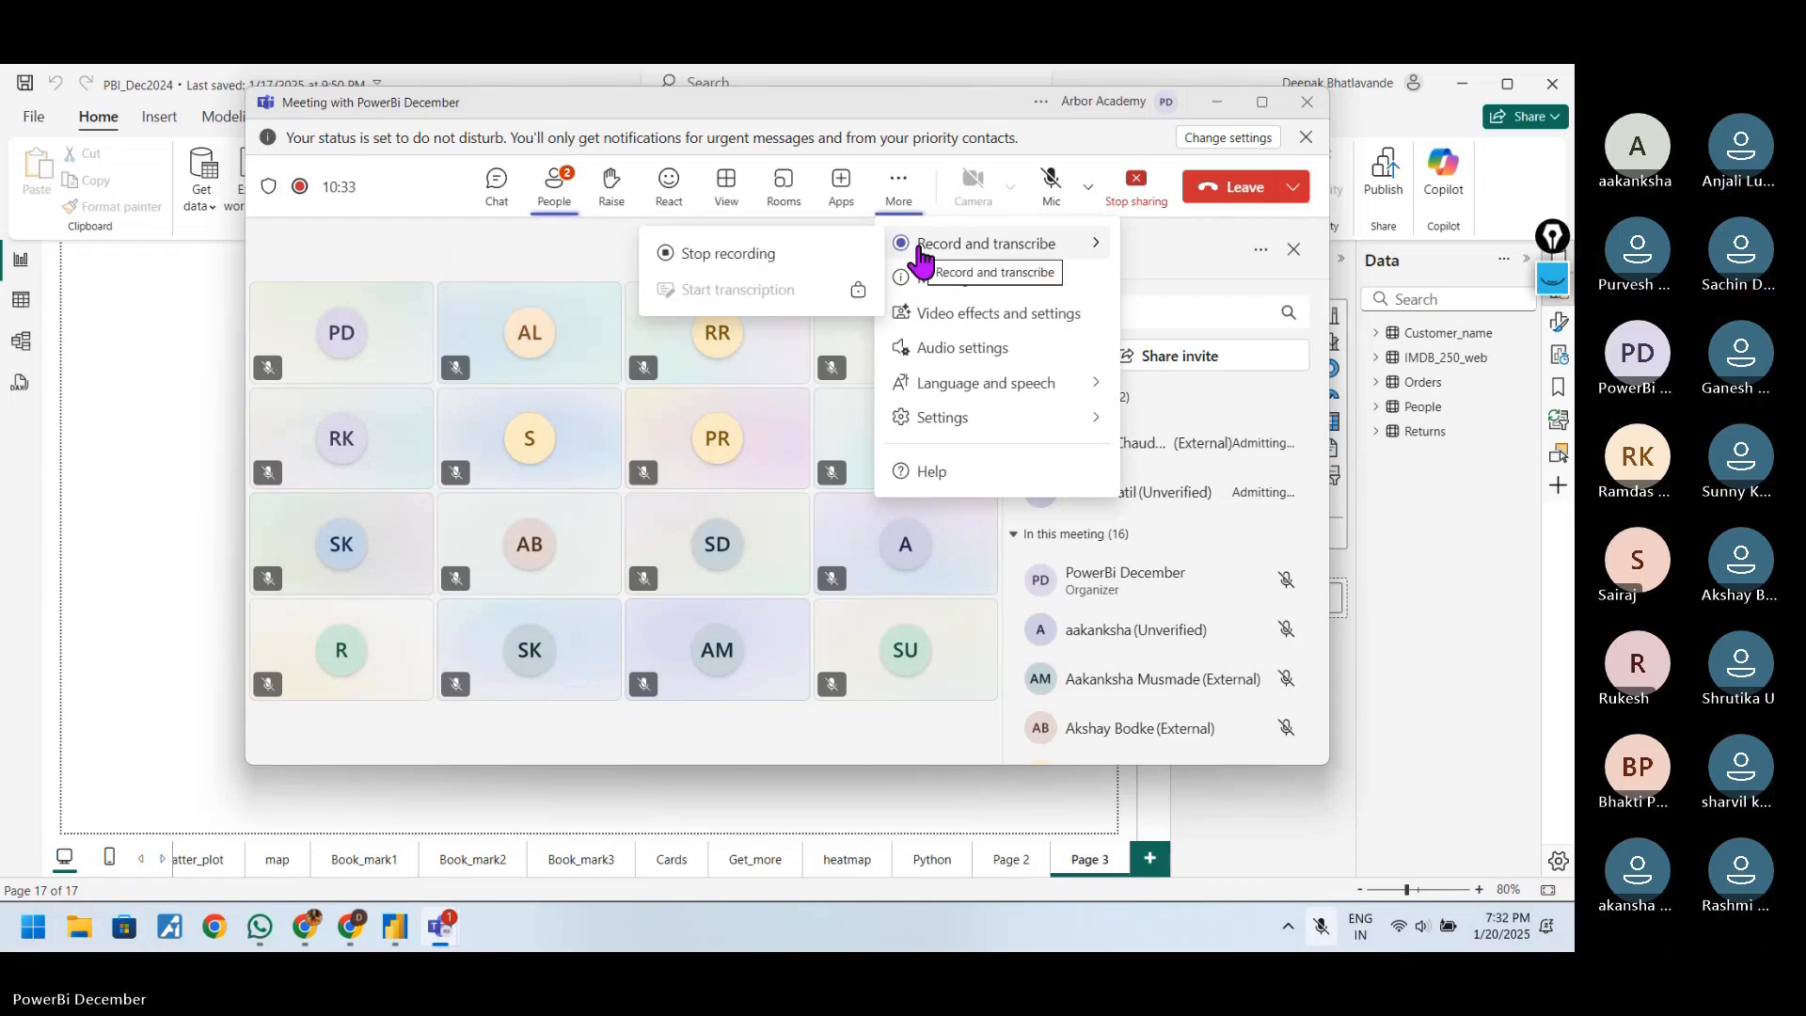
left_click(546, 250)
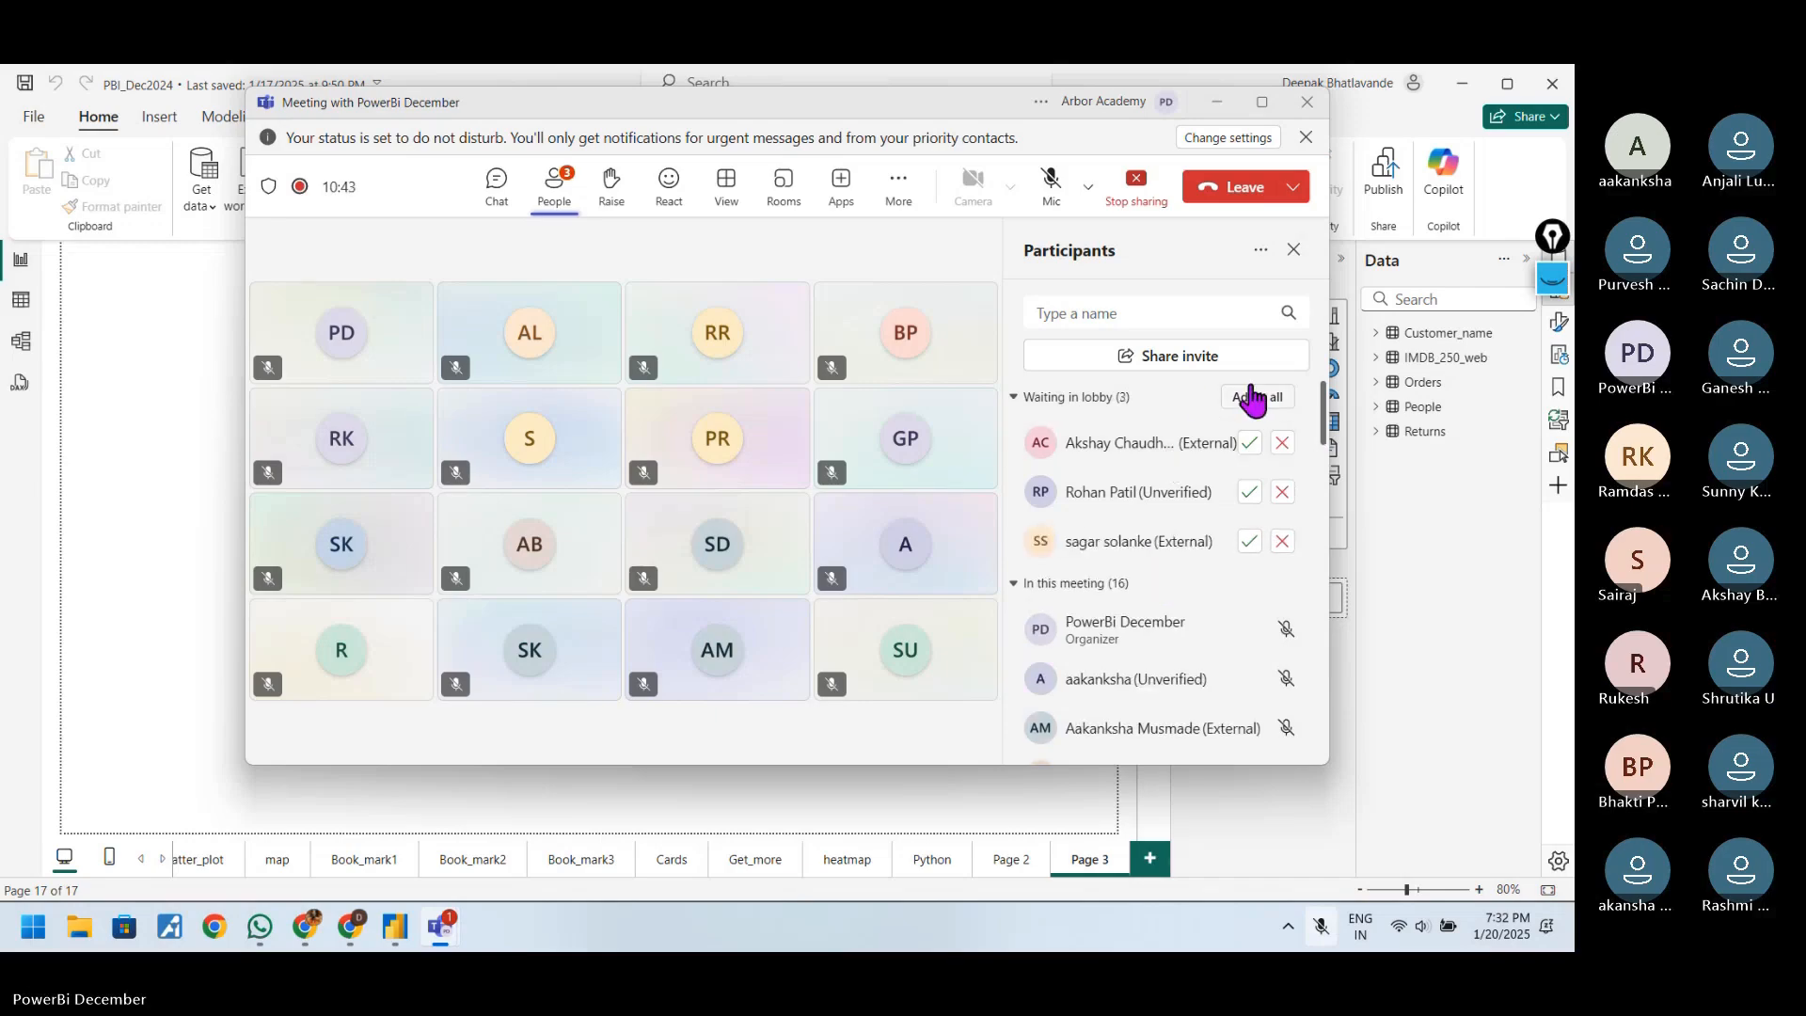
left_click(1256, 397)
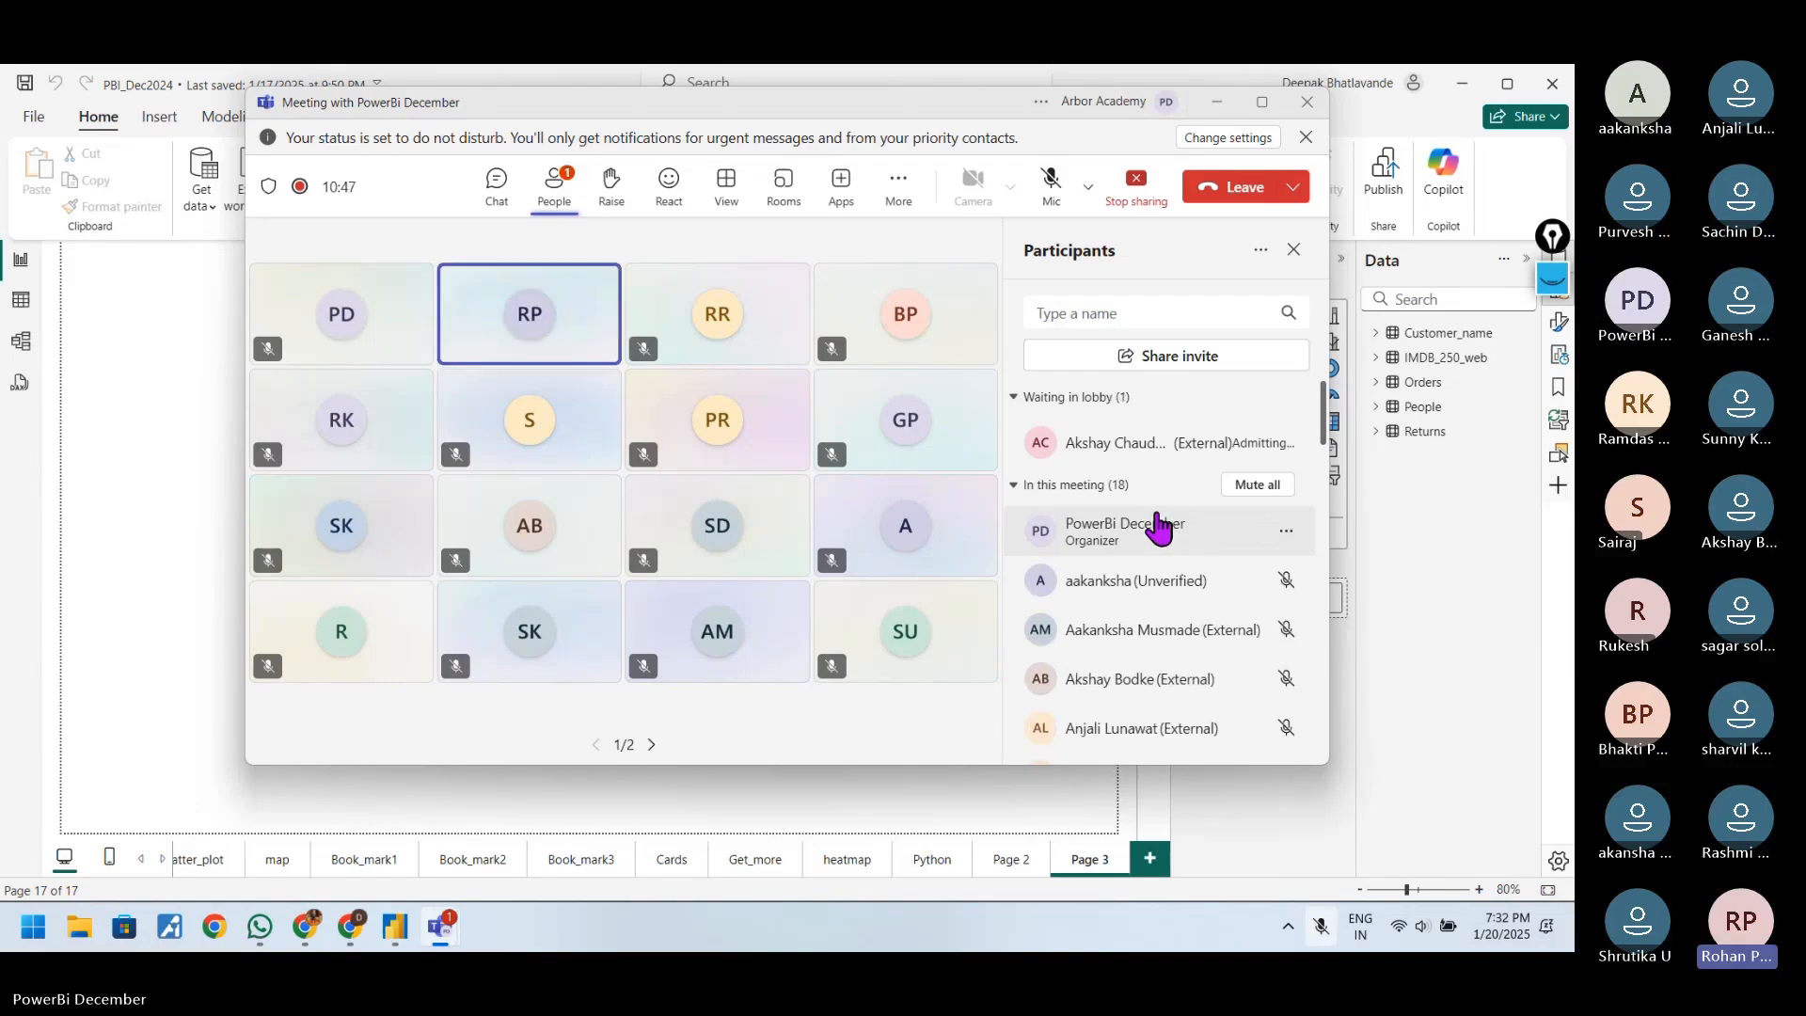
- Mute the participant in the meeting list whose microphone is on
scroll(1155, 625, "down", 3)
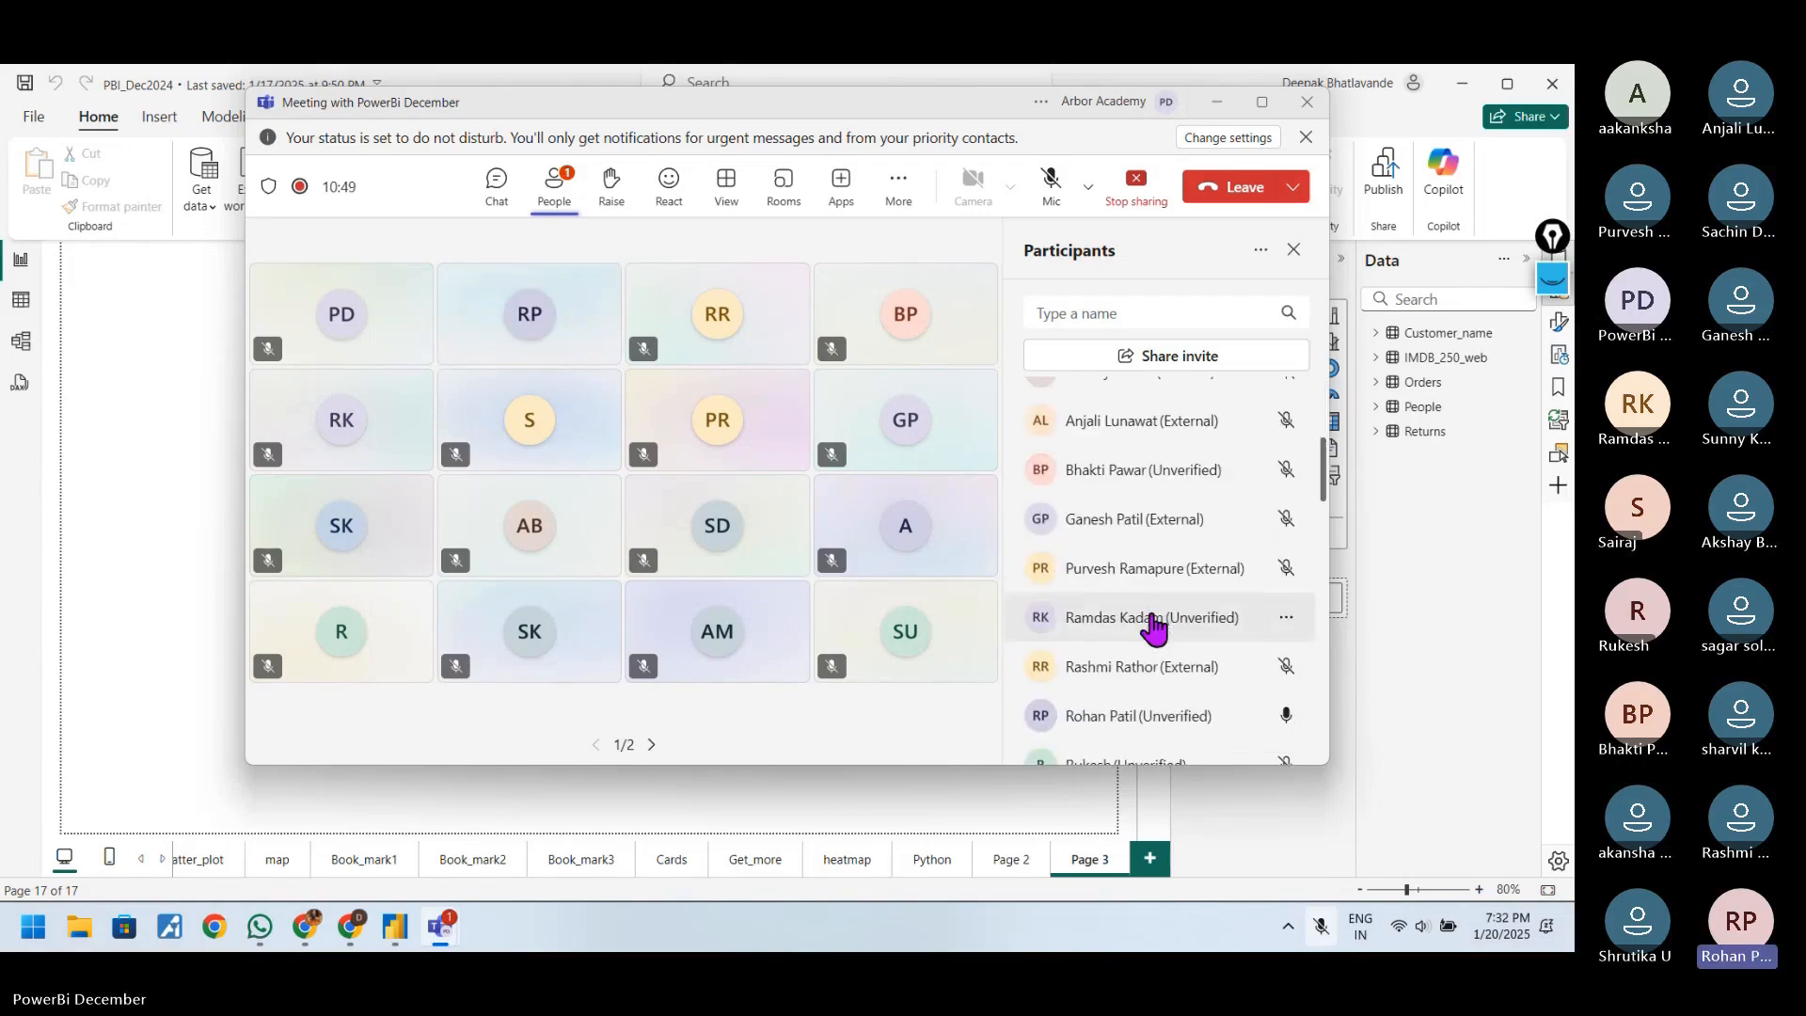
scroll(1155, 624, "down", 1)
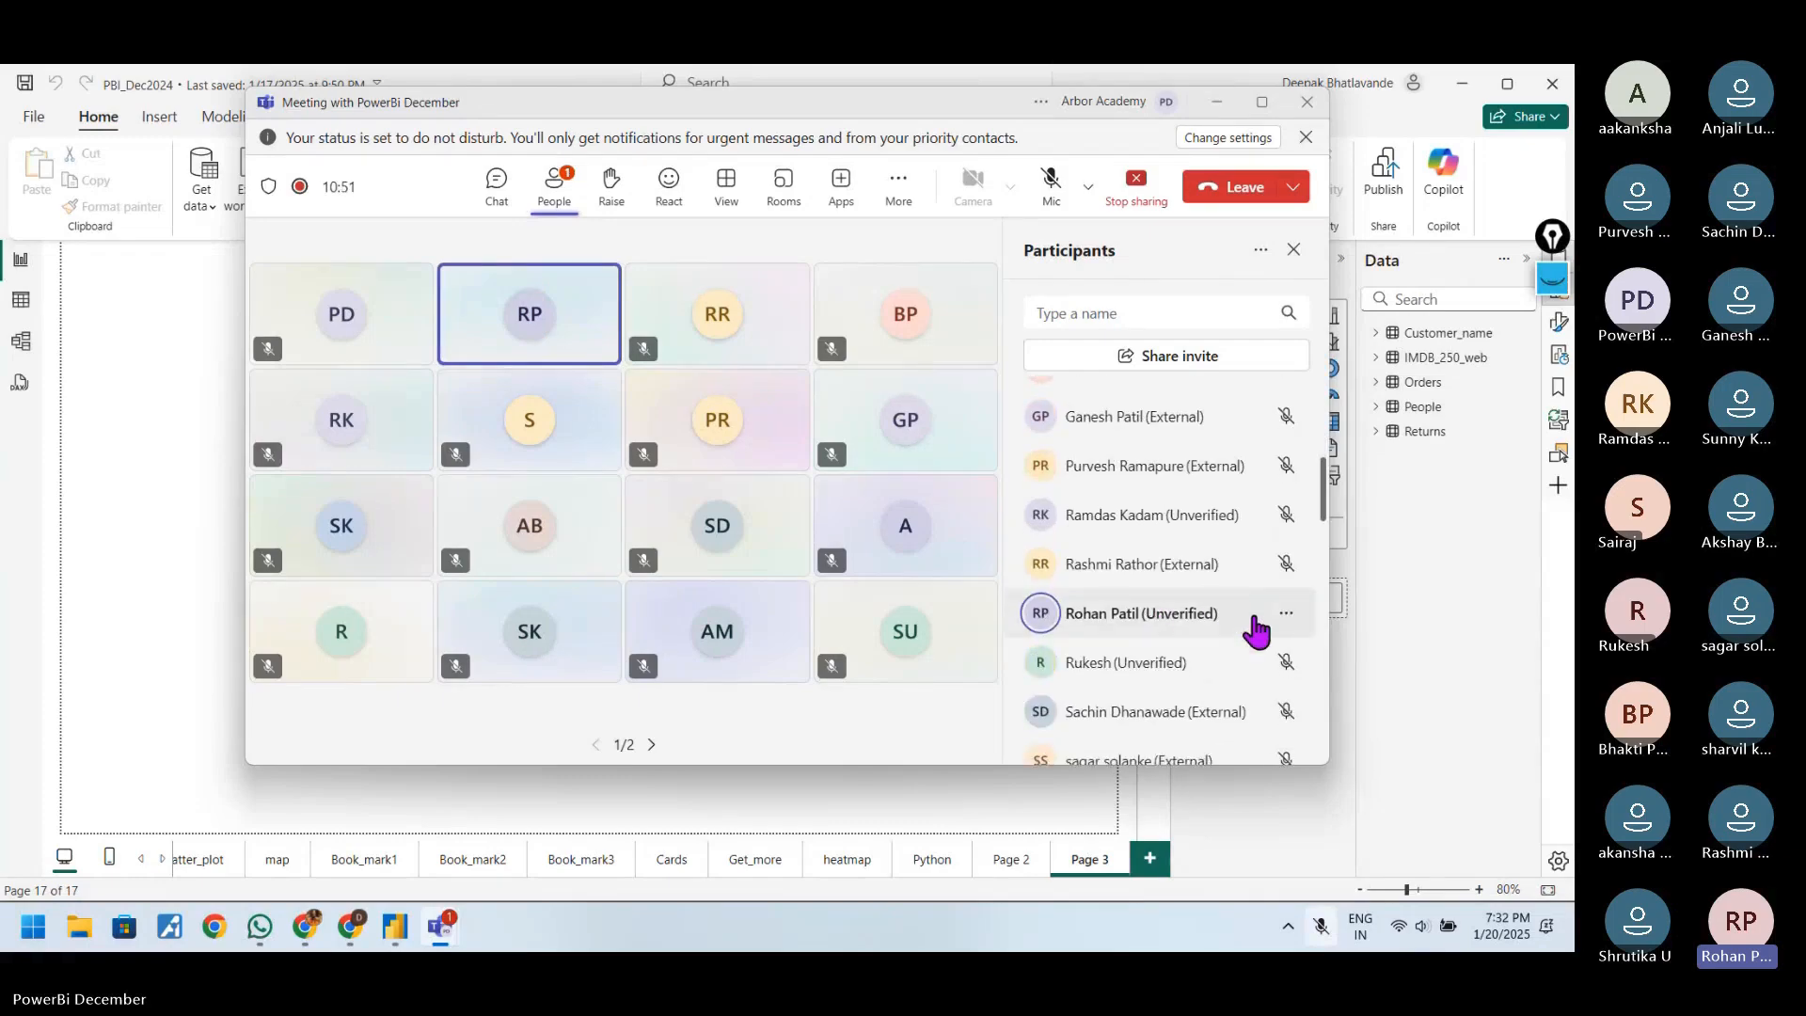
left_click(1253, 618)
left_click(1199, 428)
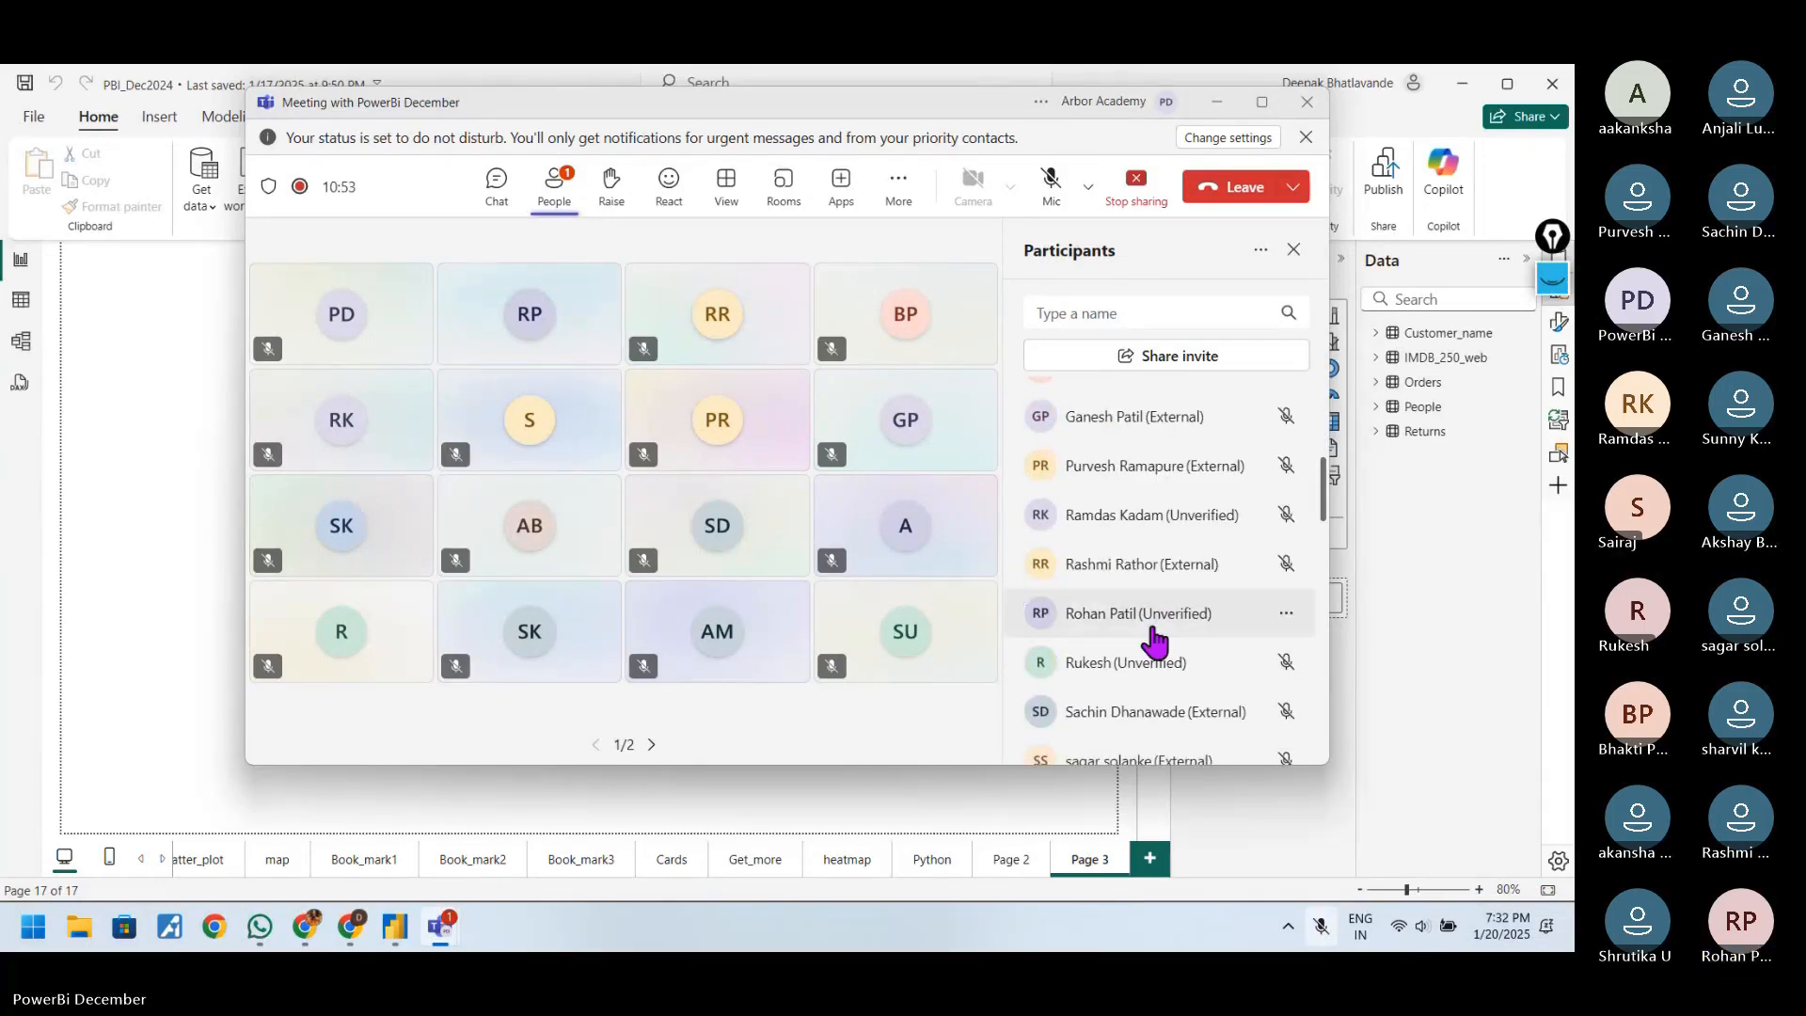
- Admit the newly arrived participants from the lobby and unmute the meeting microphone
scroll(1156, 639, "down", 5)
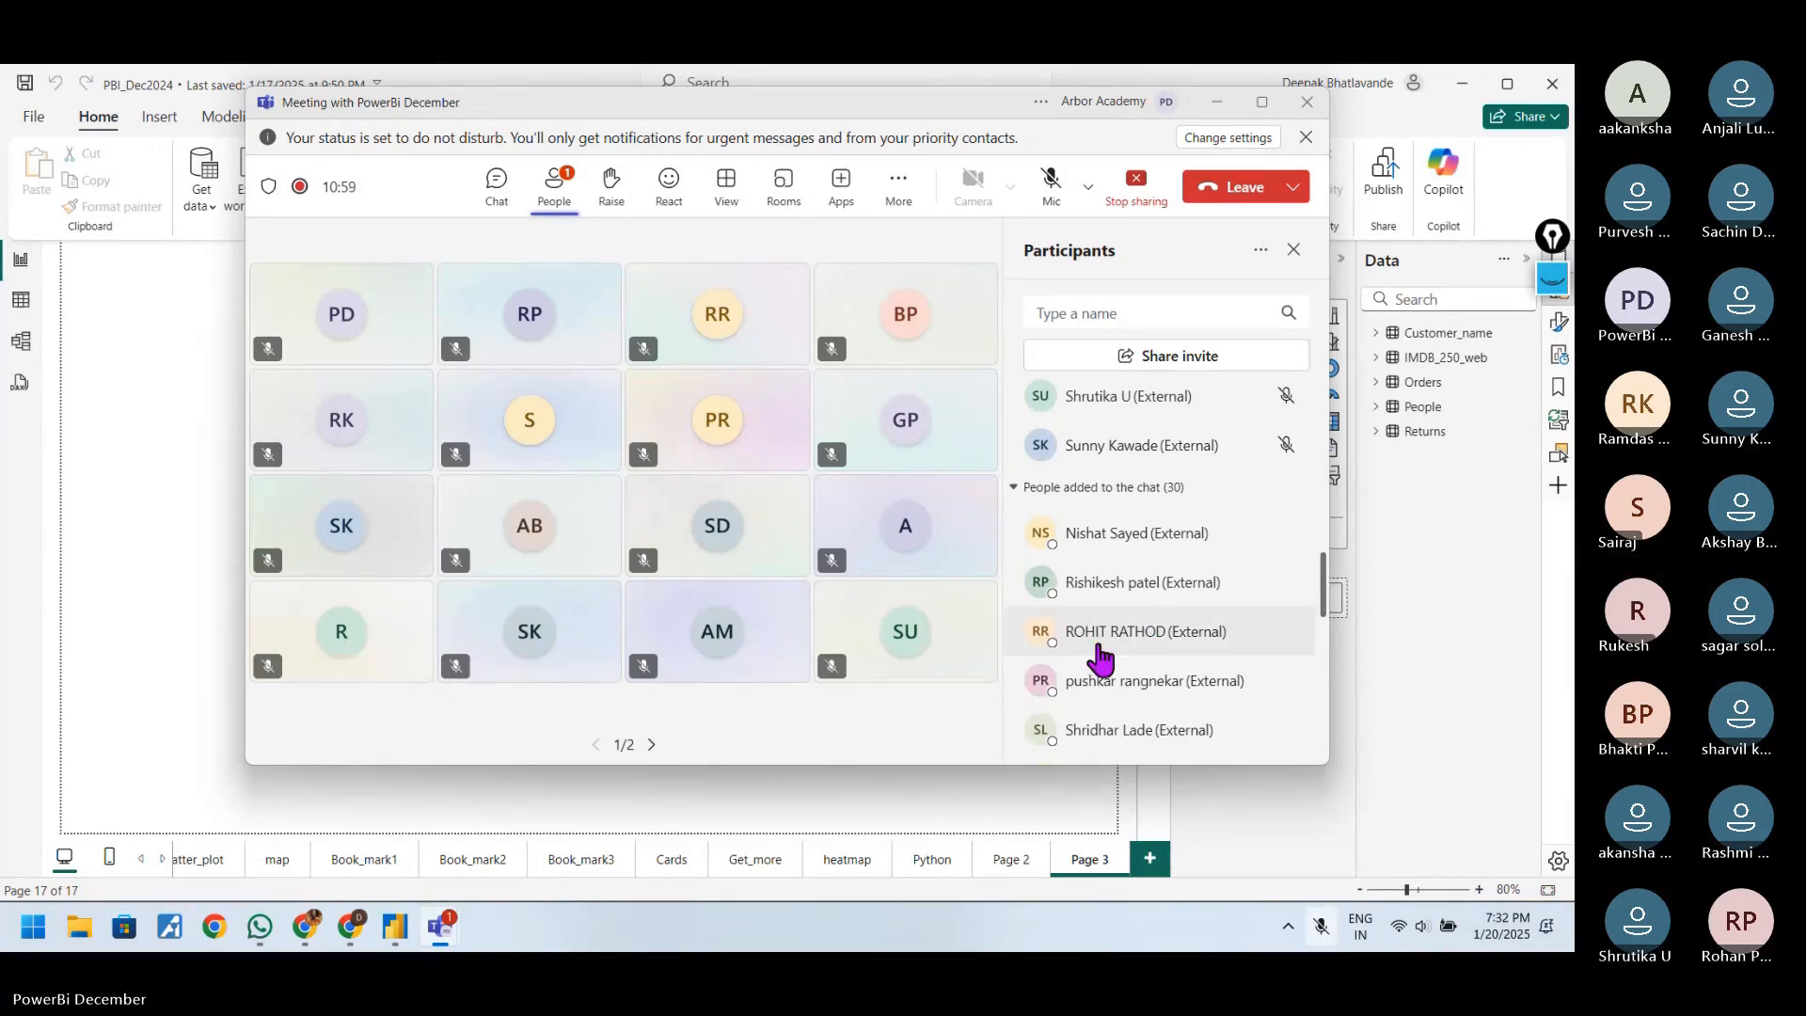
scroll(1119, 645, "down", 4)
scroll(1119, 647, "up", 5)
scroll(1119, 645, "up", 5)
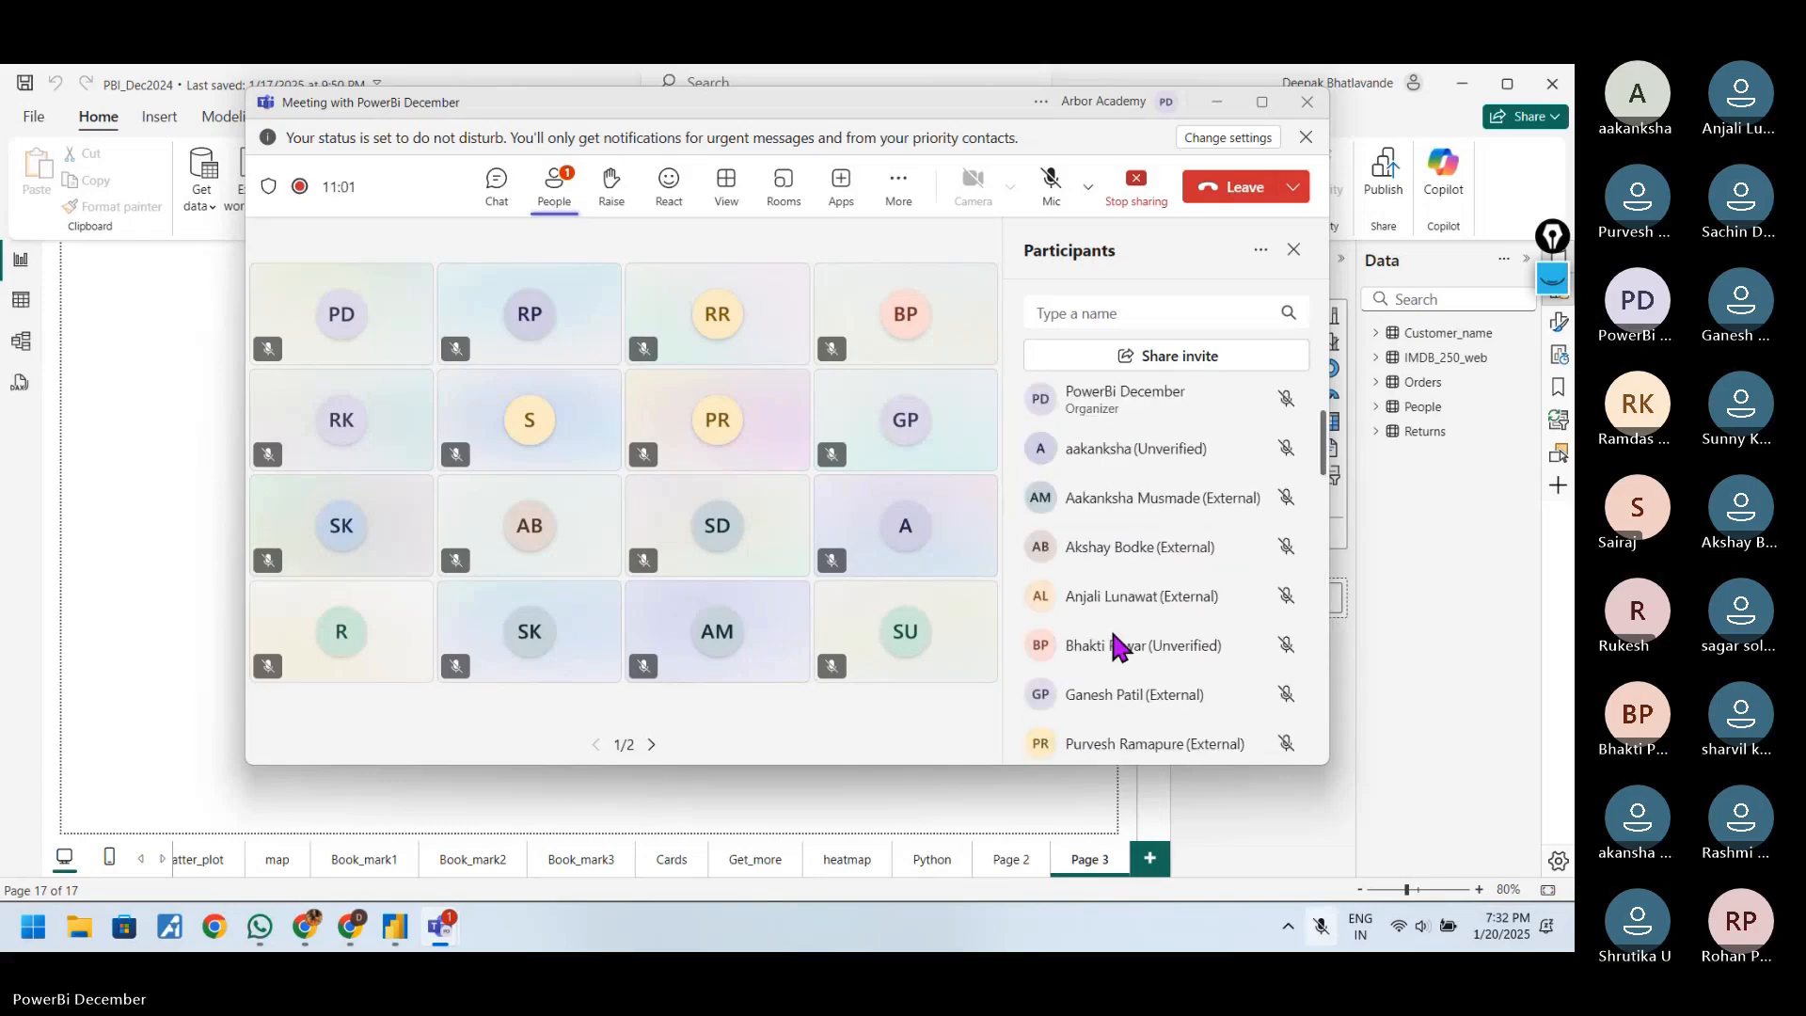
left_click(1249, 491)
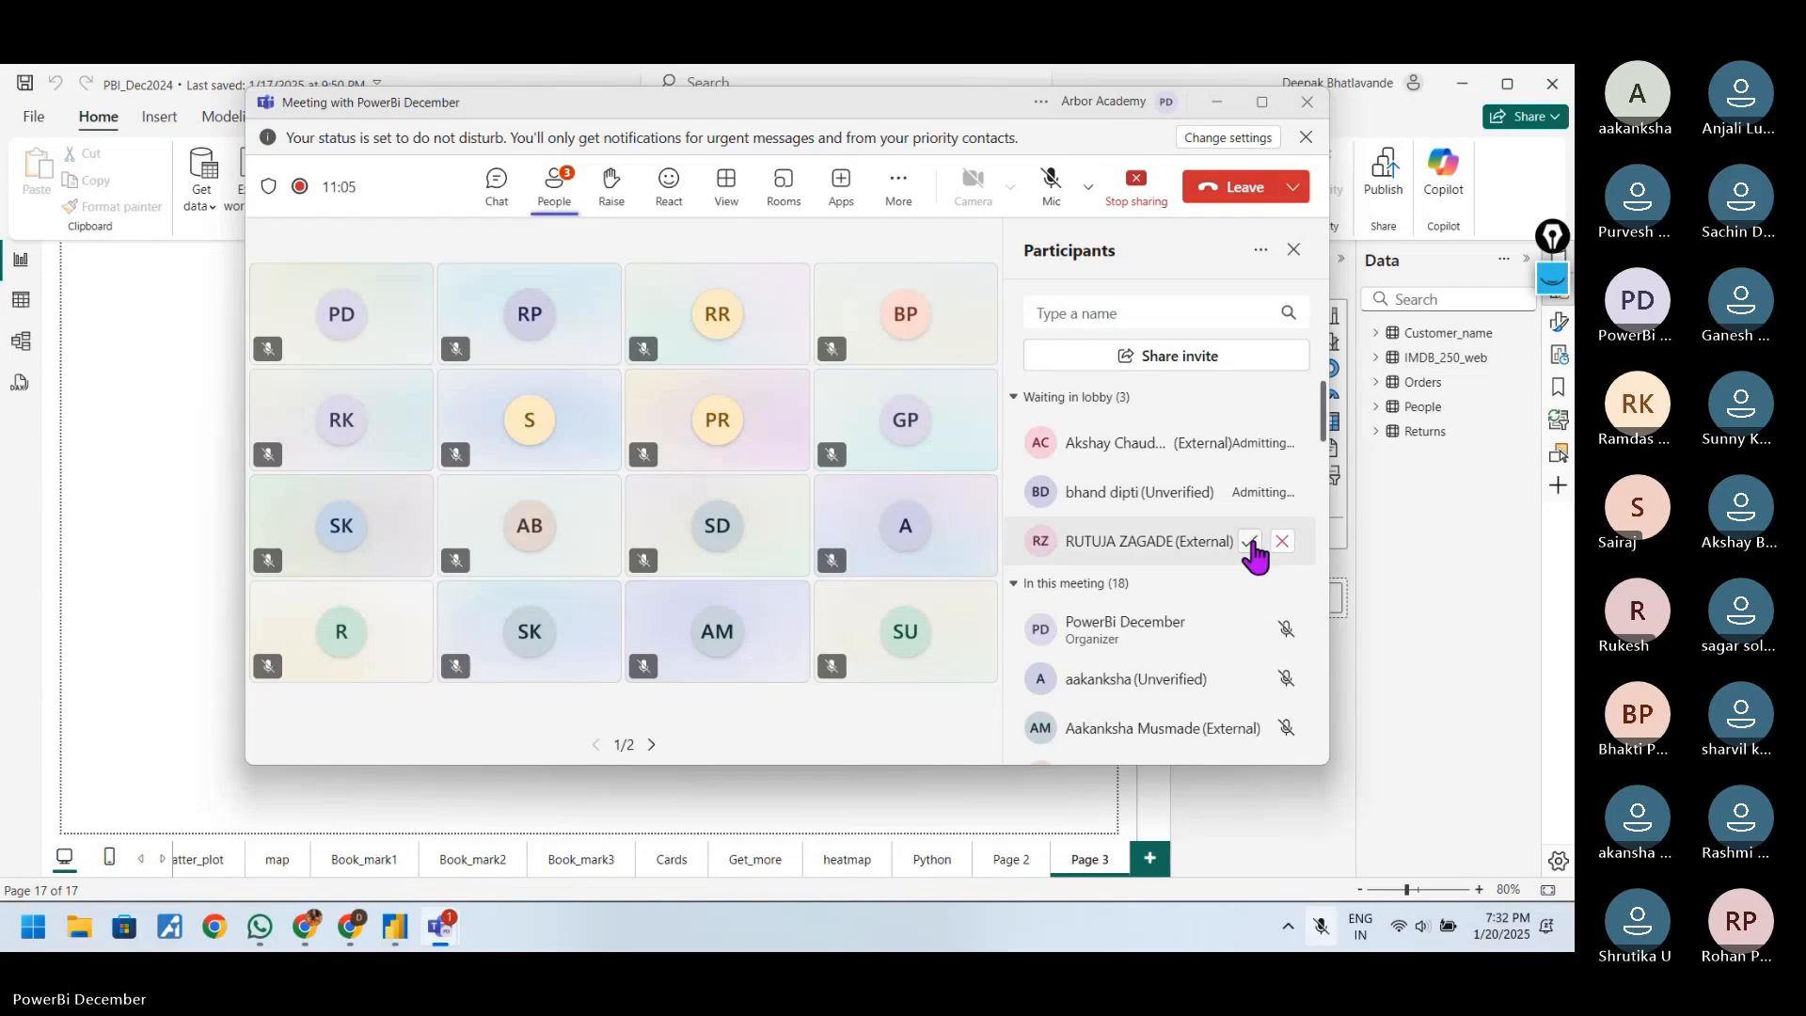
left_click(1253, 543)
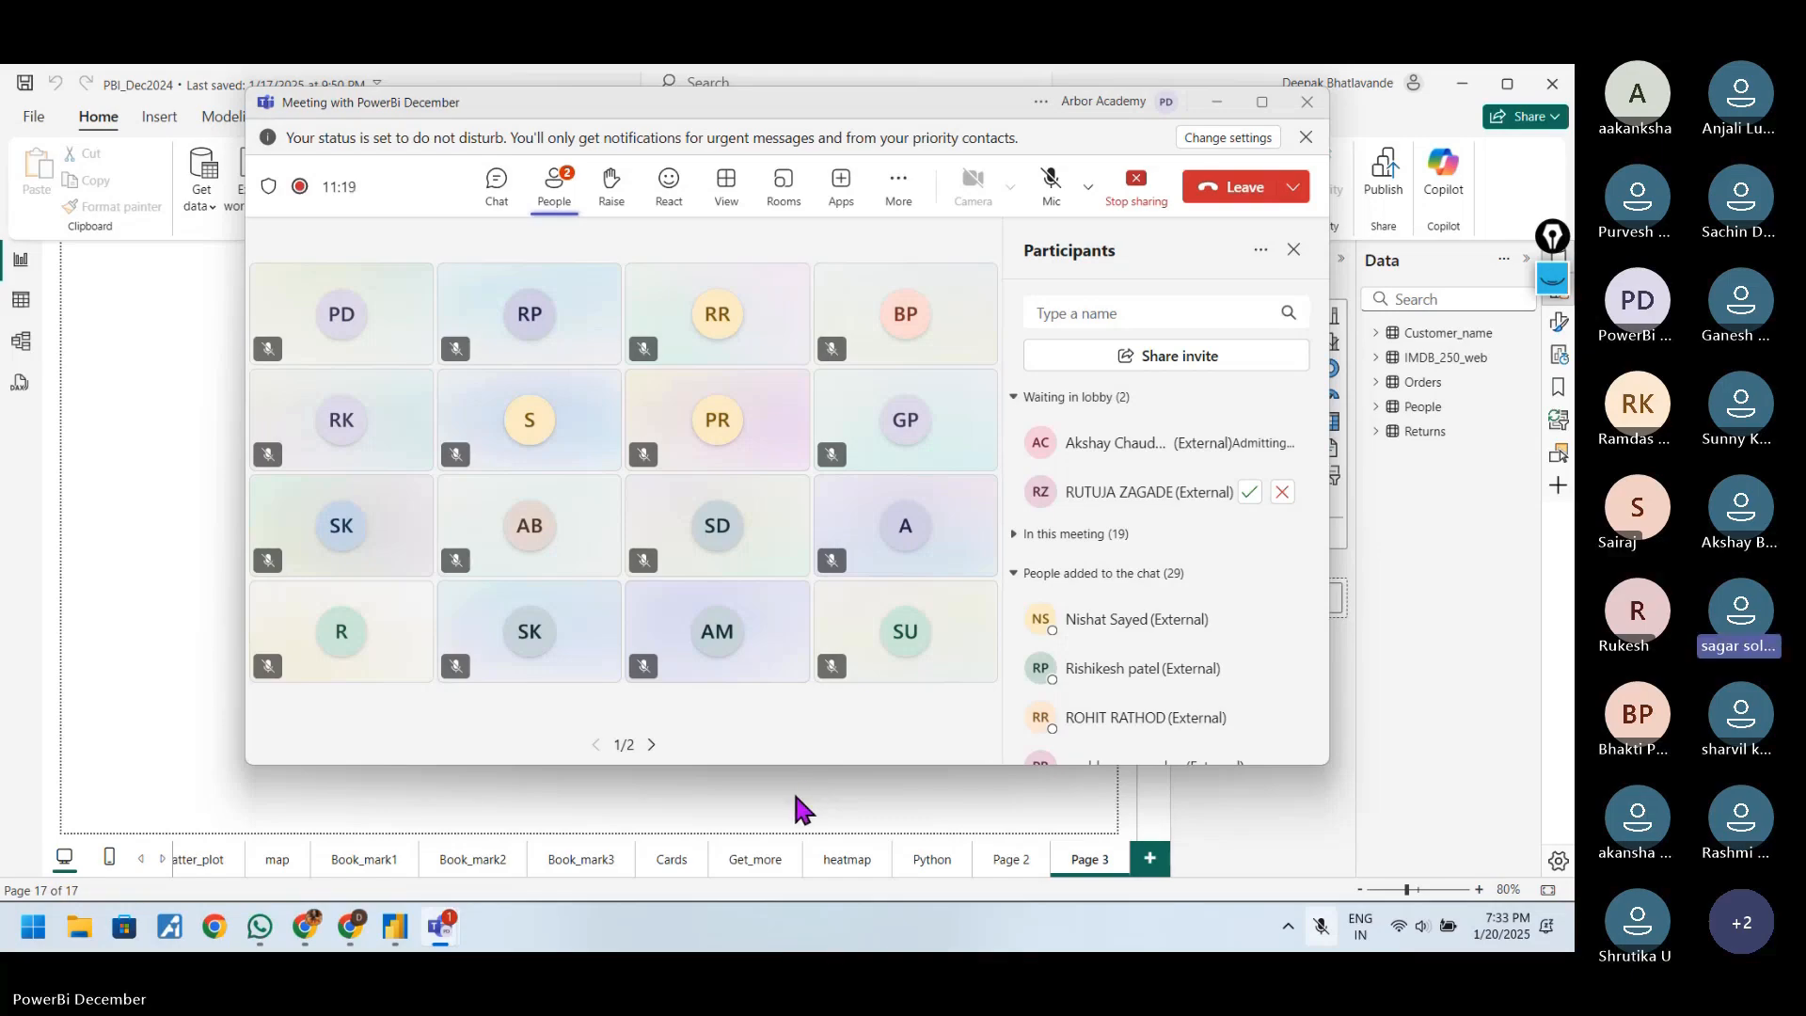
left_click(1249, 492)
left_click(1050, 181)
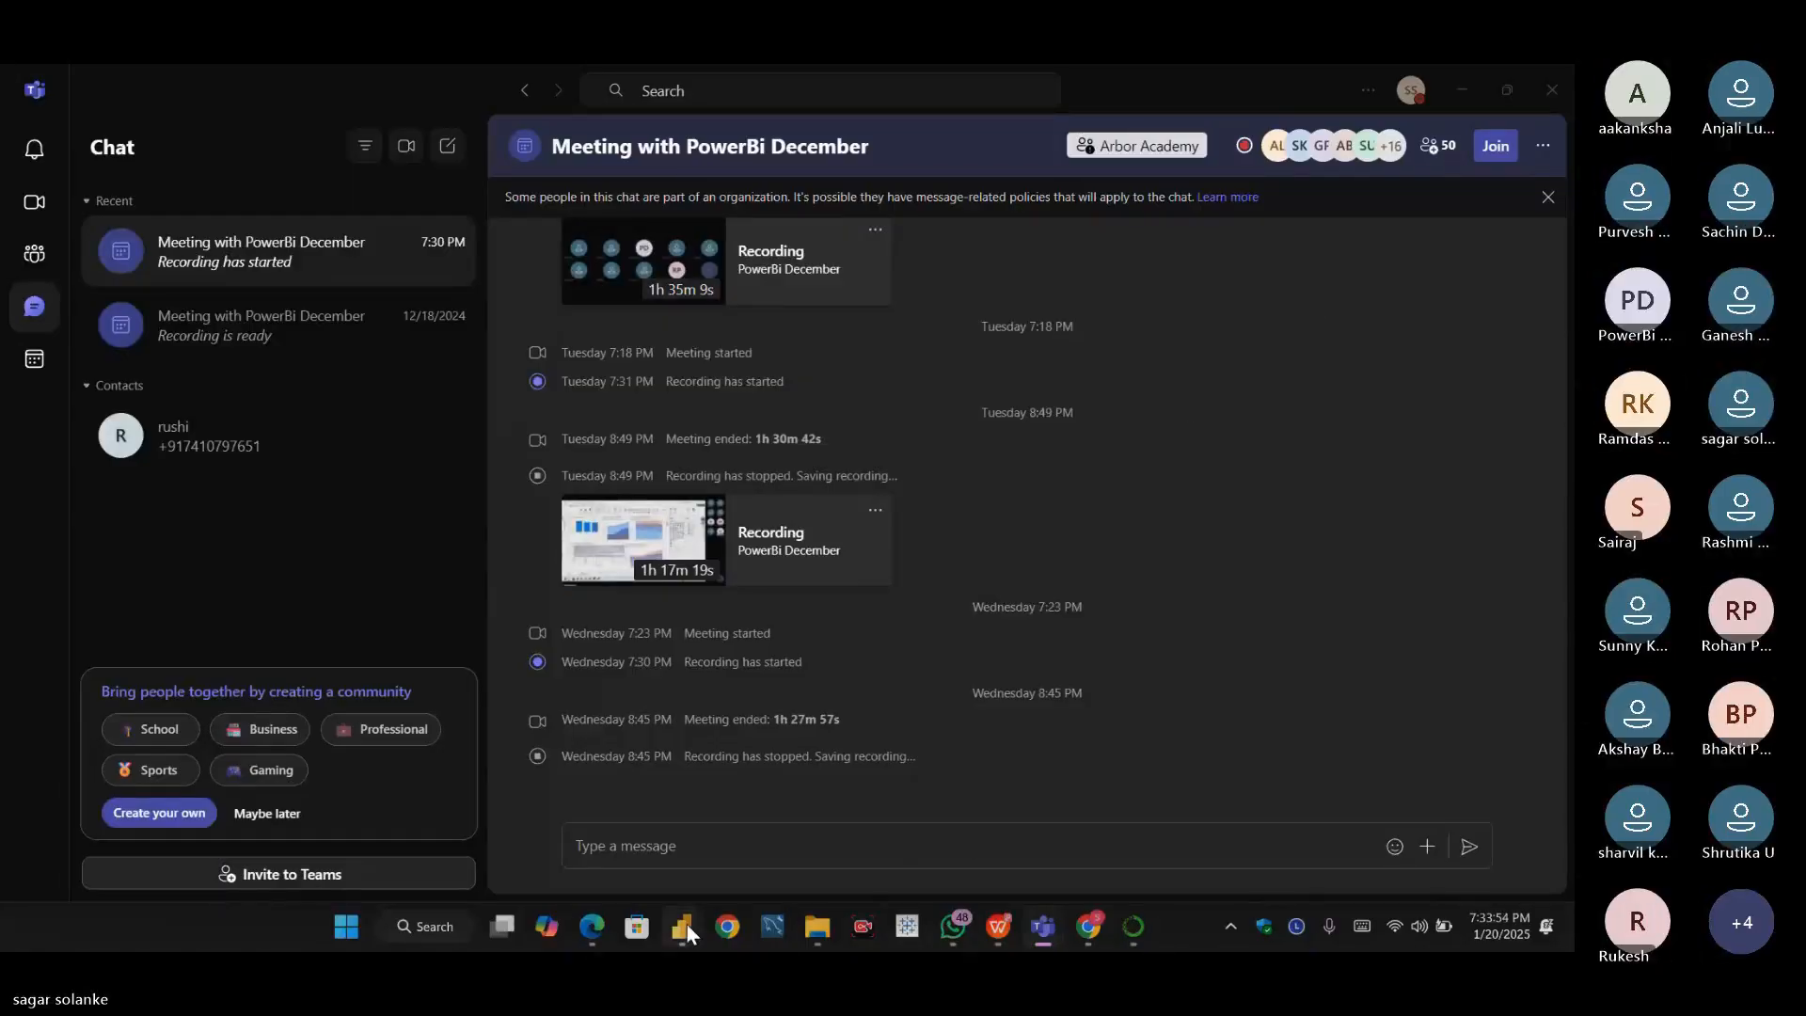
- Switch to JupyterLab and examine the null counts and the Gender, Married and Dependents modes in the loan_data.ipynb notebook
mouse_move(686, 923)
left_click(769, 824)
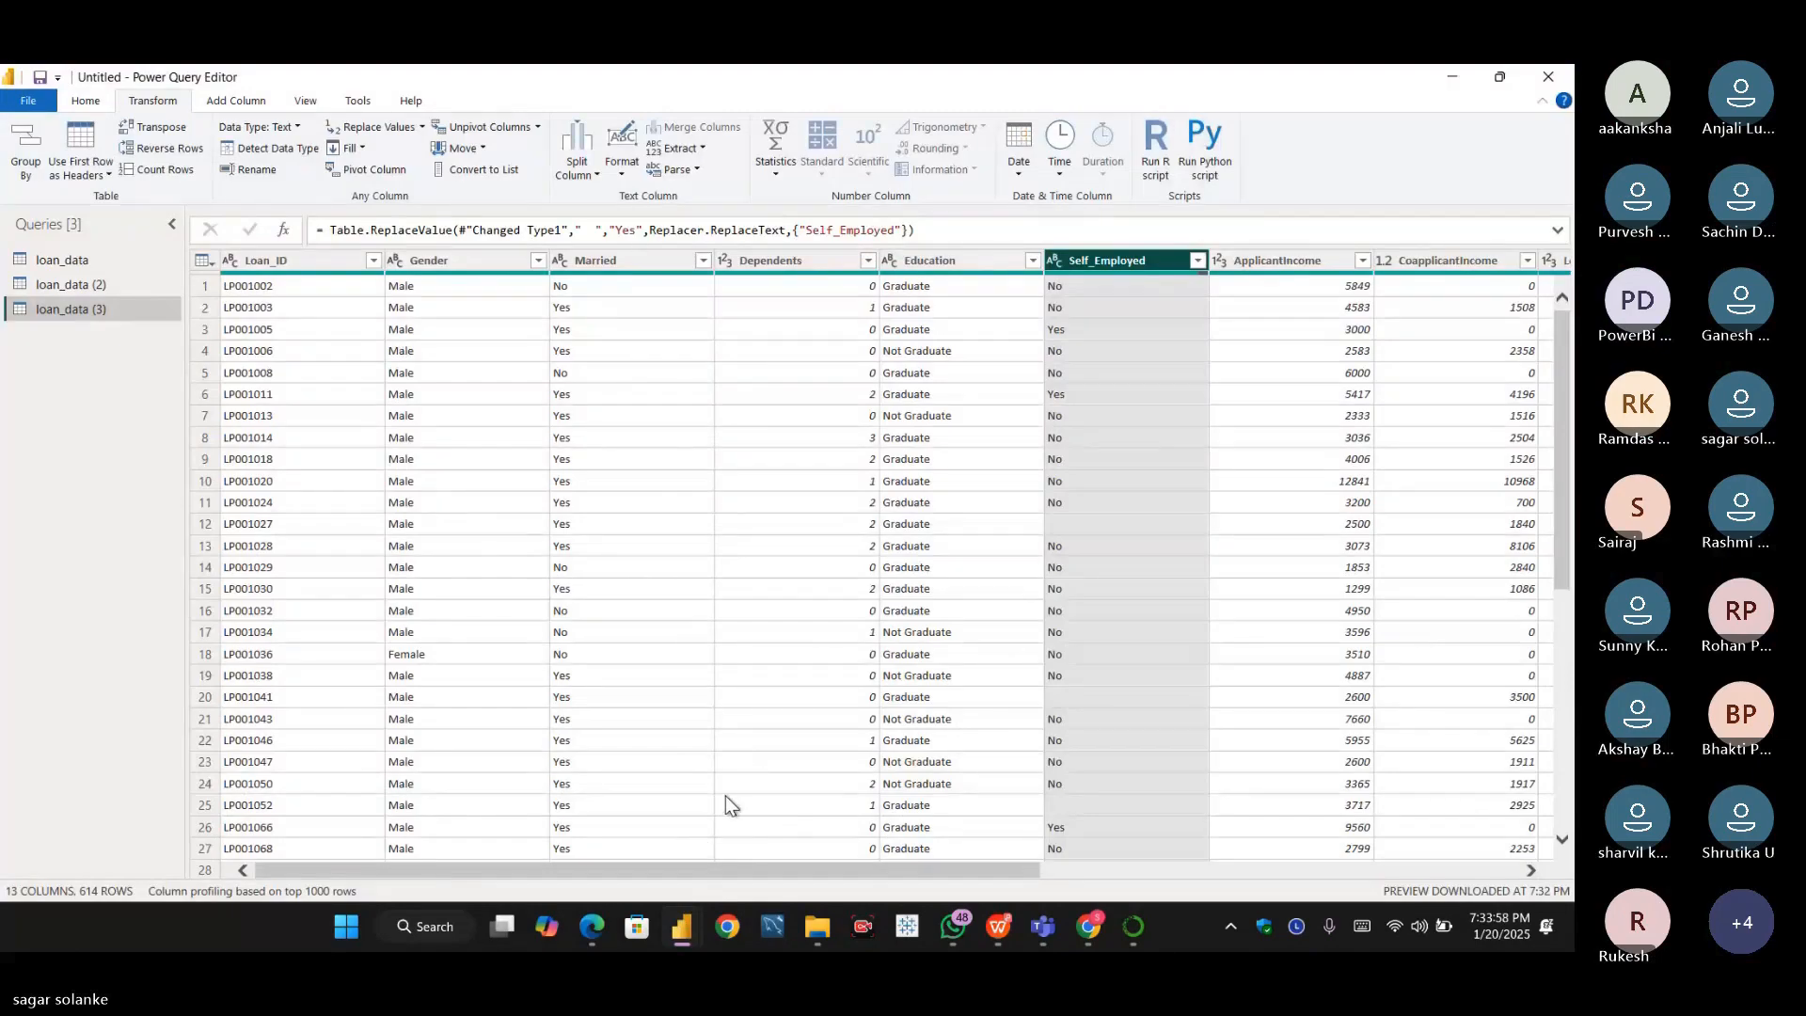
left_click(584, 927)
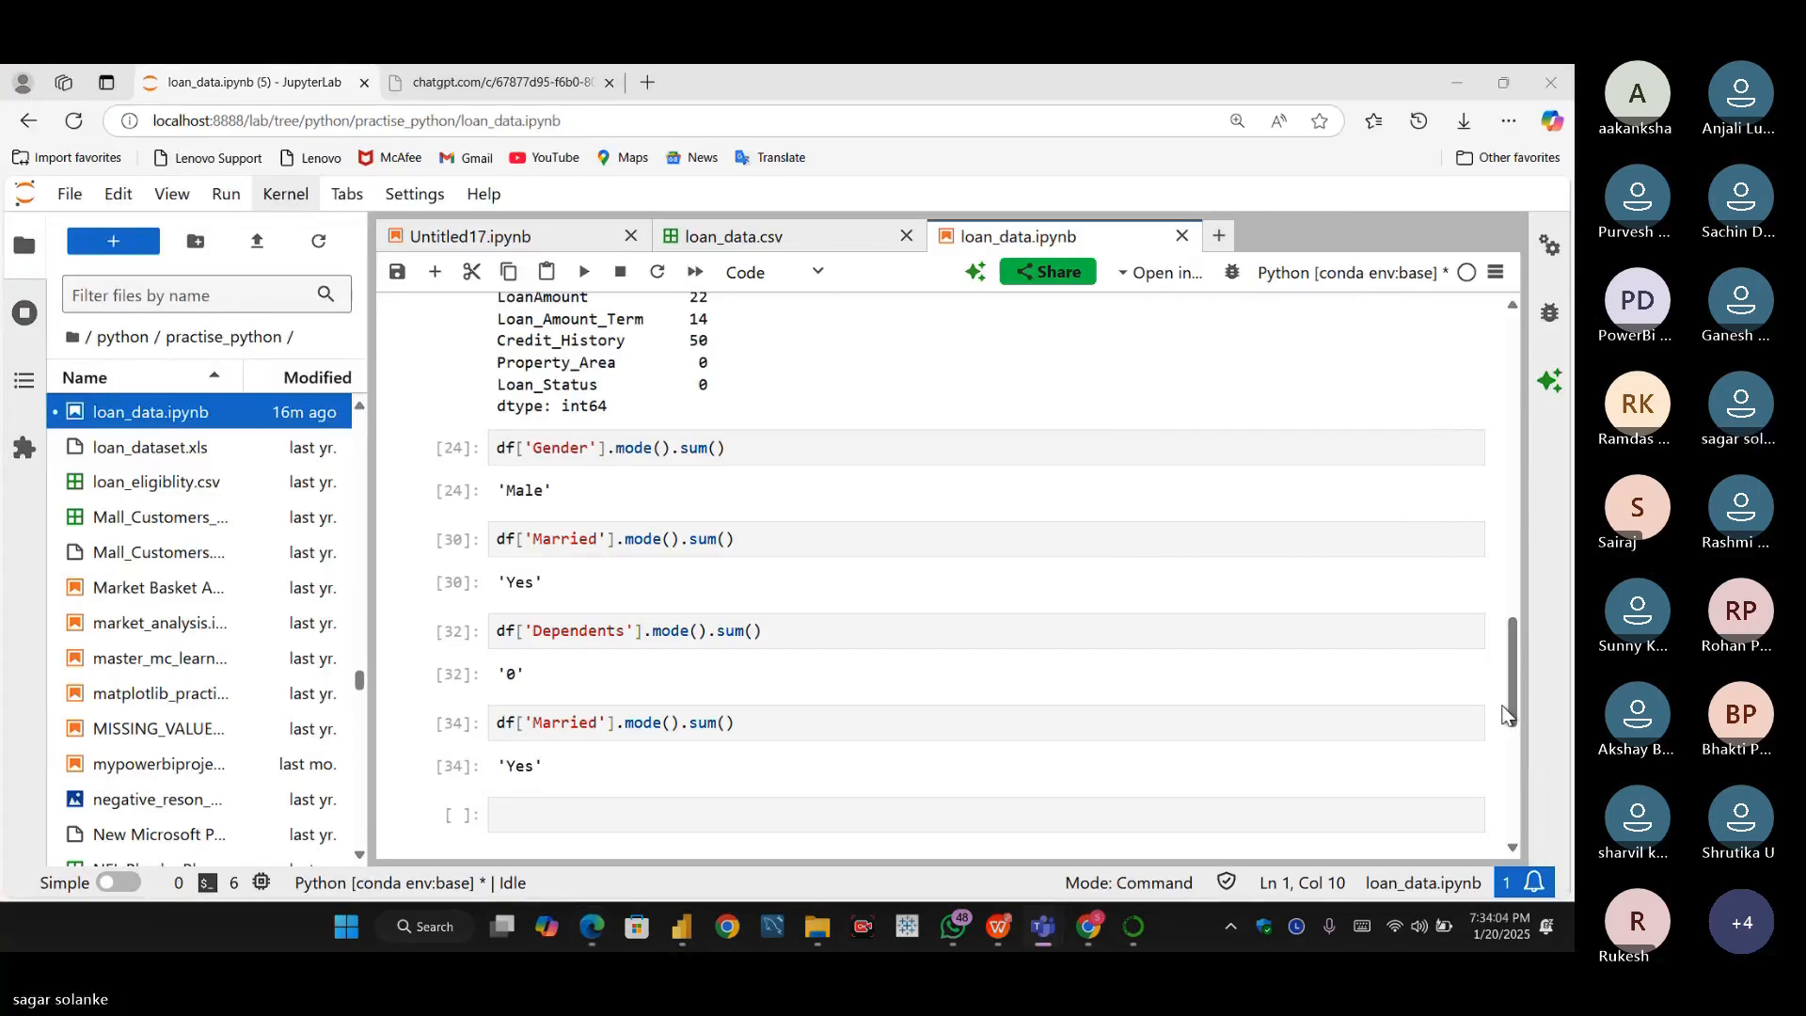
left_click_drag(1511, 696, 1408, 624)
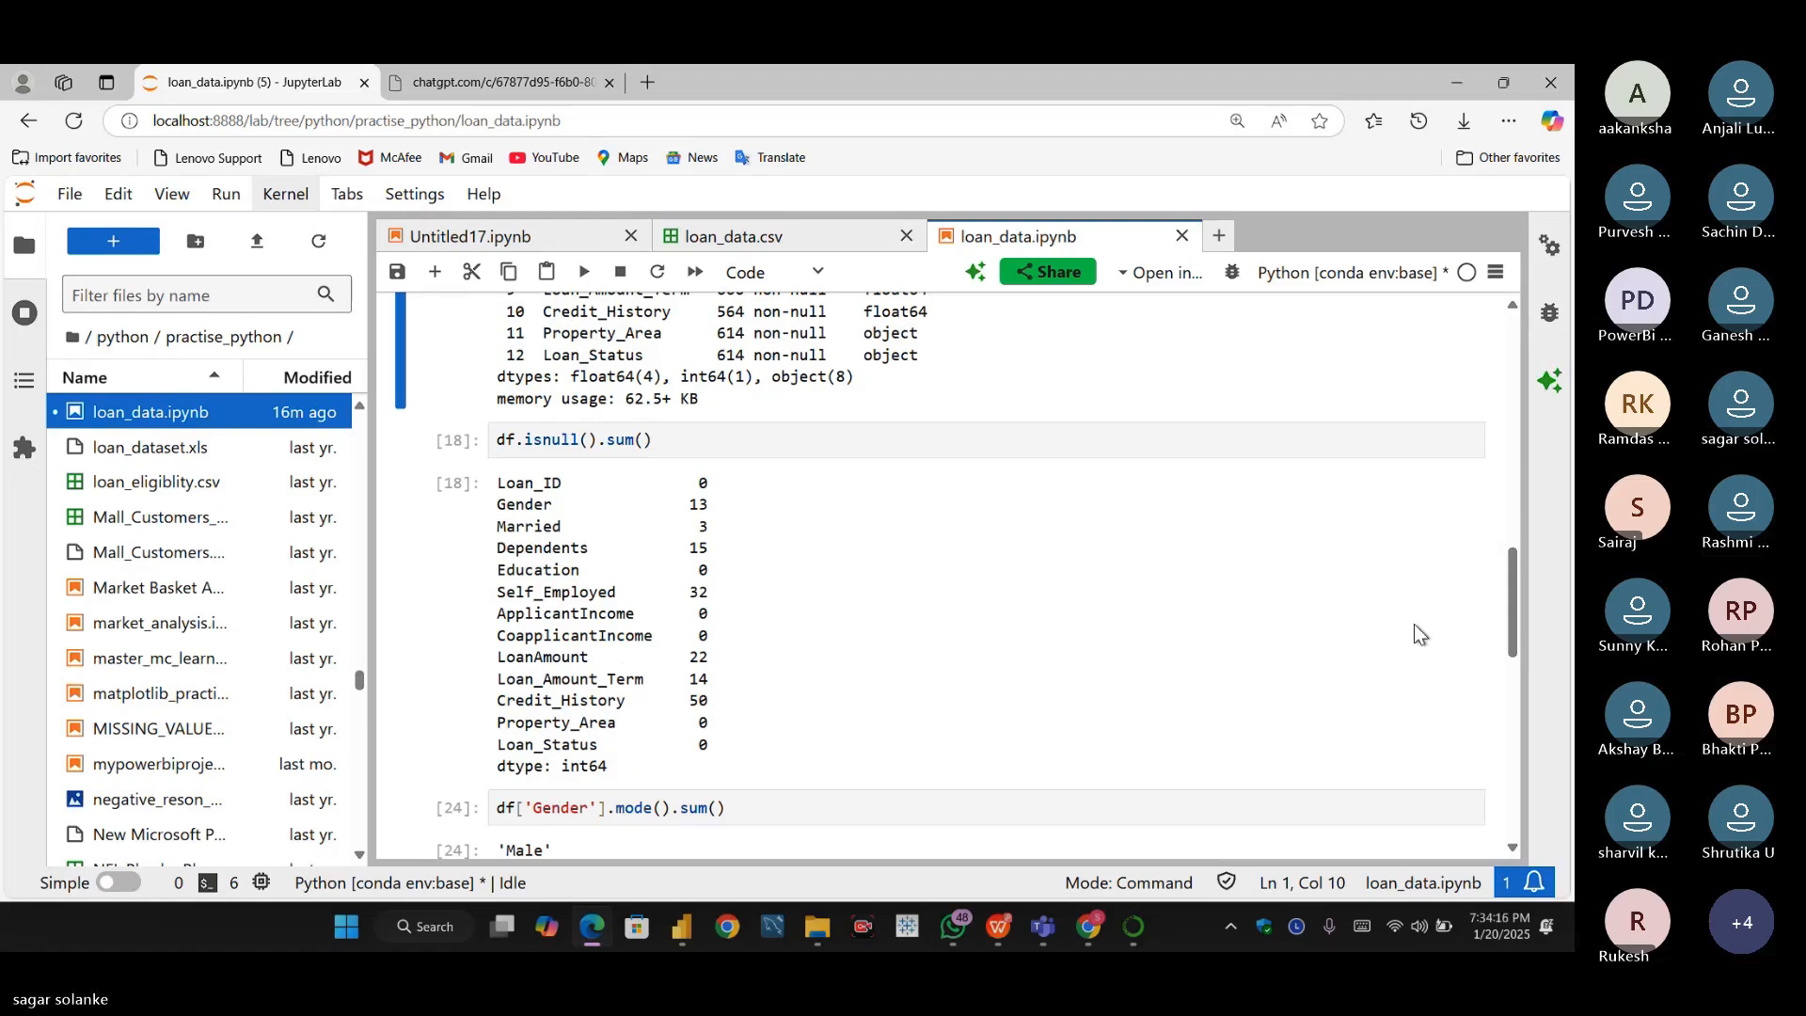
left_click_drag(1509, 607, 1509, 613)
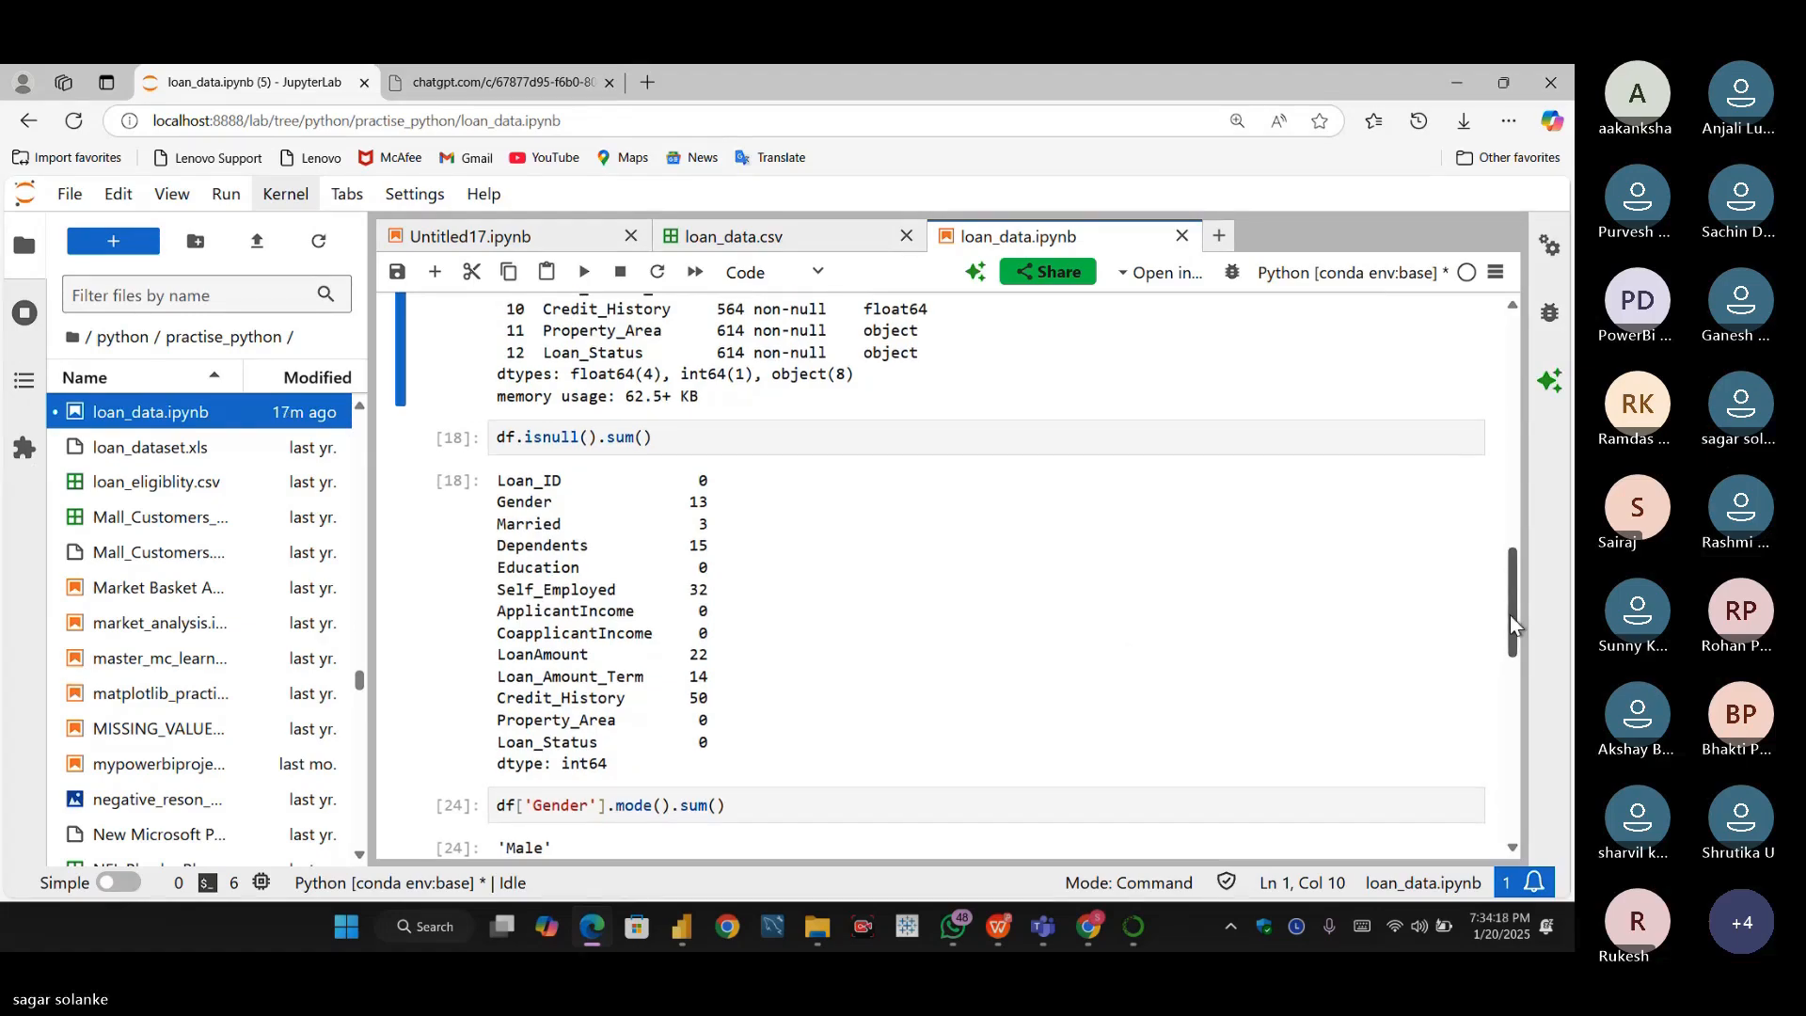
scroll(1509, 613, "down", 2)
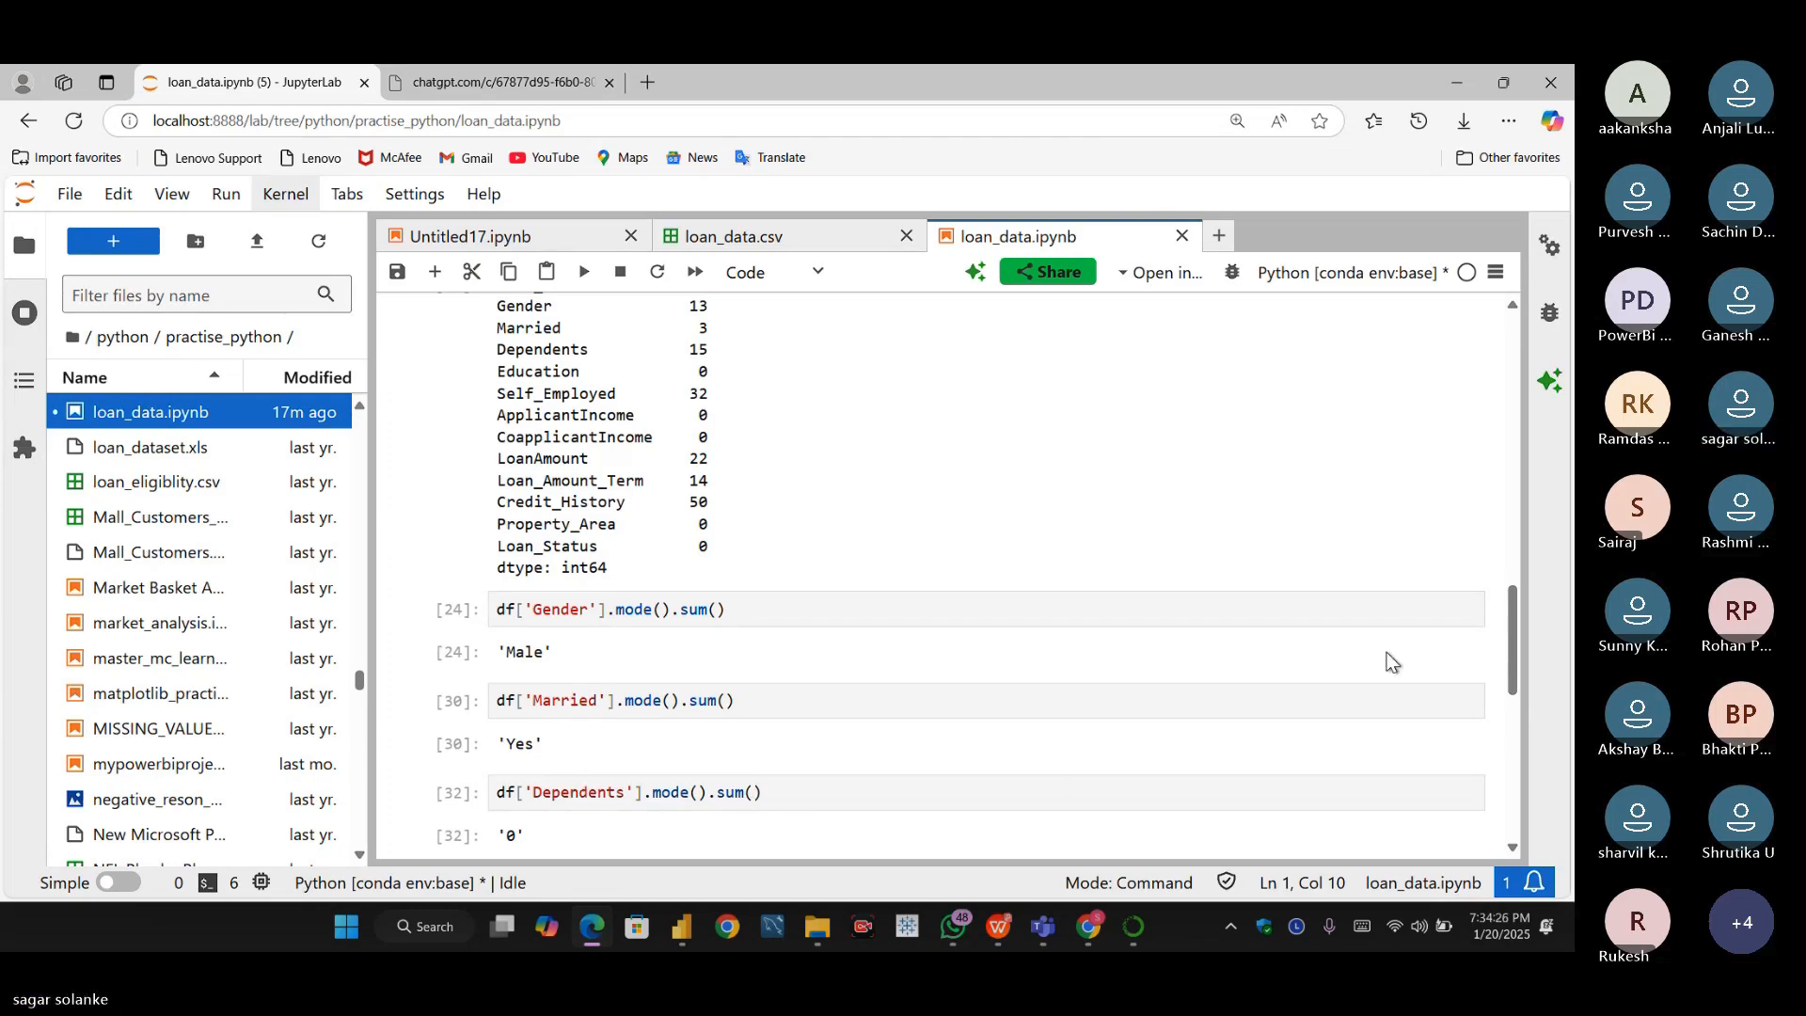
left_click_drag(1514, 647, 1514, 685)
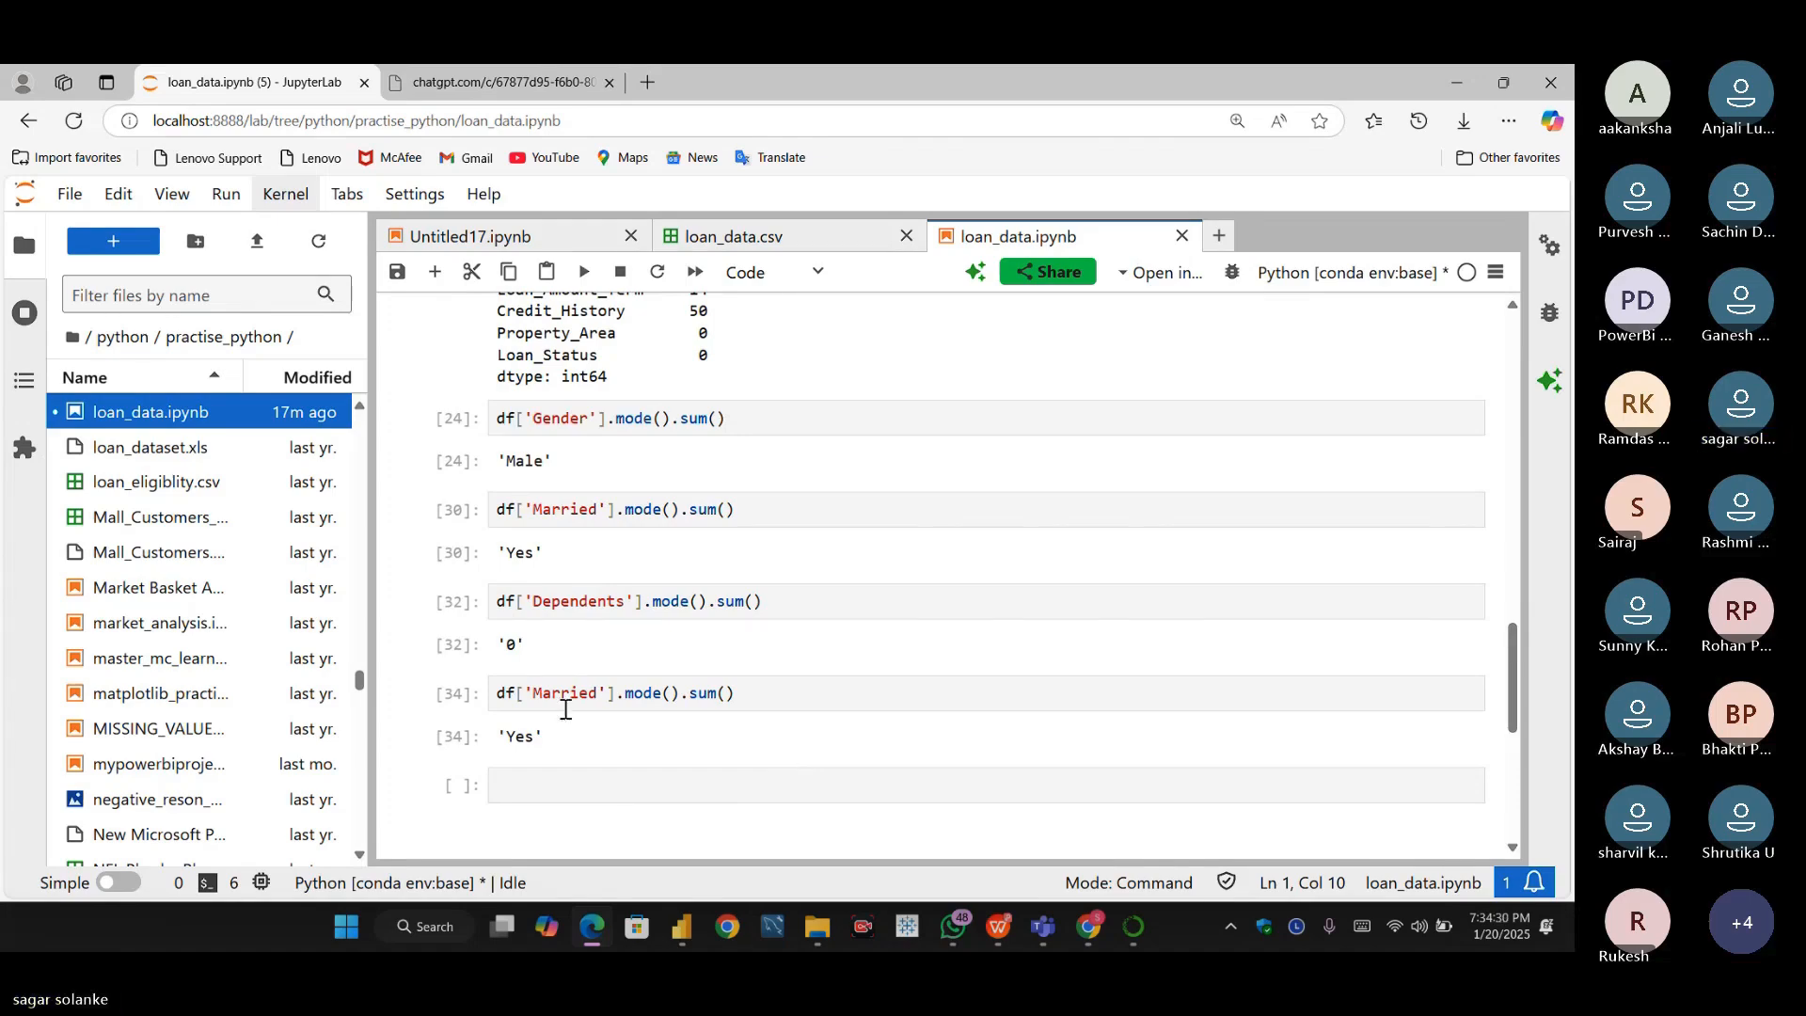
- Switch to Power Query Editor and replace single-space values in the Self_Employed column of loan_data (3) with Yes
mouse_move(682, 926)
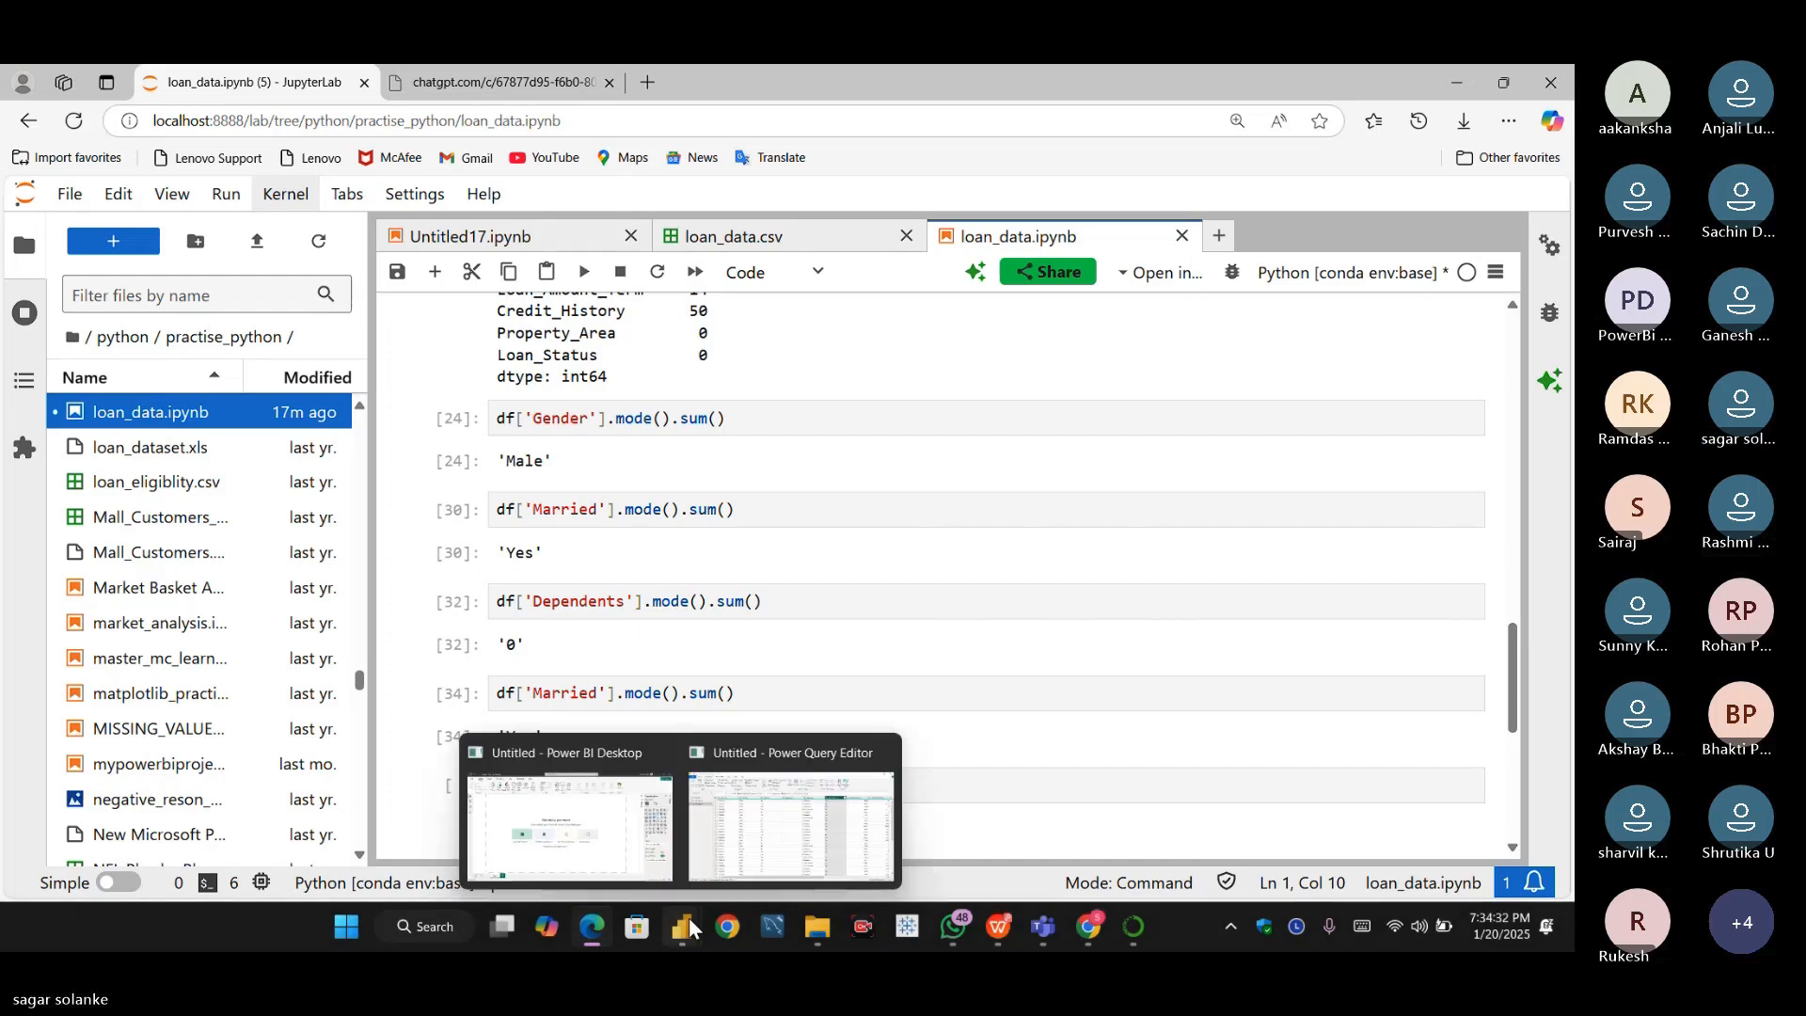
left_click(758, 836)
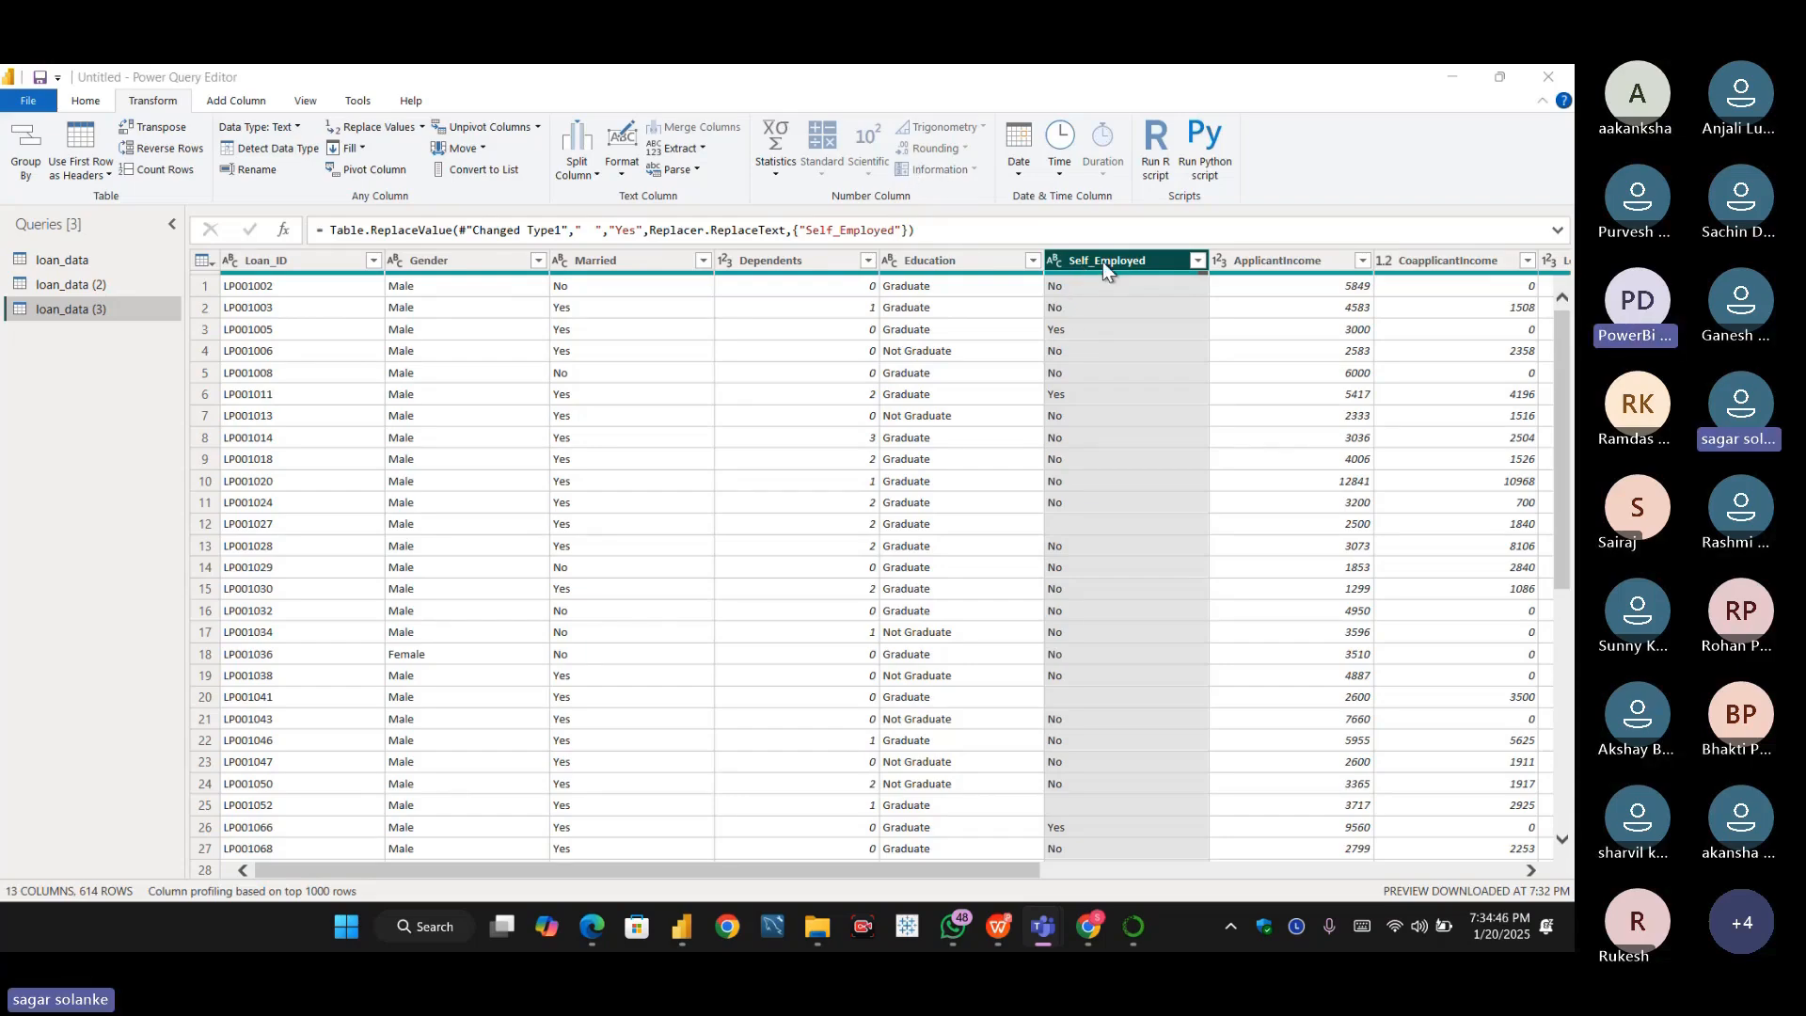
left_click(411, 129)
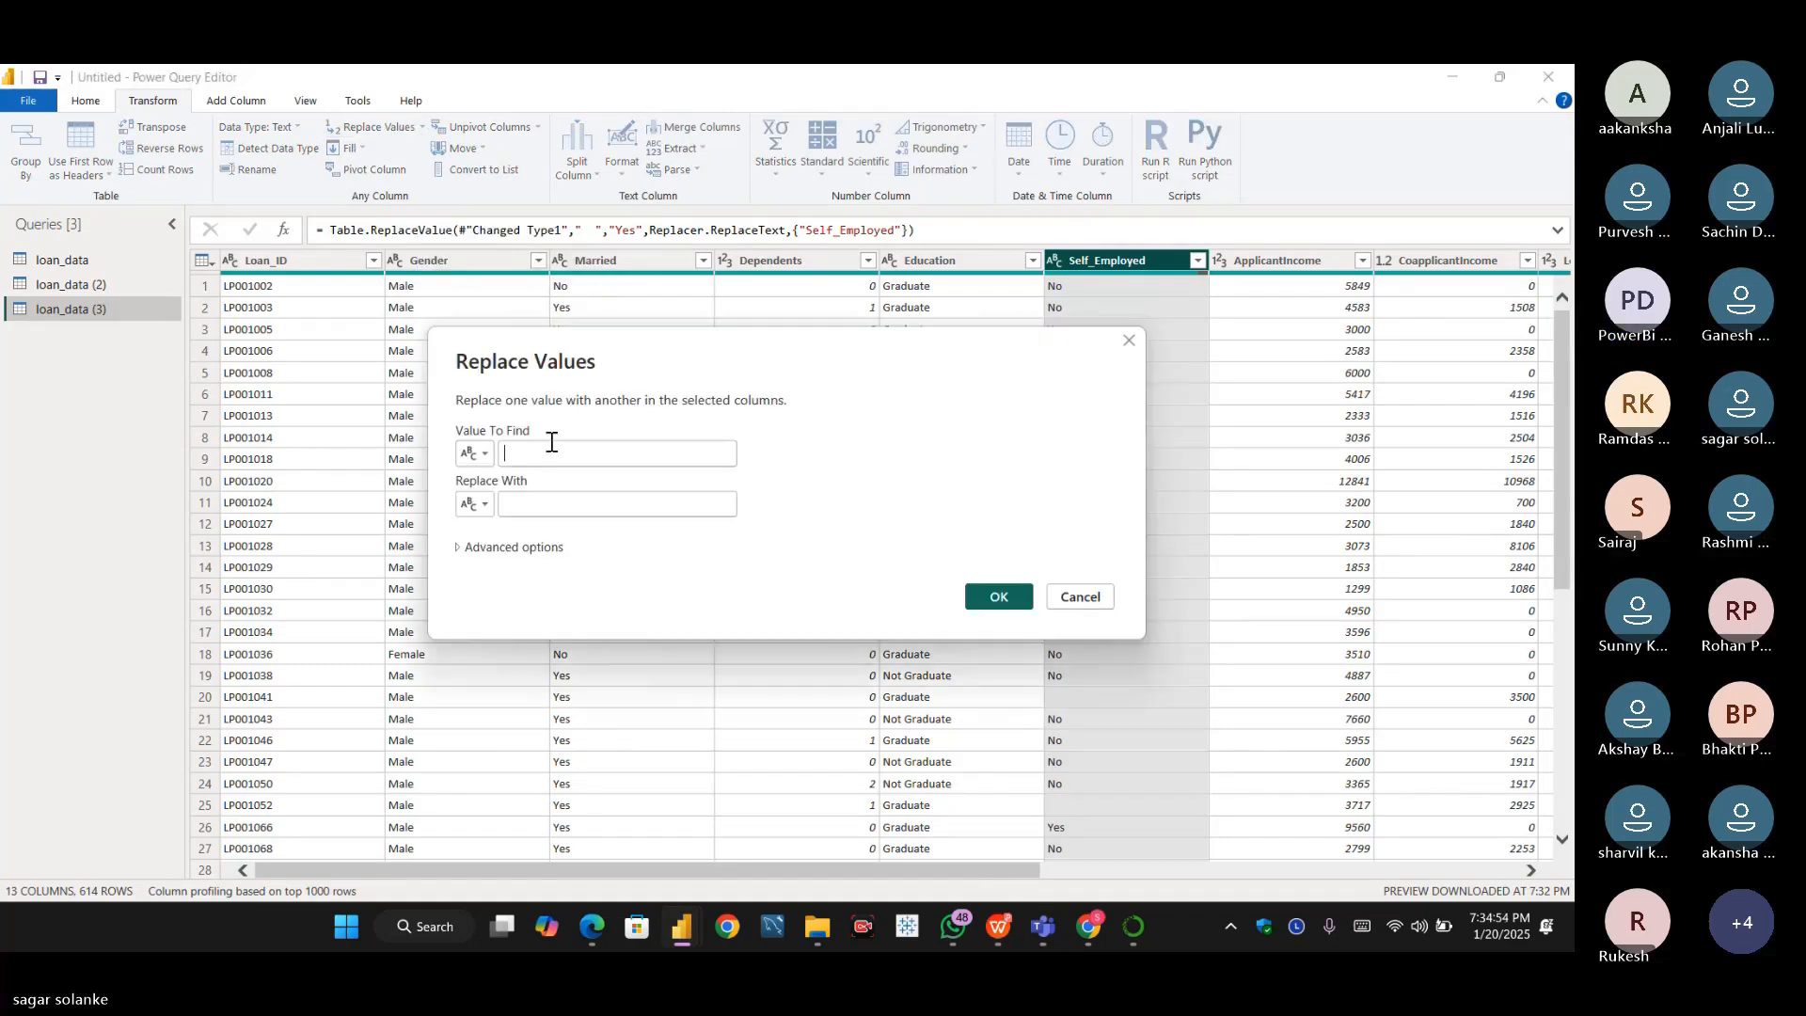
left_click(574, 503)
type("Yes")
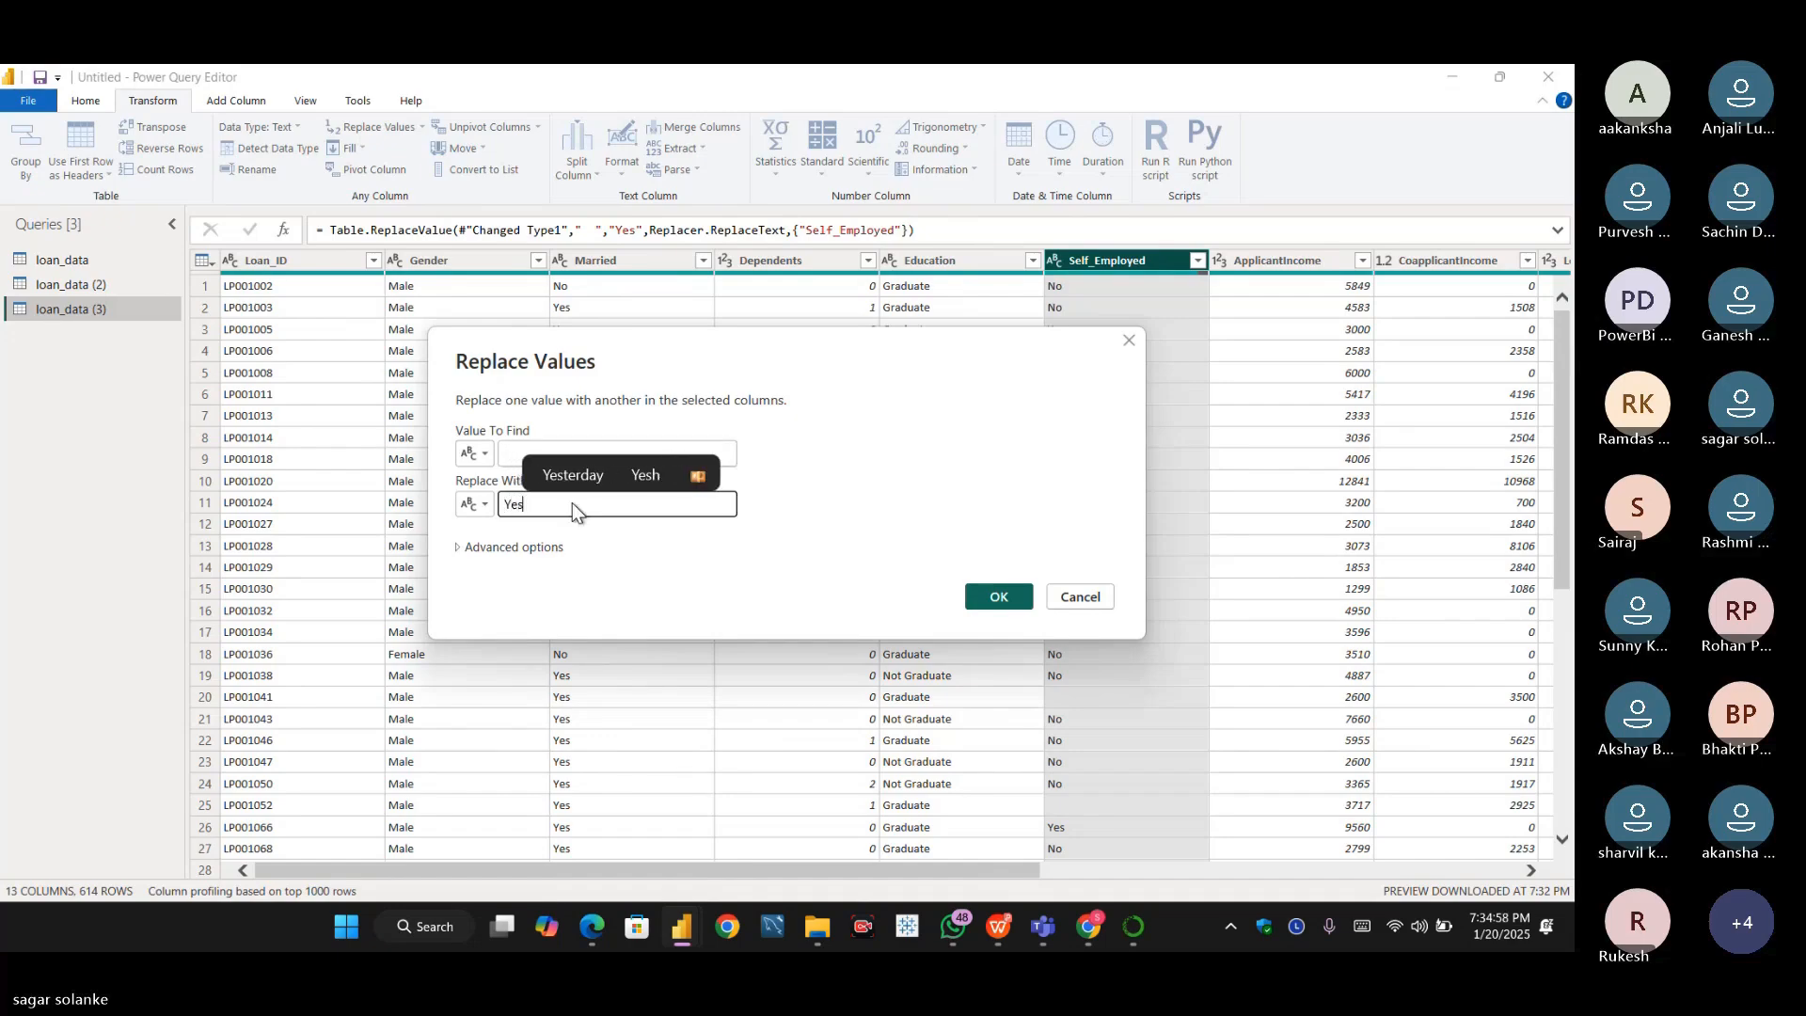
left_click(992, 596)
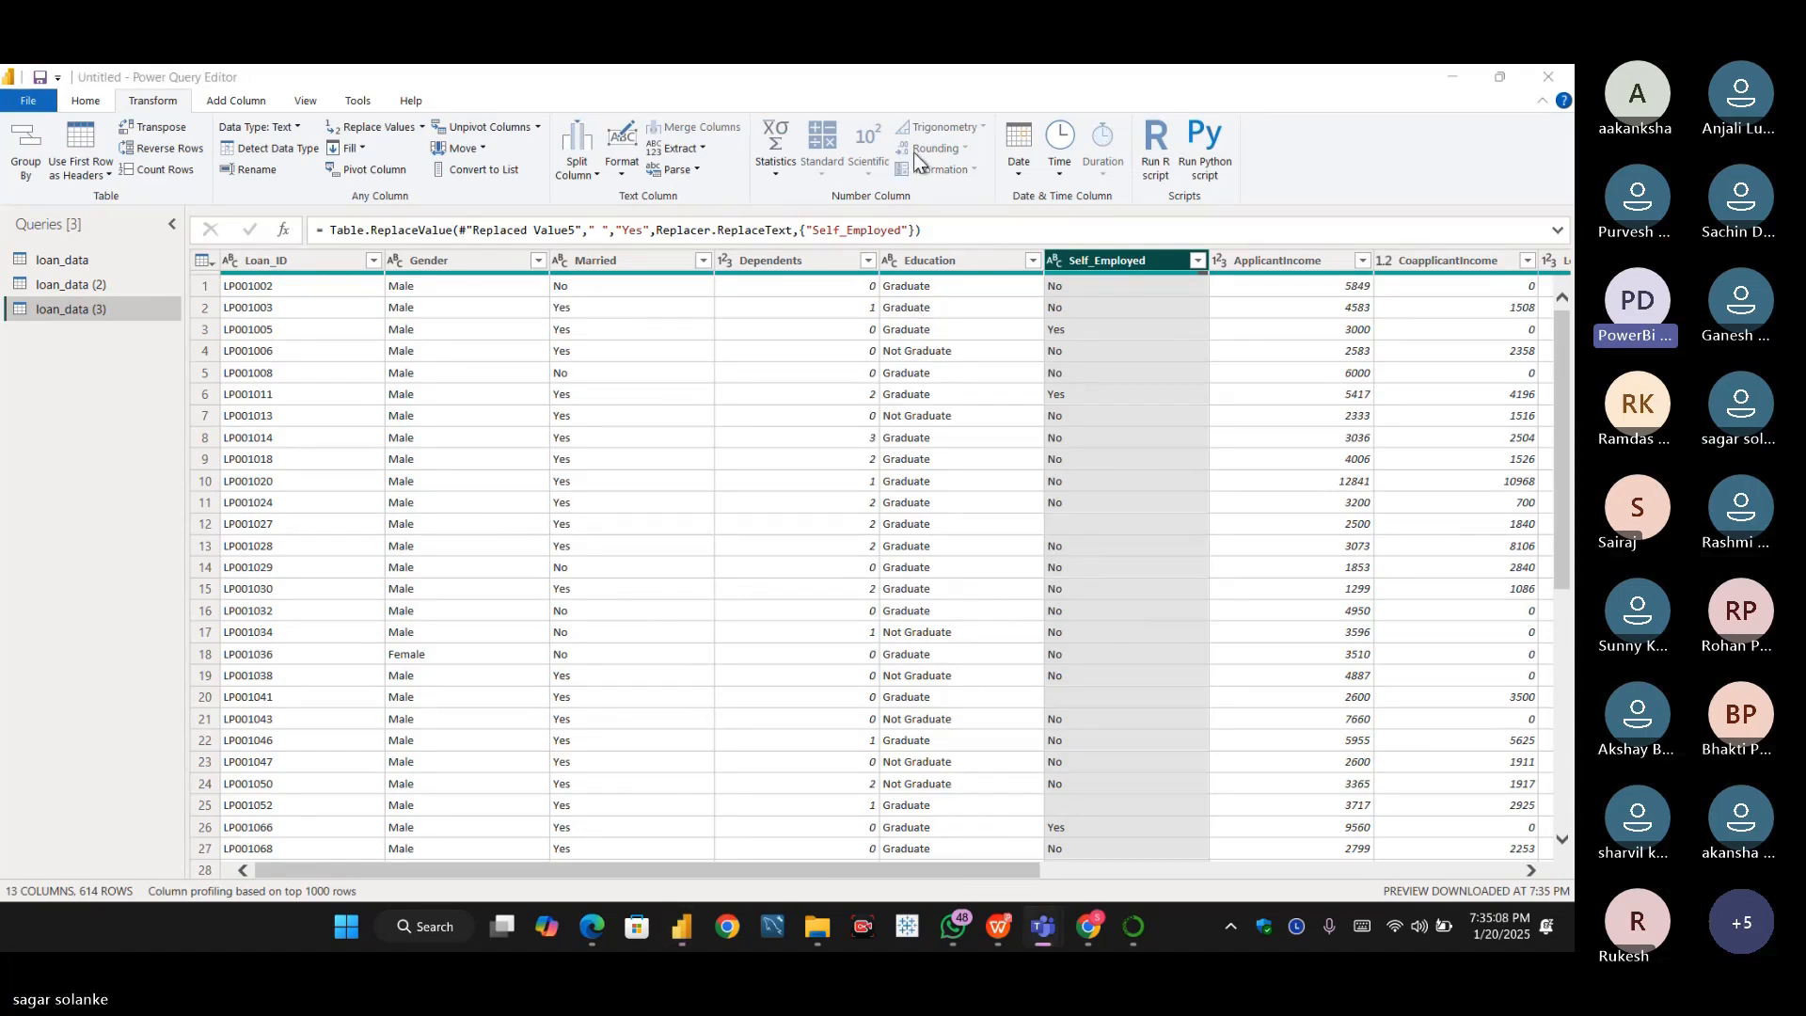
- Review the Self_Employed filter values in loan_data (3) and replace the text blank with Yes in that column
left_click(1198, 262)
left_click(1198, 262)
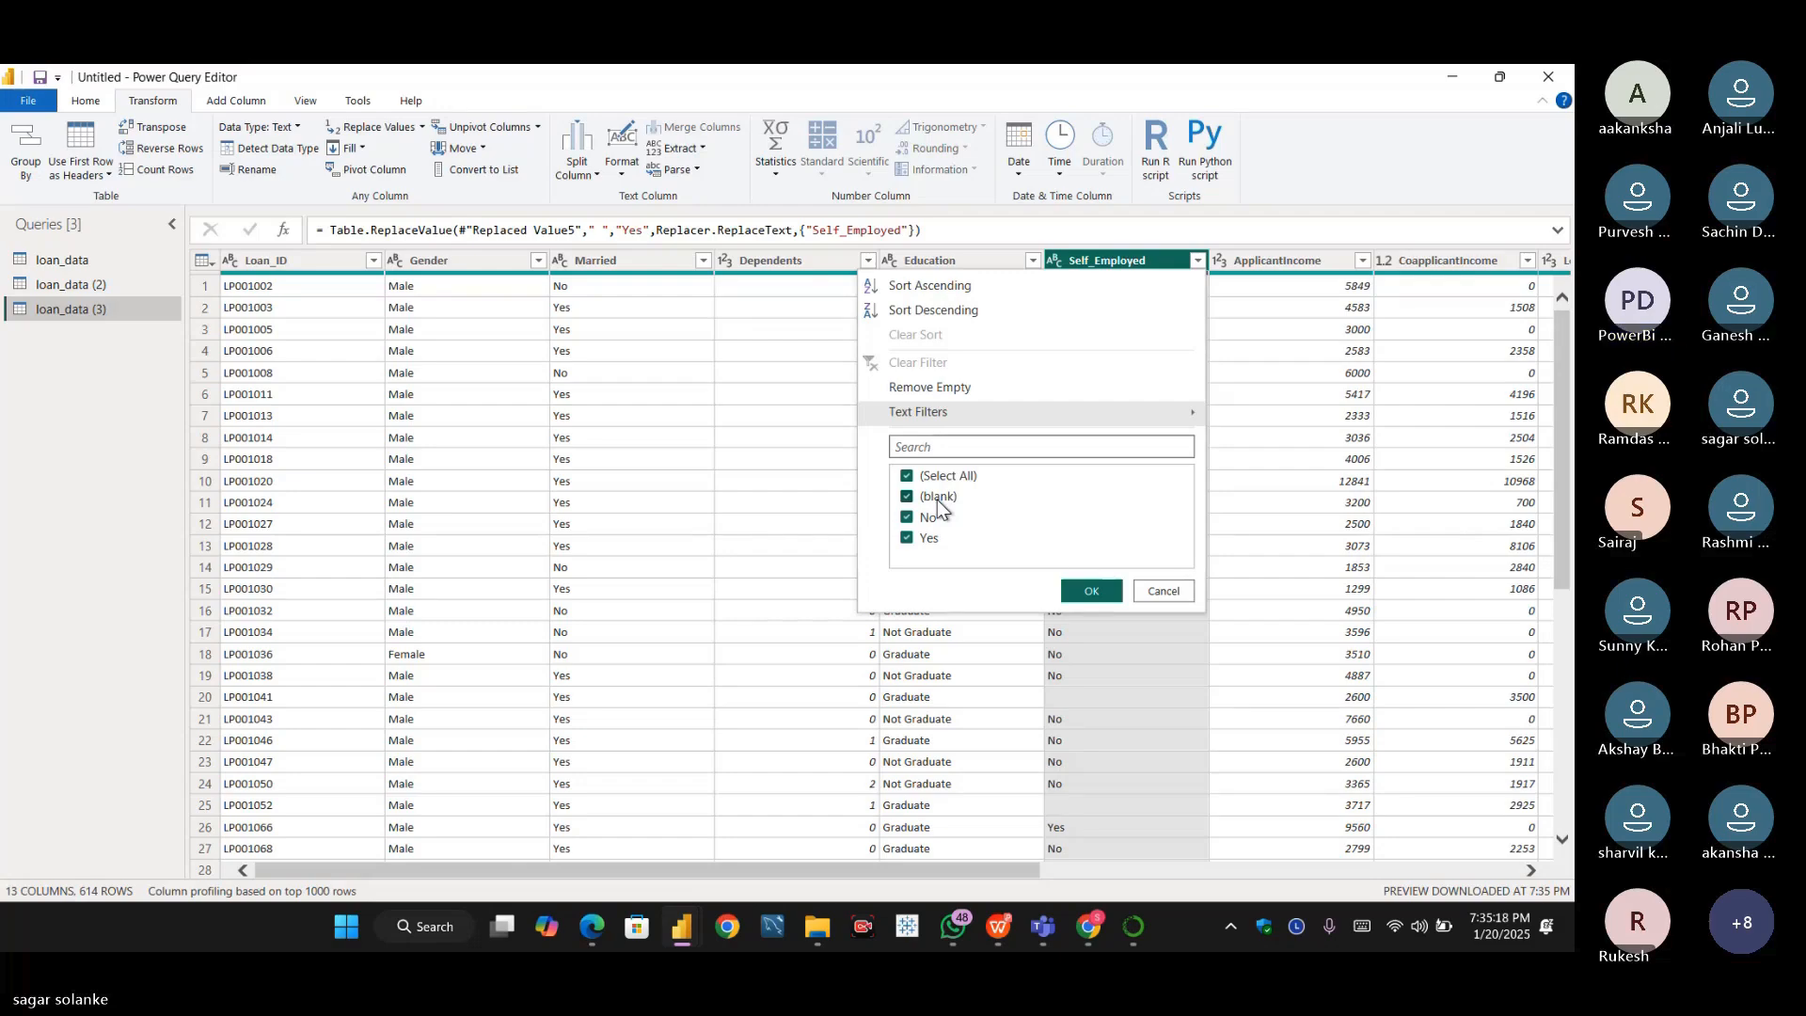
left_click(424, 127)
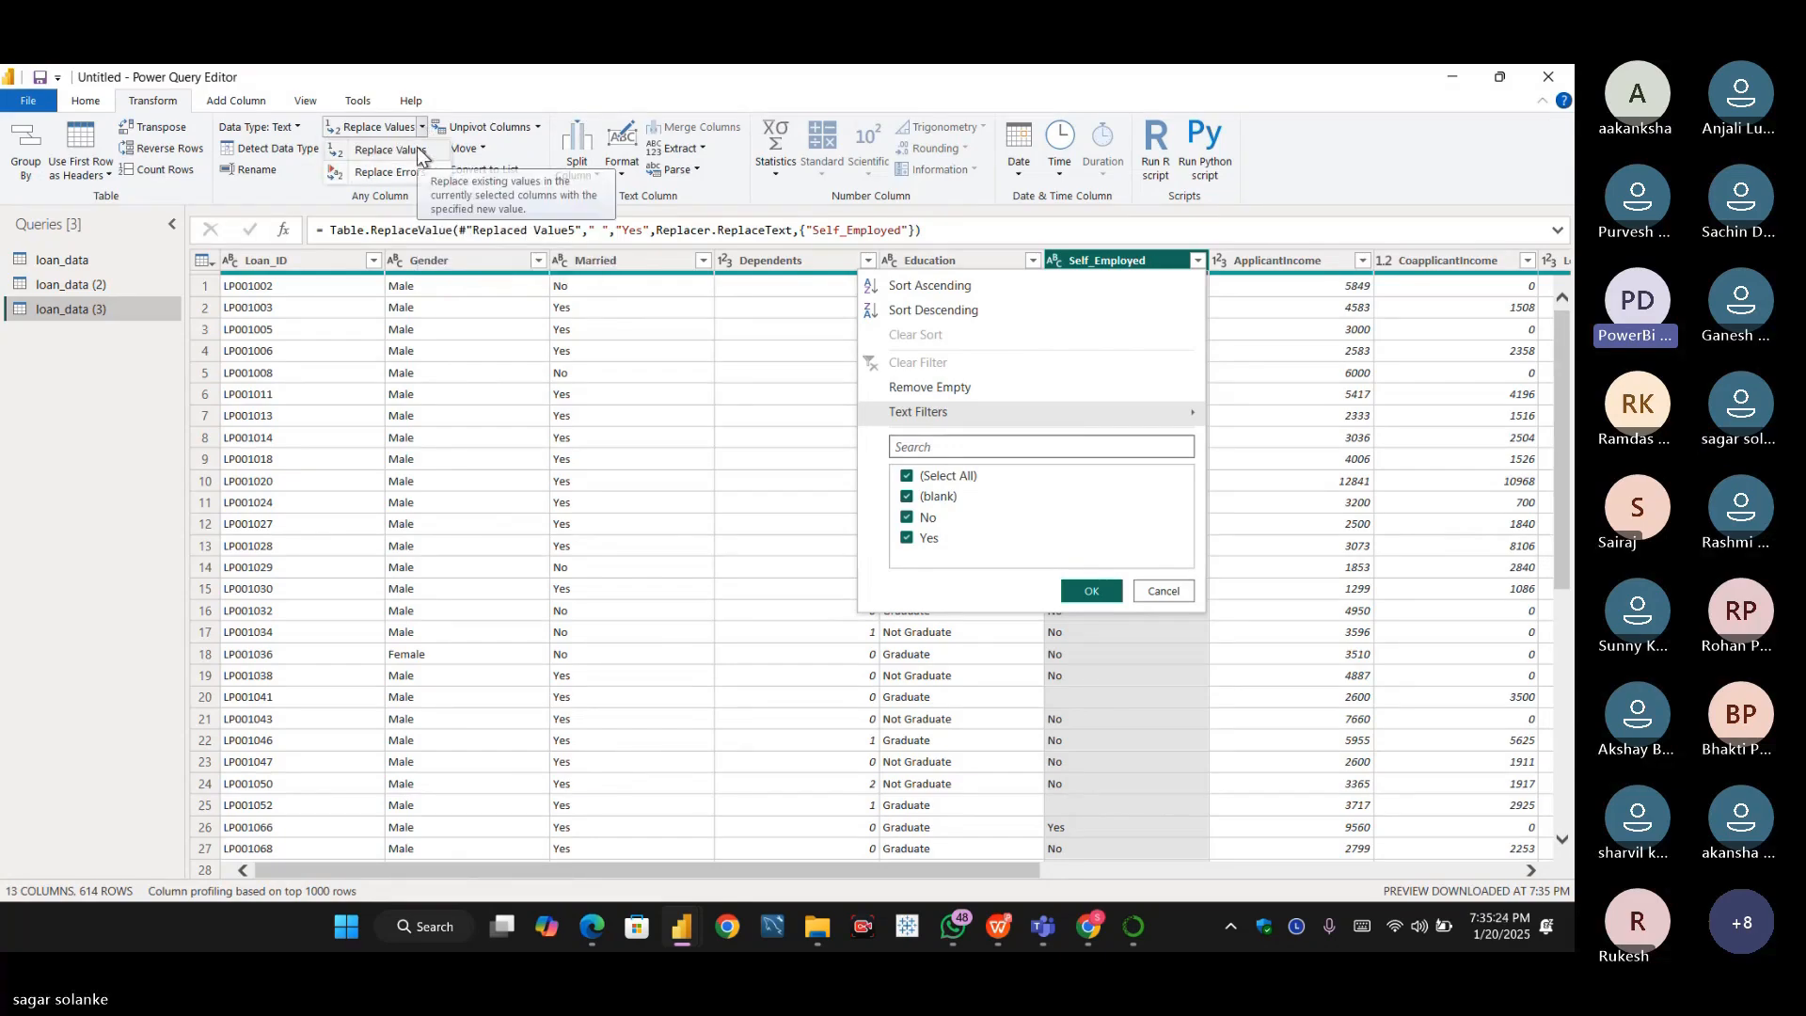
left_click(389, 150)
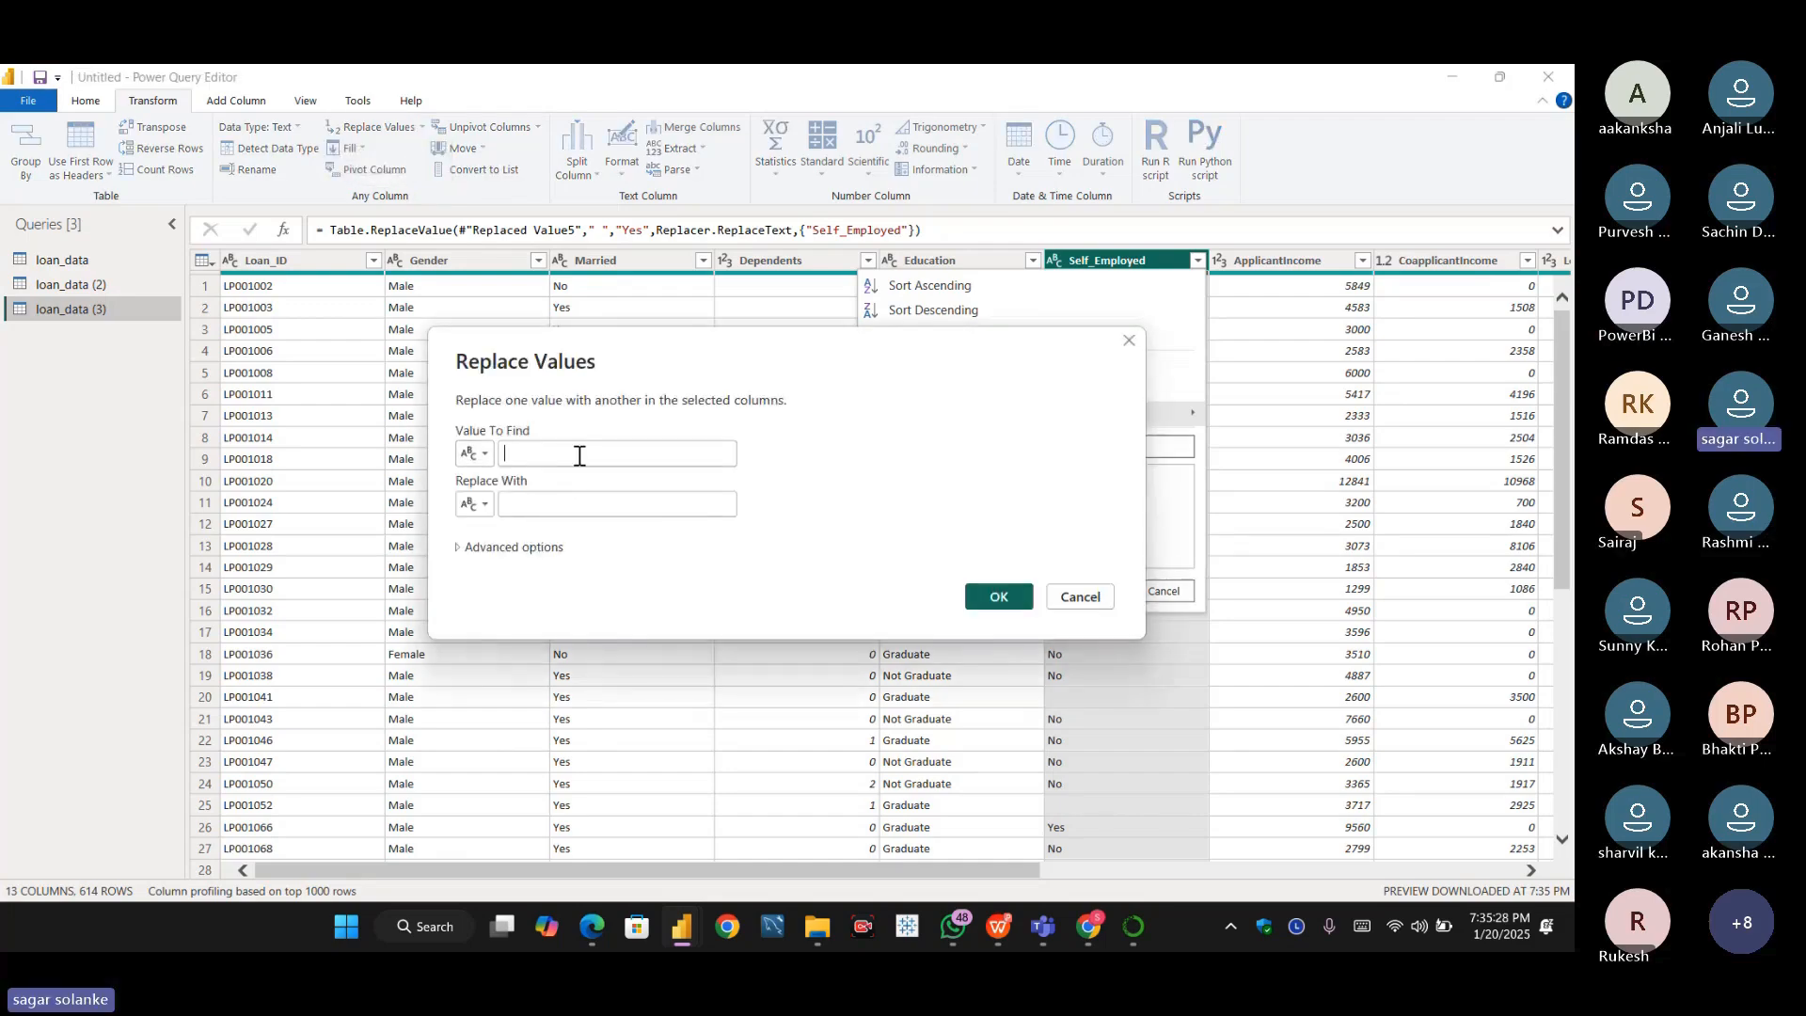
type("b")
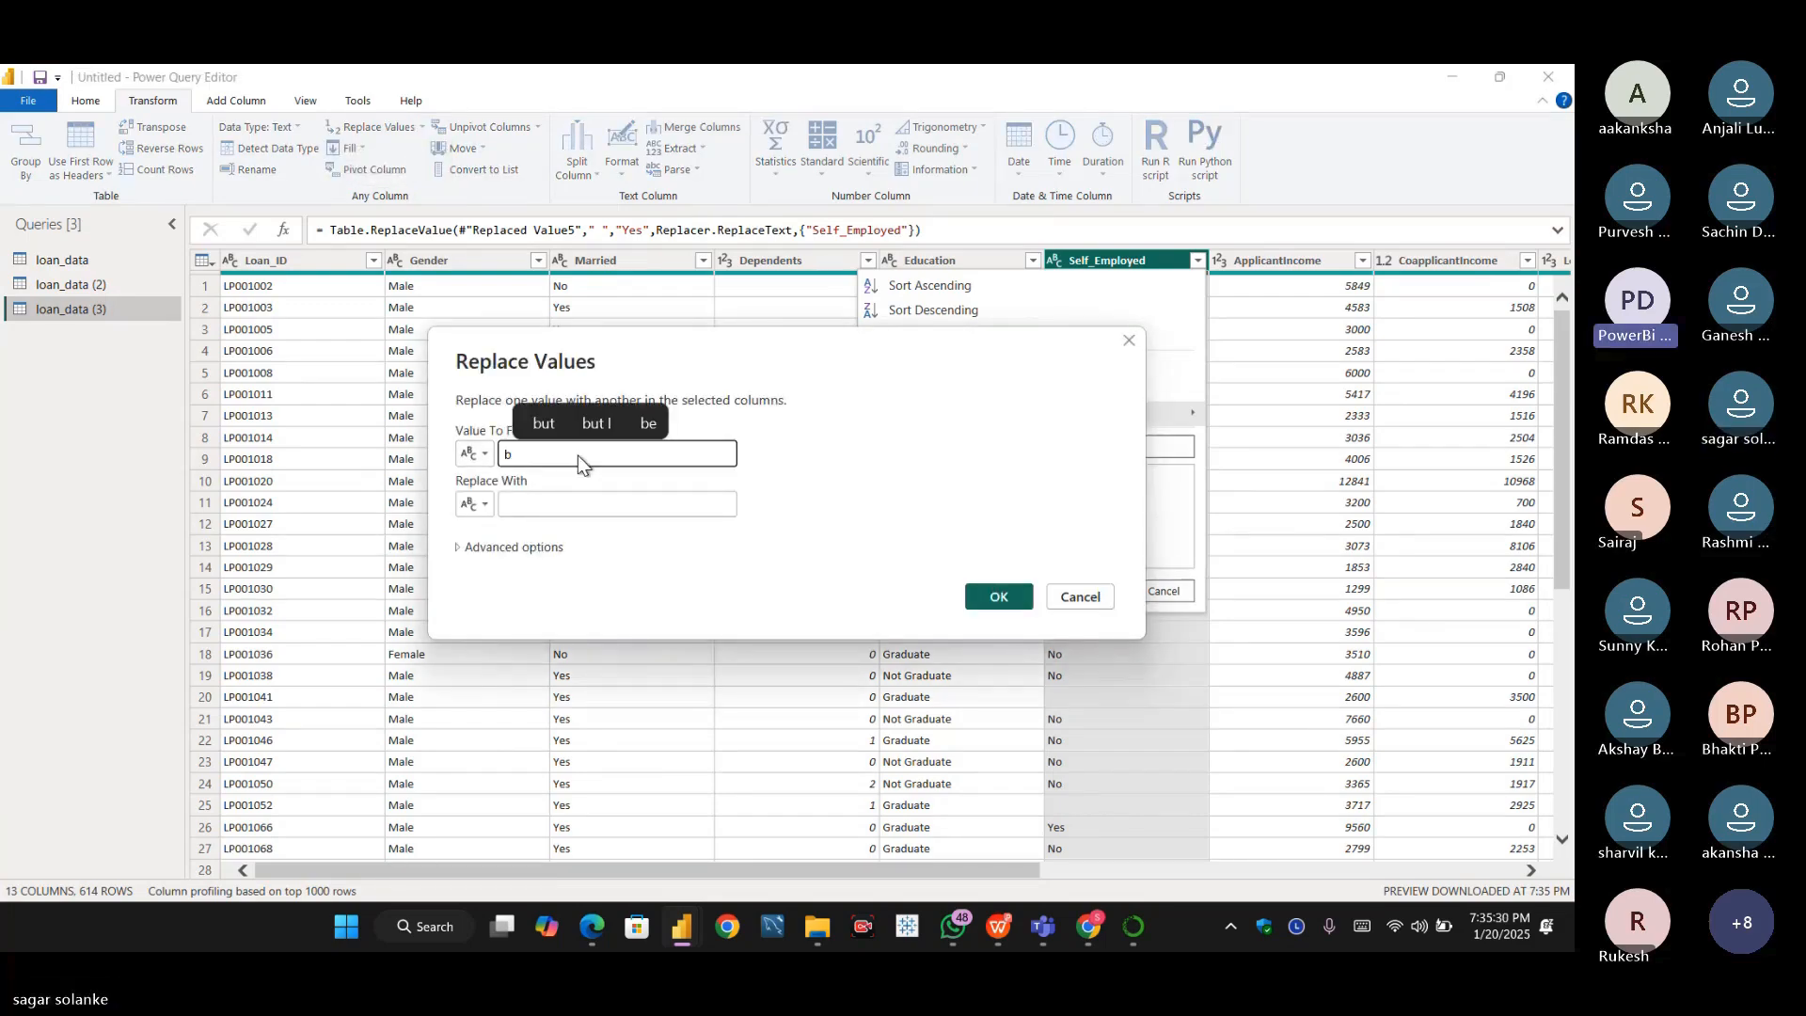
type("lank")
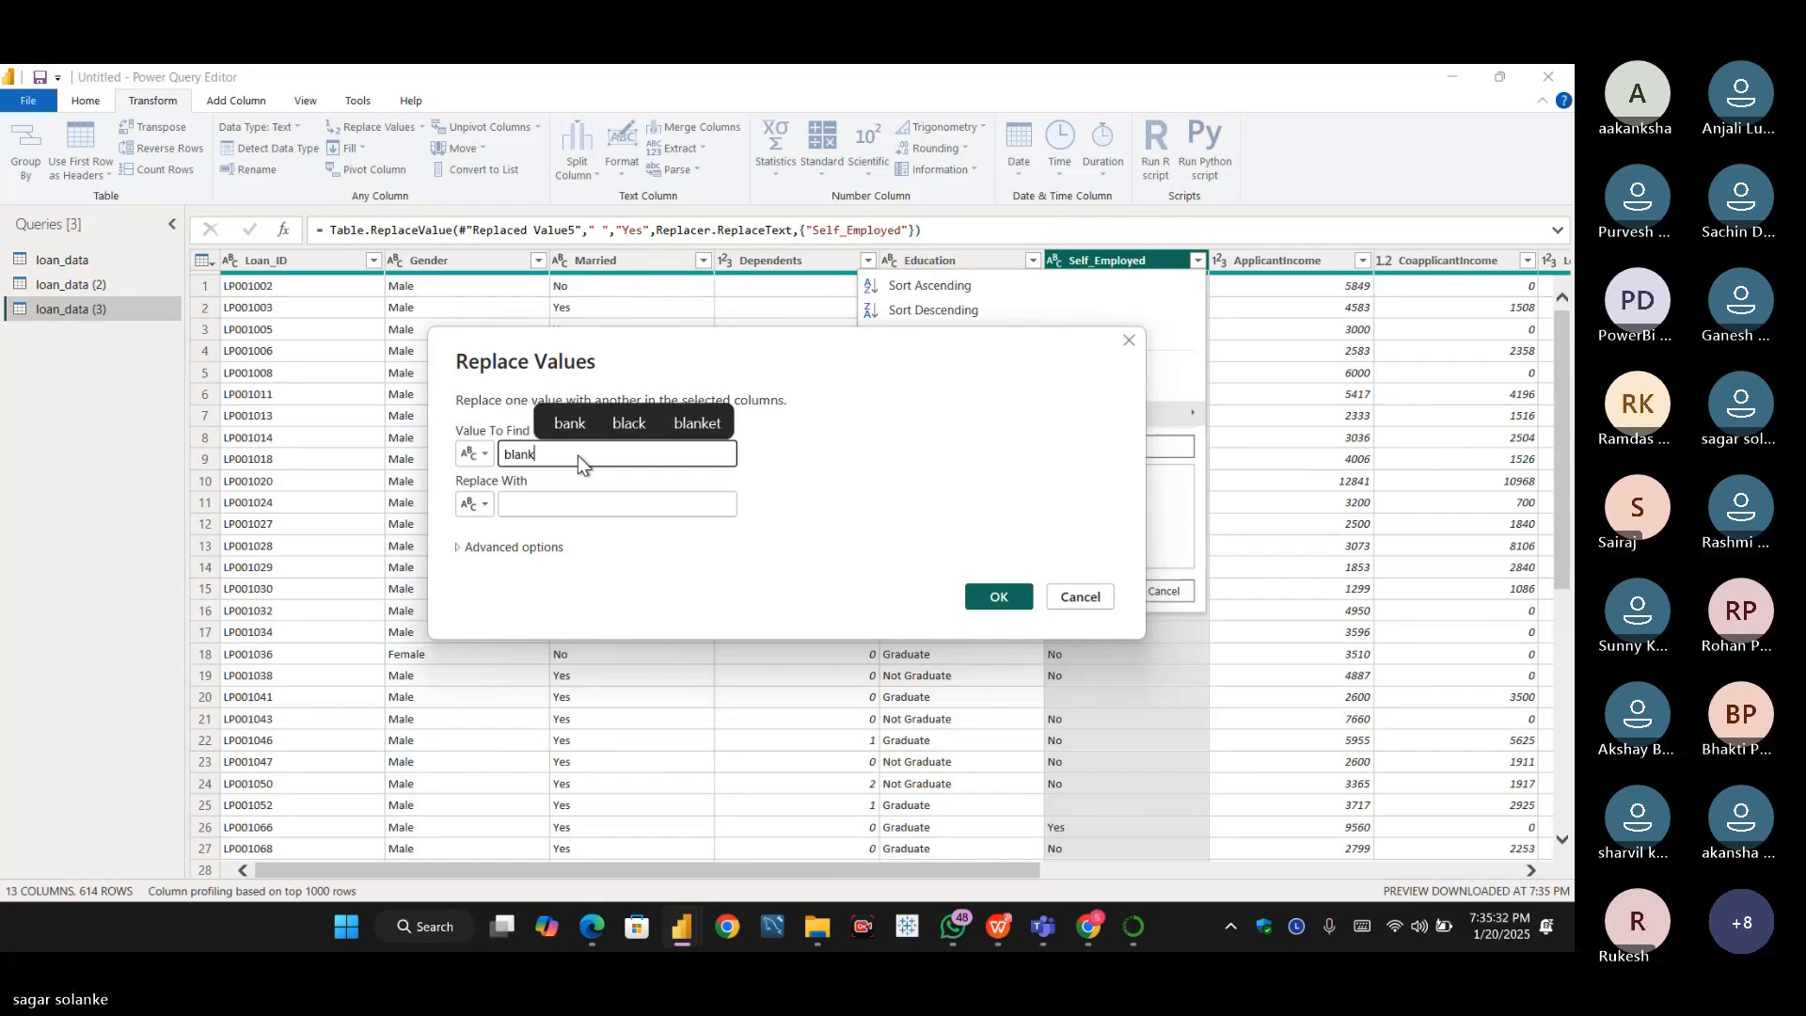
left_click(577, 501)
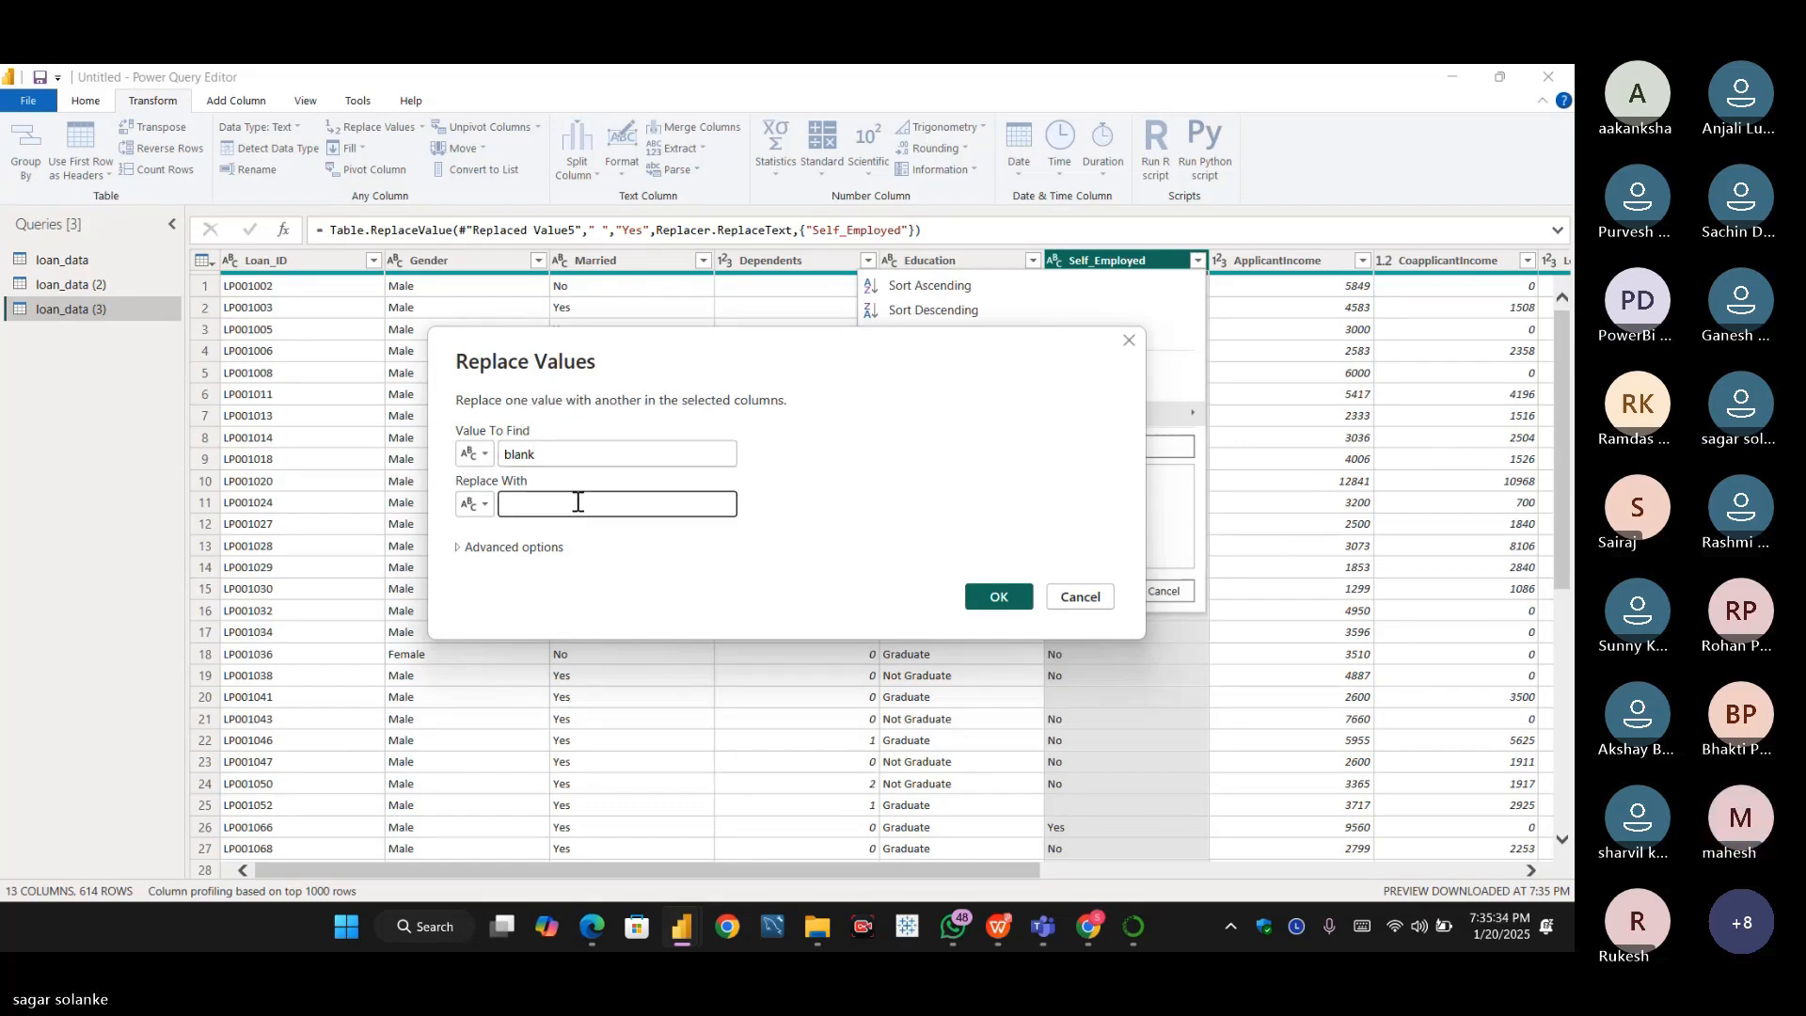
type("Yes")
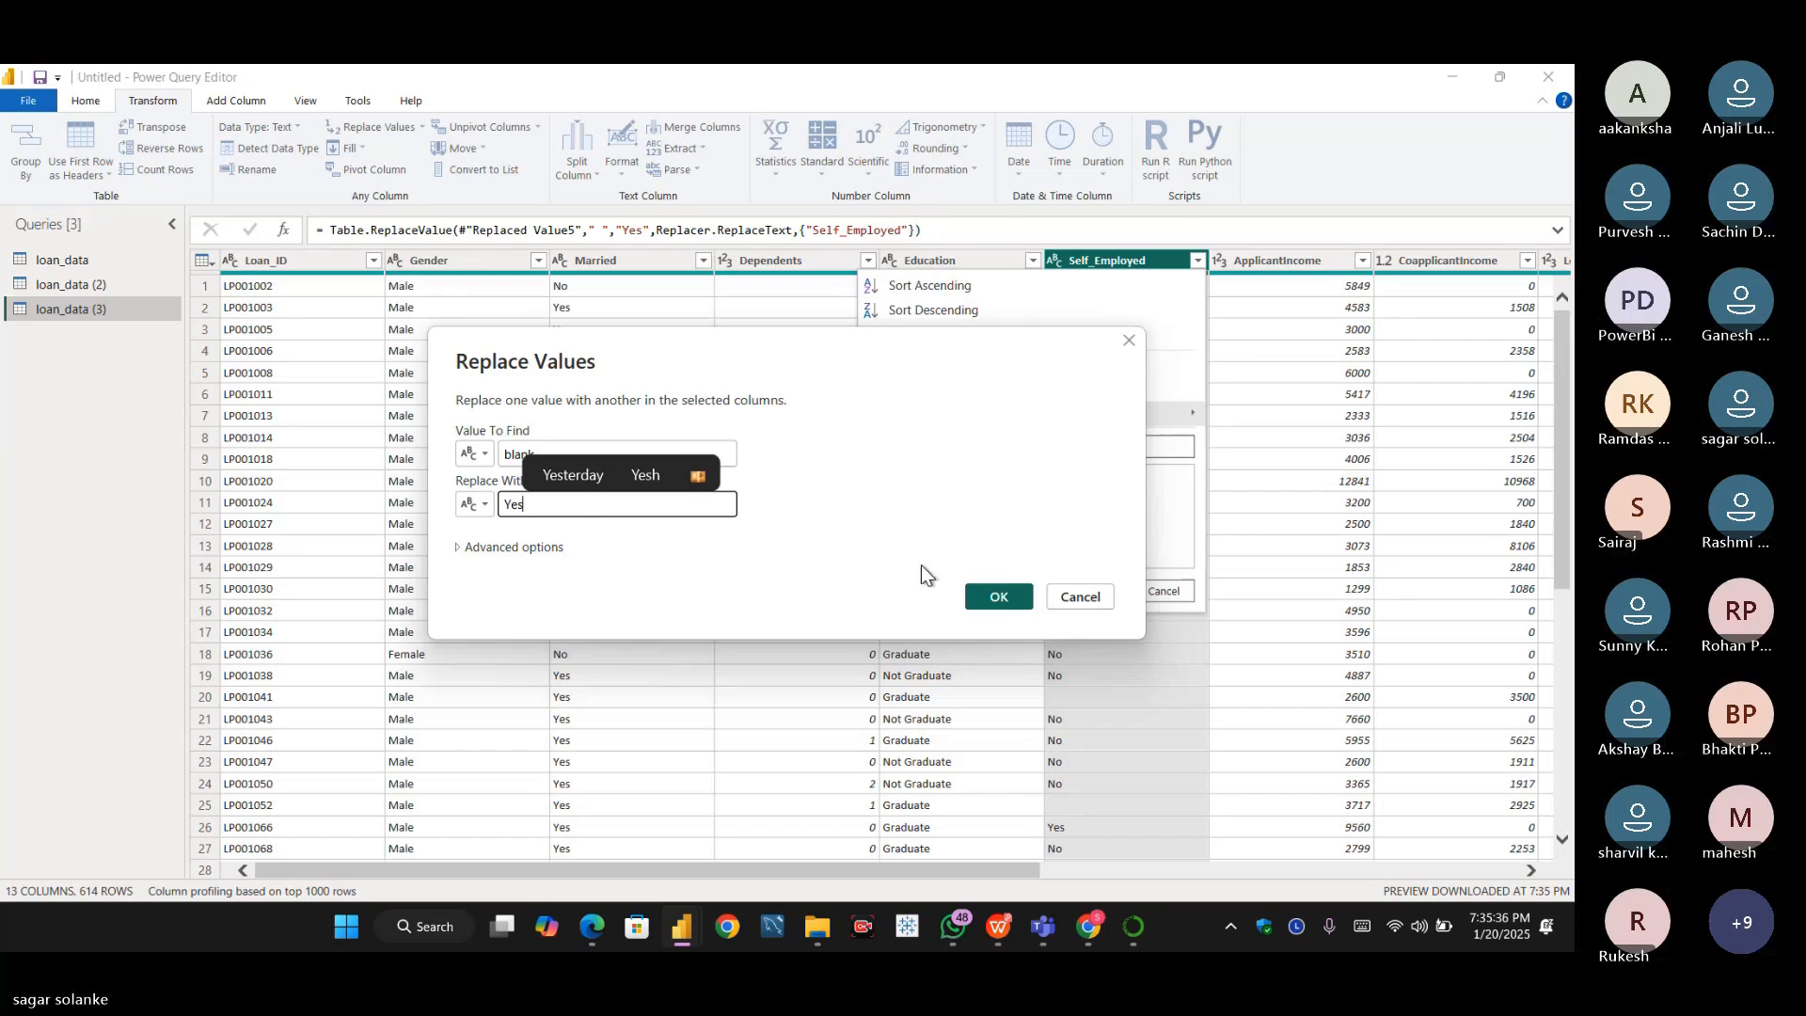
left_click(995, 594)
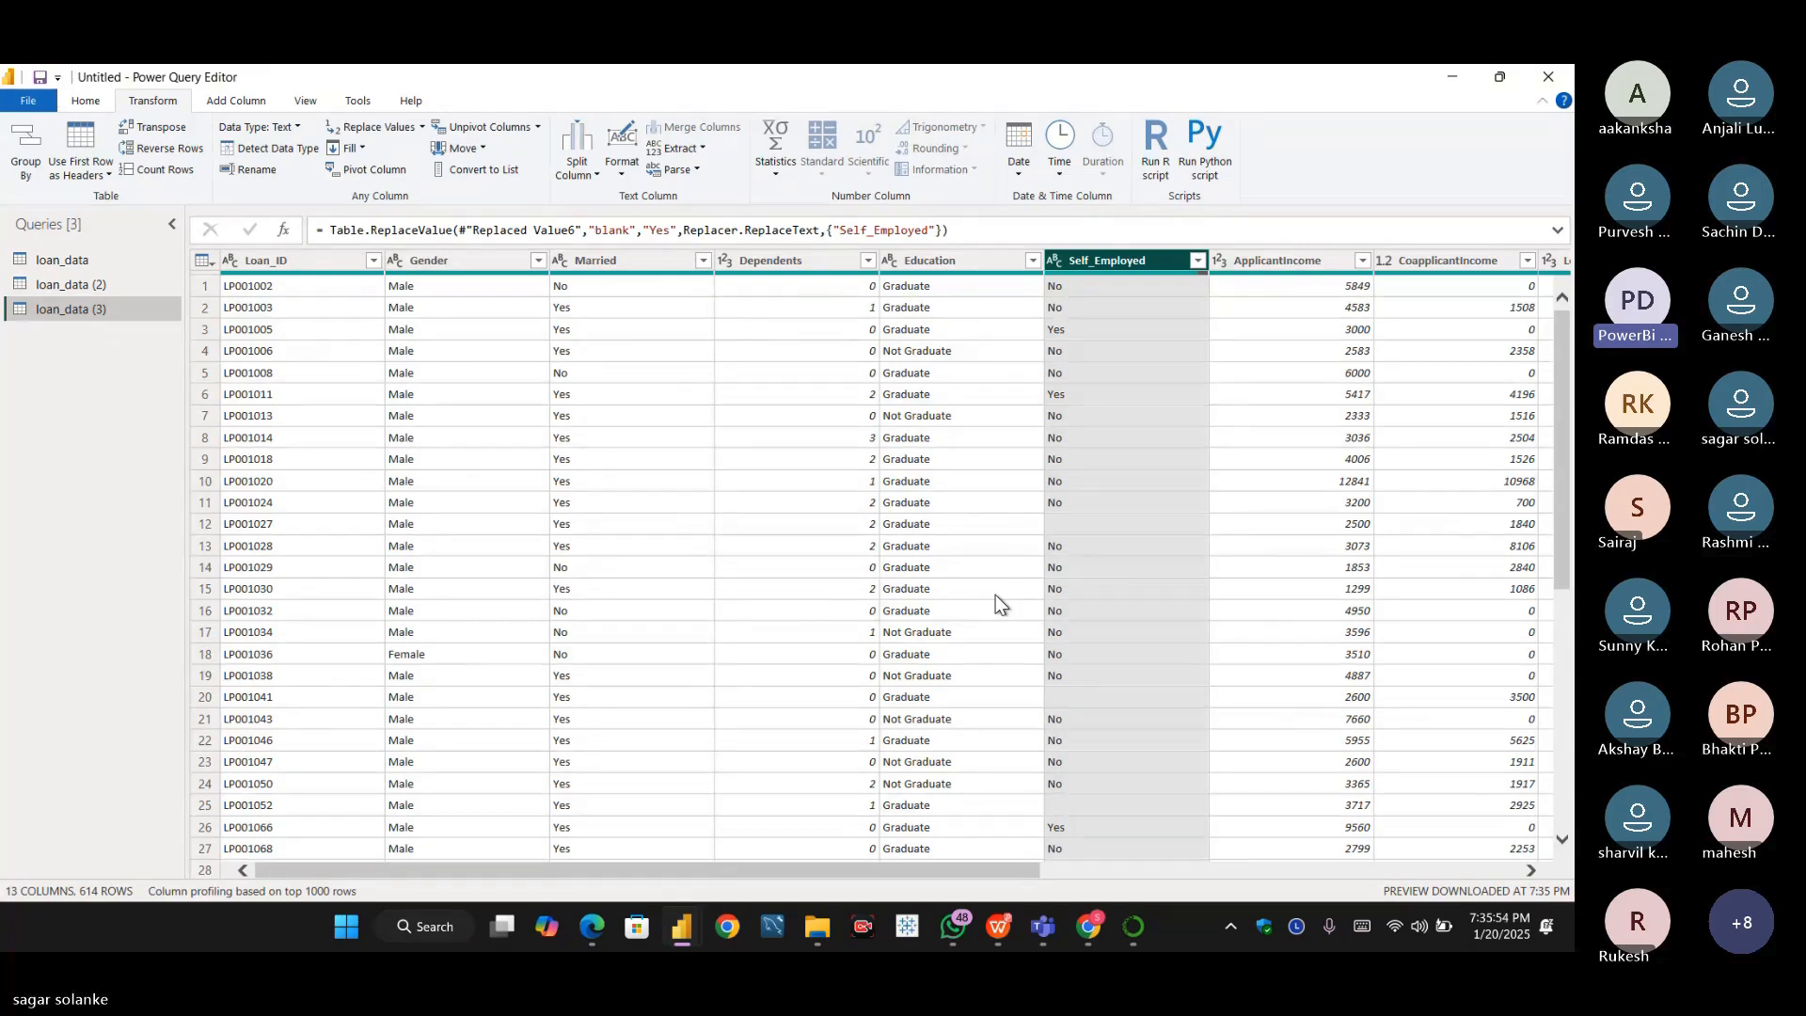
- In the original loan_data query, inspect the distinct values of the Gender and Self_Employed columns without applying a filter
mouse_move(682, 927)
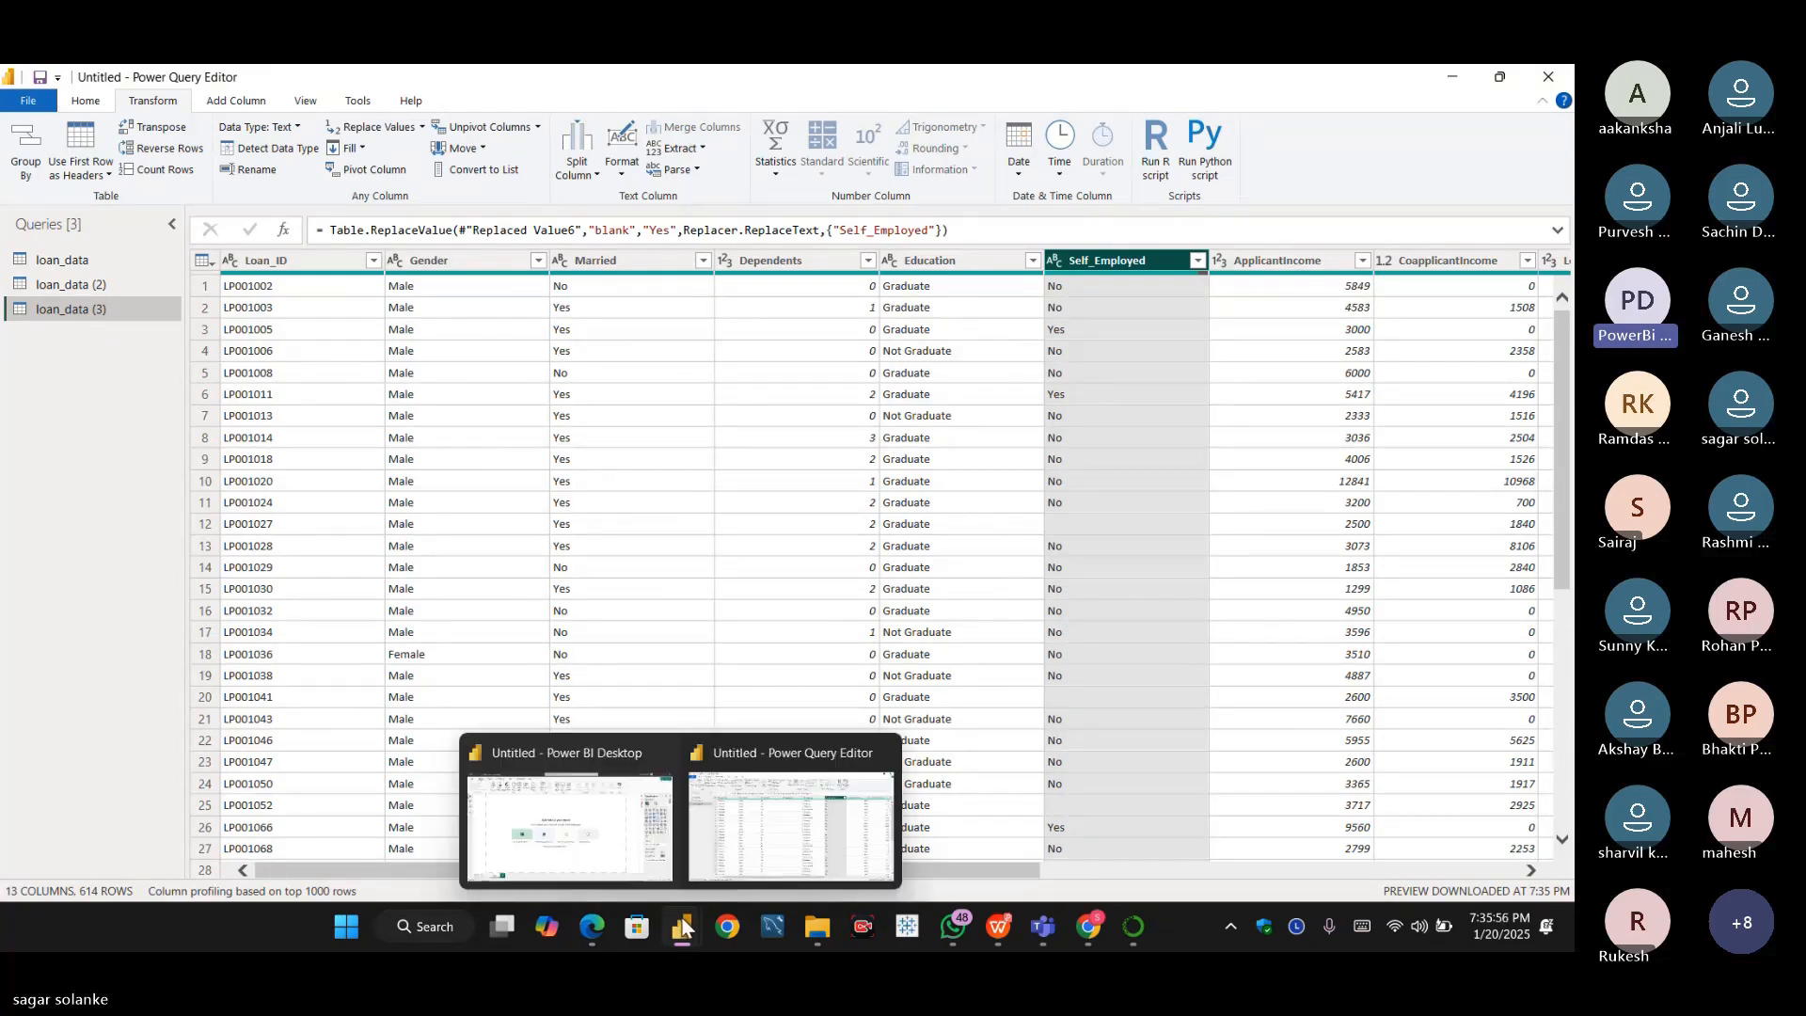
left_click(79, 263)
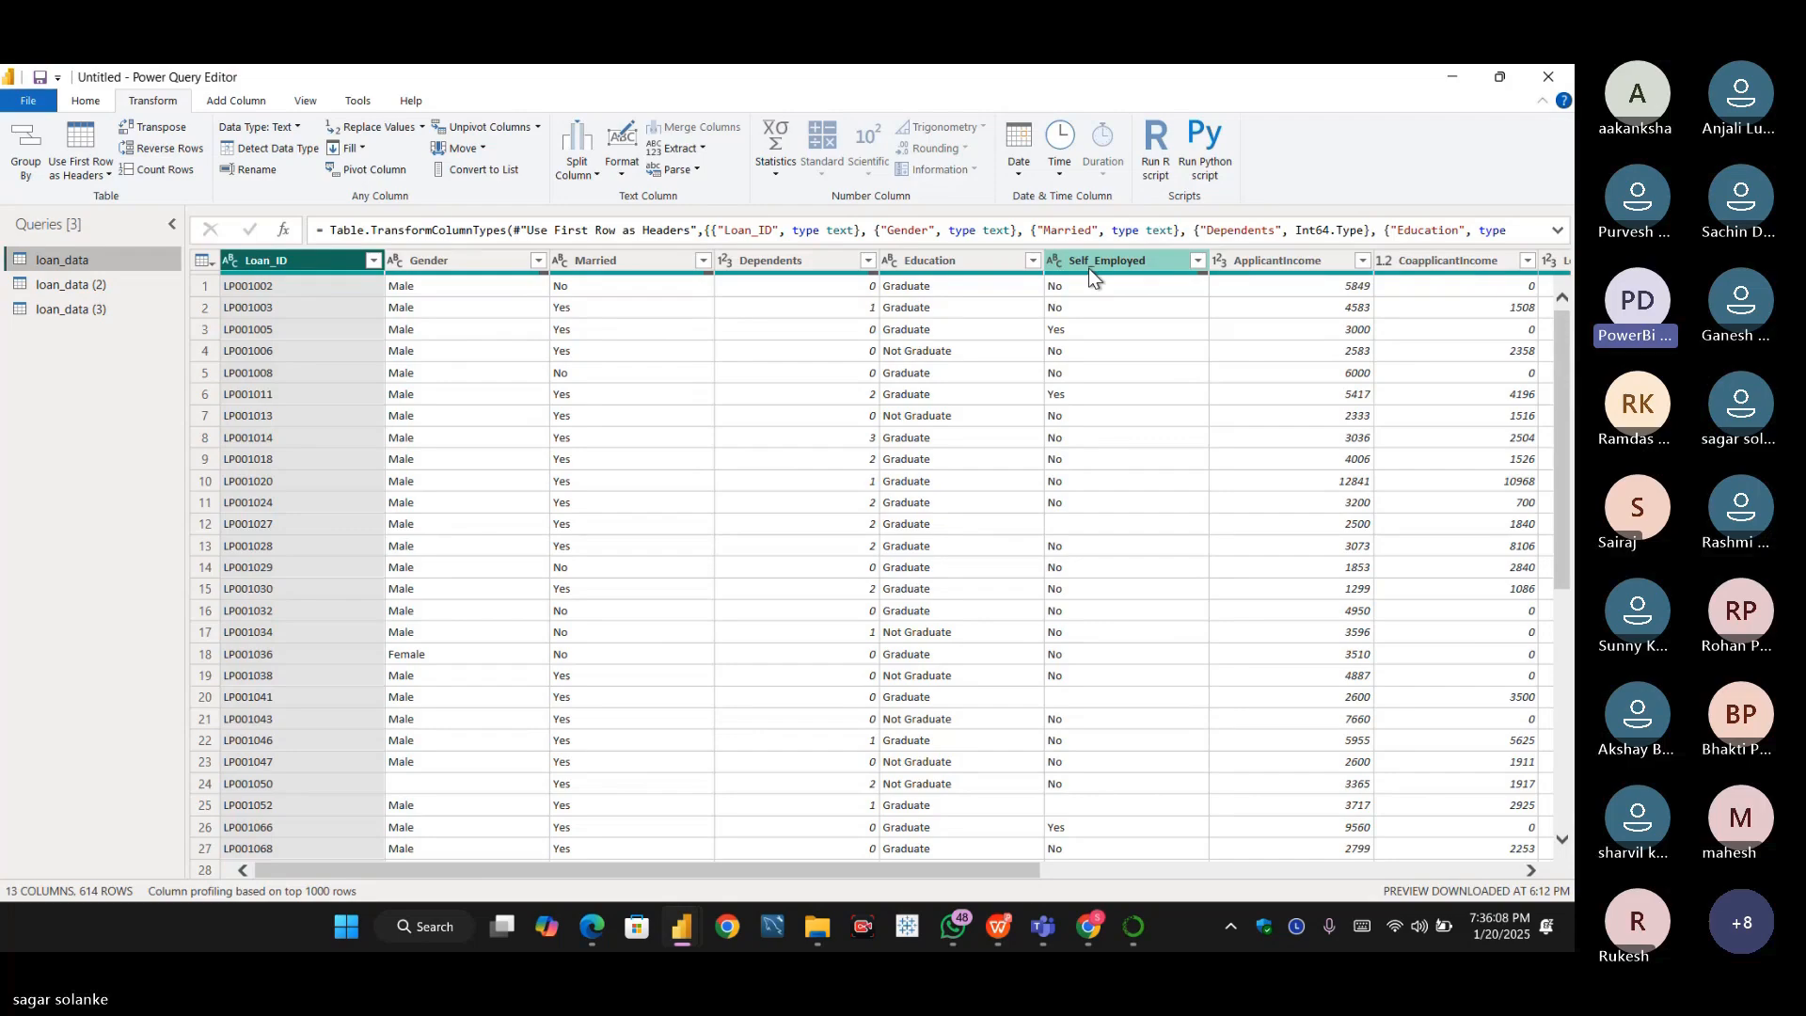
left_click(910, 153)
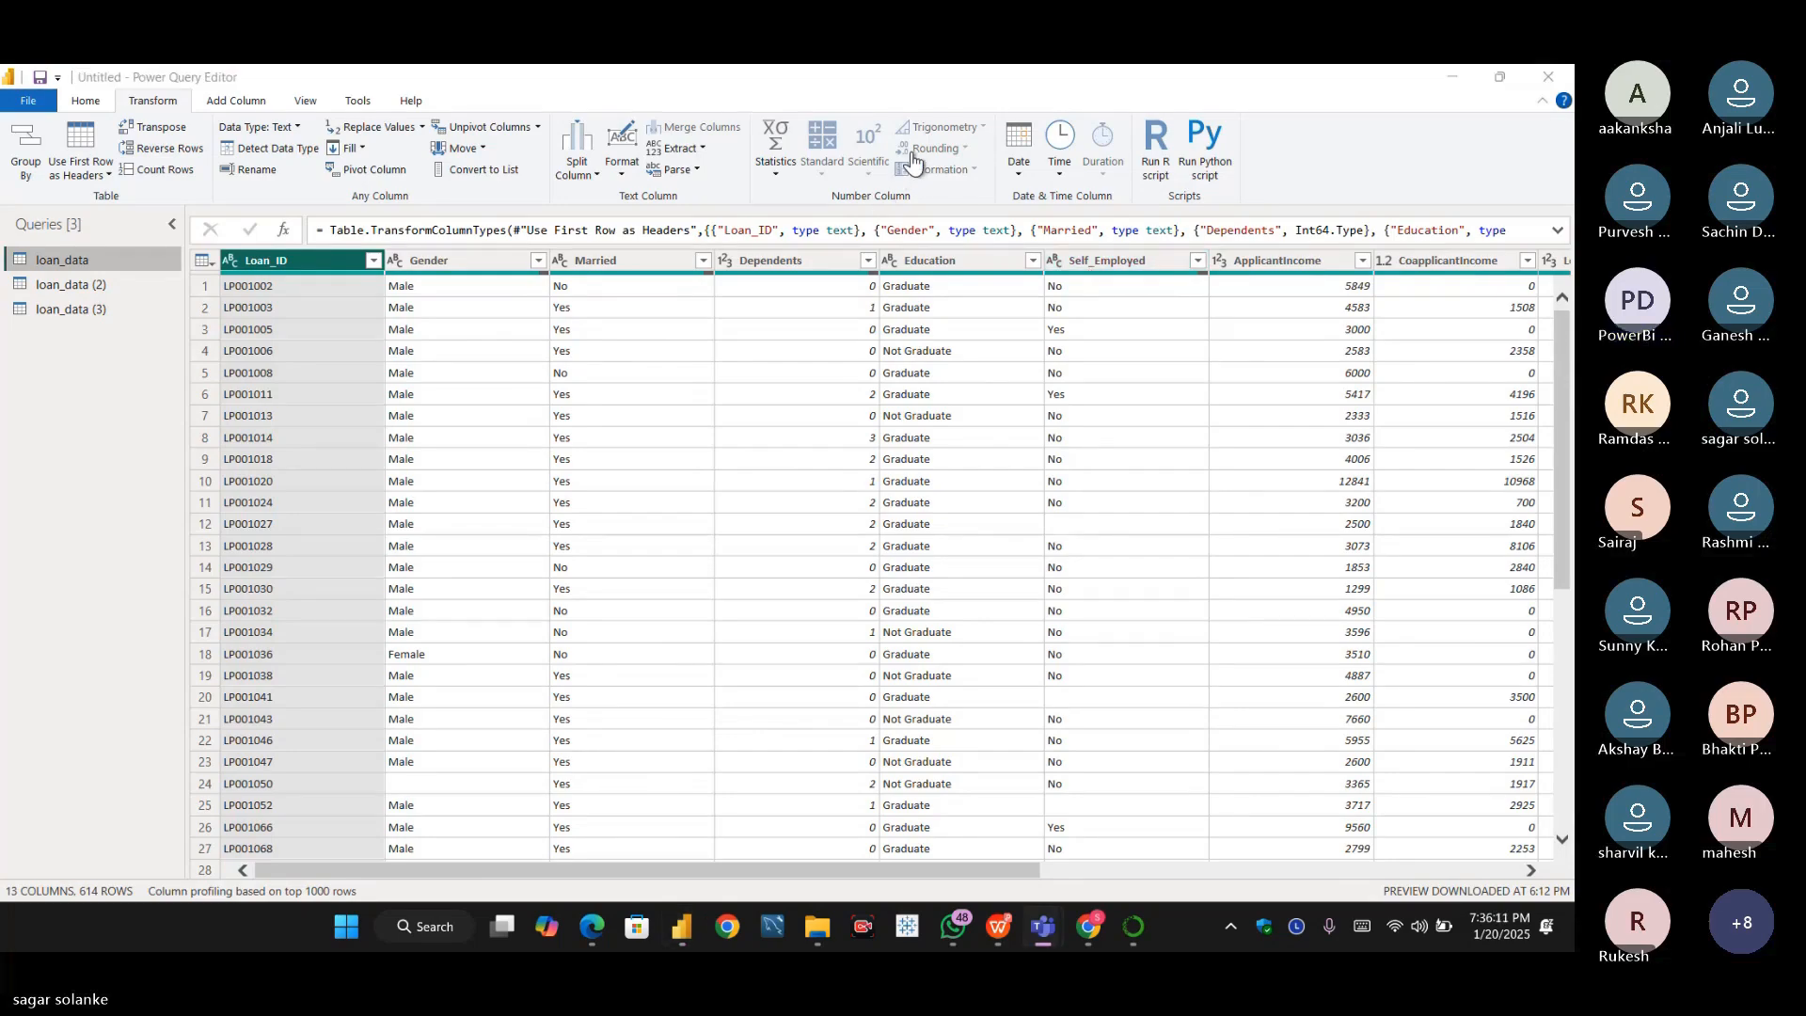
left_click(1069, 268)
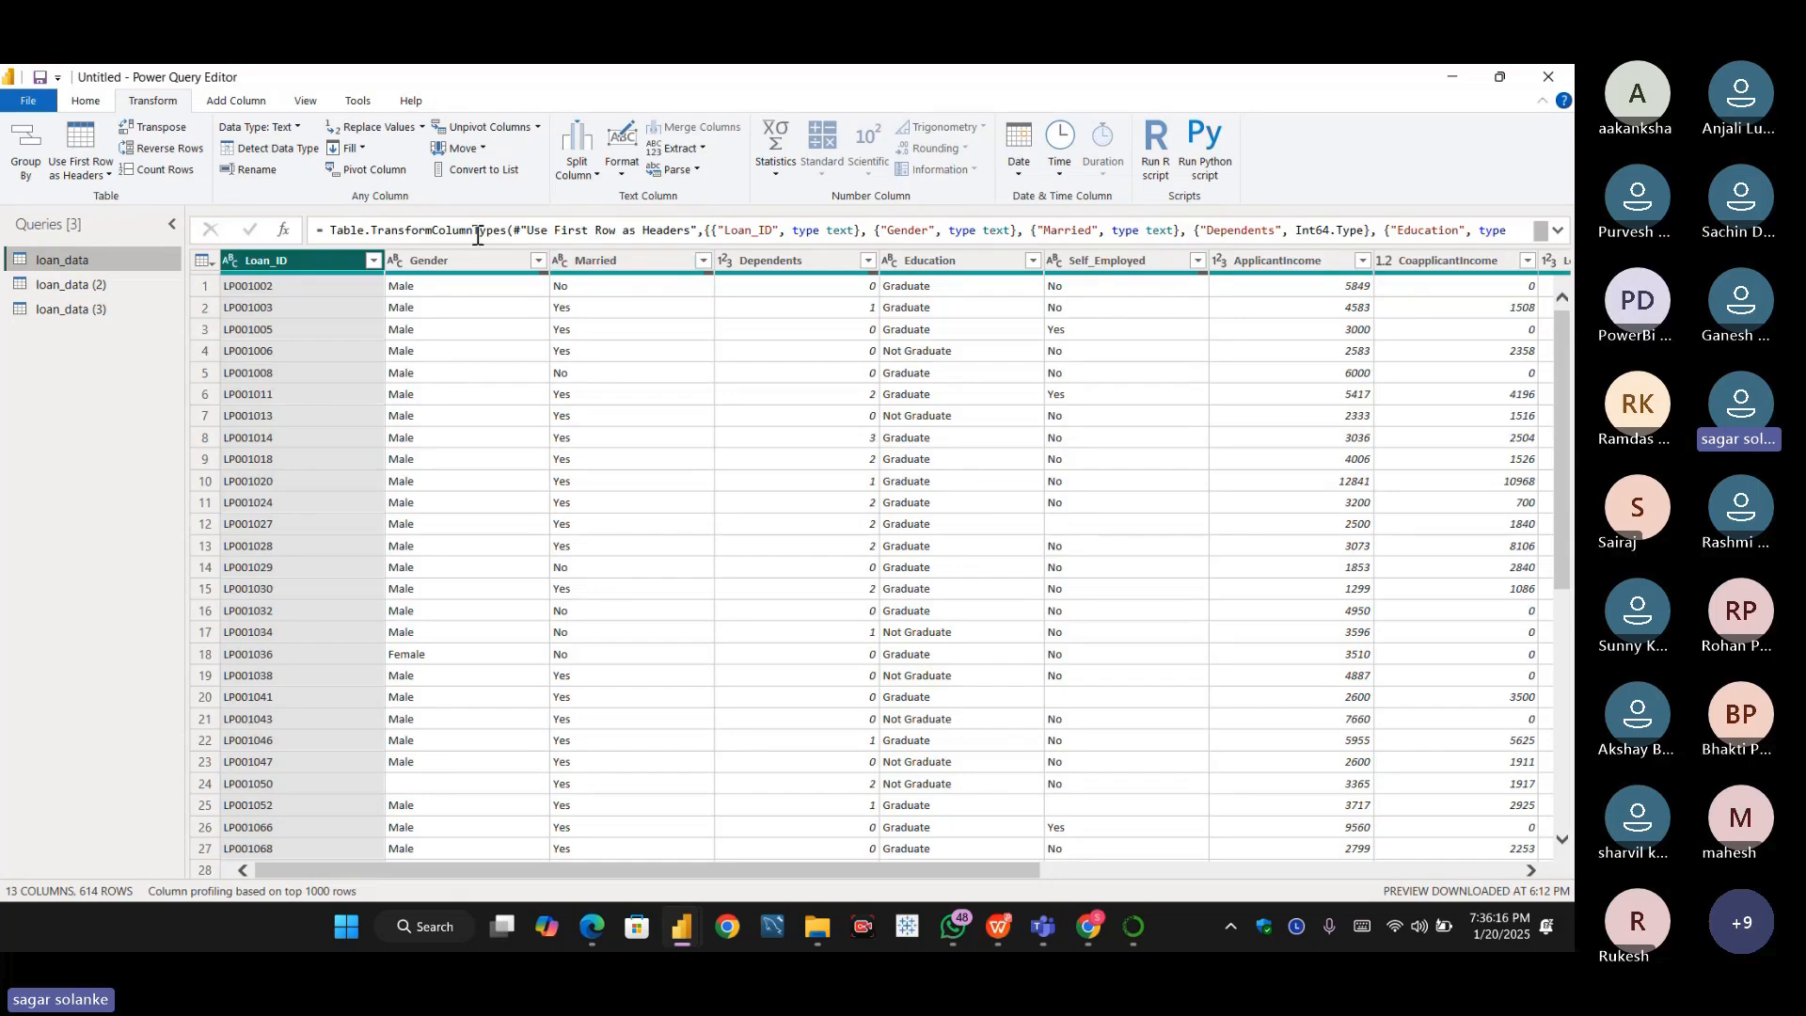
left_click(538, 259)
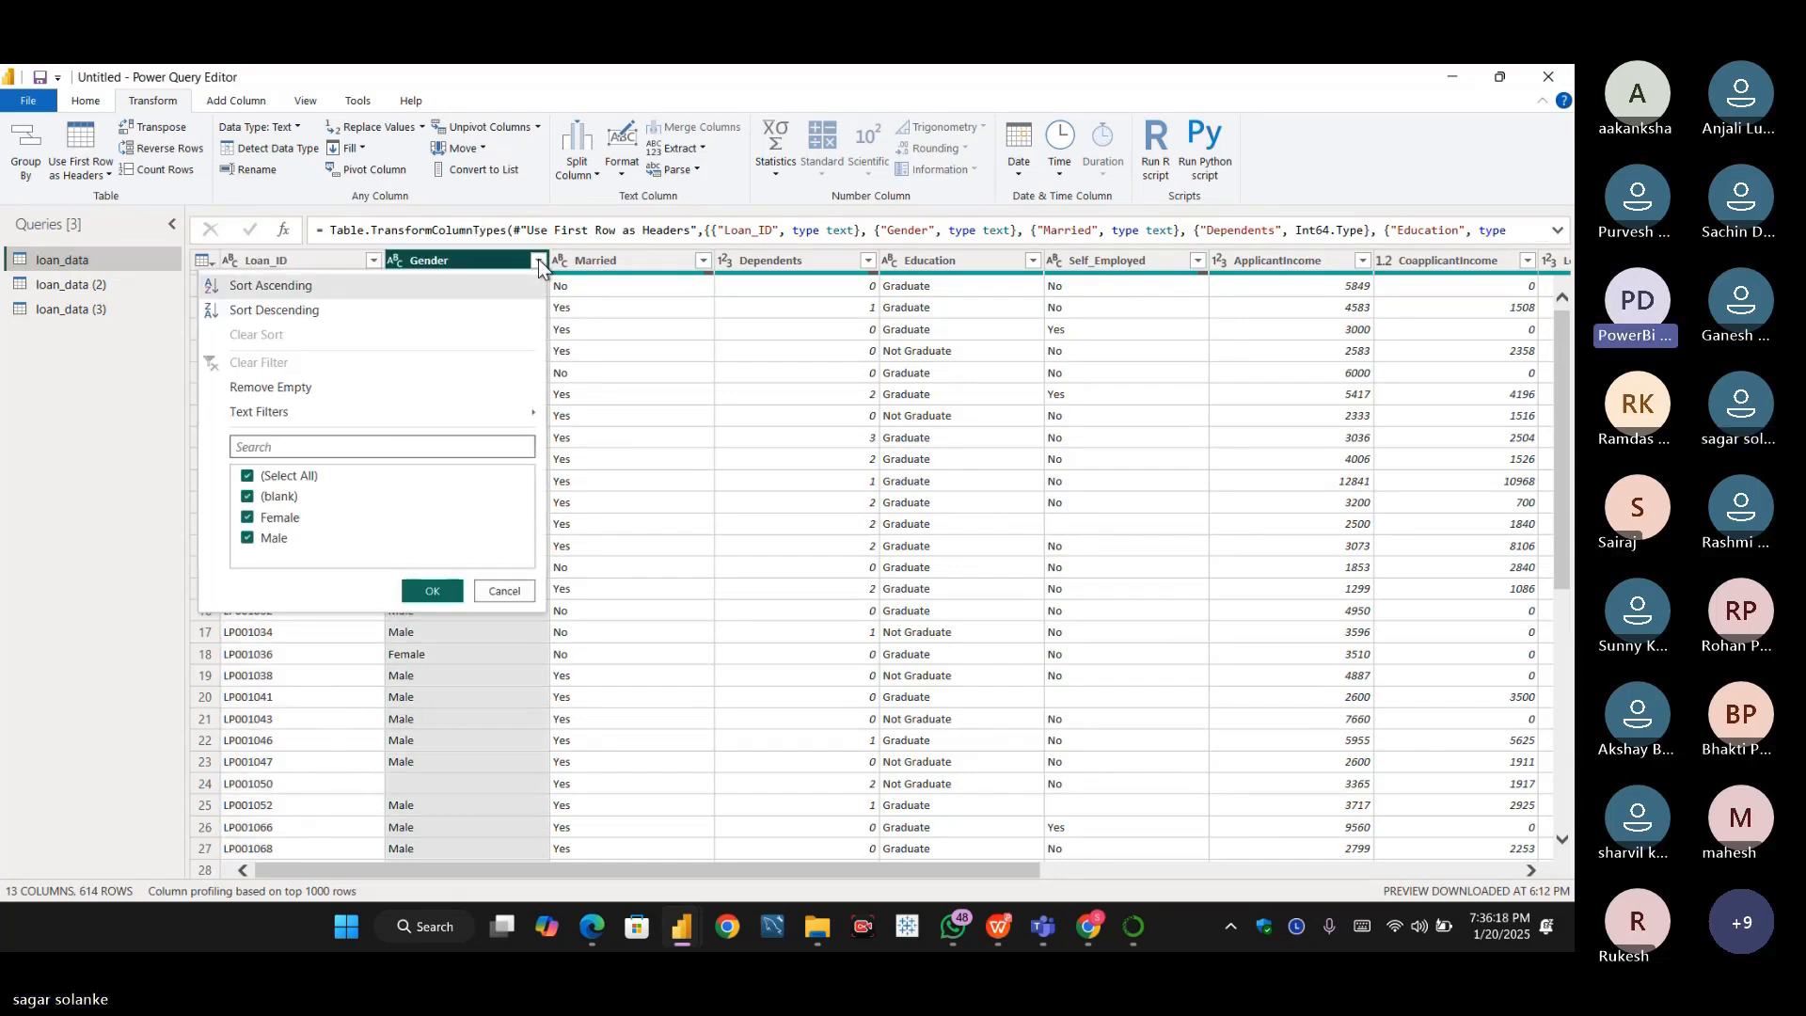
left_click(496, 593)
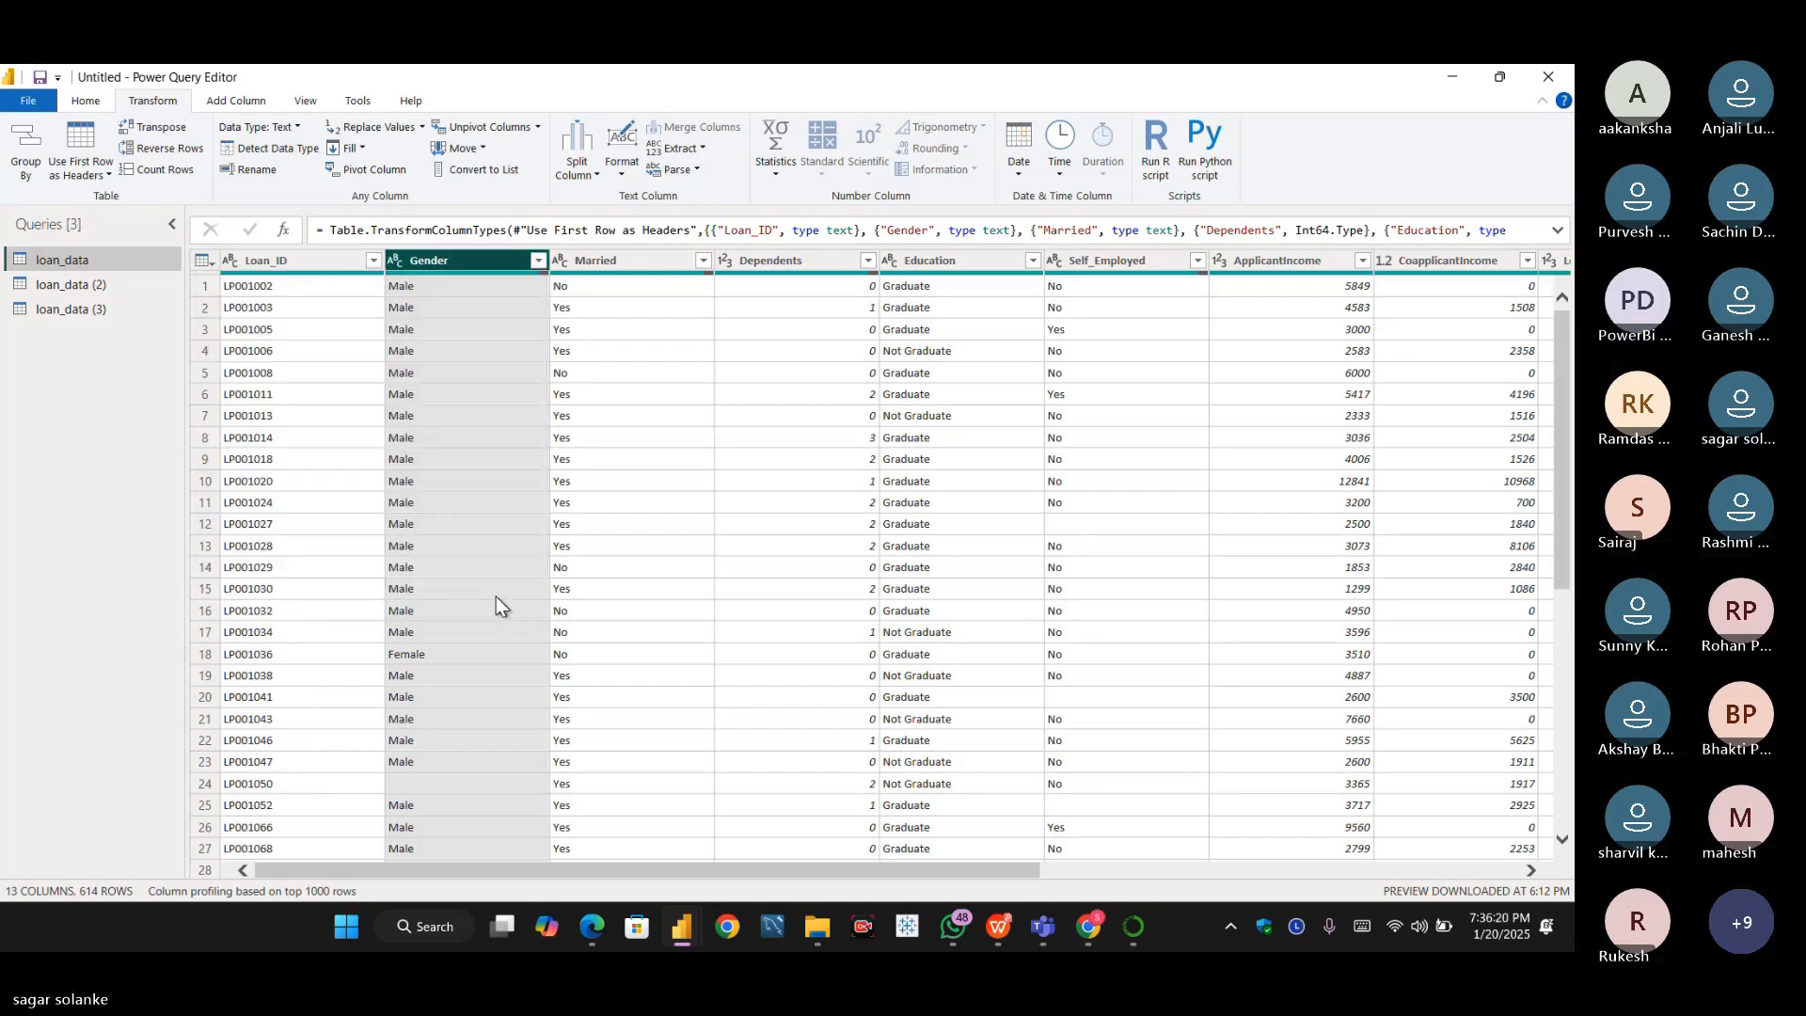
left_click(1140, 262)
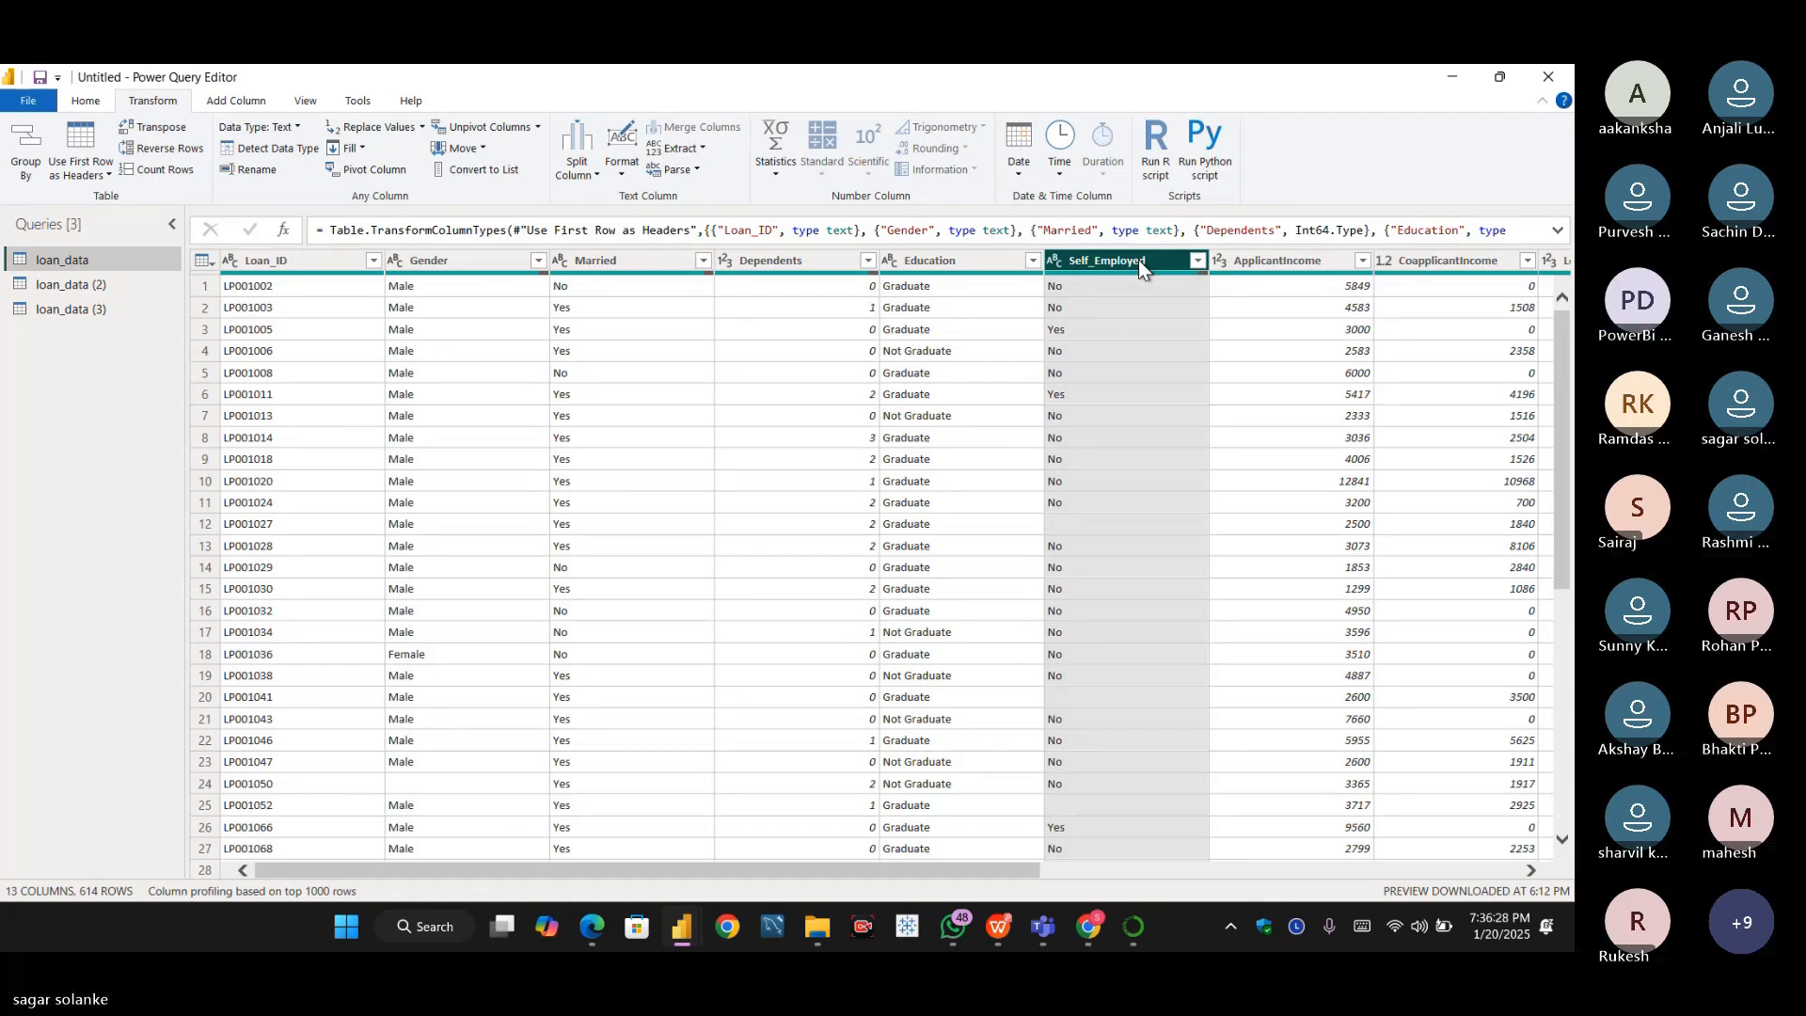
left_click(1197, 261)
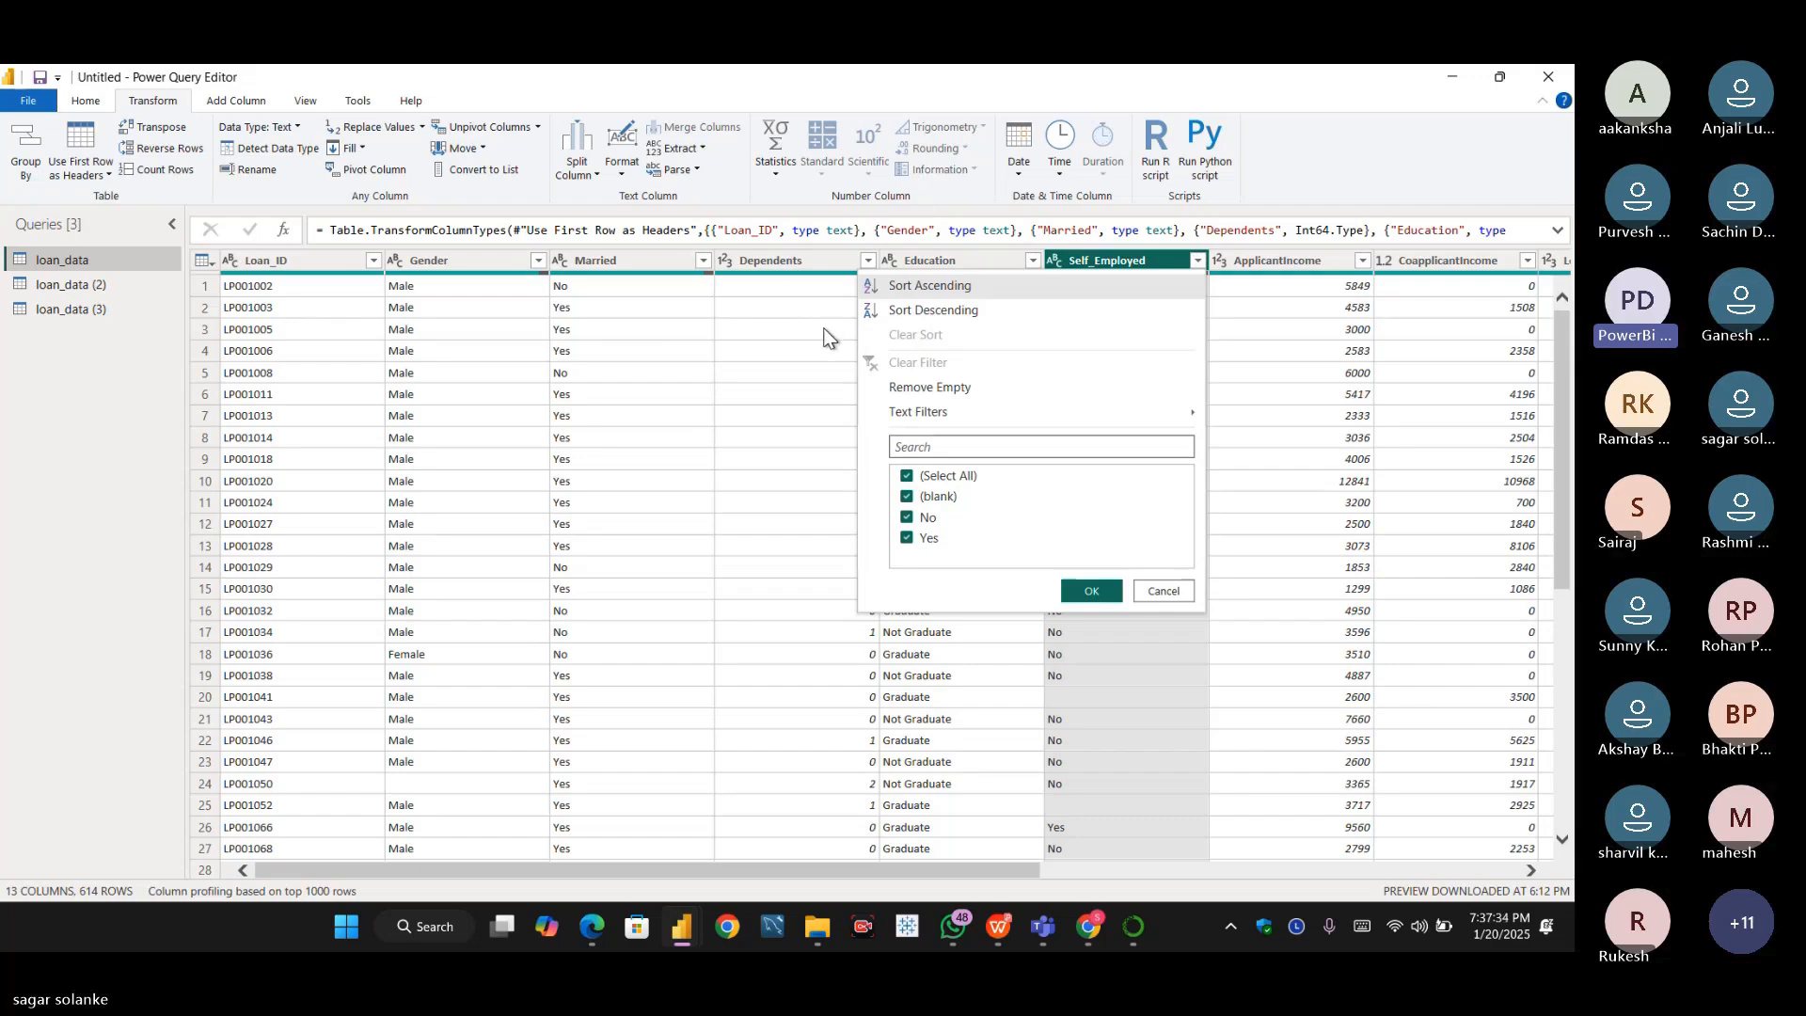
left_click(902, 150)
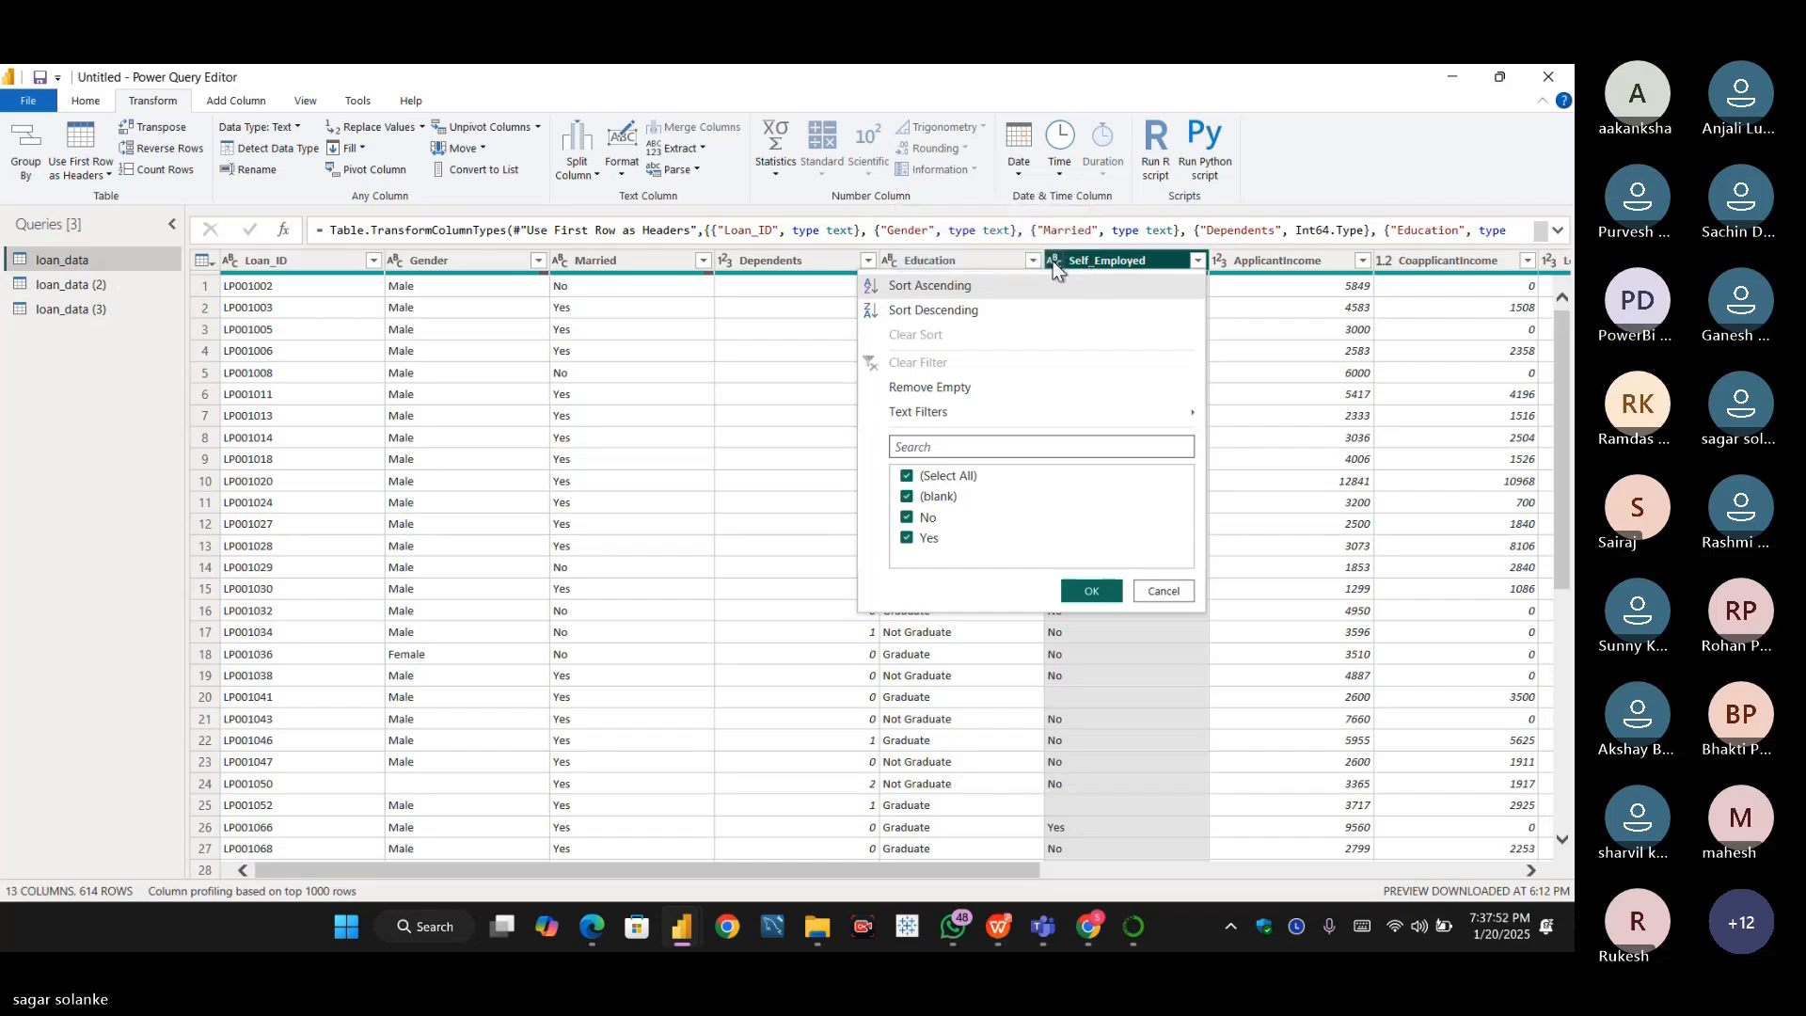
left_click(1159, 590)
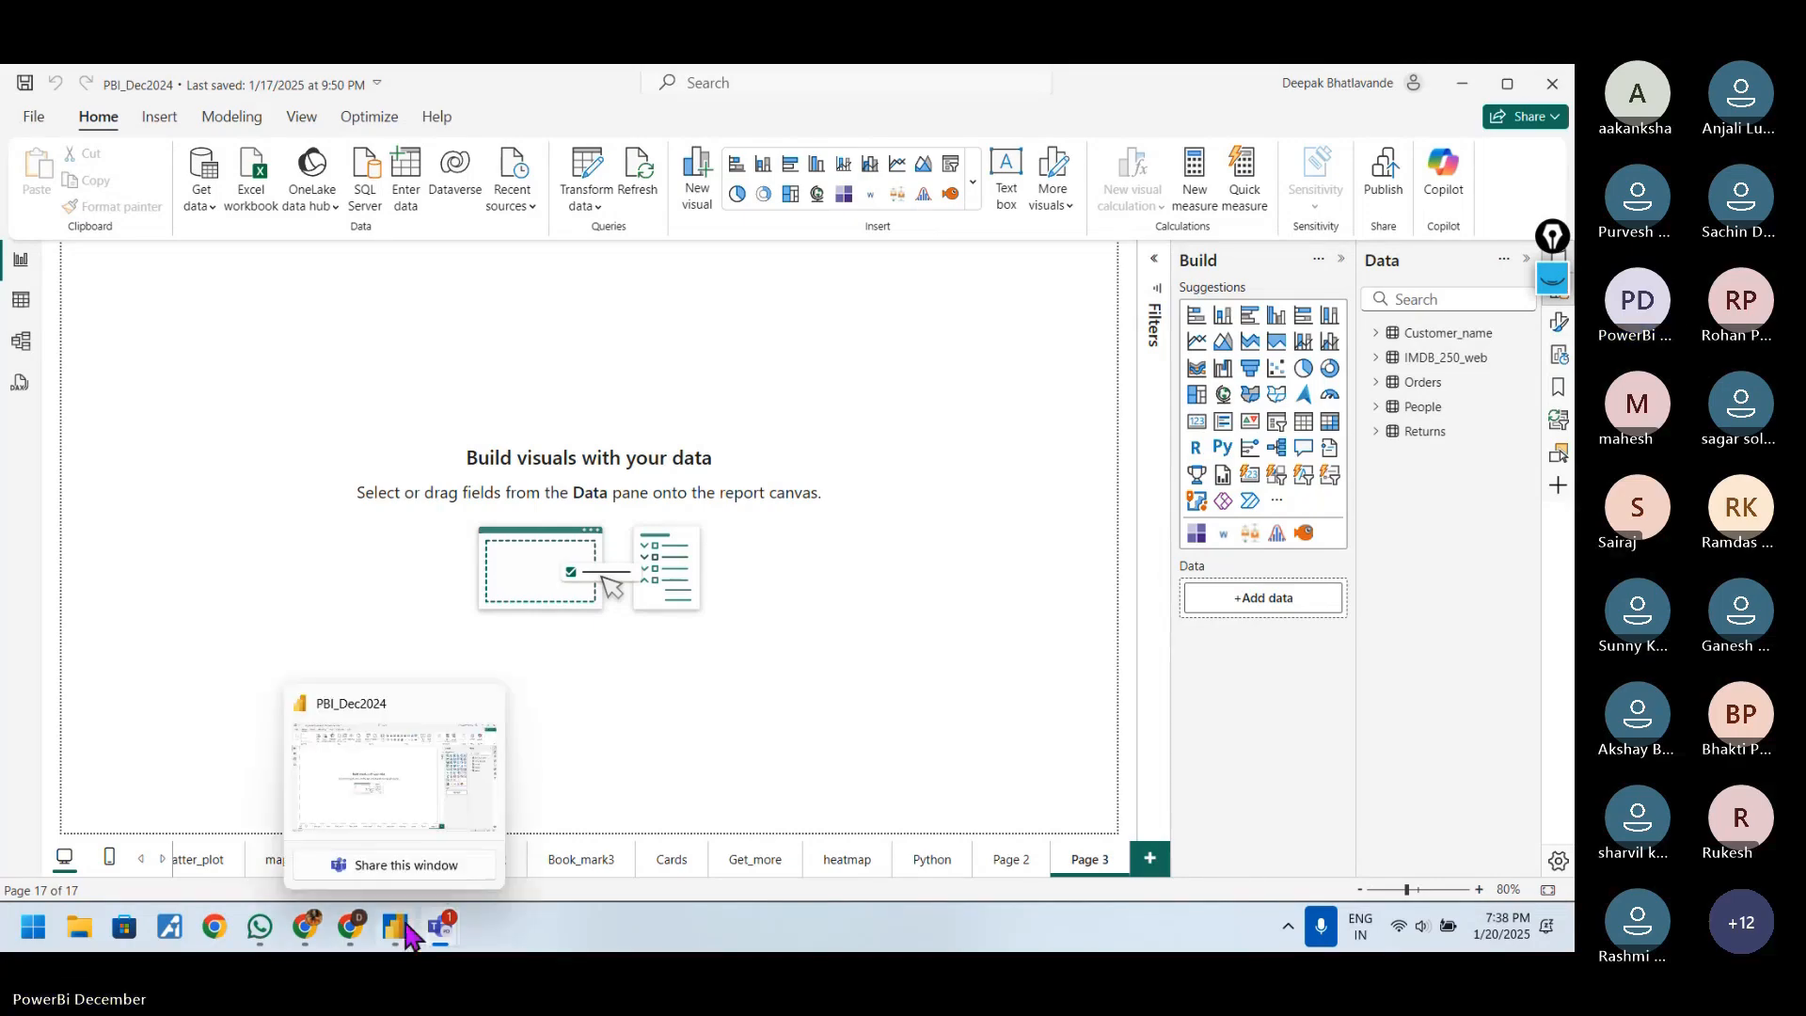
- Minimize the meeting window, switch to the PBI_Dec2024 report's Table view, and display the Orders table with its field list expanded
left_click(972, 98)
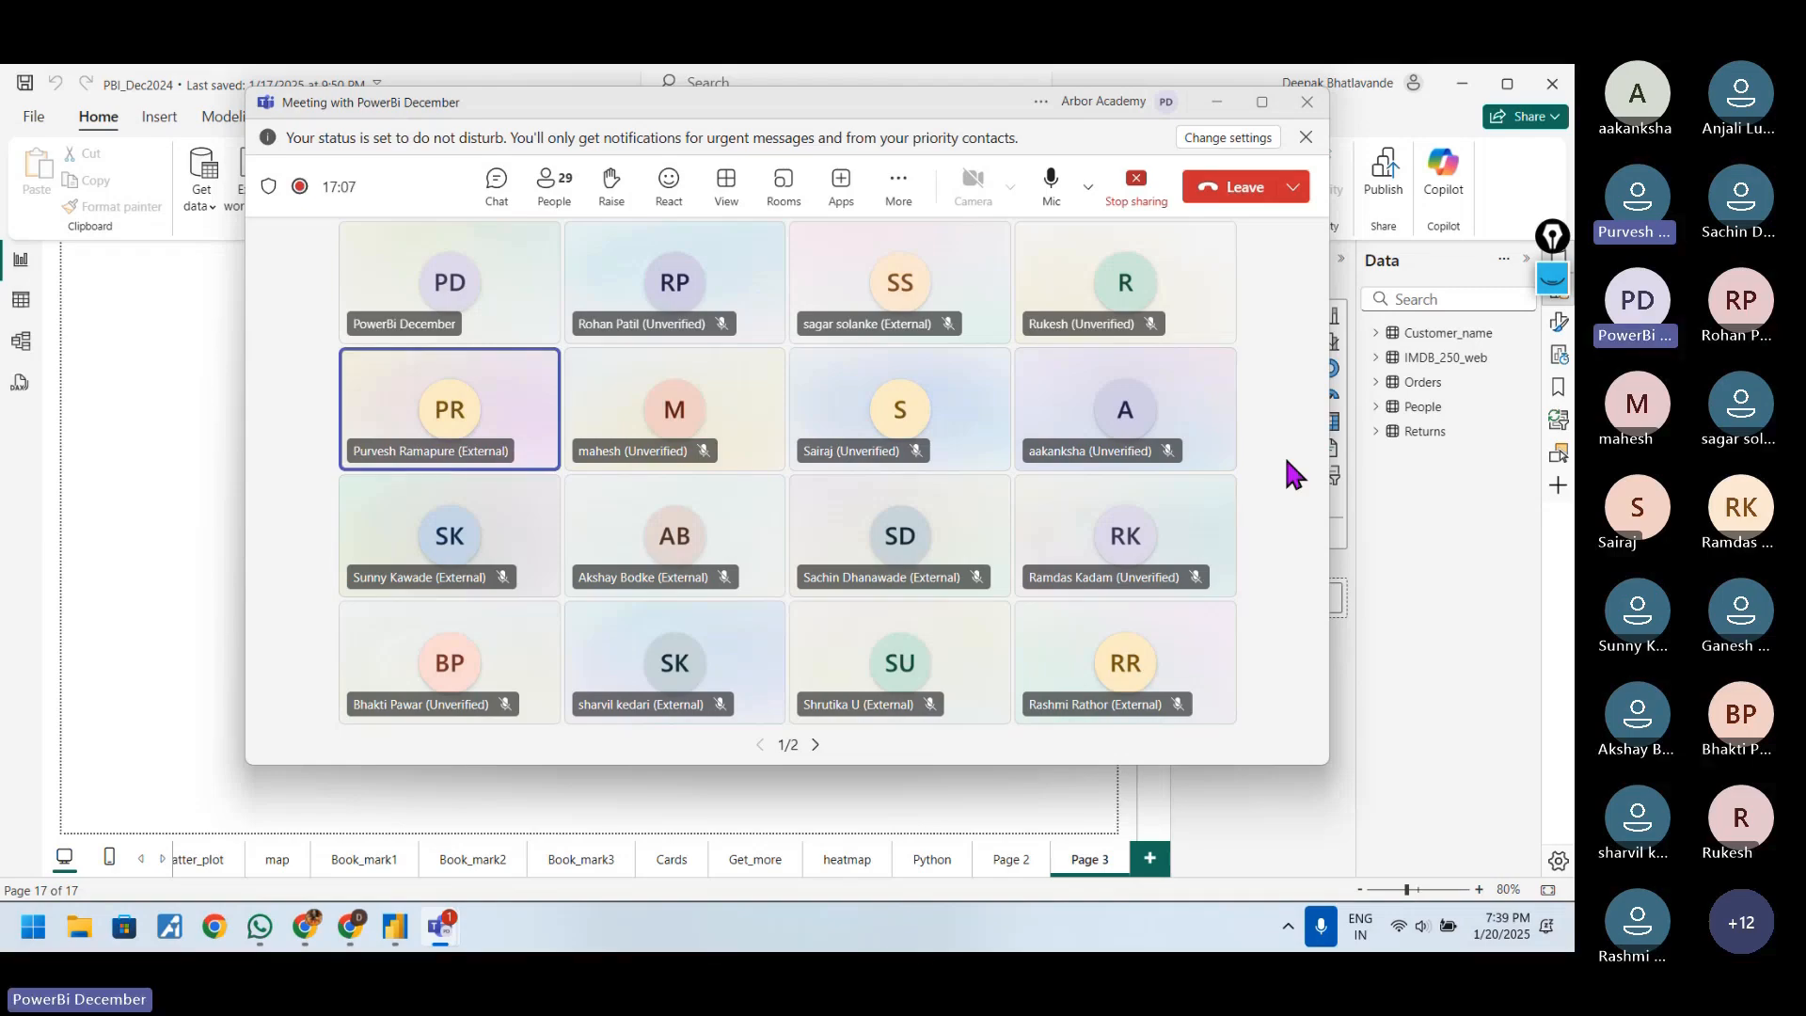
left_click(1219, 103)
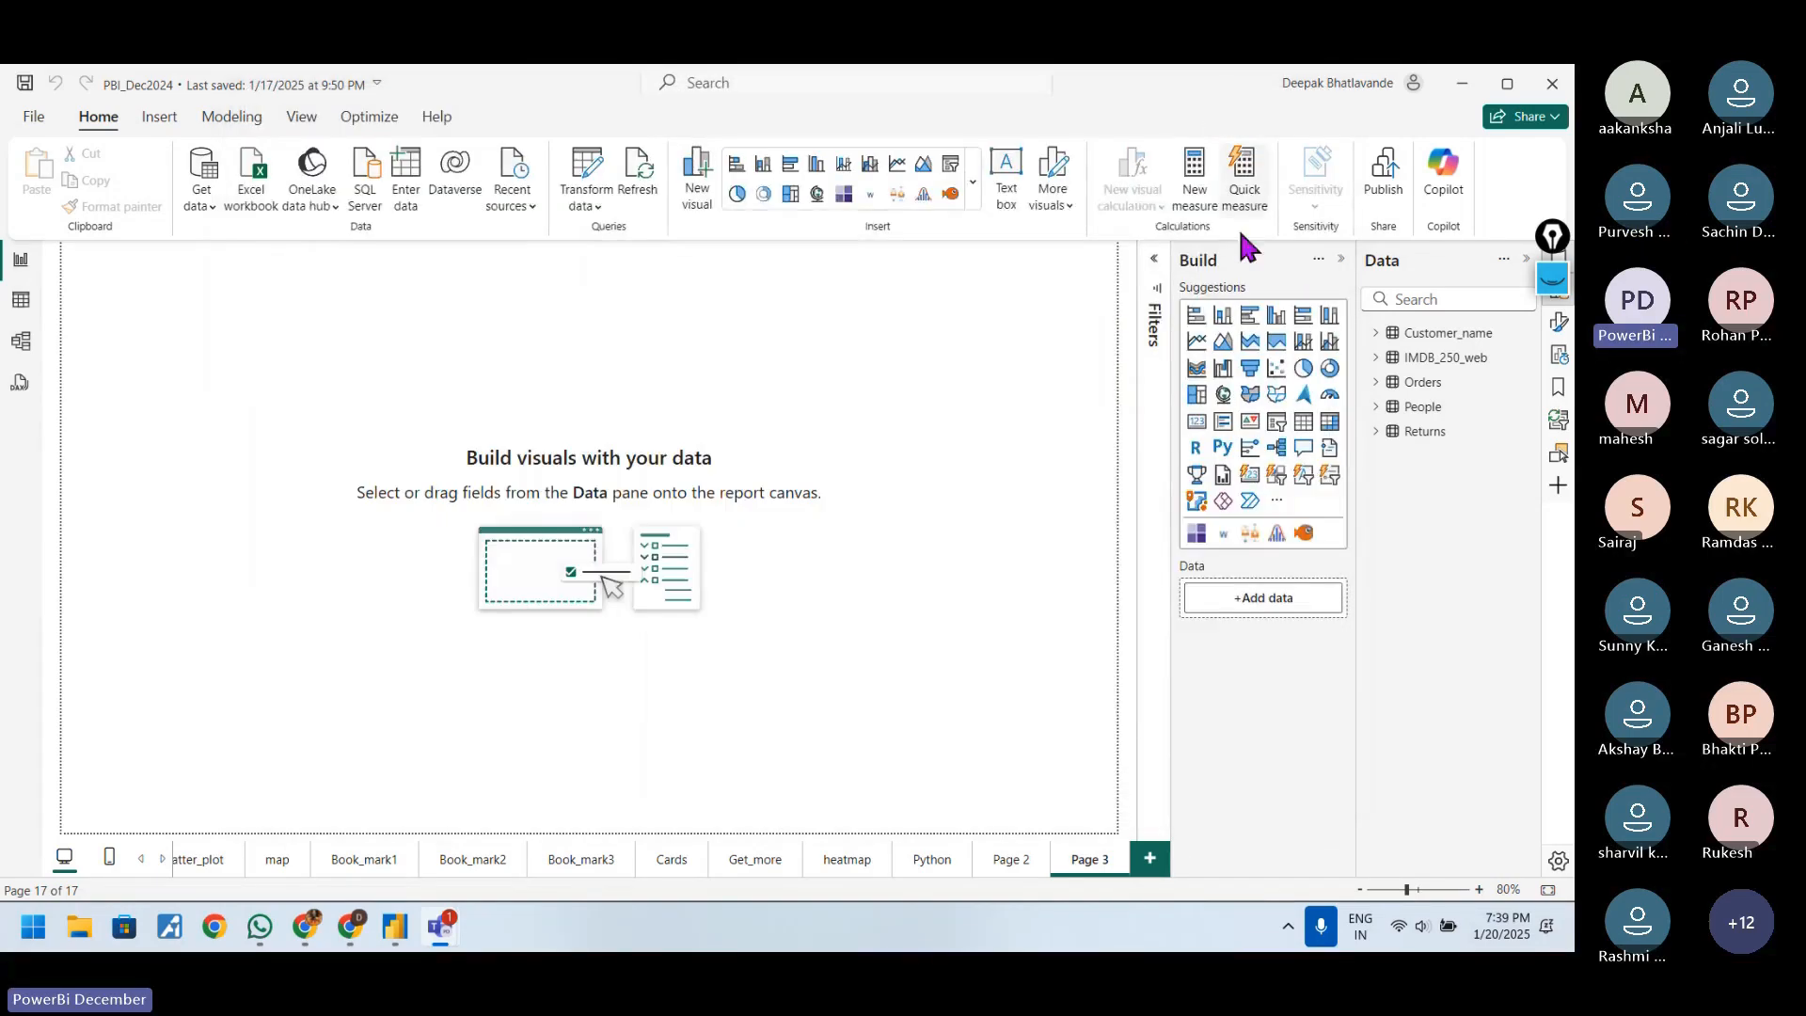
left_click(19, 301)
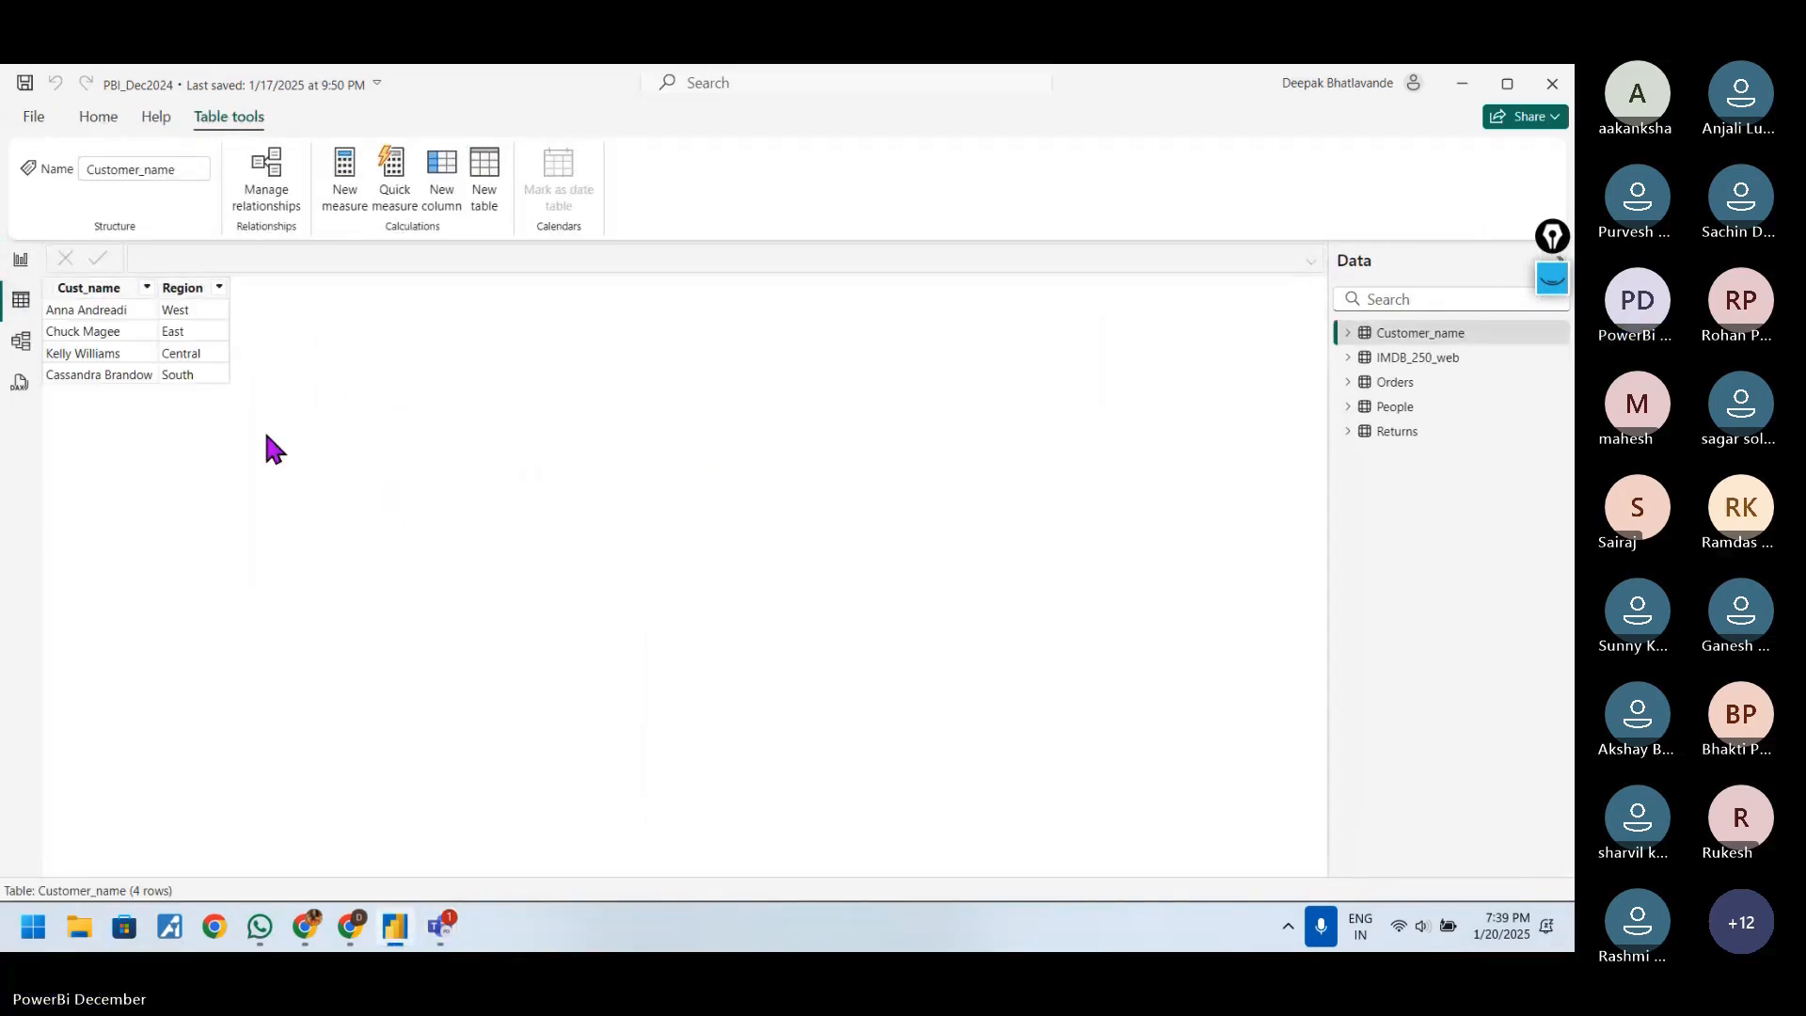
left_click(1413, 383)
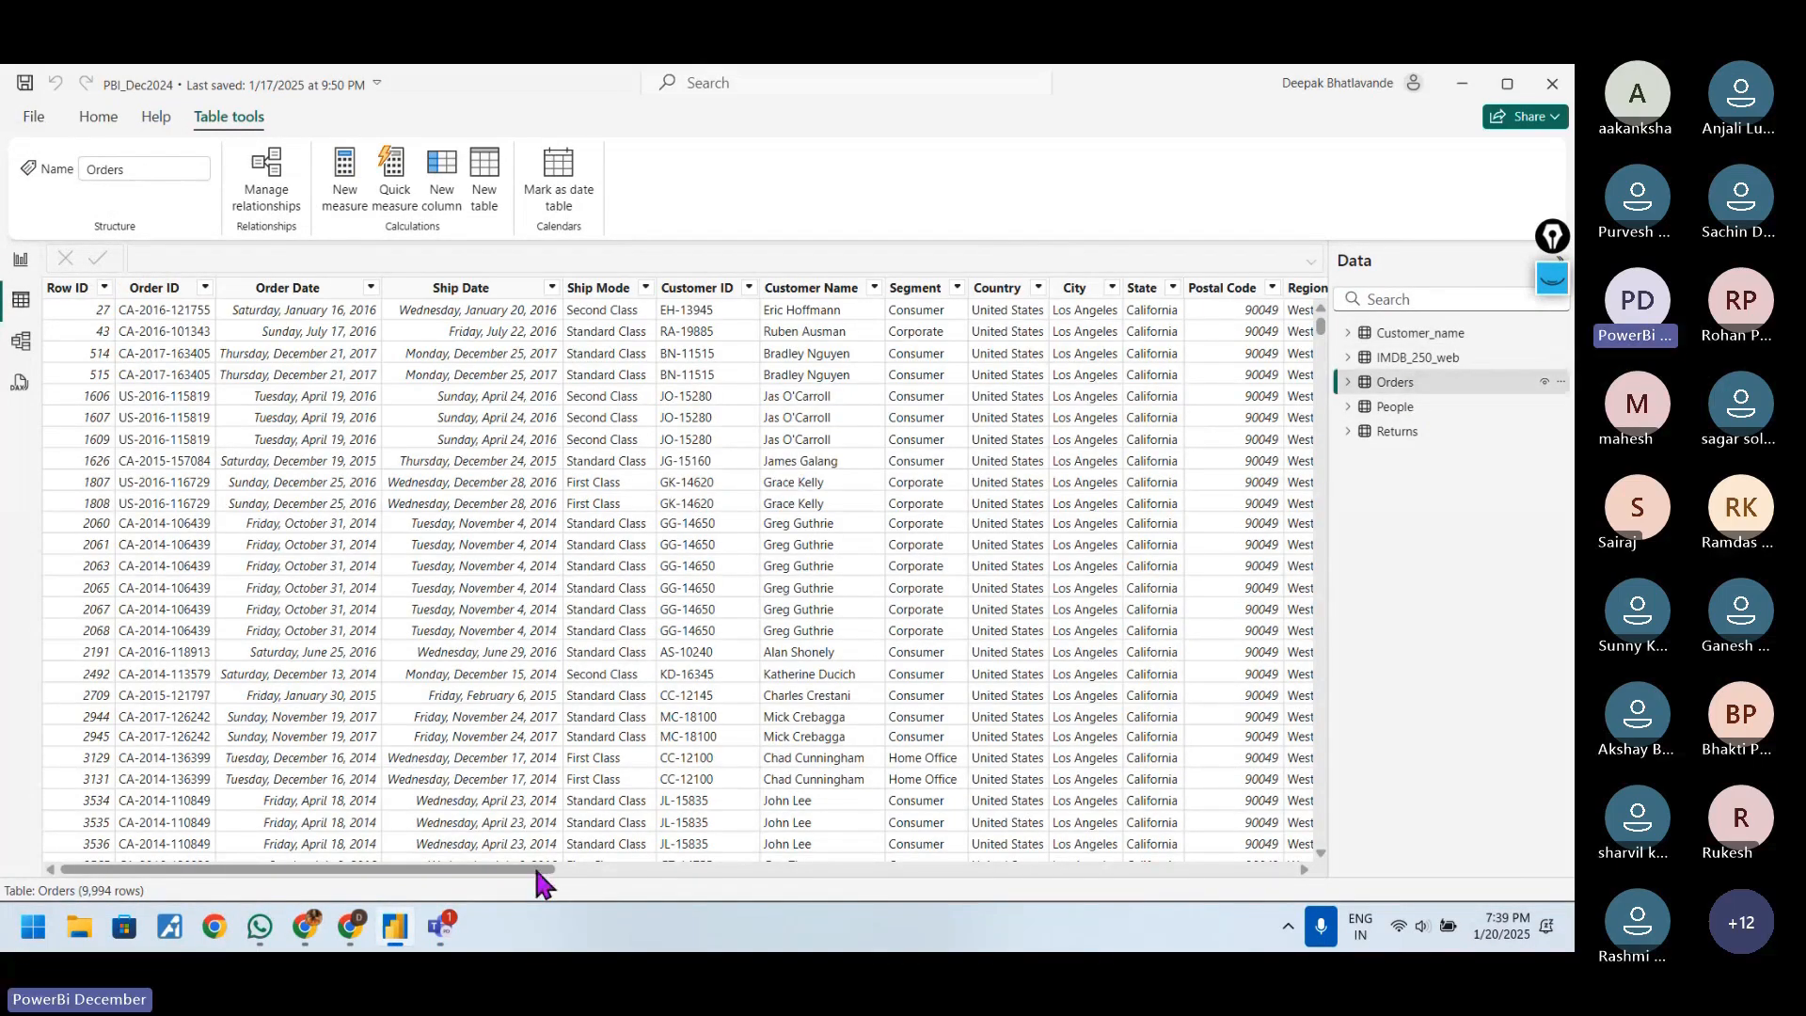
left_click_drag(541, 870, 1288, 863)
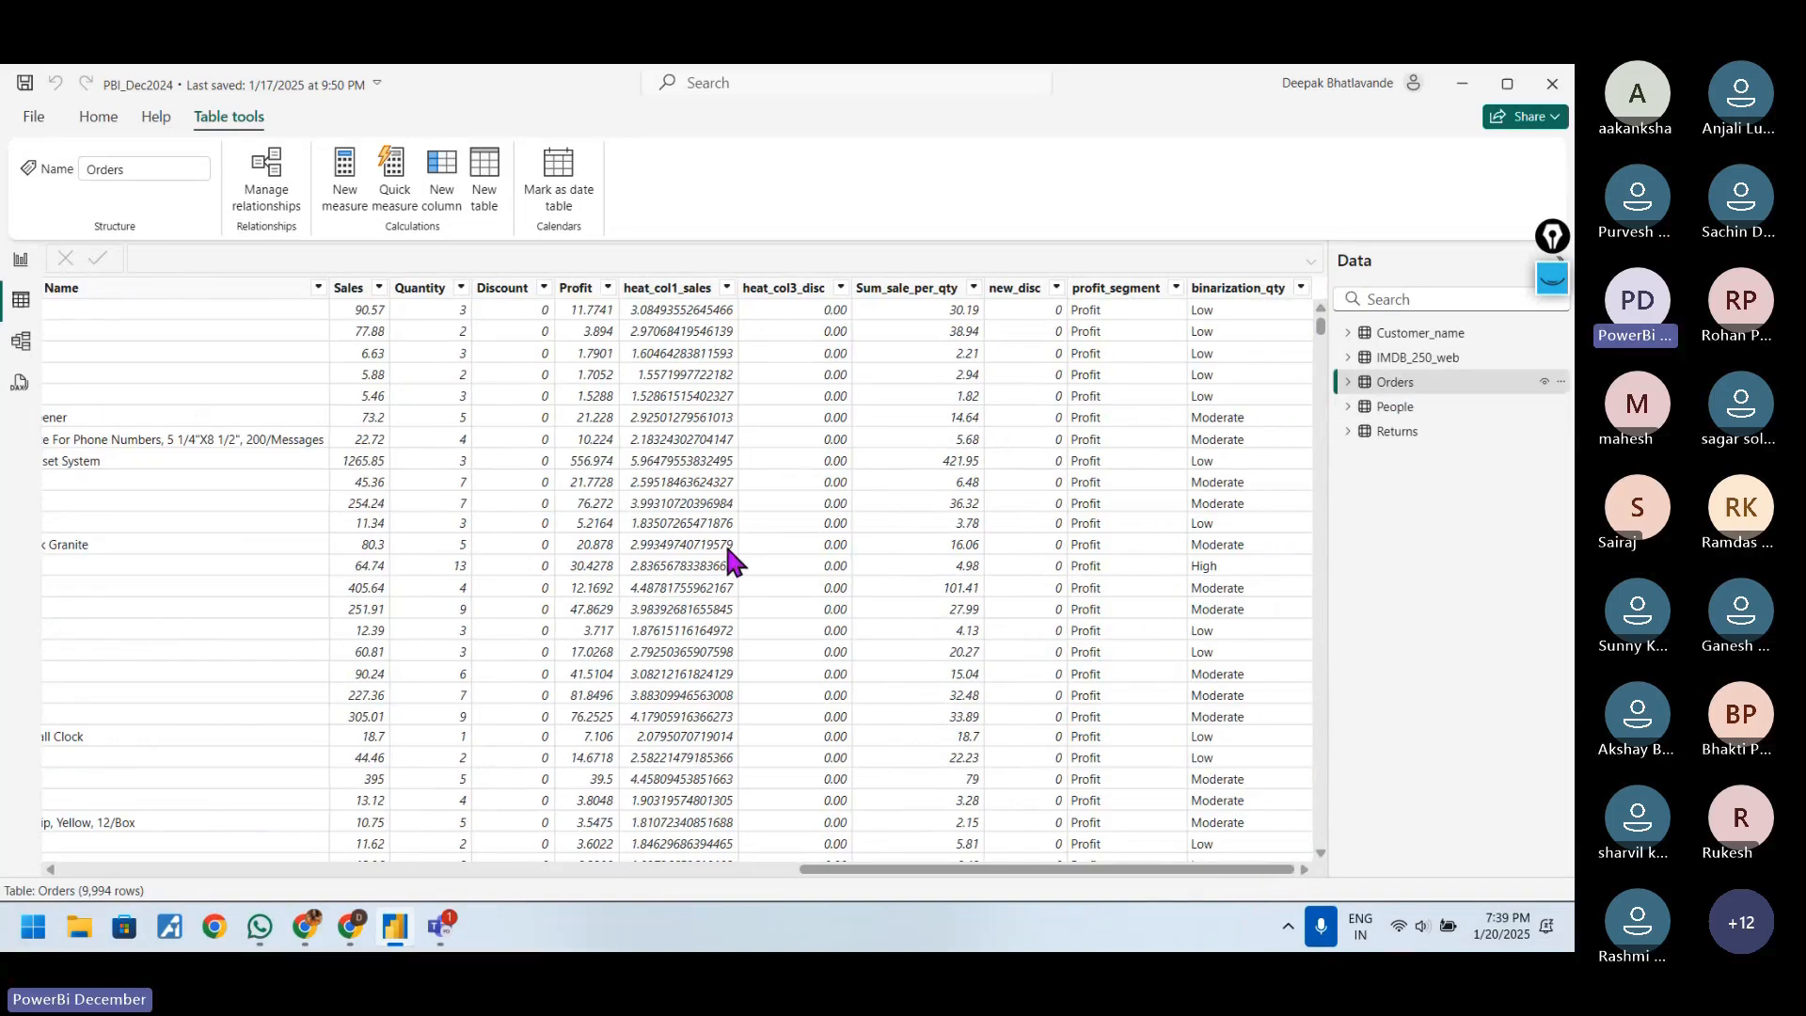
left_click(1401, 384)
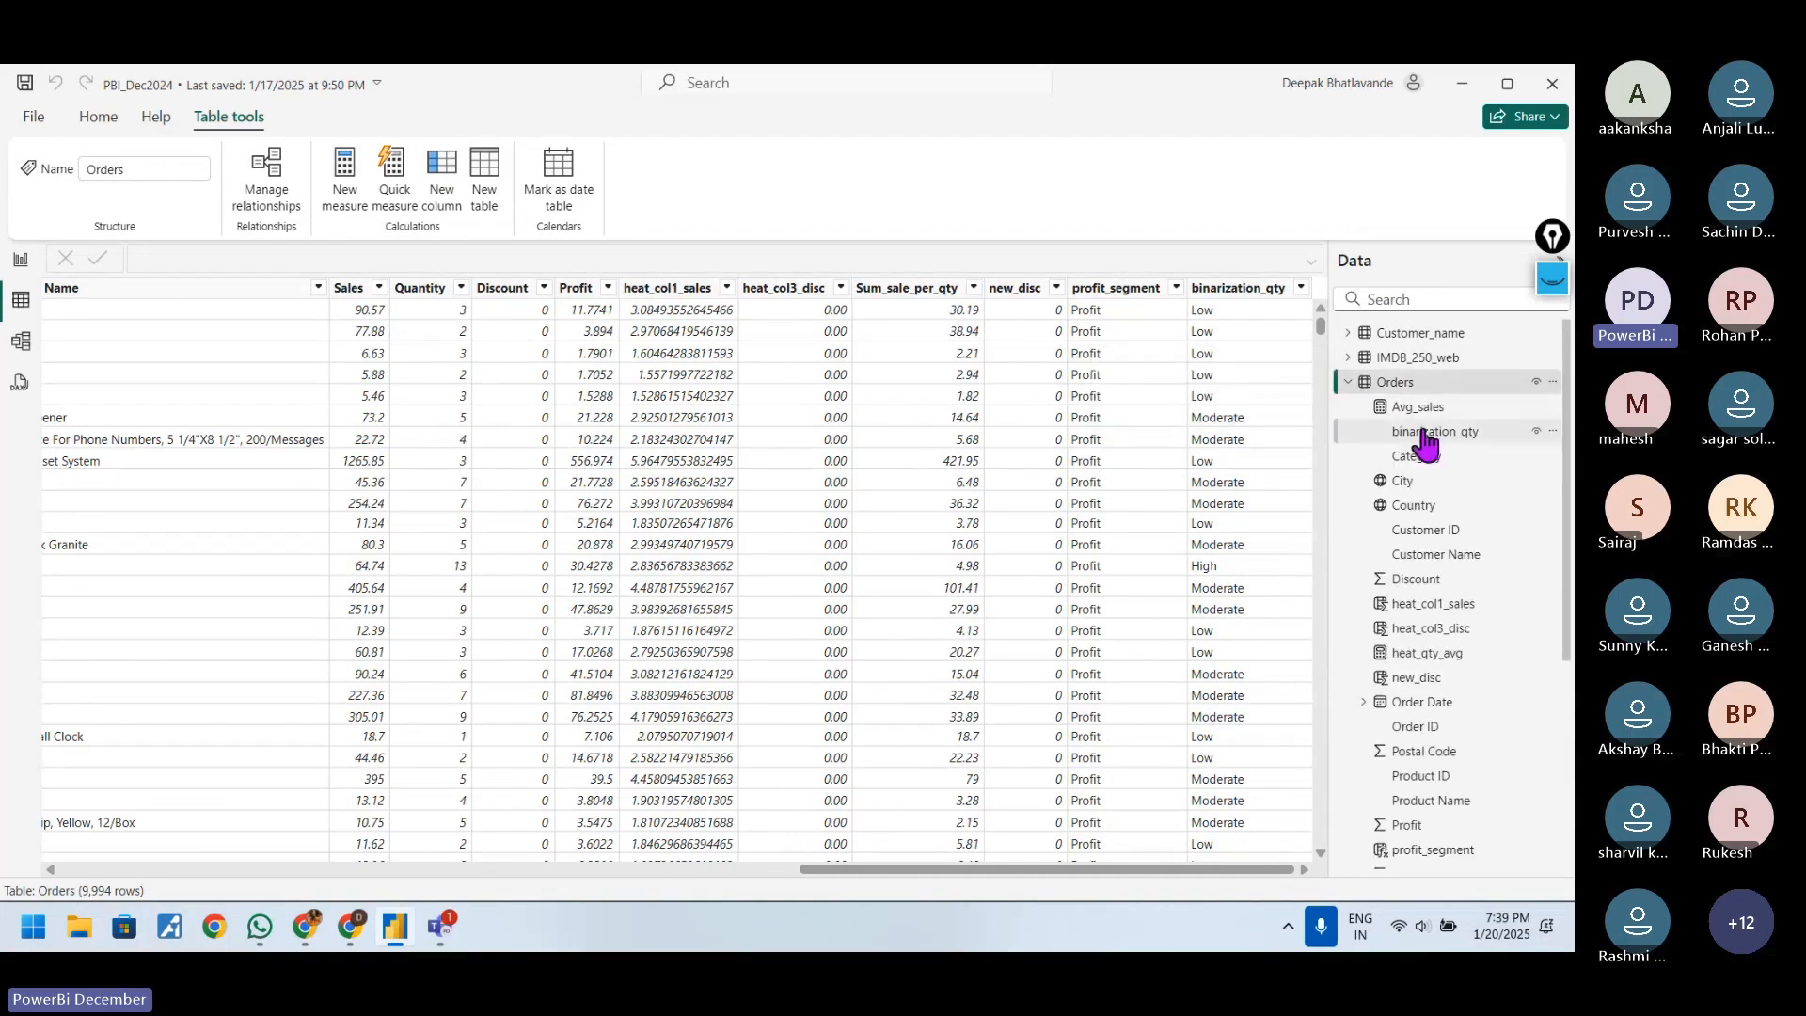
right_click(1422, 438)
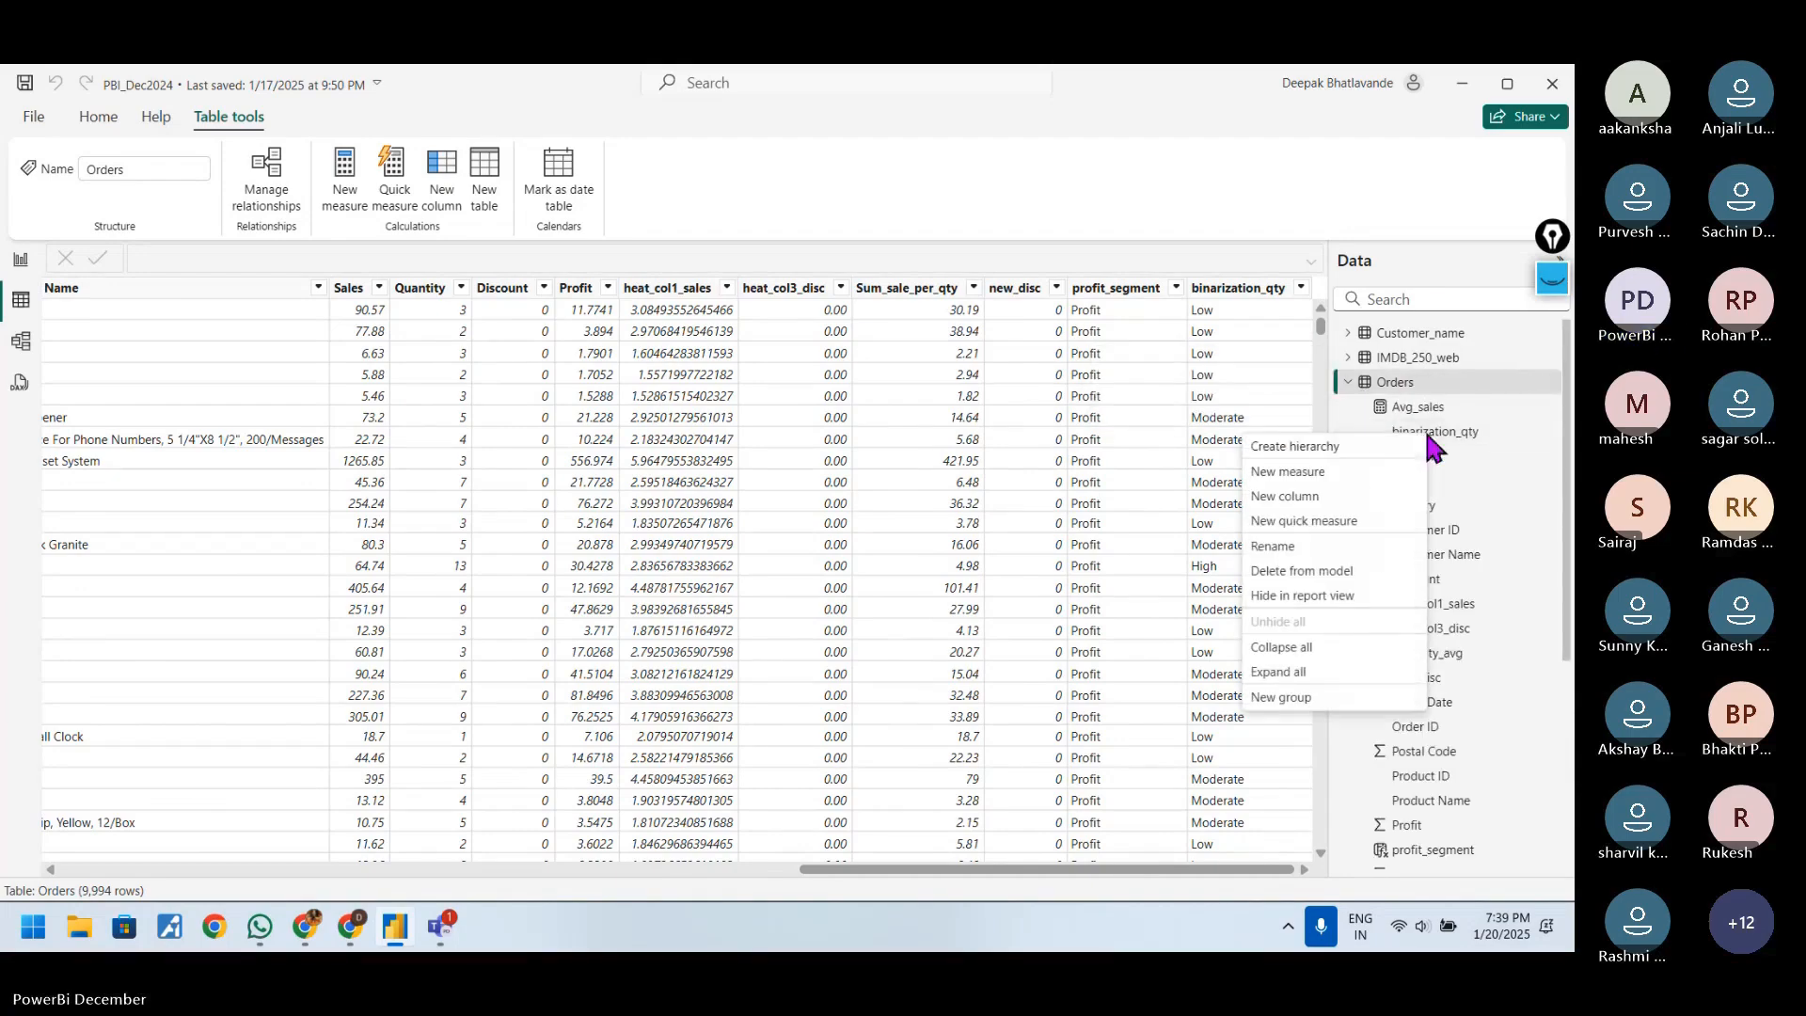
left_click(1337, 476)
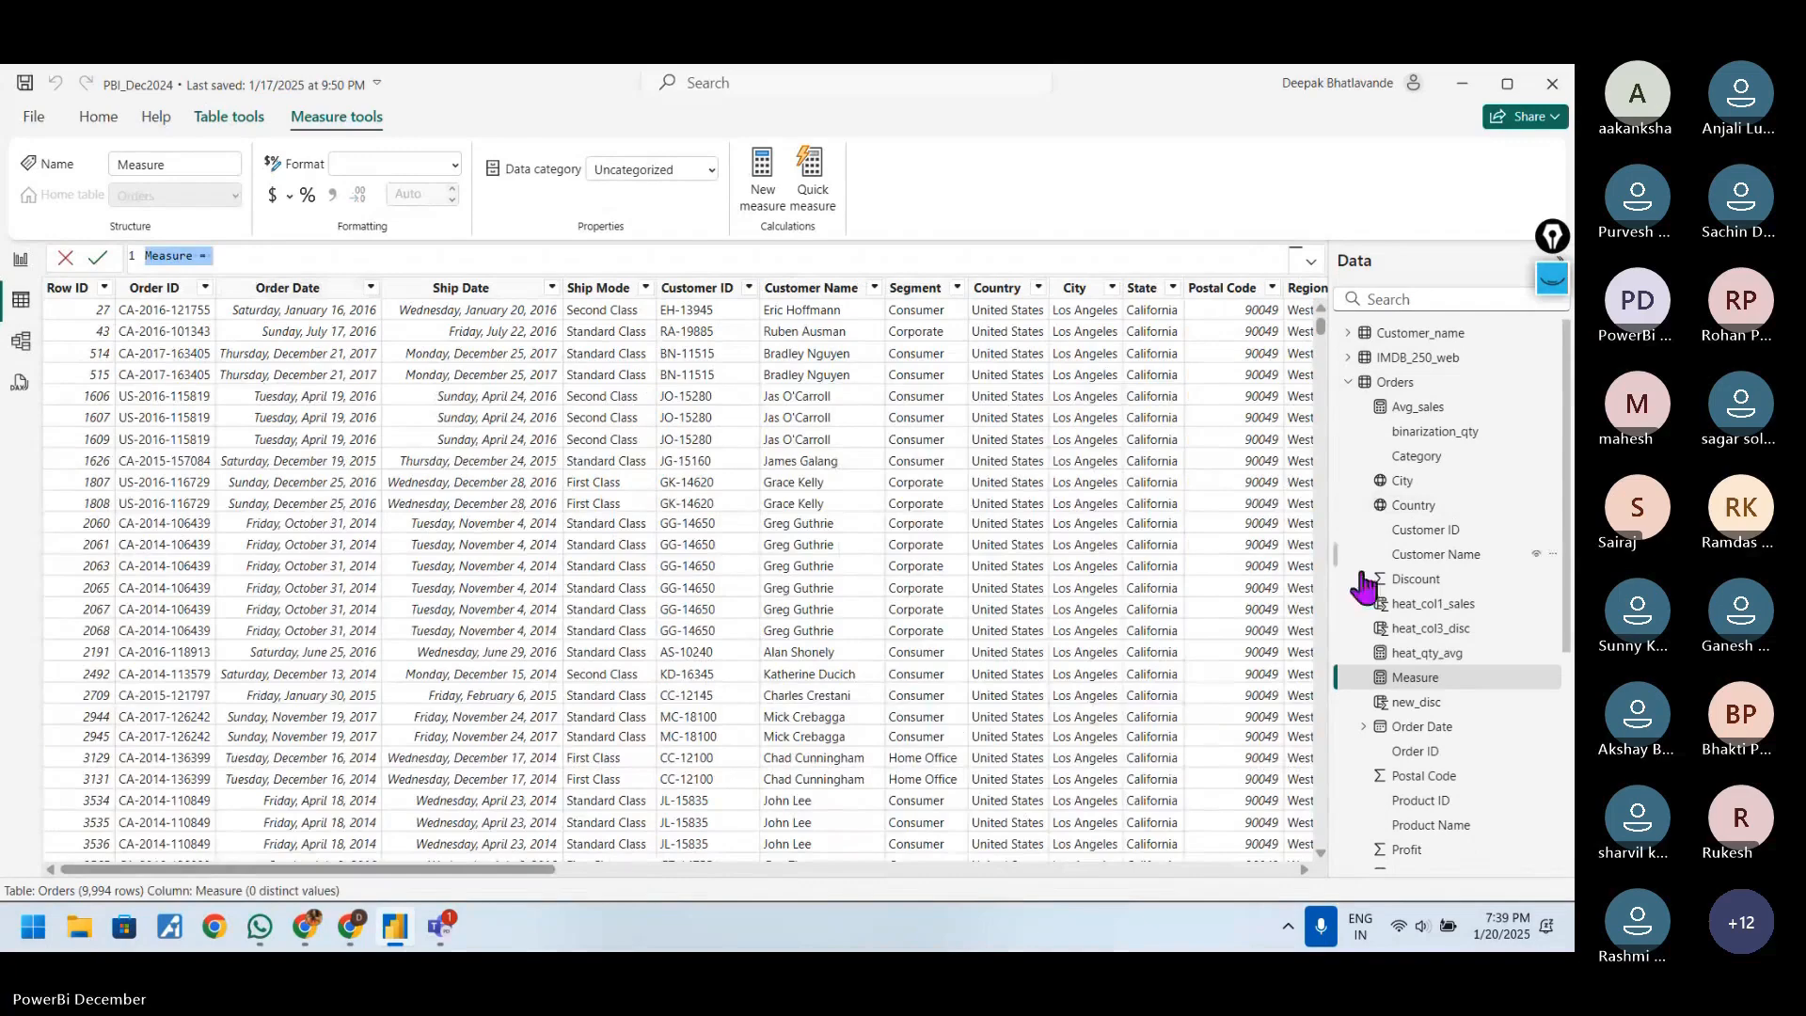
left_click(1392, 683)
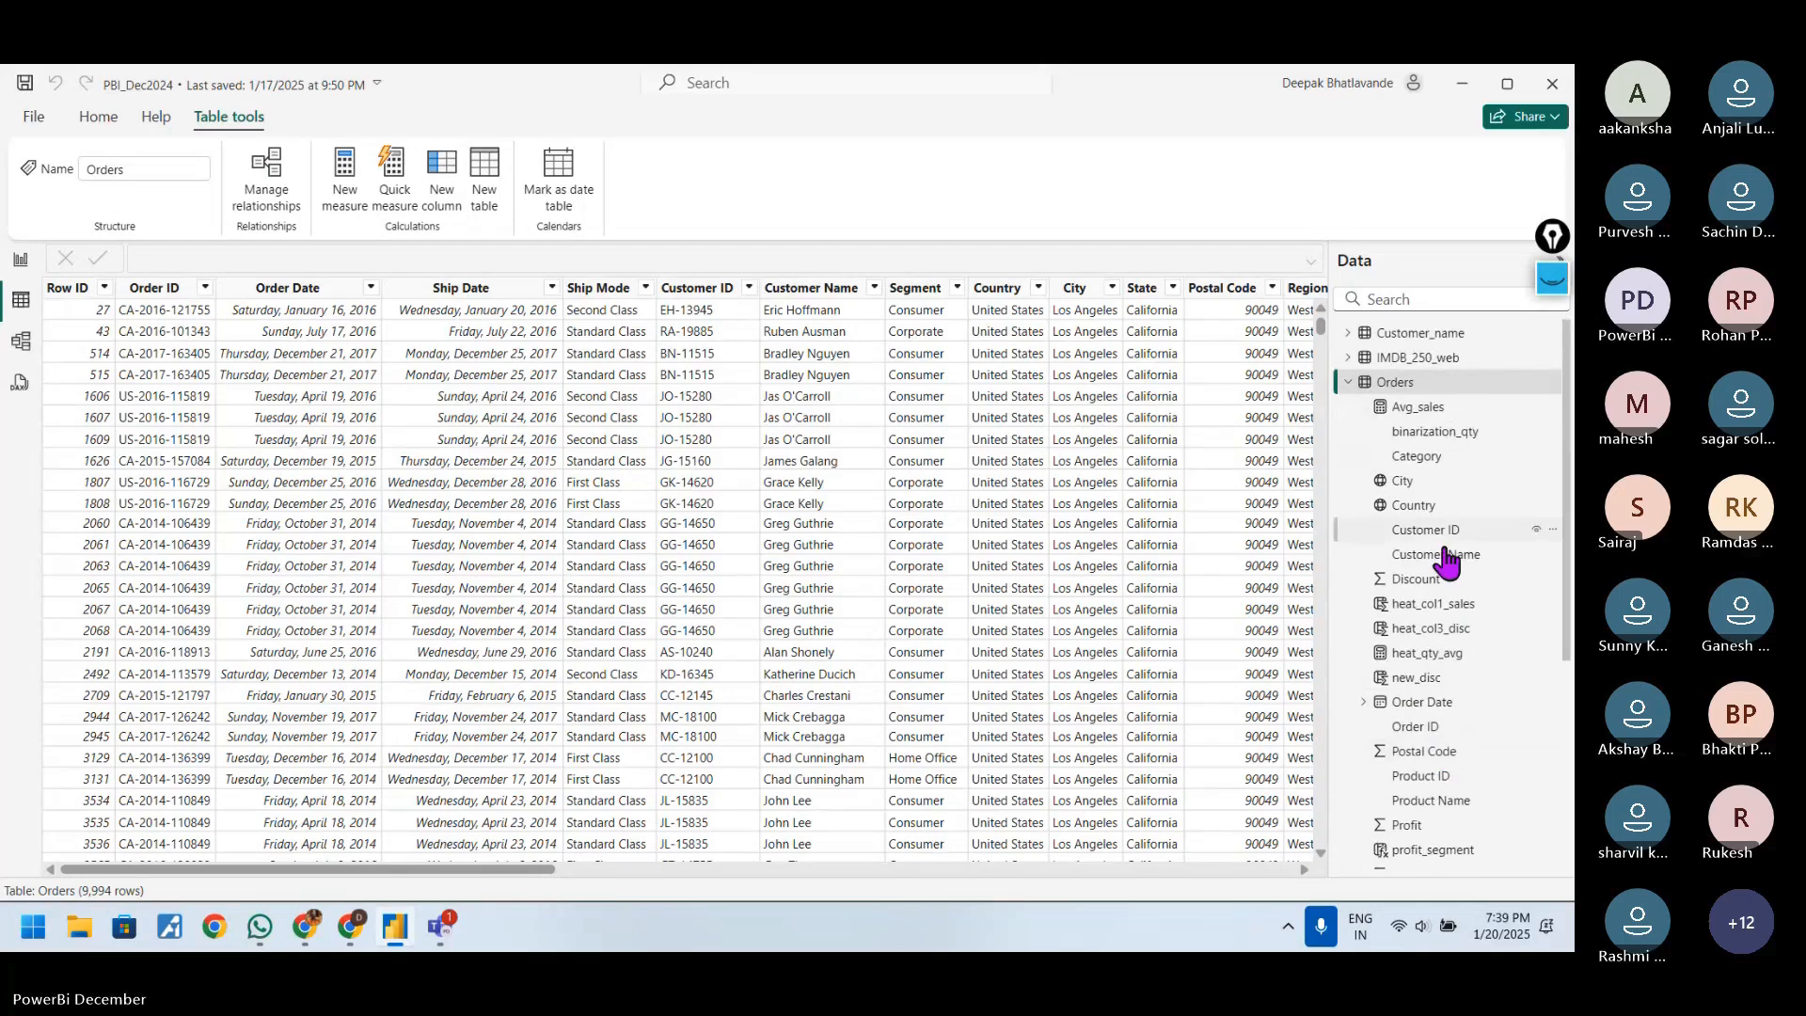
scroll(1447, 562, "down", 5)
scroll(1442, 672, "up", 3)
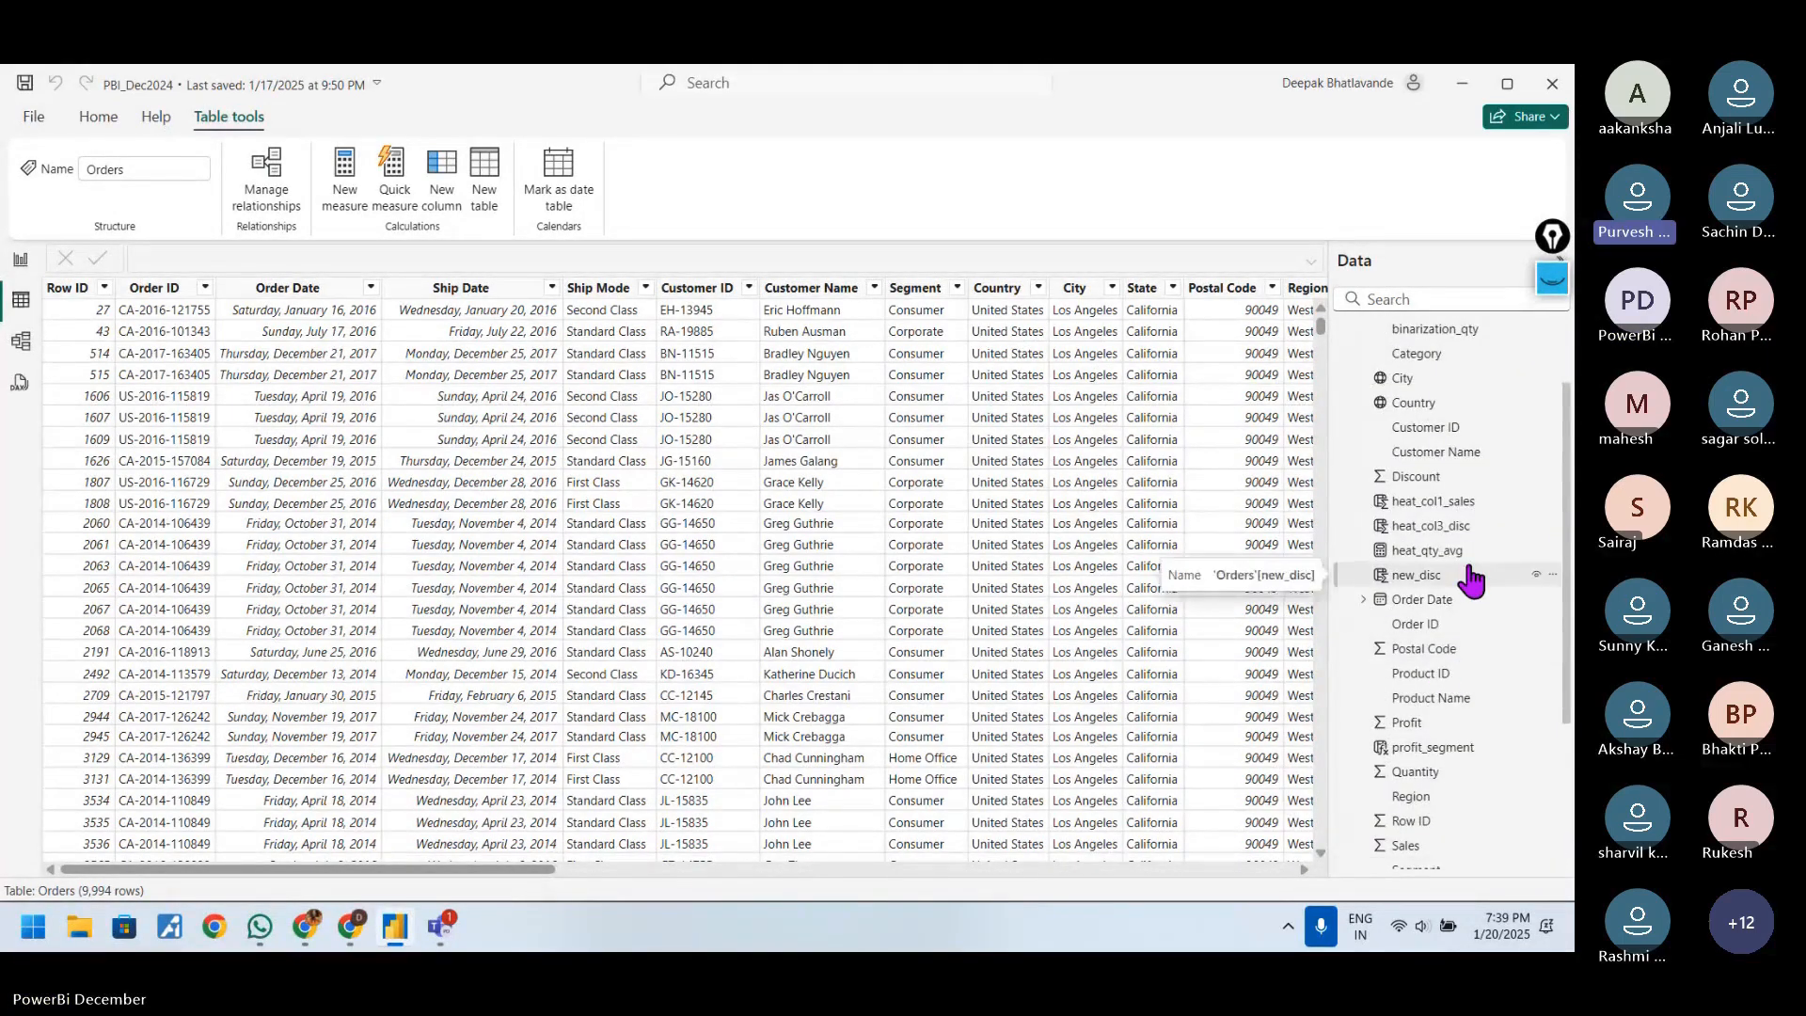
scroll(1473, 581, "up", 2)
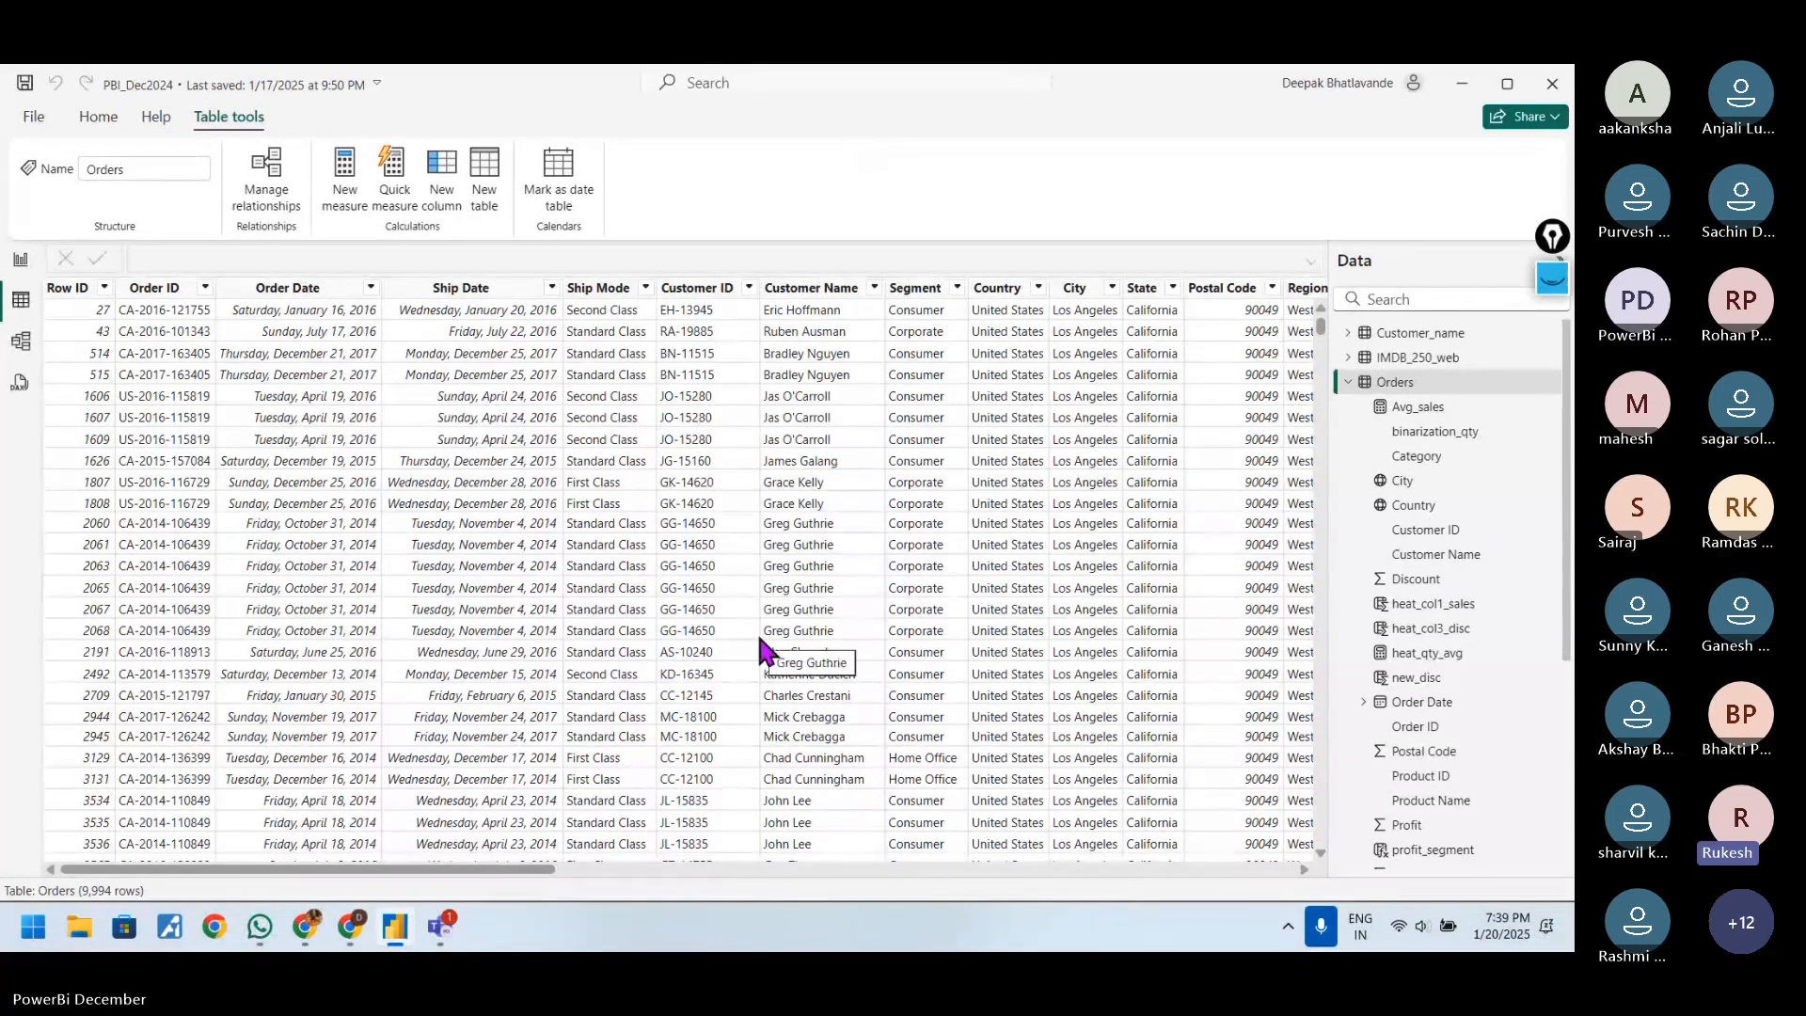
scroll(762, 649, "down", 6)
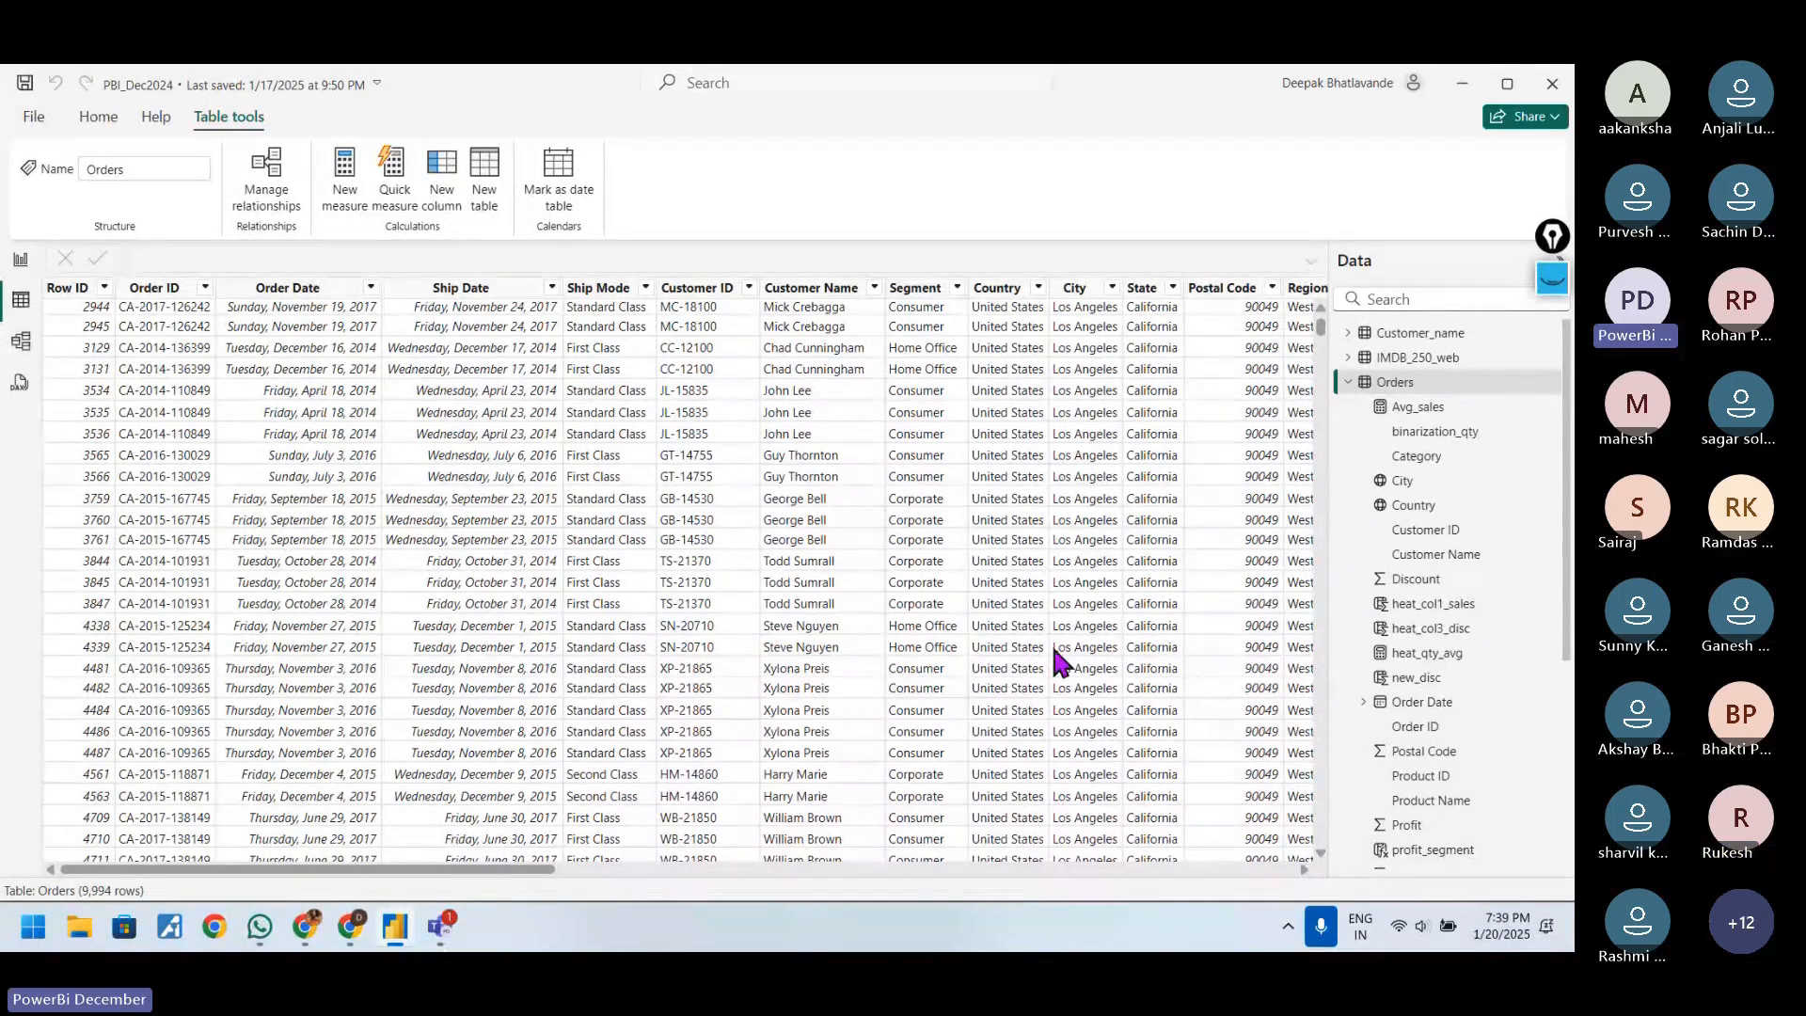
scroll(1328, 739, "up", 6)
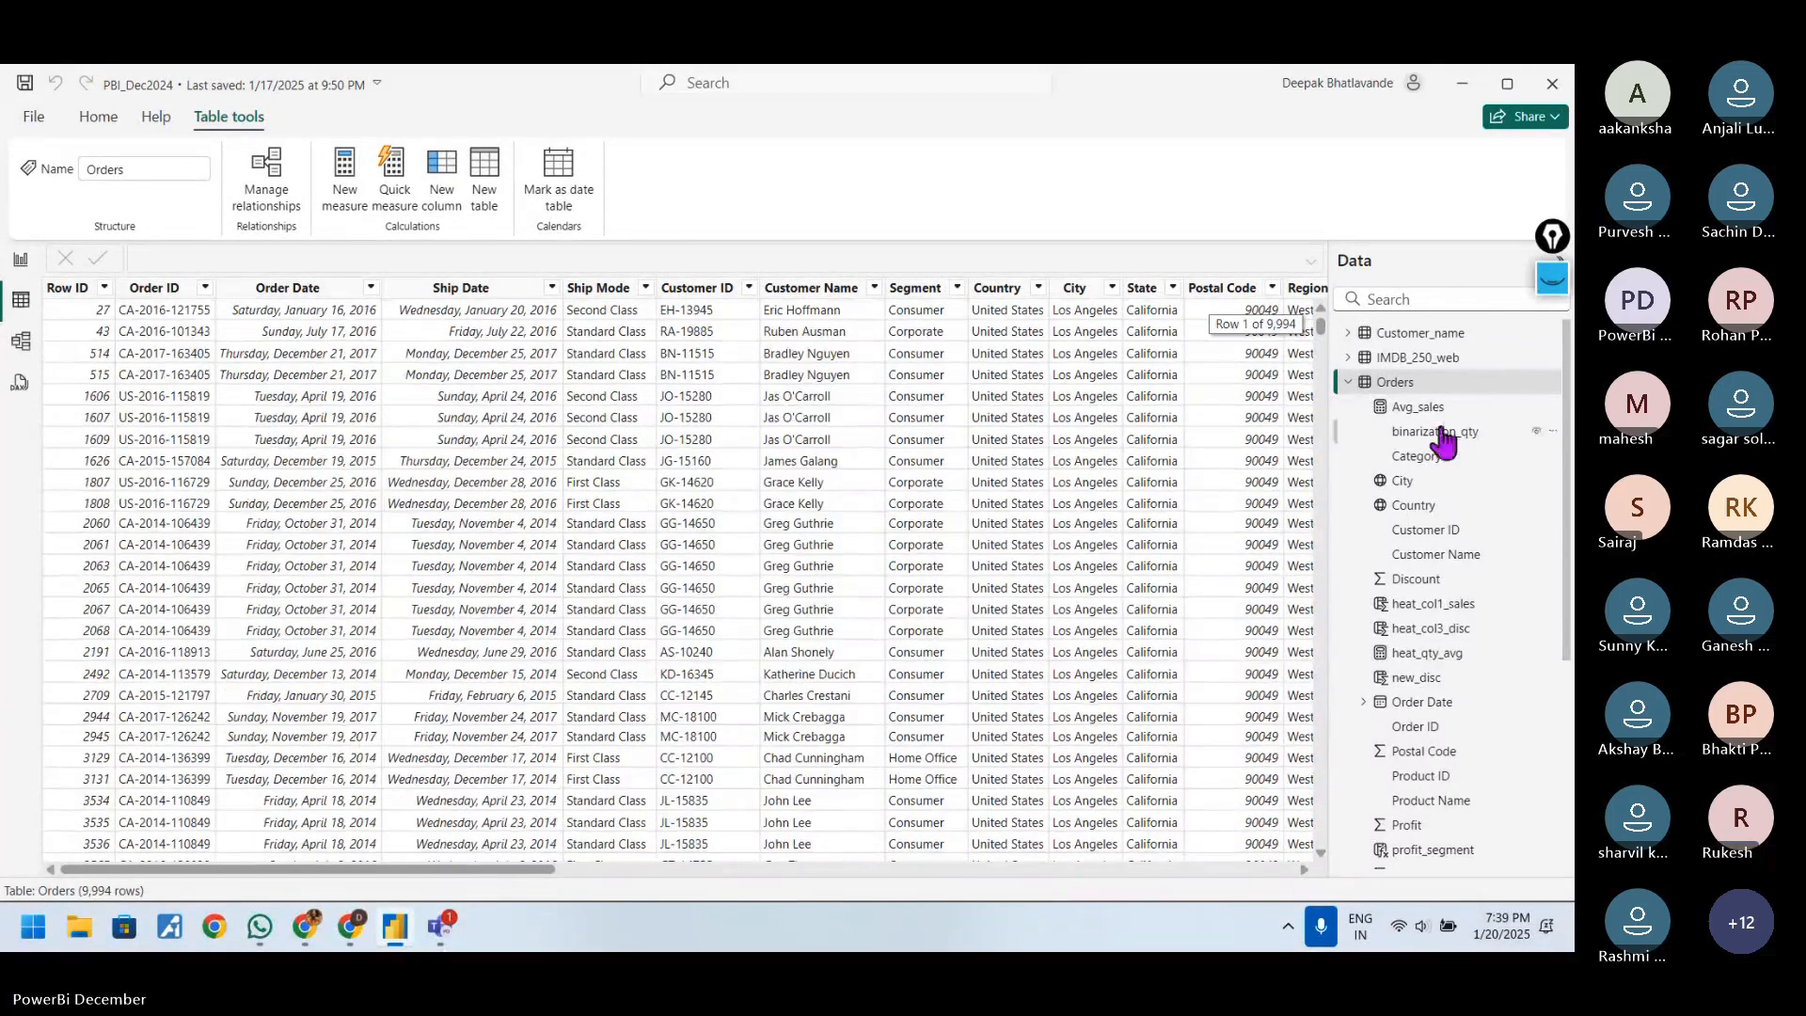
- Try to build an index column in the Orders table with the INDEX function, and discard the unfinished formula
right_click(1406, 382)
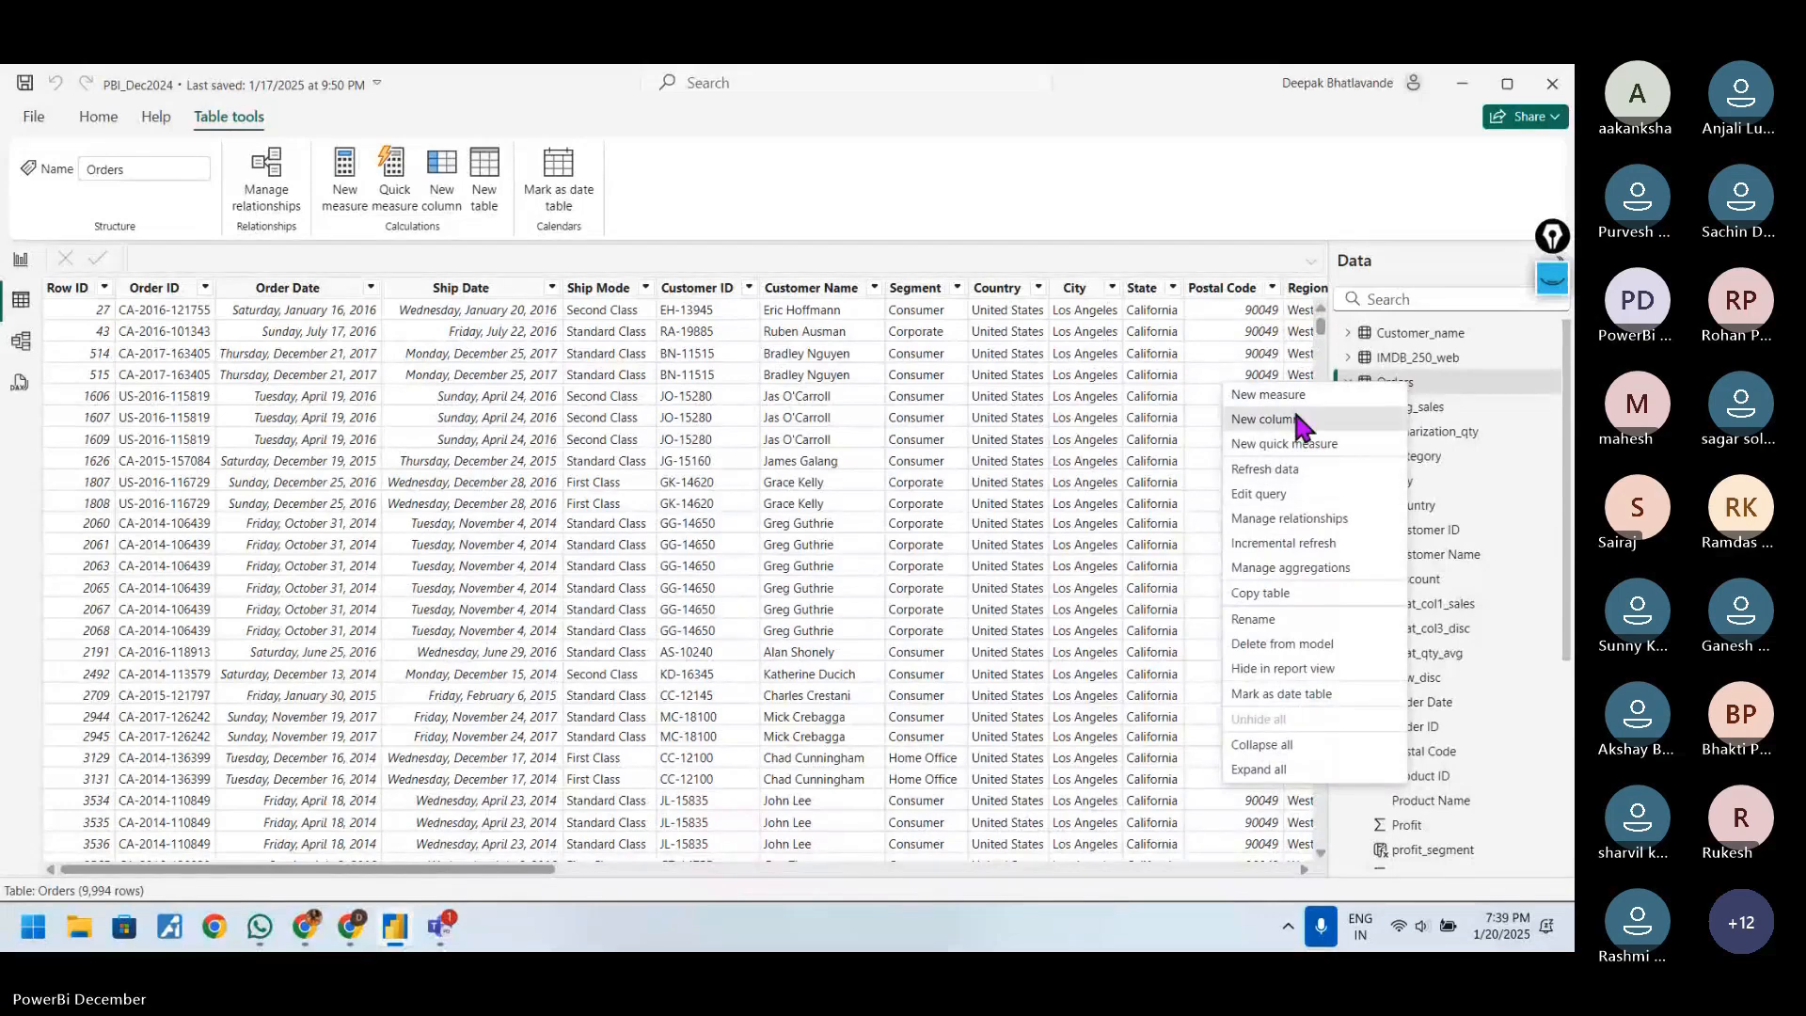
left_click(1315, 592)
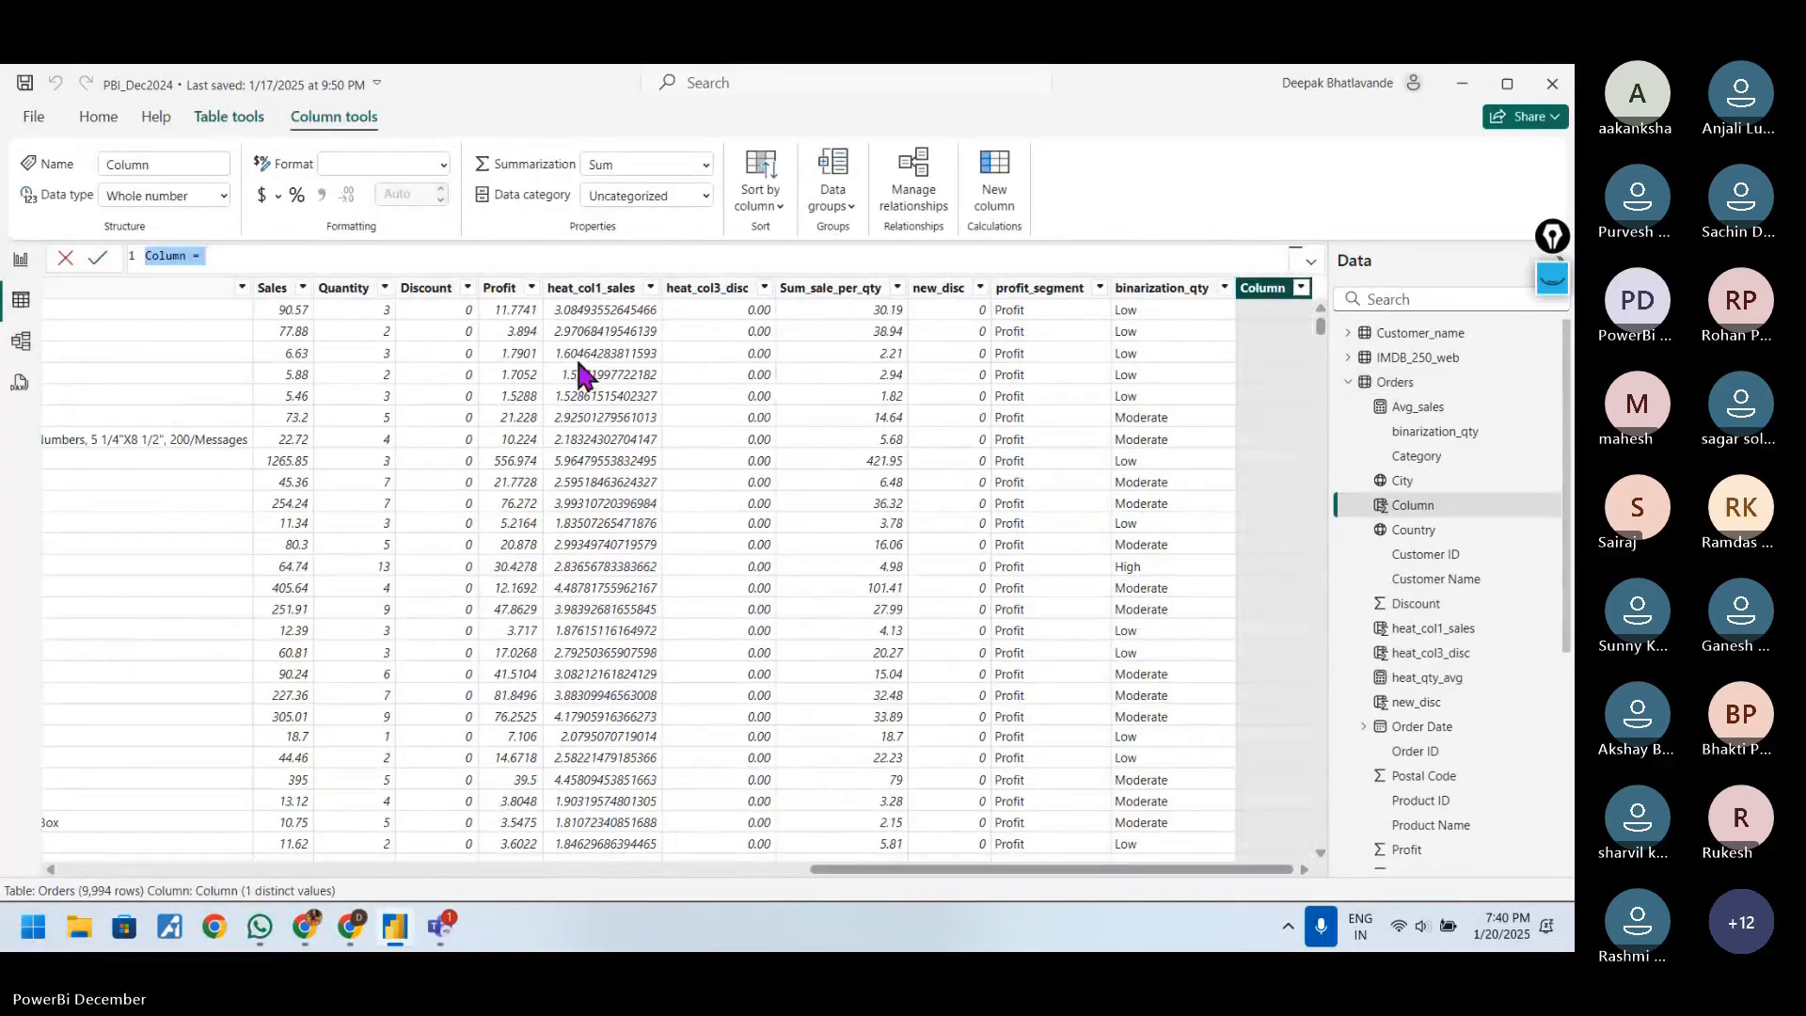
left_click(214, 252)
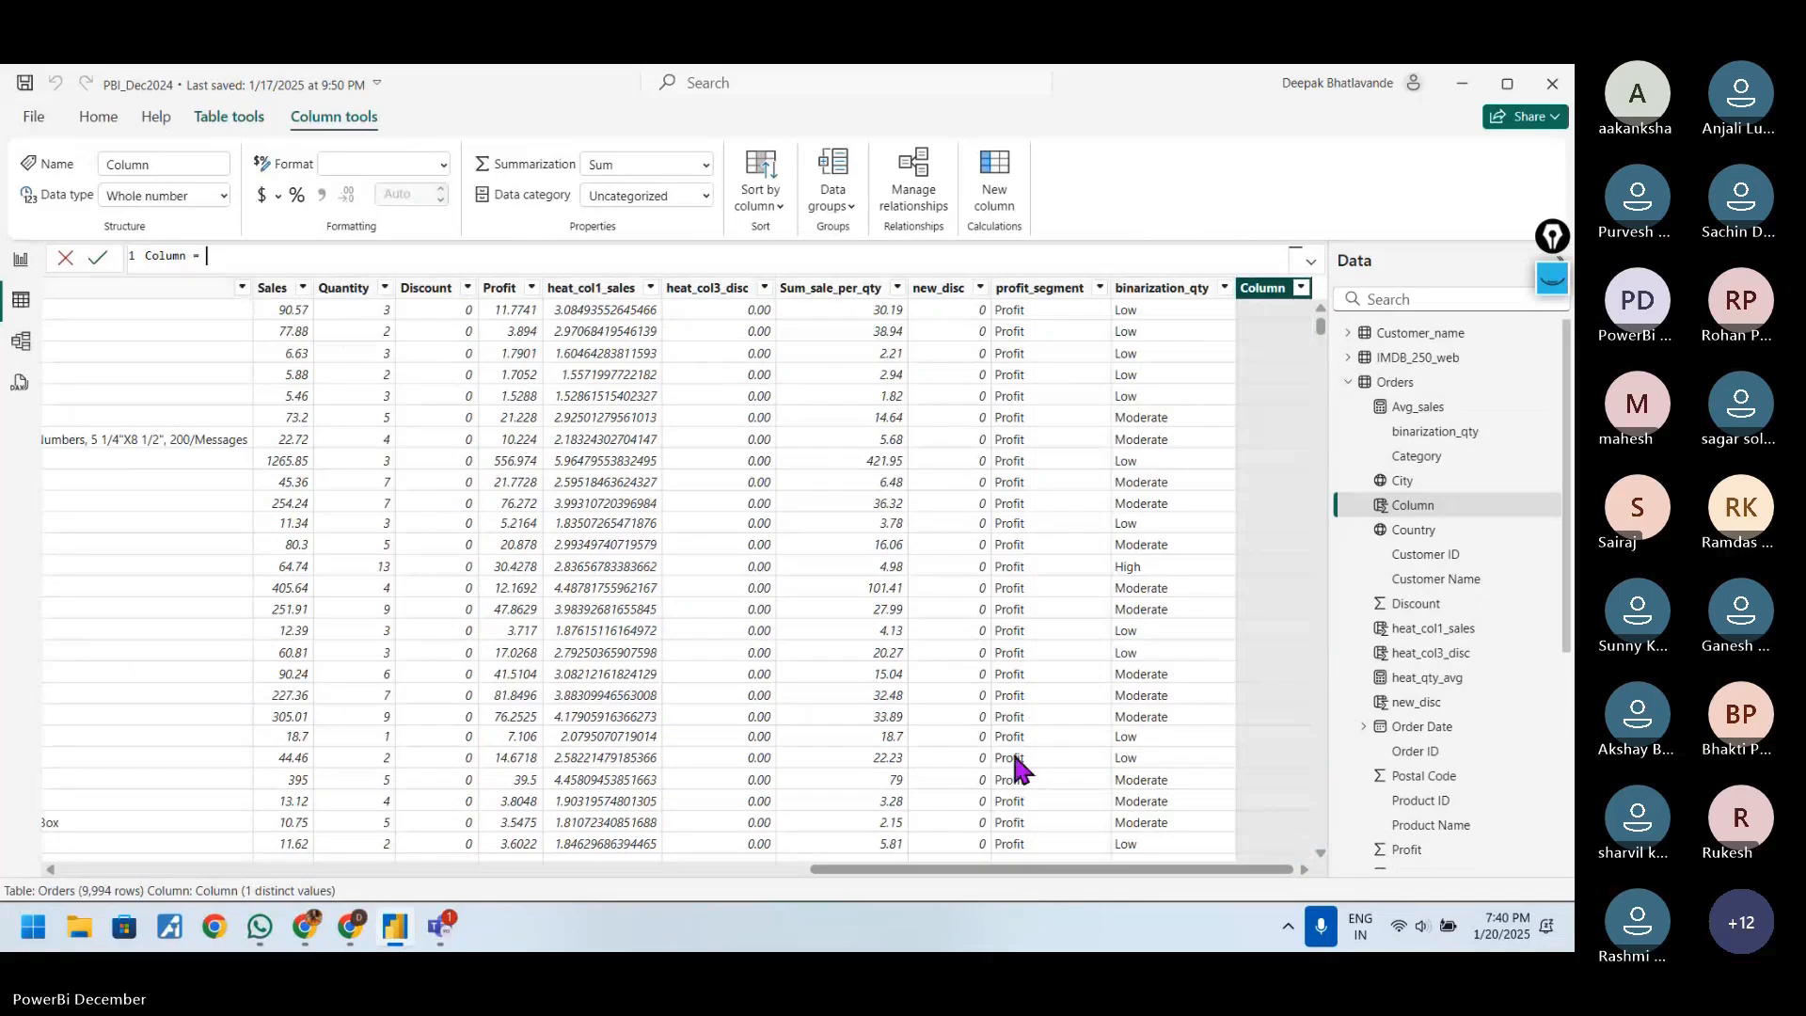
left_click_drag(1021, 867, 684, 852)
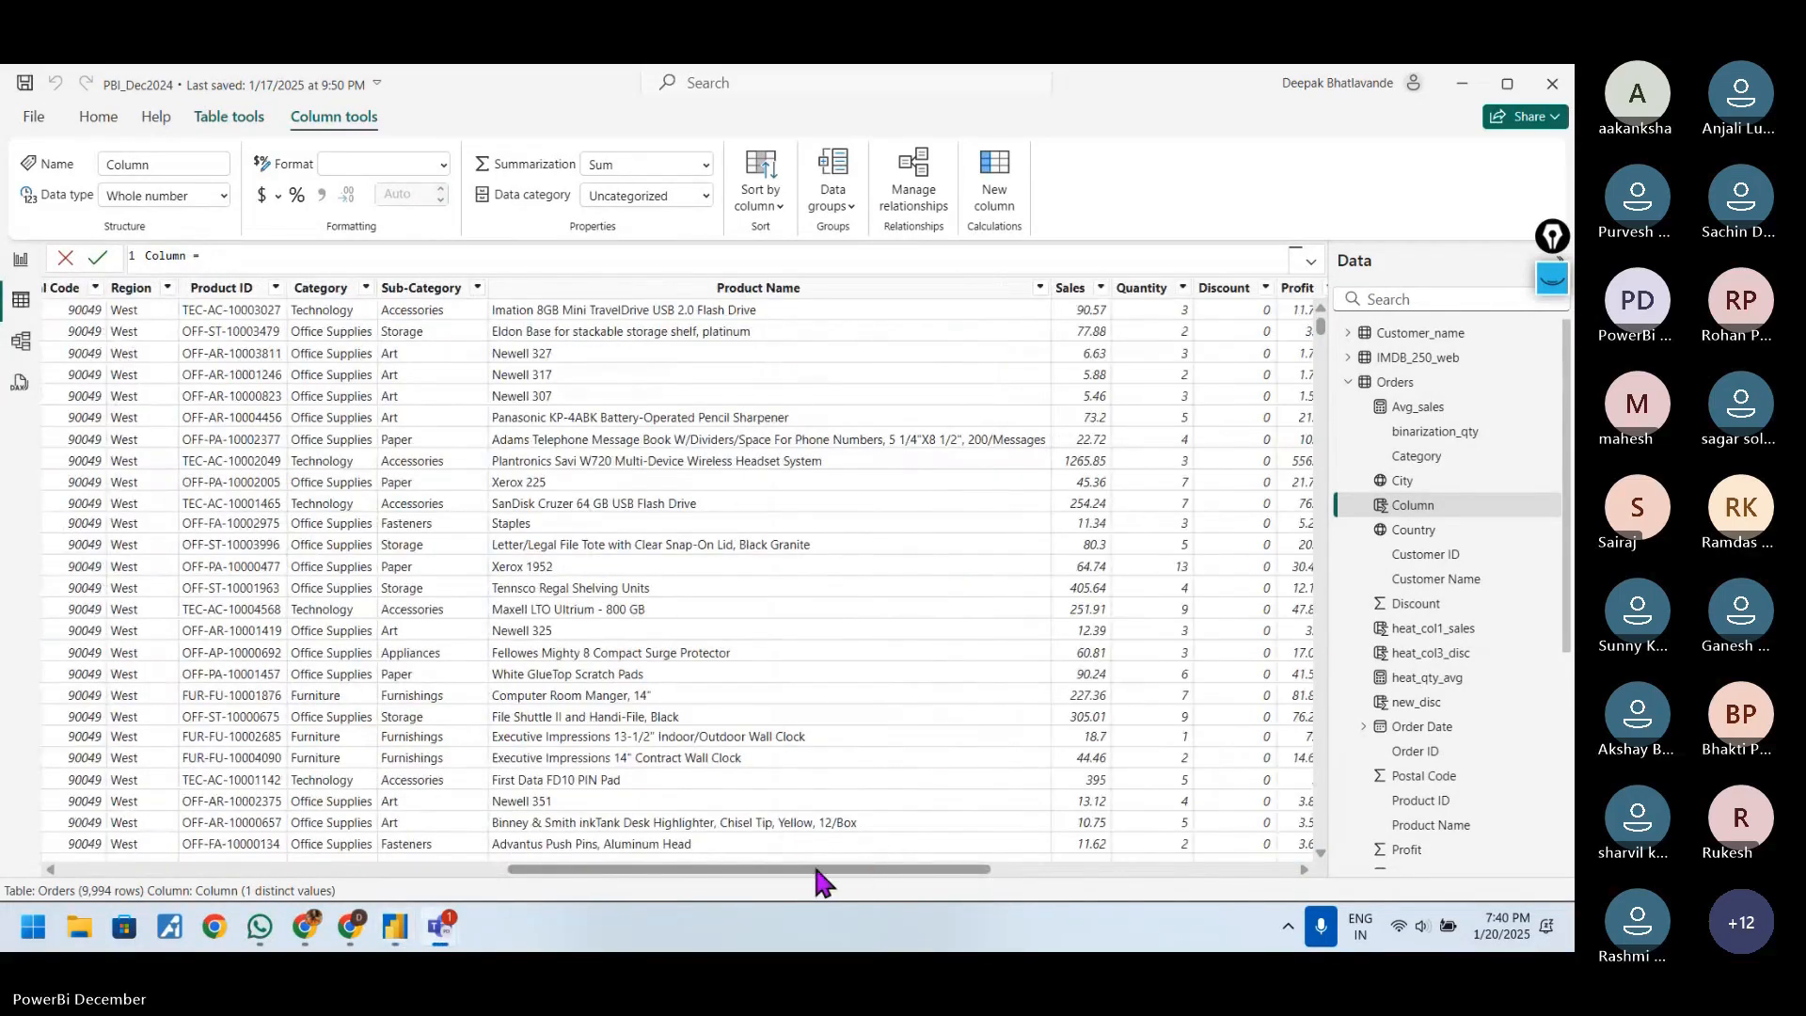
left_click_drag(815, 868, 354, 862)
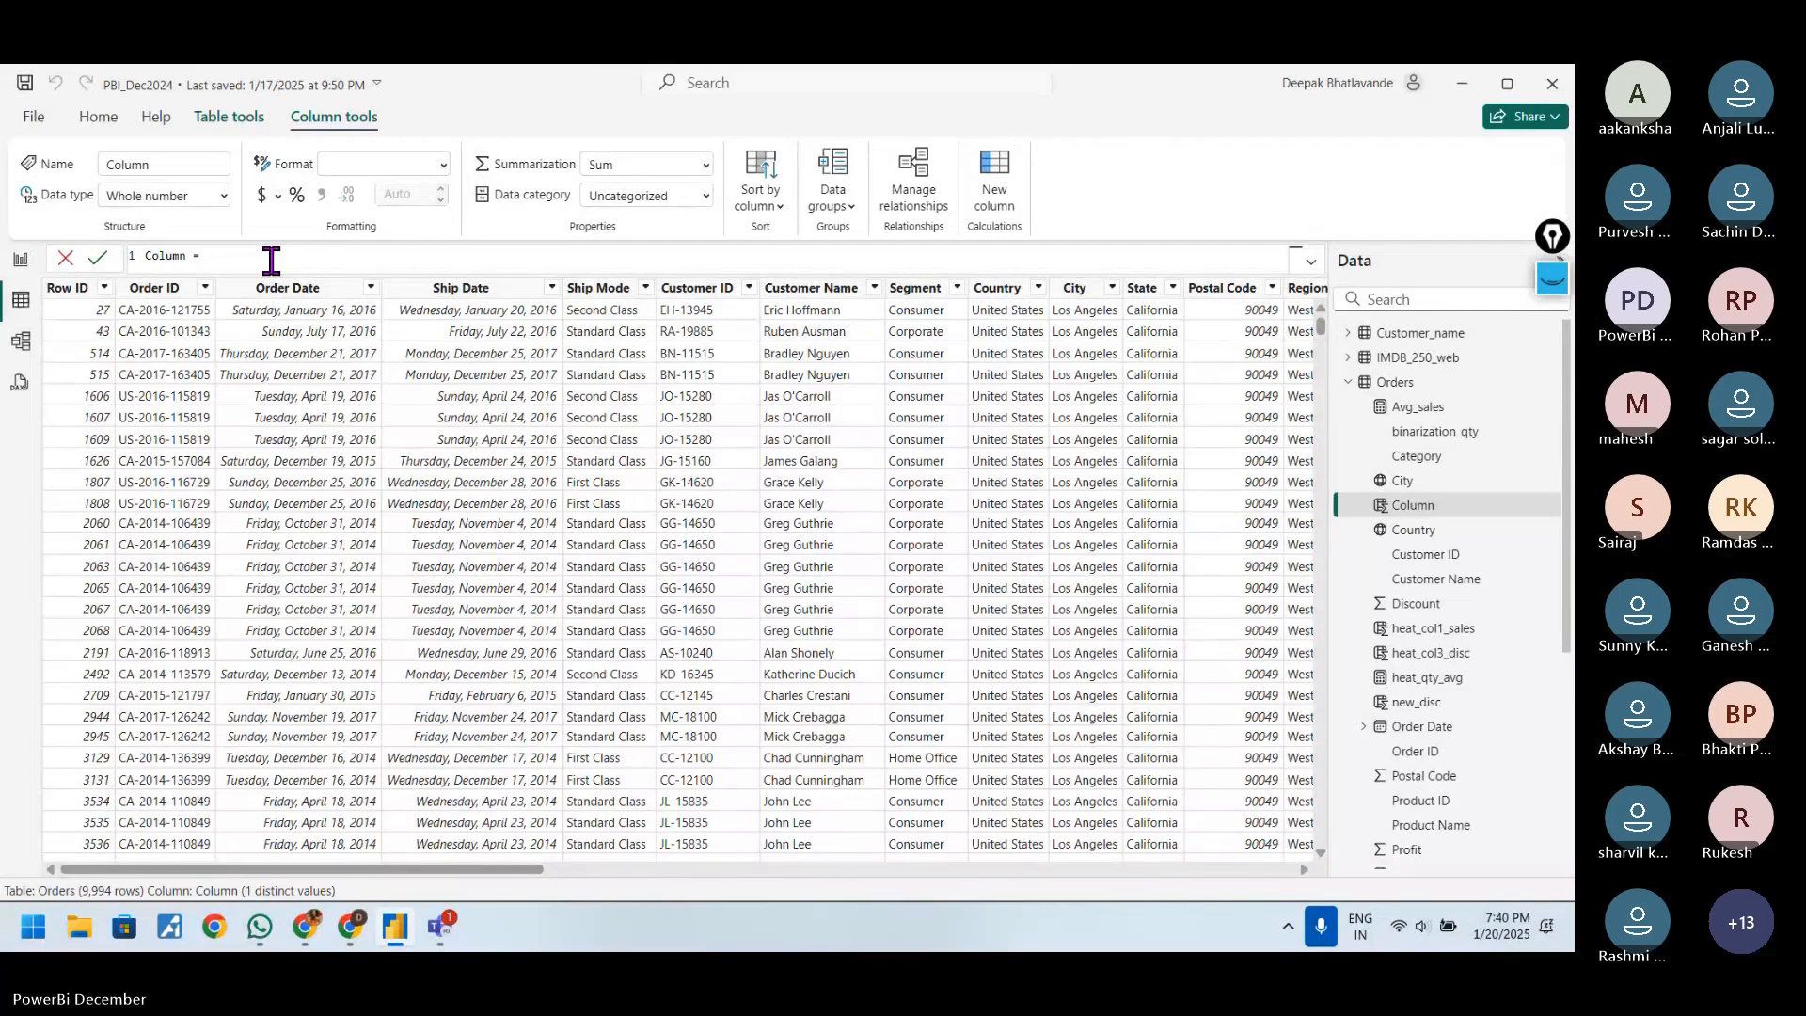
type("int")
key("Tab")
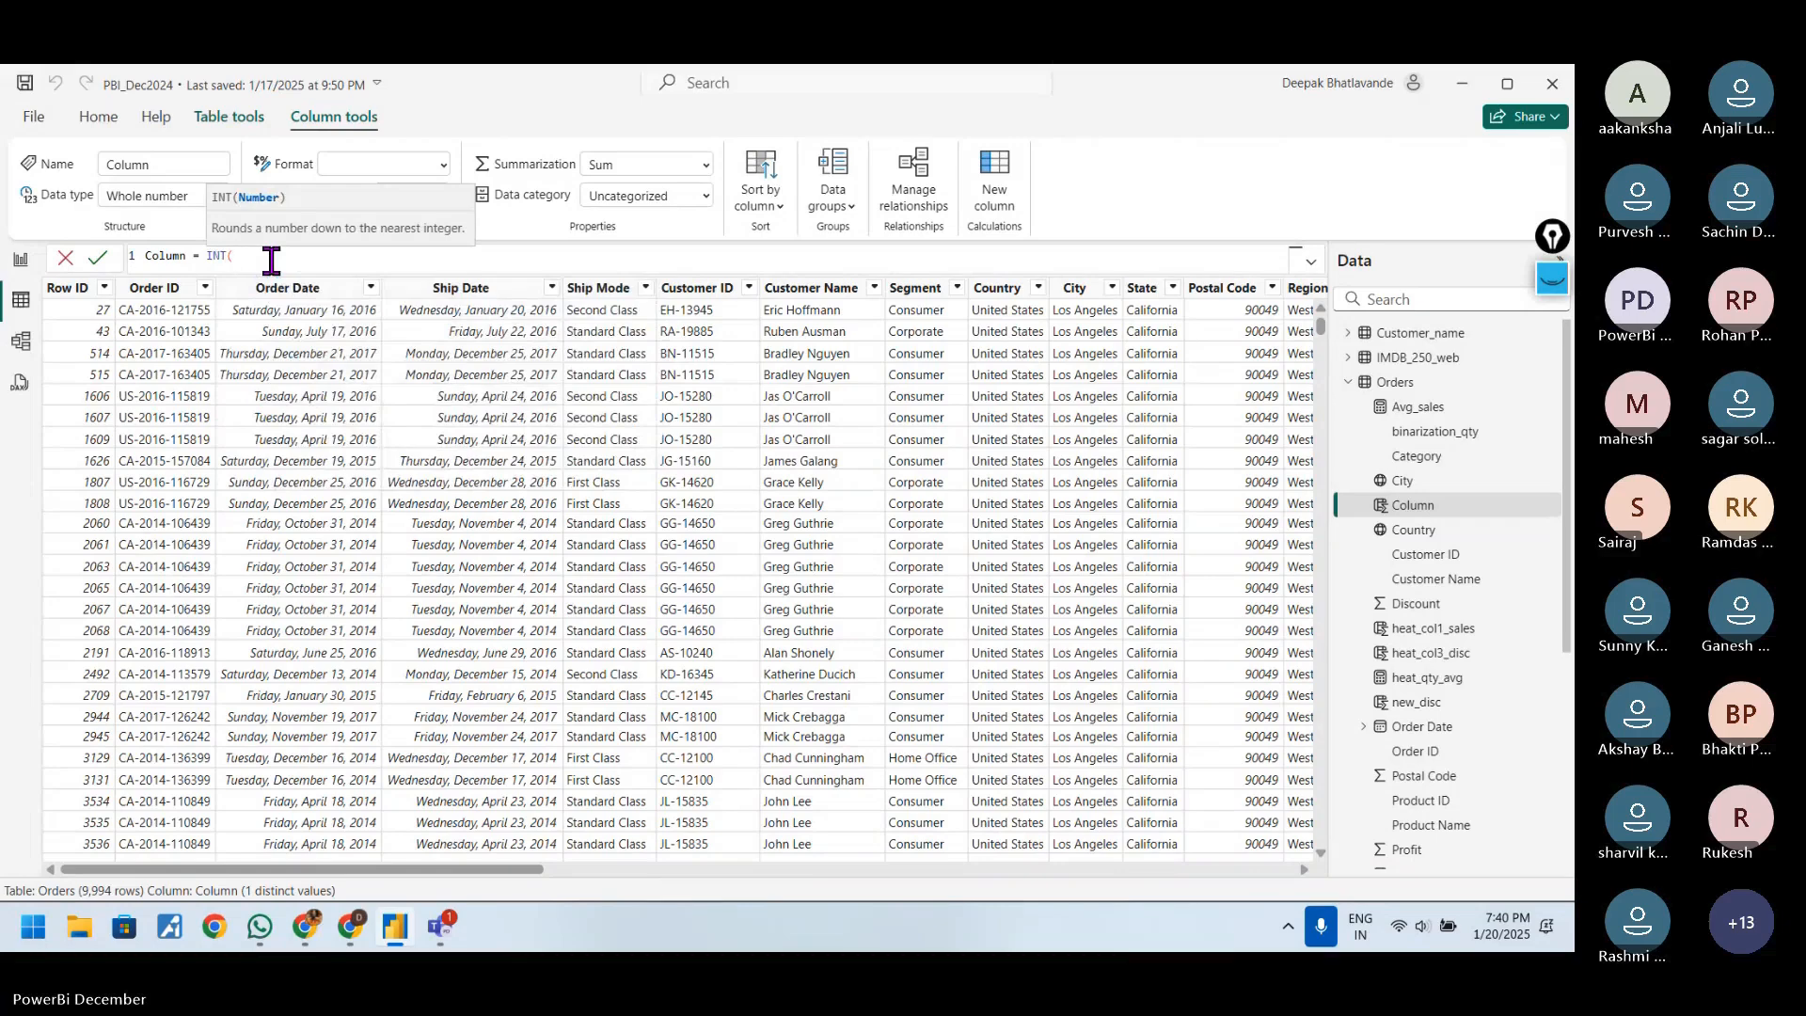
key("BackSpace")
key("BackSpace")
key("BackSpace")
key("BackSpace")
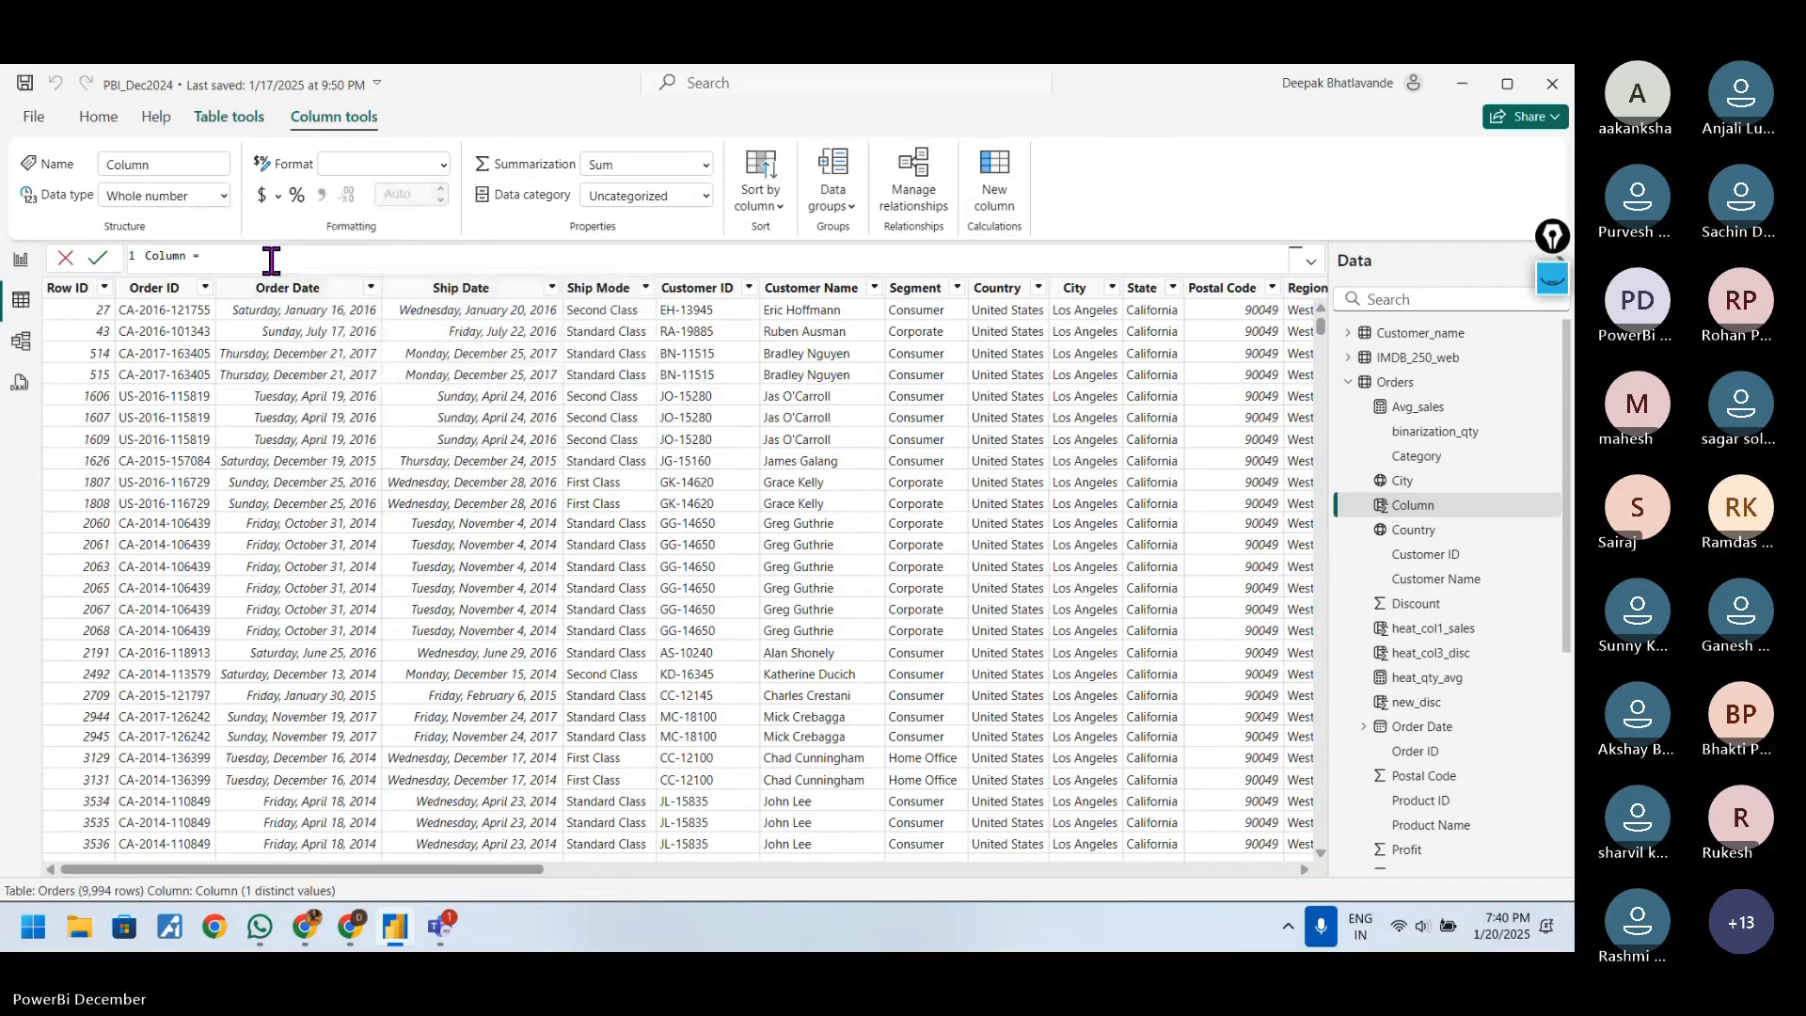
type("INDEX(")
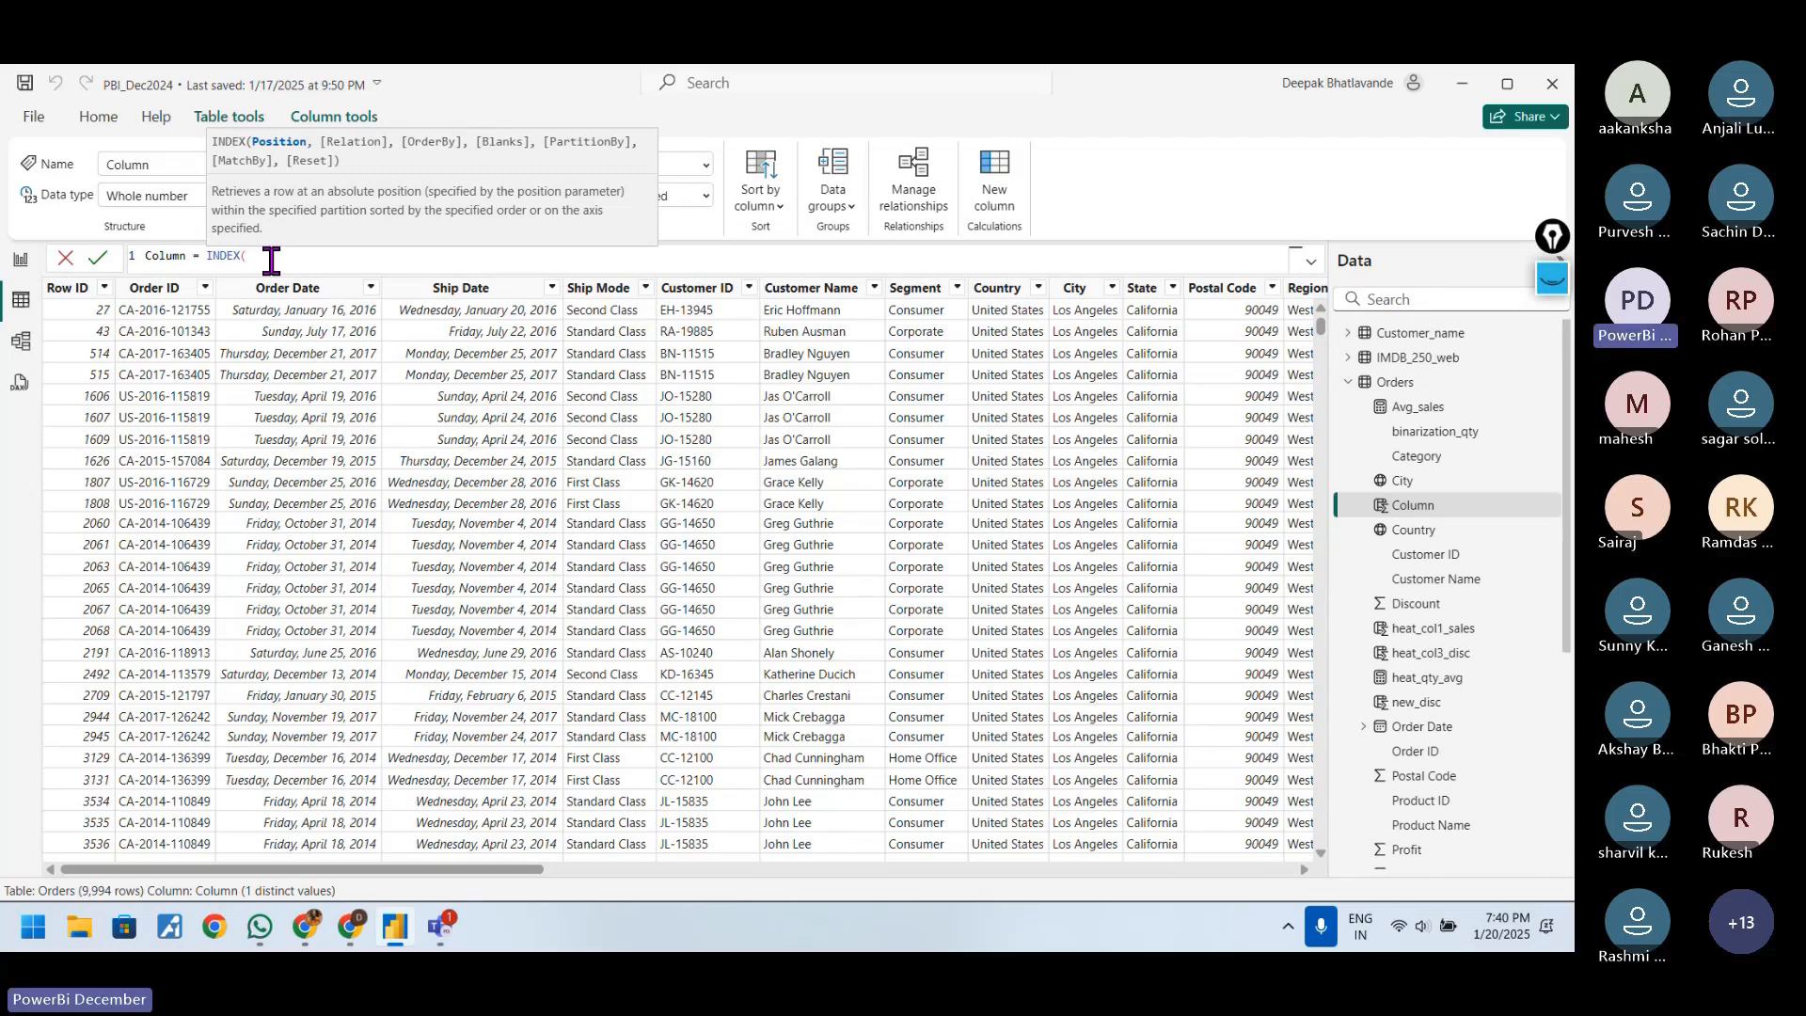
key("BackSpace")
key("BackSpace")
key("BackSpace")
key("BackSpace")
key("BackSpace")
key("BackSpace")
key("BackSpace")
key("BackSpace")
key("BackSpace")
key("BackSpace")
key("BackSpace")
key("BackSpace")
key("BackSpace")
key("BackSpace")
key("BackSpace")
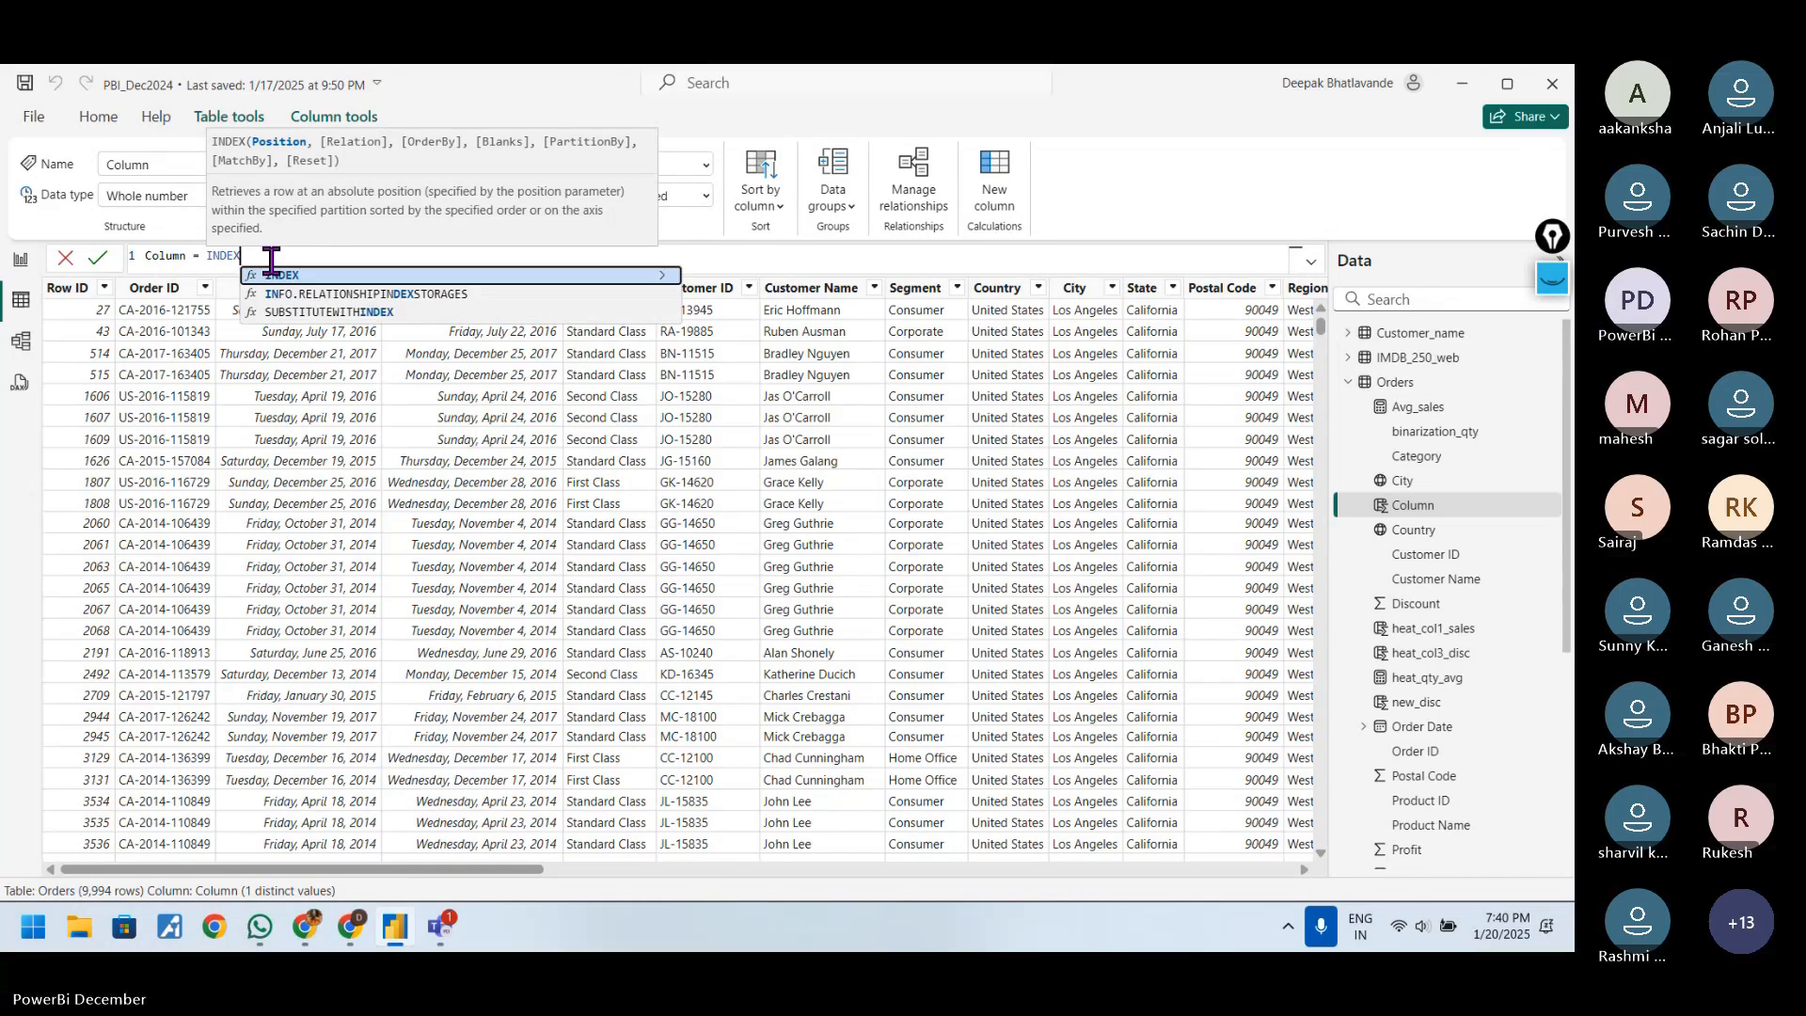
left_click(65, 258)
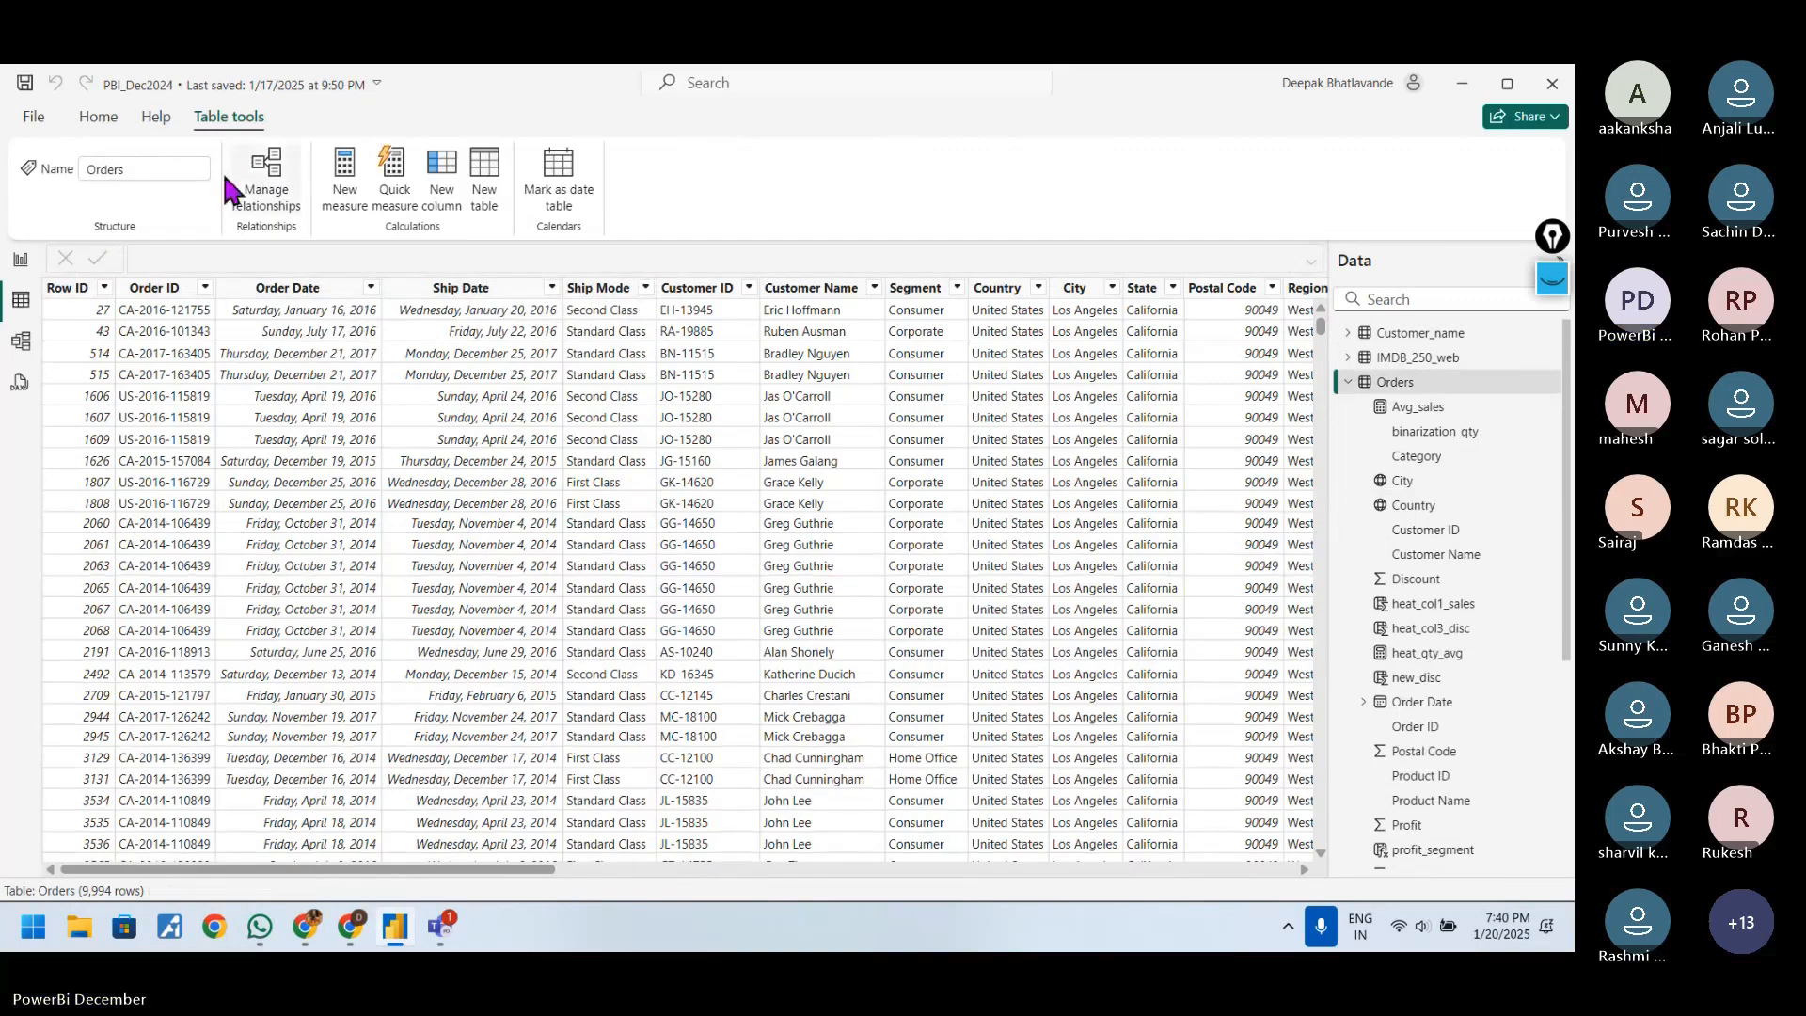
- Open the Orders query in Power Query Editor and add an index column starting from 1
left_click(94, 119)
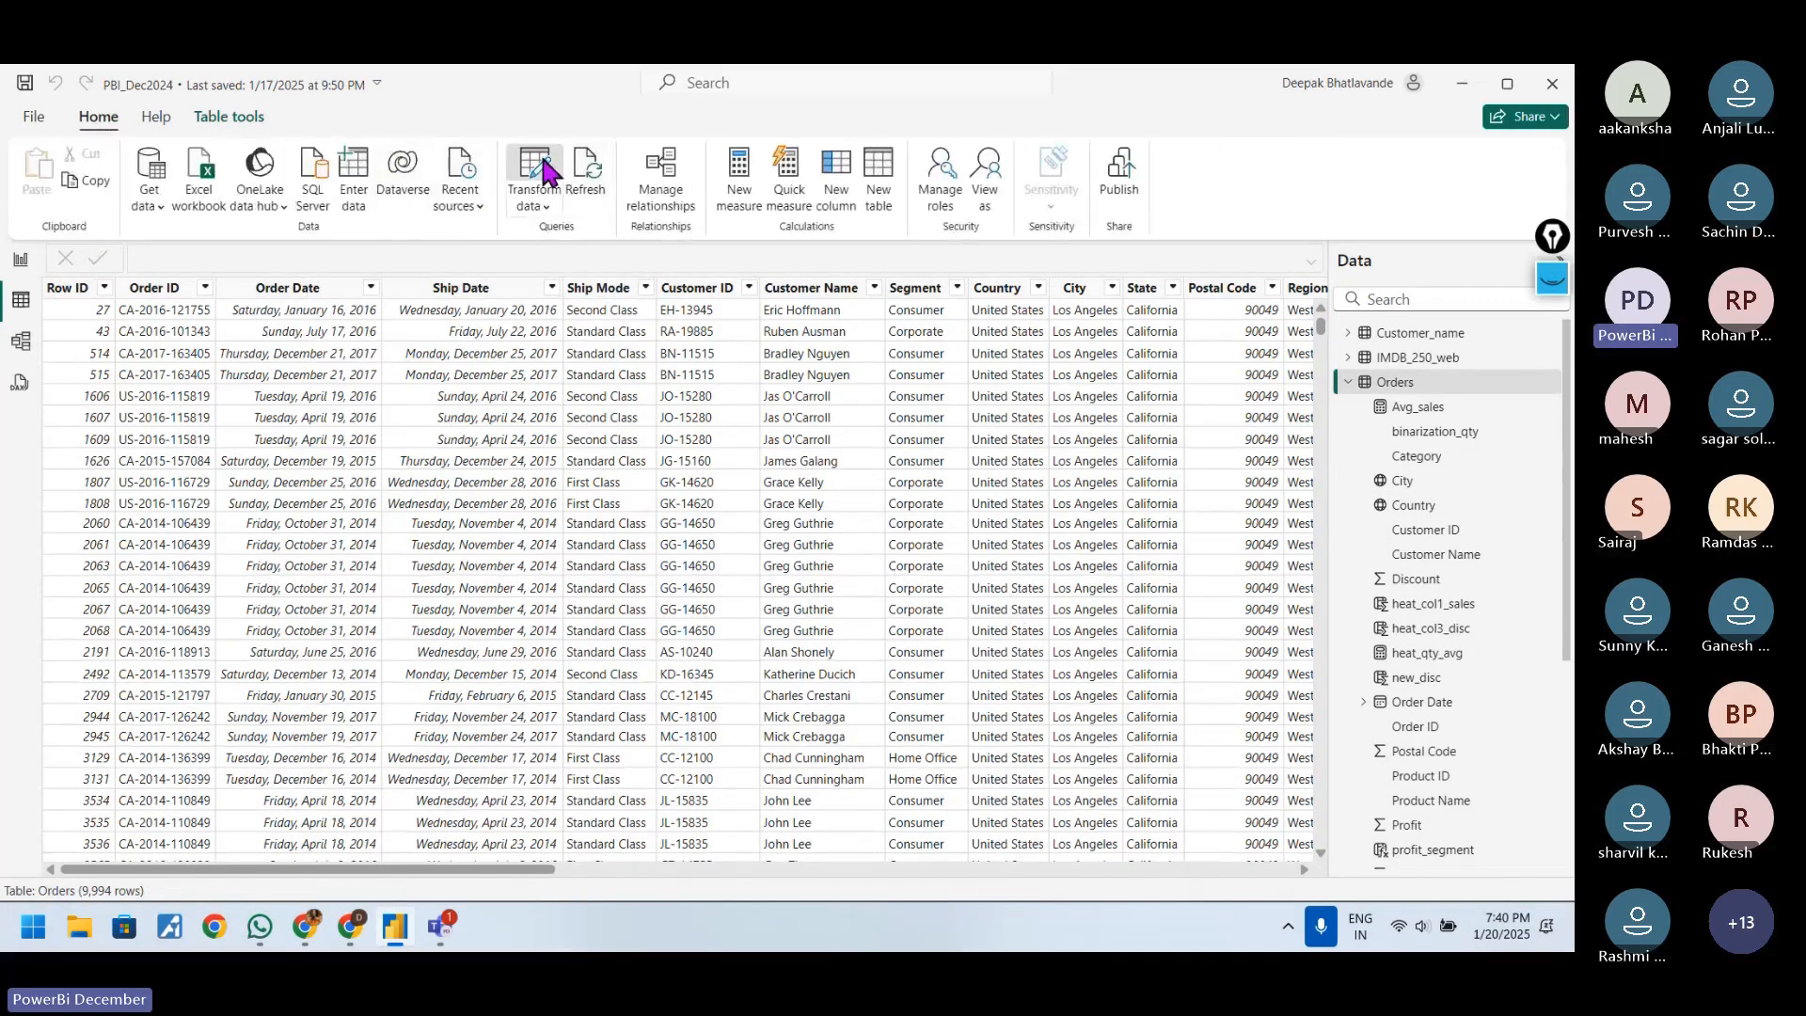
left_click(544, 162)
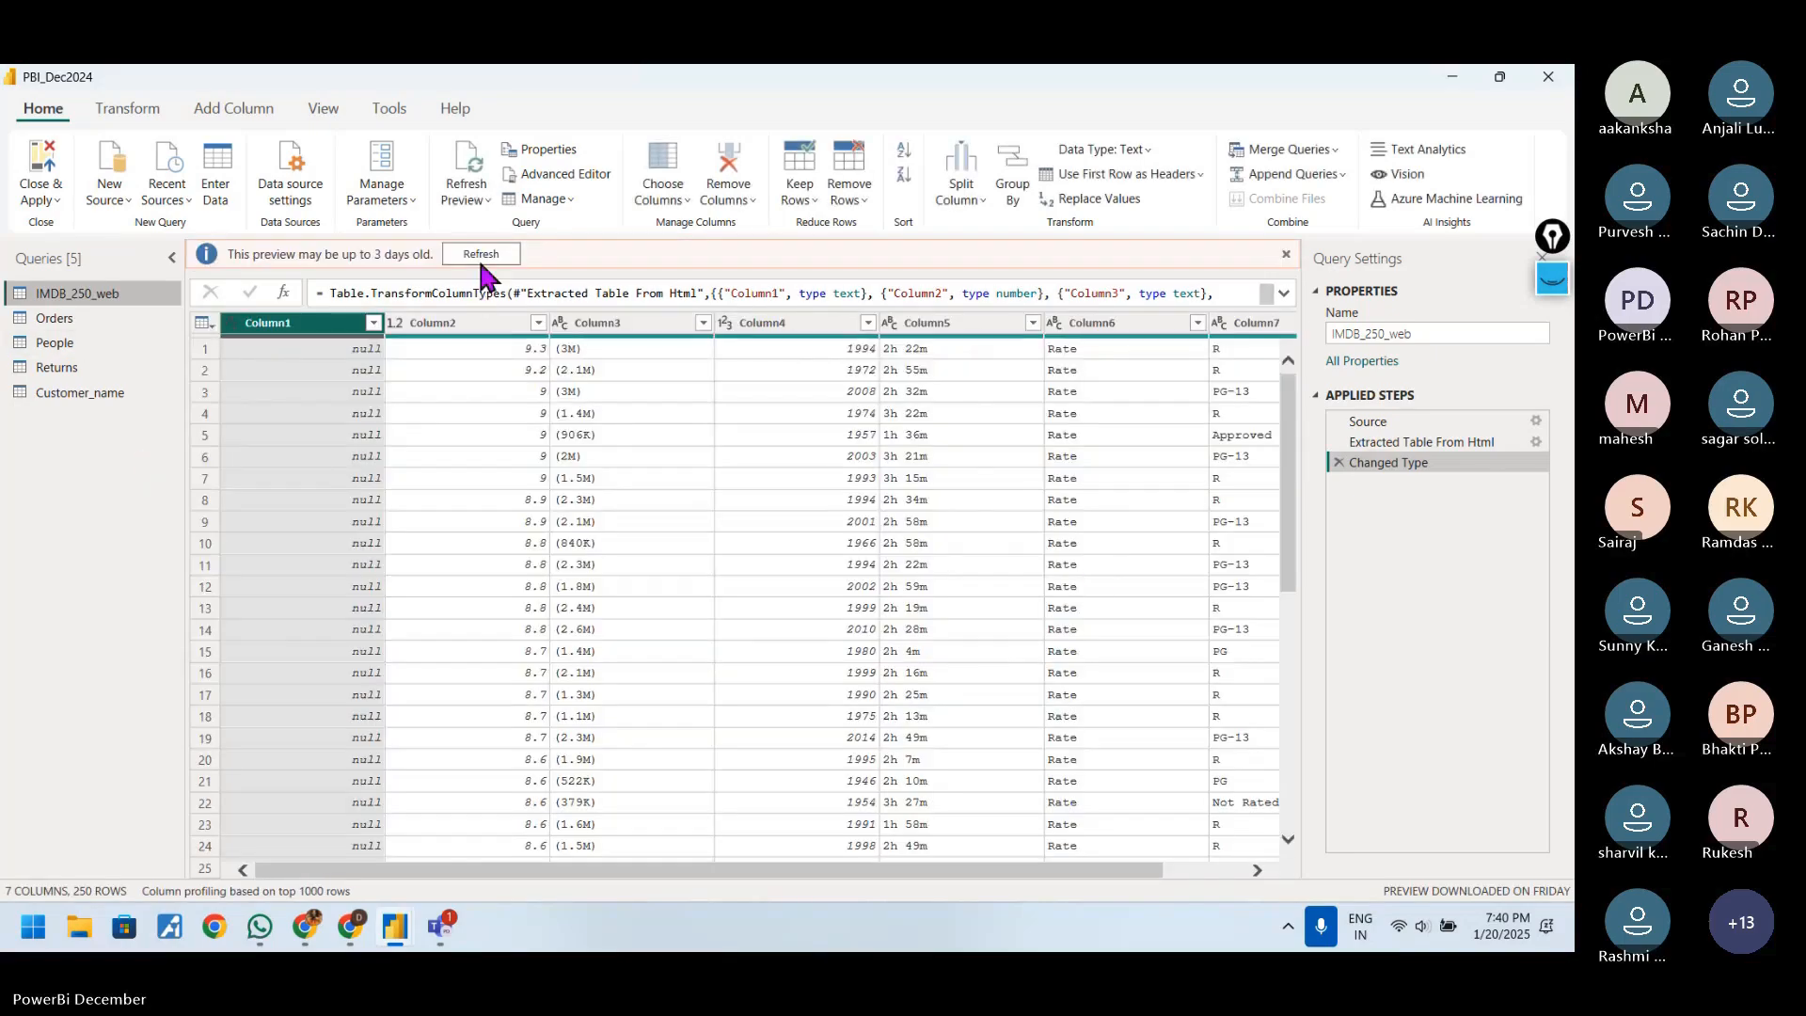
left_click(267, 294)
left_click(54, 318)
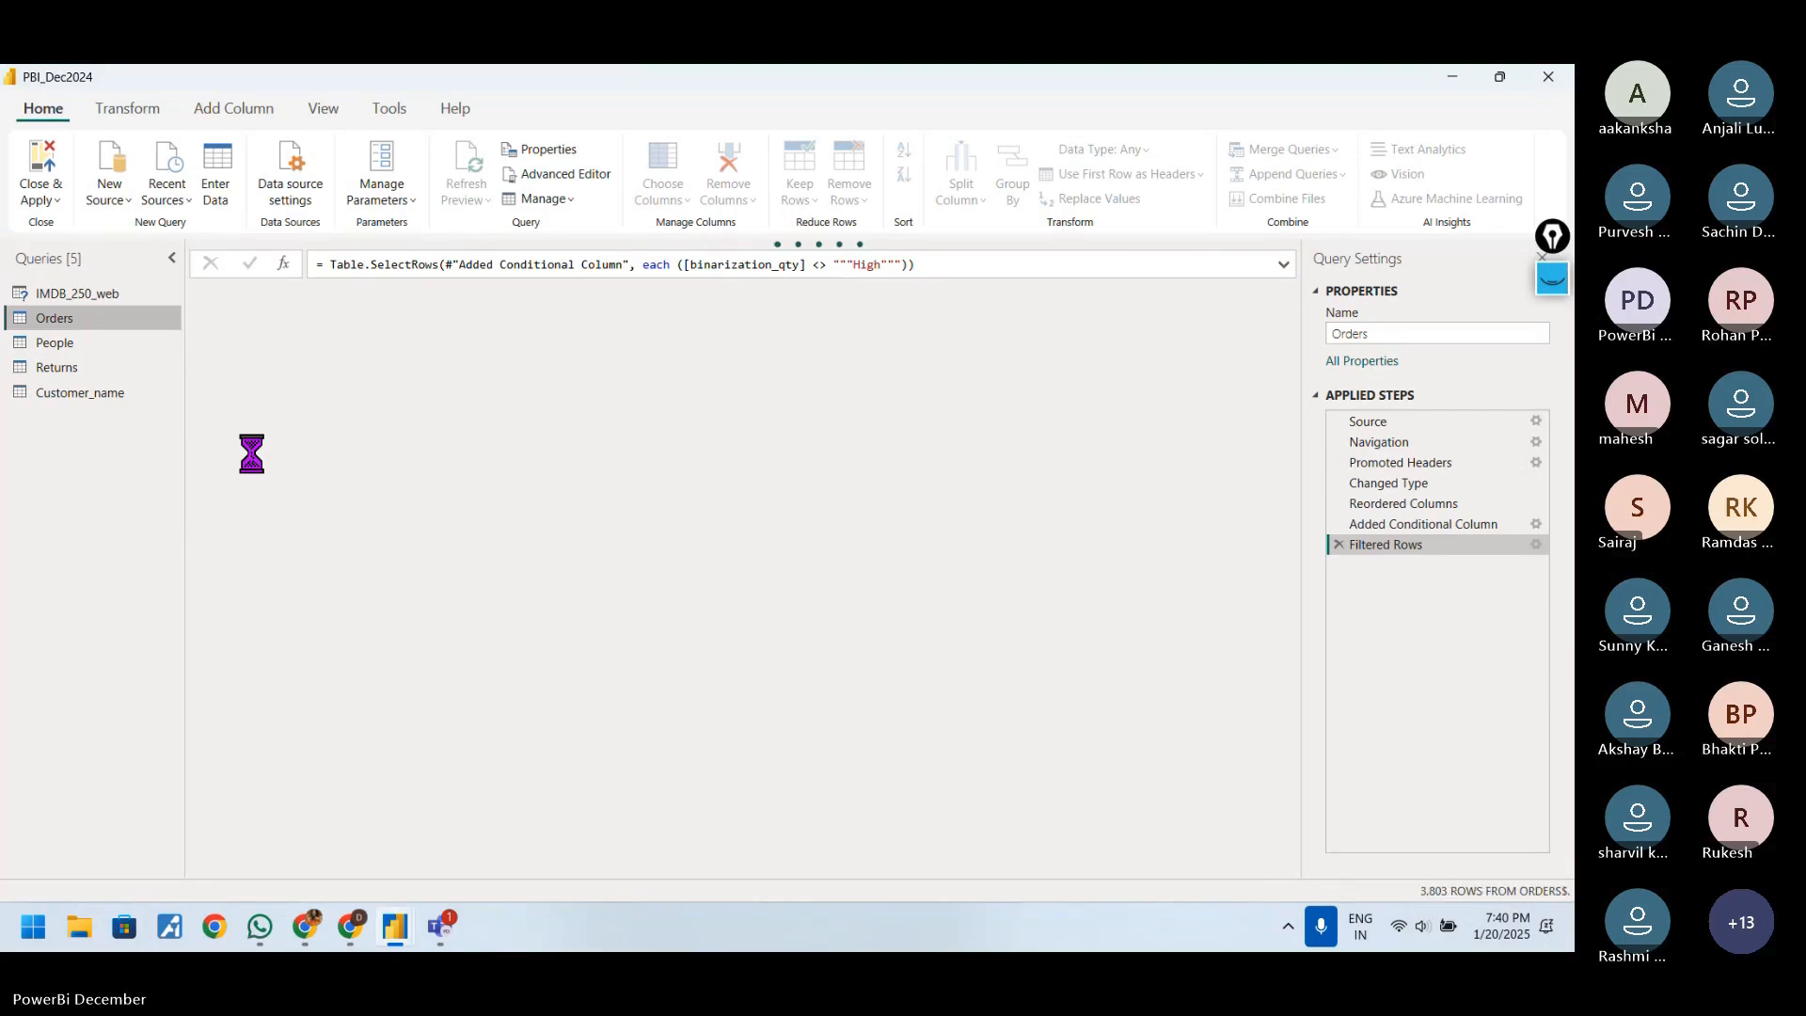
left_click(365, 330)
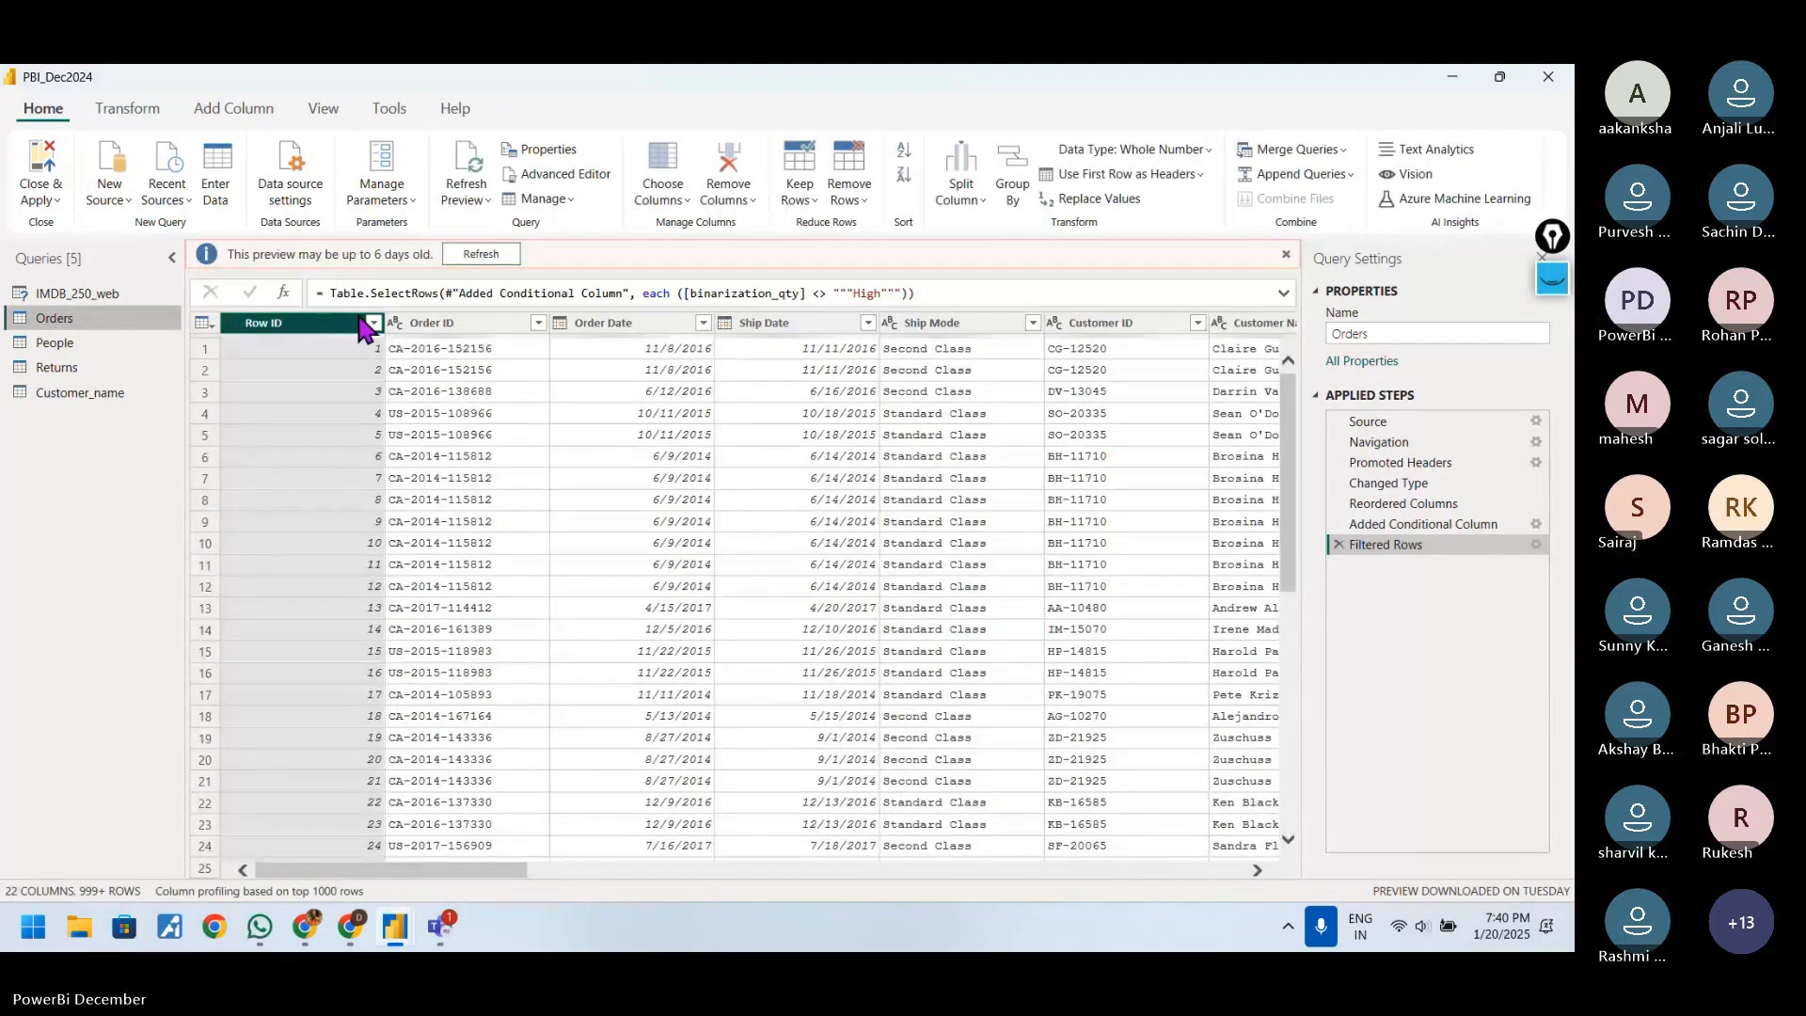
left_click(128, 110)
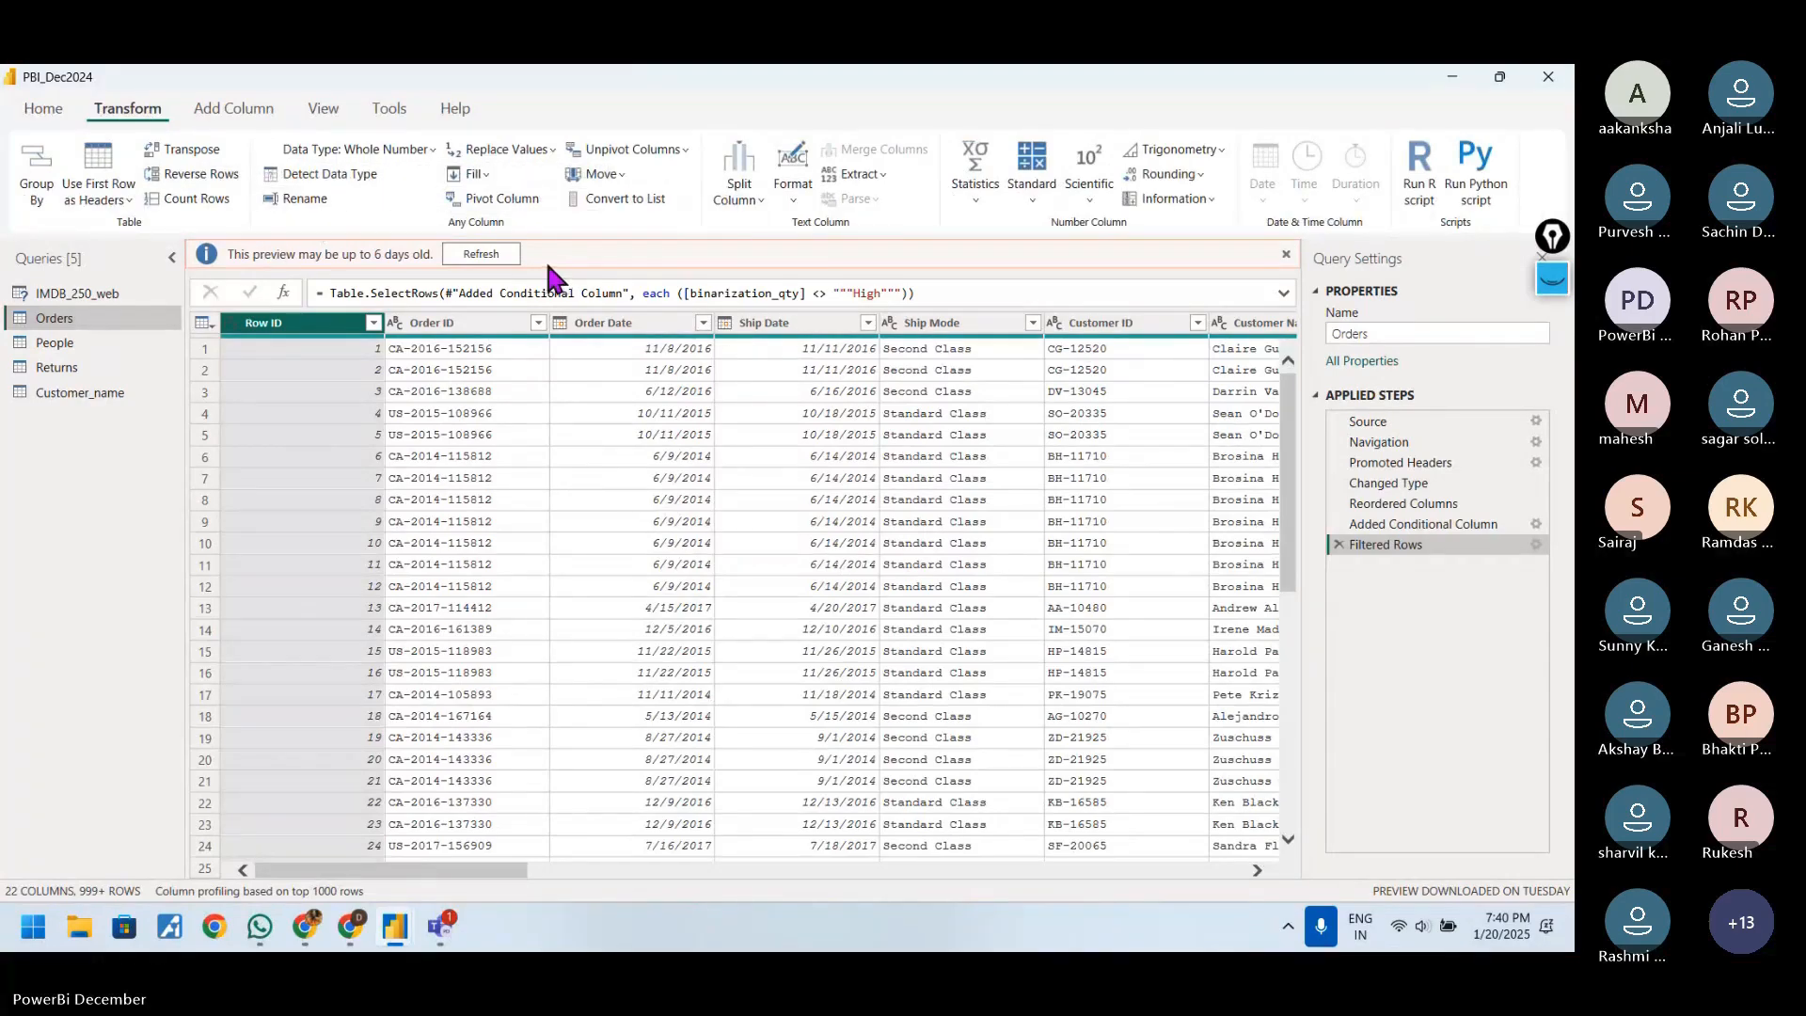
left_click(237, 110)
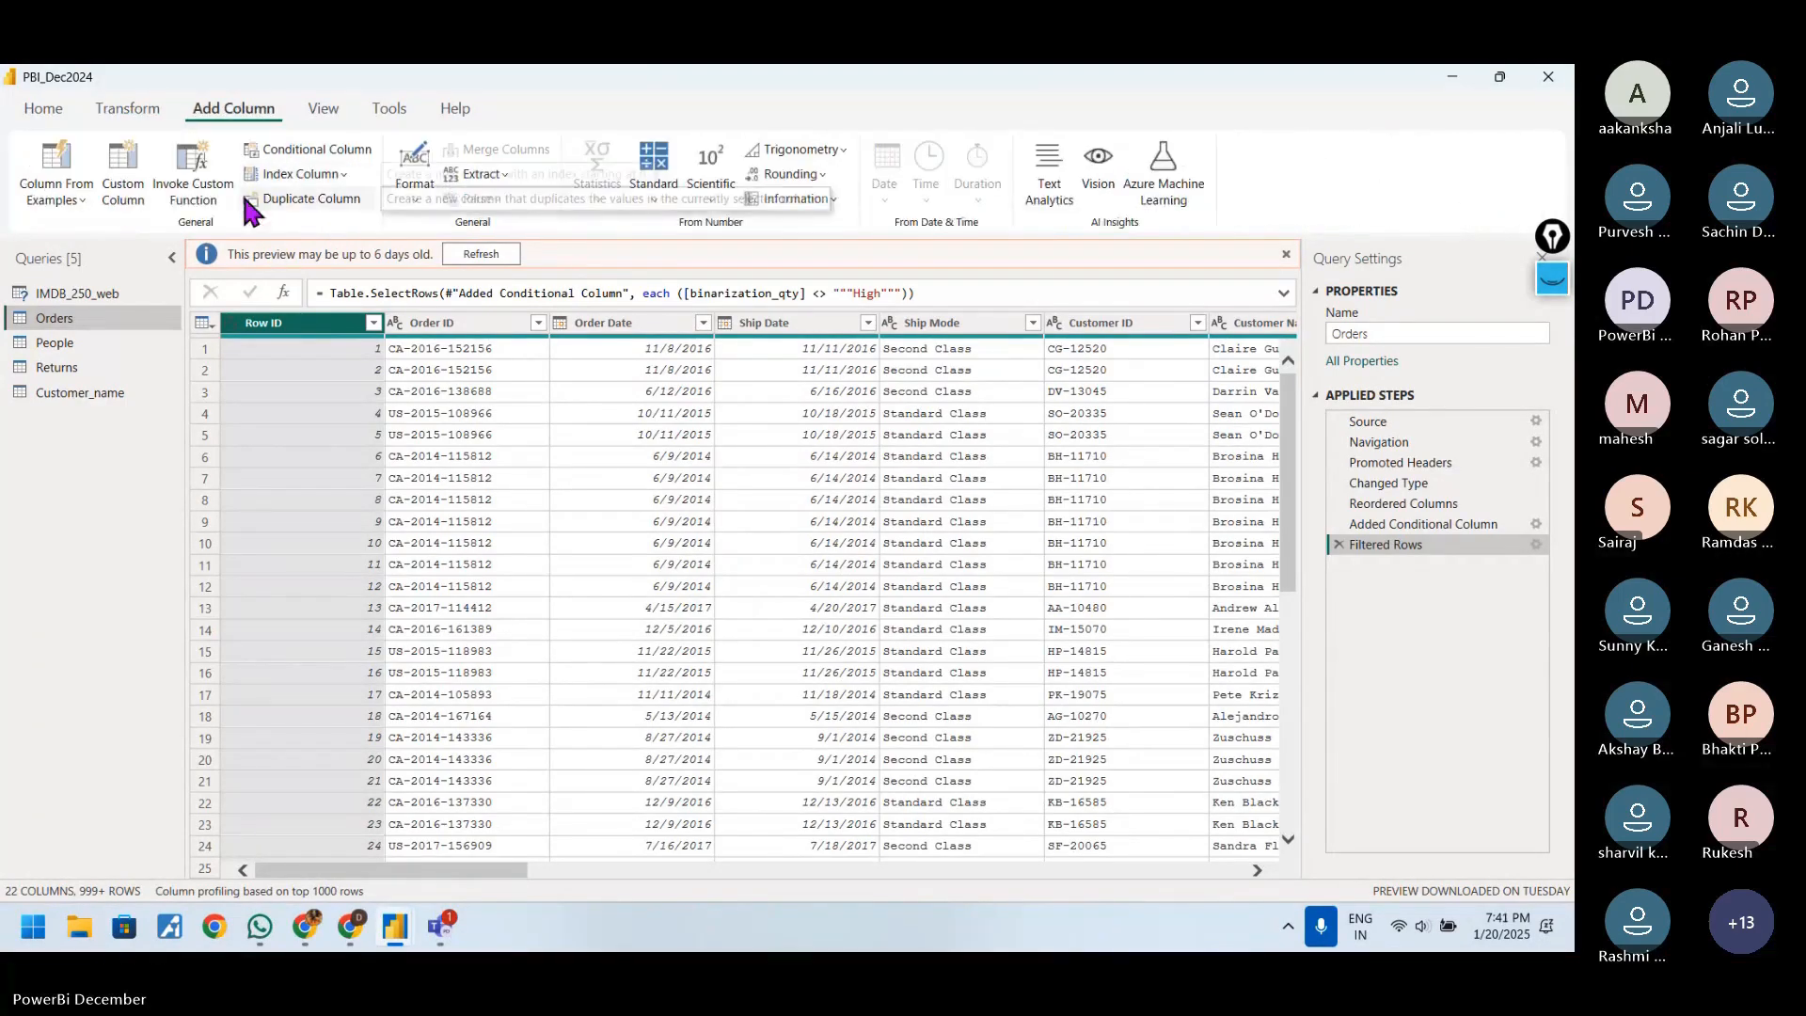
left_click(320, 174)
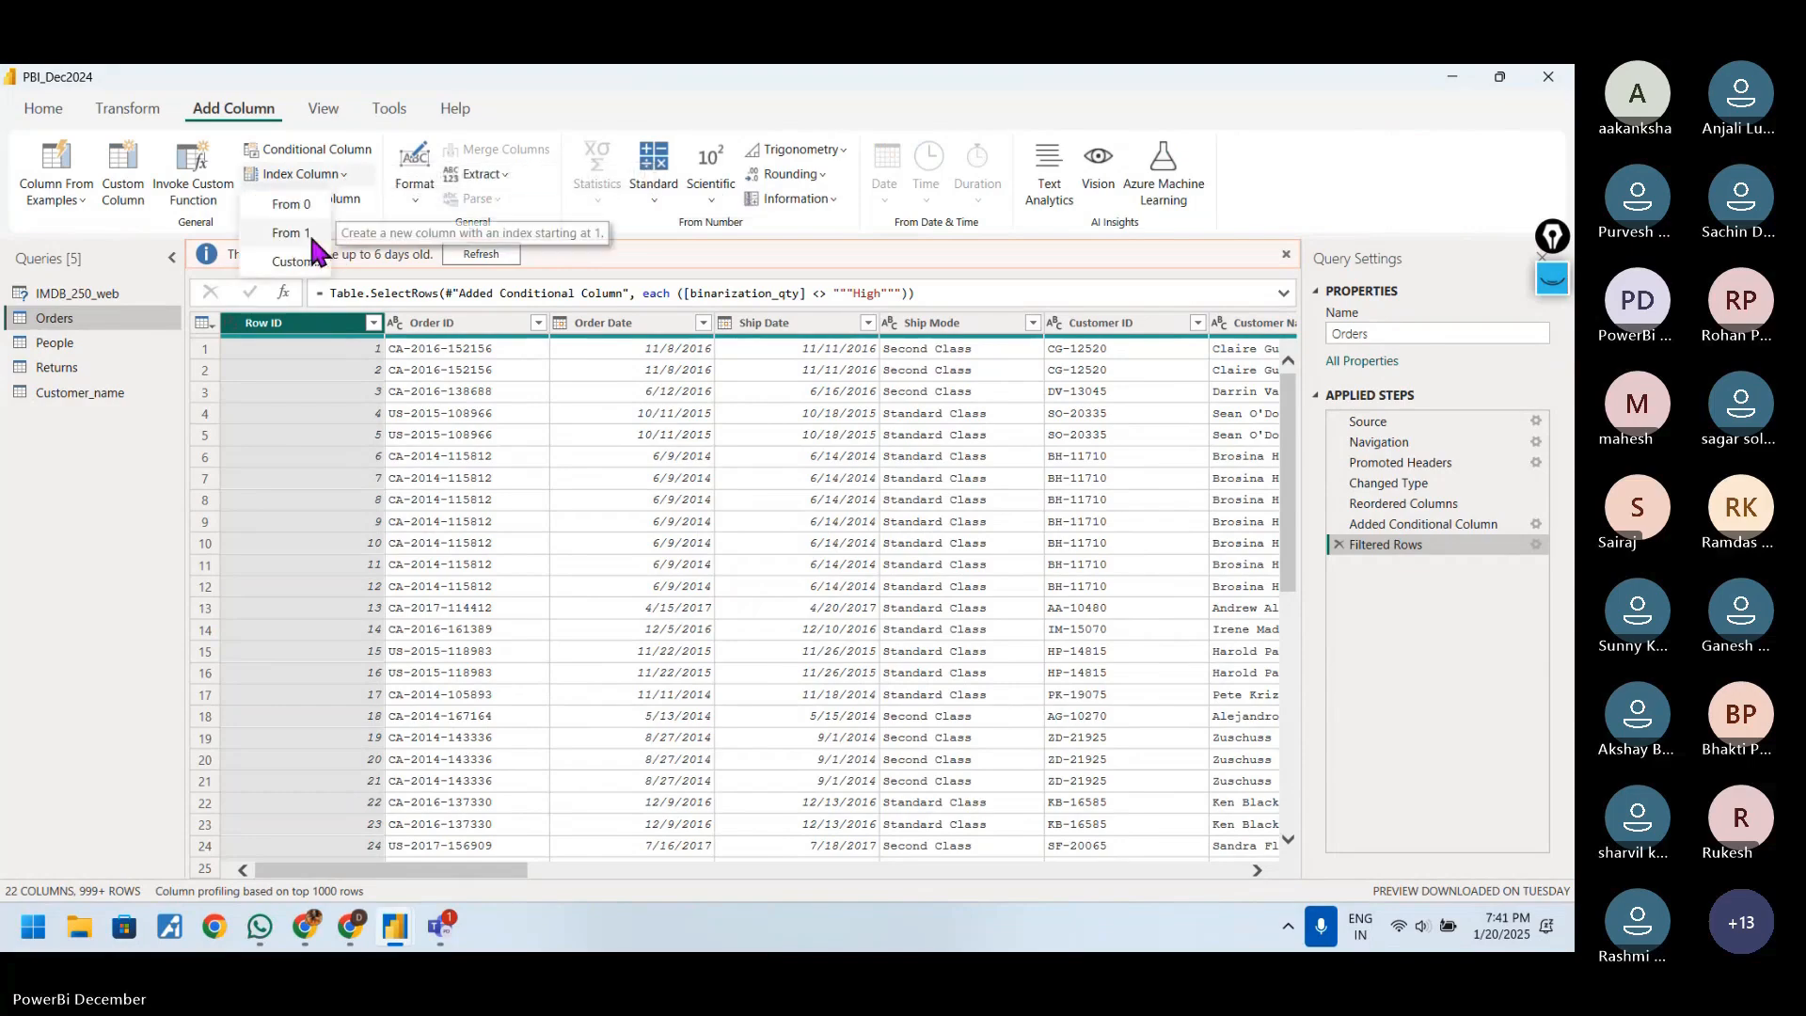
left_click(312, 237)
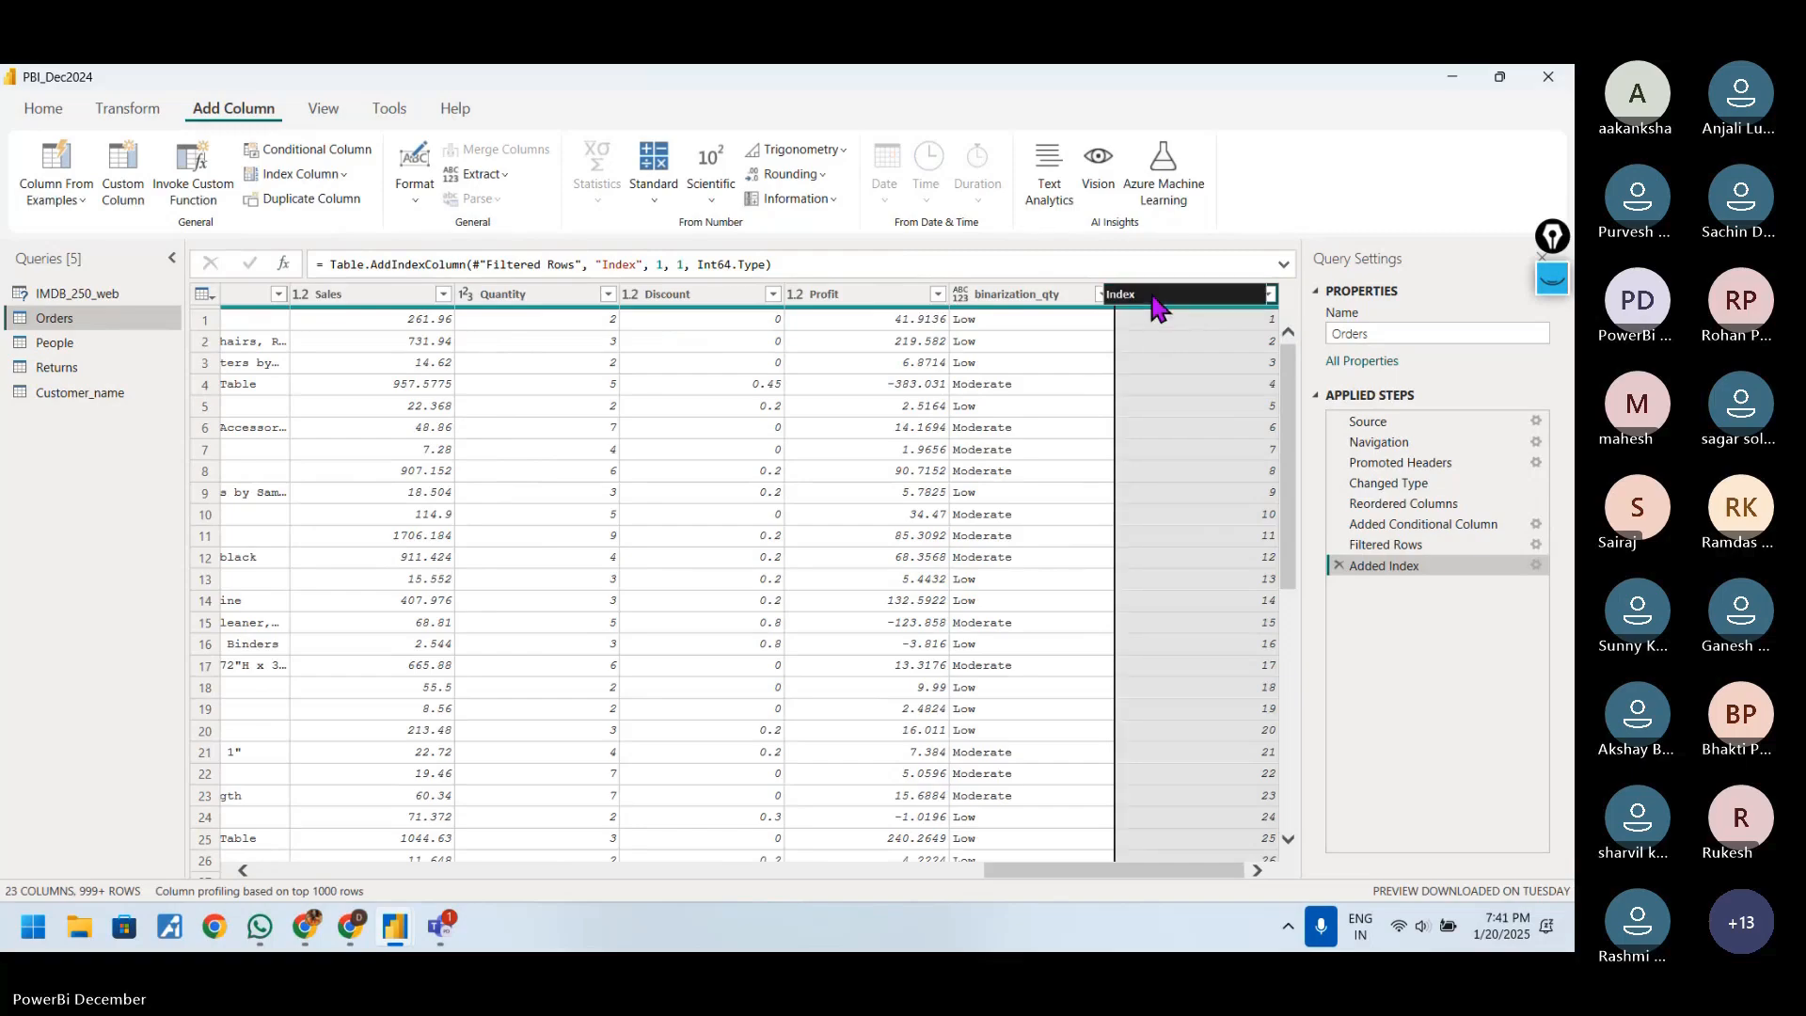
- Move the Index column in front of Row ID, and close and apply the query changes
left_click_drag(1159, 306, 235, 305)
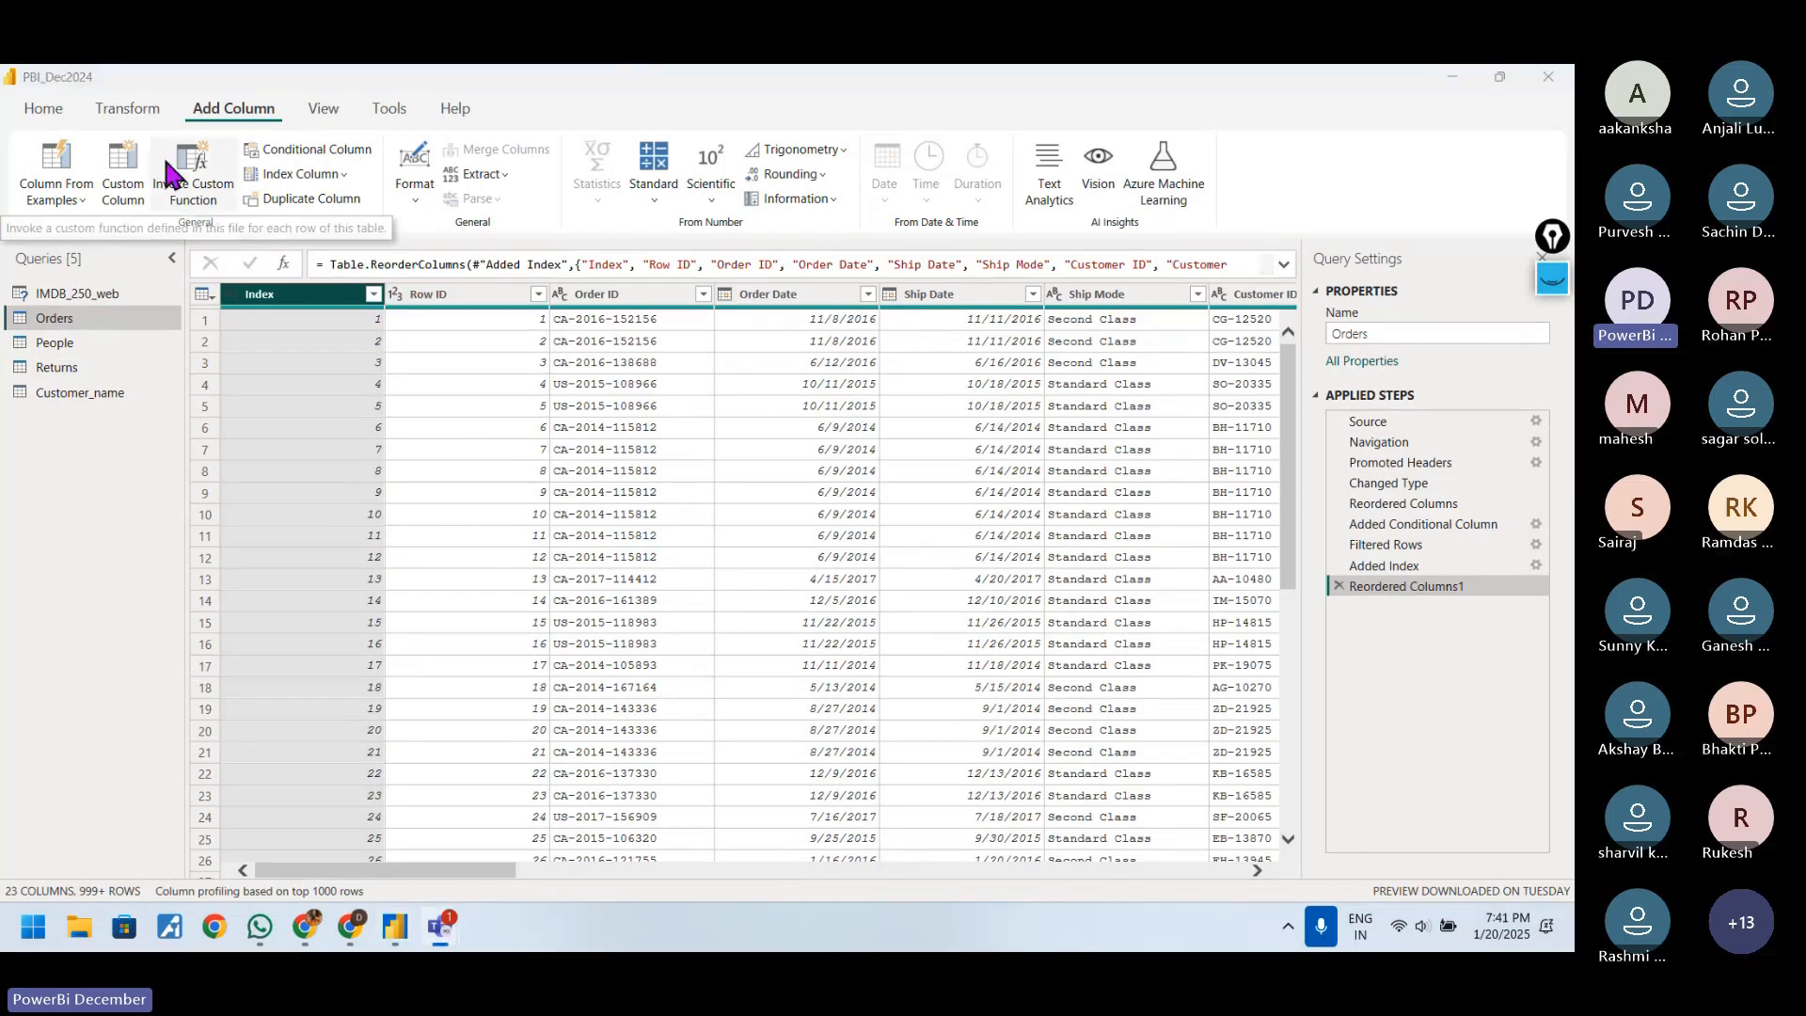
left_click(40, 110)
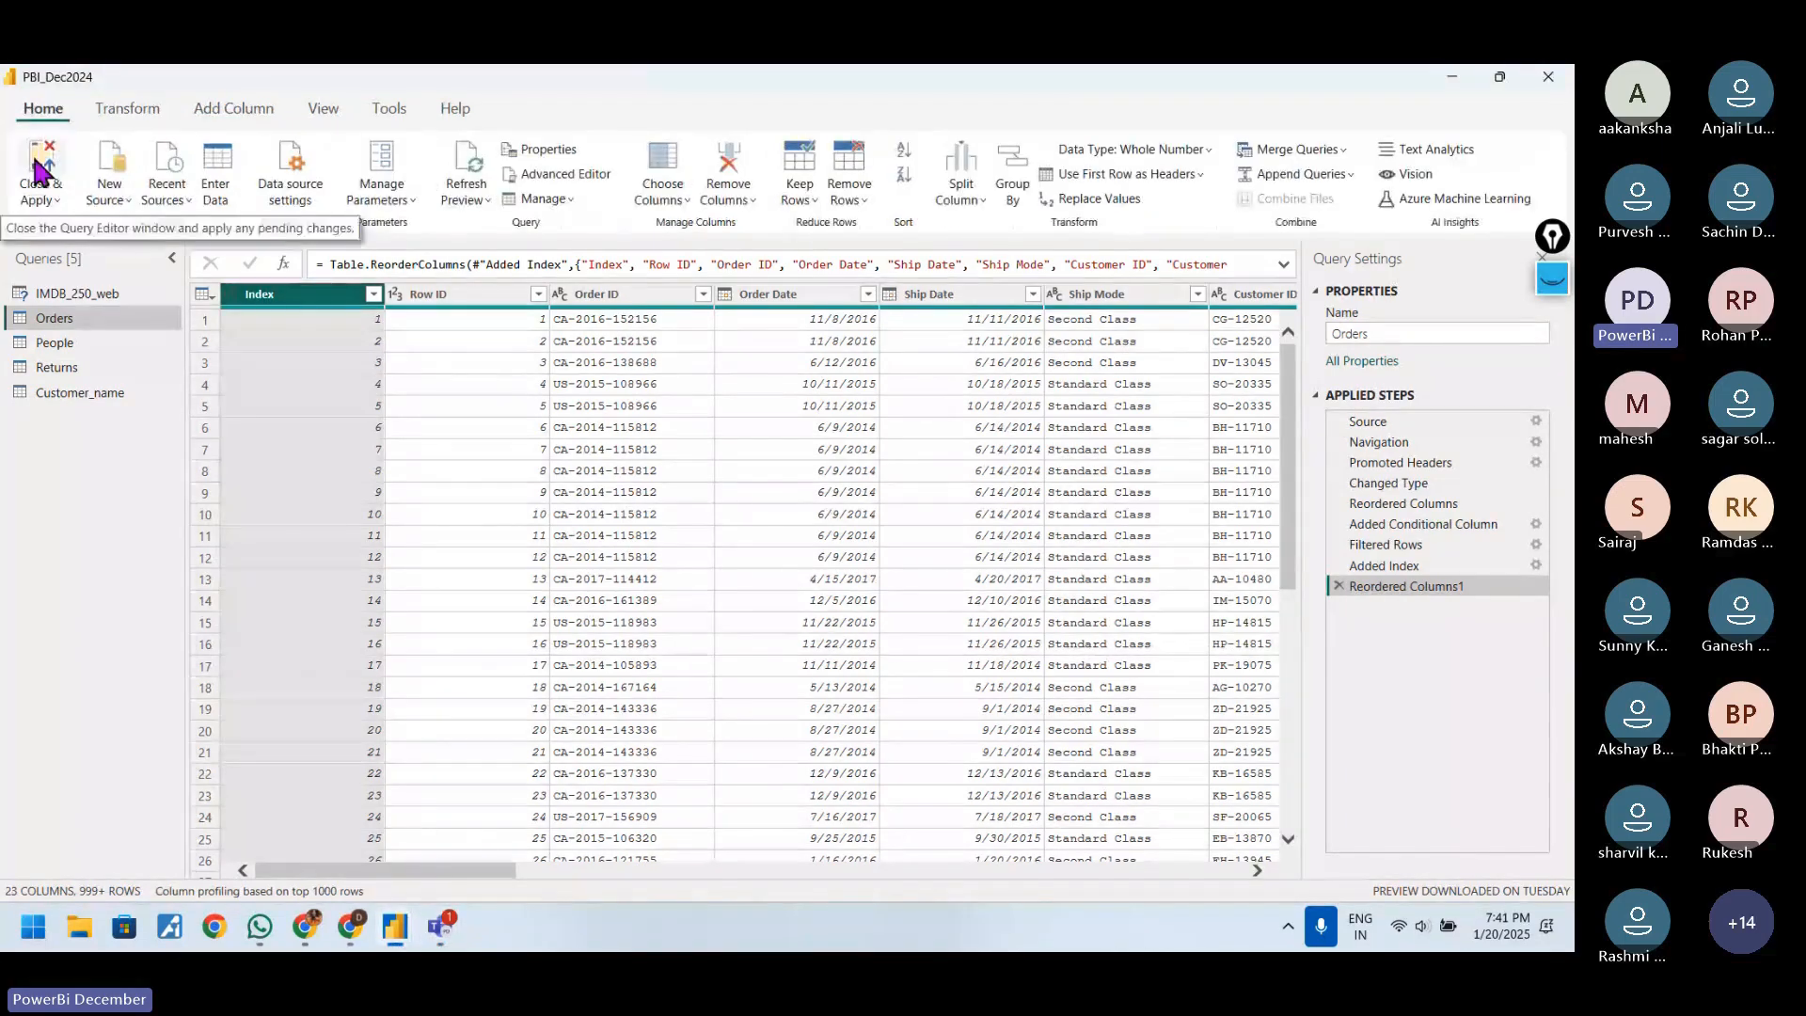
left_click(39, 164)
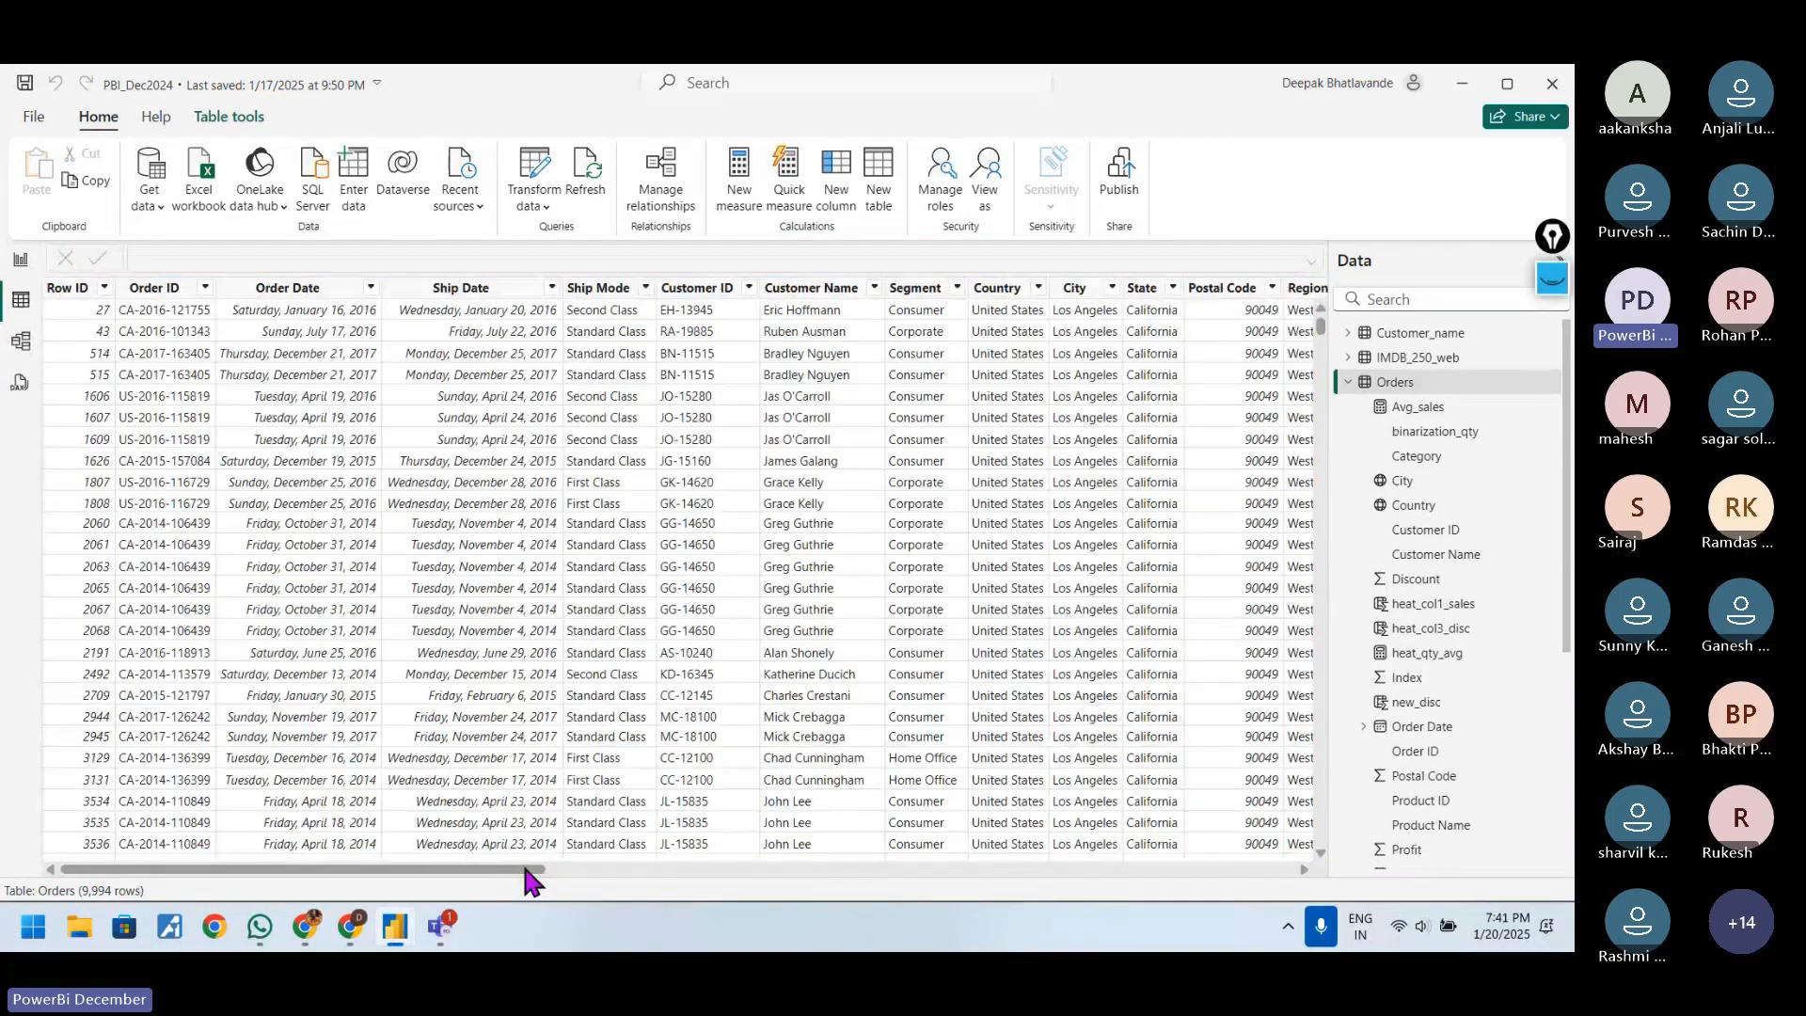
- Delete the Index column from the Orders table in Table view
left_click_drag(453, 863, 1364, 870)
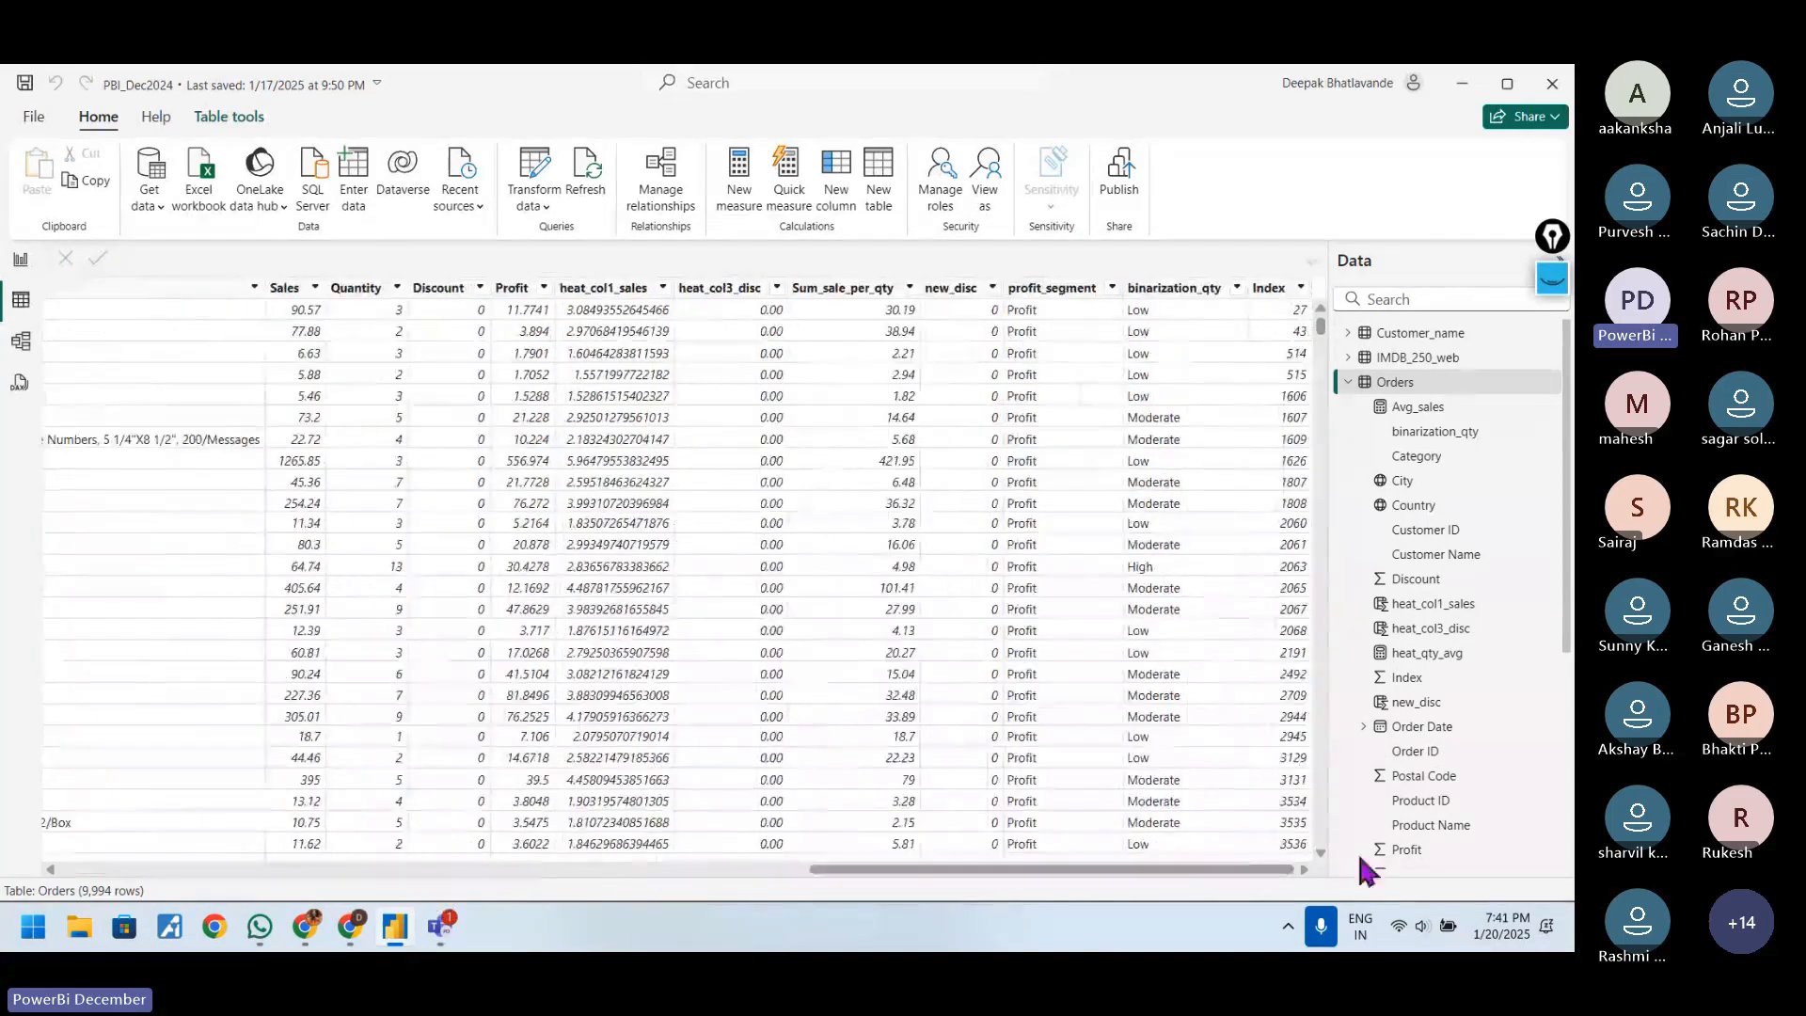
right_click(1281, 288)
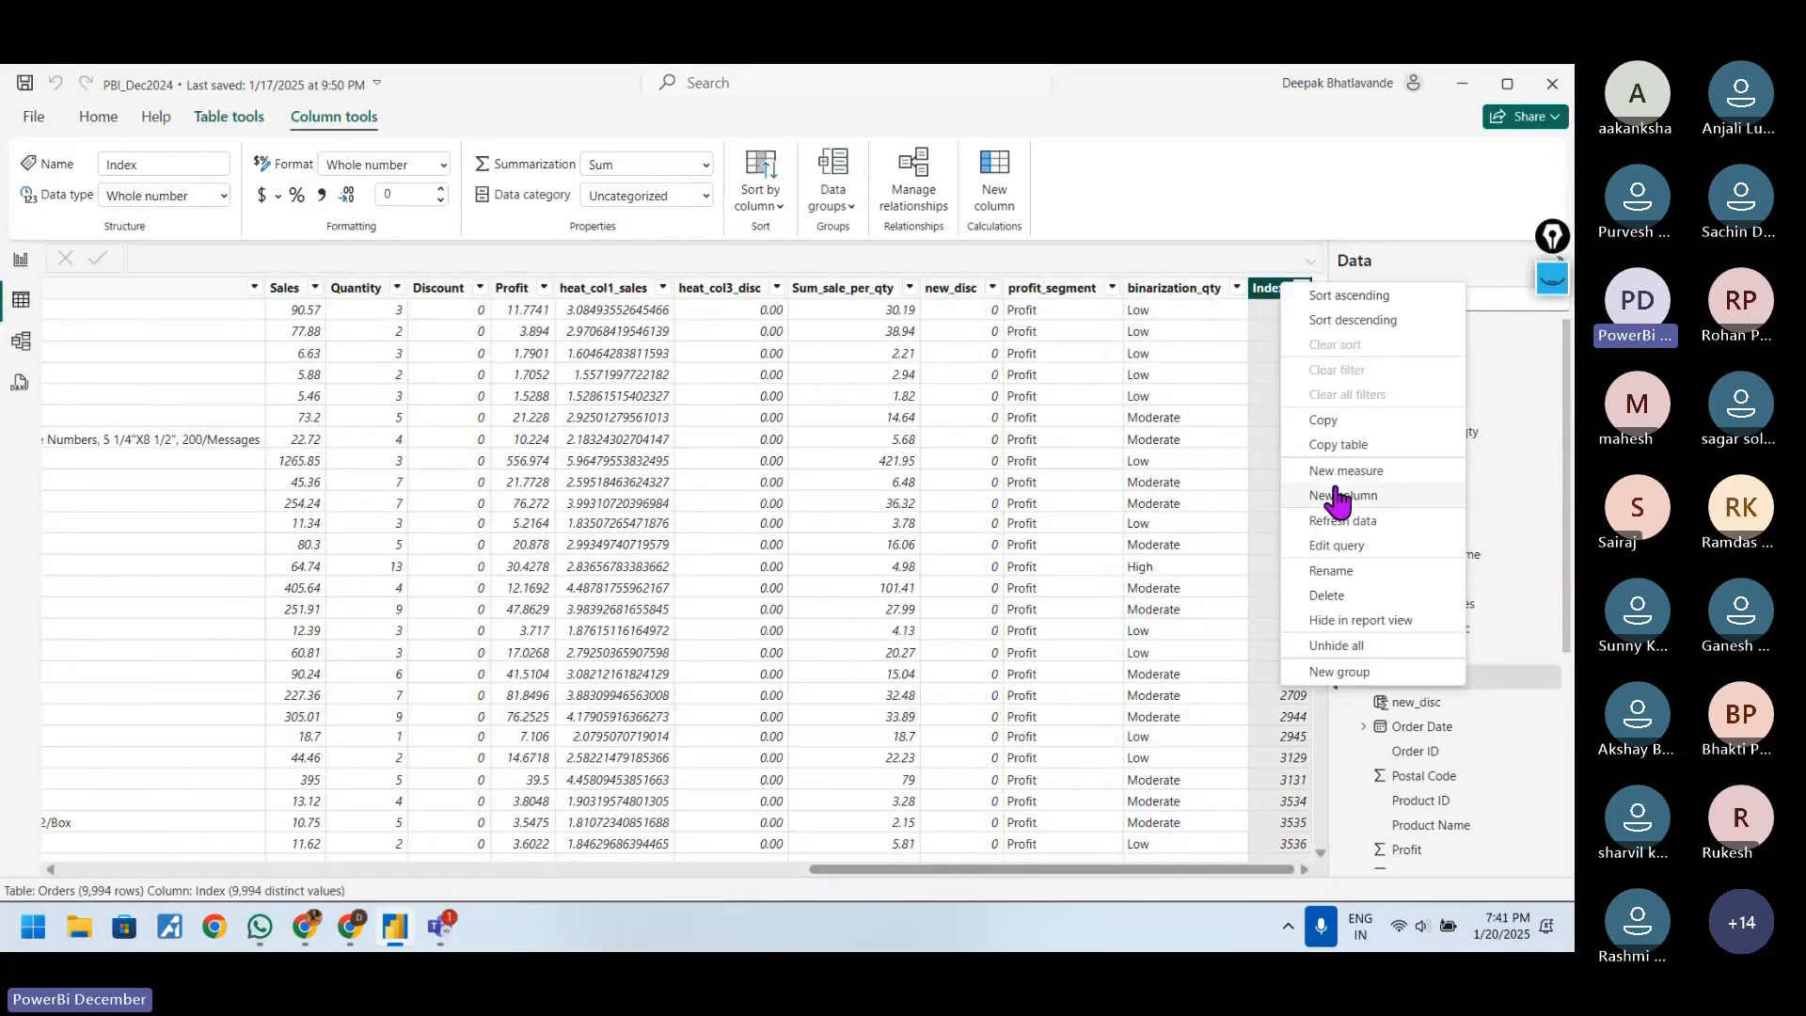
left_click(1326, 596)
key("Return")
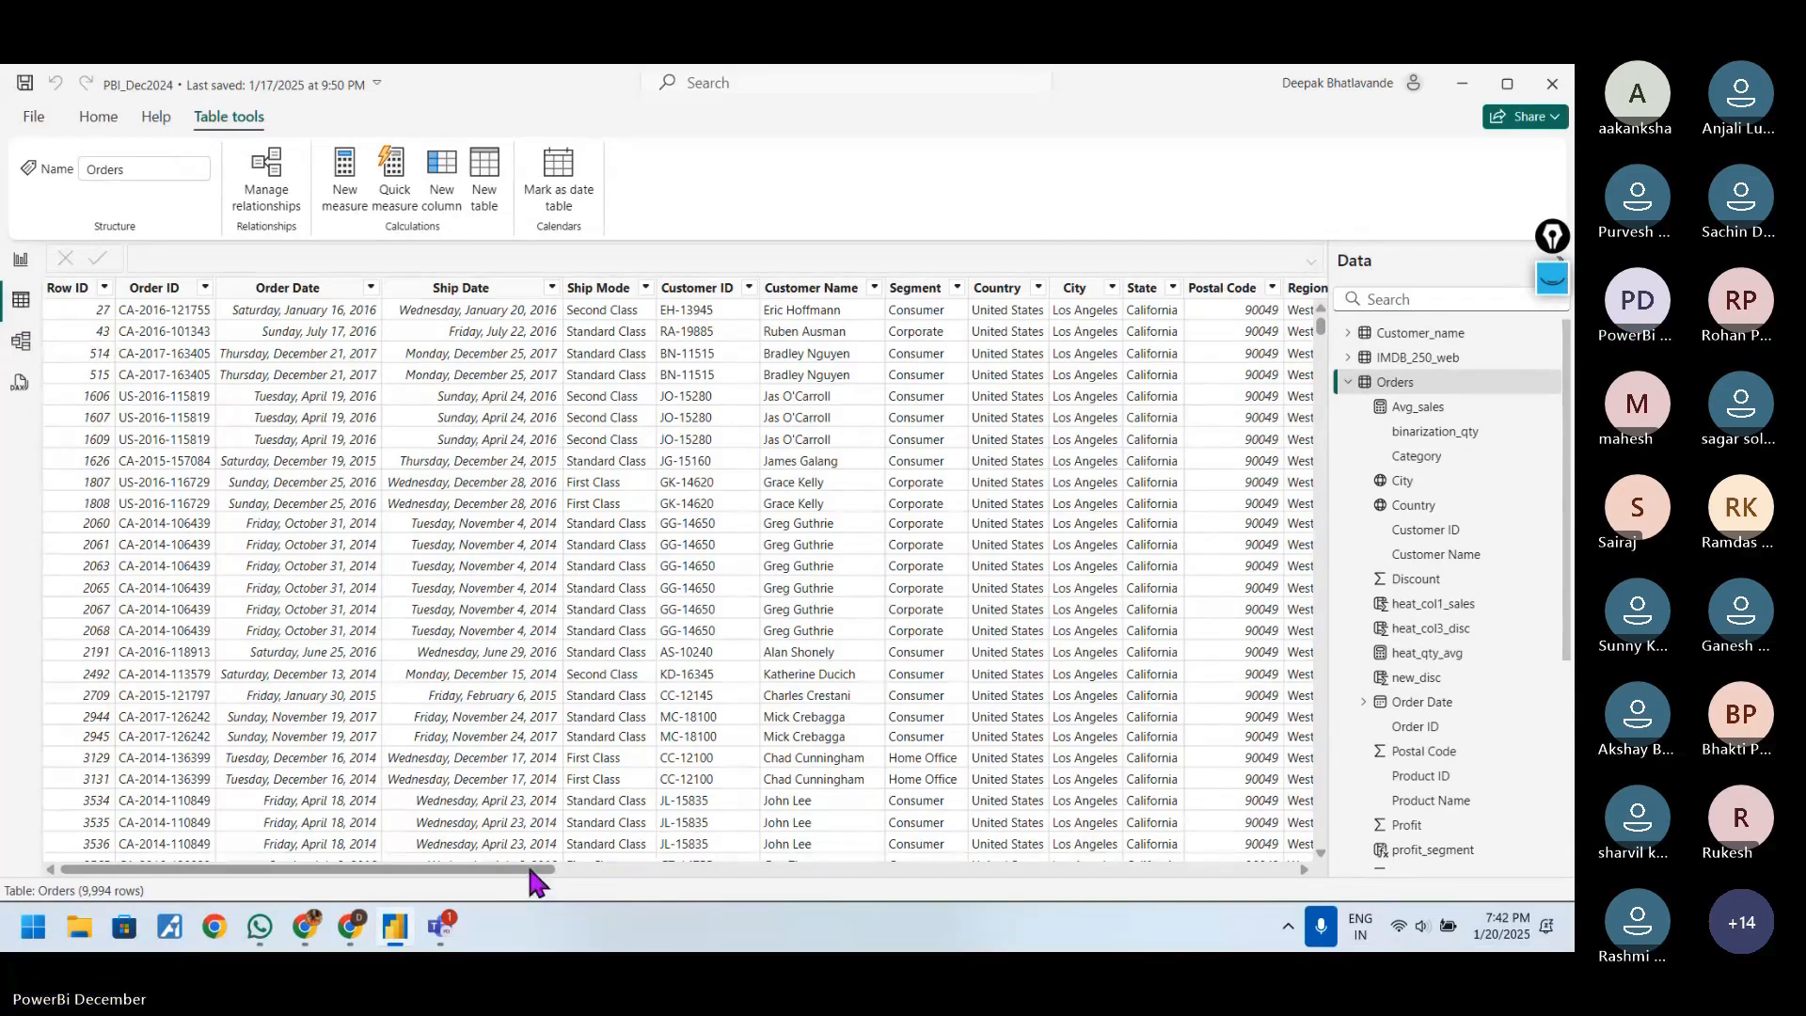
- Start a new calculated column in the Orders table and name it log_sales in its formula
left_click_drag(532, 868, 1196, 885)
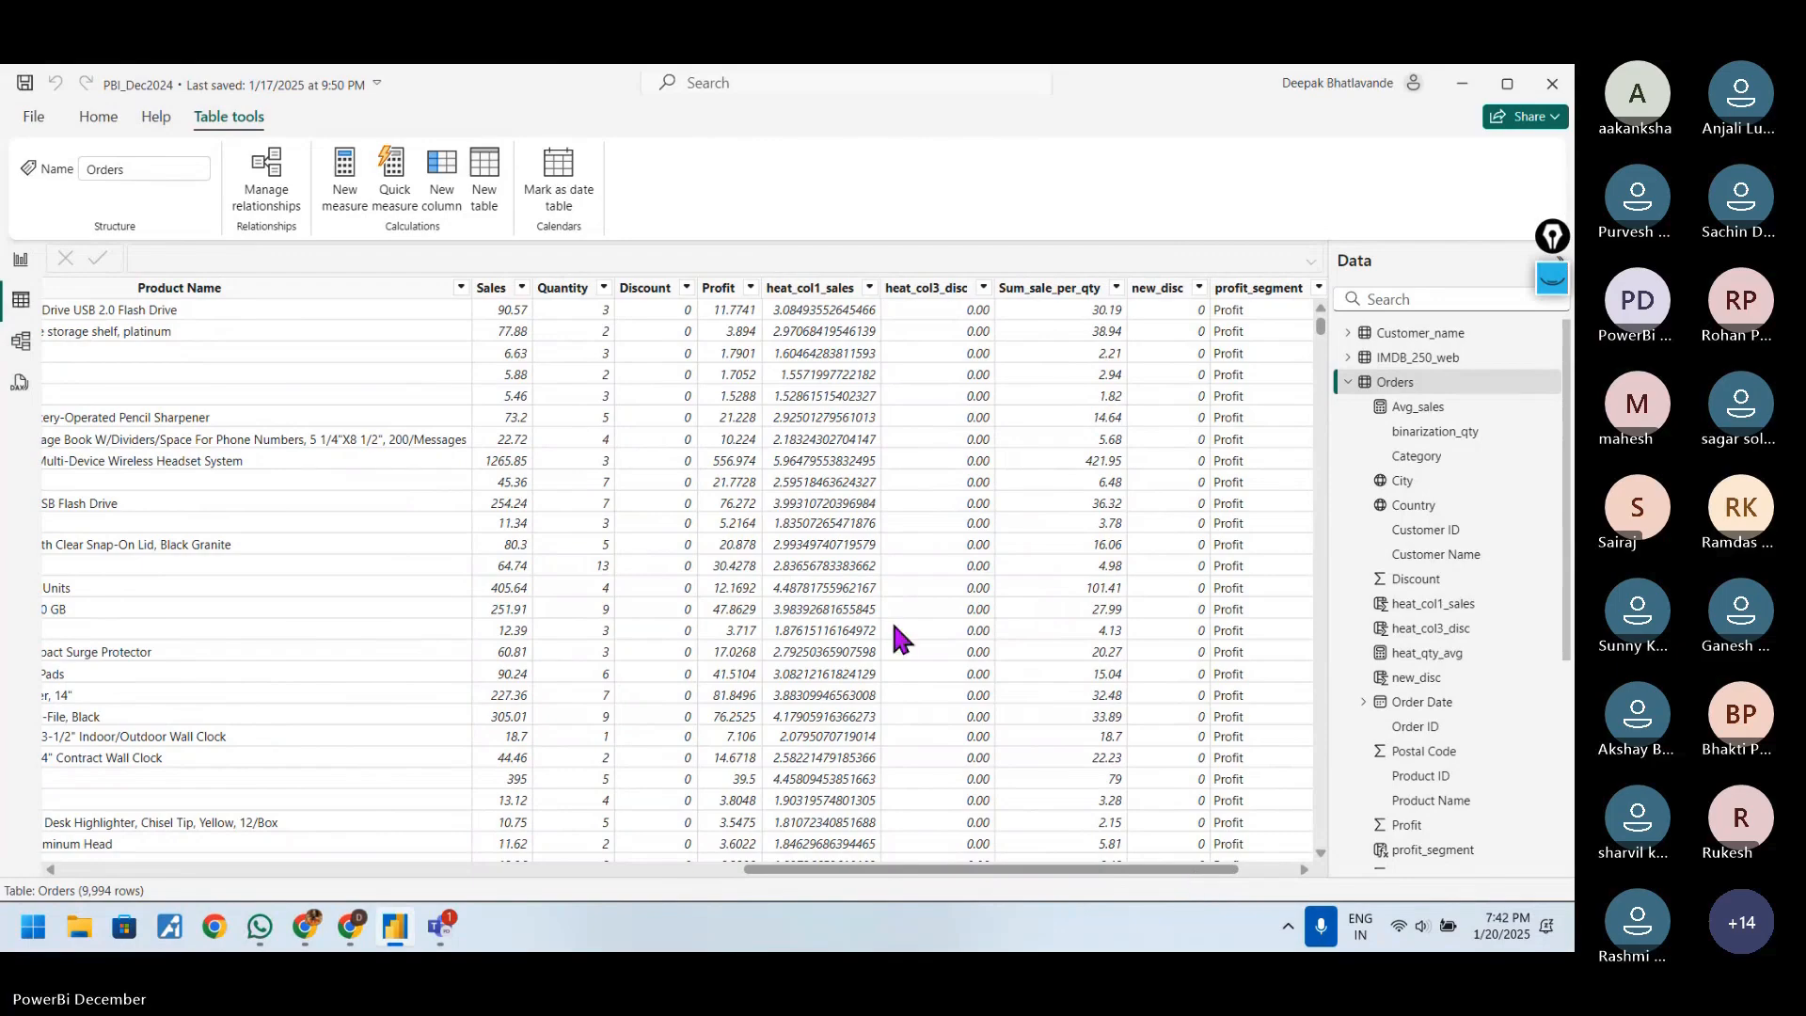
left_click(495, 299)
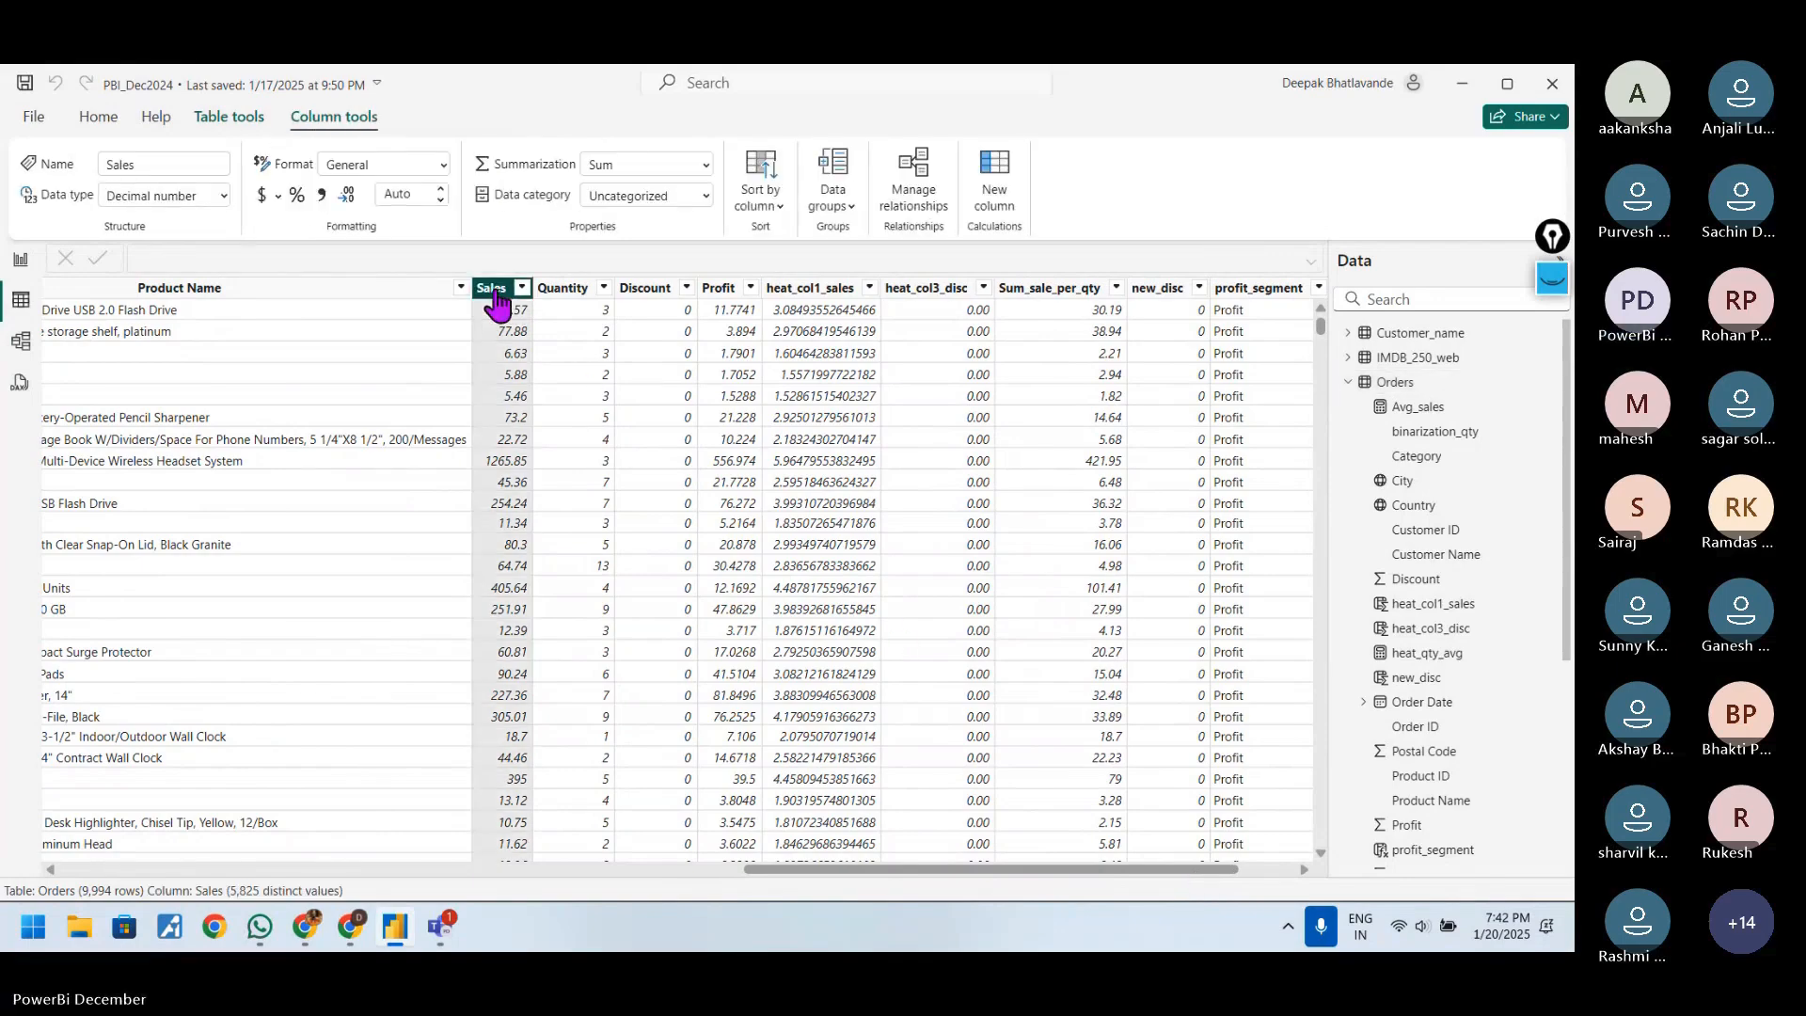
right_click(495, 295)
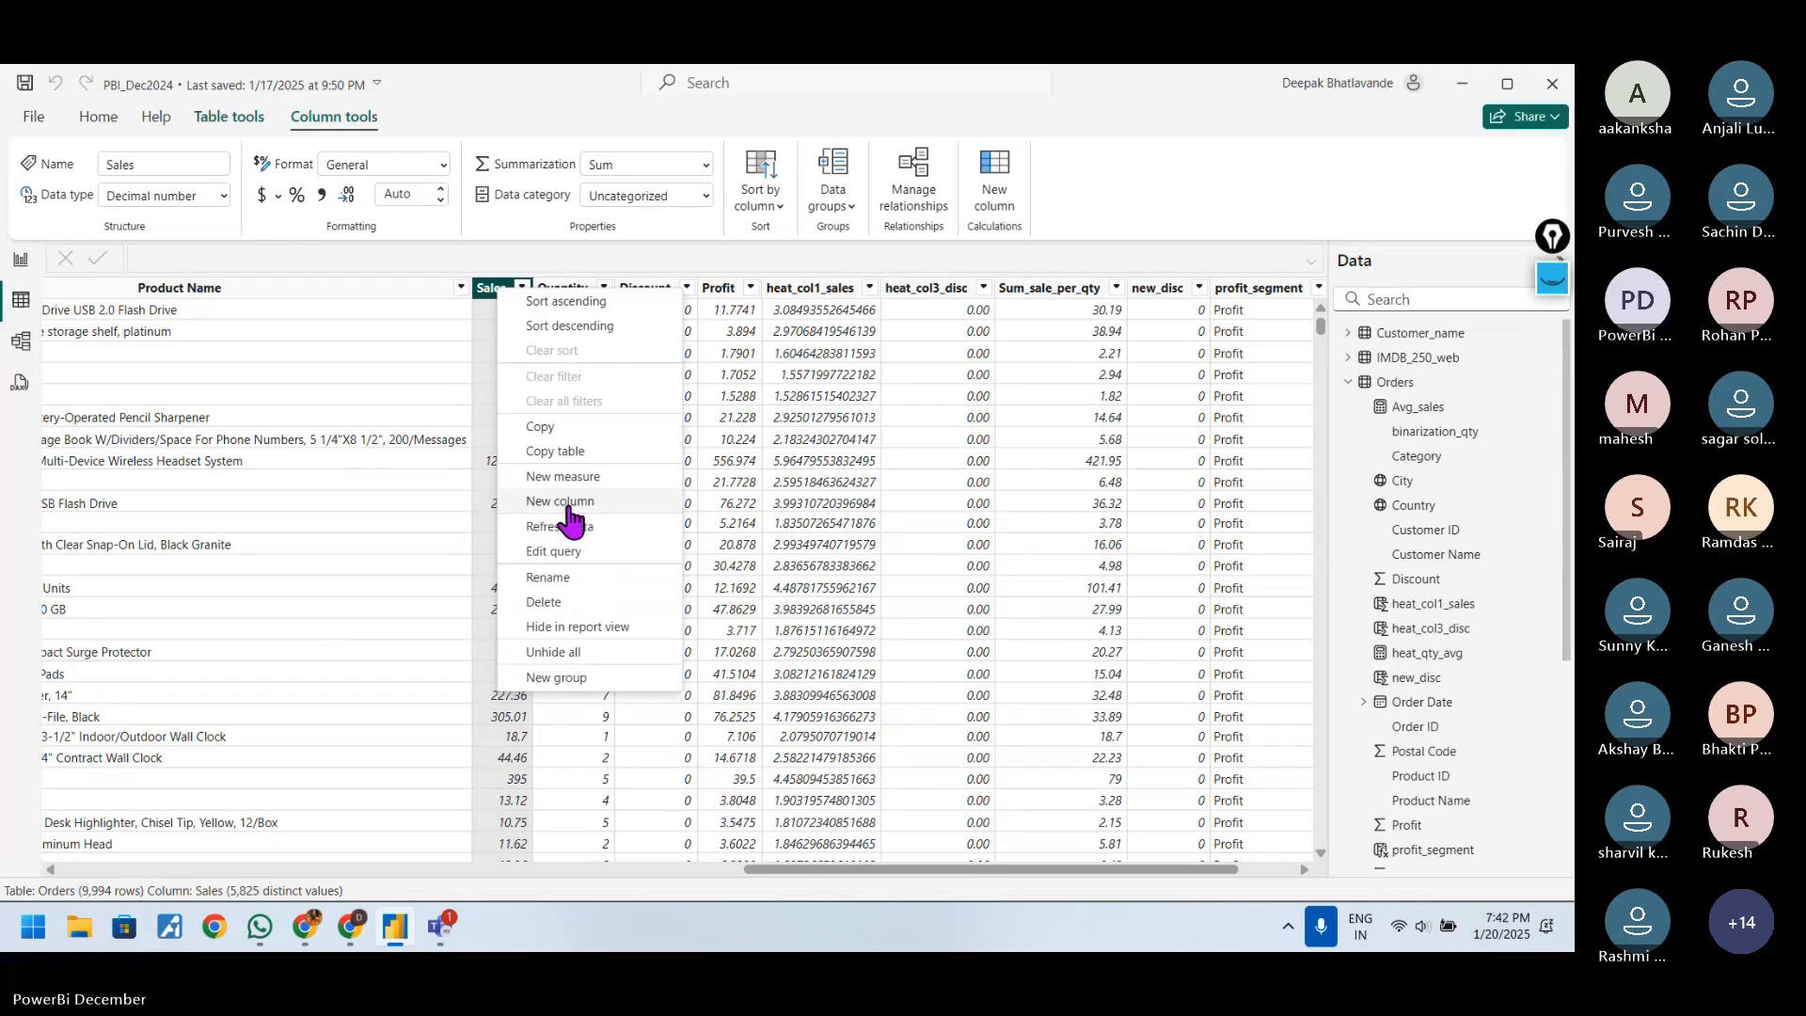
key("Escape")
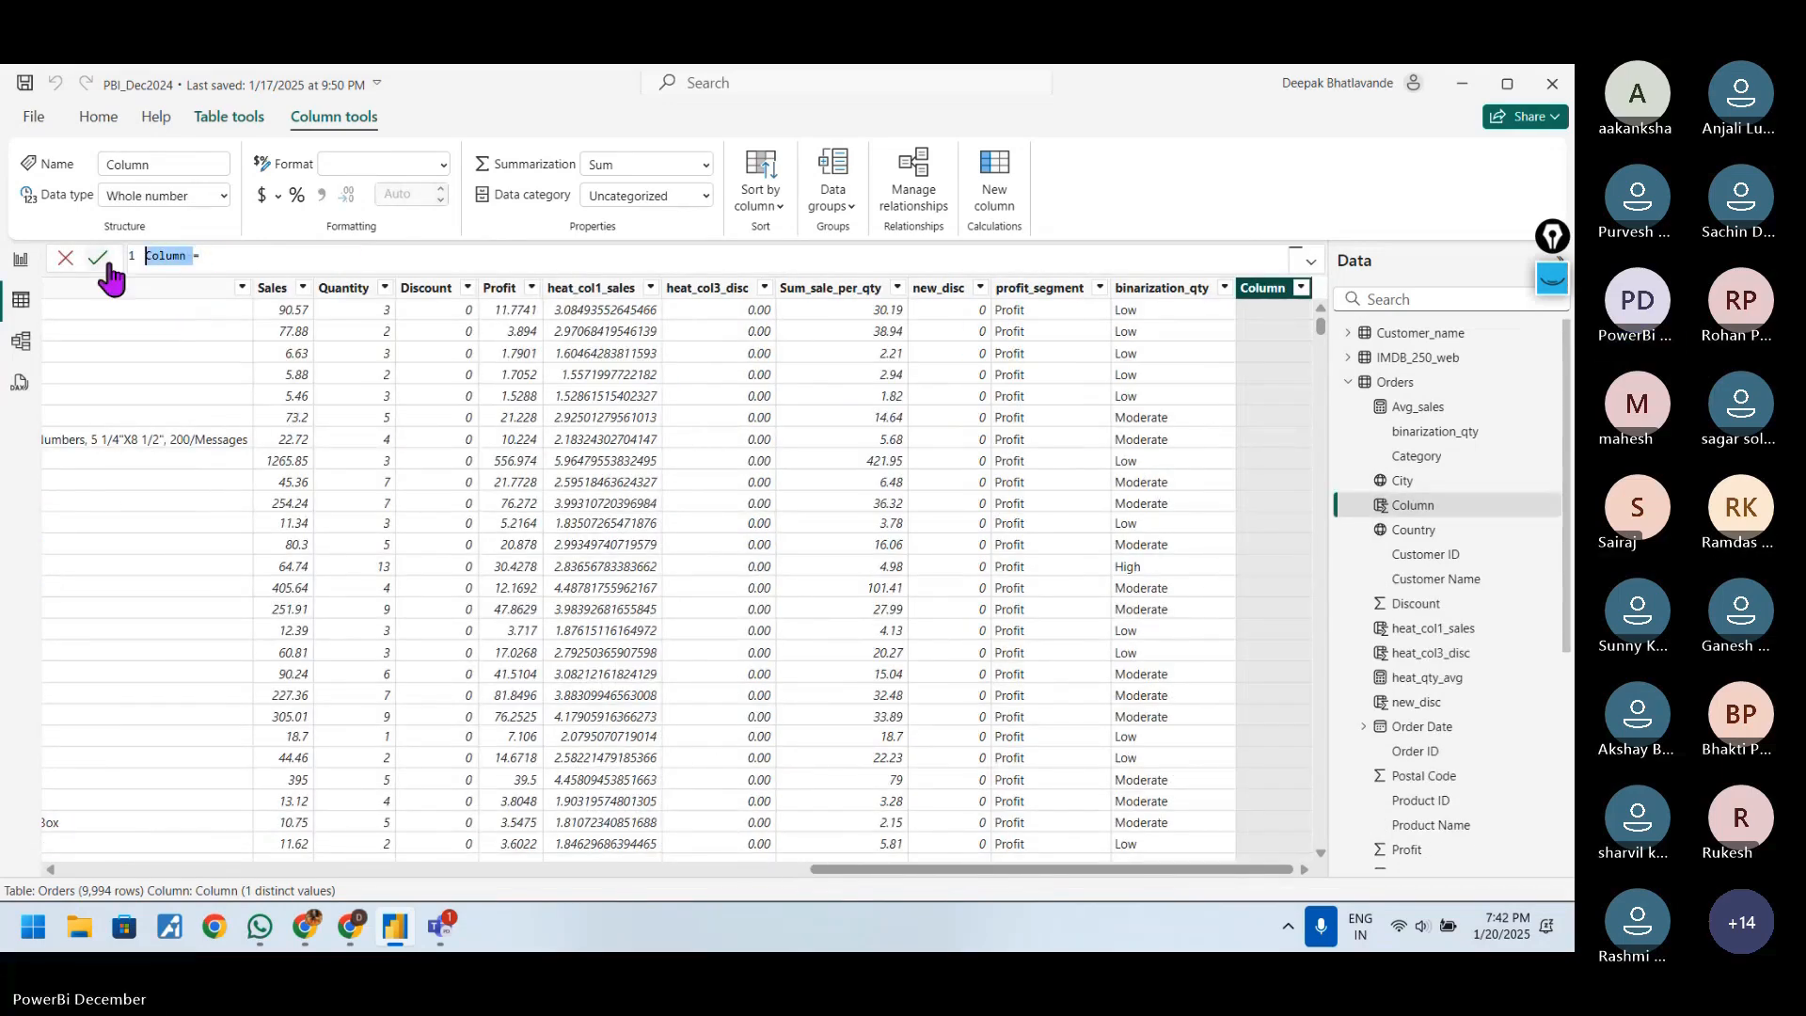
key("BackSpace")
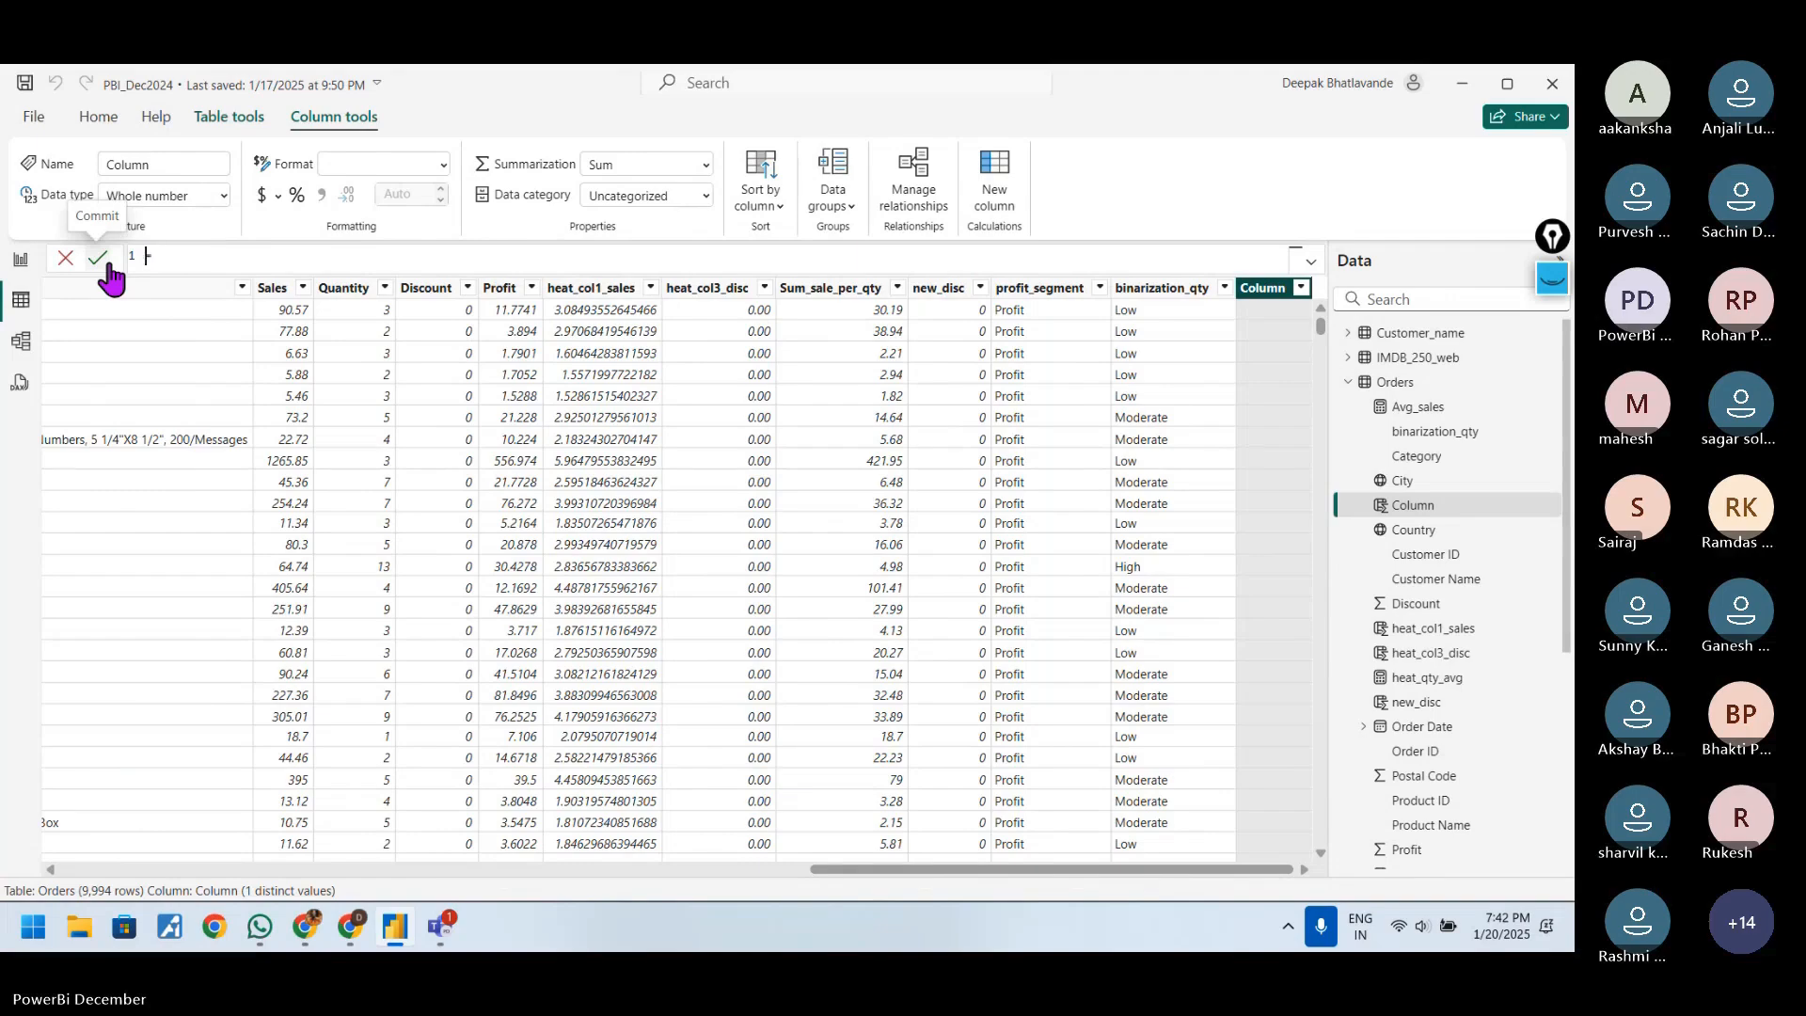
type("log")
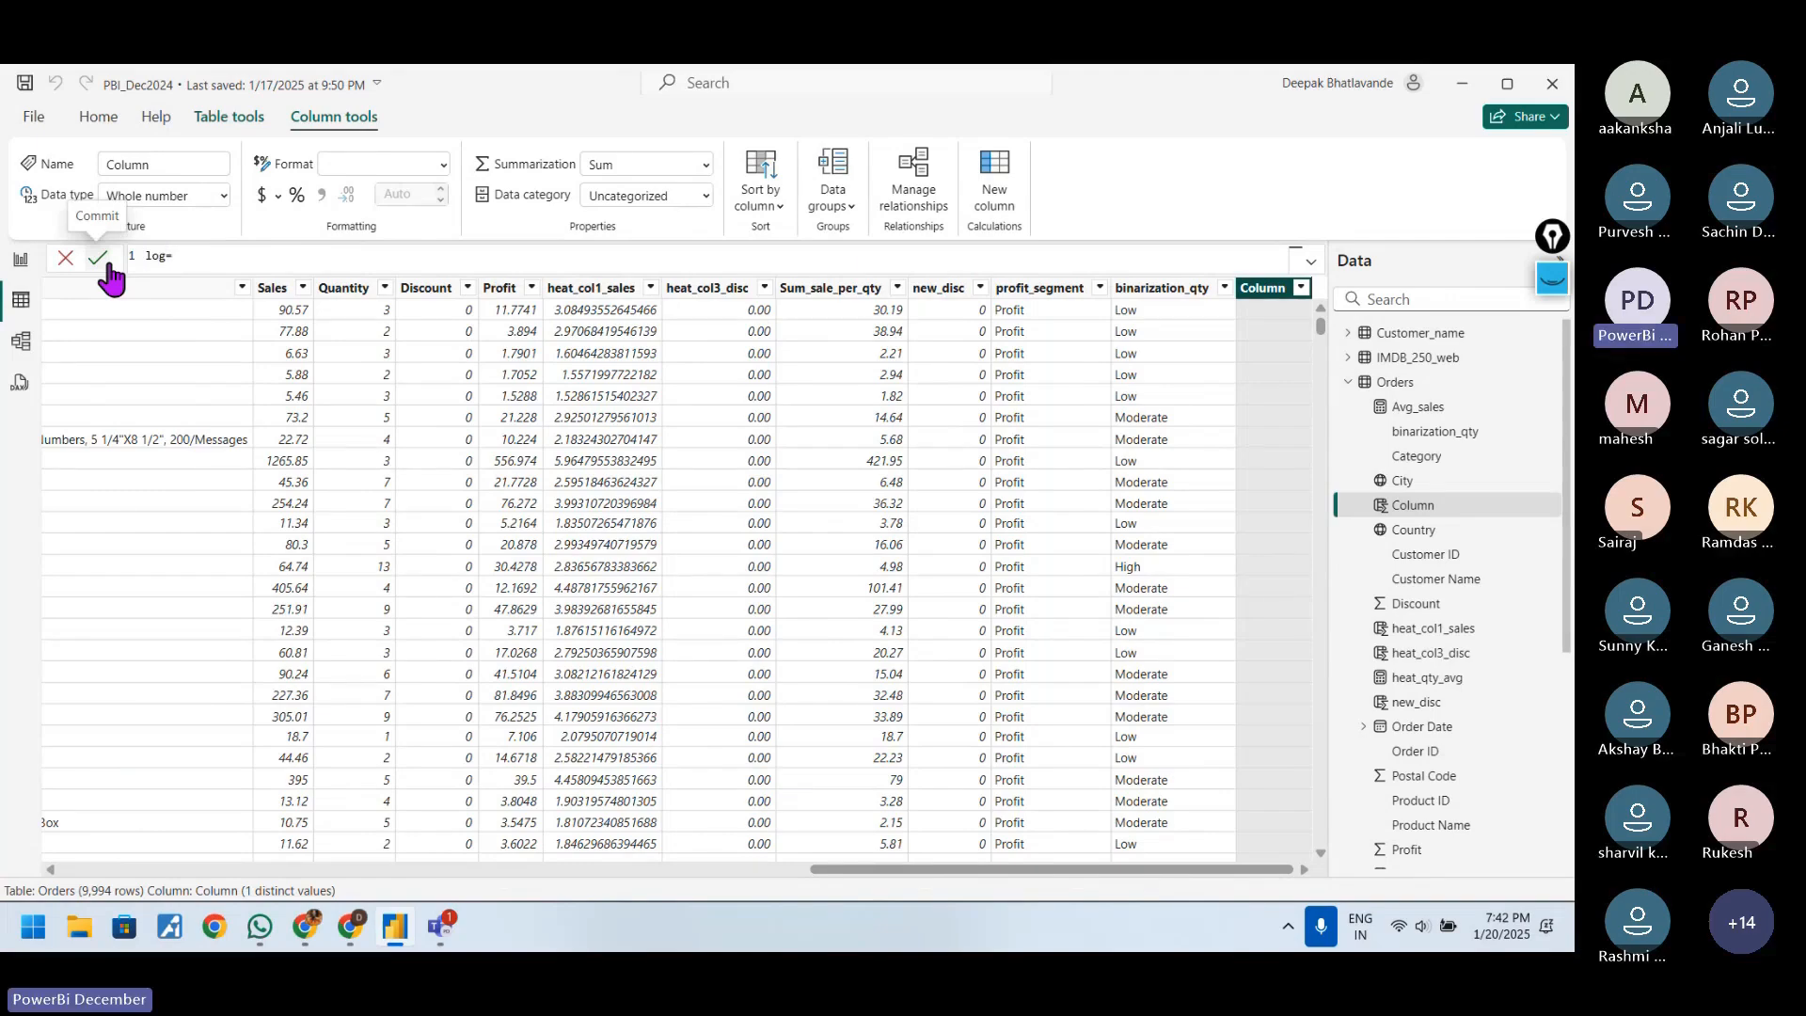
type("_sales")
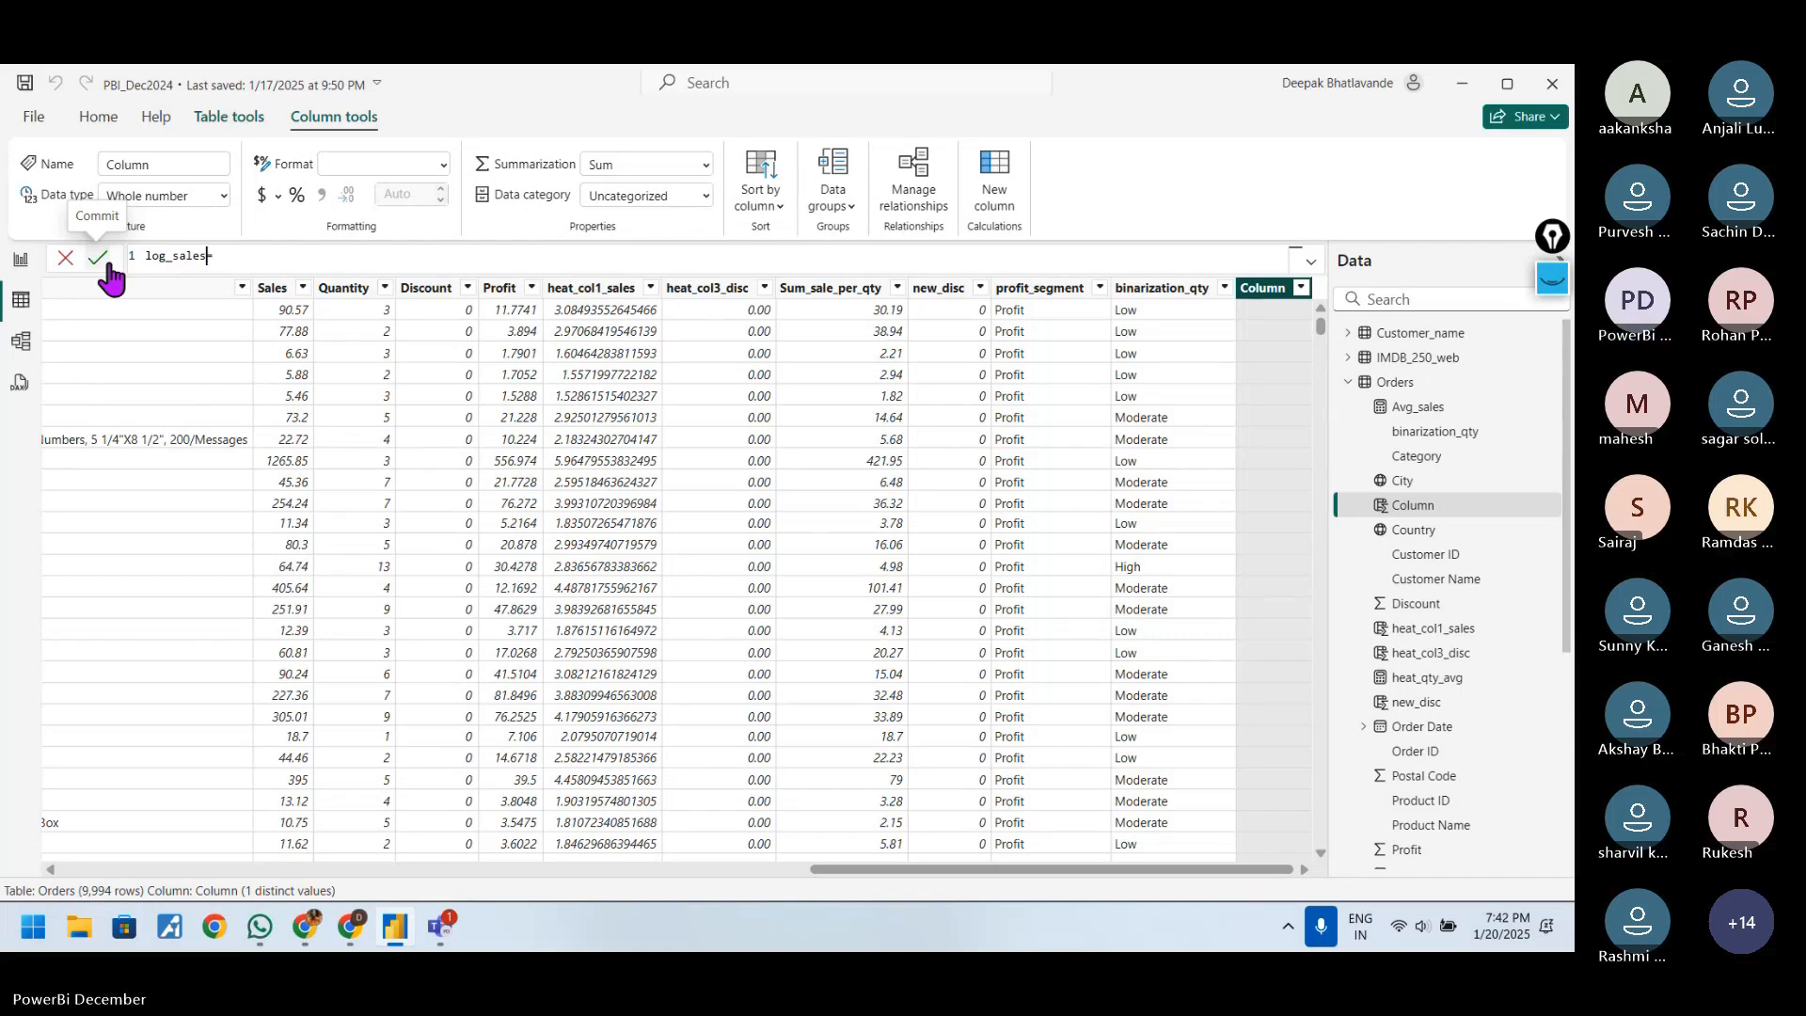
scroll(169, 268, "up", 5)
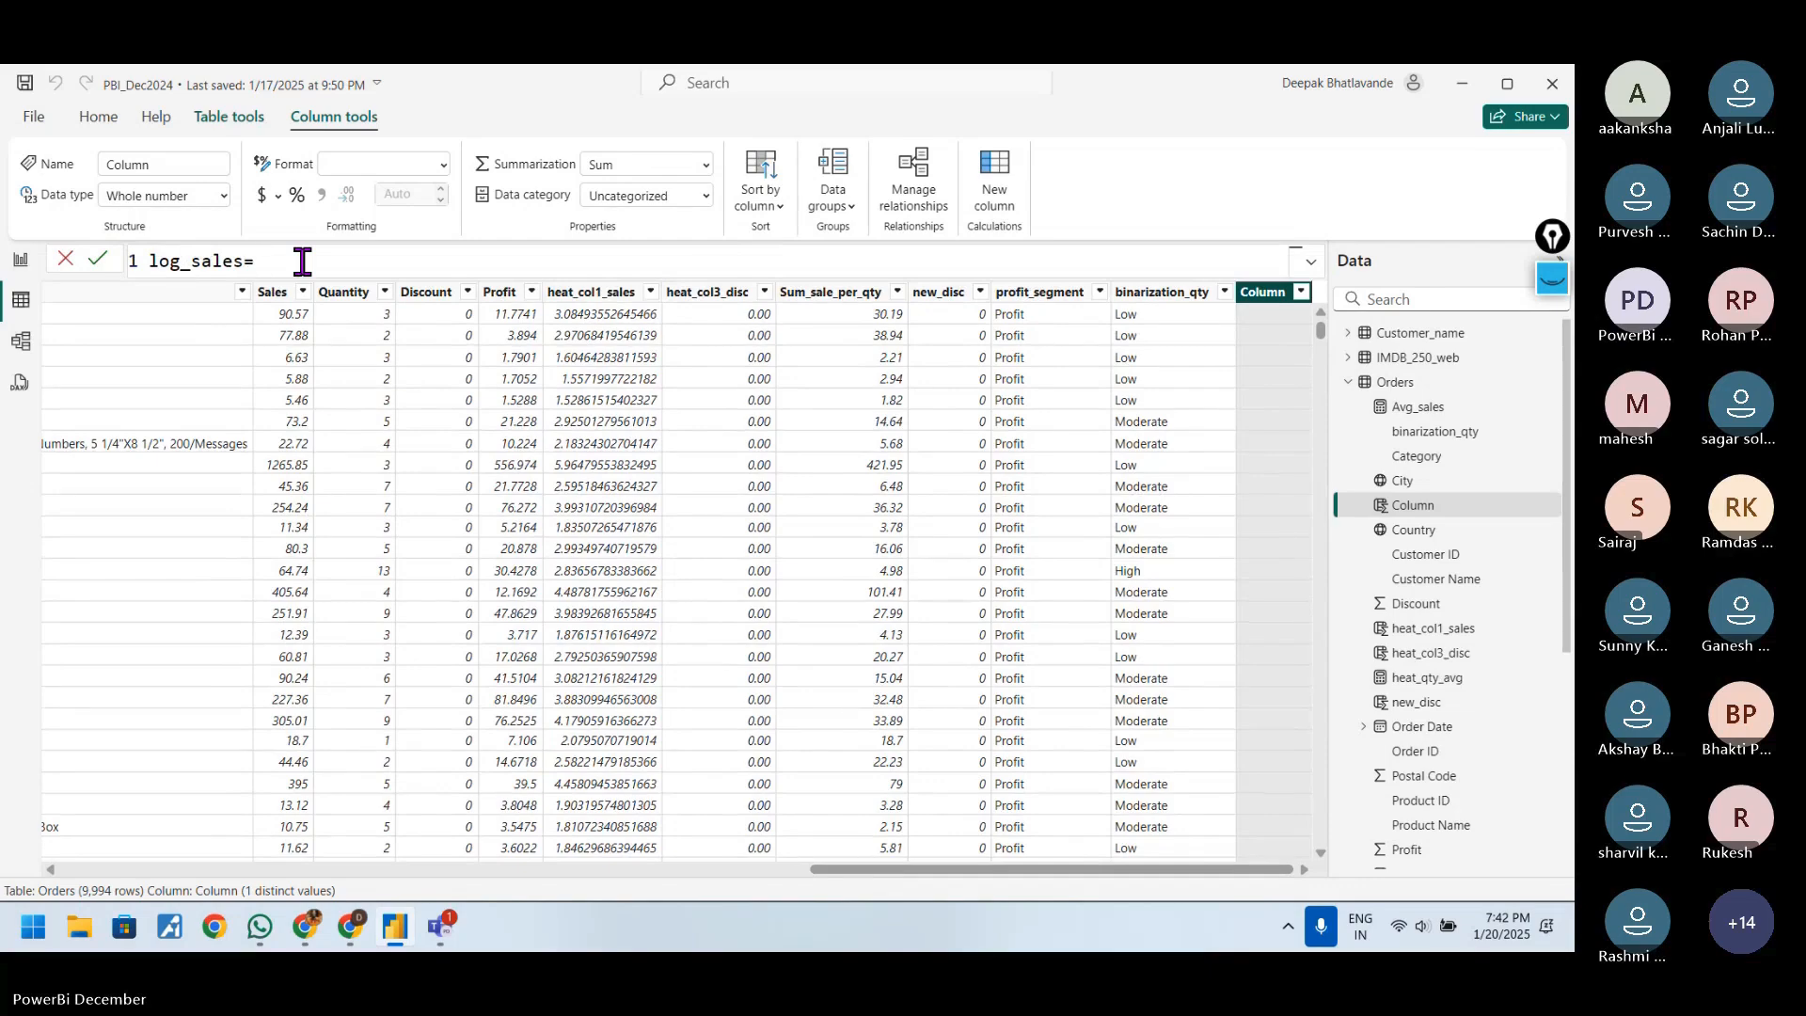
- Define log_sales as LOG(Orders[Sales],2) and commit the formula
left_click(243, 266)
left_click(315, 267)
type("log")
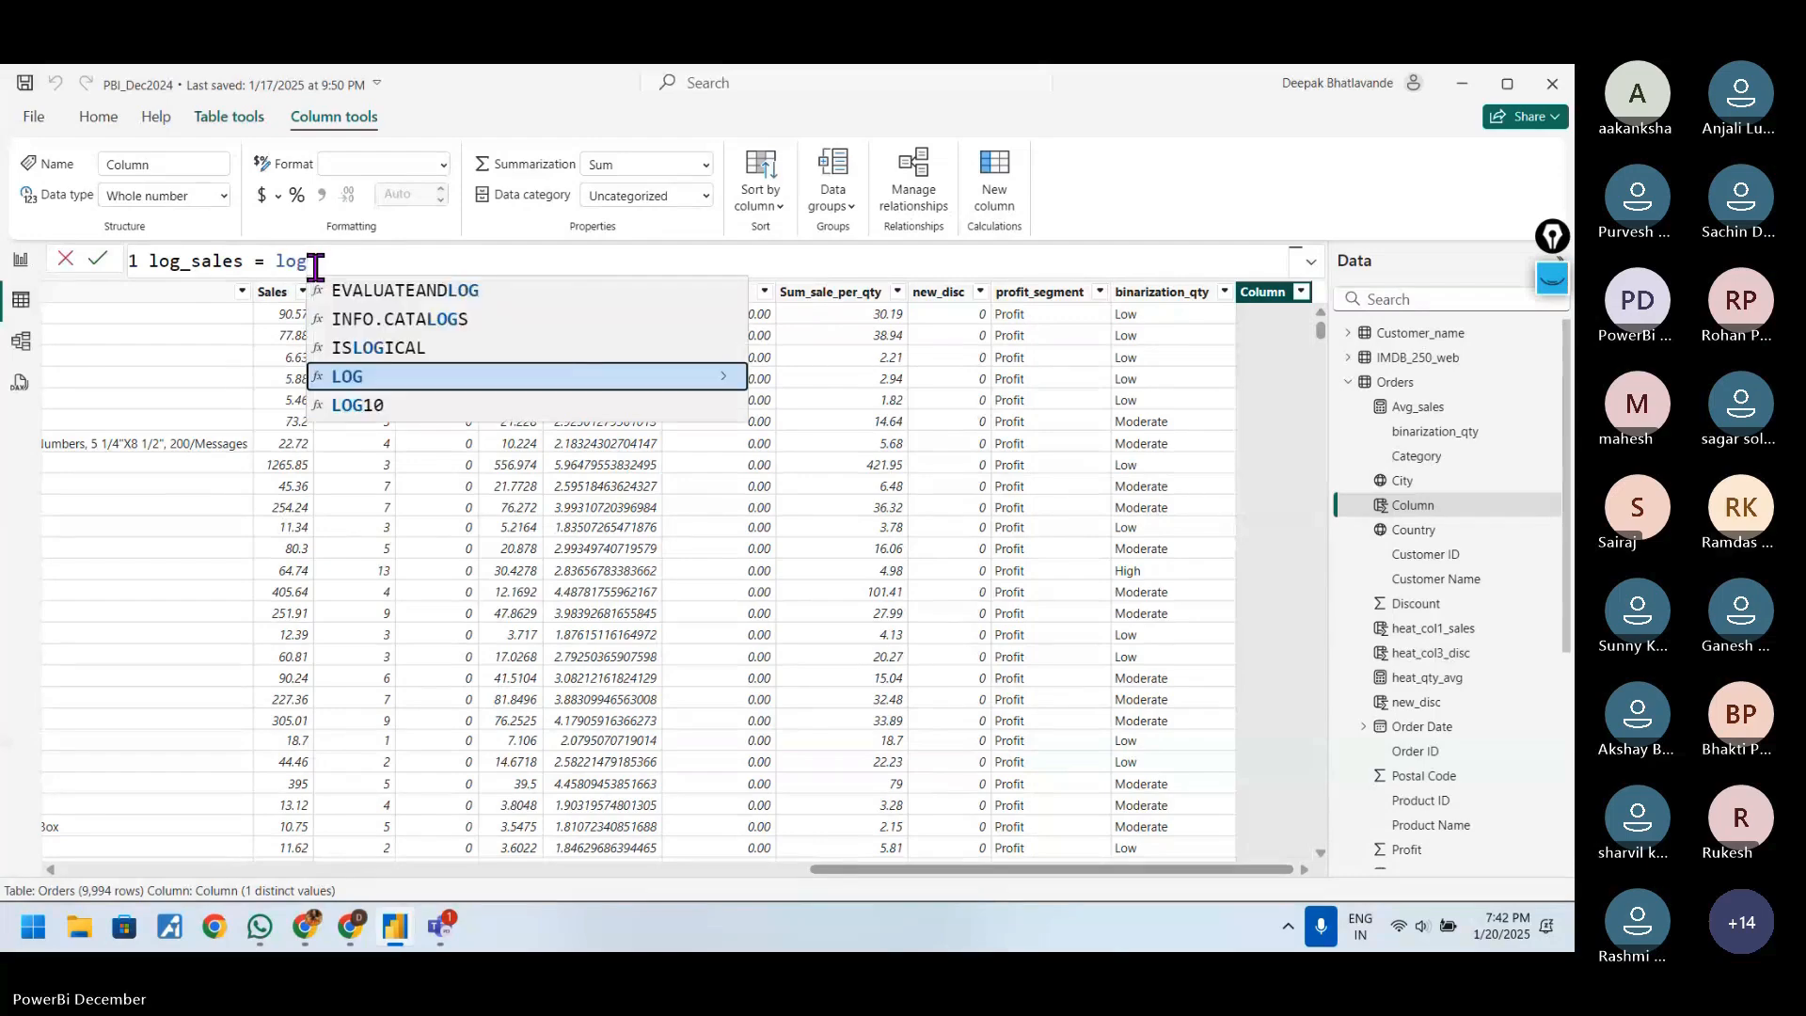
key("Tab")
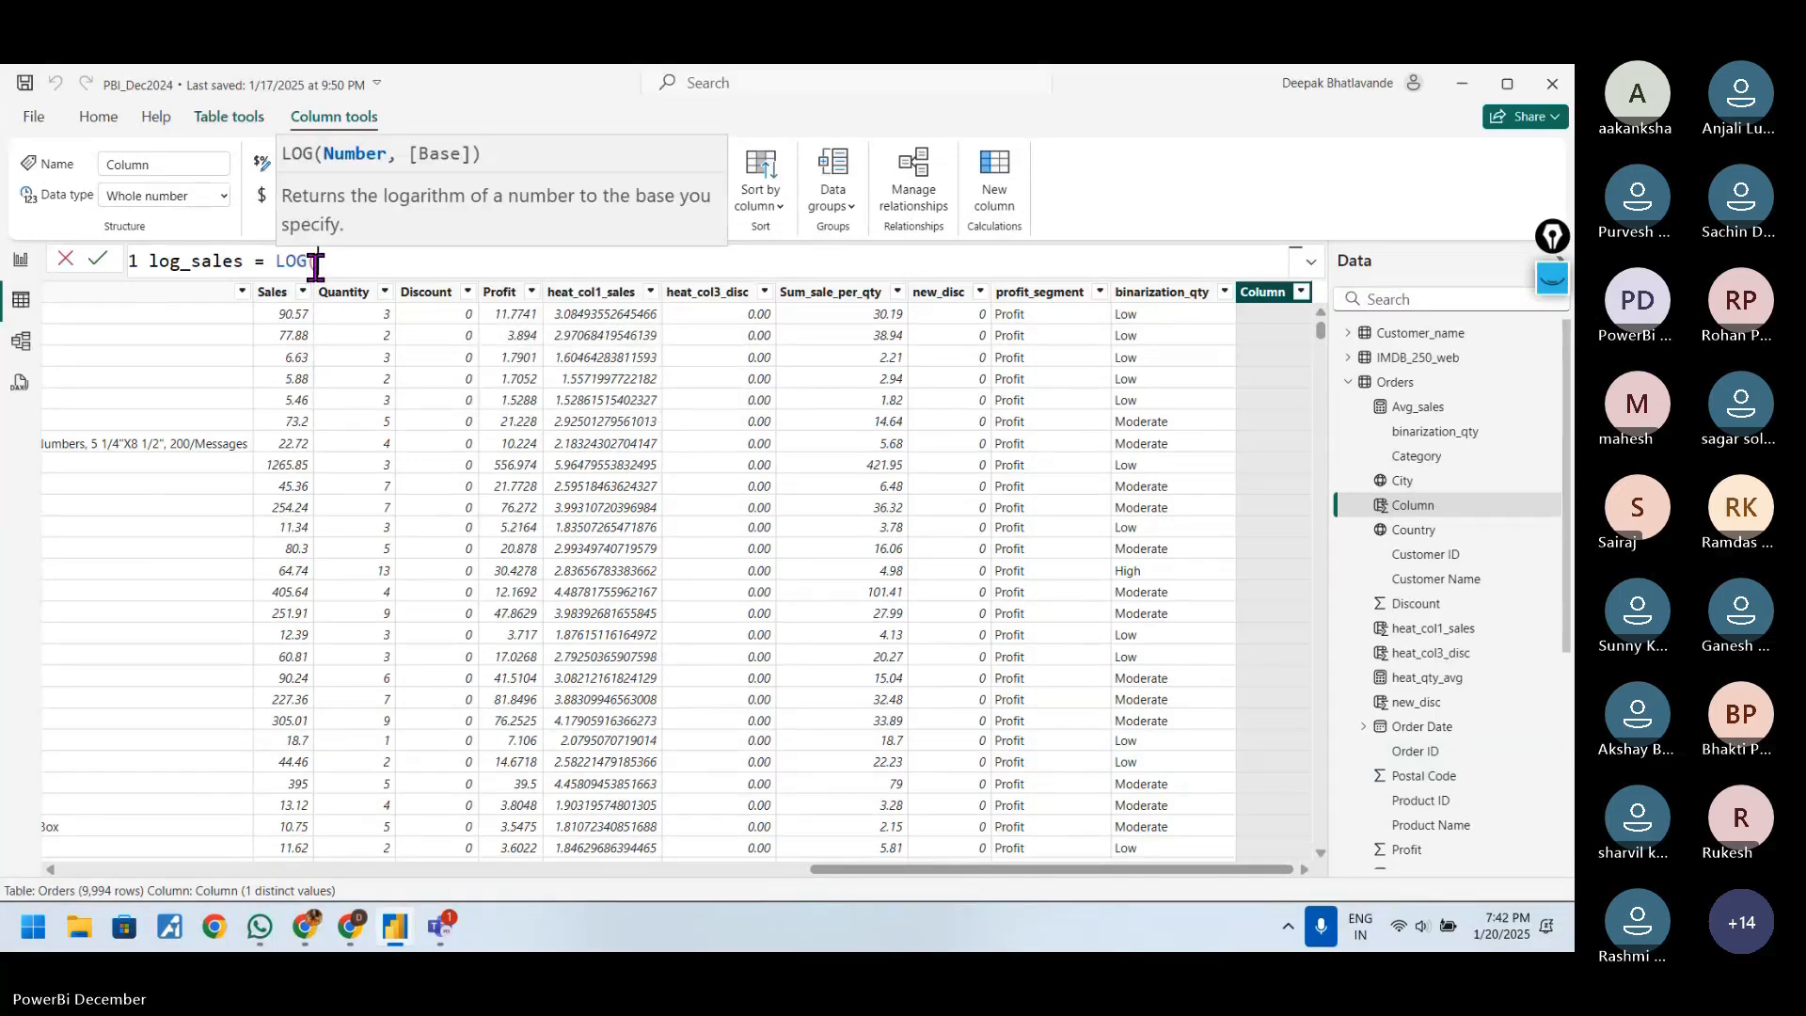
type("Orders")
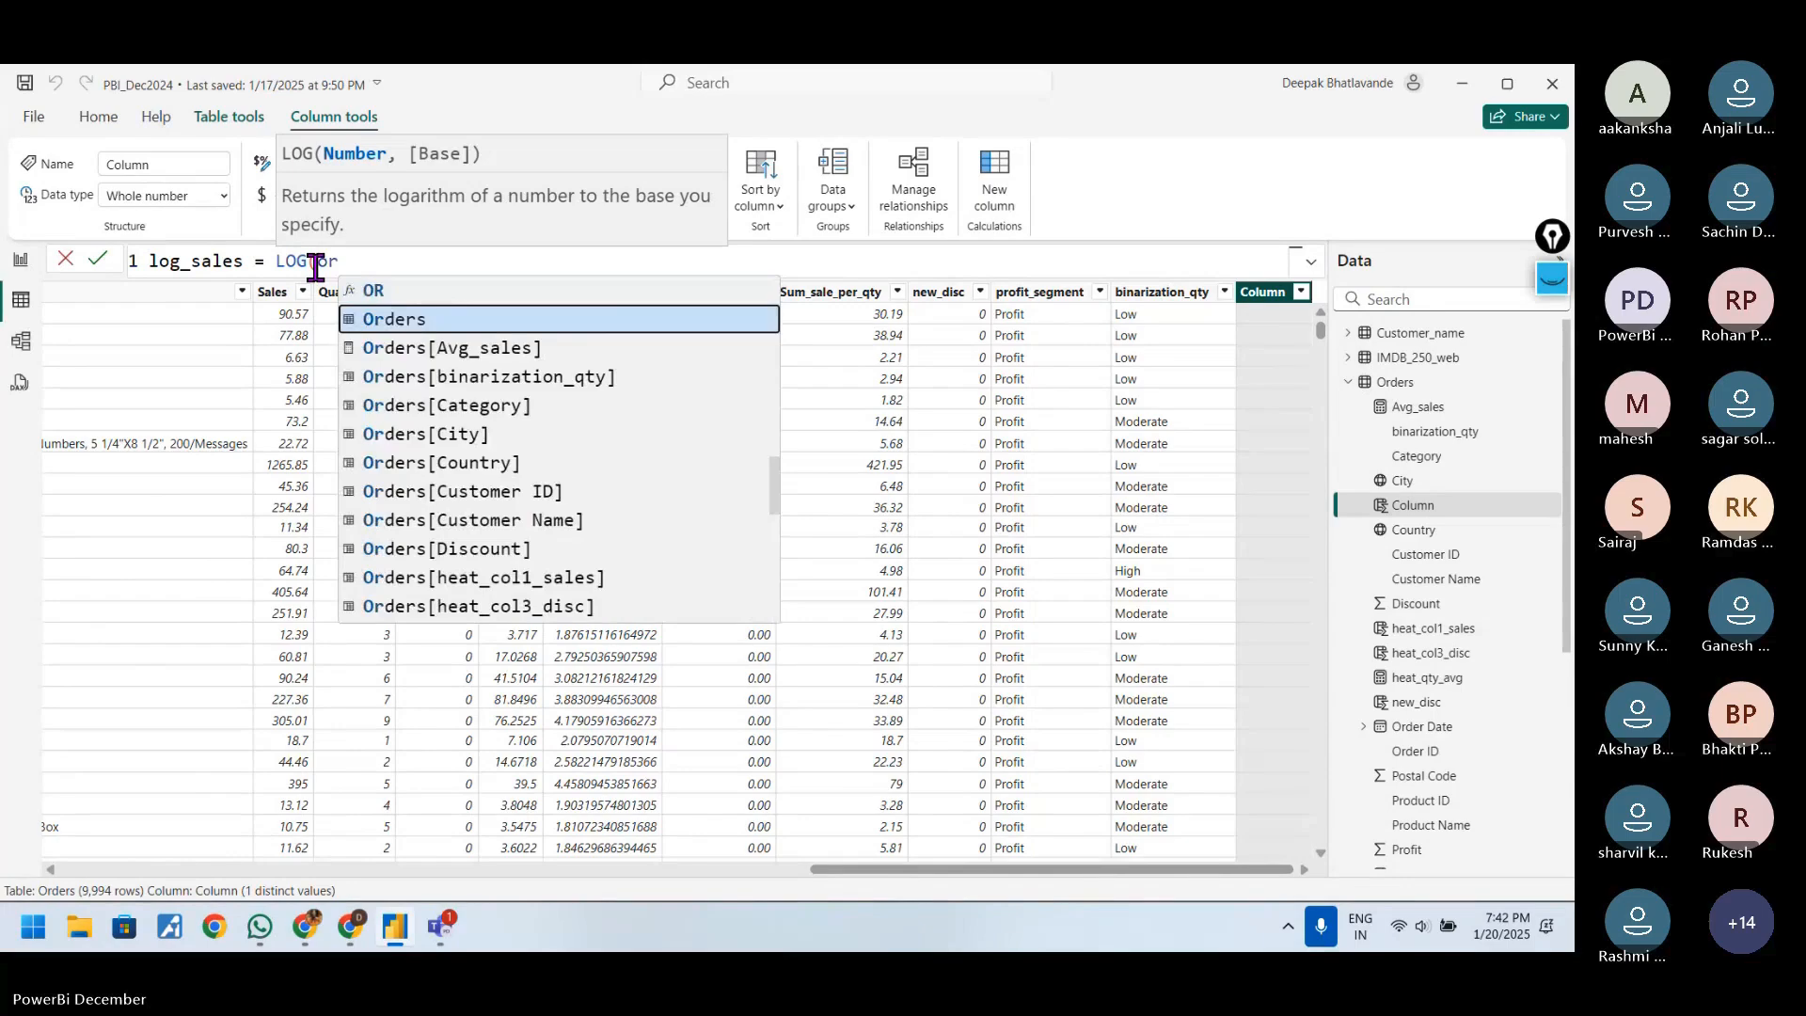
type("[s")
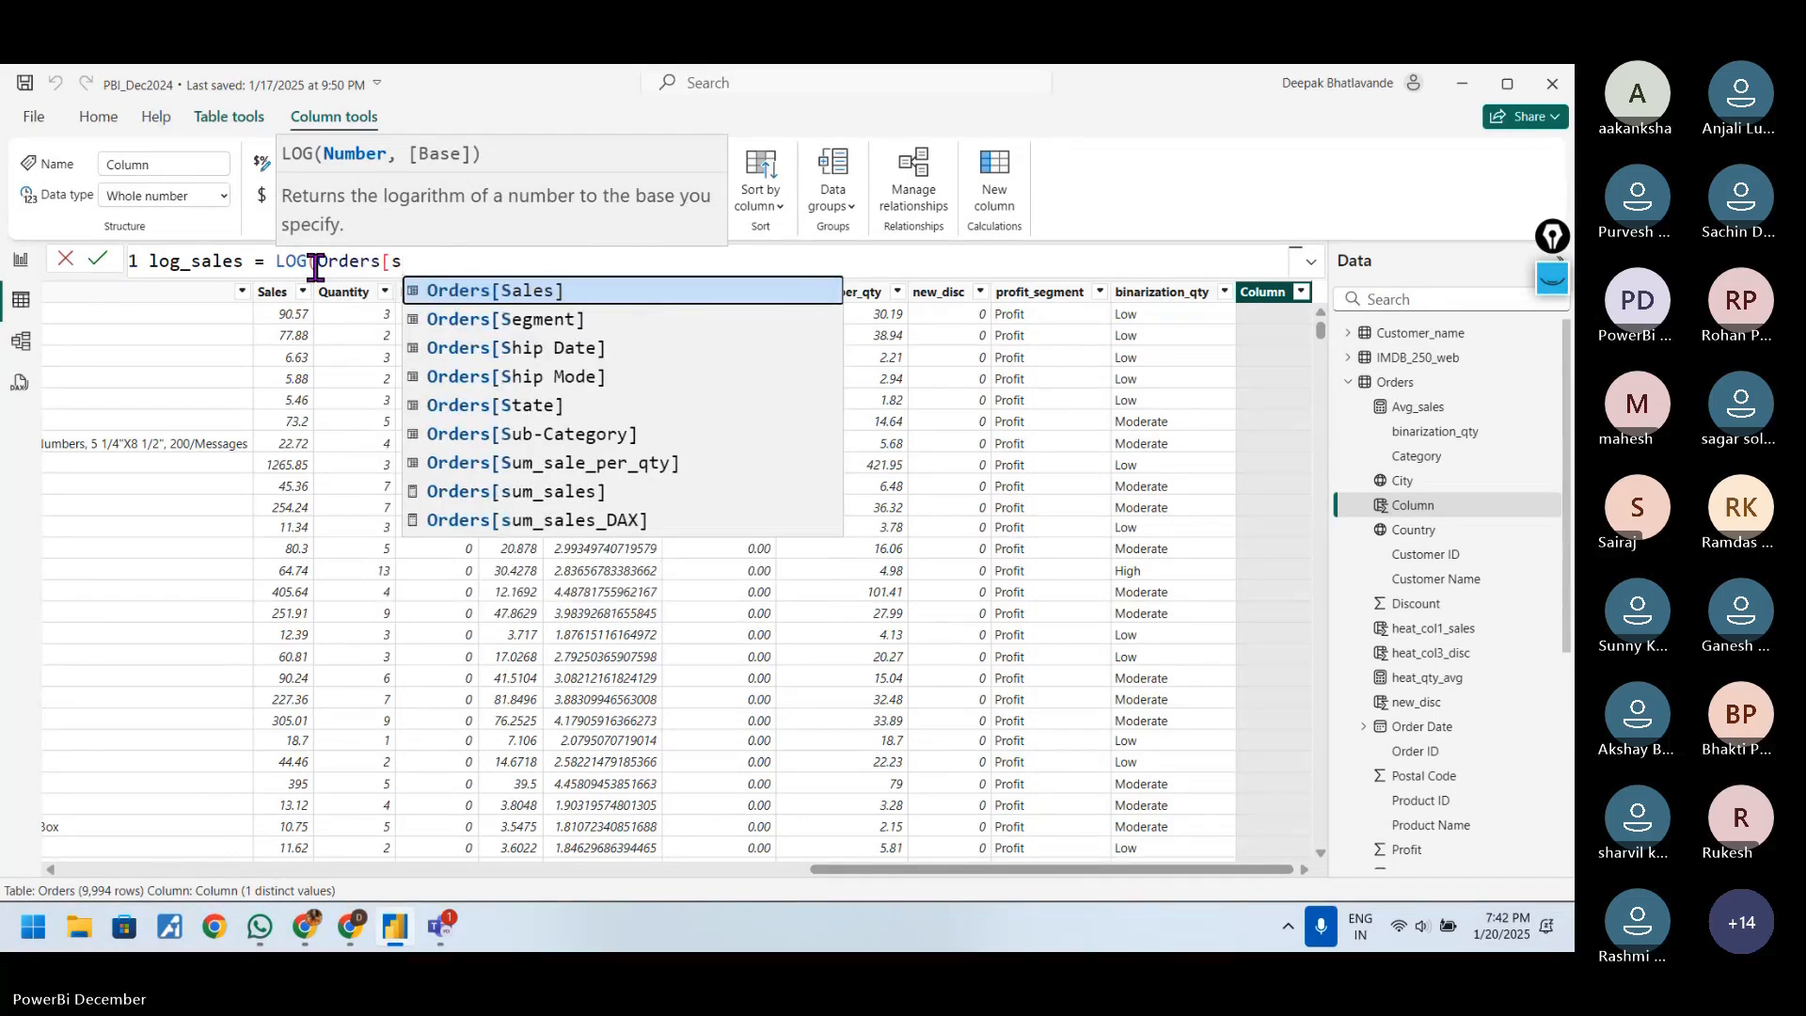
key("Tab")
type(",2)")
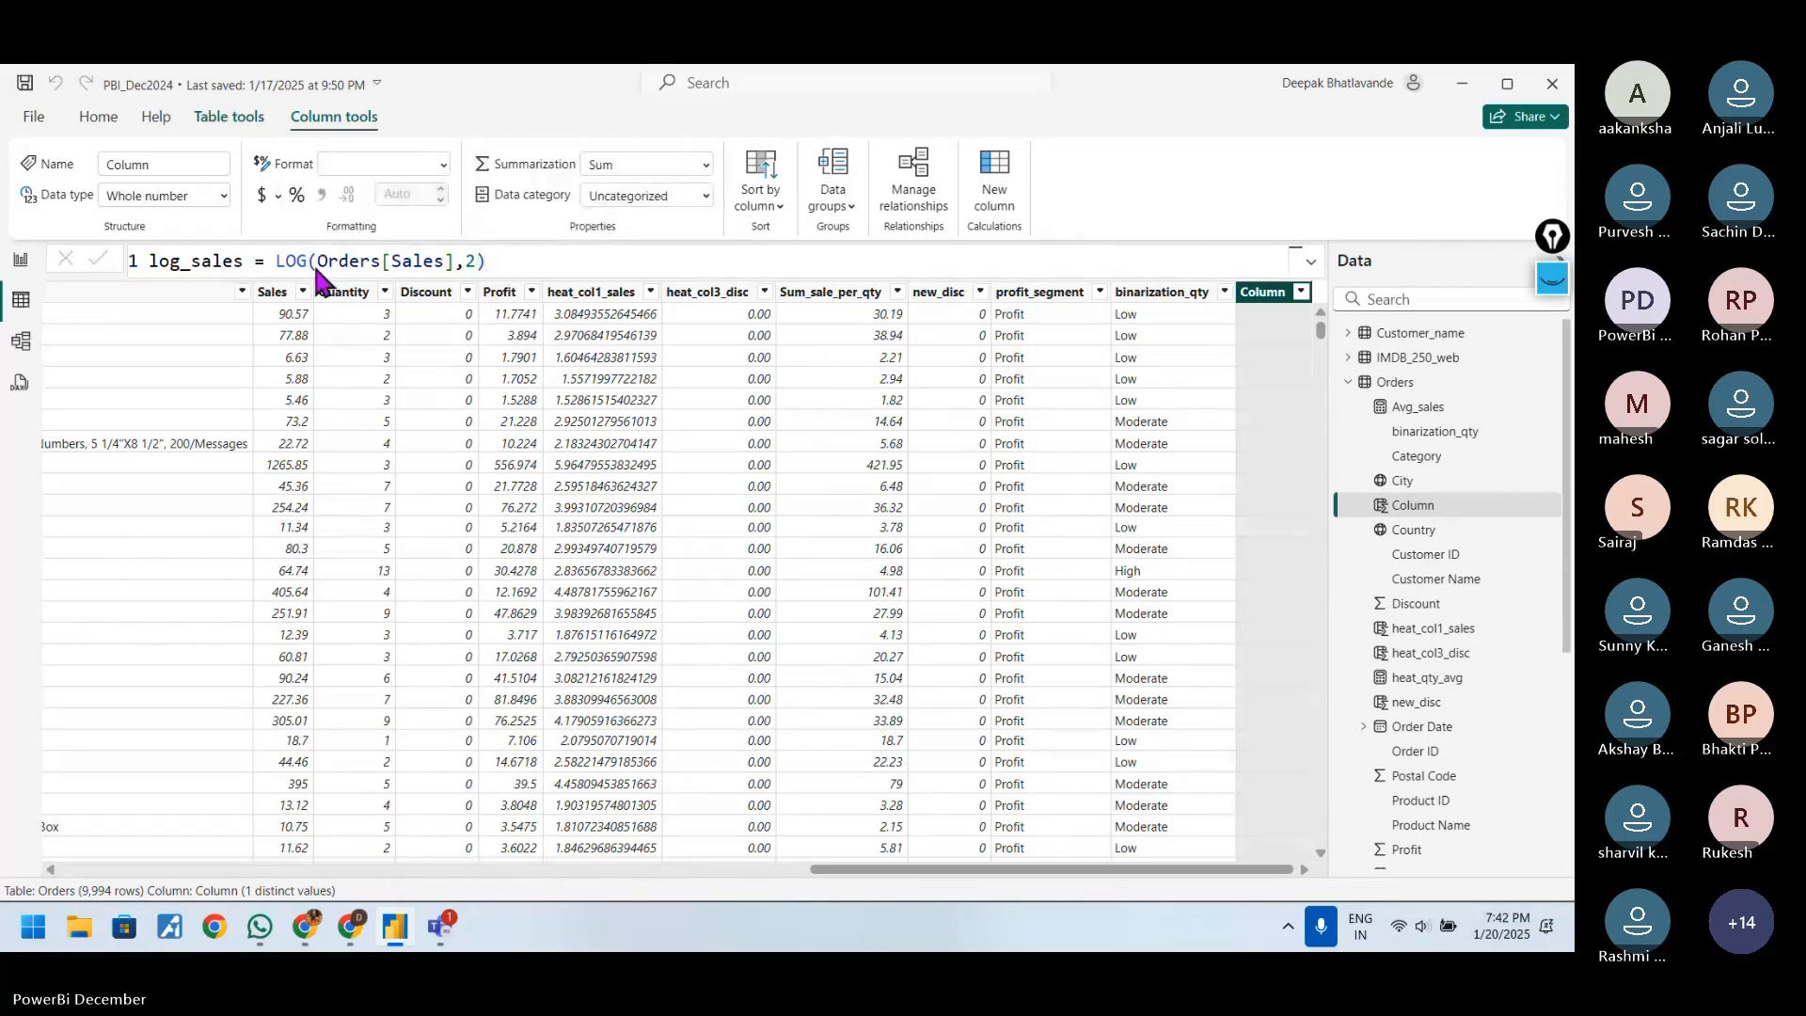
key("Return")
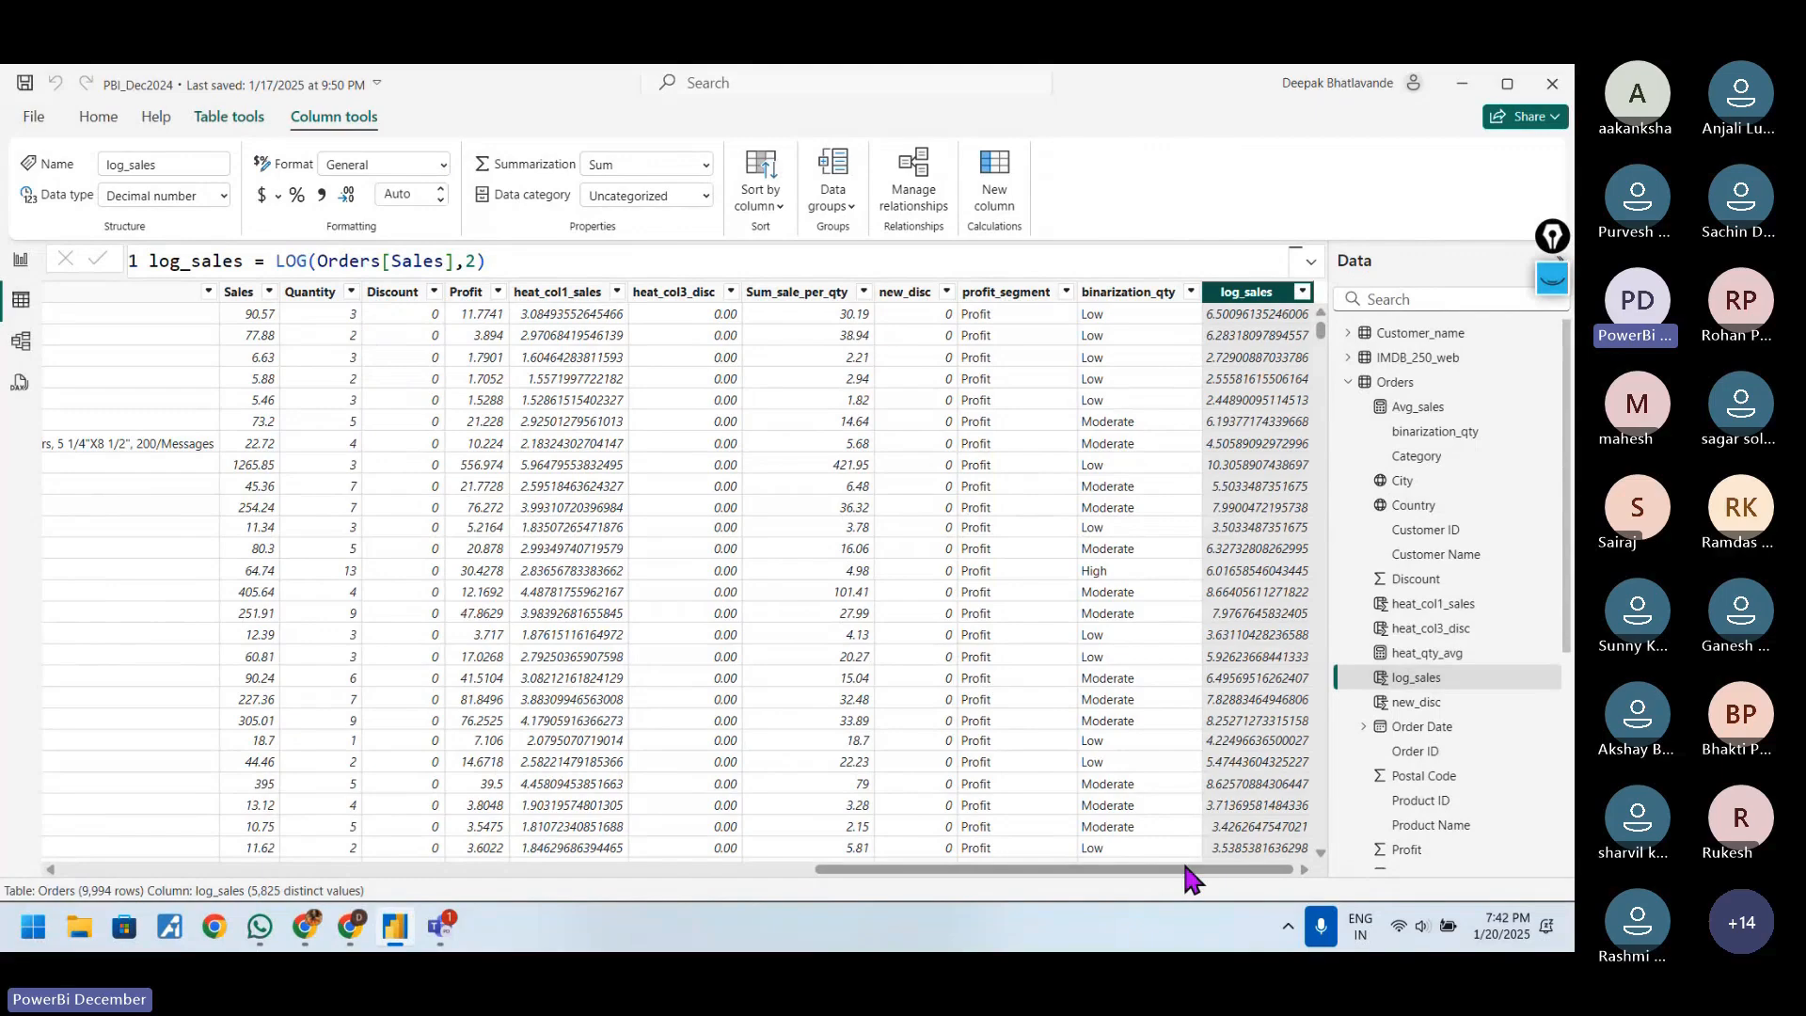
left_click_drag(1190, 868, 1251, 867)
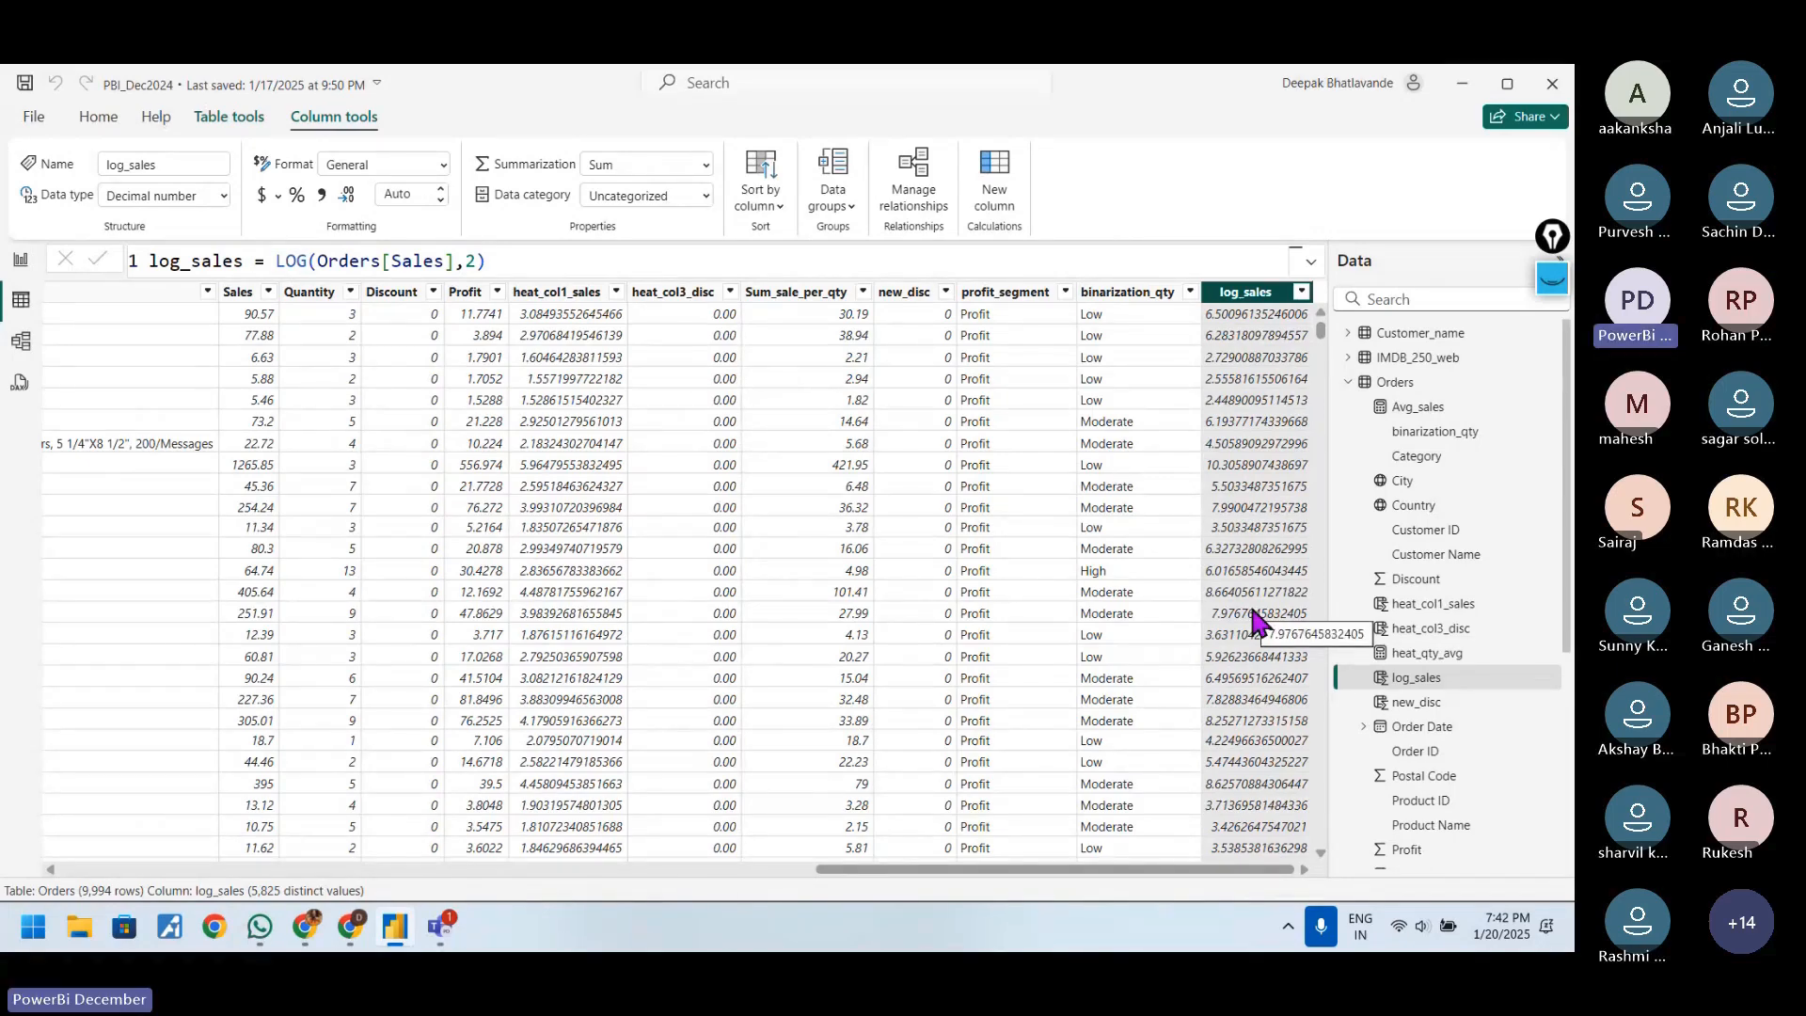
- Try changing the logarithm base in the log_sales formula to 1
left_click(482, 261)
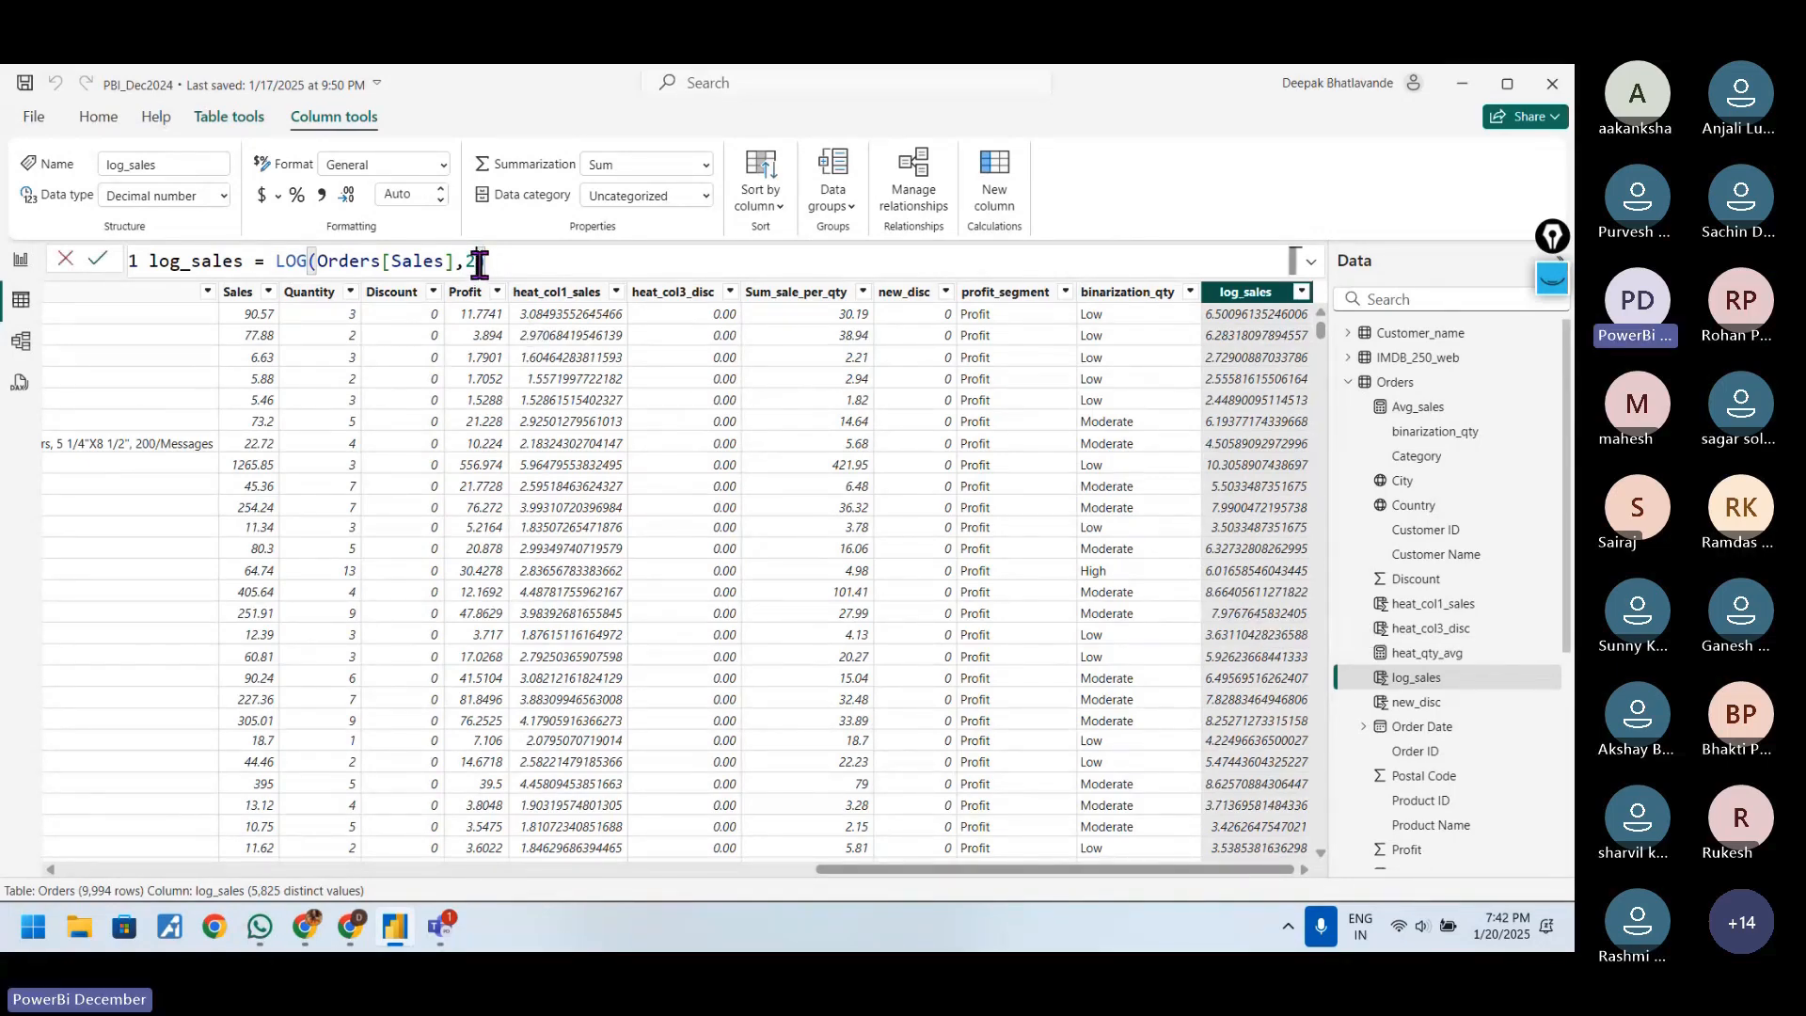
key("BackSpace")
type("1")
left_click(100, 262)
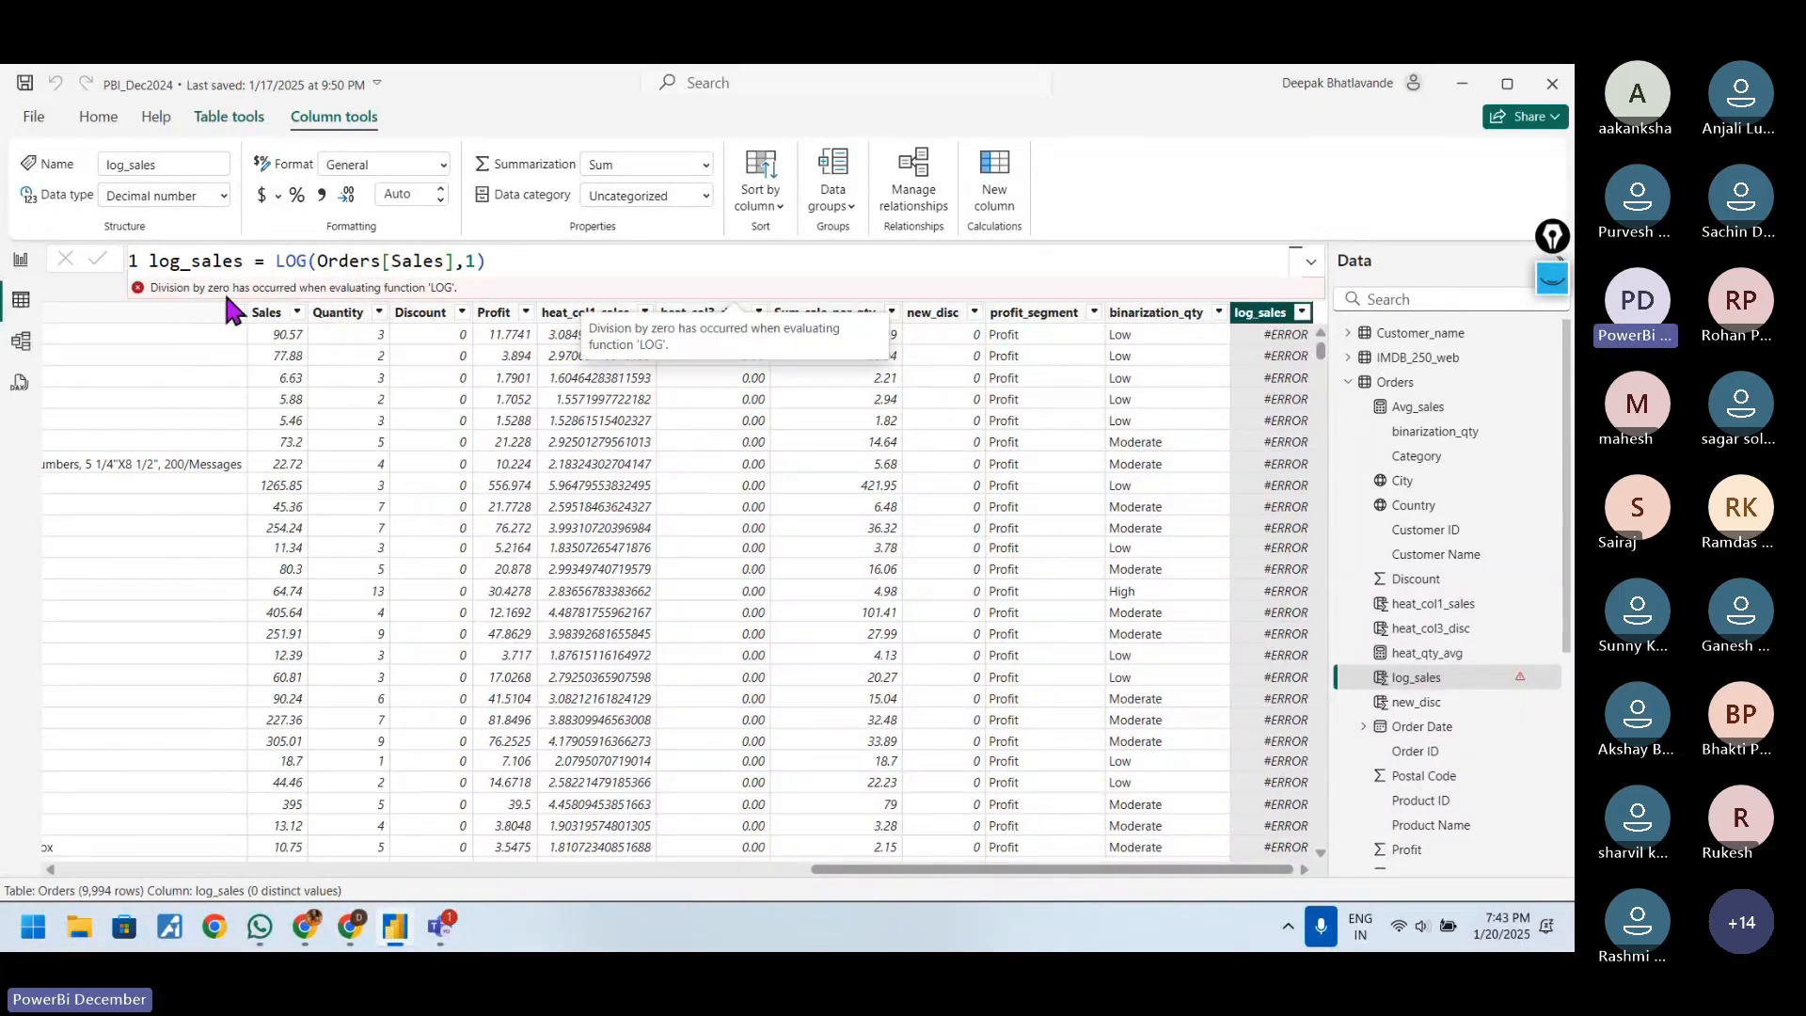
- Clear the LOG expression in log_sales and try re-entering it as LOG(Orders[Sales],1)
left_click(478, 260)
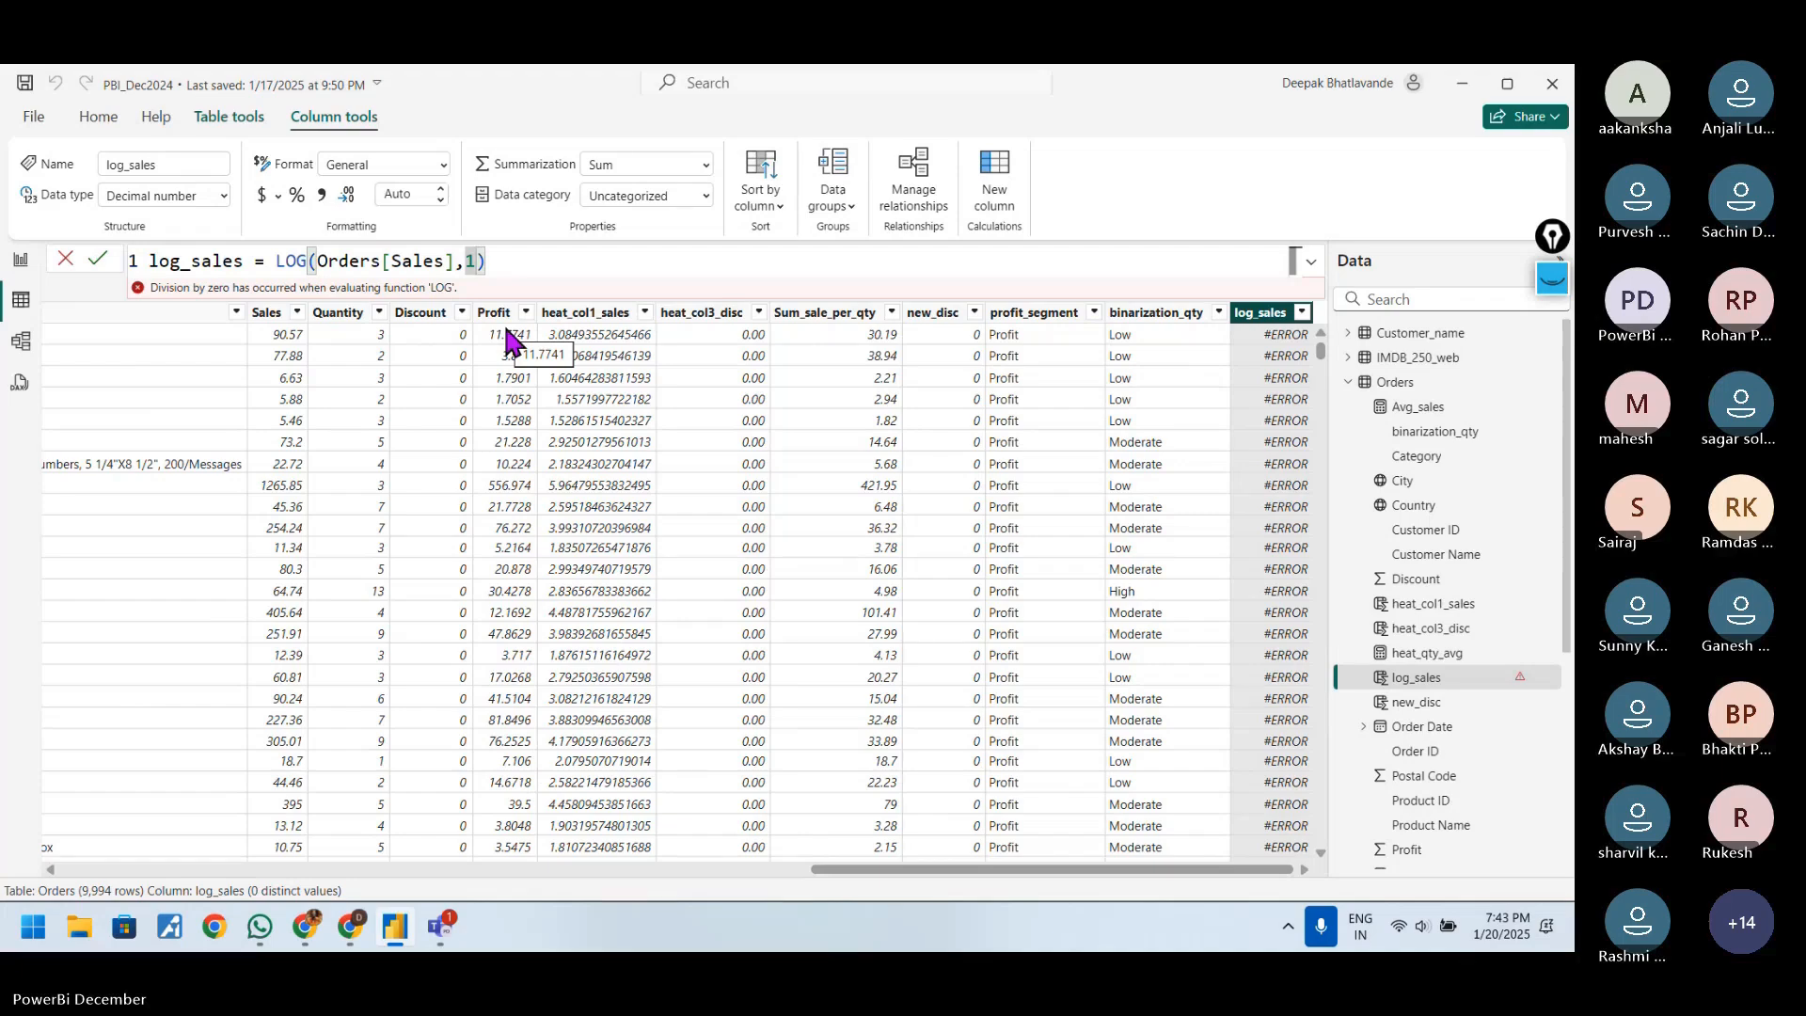
key("BackSpace")
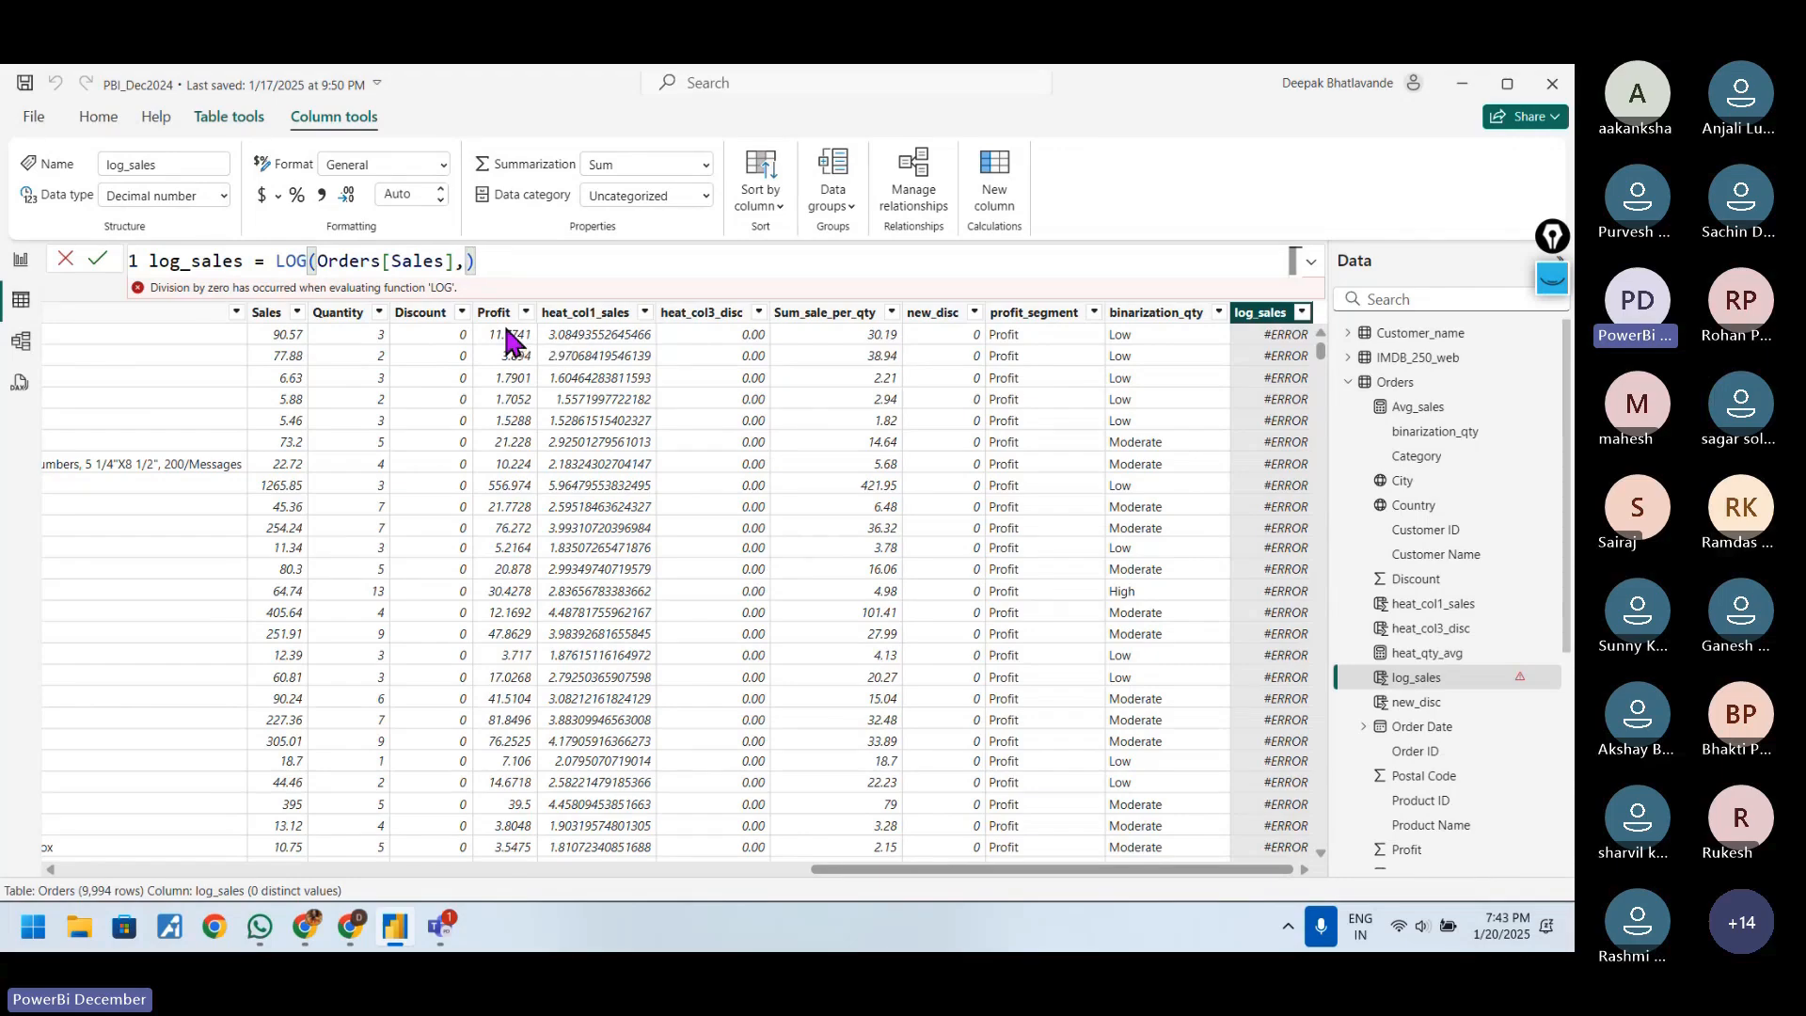
key("BackSpace")
key("BackSpace")
key("BackSpace")
key("BackSpace")
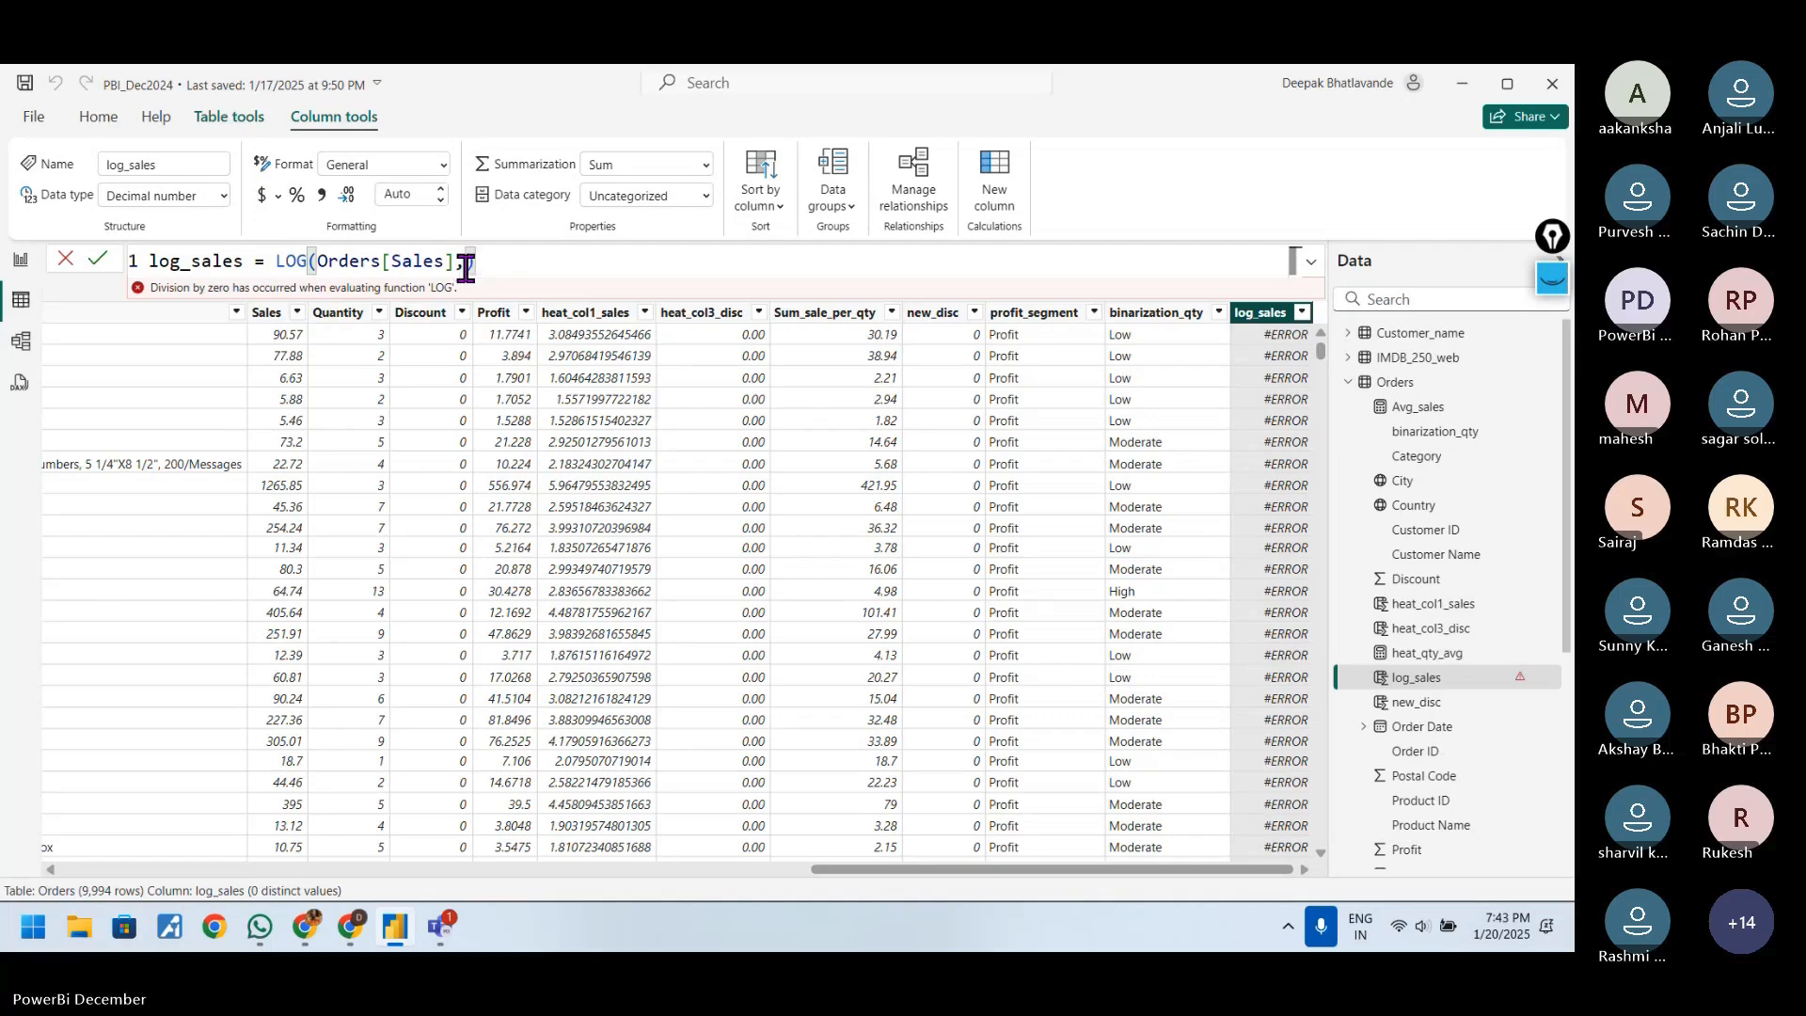
key("BackSpace")
key("BackSpace")
key("BackSpace")
key("BackSpace")
key("BackSpace")
key("BackSpace")
key("BackSpace")
key("BackSpace")
key("BackSpace")
key("BackSpace")
key("BackSpace")
key("BackSpace")
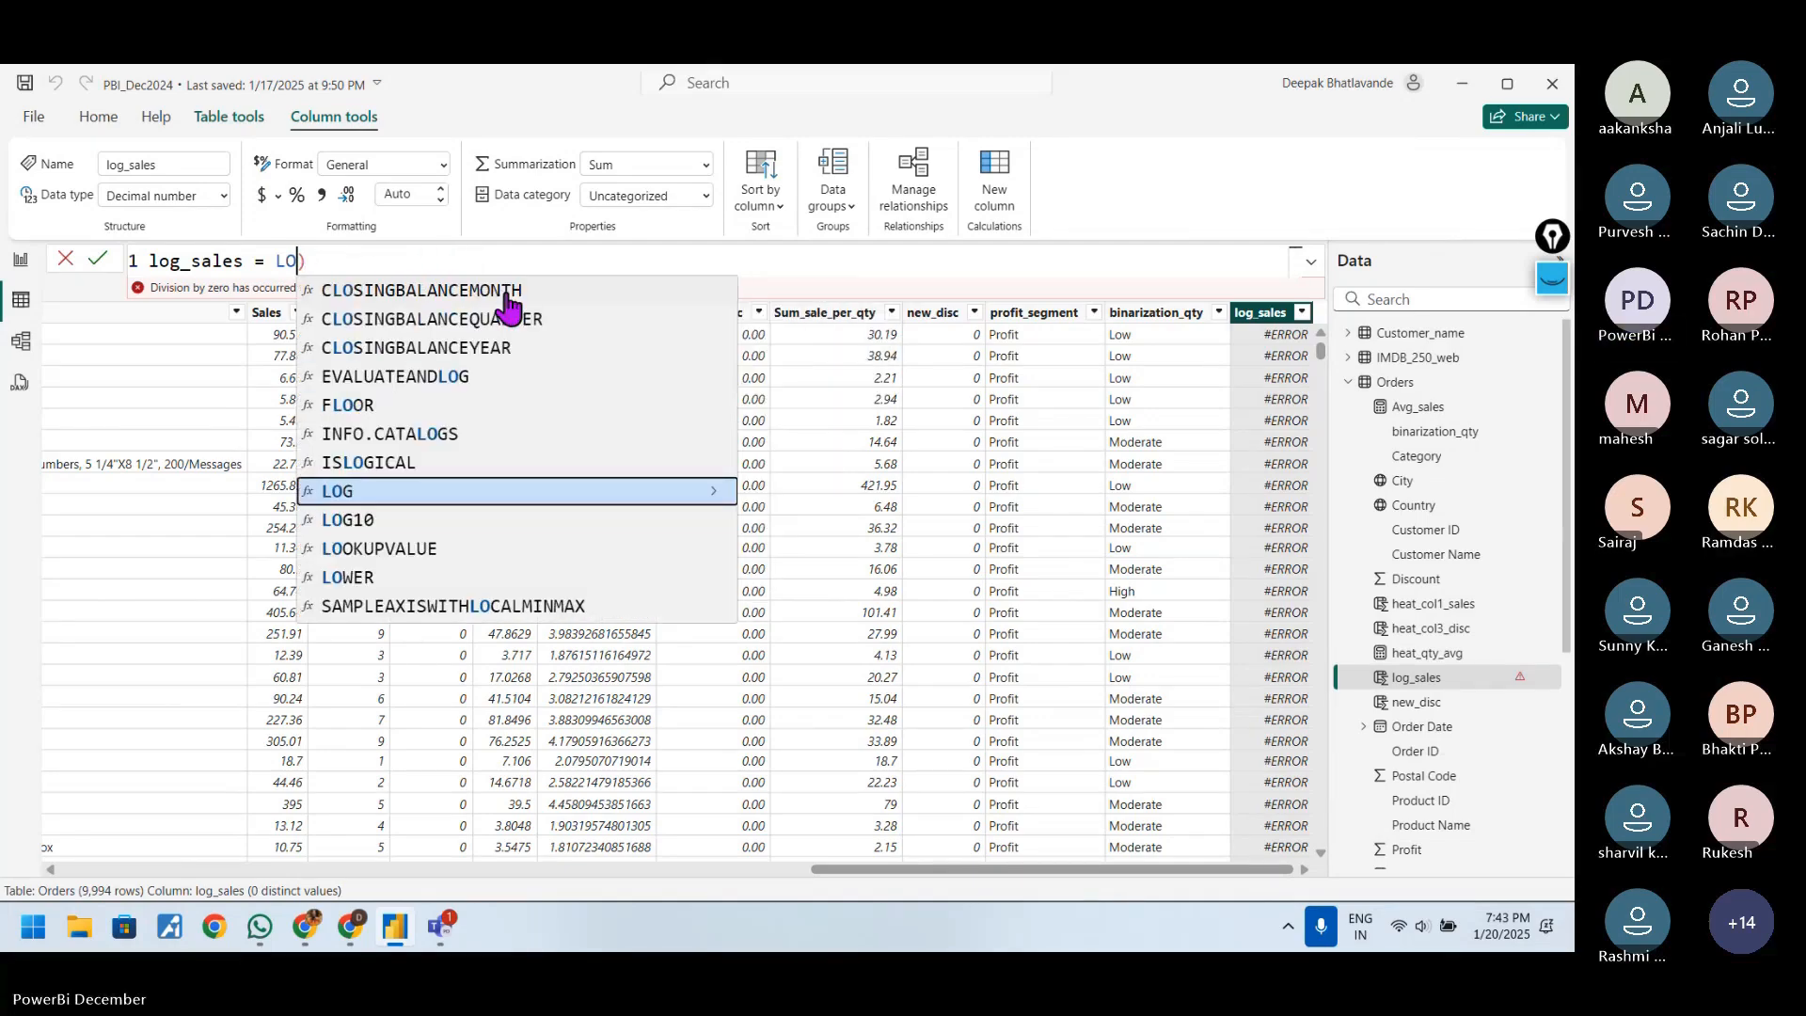
key("Delete")
type("g")
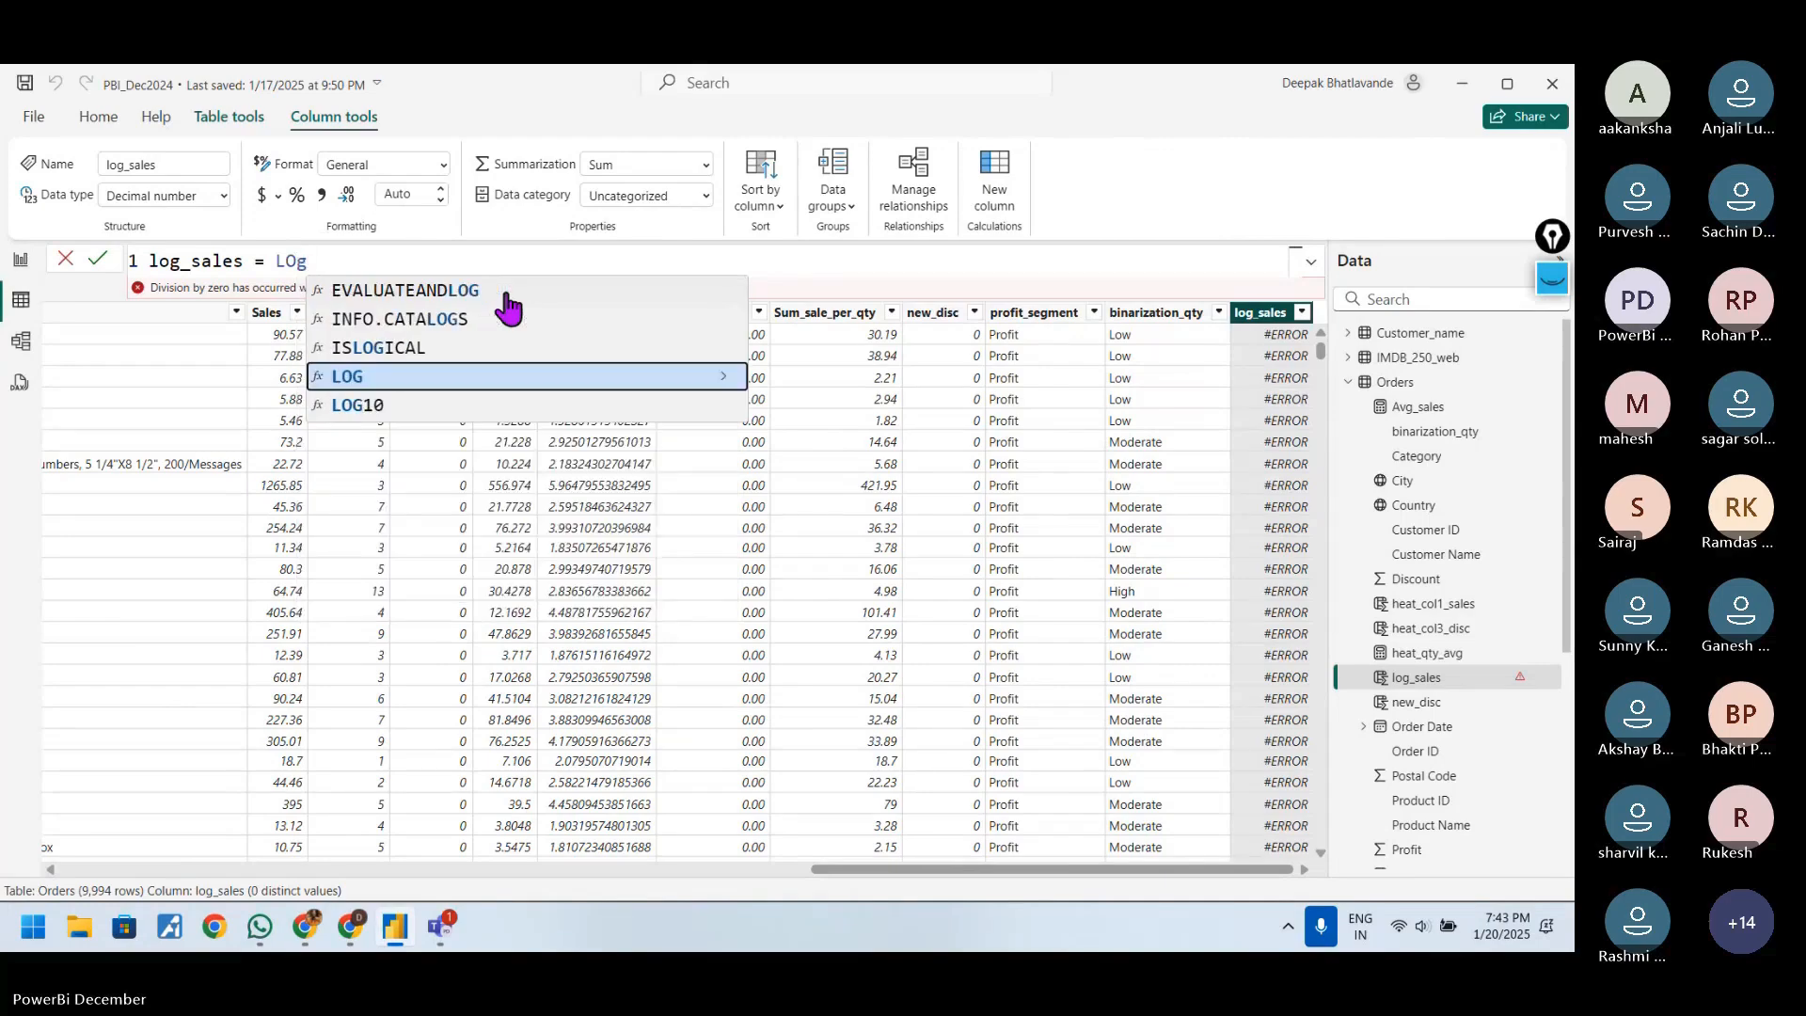
key("Tab")
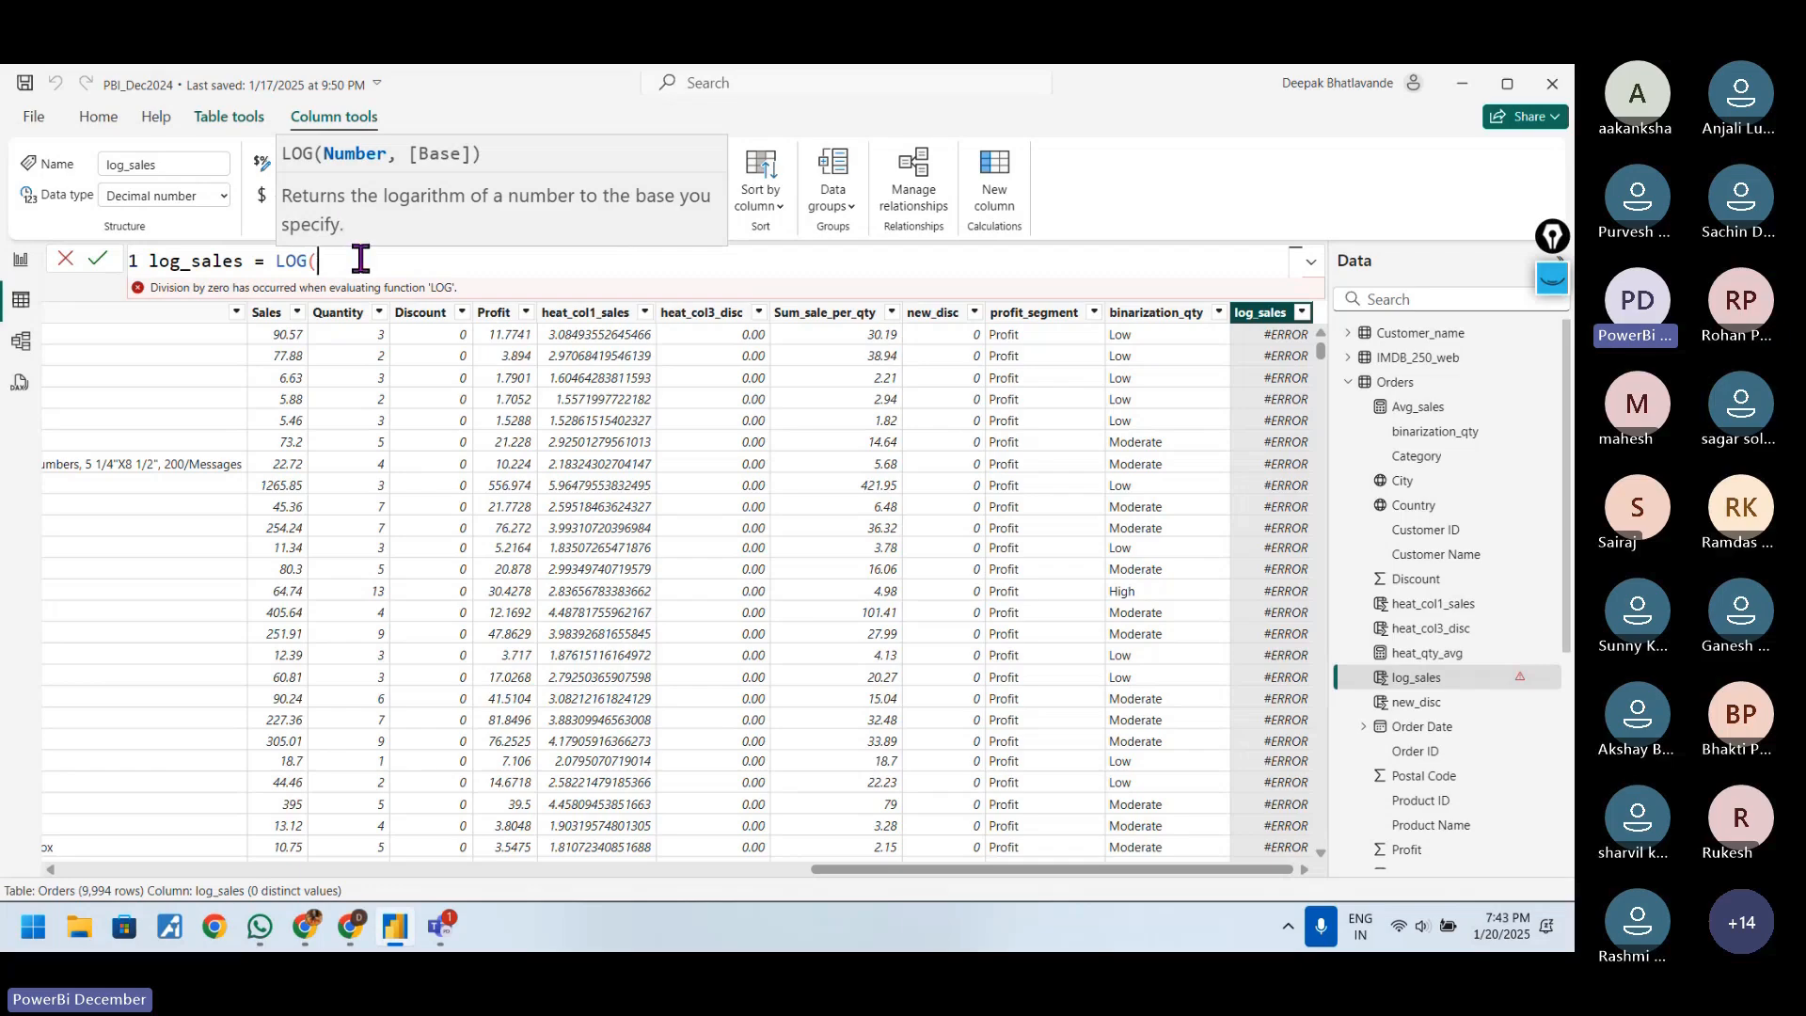
type("Orders")
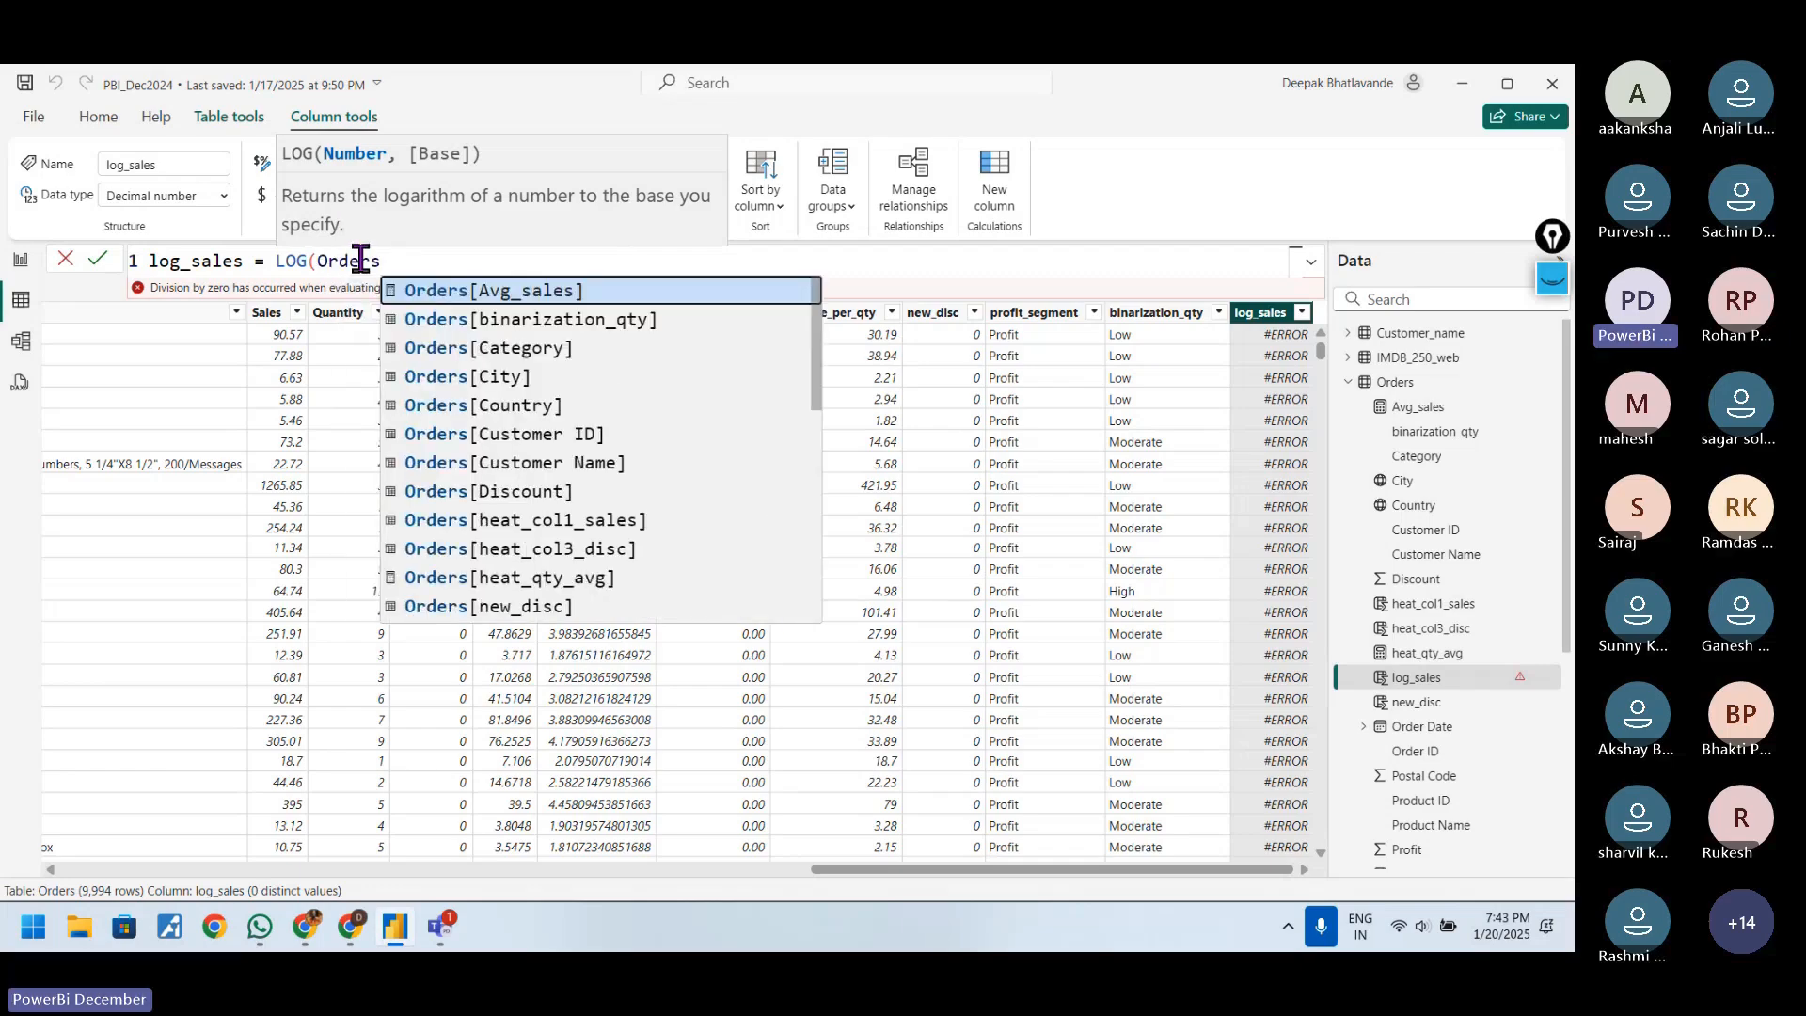
type("[s")
key("Tab")
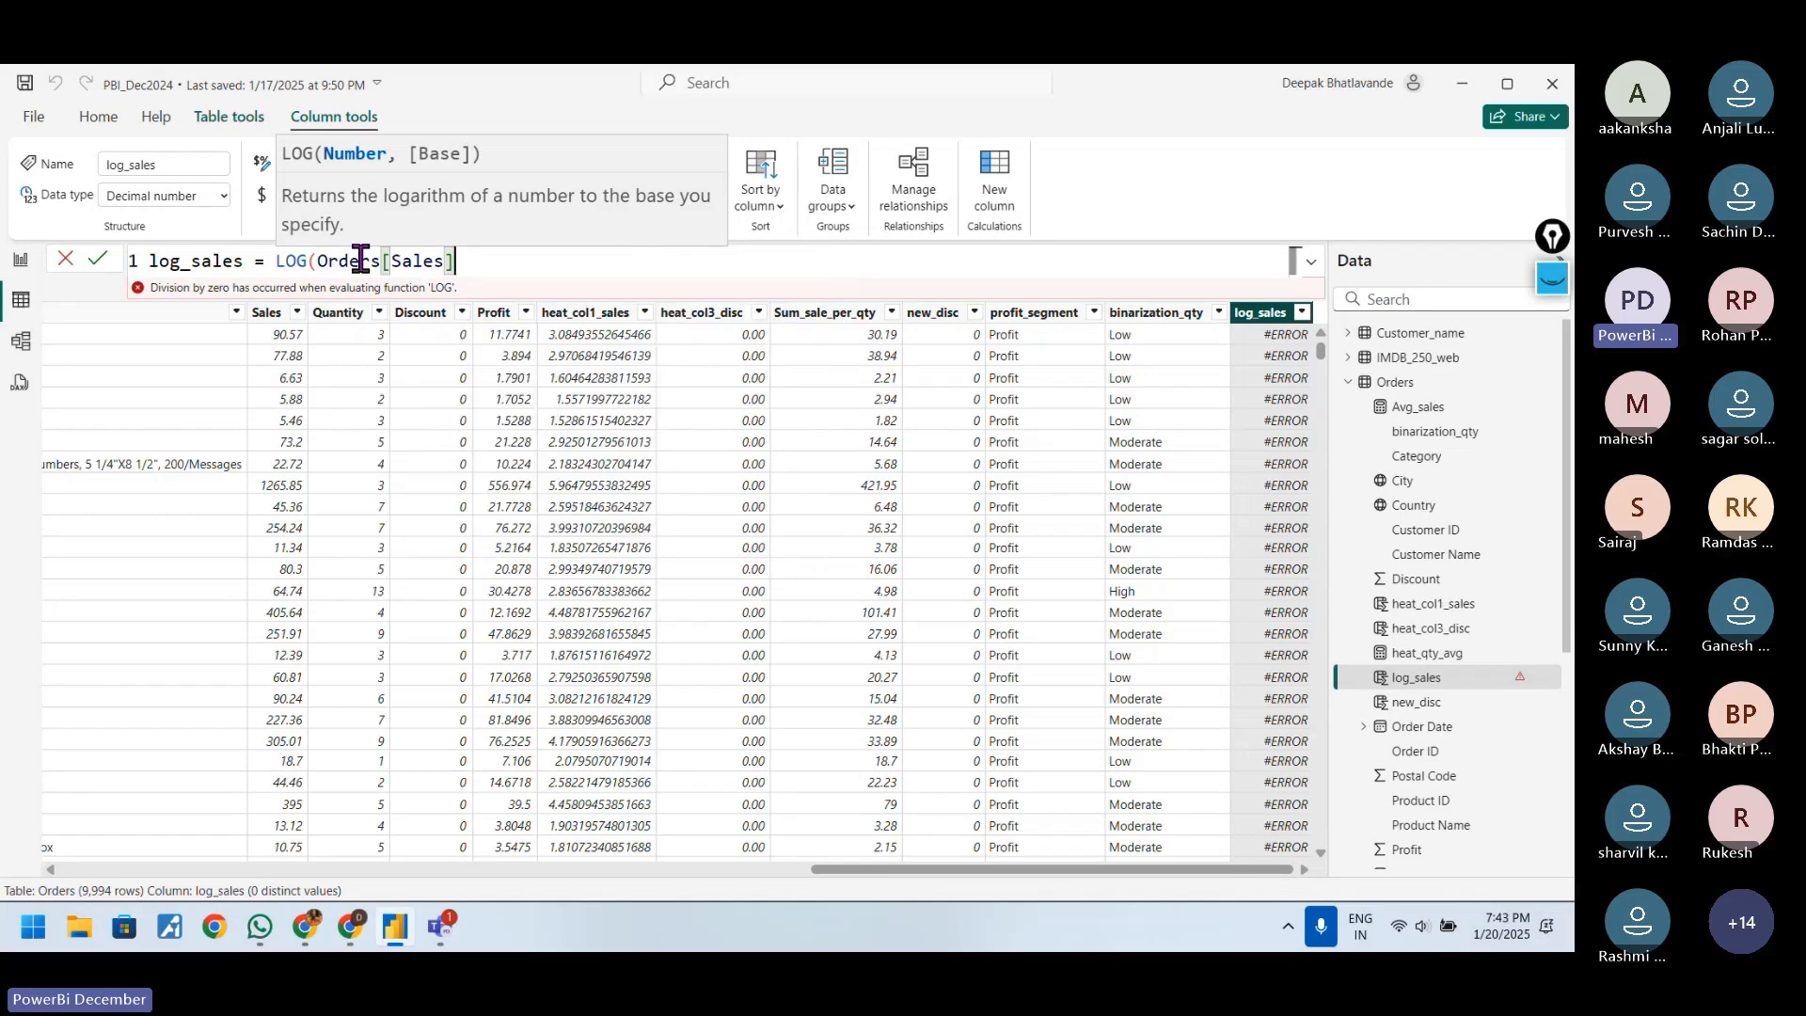
type(",1)")
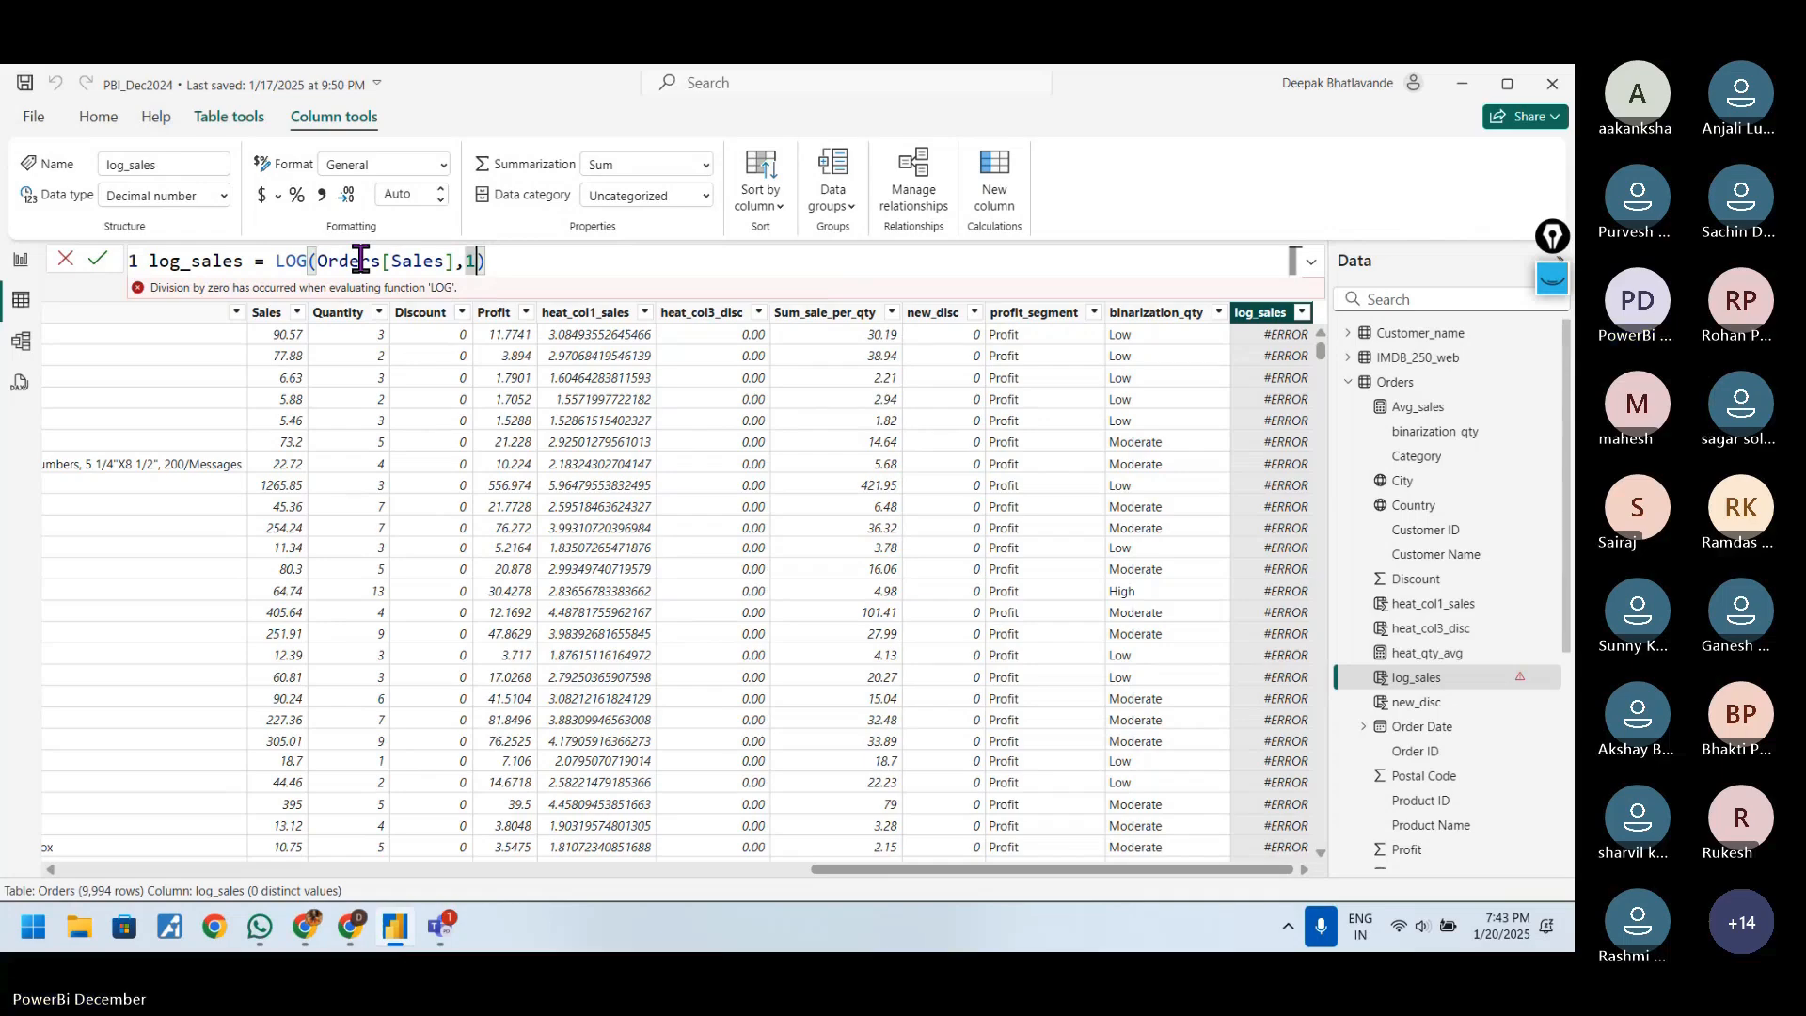
key("Return")
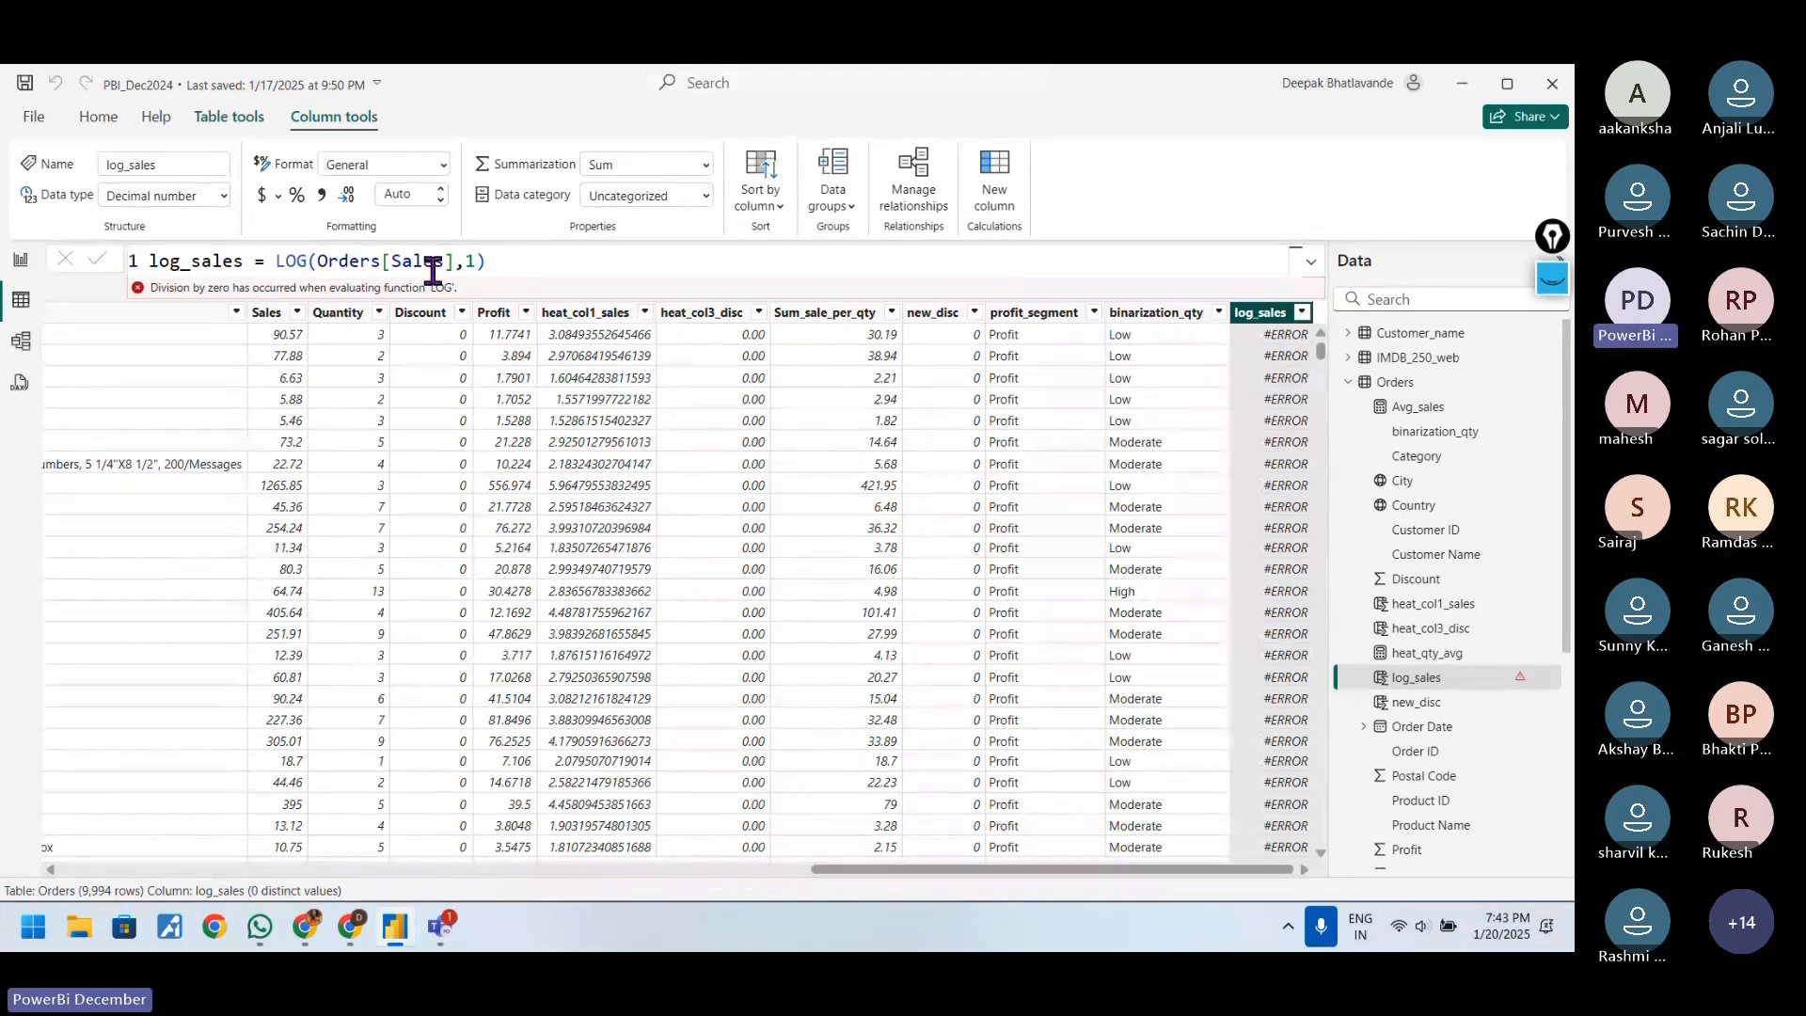
- Set the base in the log_sales formula to 2 and commit it
left_click(474, 252)
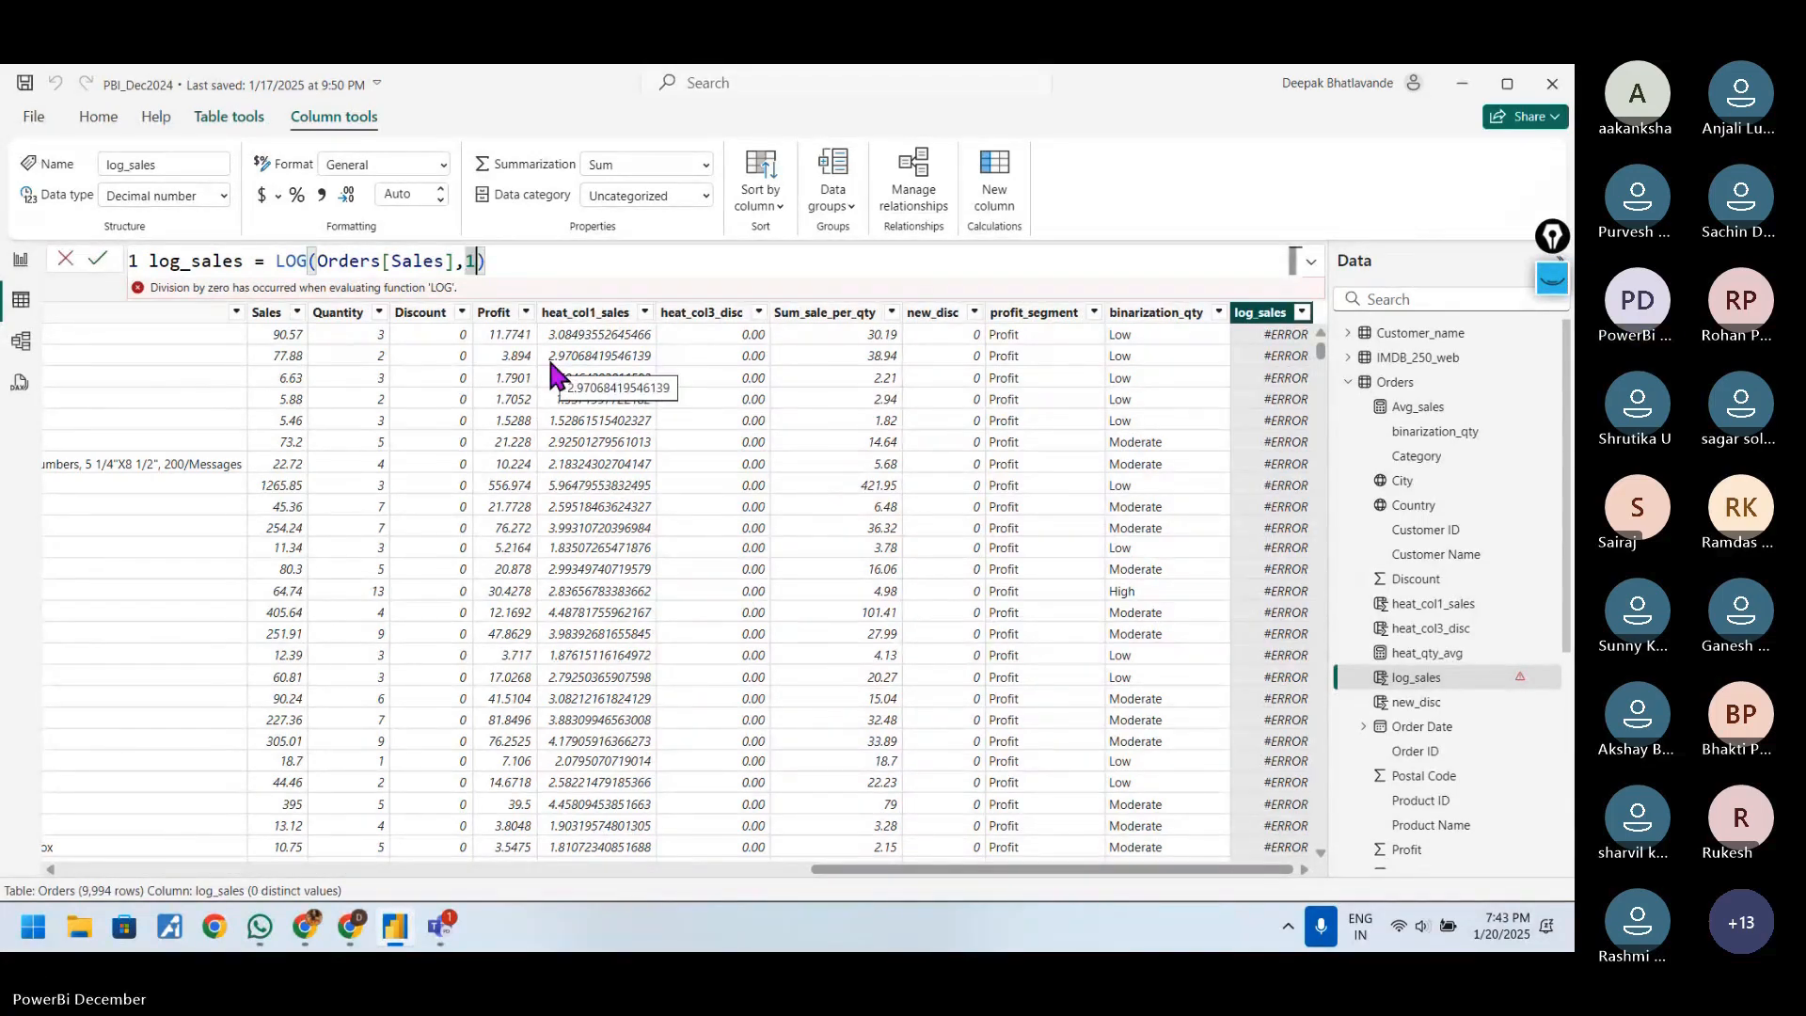
key("BackSpace")
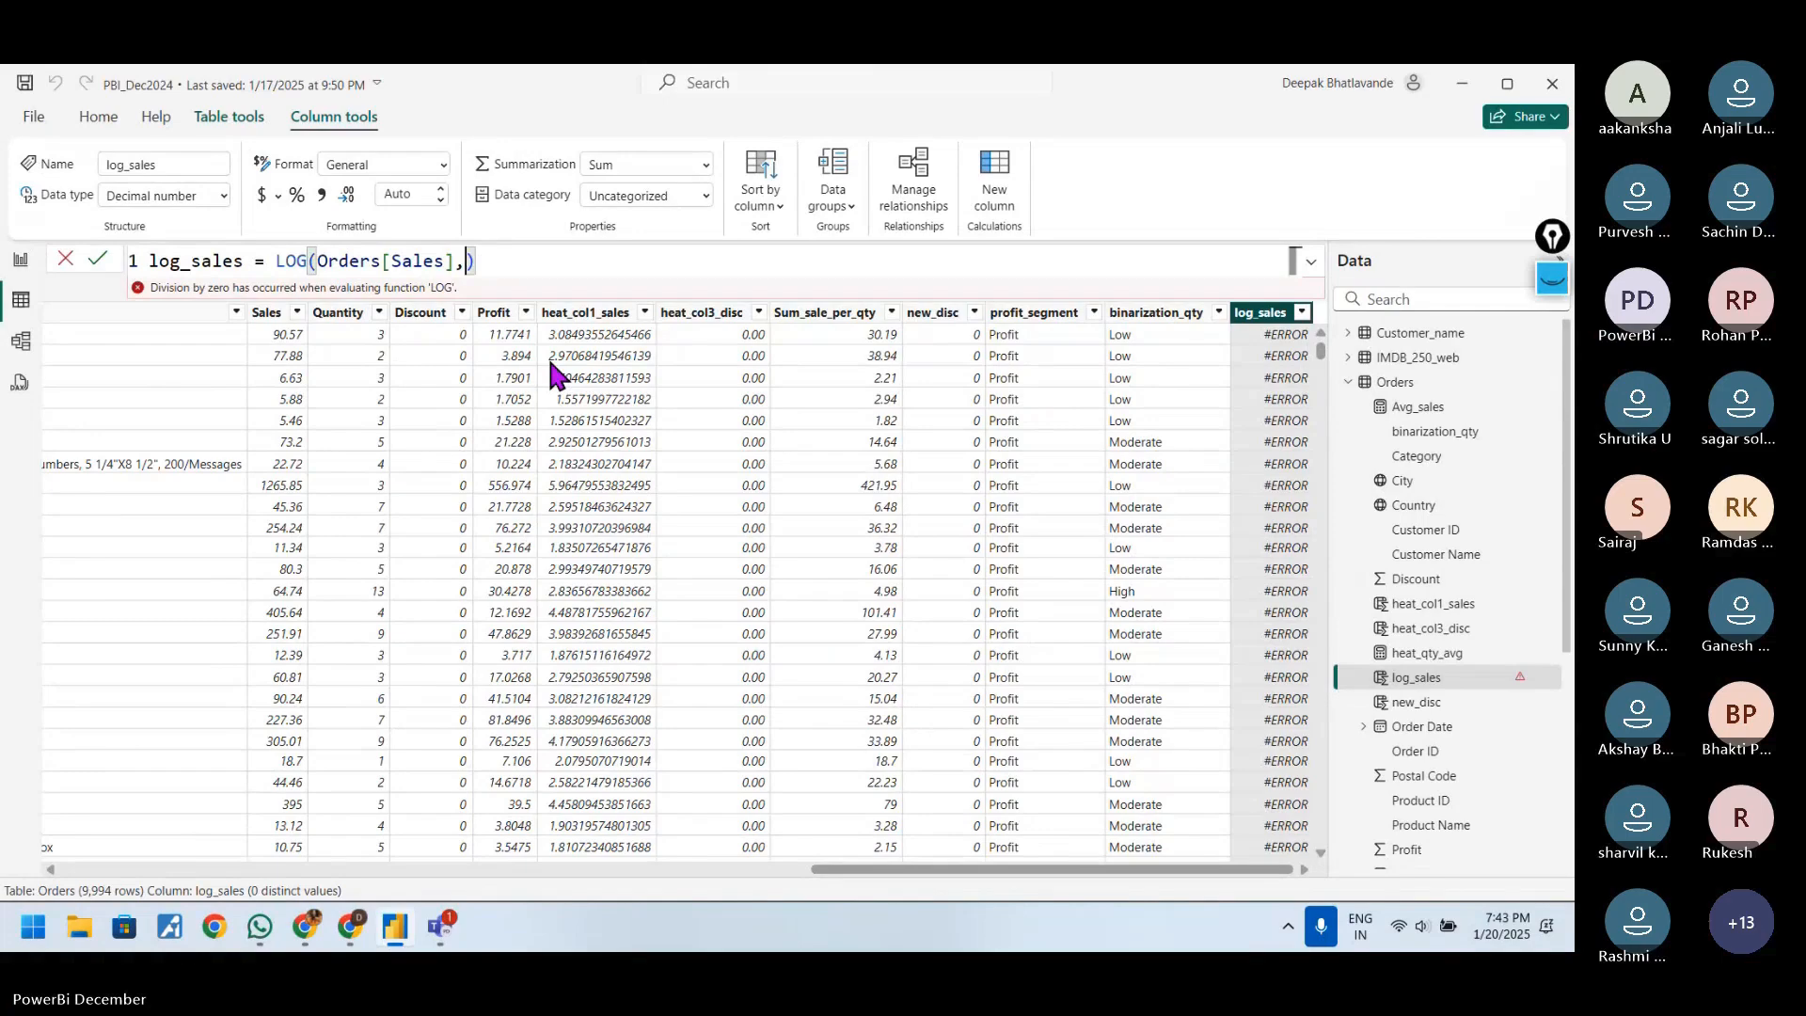
type("2")
left_click(98, 260)
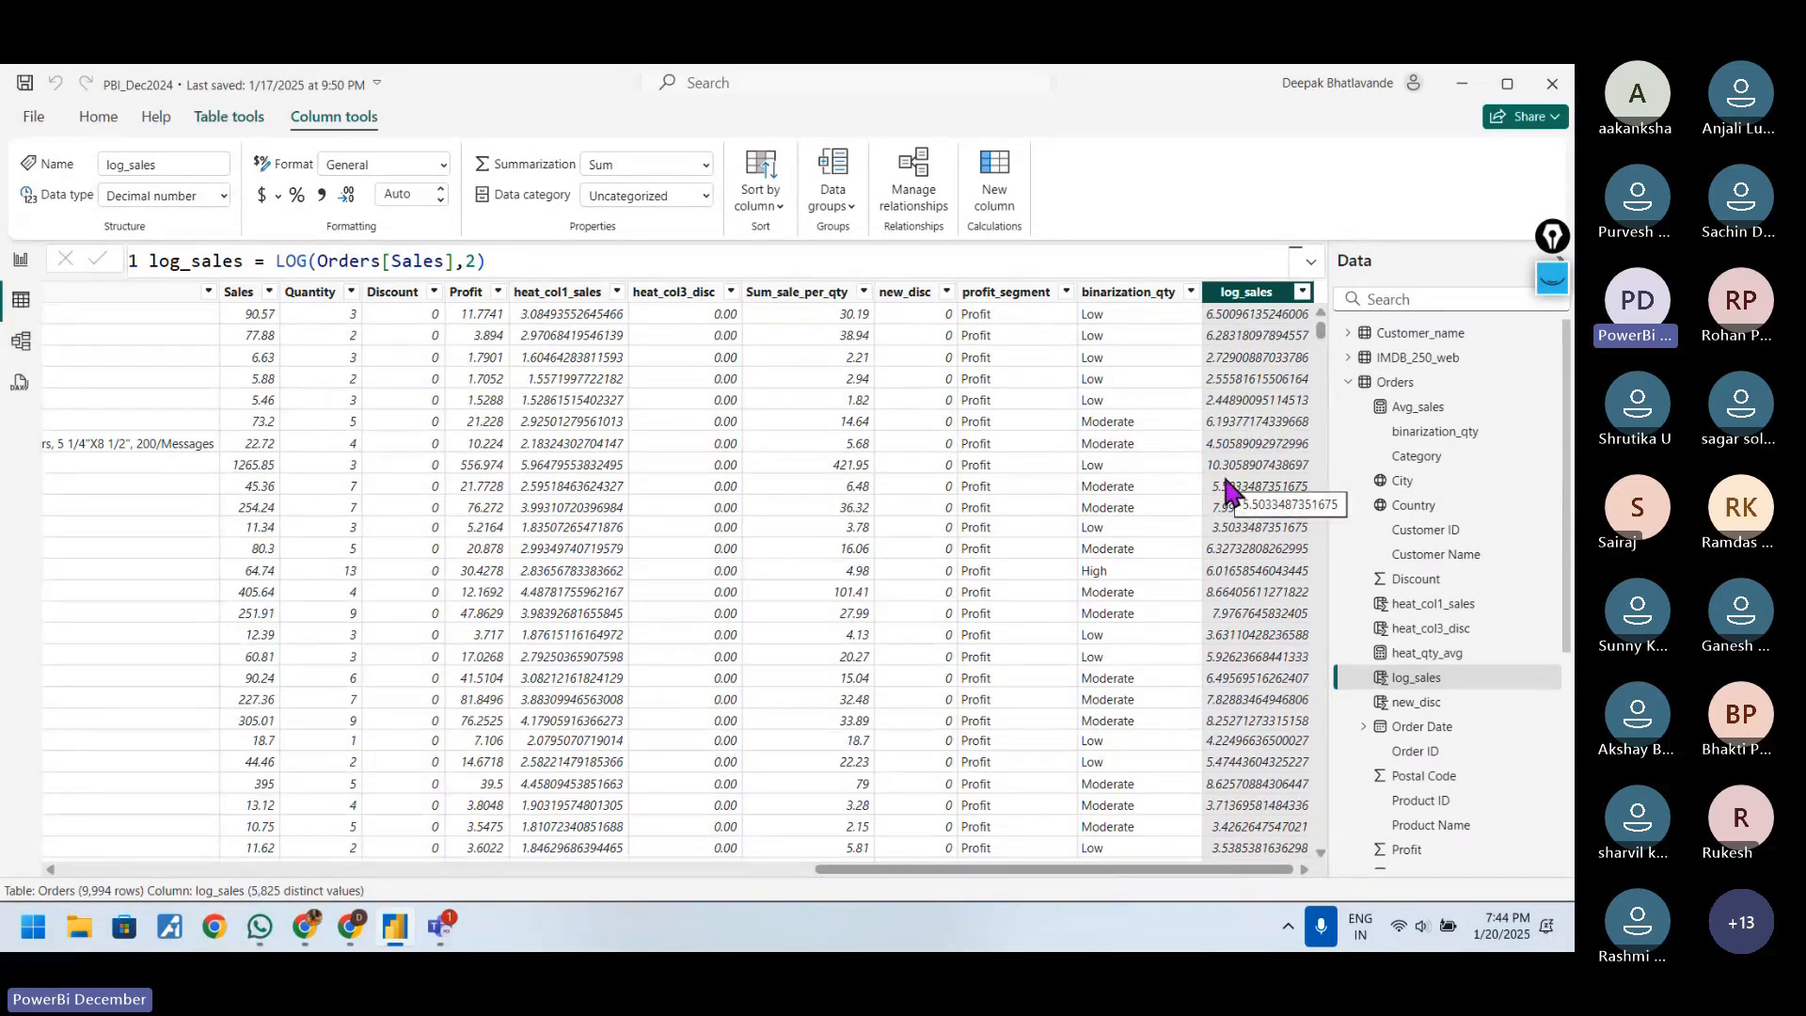
- Create a visual on report Page 3 from the log_sales and Row ID fields of the Orders table
left_click(21, 260)
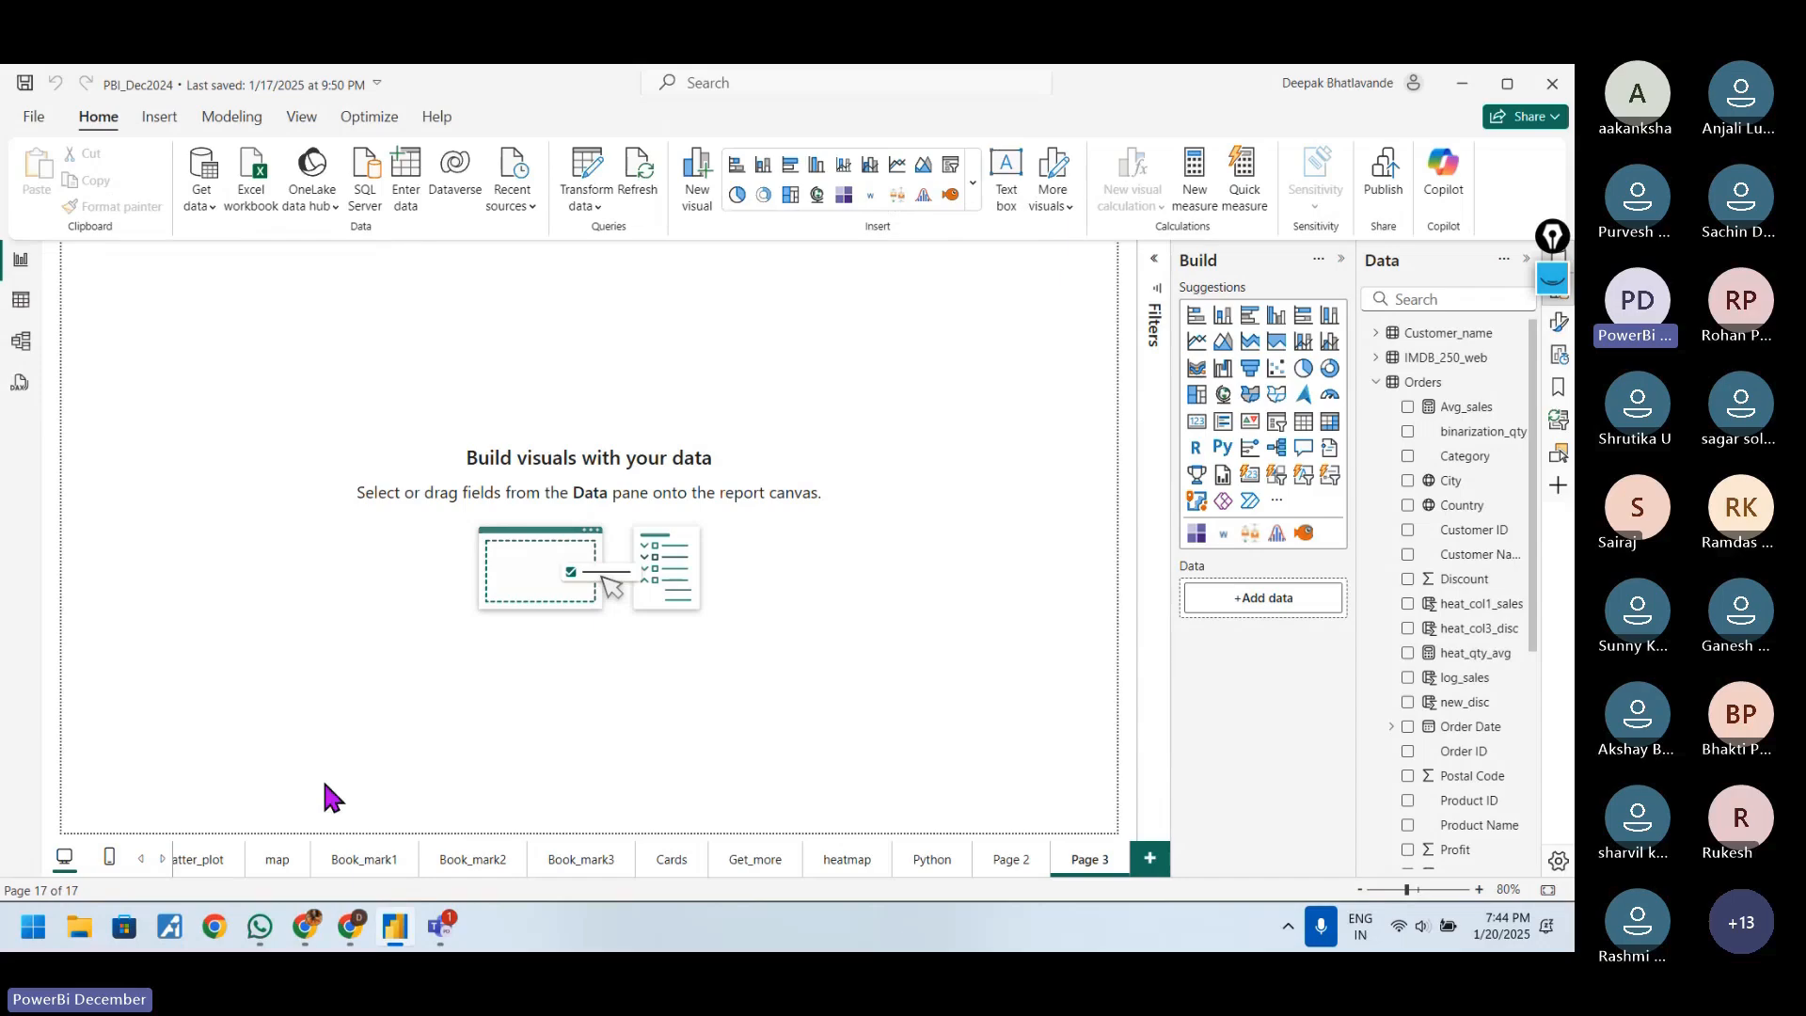
scroll(1427, 762, "down", 5)
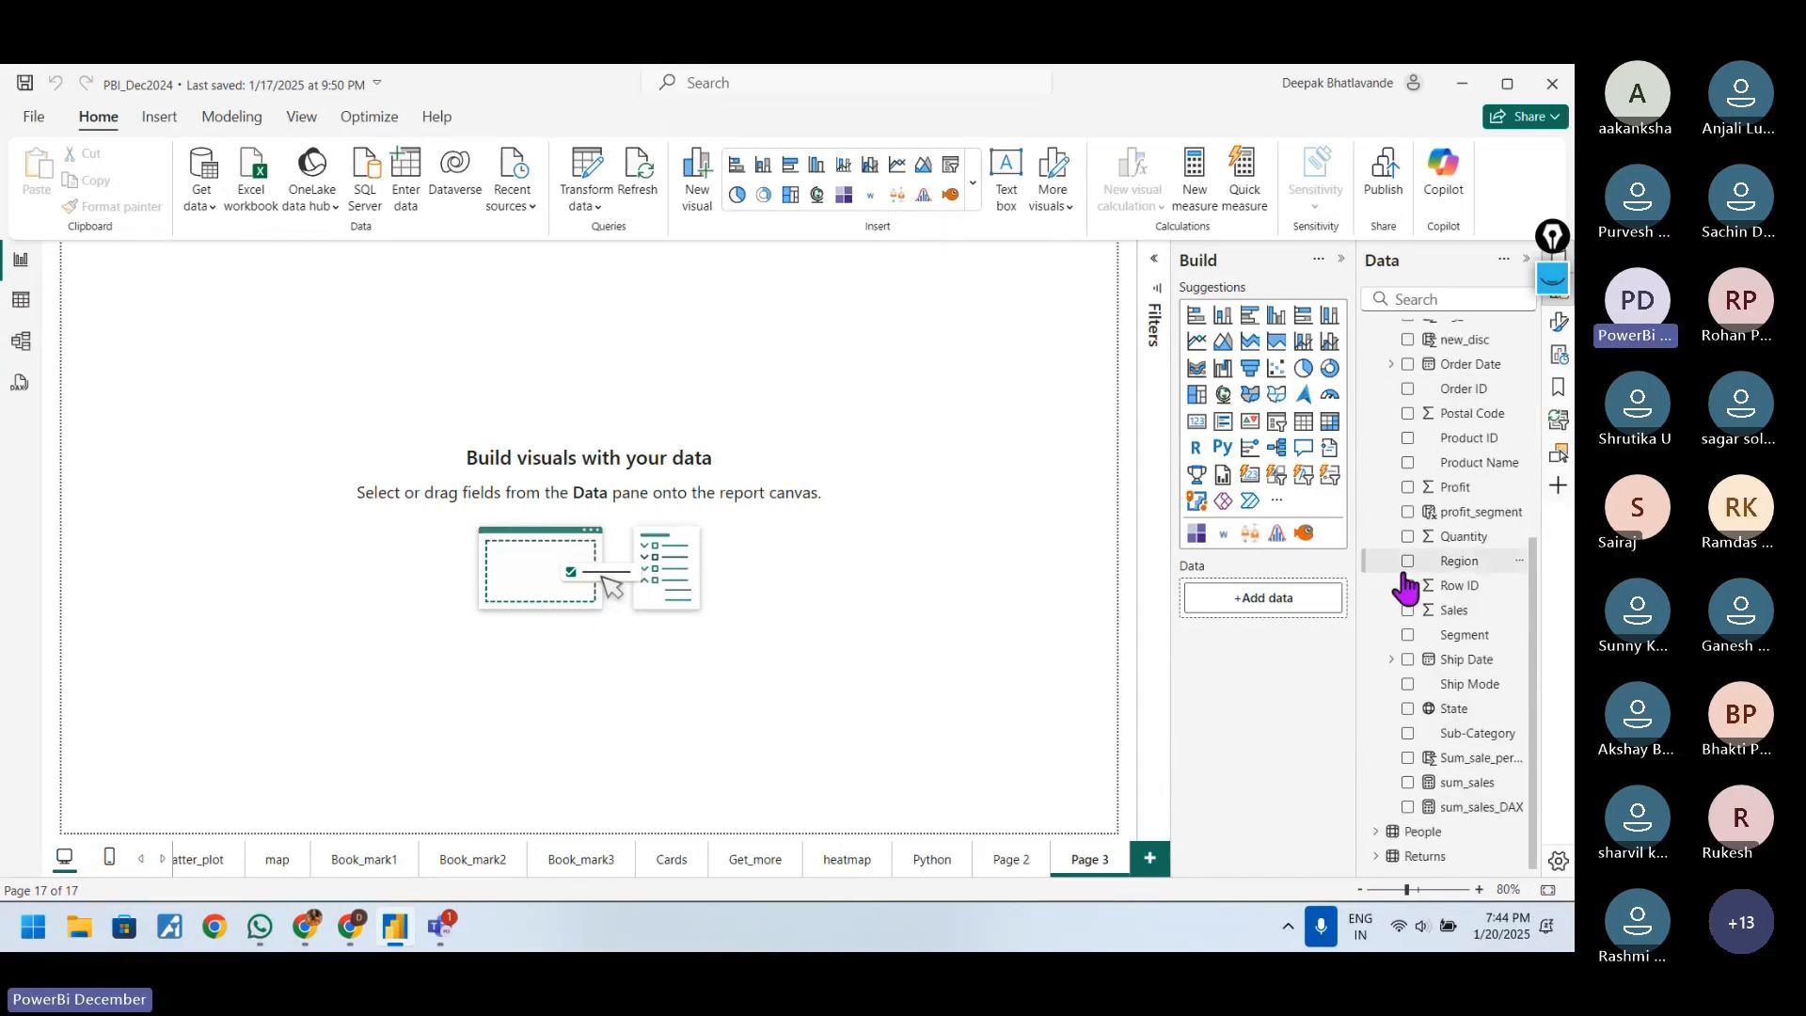
scroll(1411, 564, "up", 3)
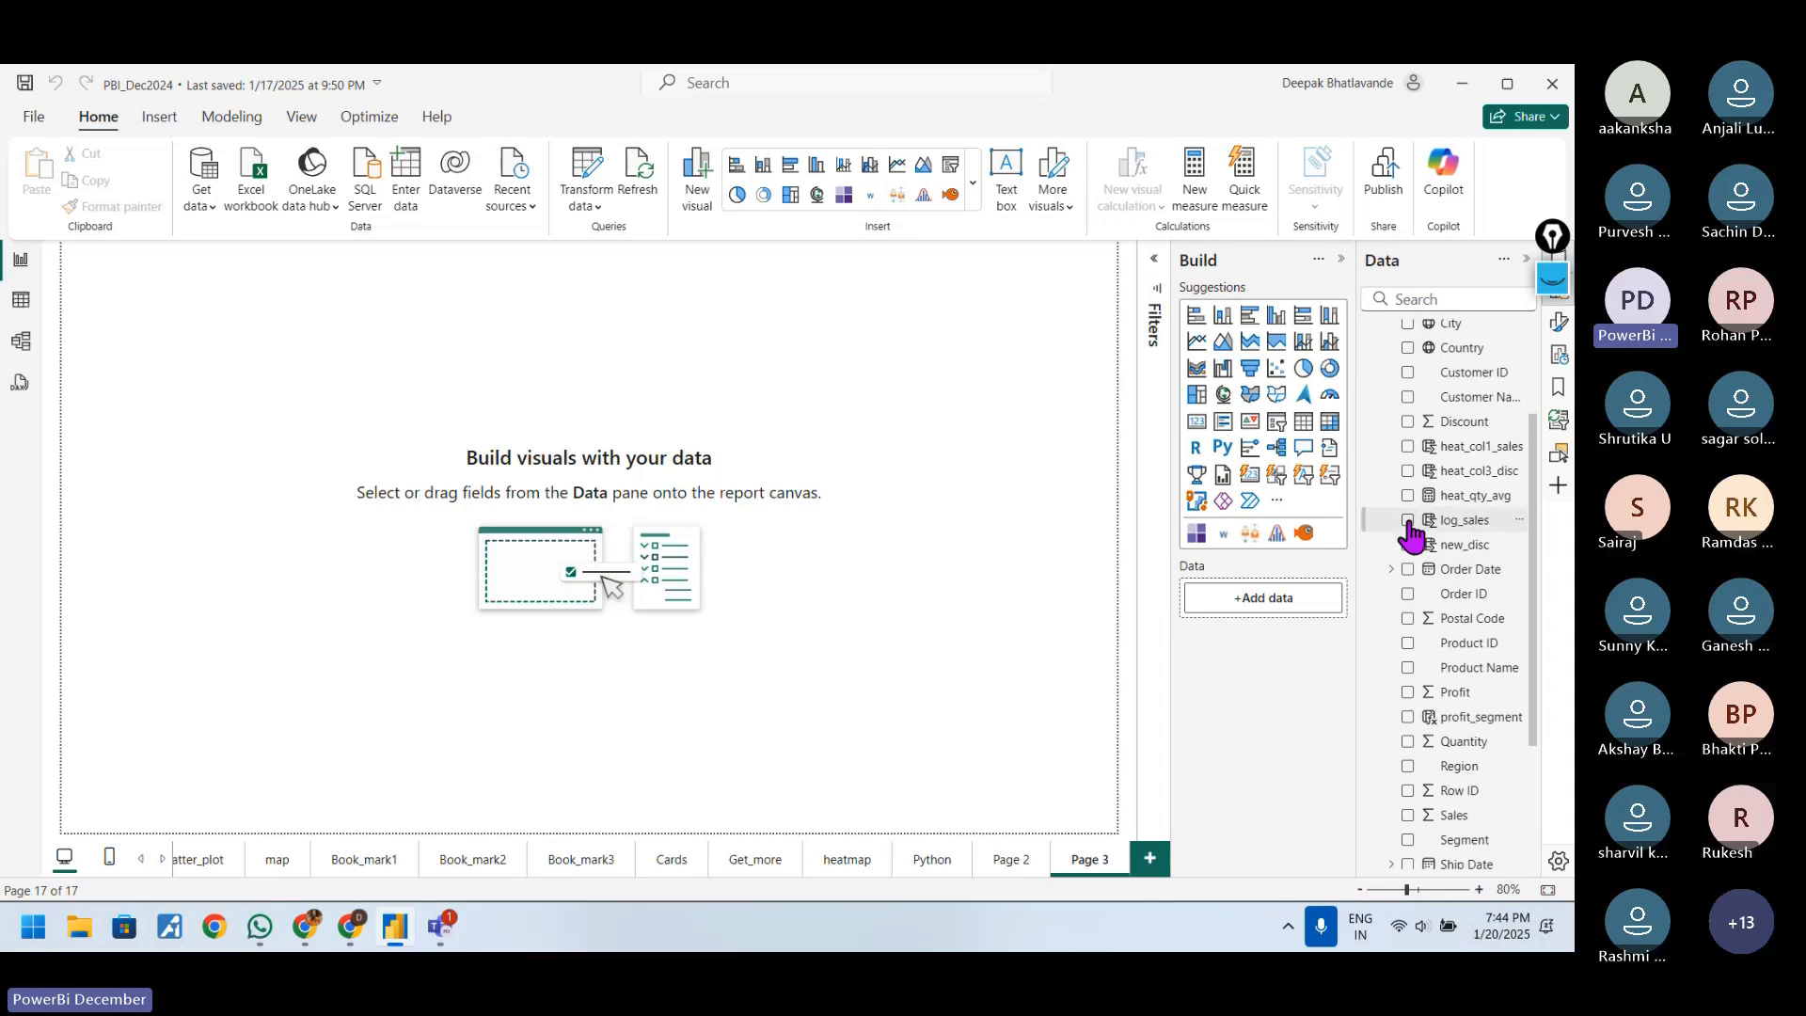
left_click(1456, 527)
scroll(1461, 565, "down", 4)
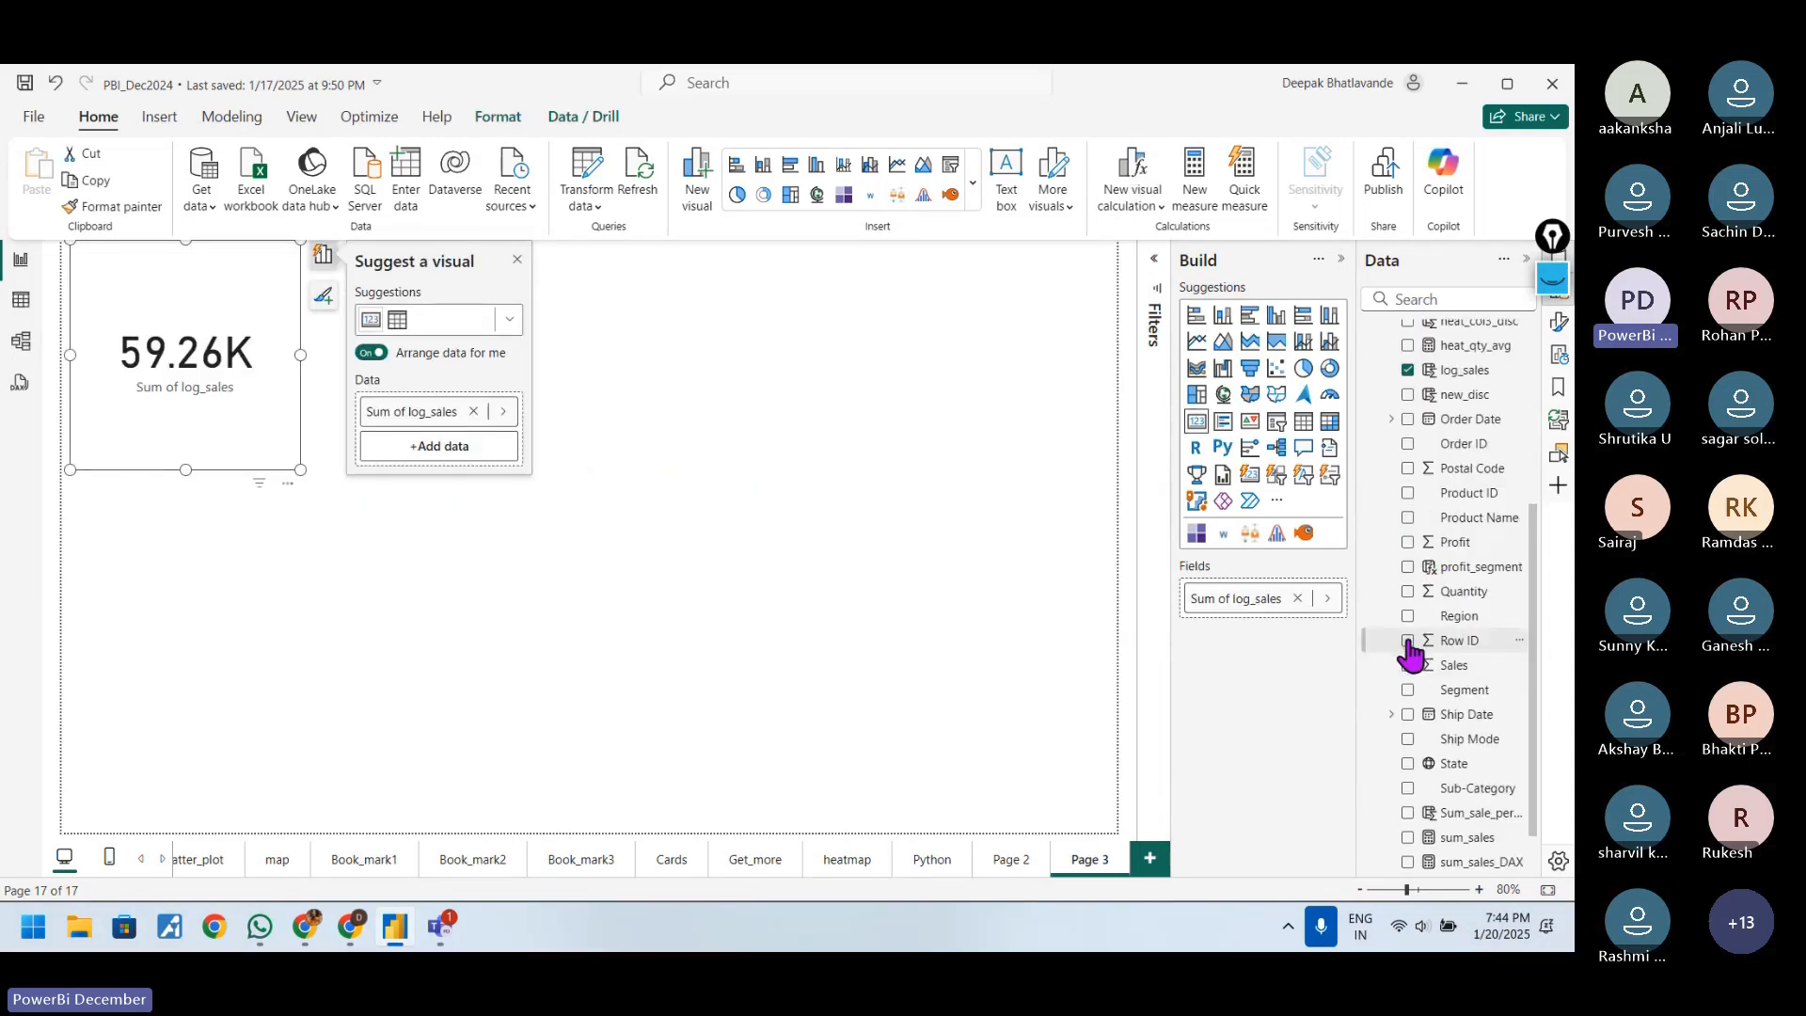
left_click(1408, 640)
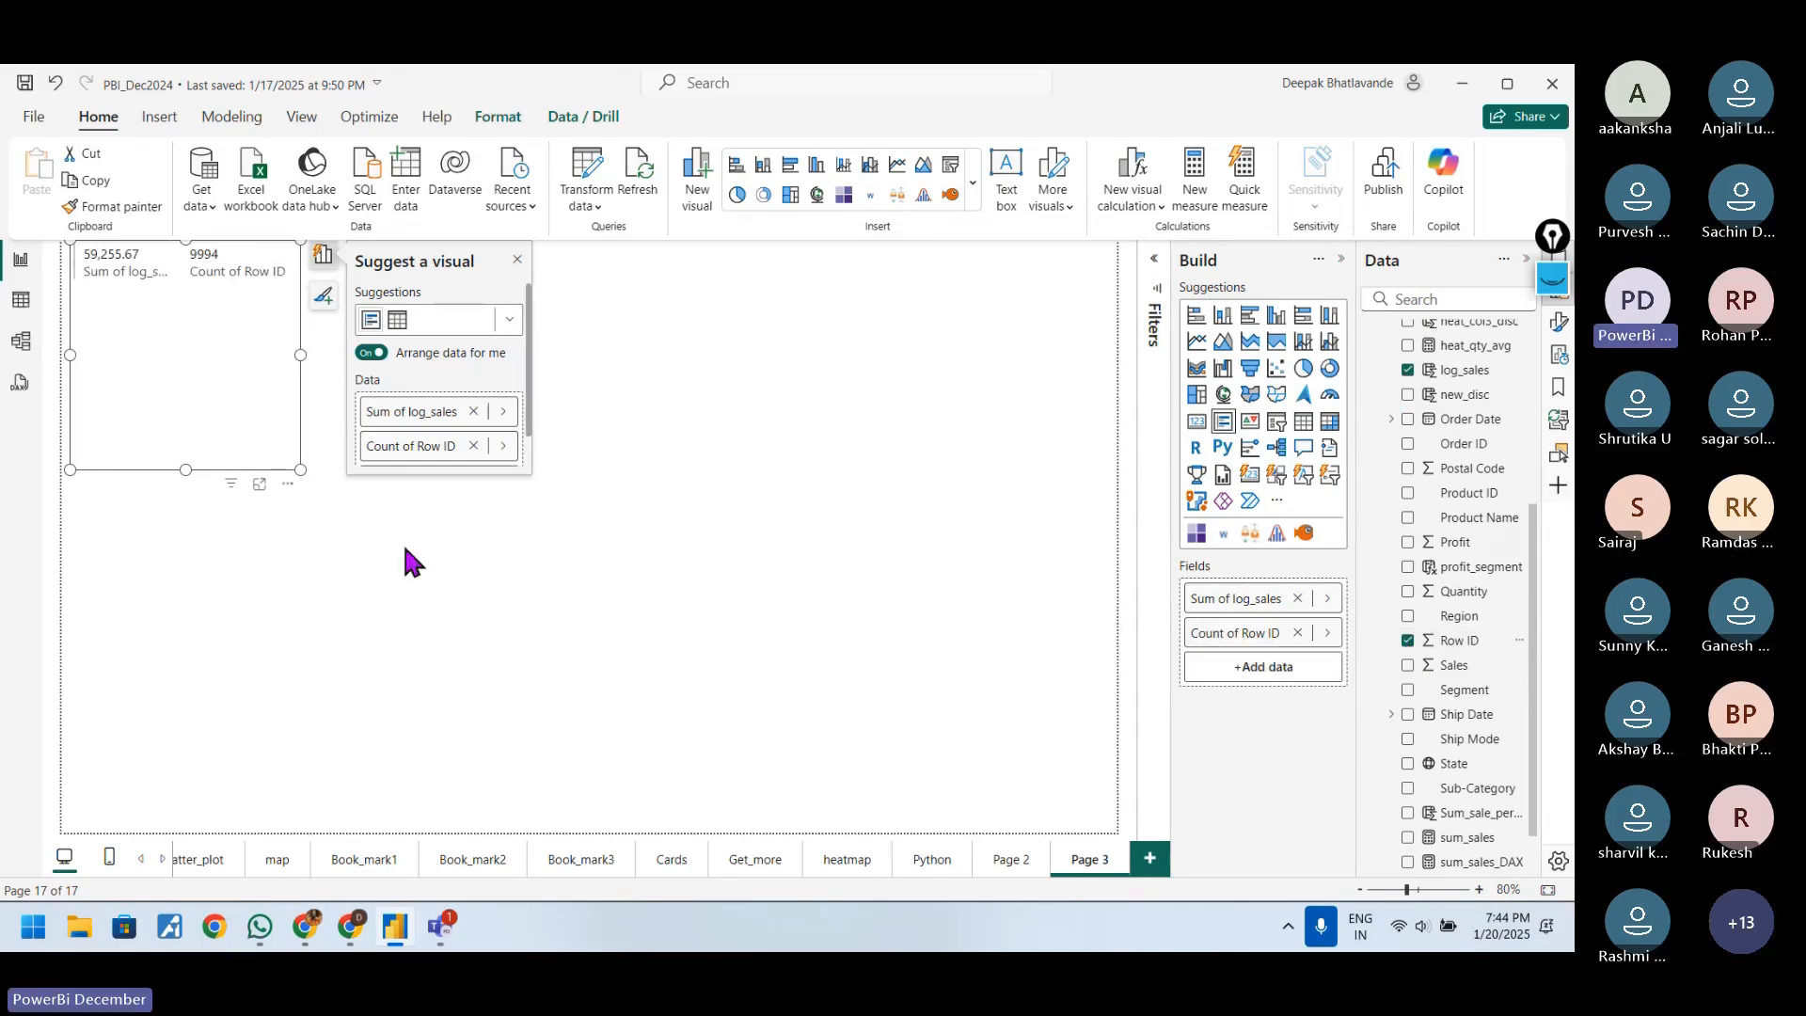
- Convert the Page 3 visual to a scatter chart, enlarge it, and set both log_sales and Row ID to Don't summarize
left_click(1277, 367)
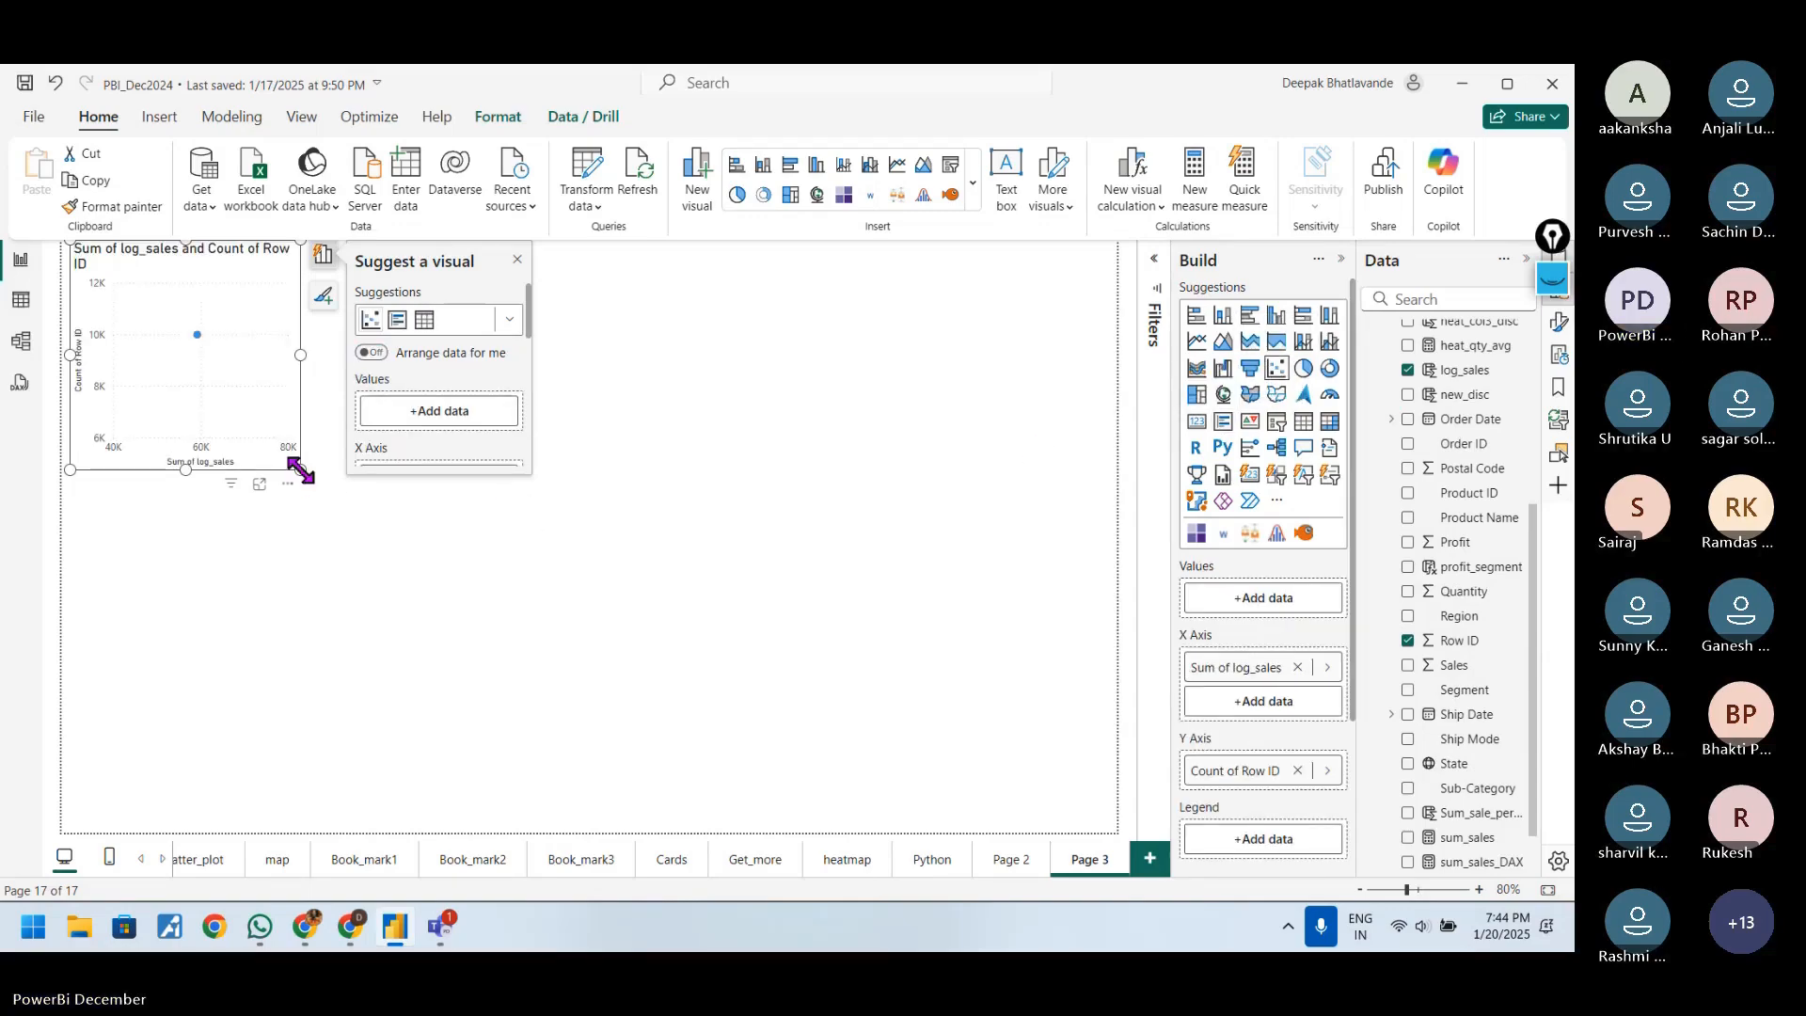
left_click_drag(300, 469, 644, 711)
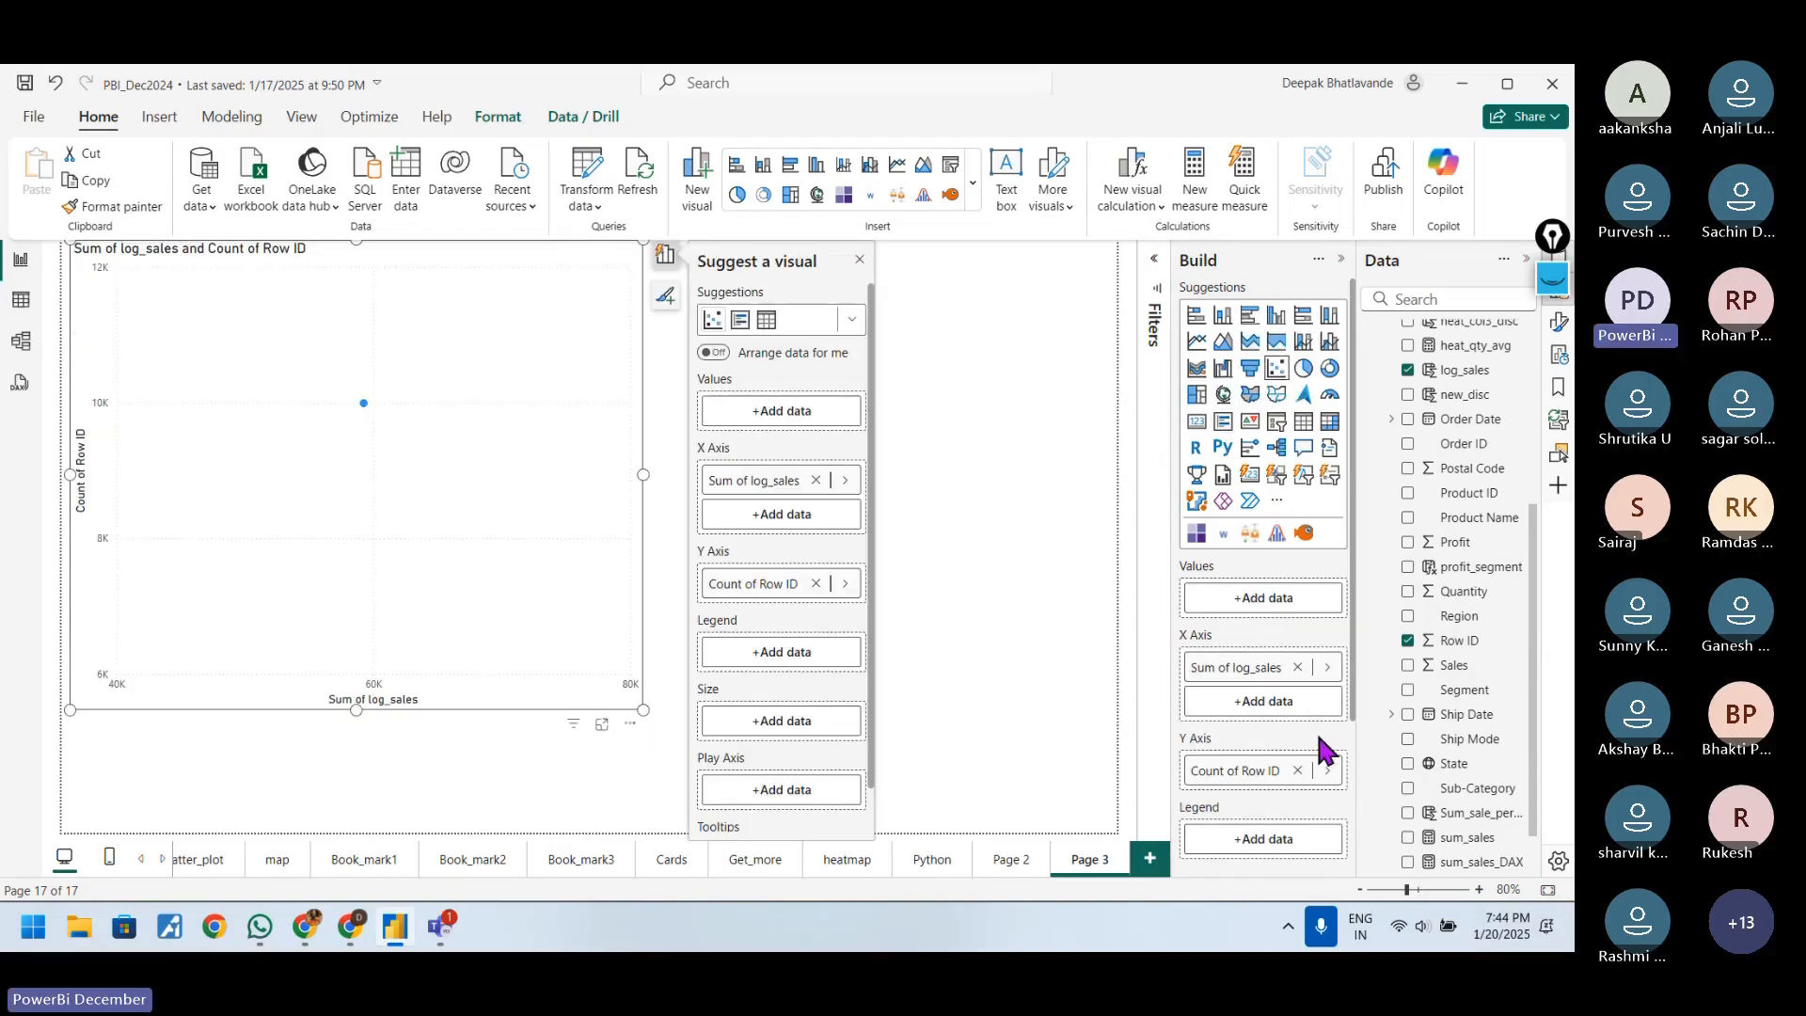
left_click(1248, 780)
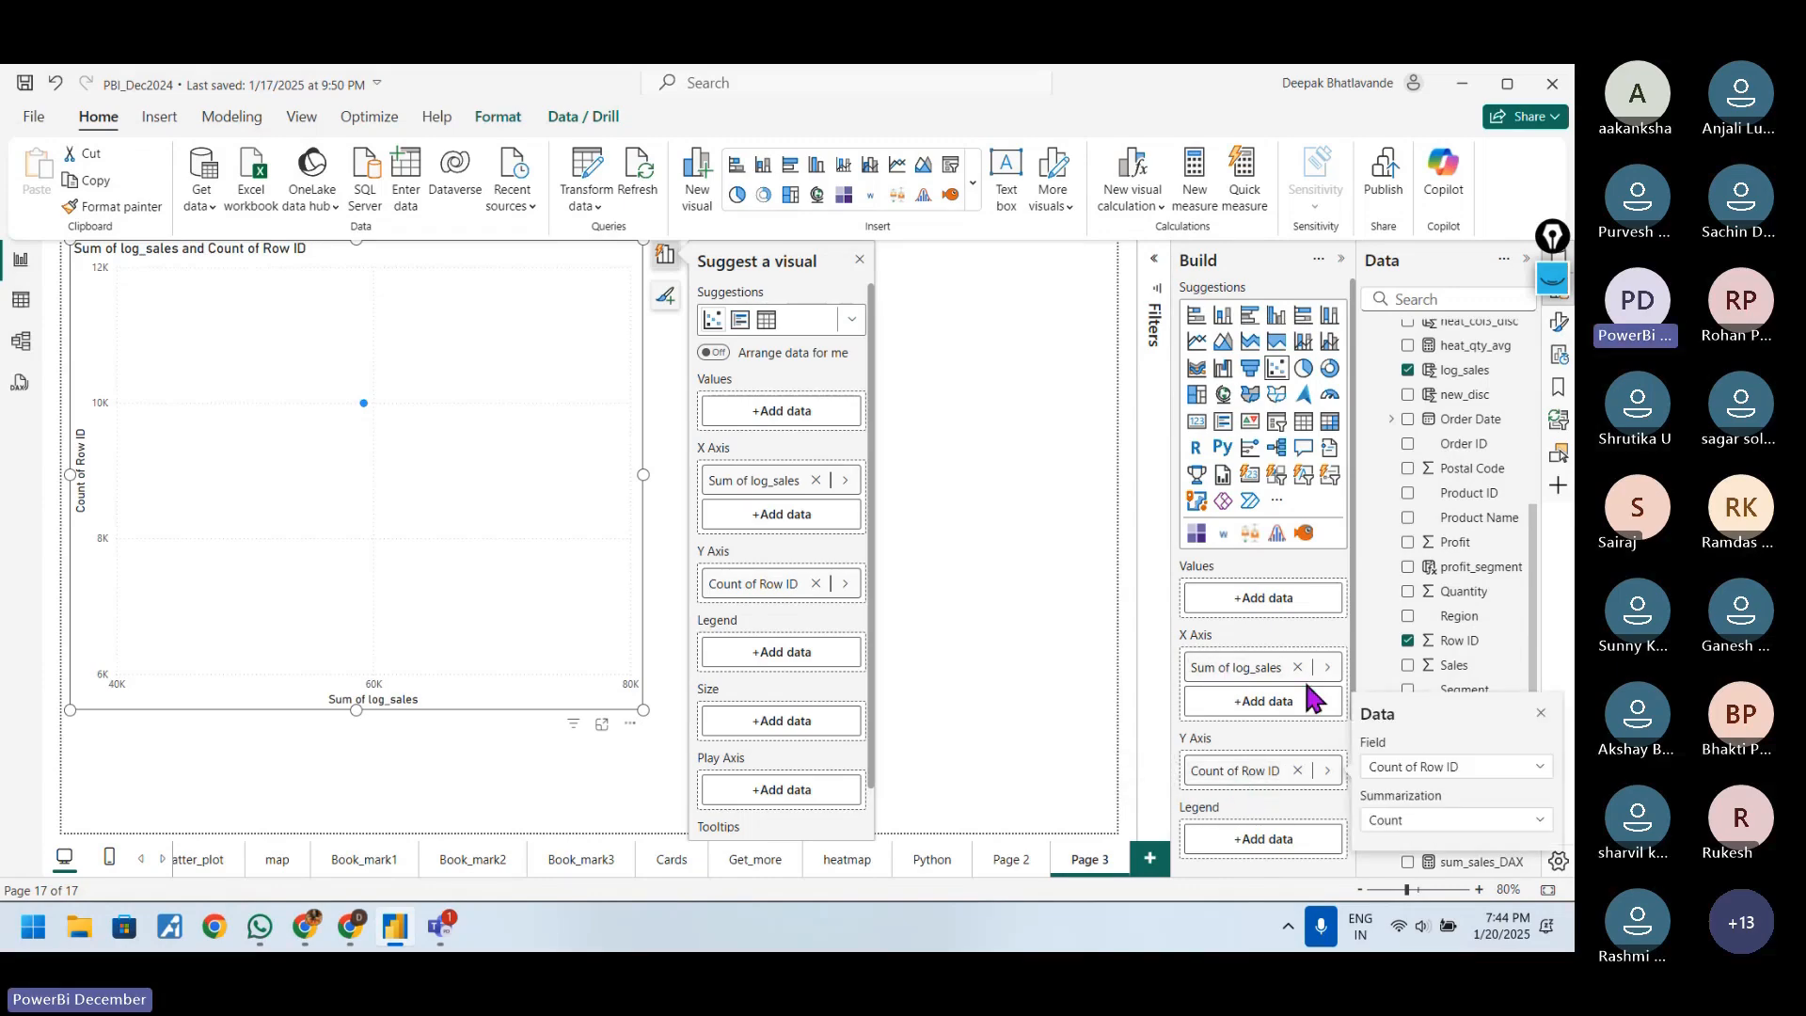
left_click(1328, 667)
left_click(1380, 665)
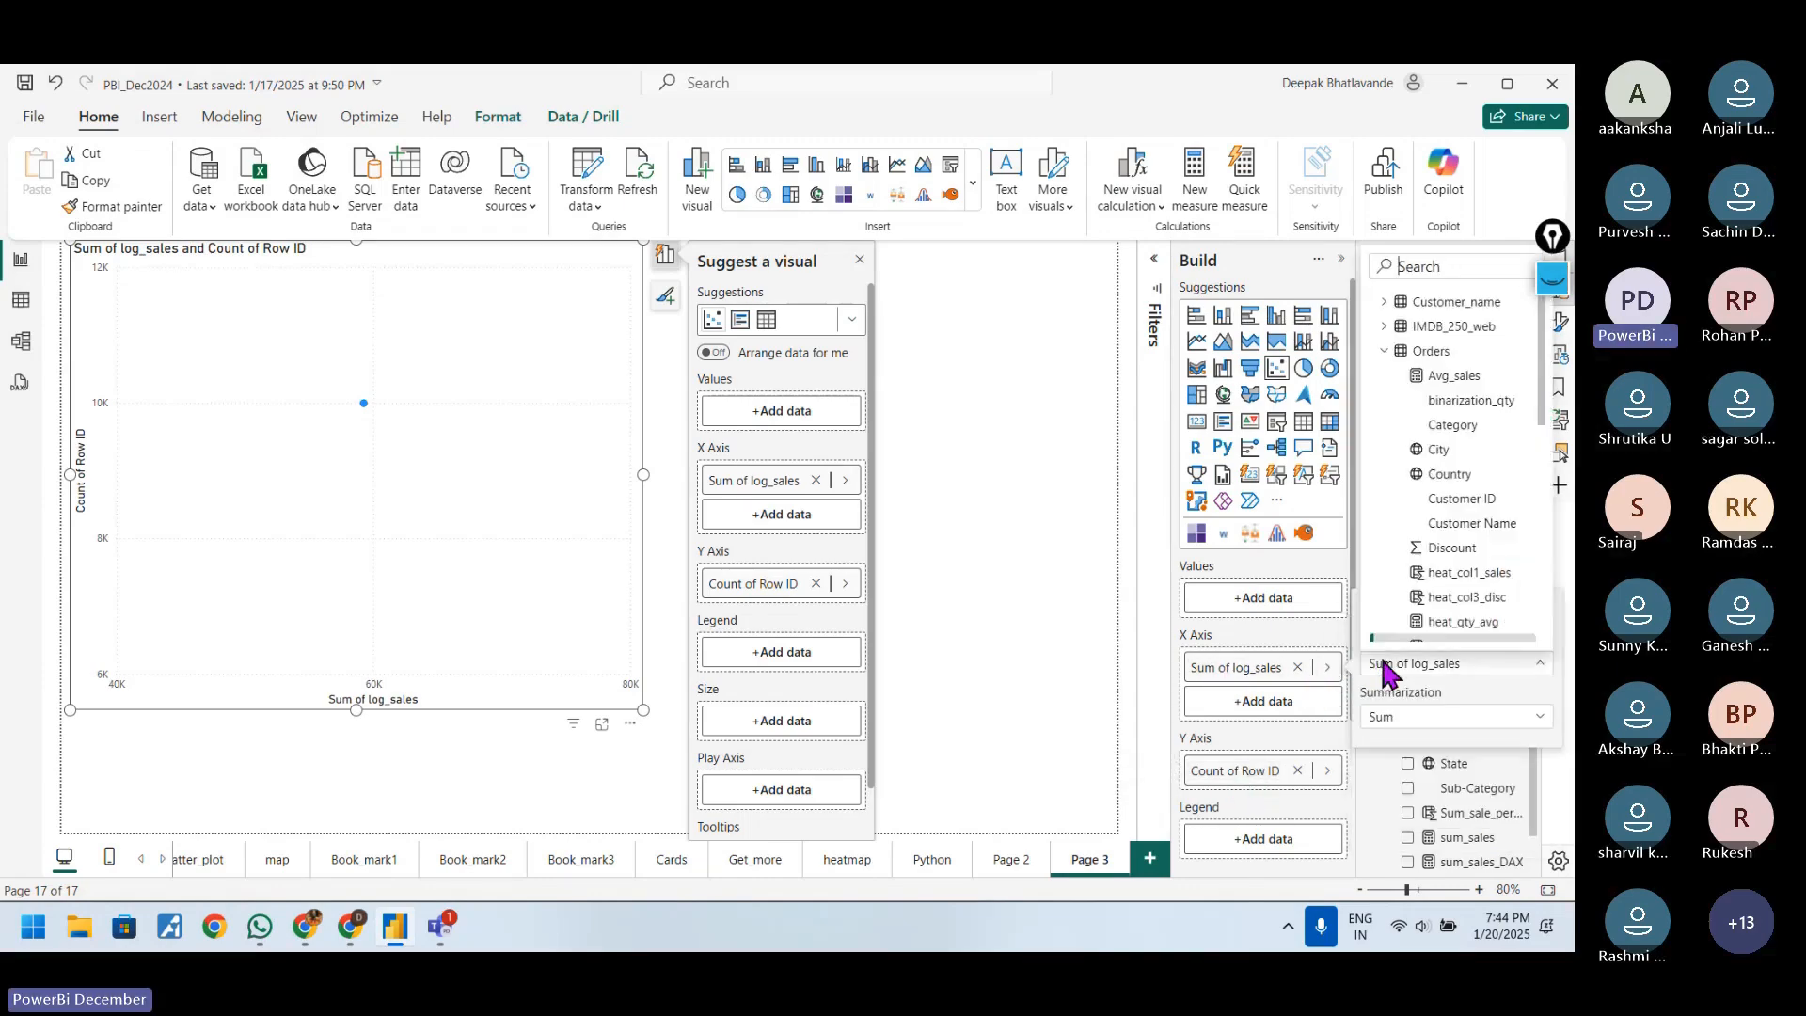
left_click(1393, 716)
left_click(1394, 717)
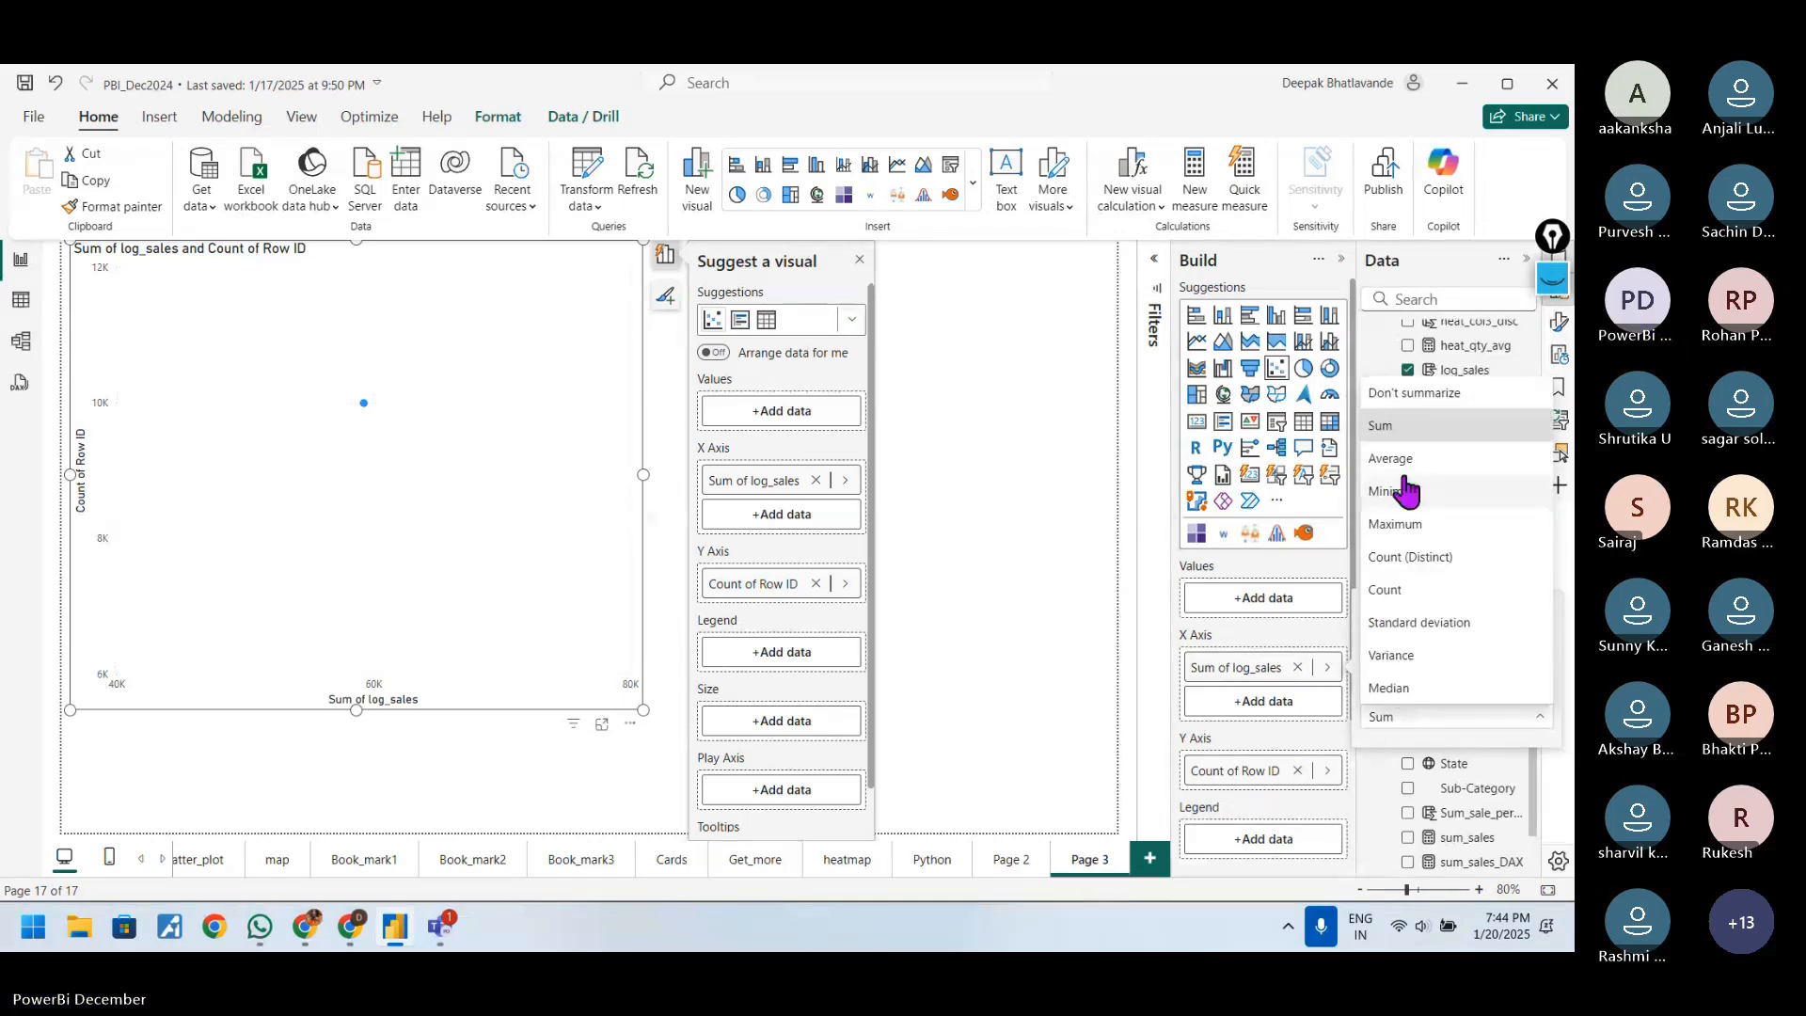
left_click(1414, 392)
left_click(1325, 773)
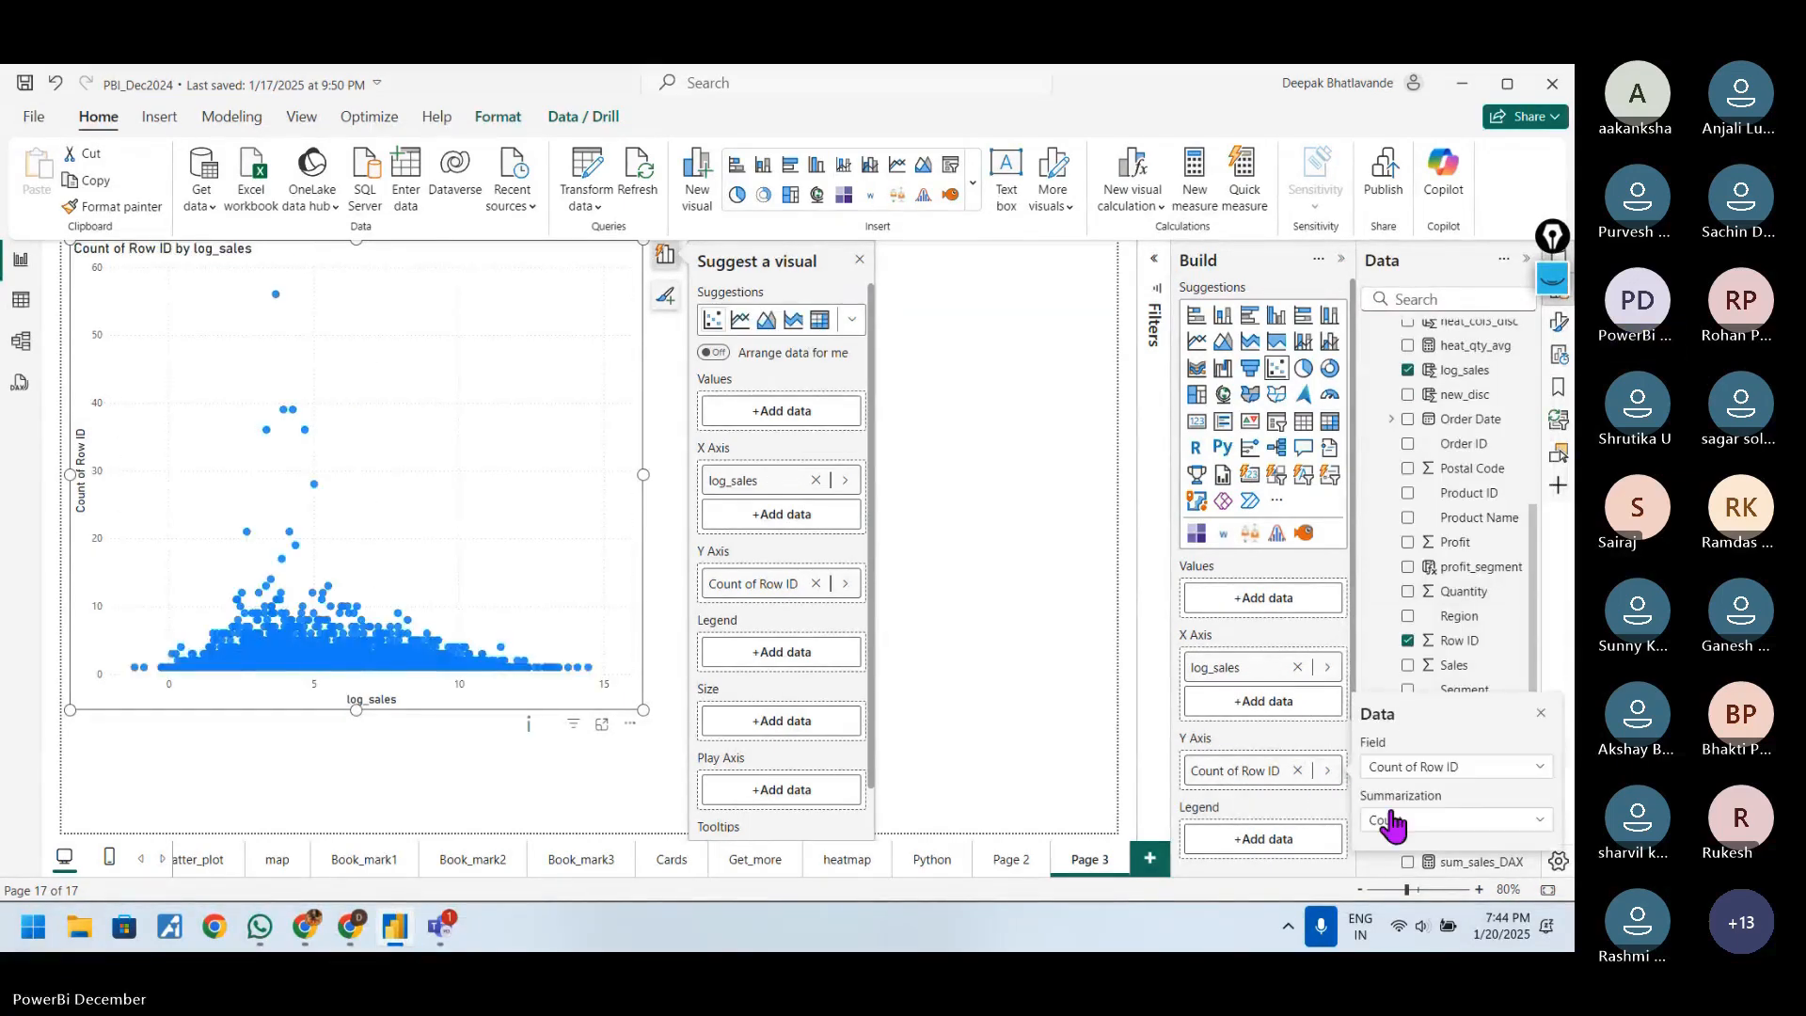
left_click(1392, 820)
left_click(1414, 499)
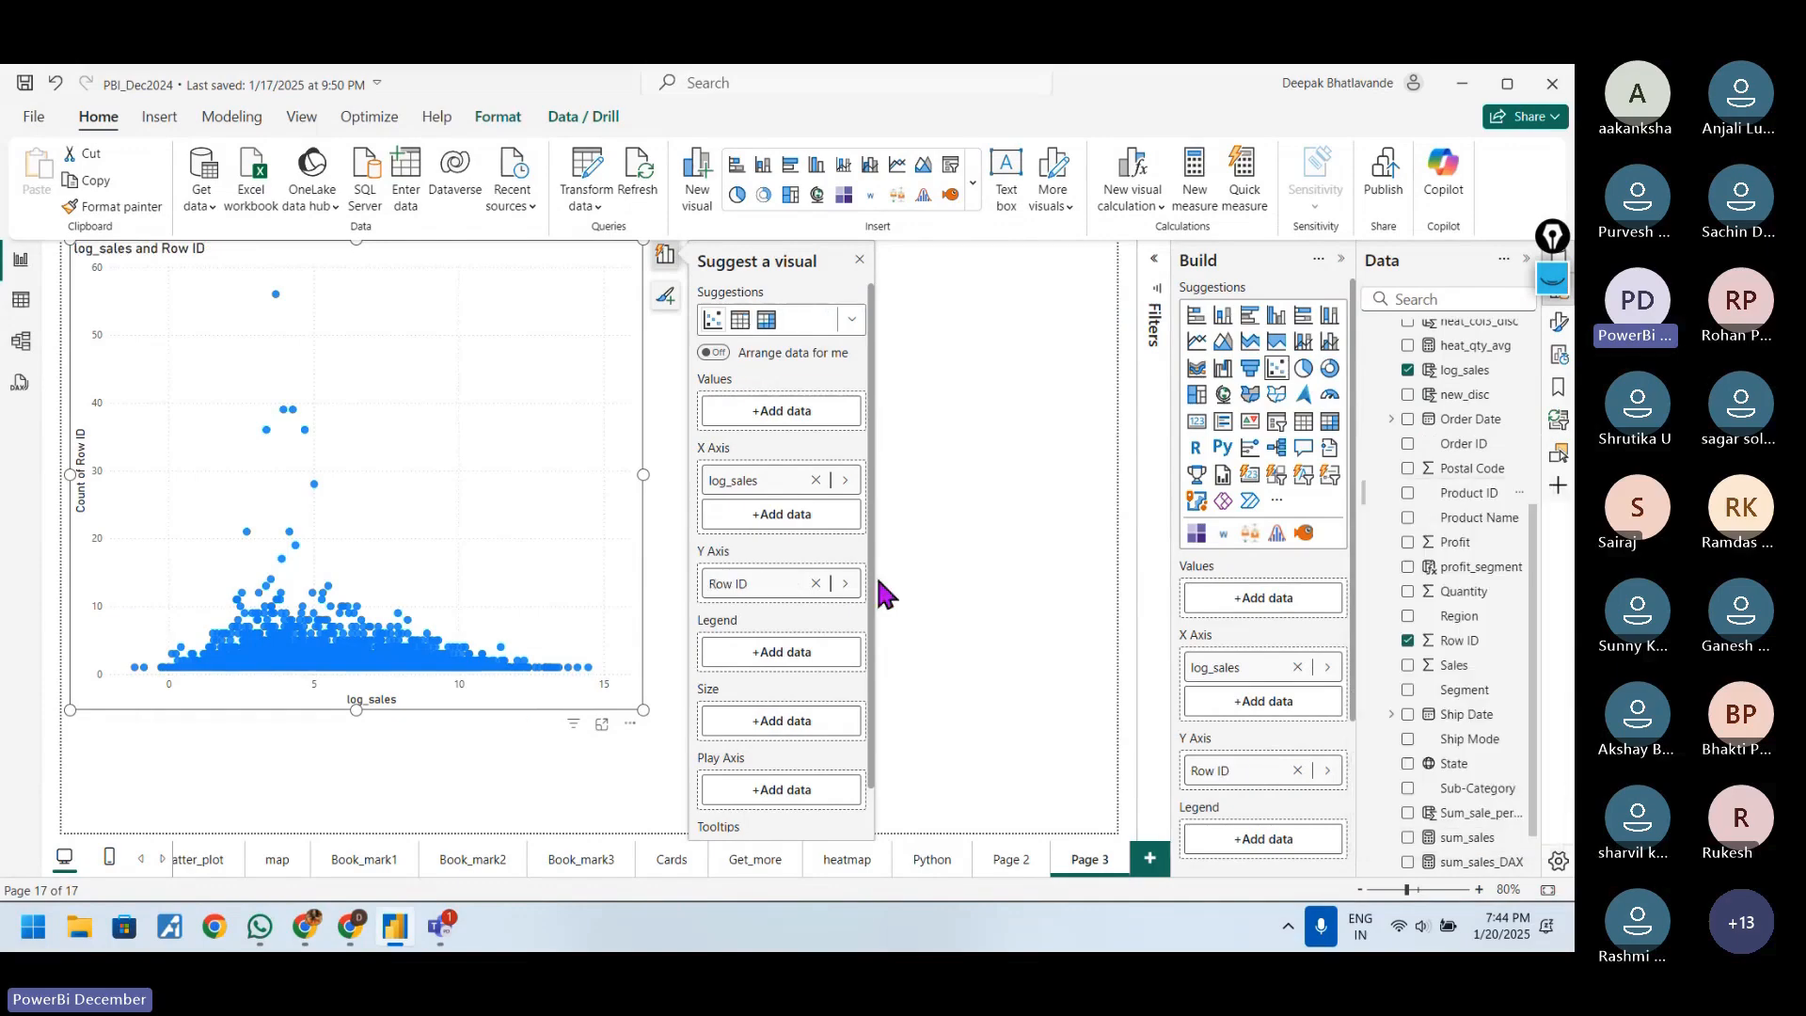
- Inspect the scatter chart's data points and the log_sales summarization, and open the chart's formatting options
mouse_move(355, 594)
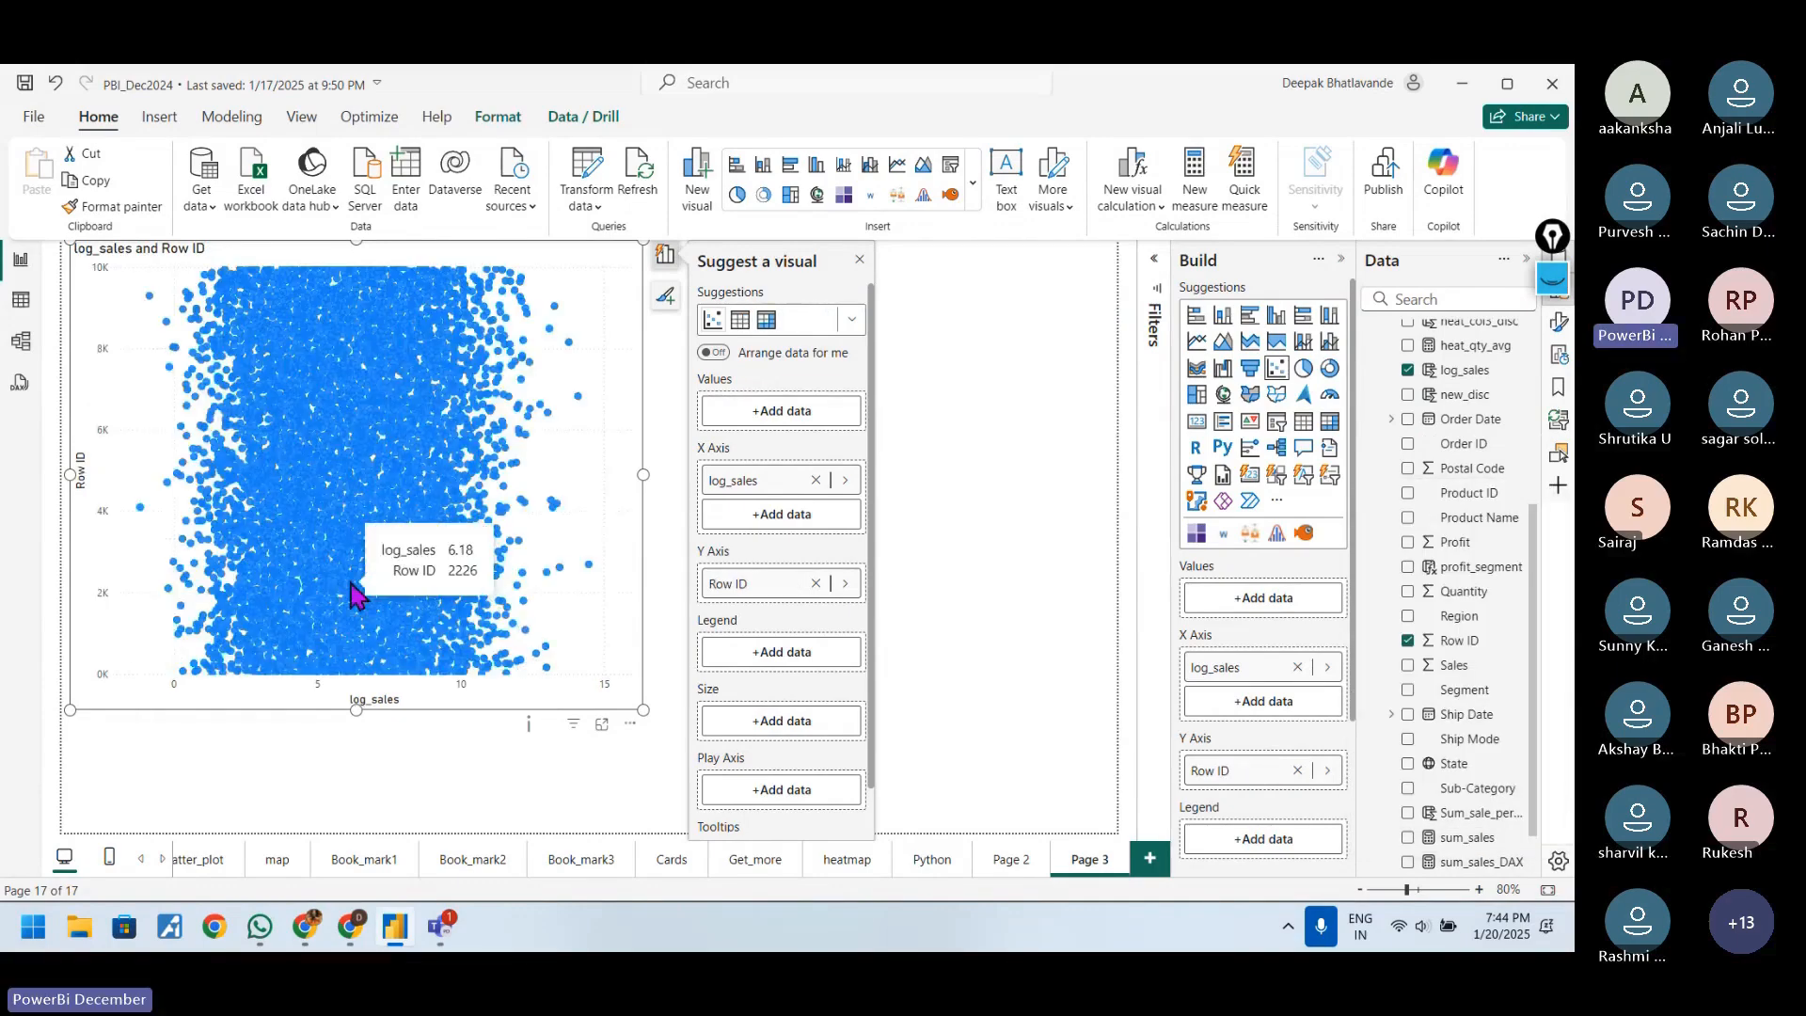
mouse_move(553, 497)
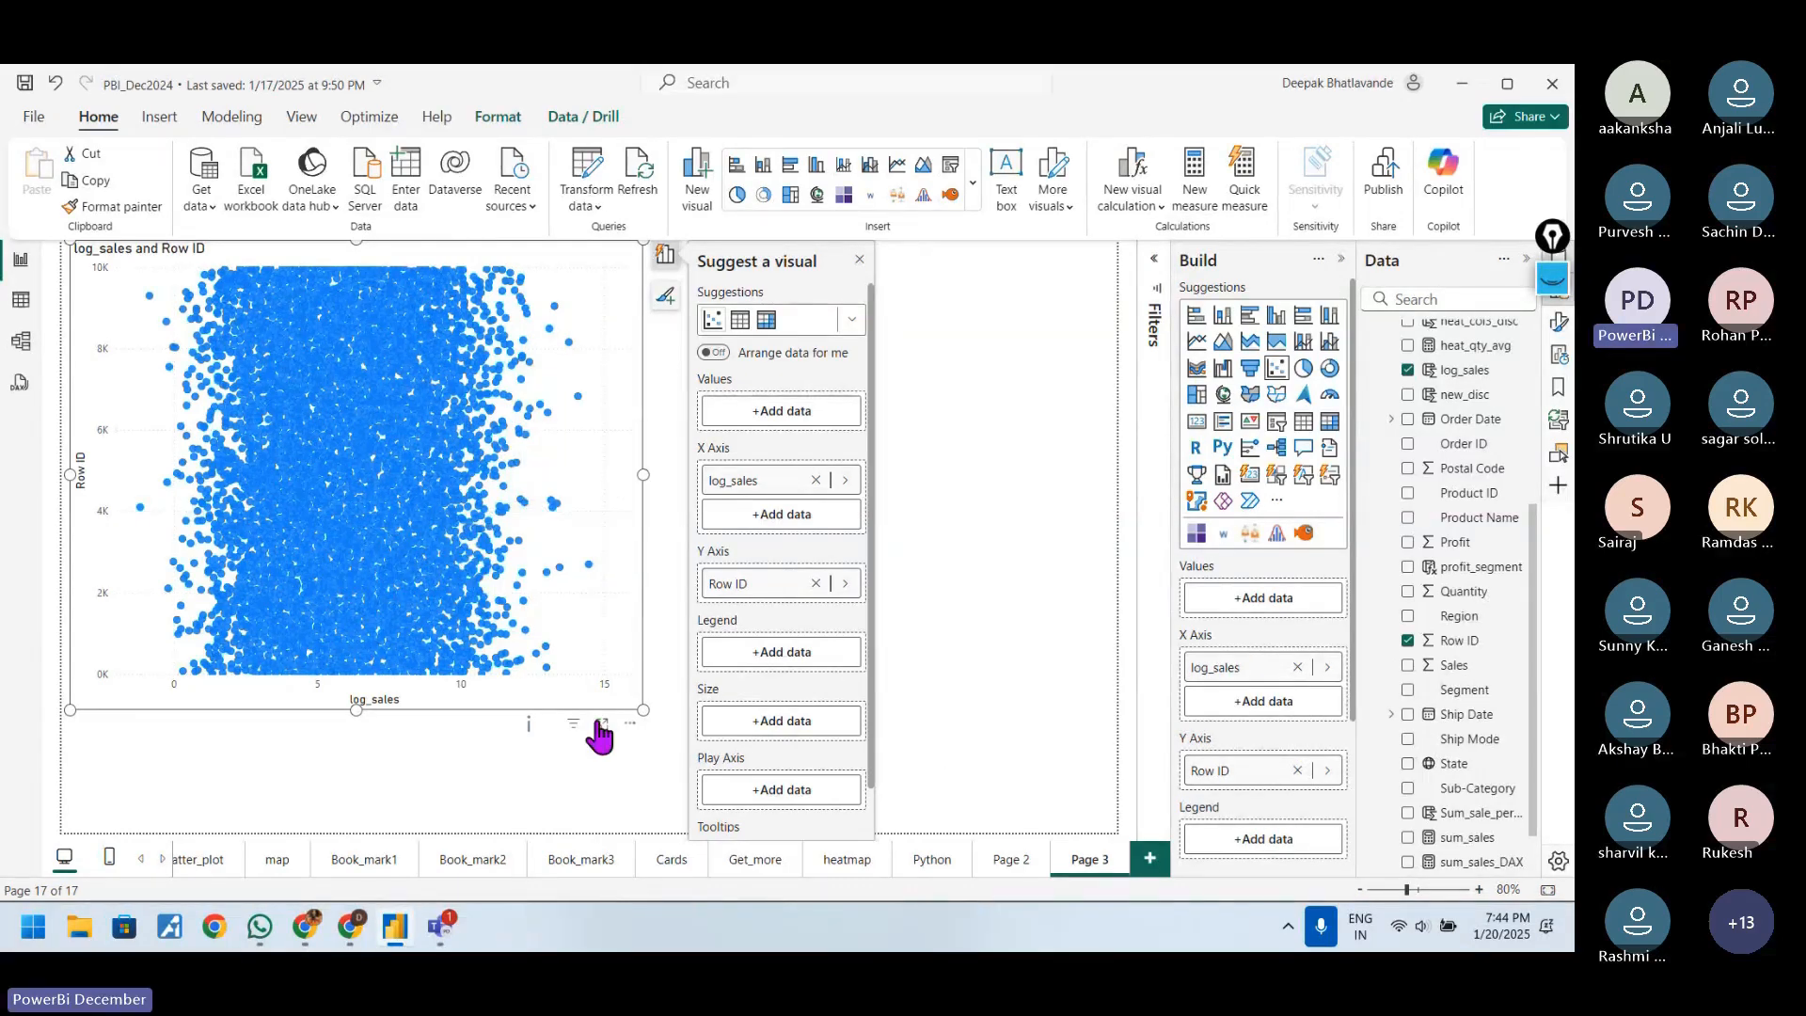
left_click(1327, 670)
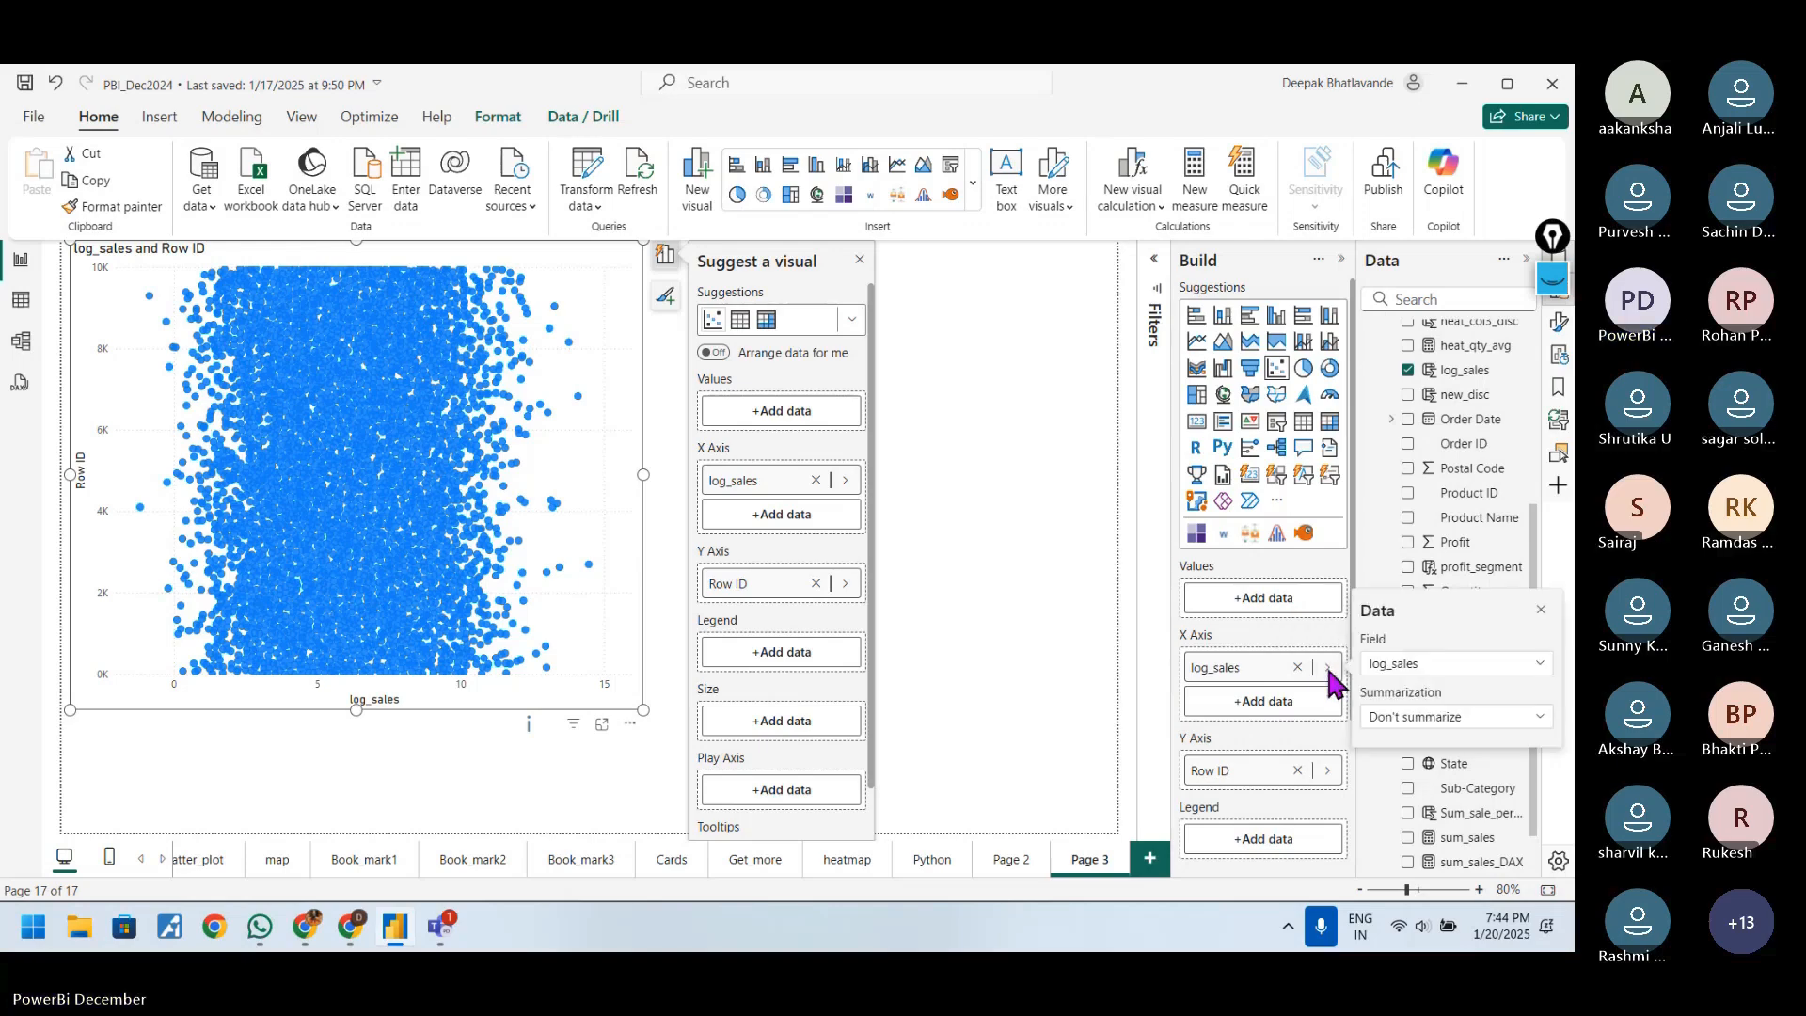
left_click(630, 723)
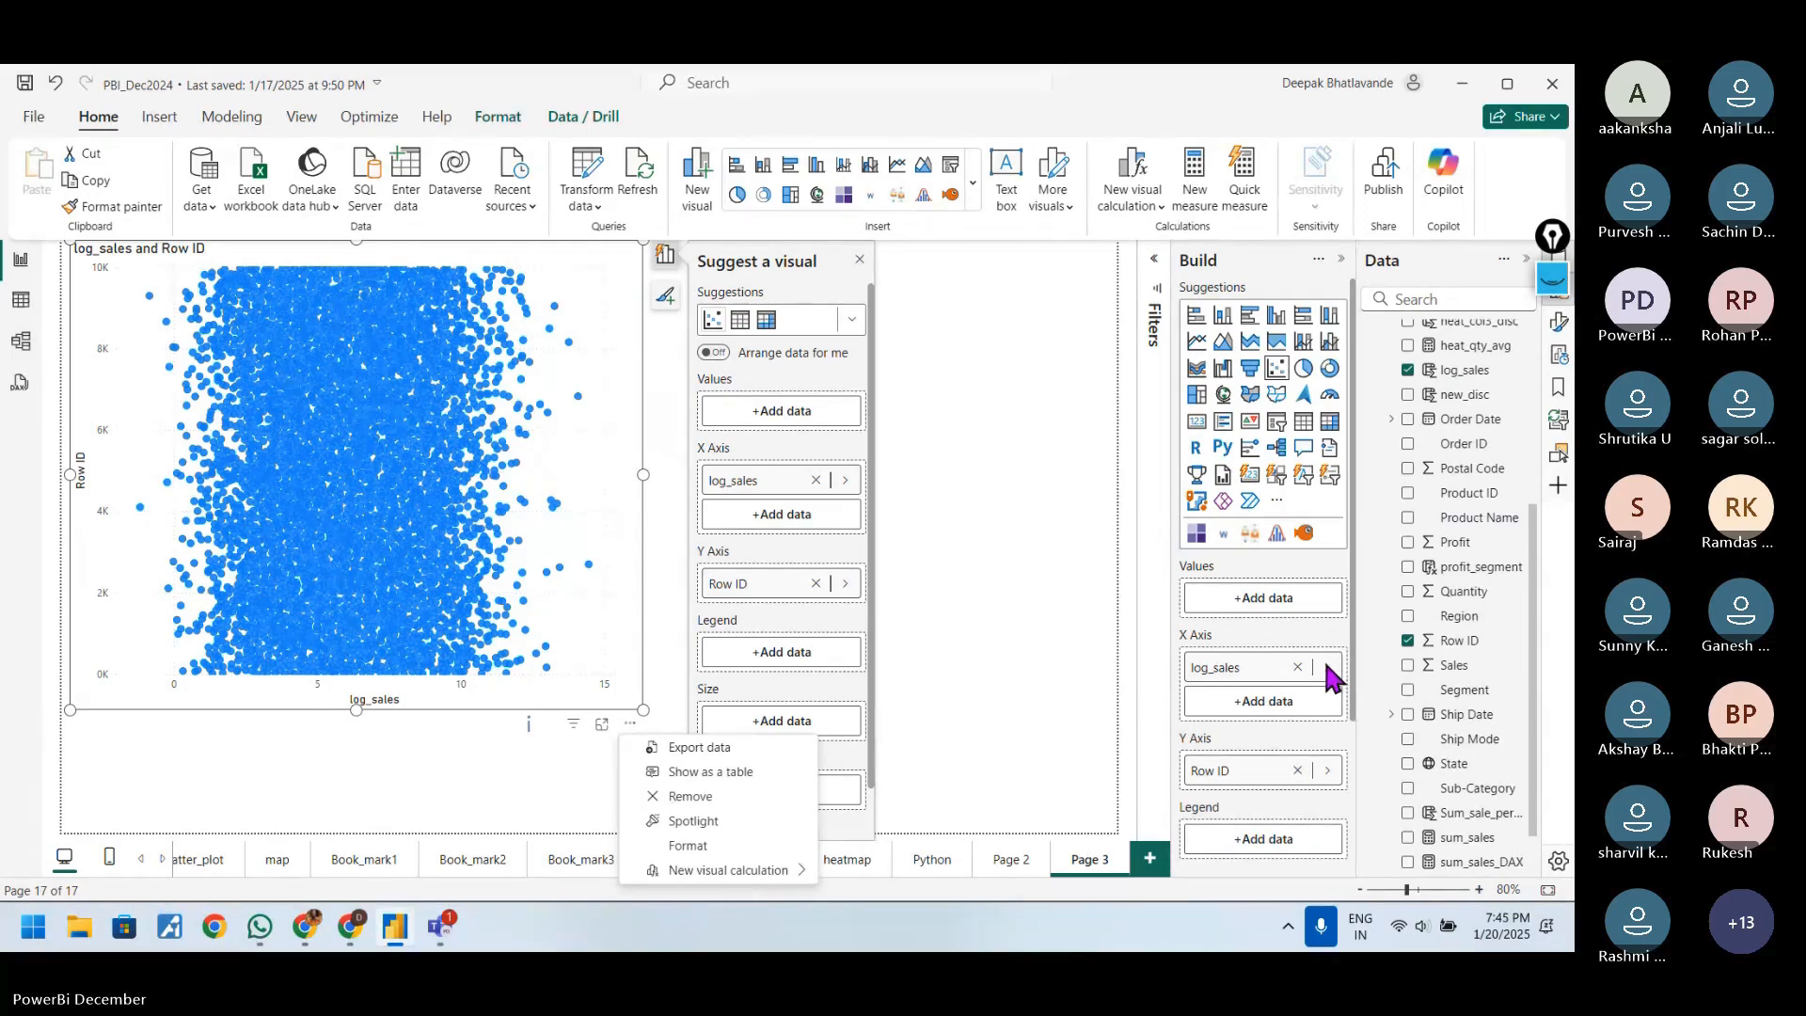
mouse_move(769, 870)
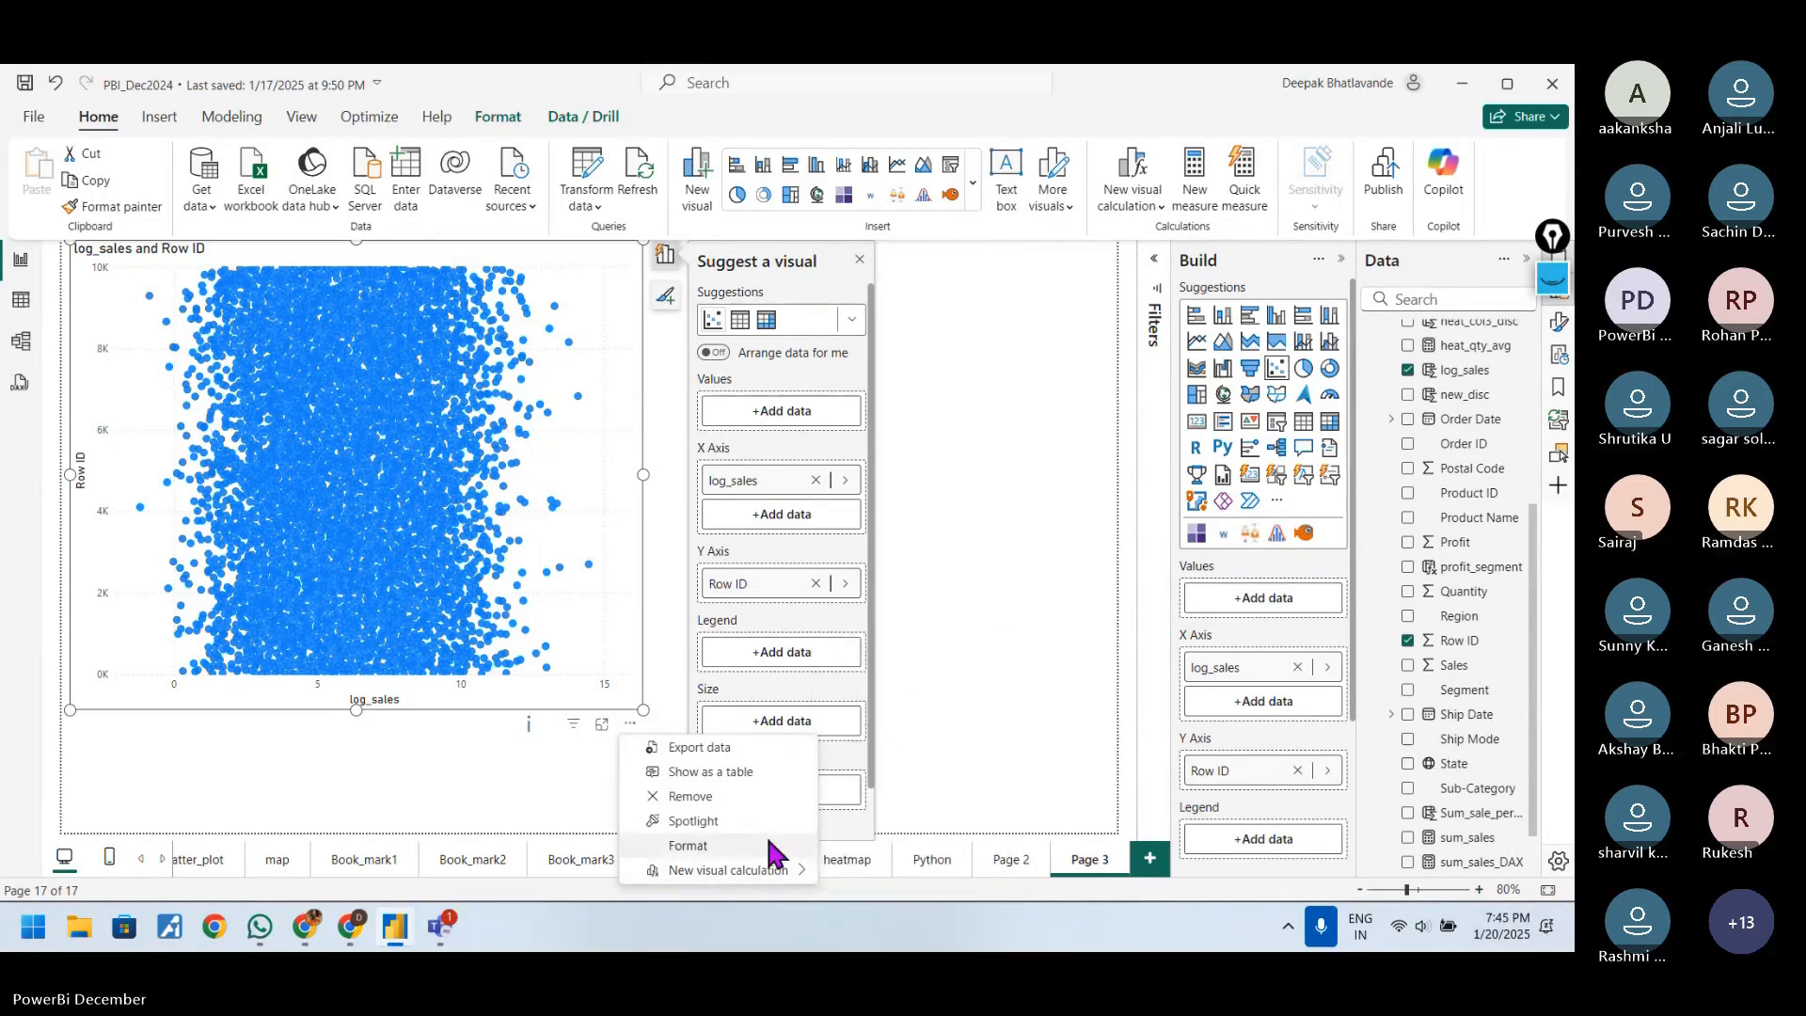
left_click(769, 852)
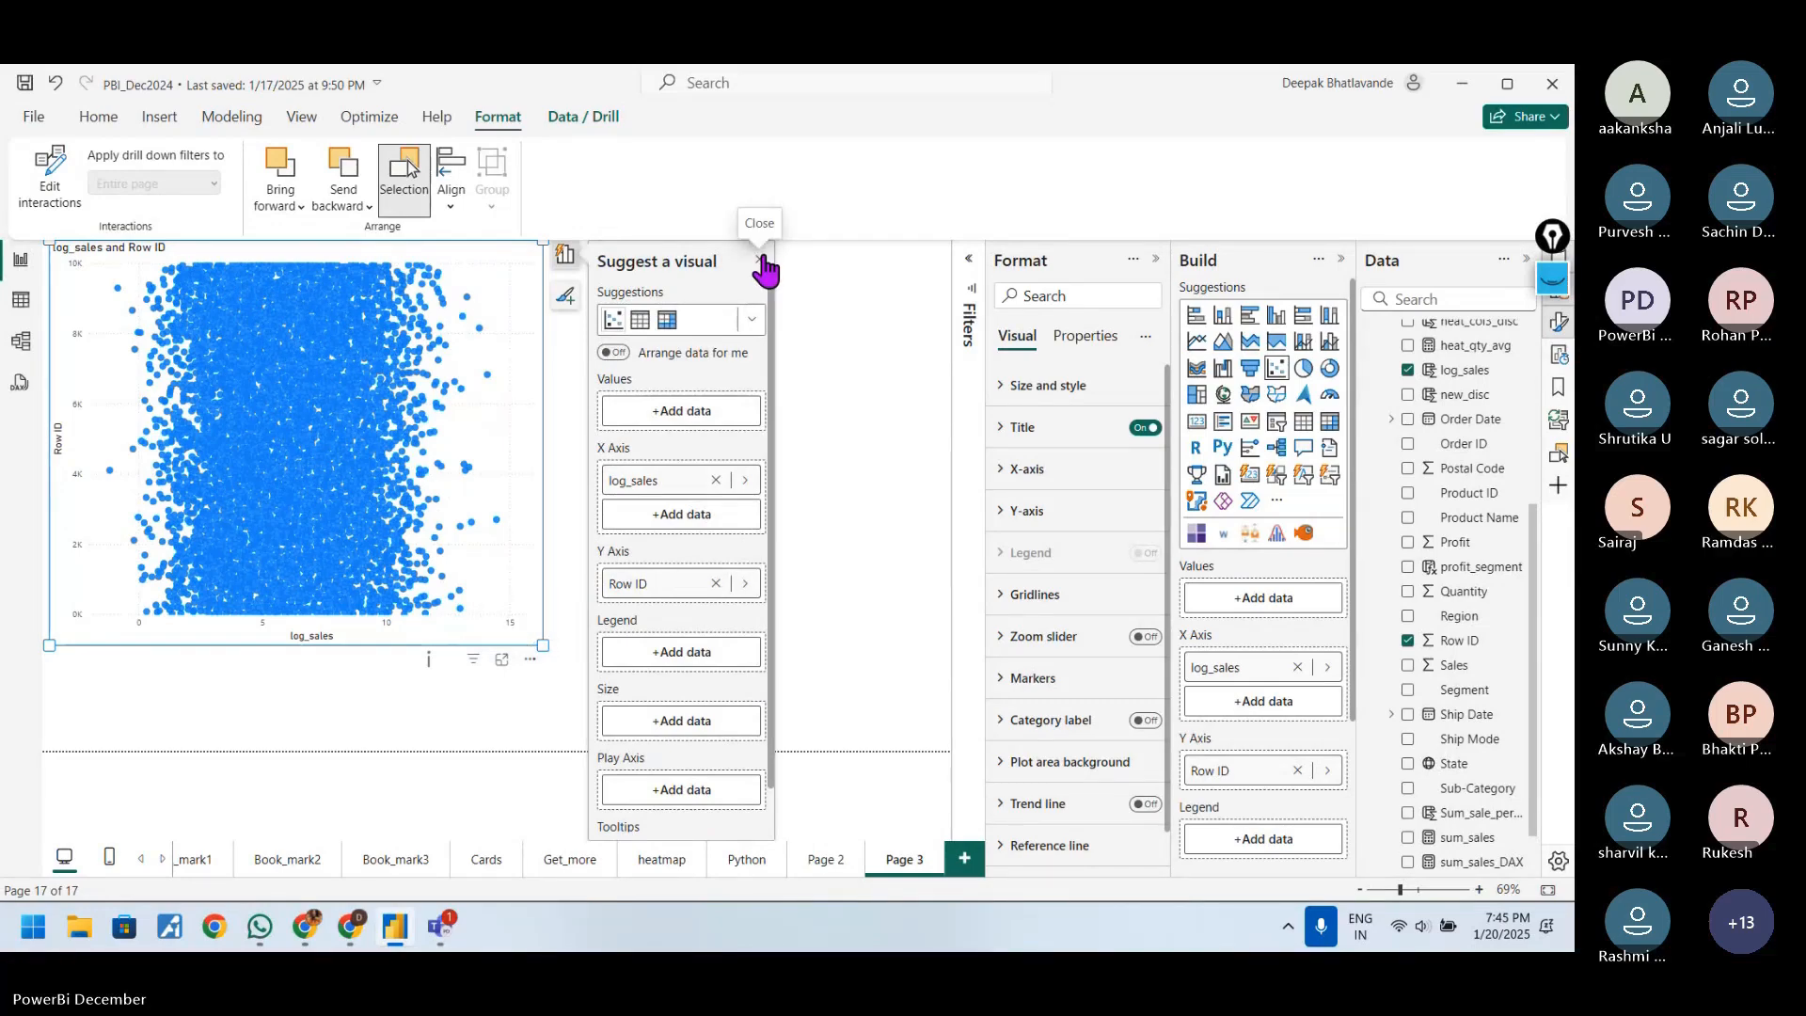
- Turn on automatic data arrangement for the visual, sort the resulting table ascending by log_sales, and look through its rows
left_click(613, 352)
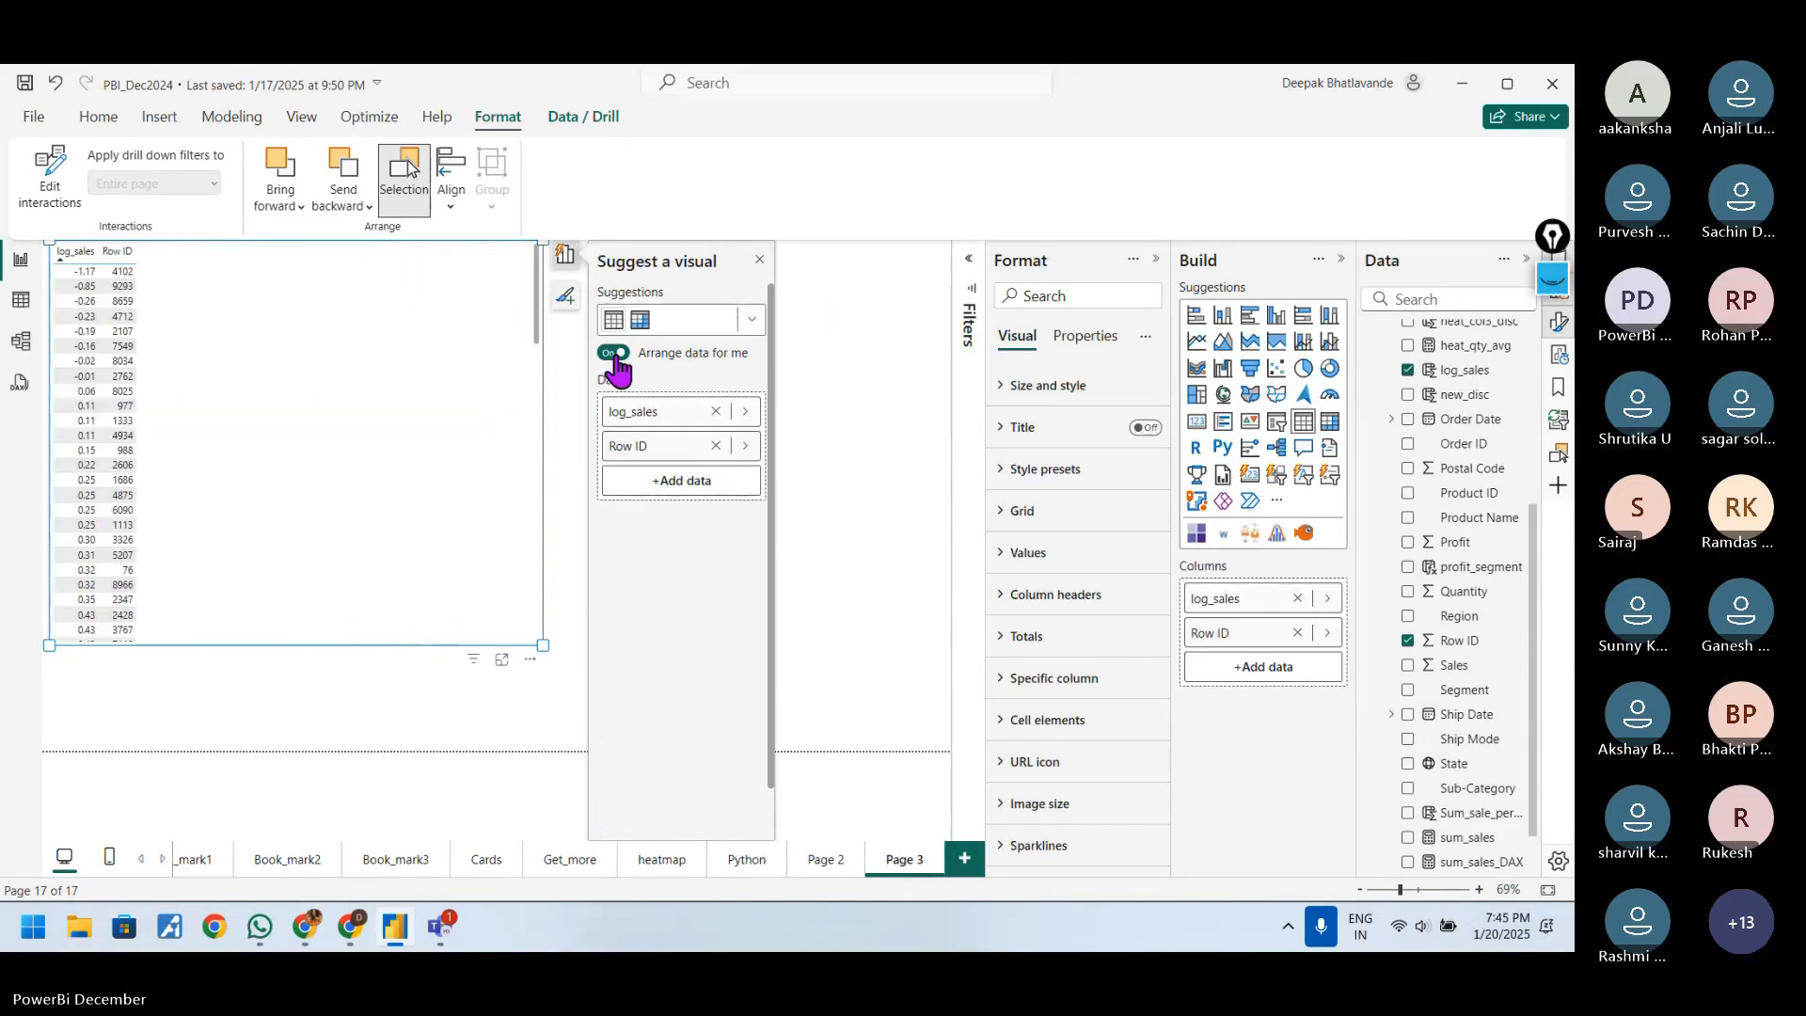
mouse_move(474, 664)
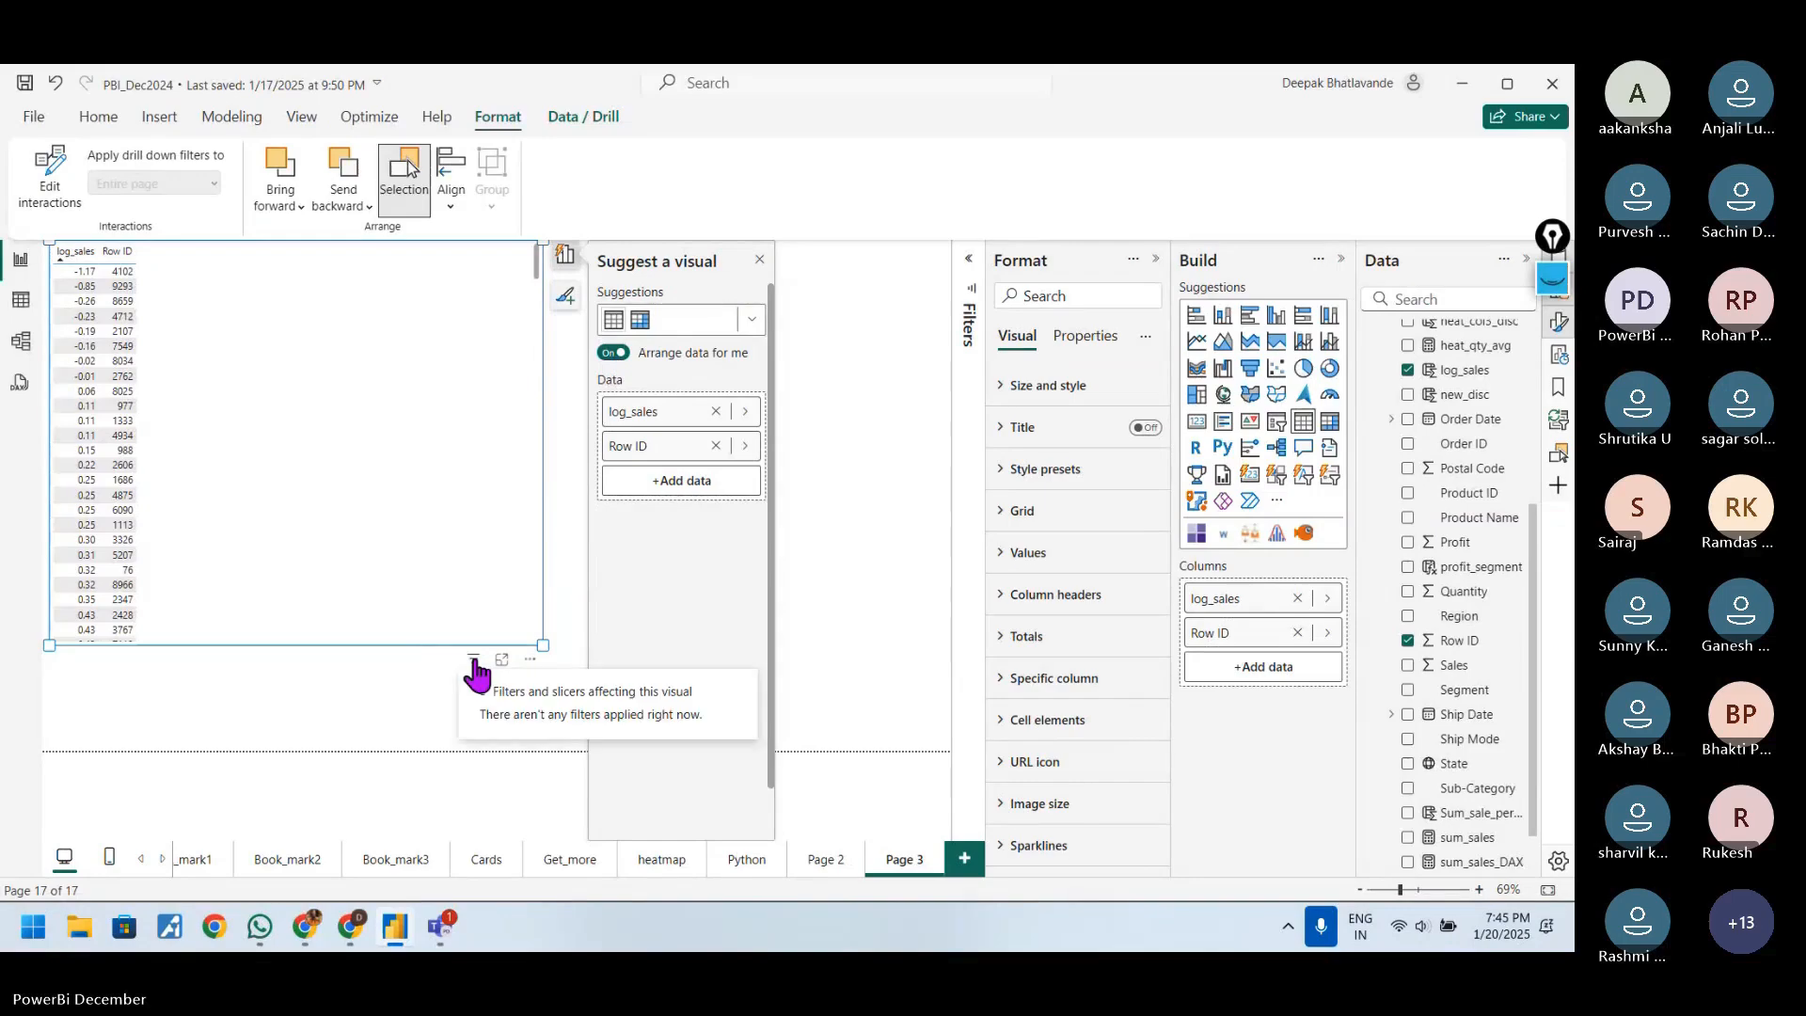
left_click(530, 658)
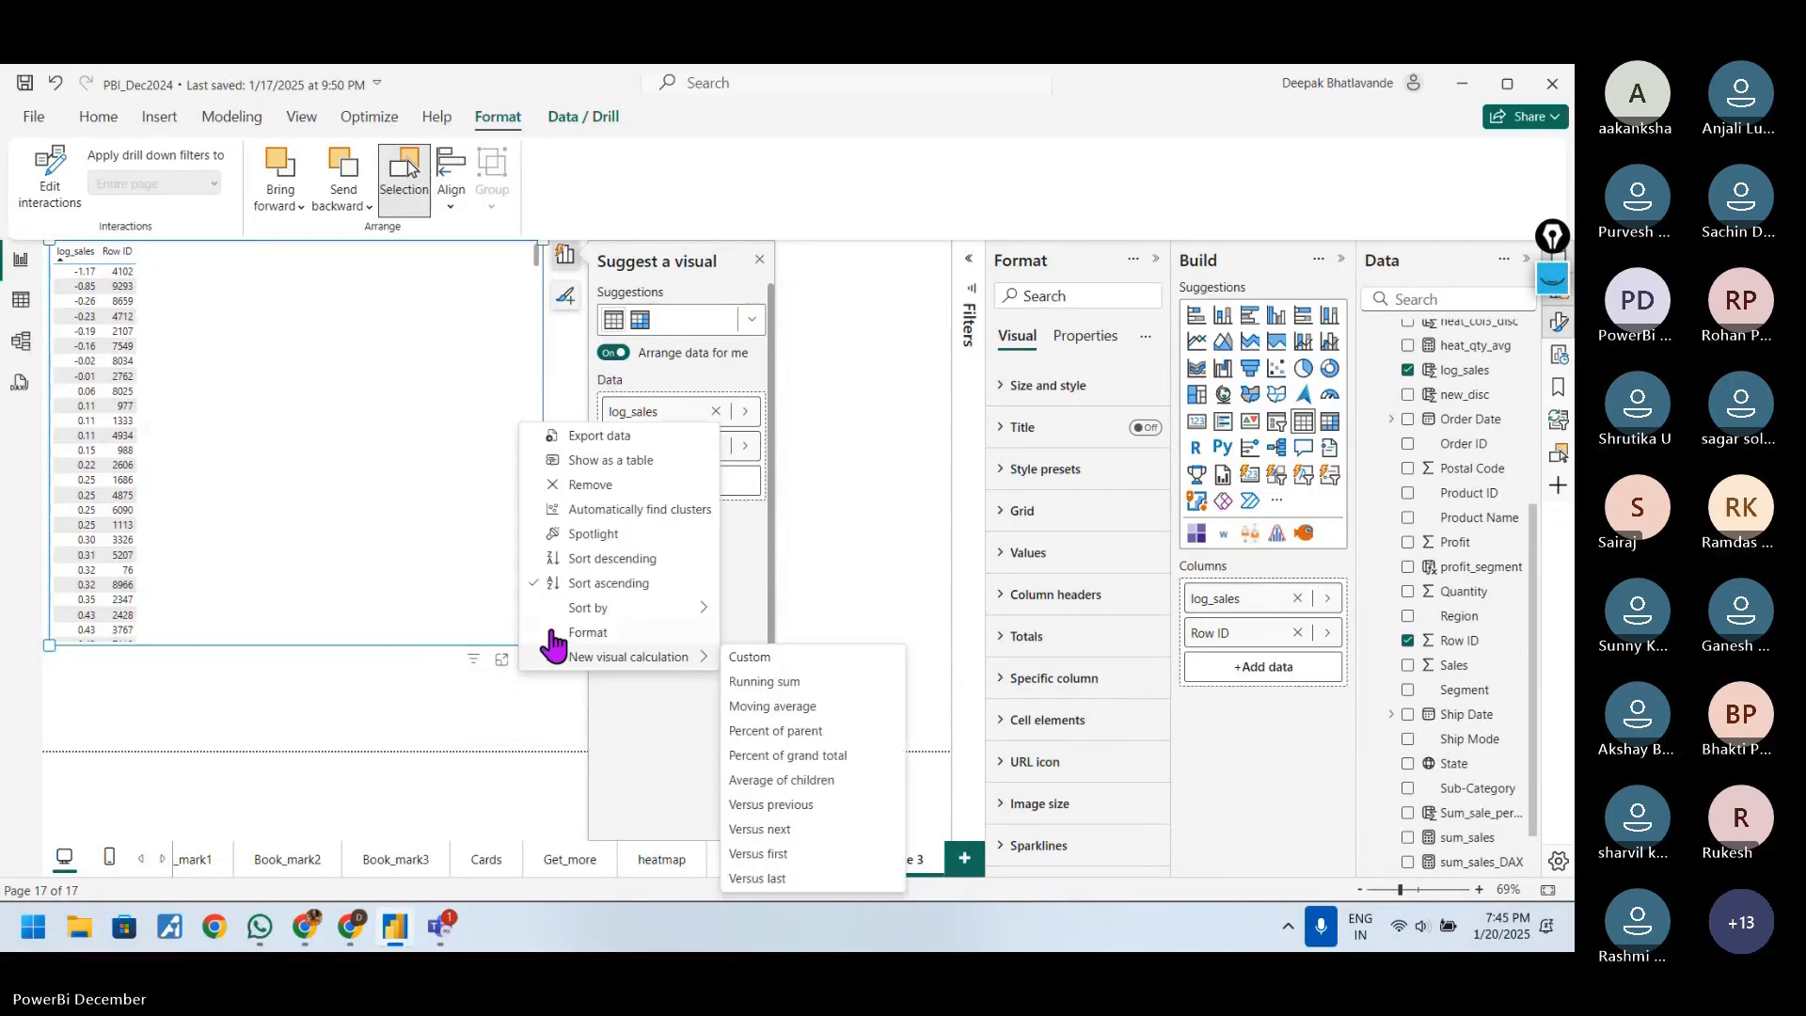
mouse_move(566, 613)
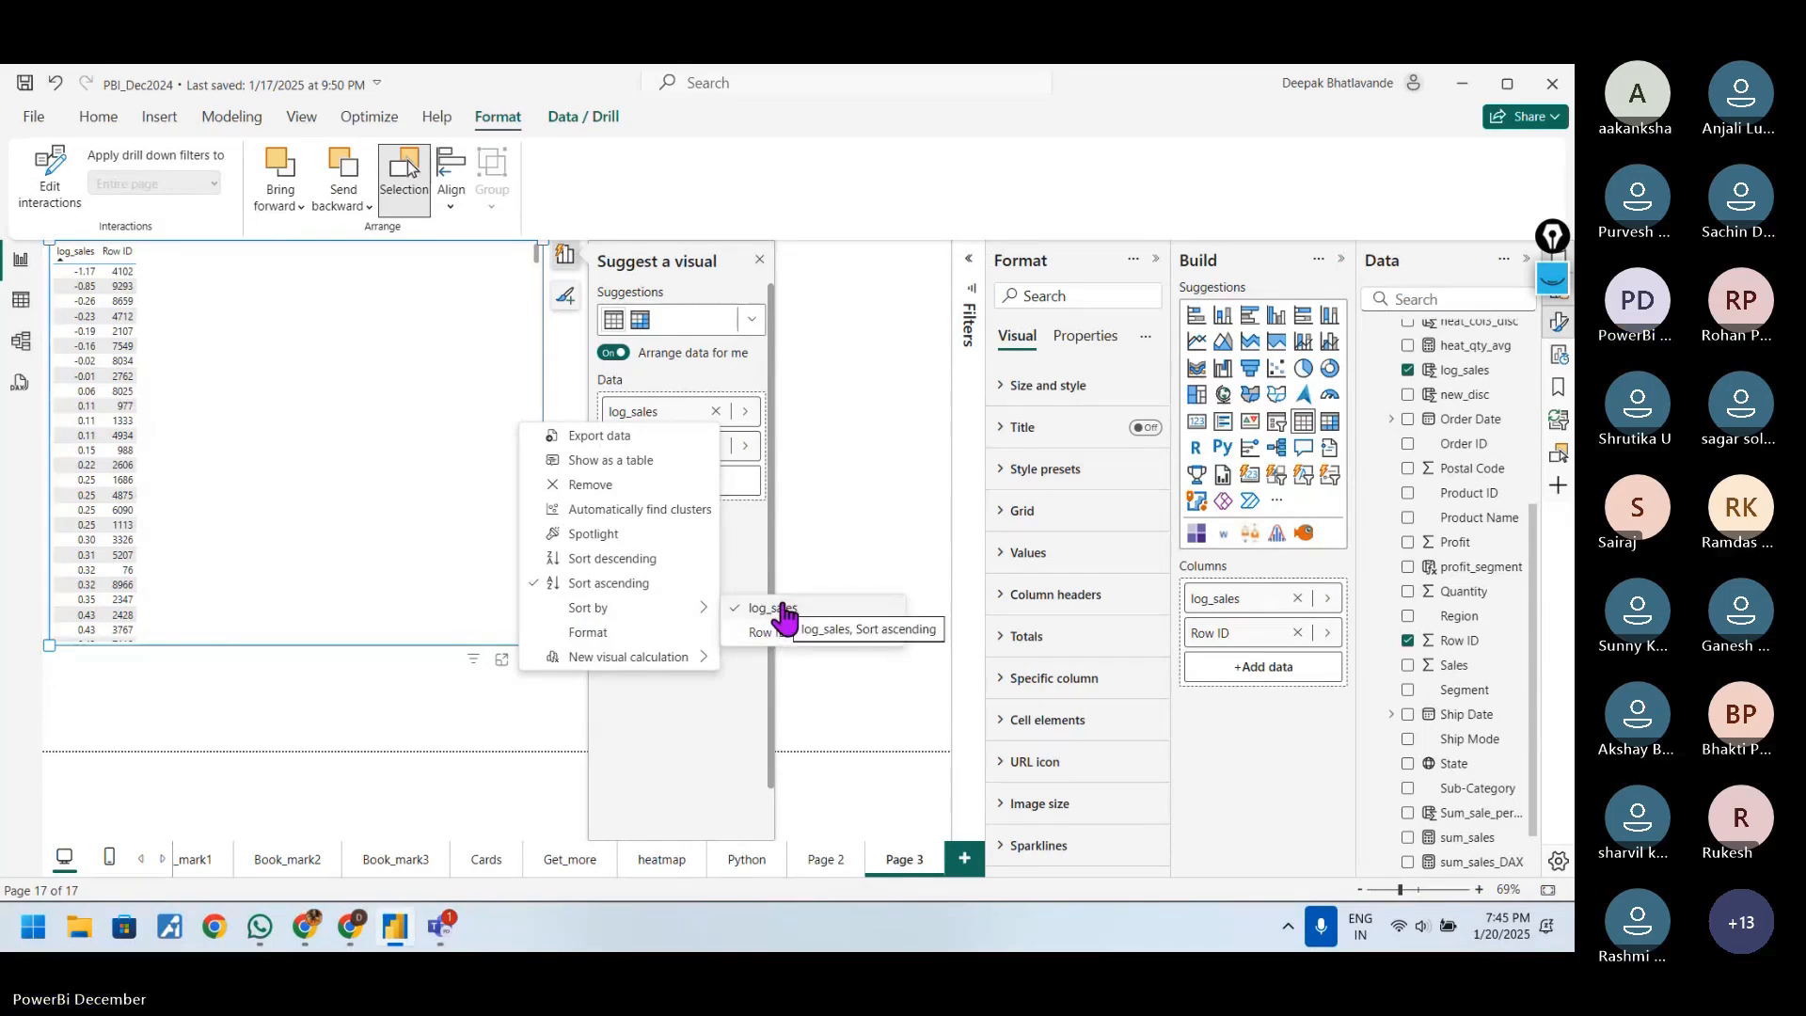
left_click(645, 585)
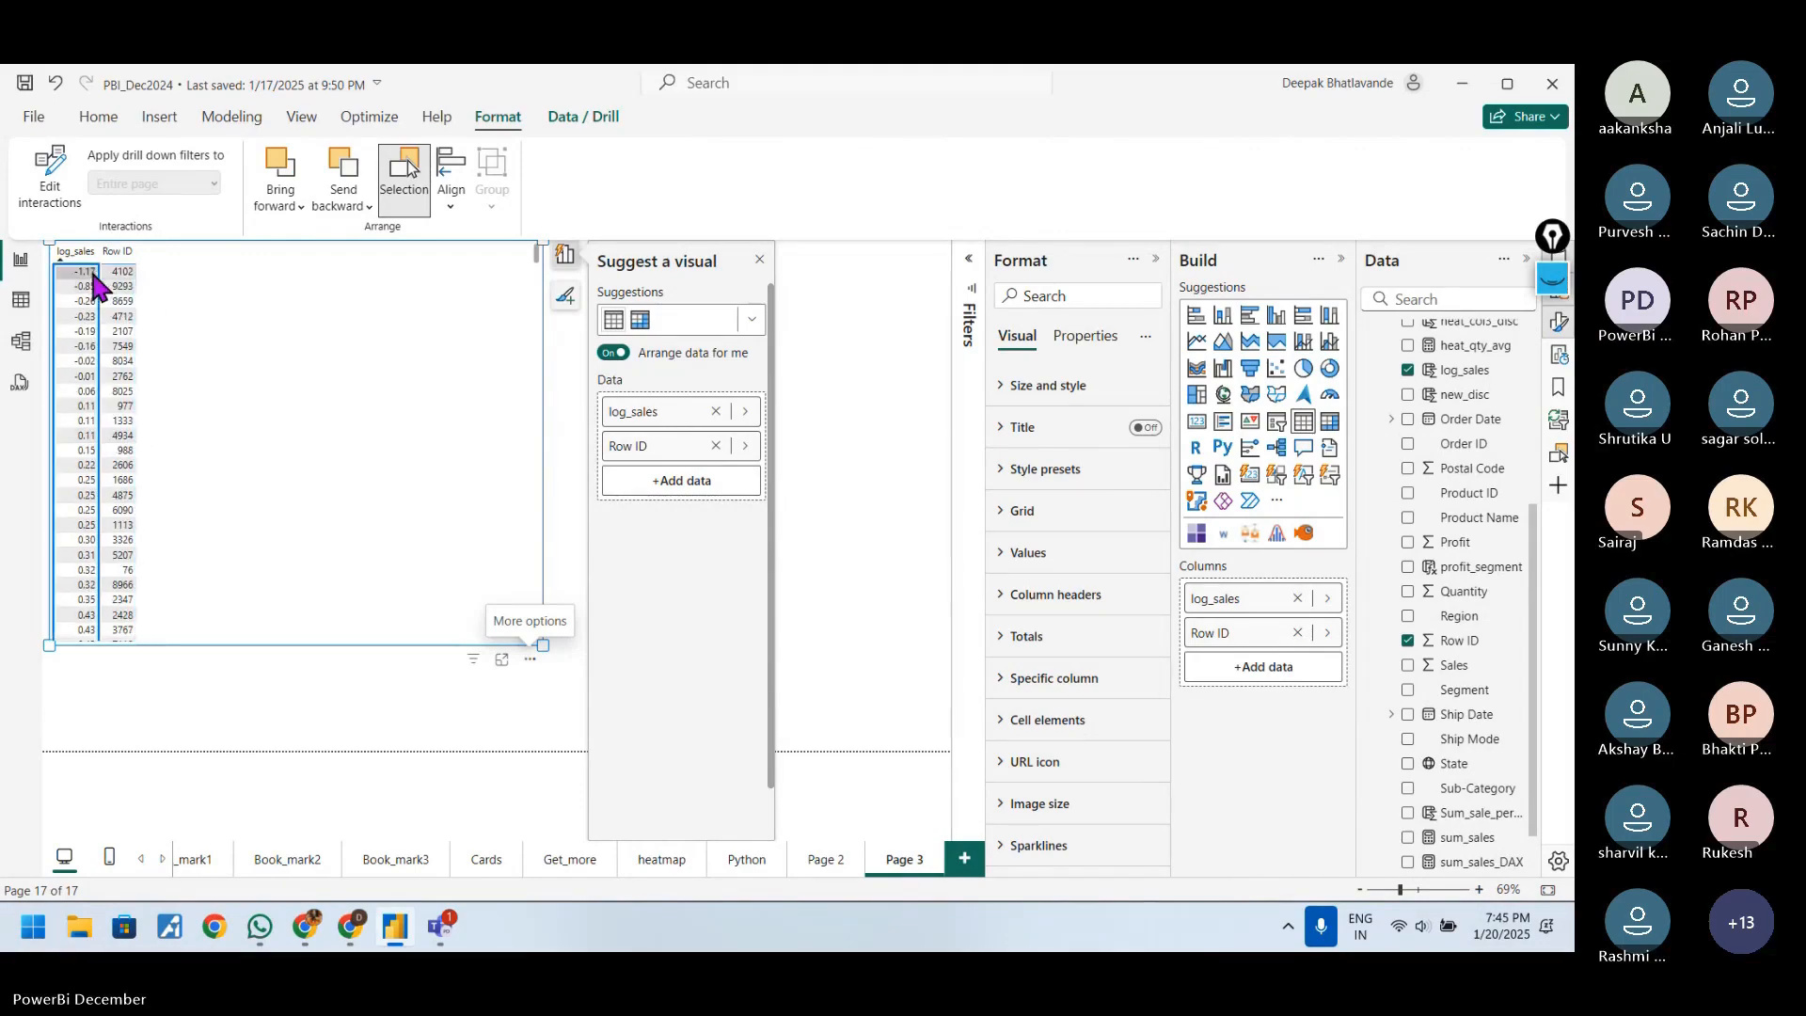
scroll(89, 499, "down", 10)
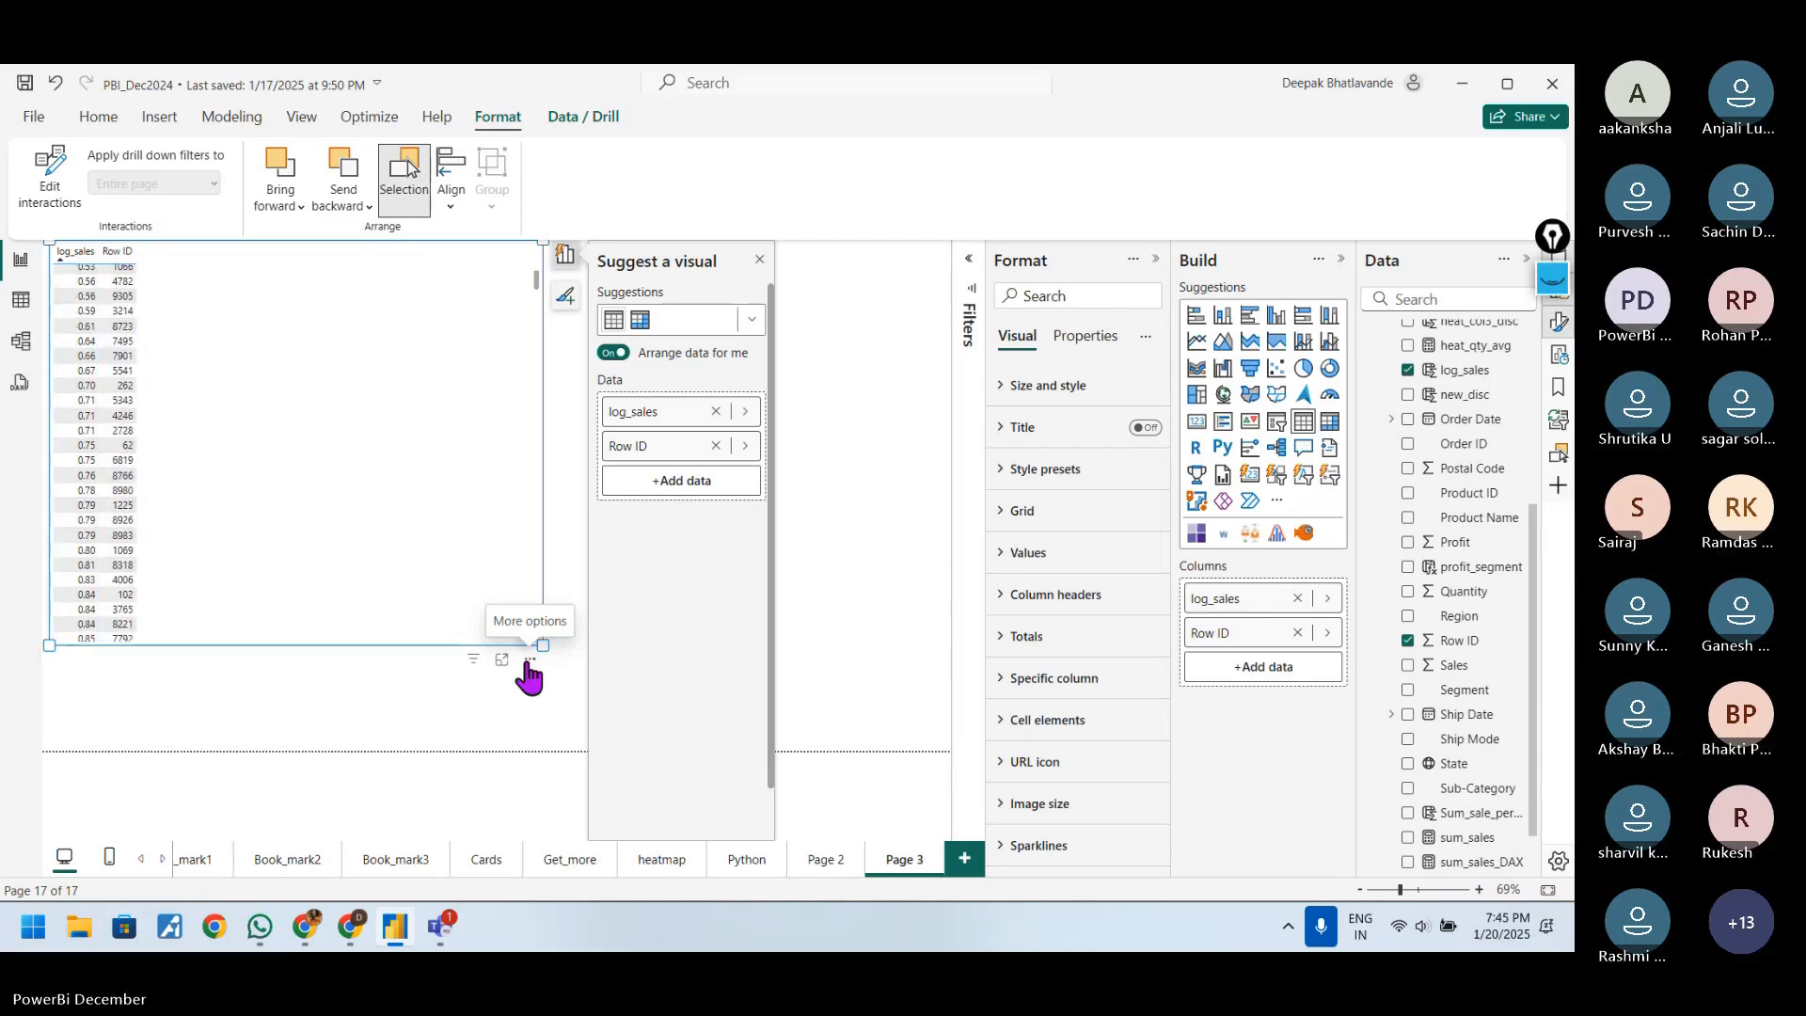
- Change the table back to a scatter chart with Row ID on the X axis and unsummarized log_sales on the Y axis
left_click(1277, 368)
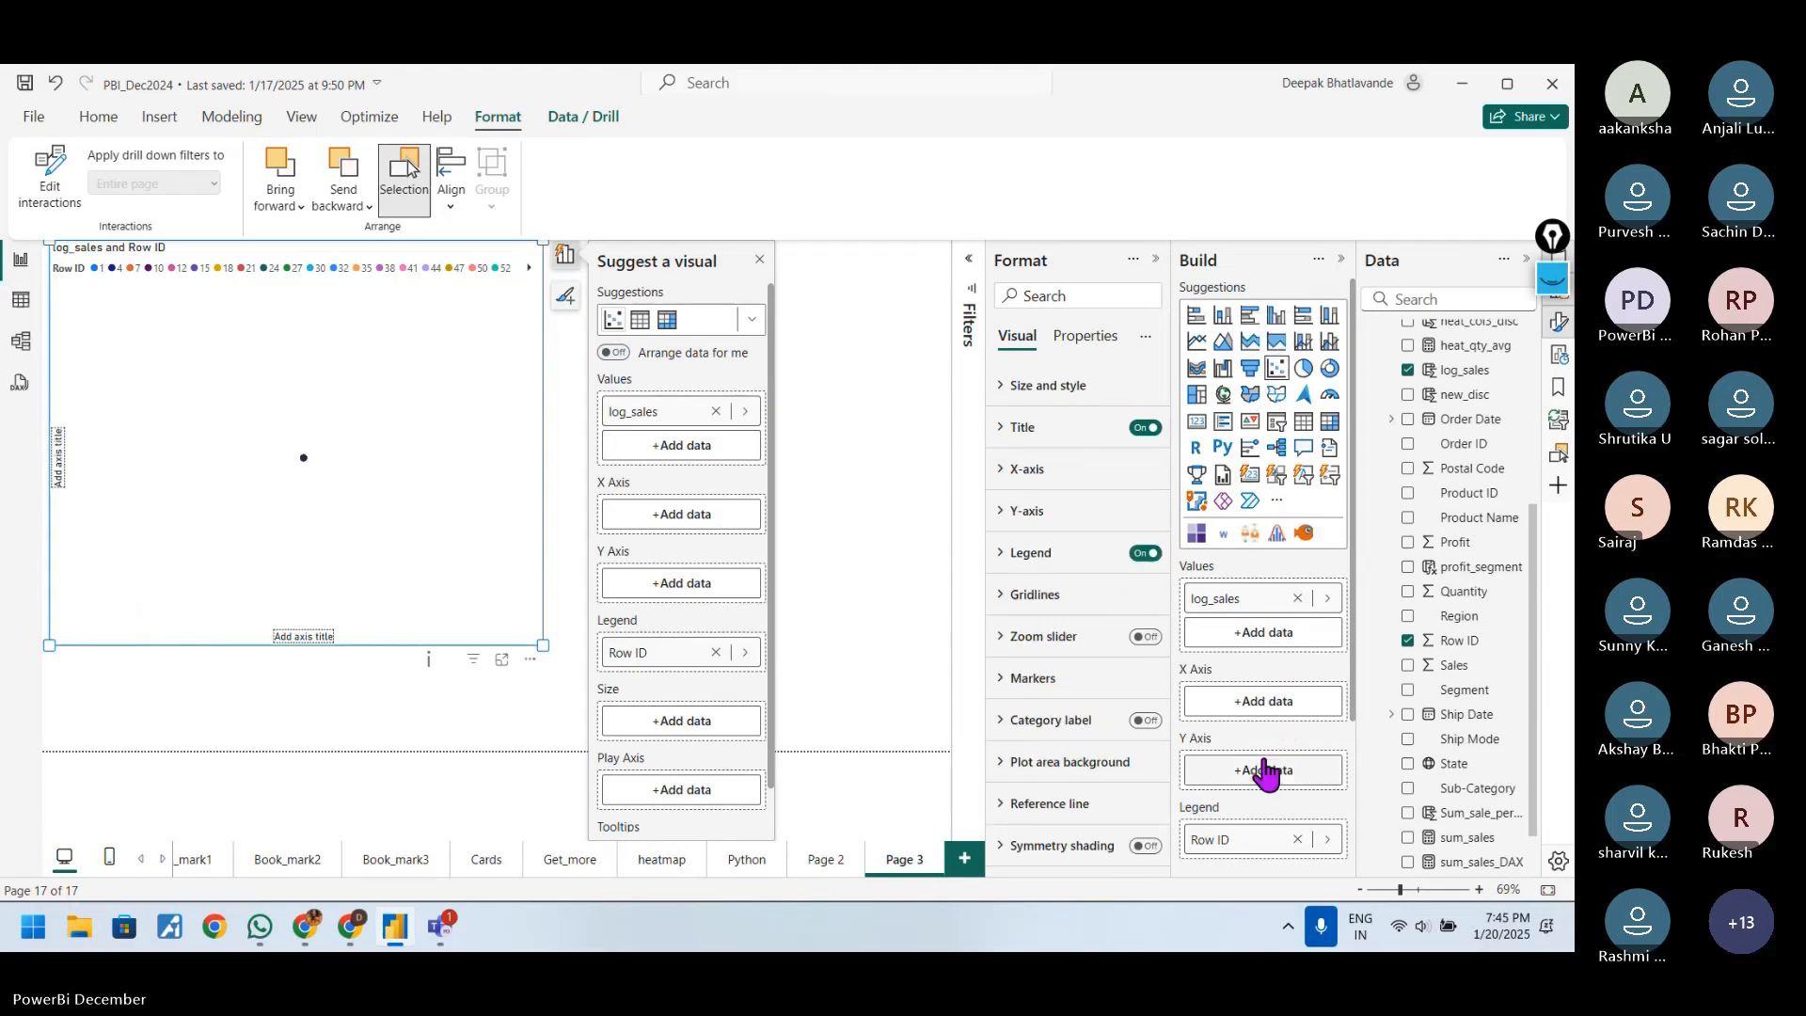
scroll(1265, 773, "down", 1)
left_click_drag(1246, 746, 1230, 609)
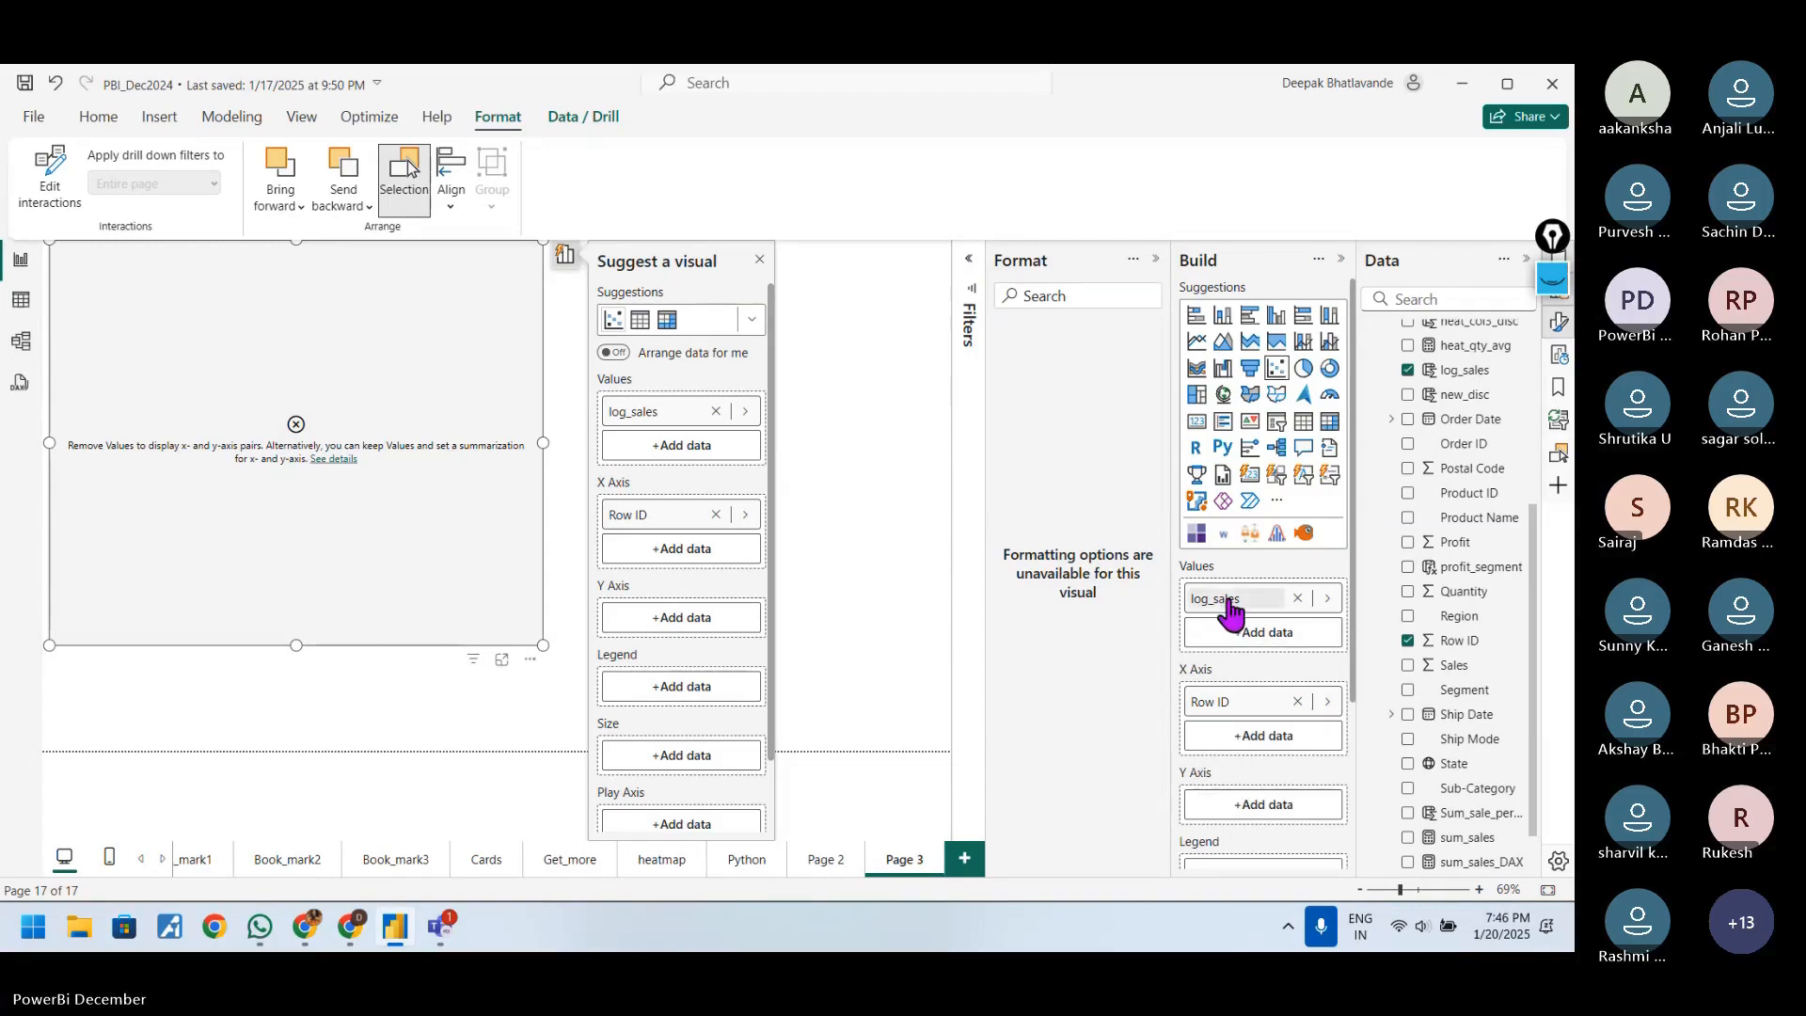
left_click_drag(1229, 702, 1233, 745)
left_click_drag(1223, 599, 1244, 809)
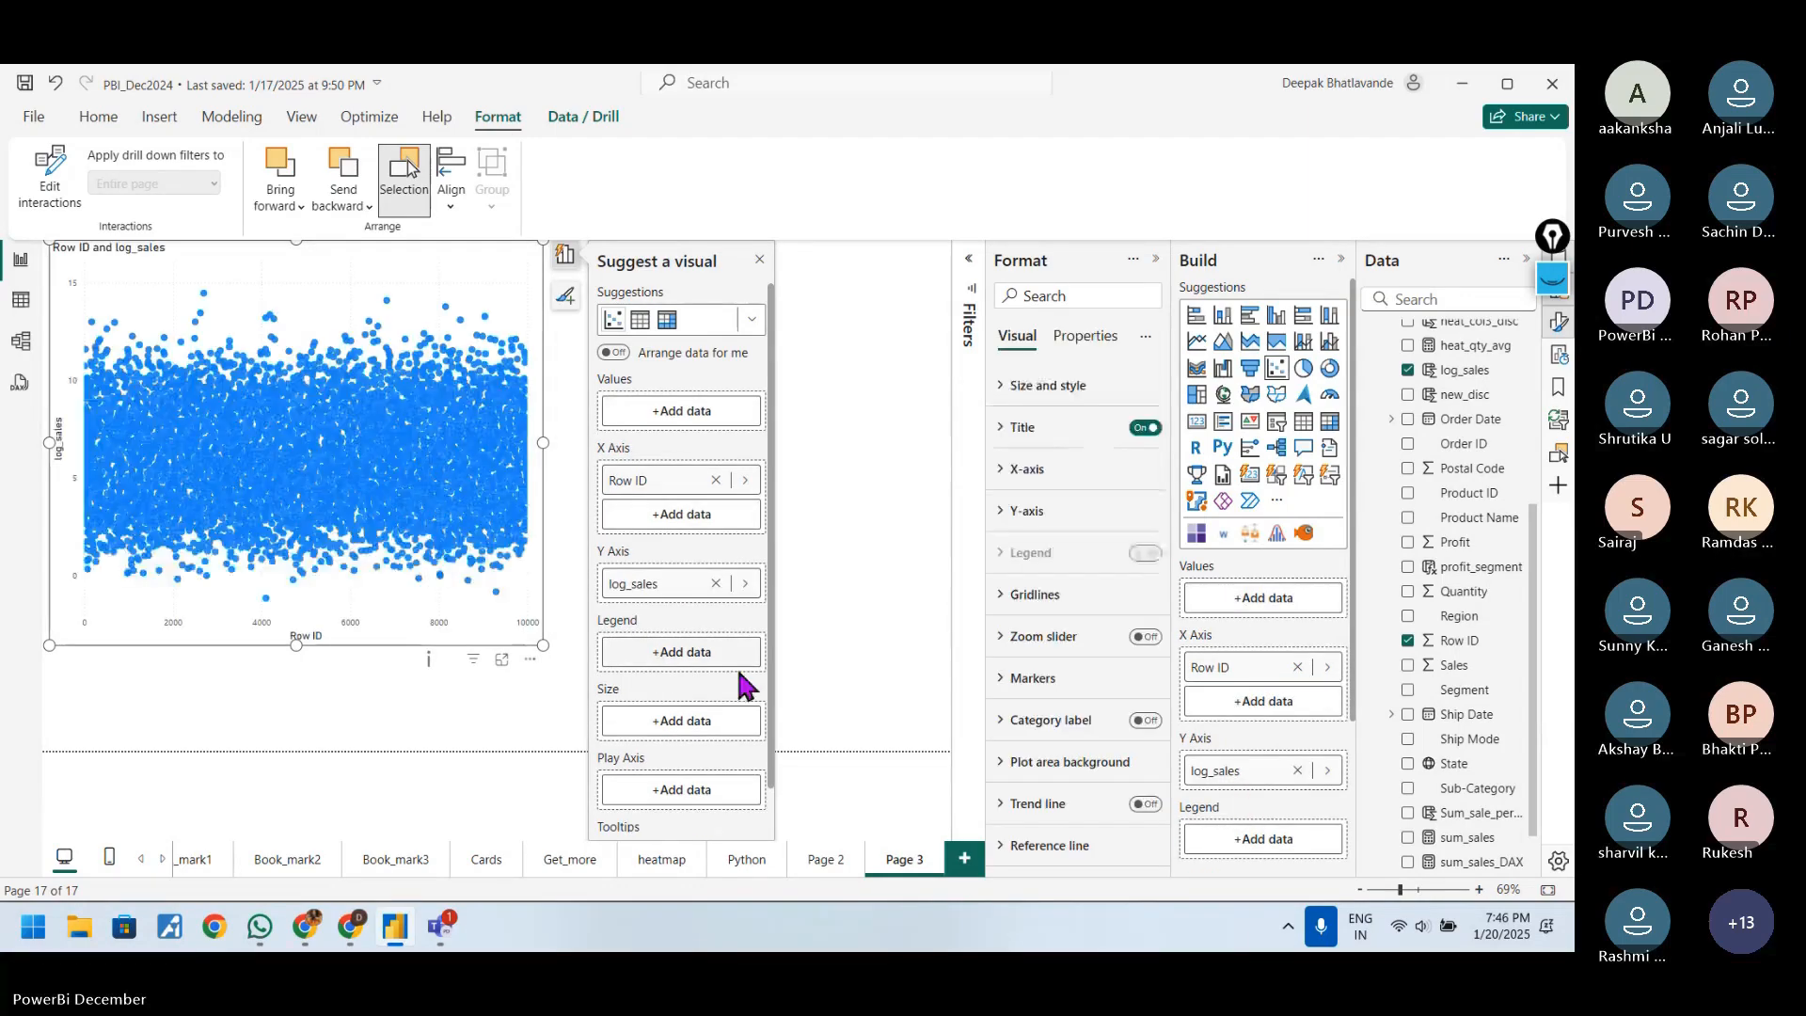
left_click(1326, 772)
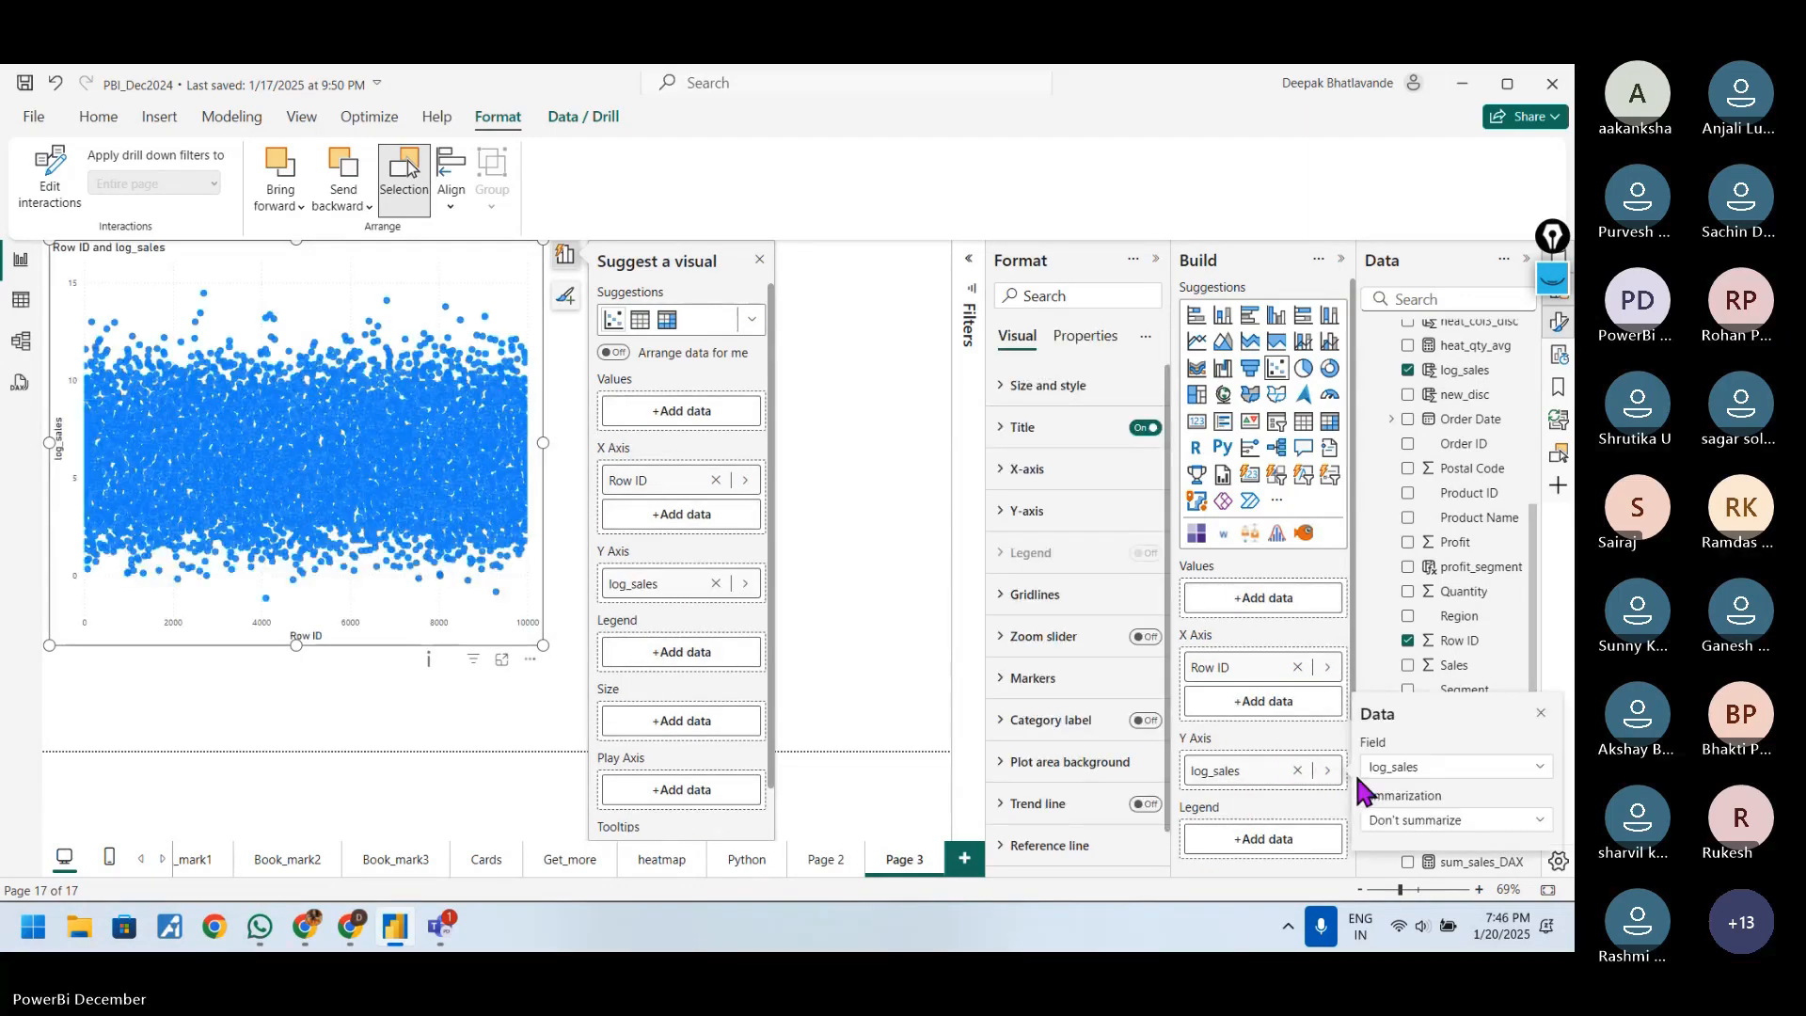
left_click(1392, 820)
left_click(1411, 498)
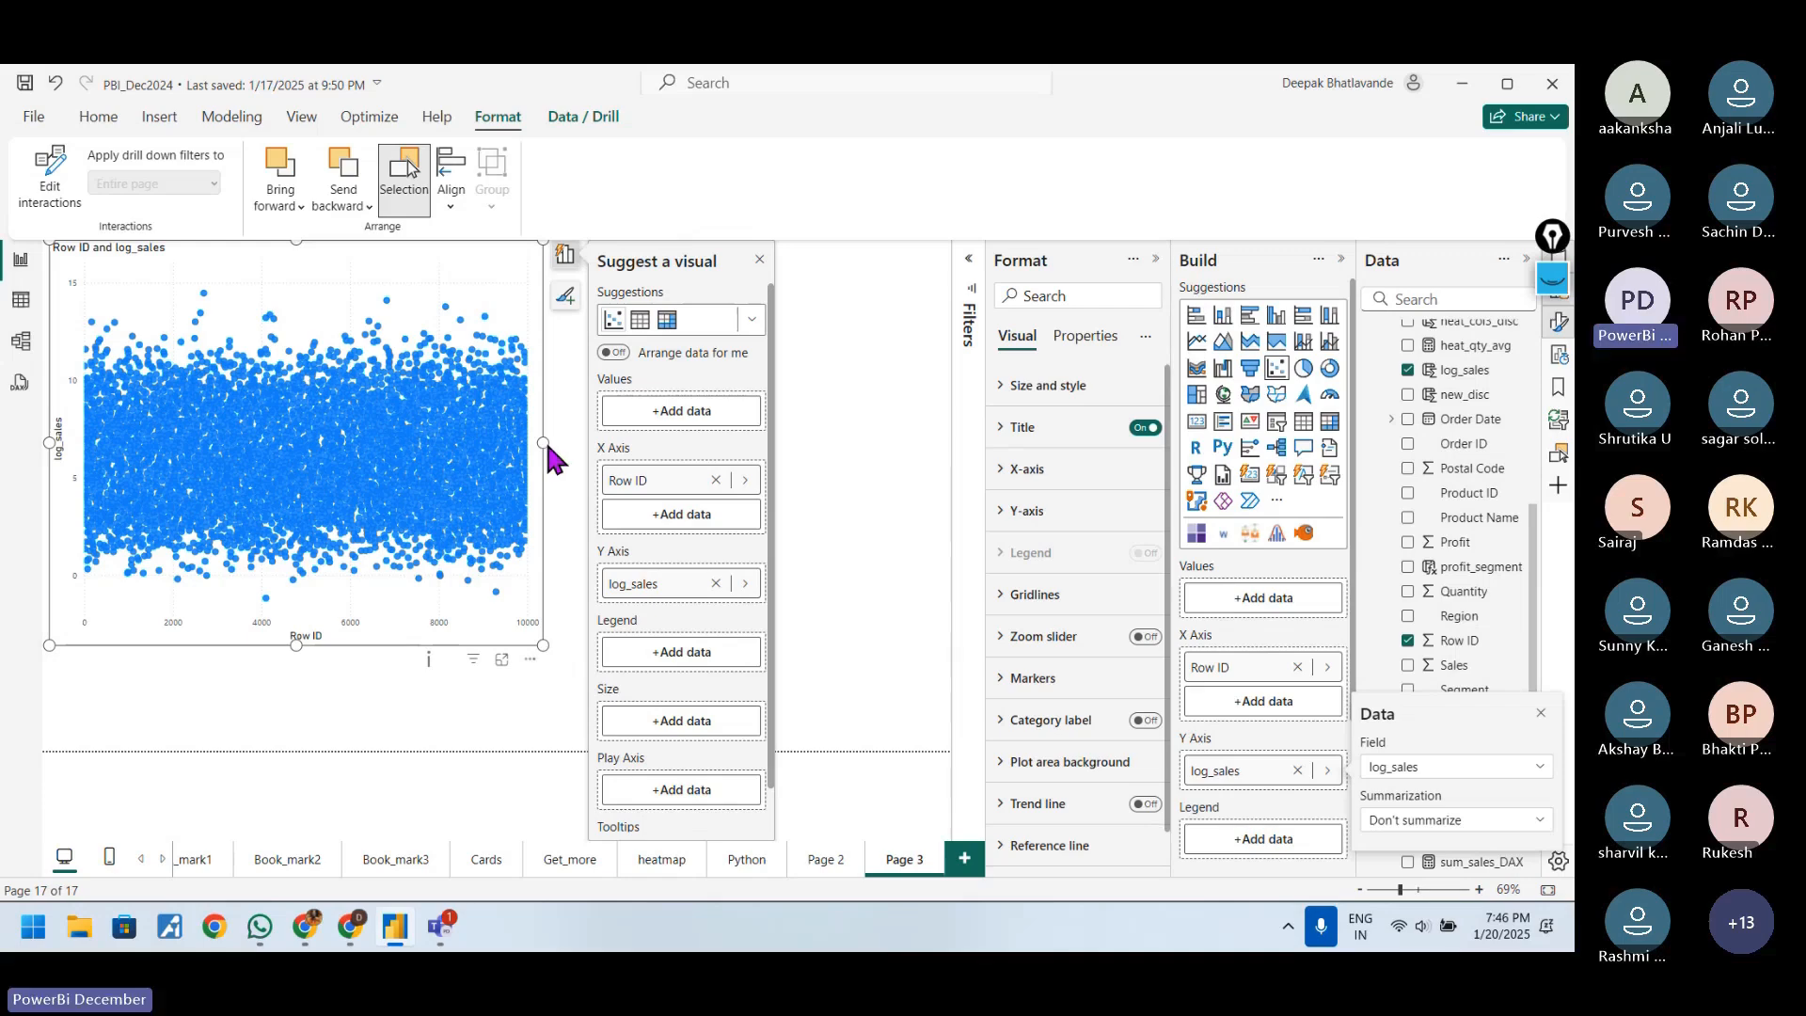
- Close the visual suggestions, widen the scatter chart to nearly the full page width, and reduce its height
left_click(757, 260)
left_click_drag(543, 442, 941, 442)
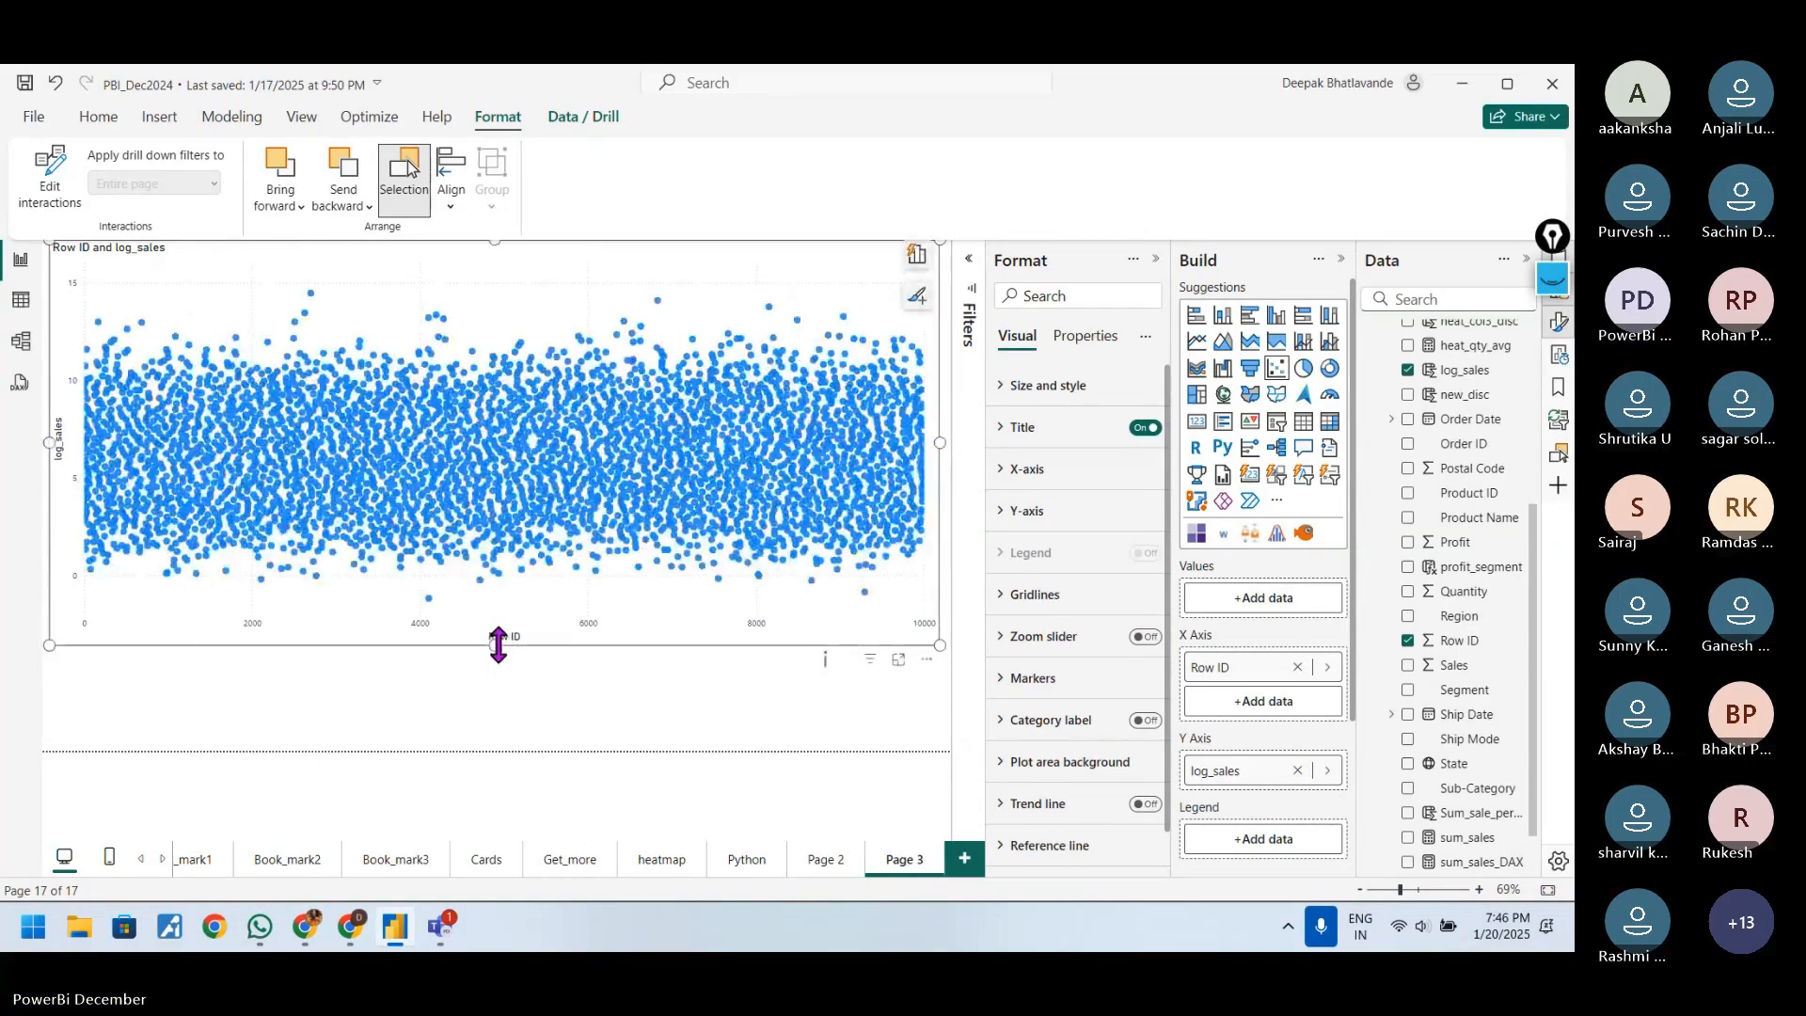
left_click_drag(495, 645, 496, 568)
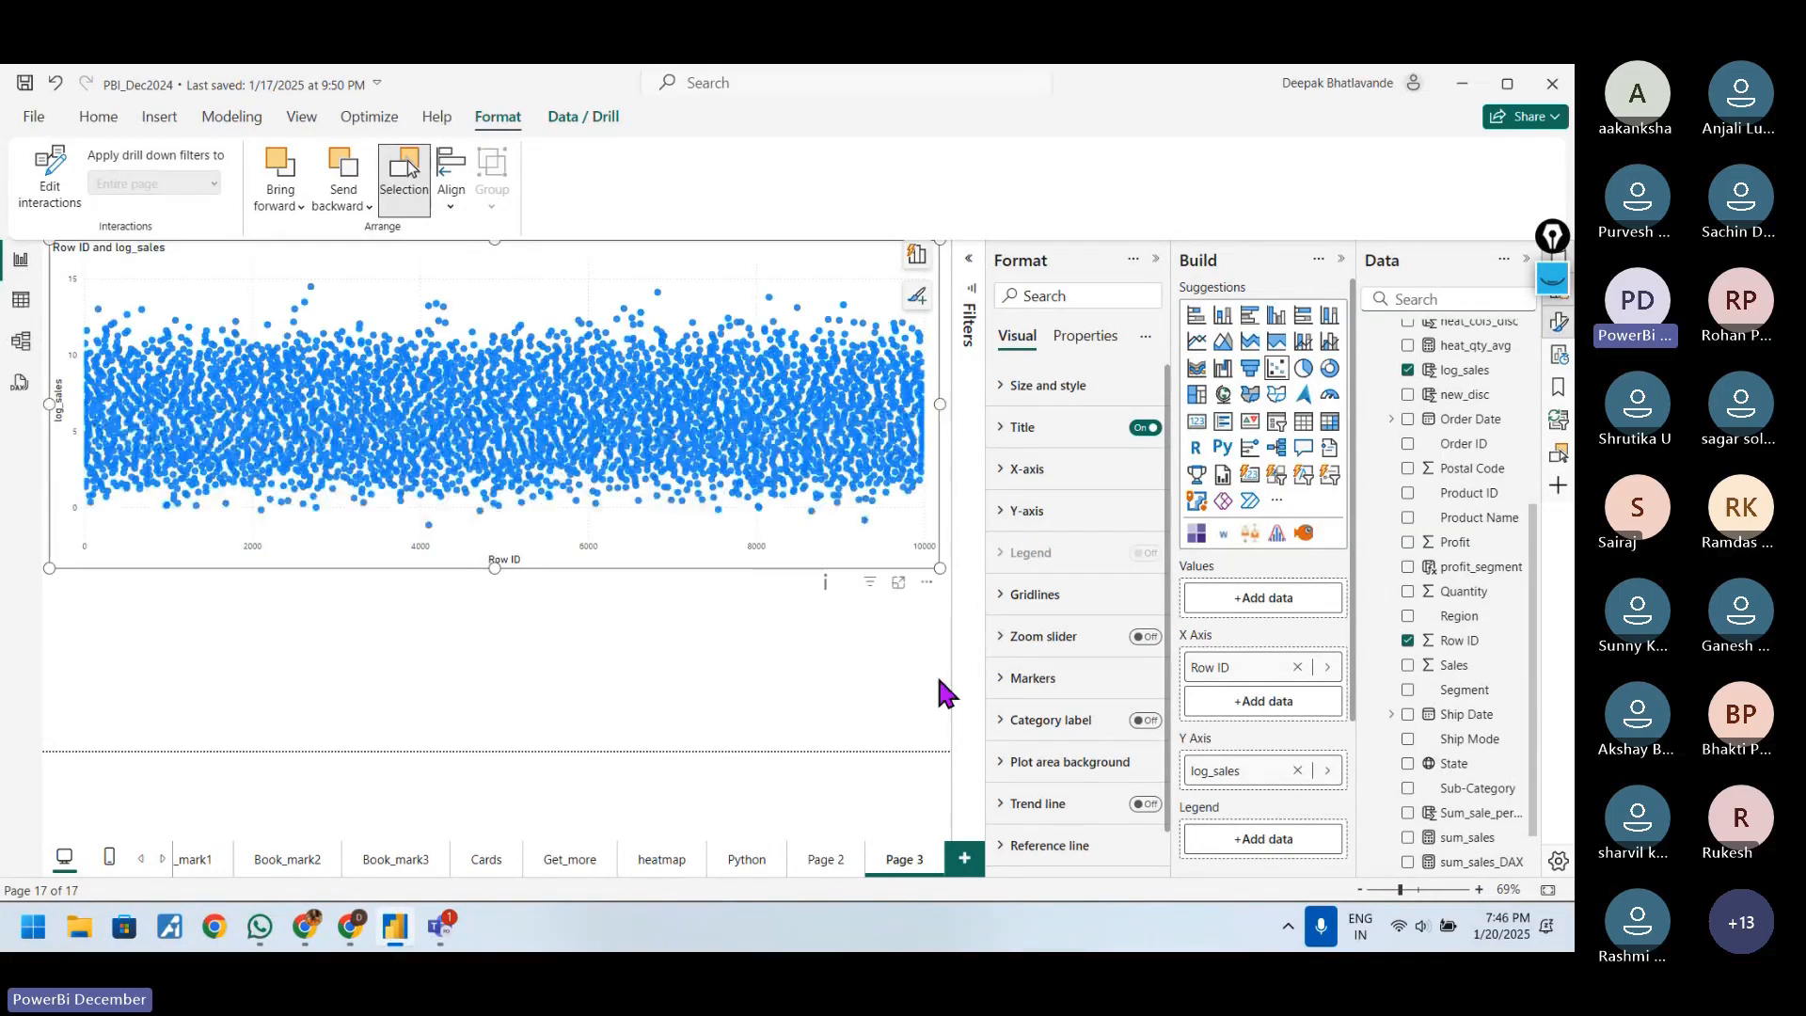
- Delete the Row ID and log_sales scatter chart from Page 3
left_click(819, 675)
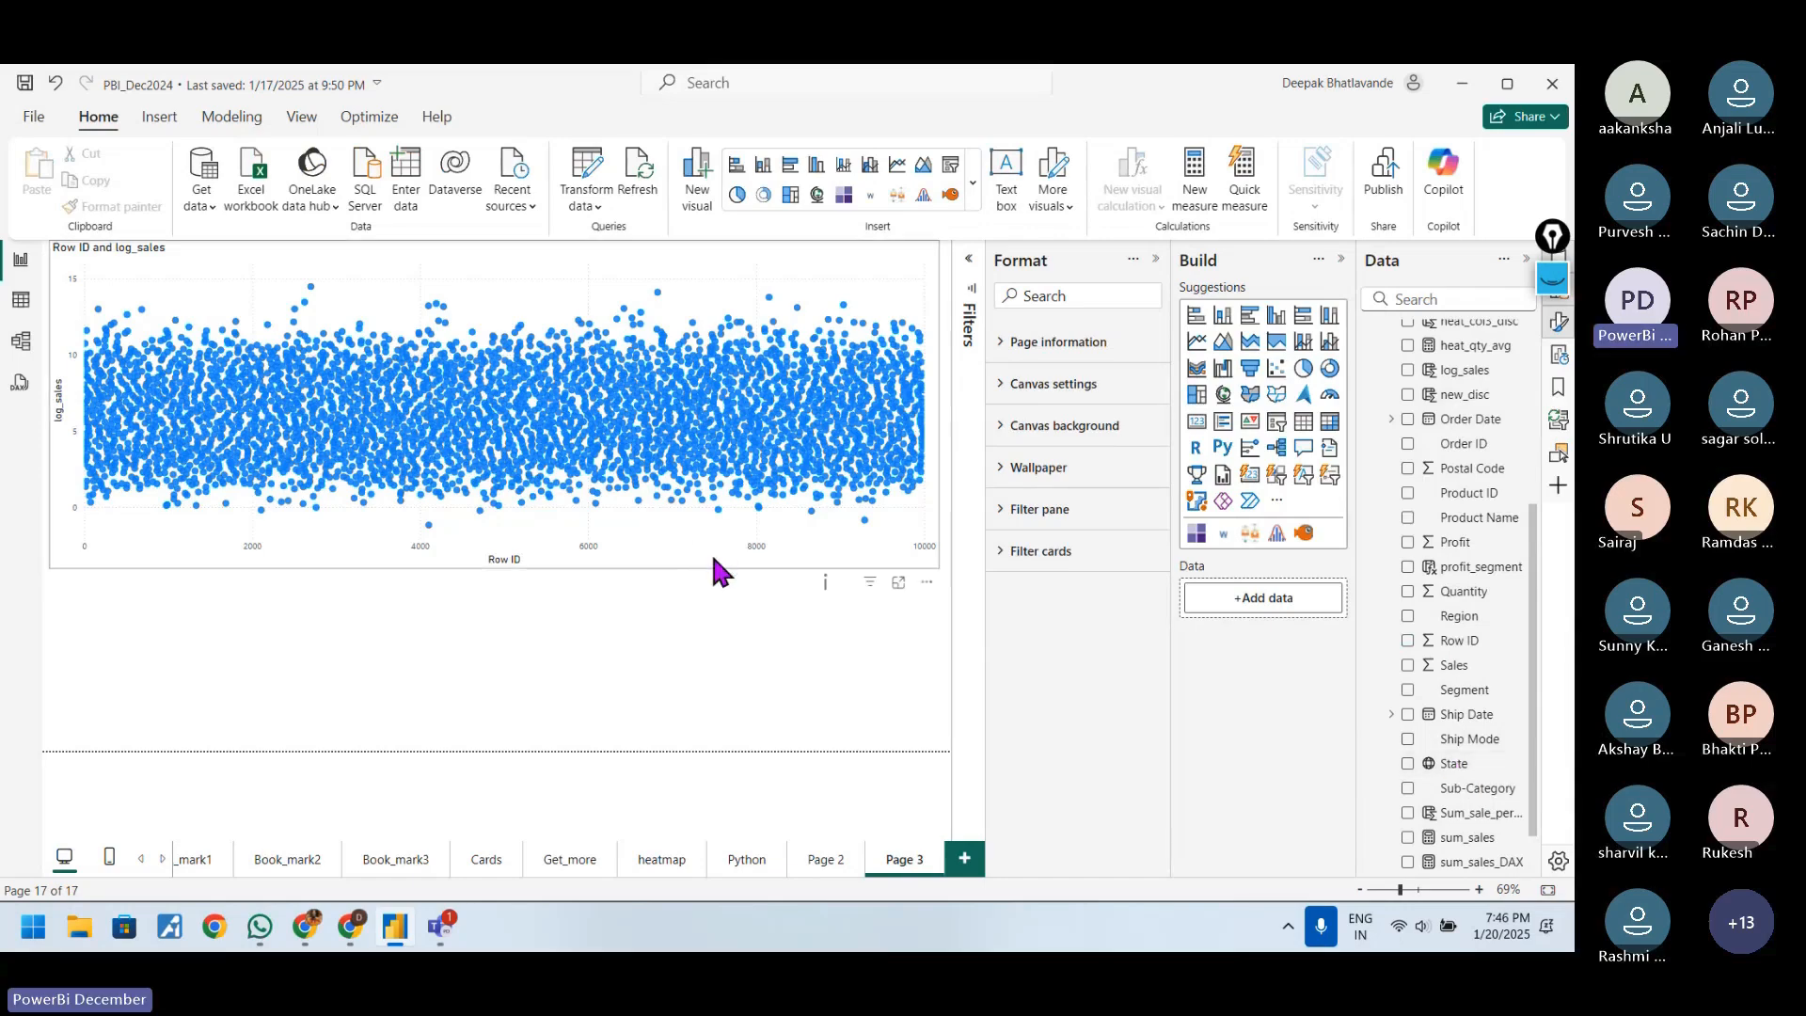
left_click(720, 571)
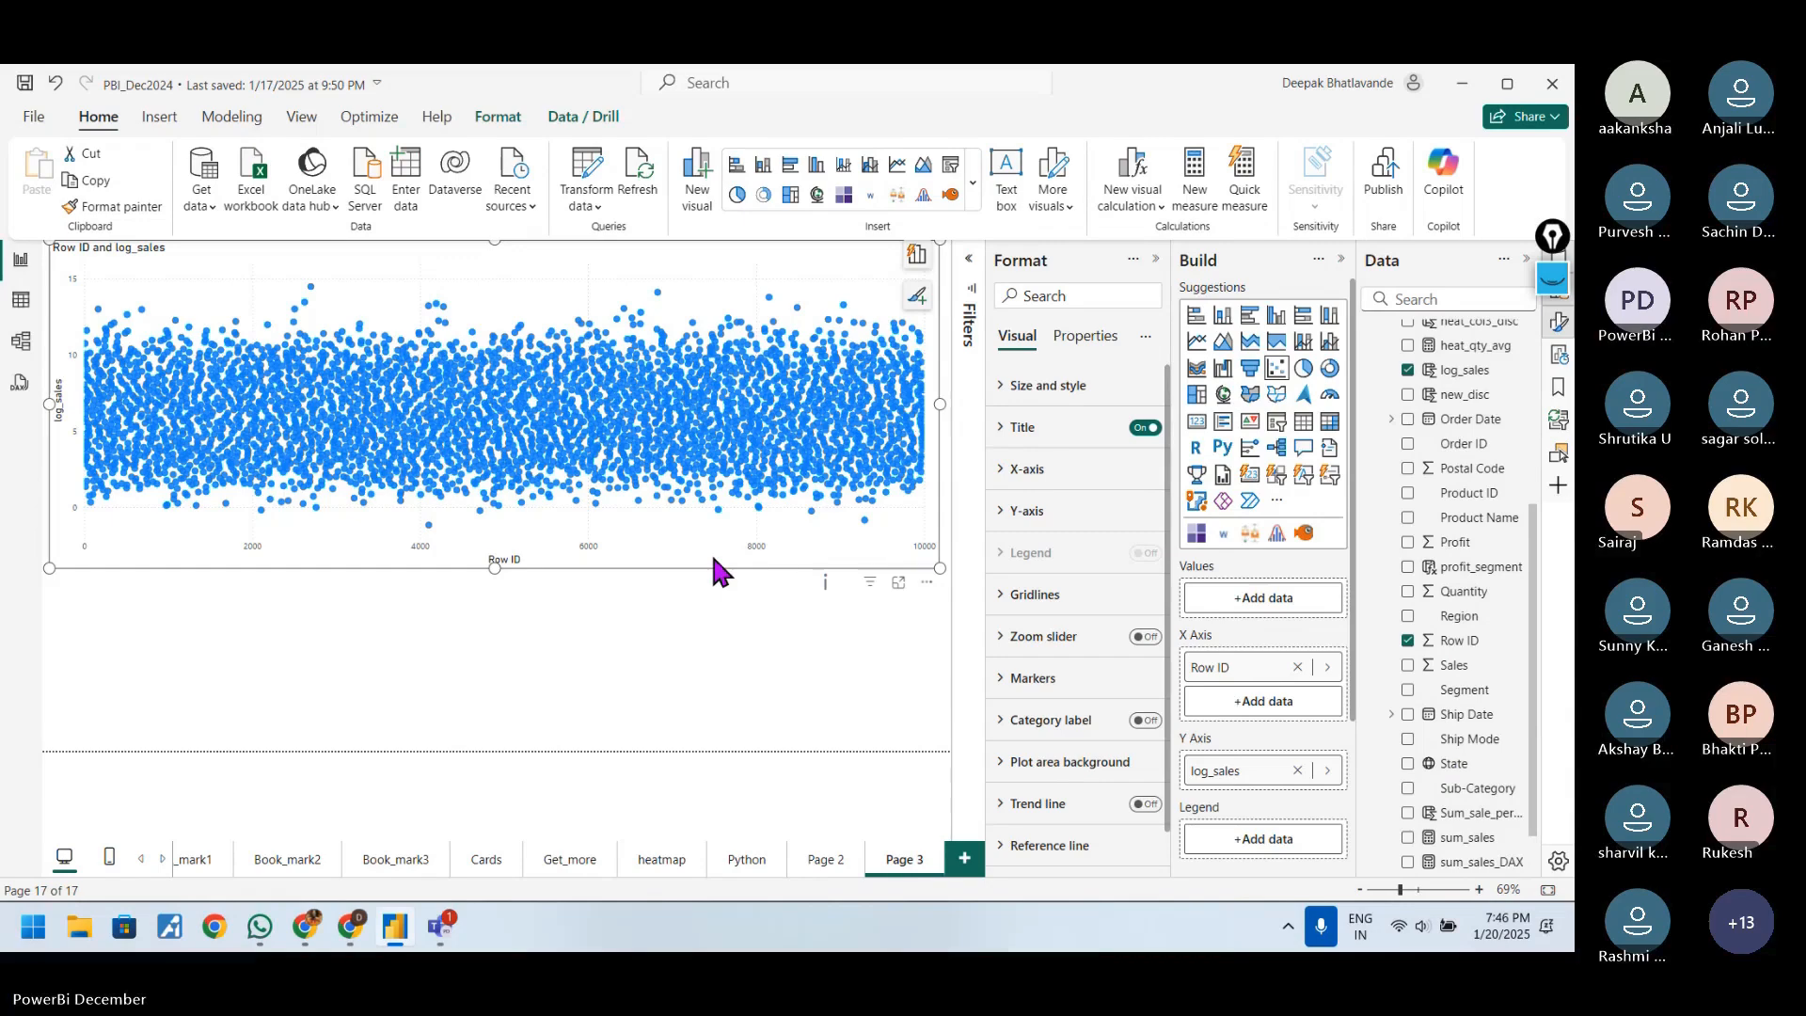
key("Delete")
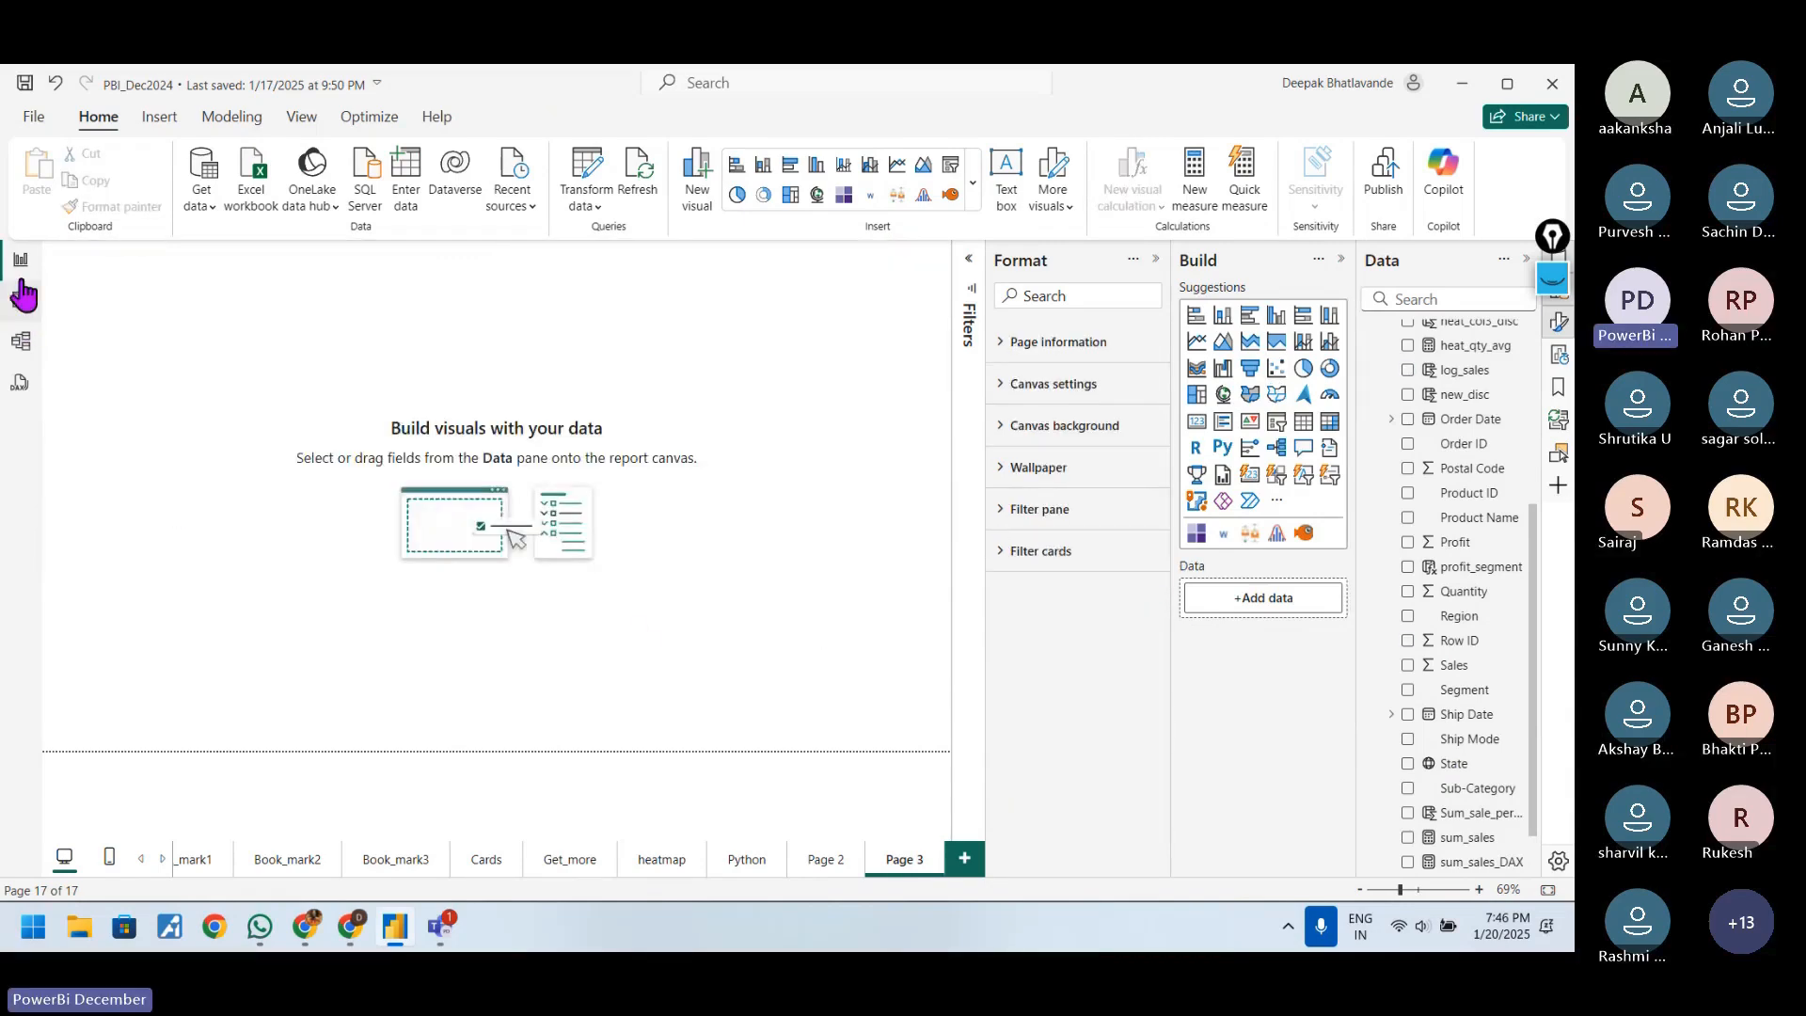
left_click(42, 121)
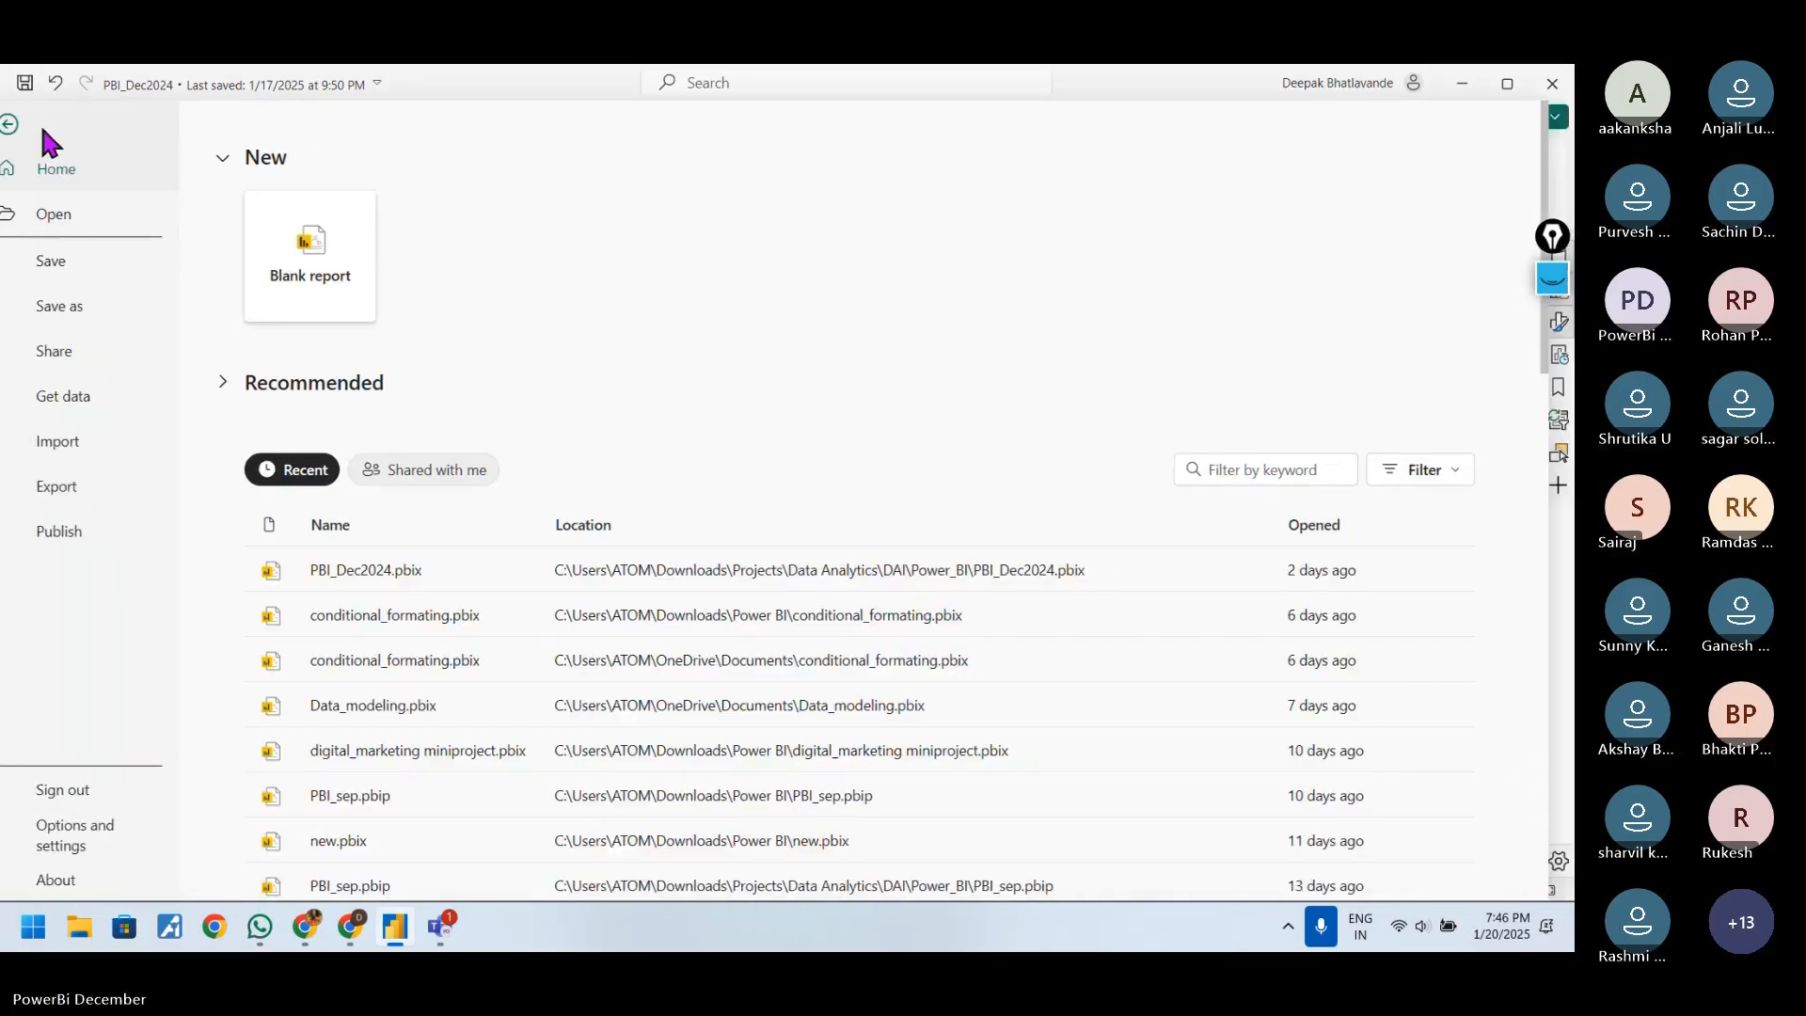
key("Escape")
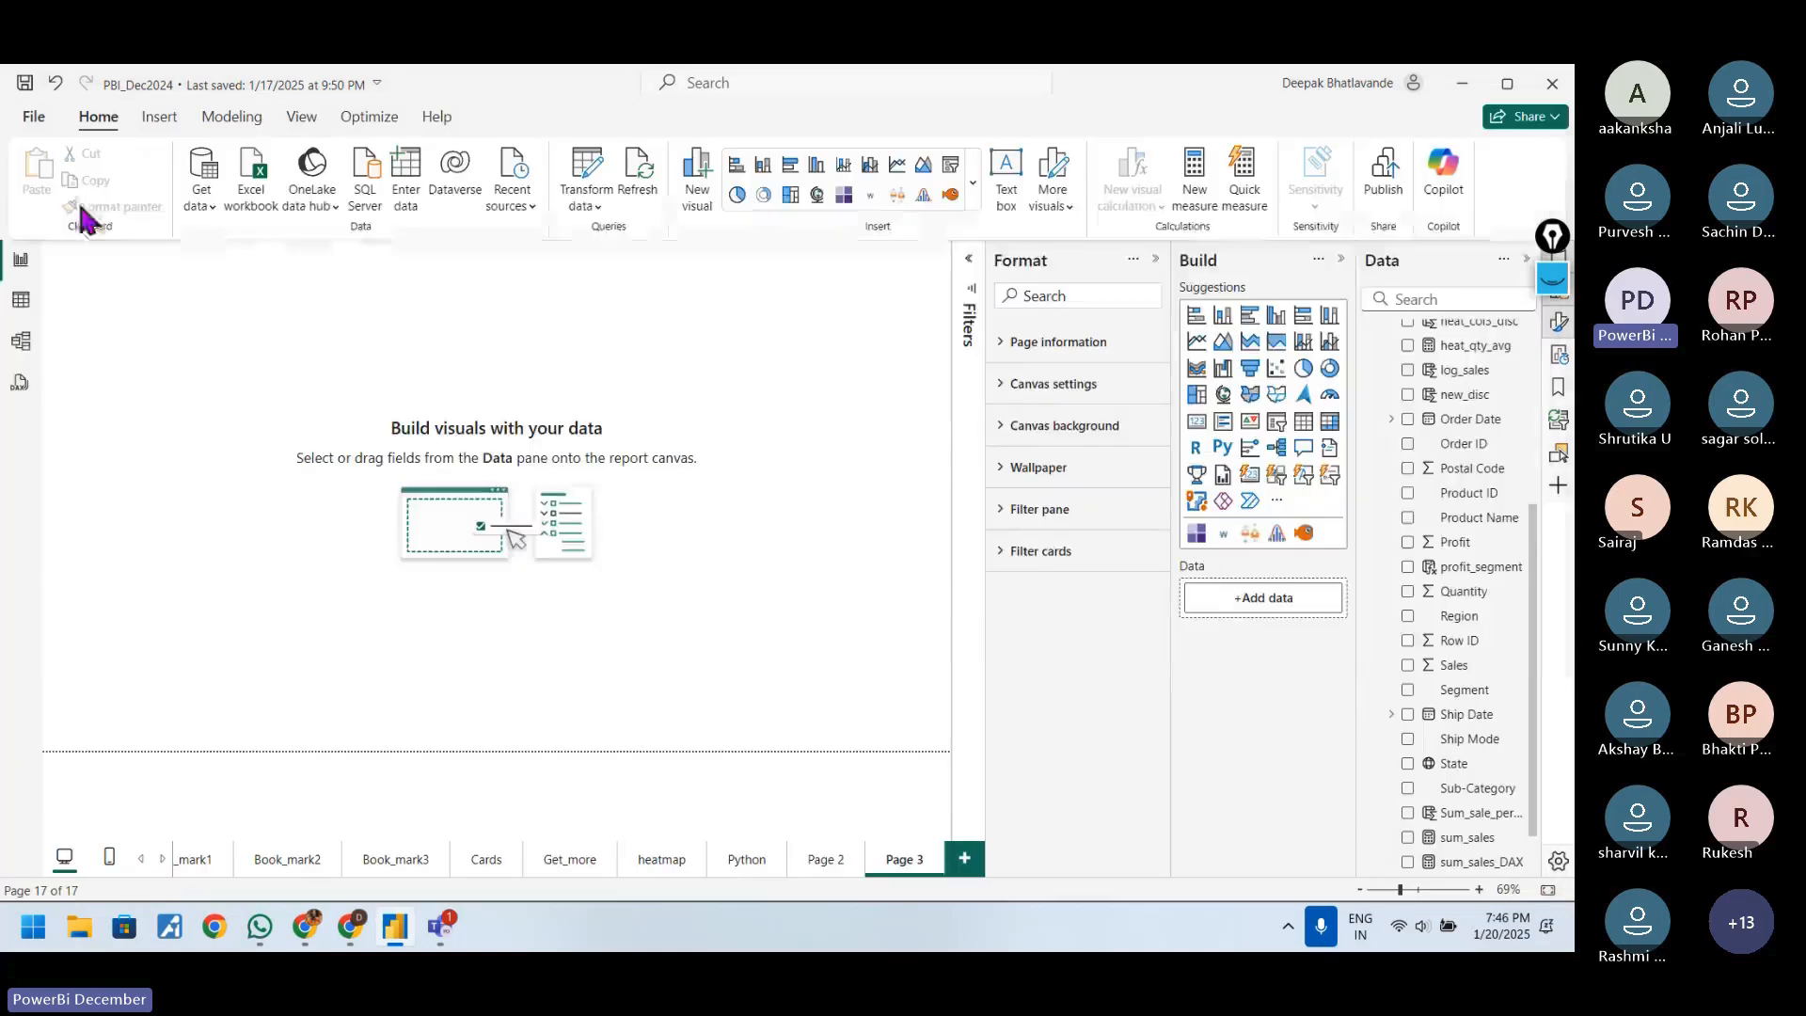
- Find education.csv in the Downloads folder and open it in Excel
left_click(81, 927)
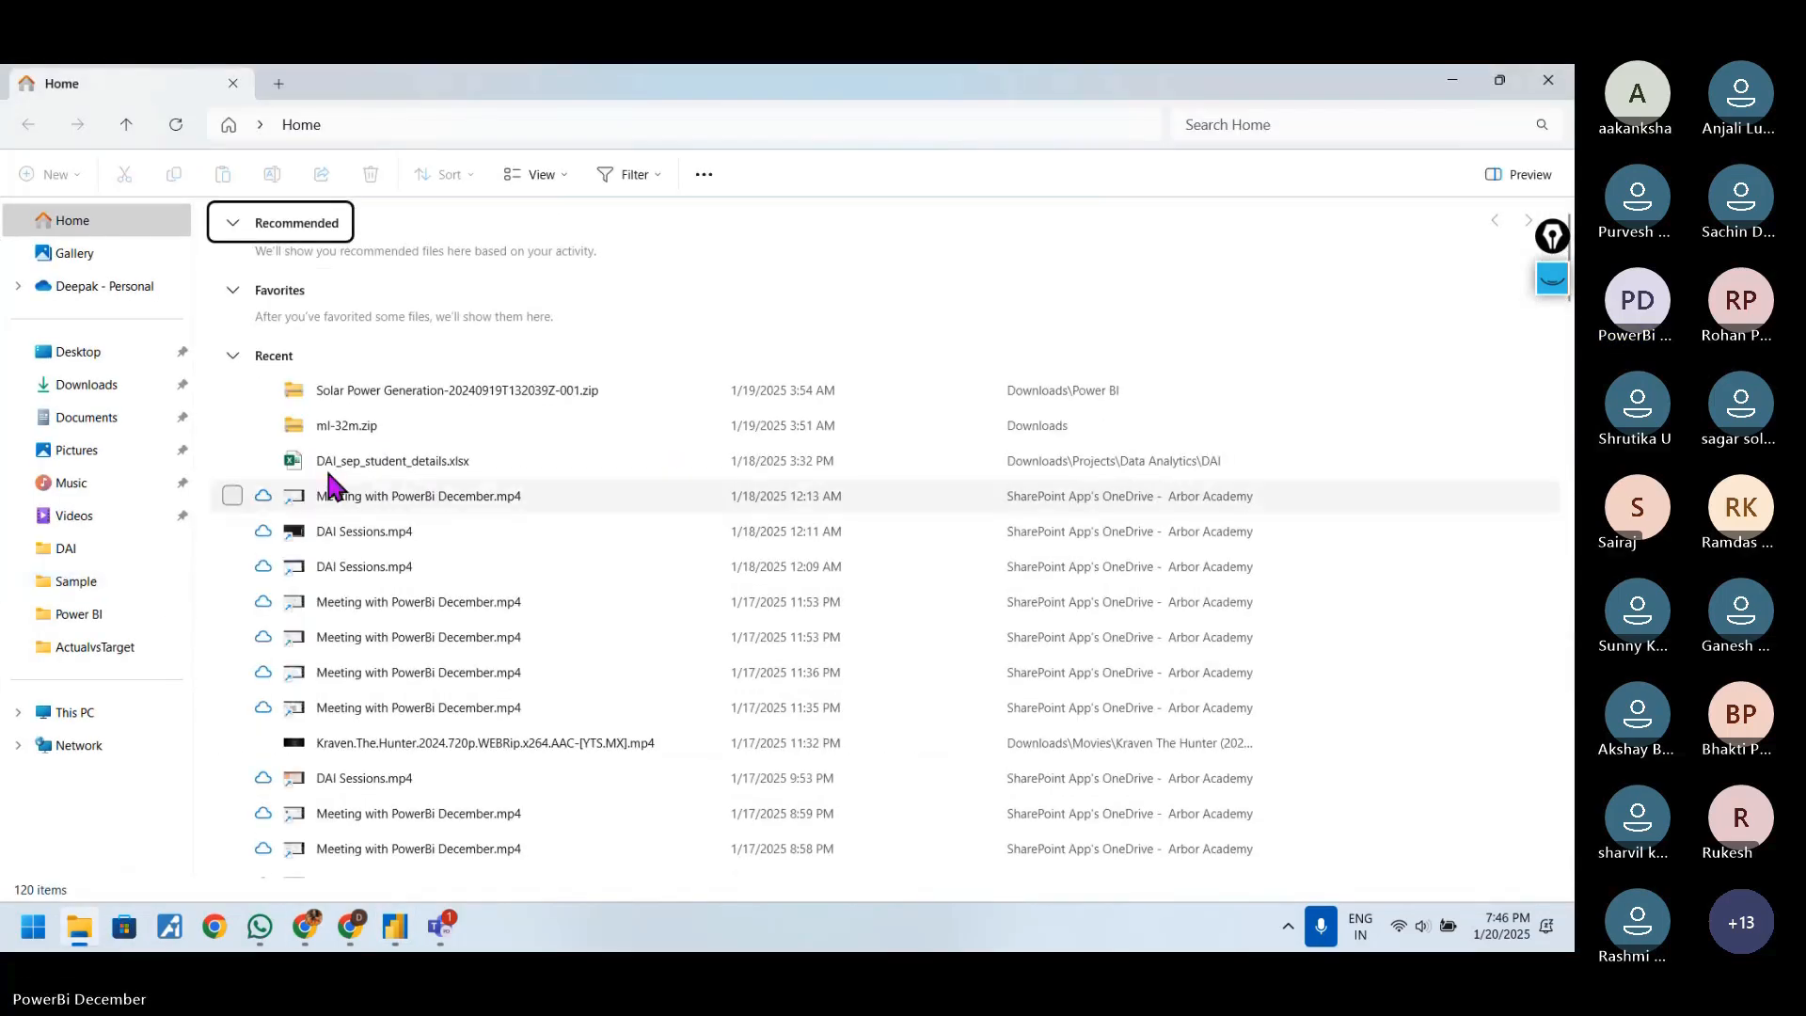
scroll(329, 485, "down", 4)
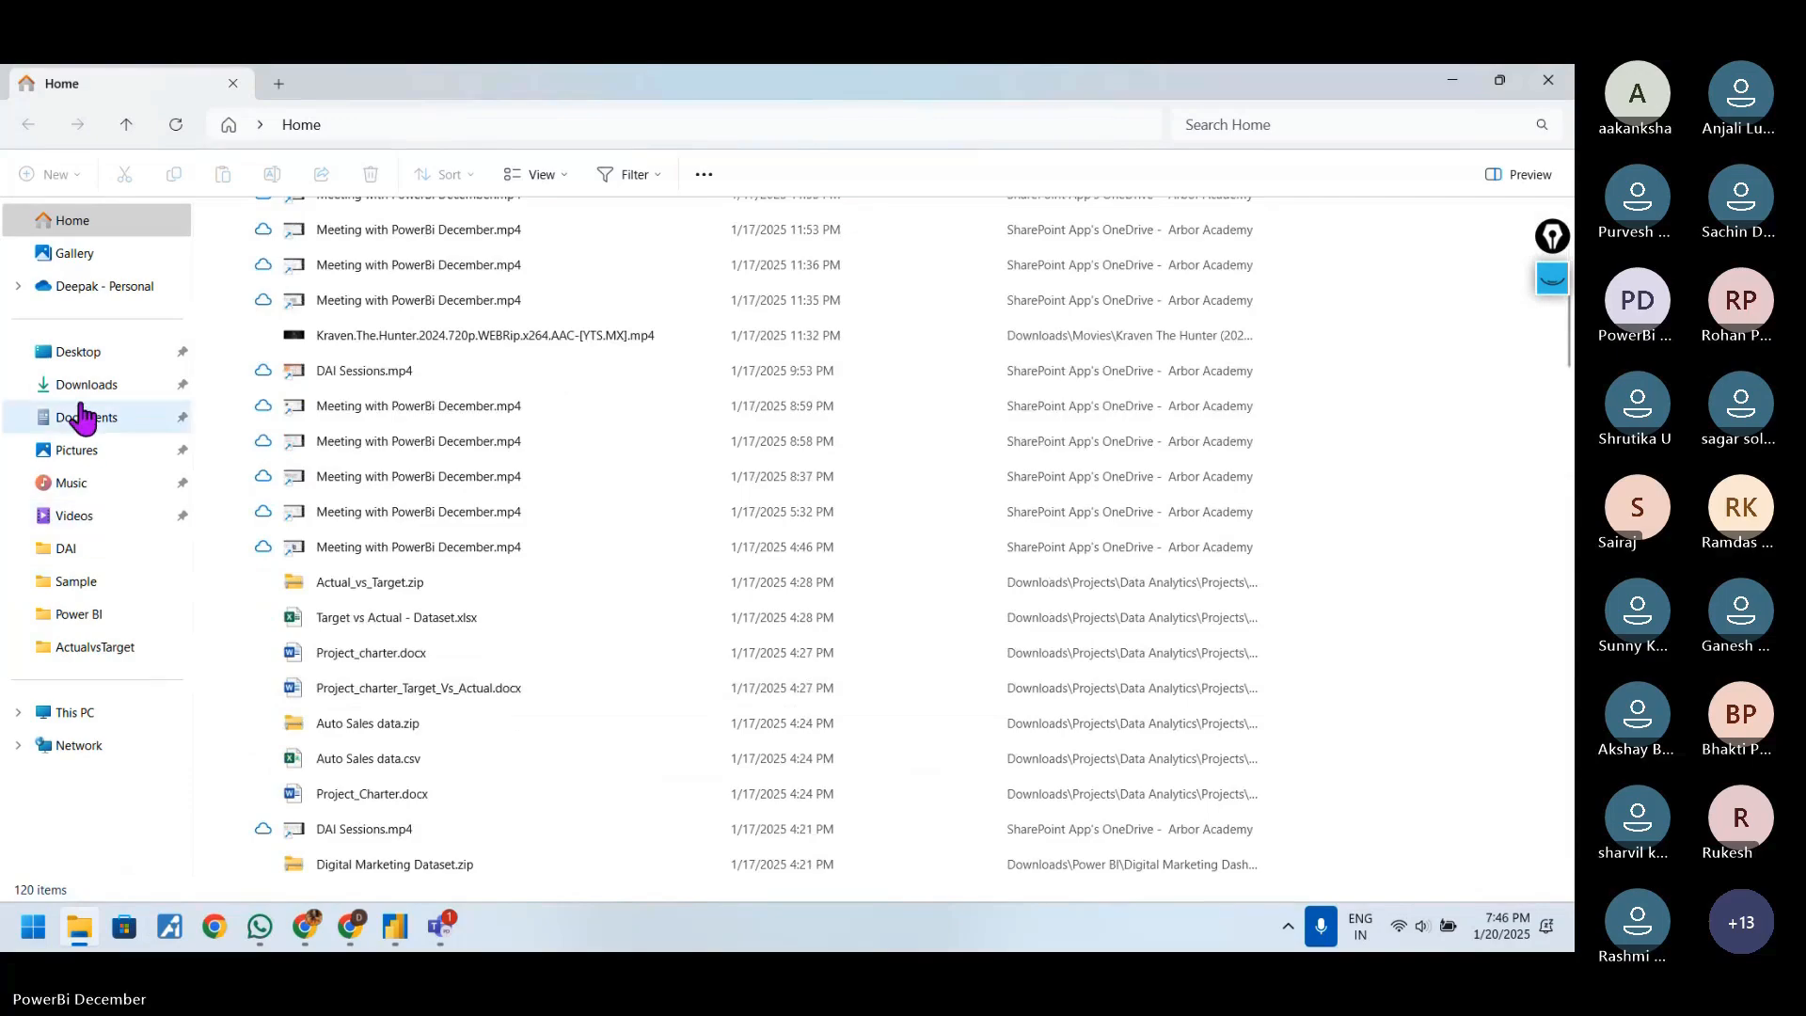
left_click(85, 385)
left_click(211, 634)
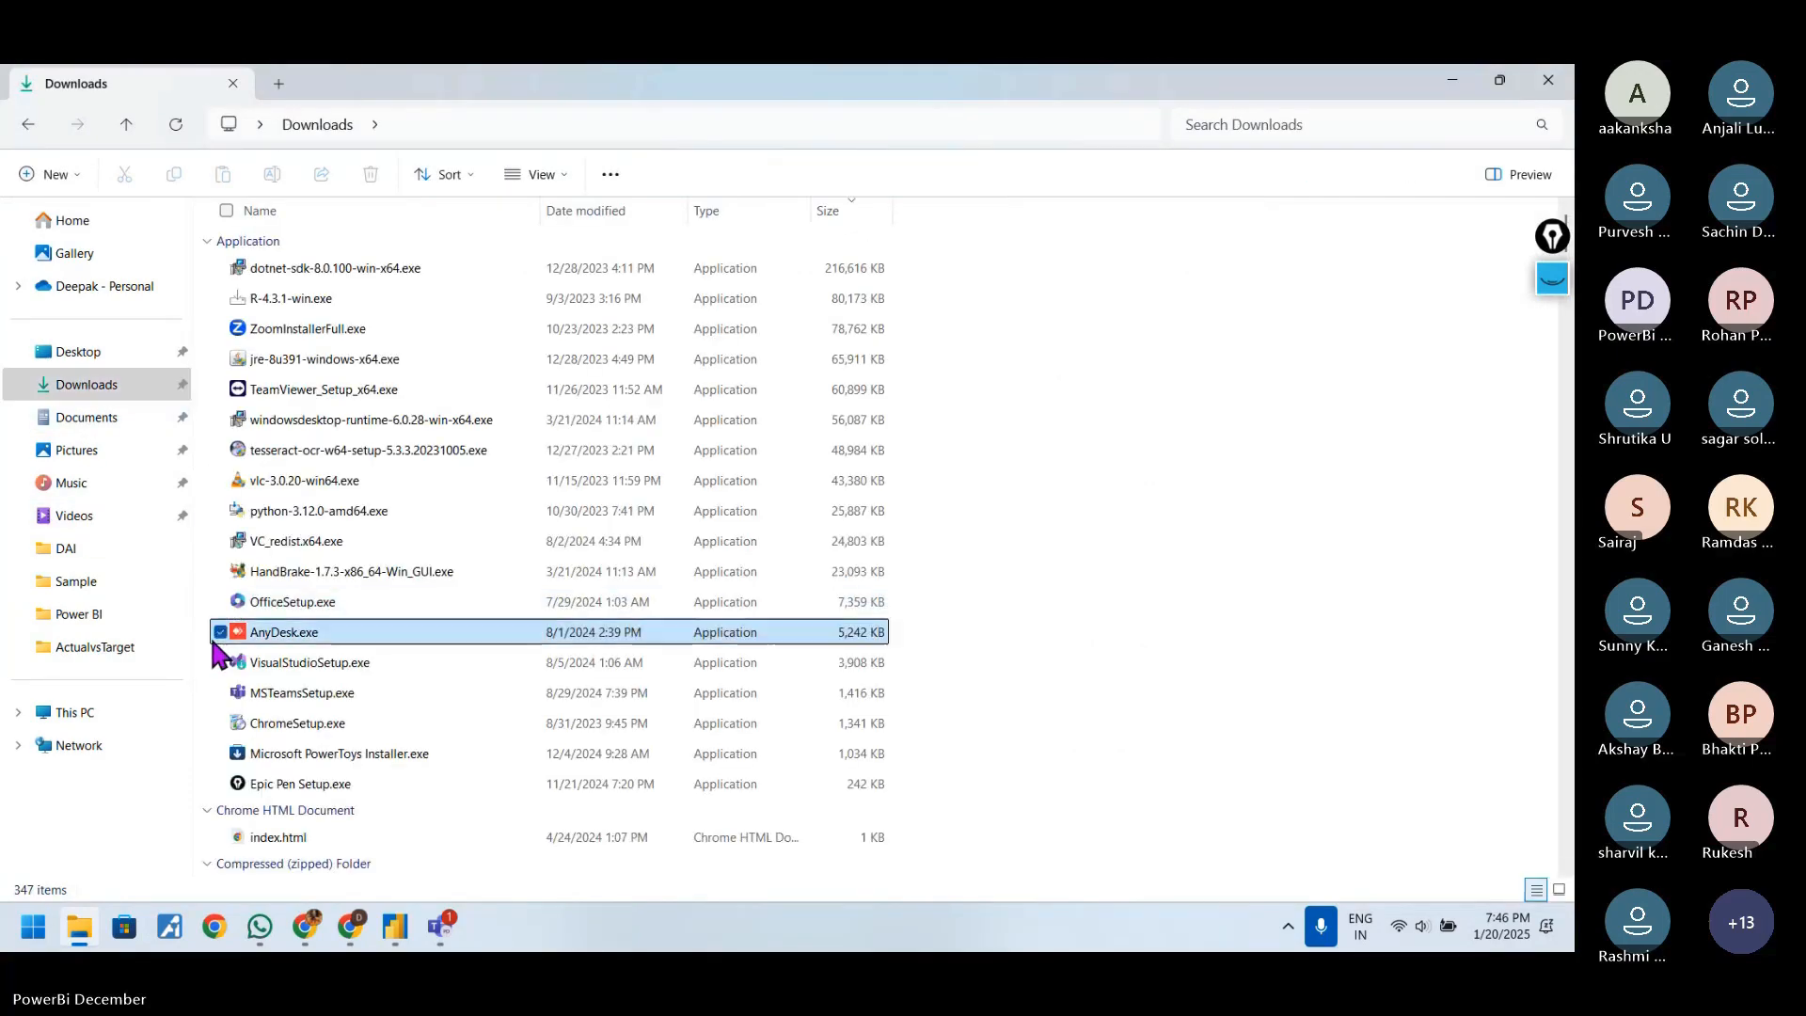
left_click(205, 661)
key("e")
key("e")
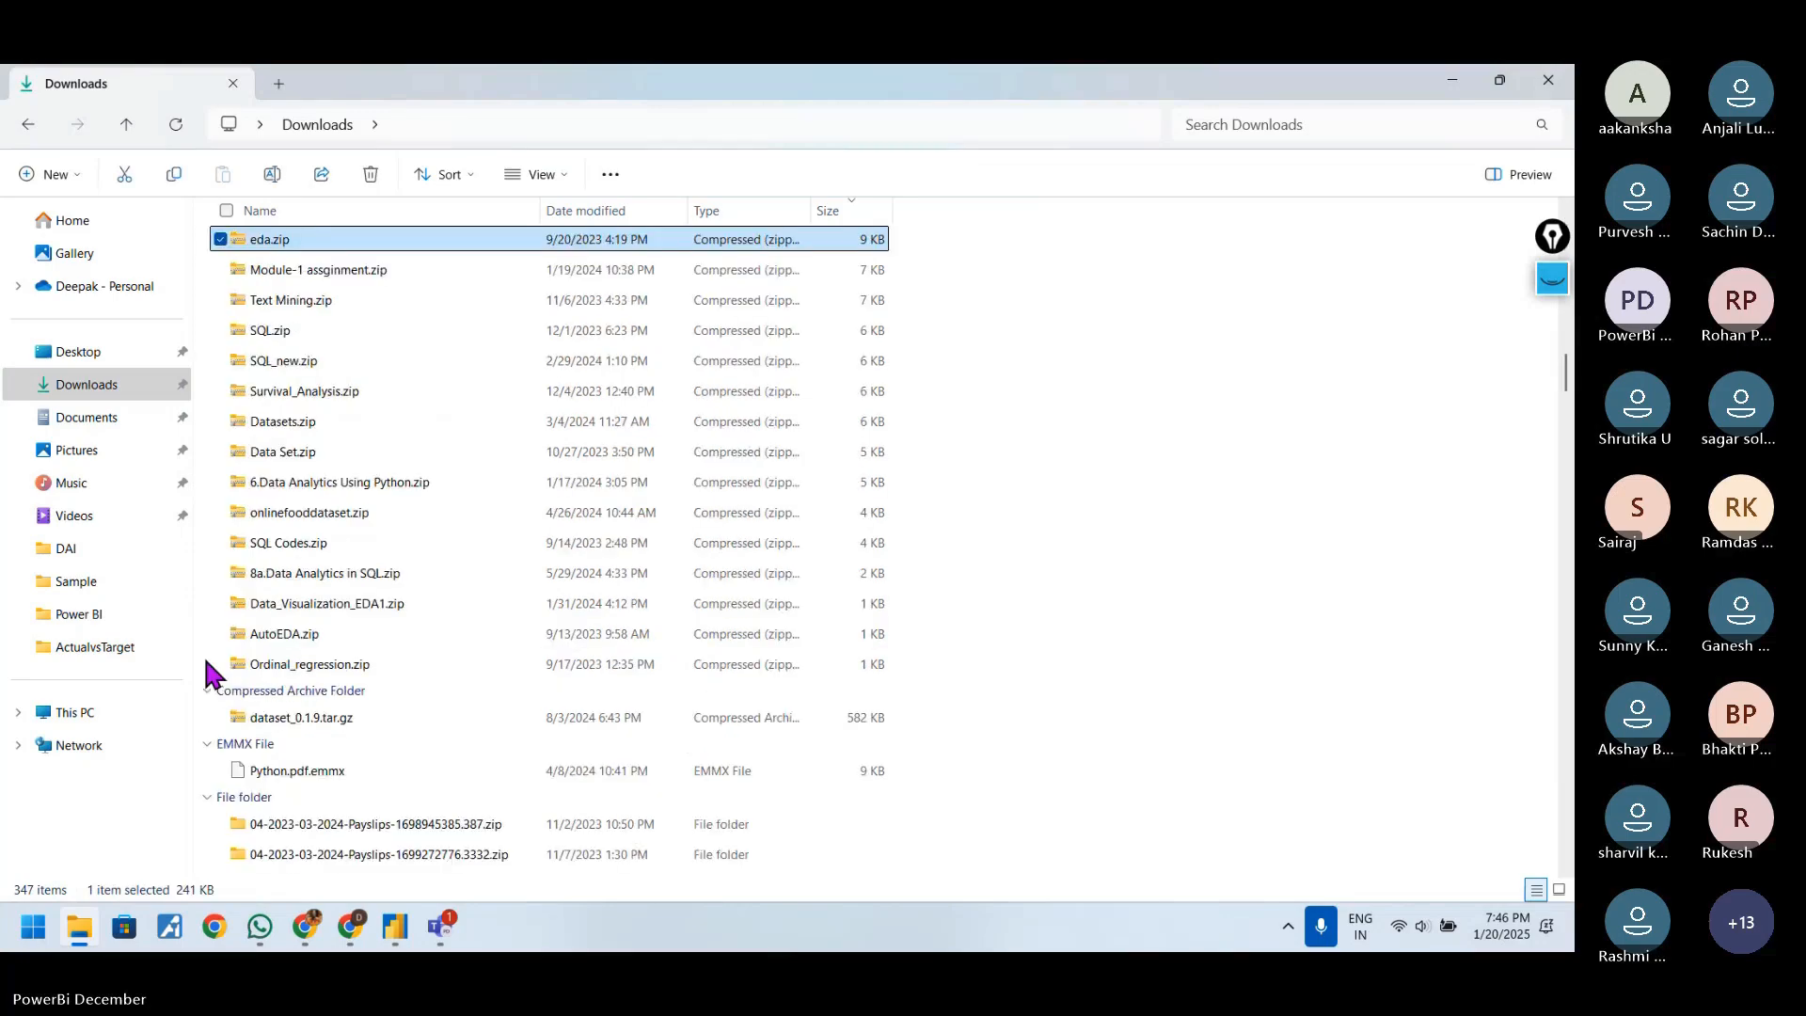
key("e")
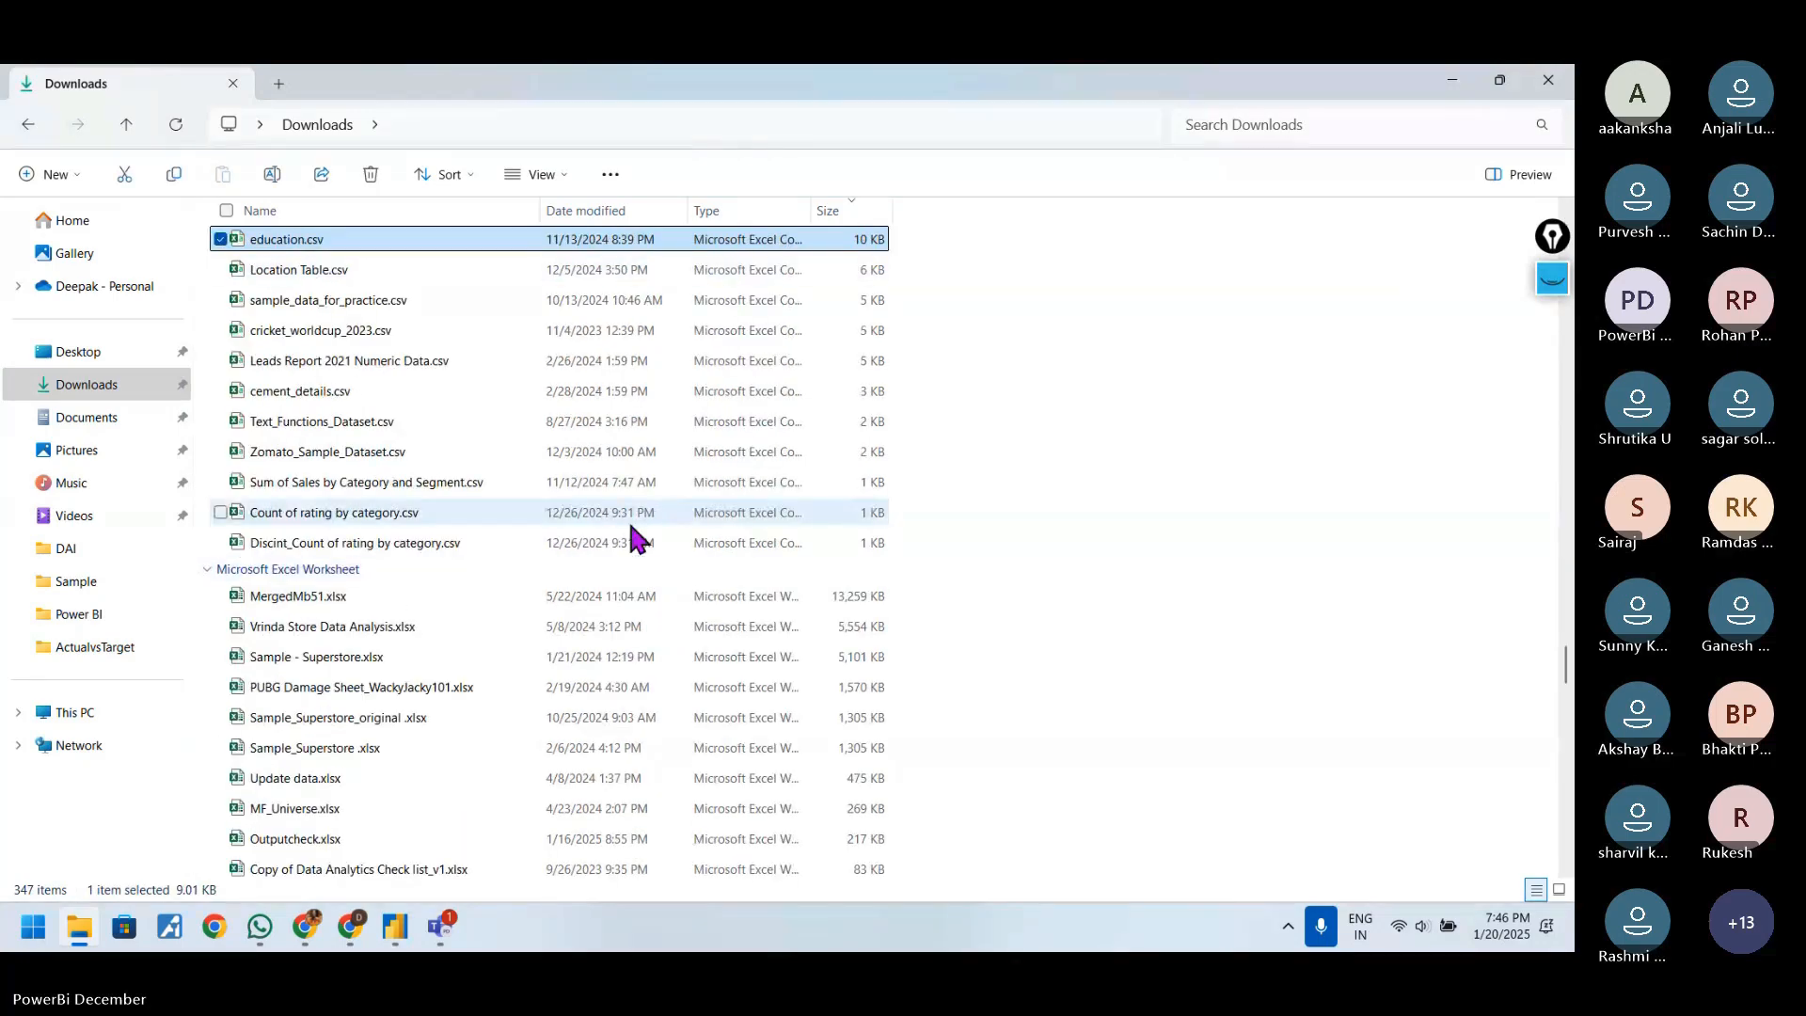
key("Return")
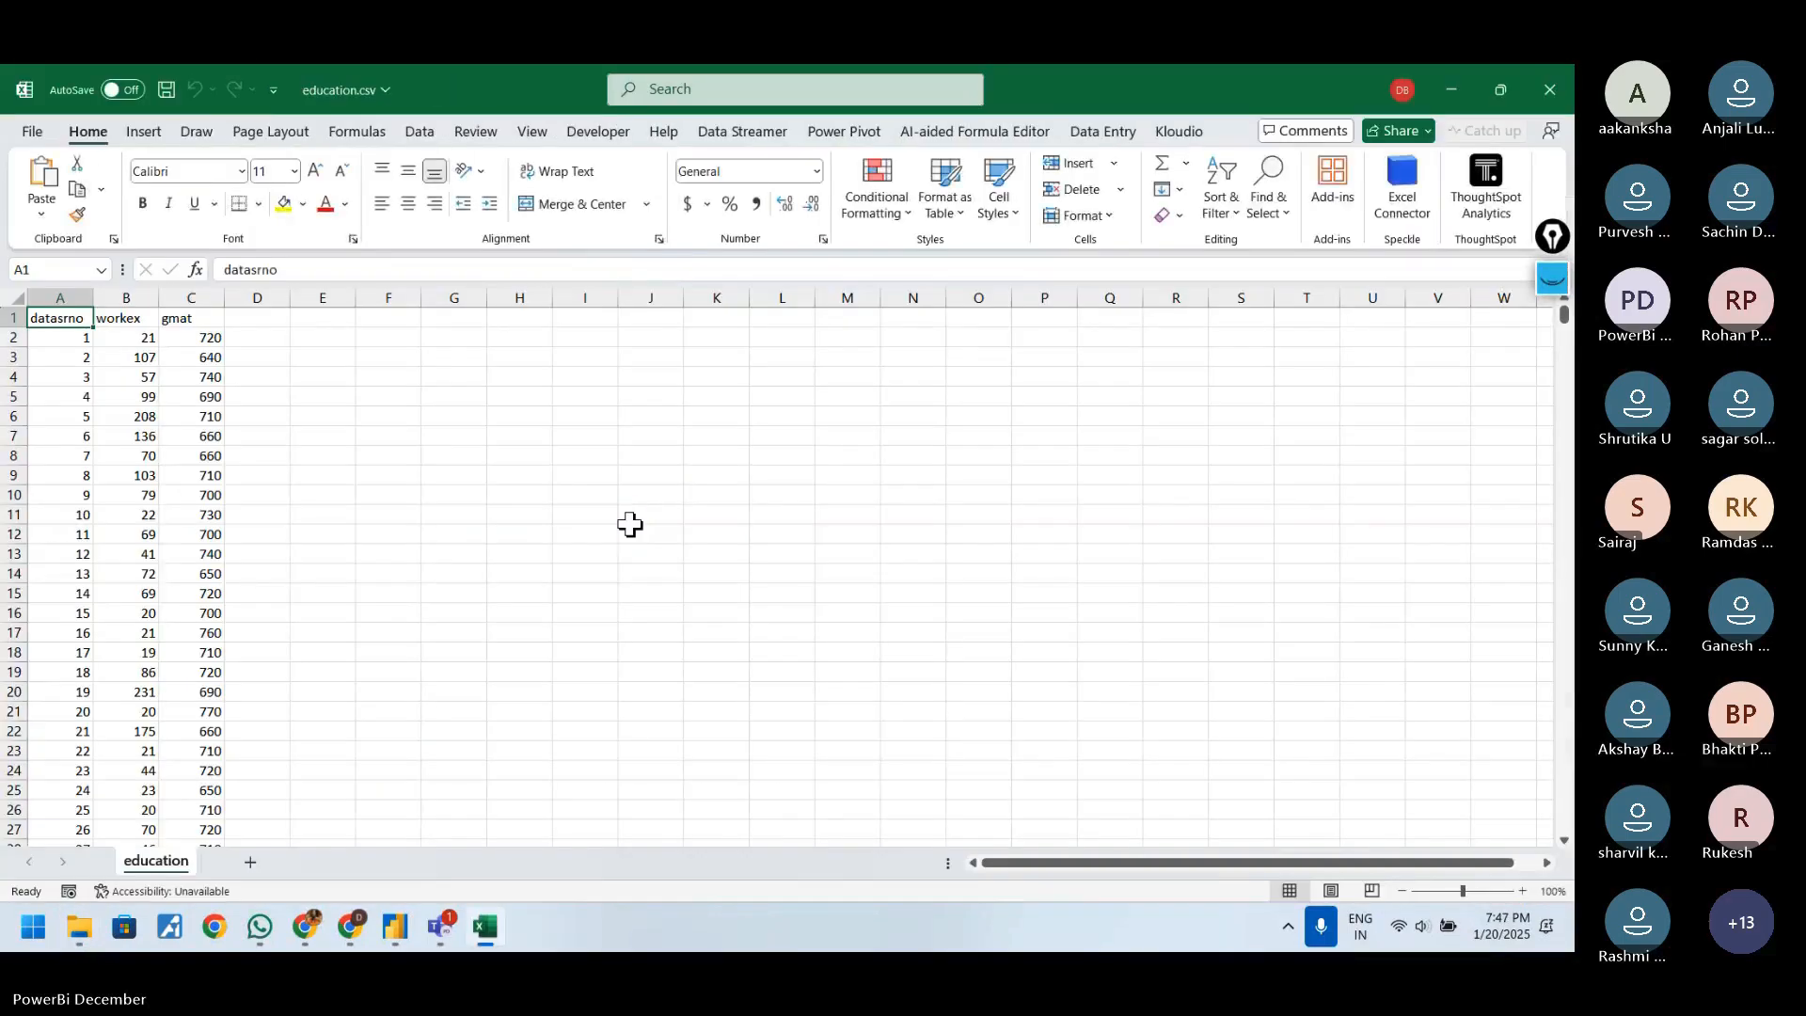
- Insert a scatter chart of the workex column against datasrno and move it up beside the data
left_click(201, 455)
scroll(210, 583, "down", 5)
scroll(211, 581, "up", 5)
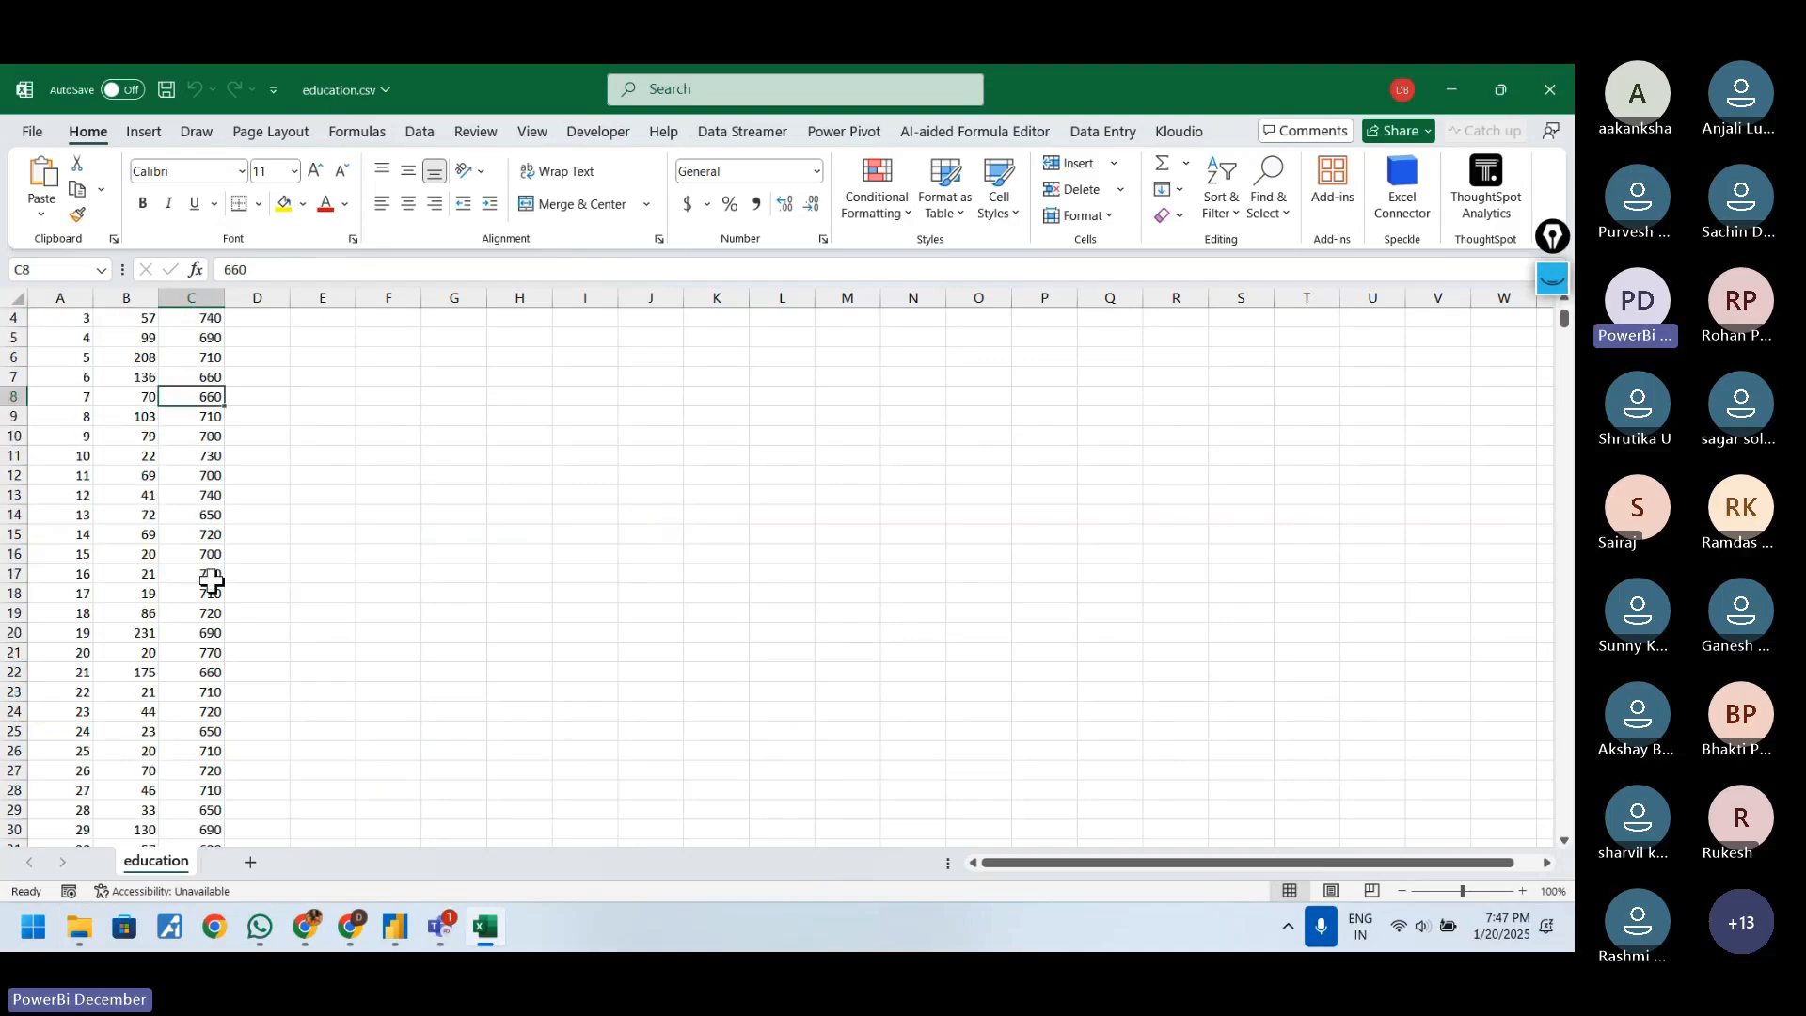
left_click(122, 297)
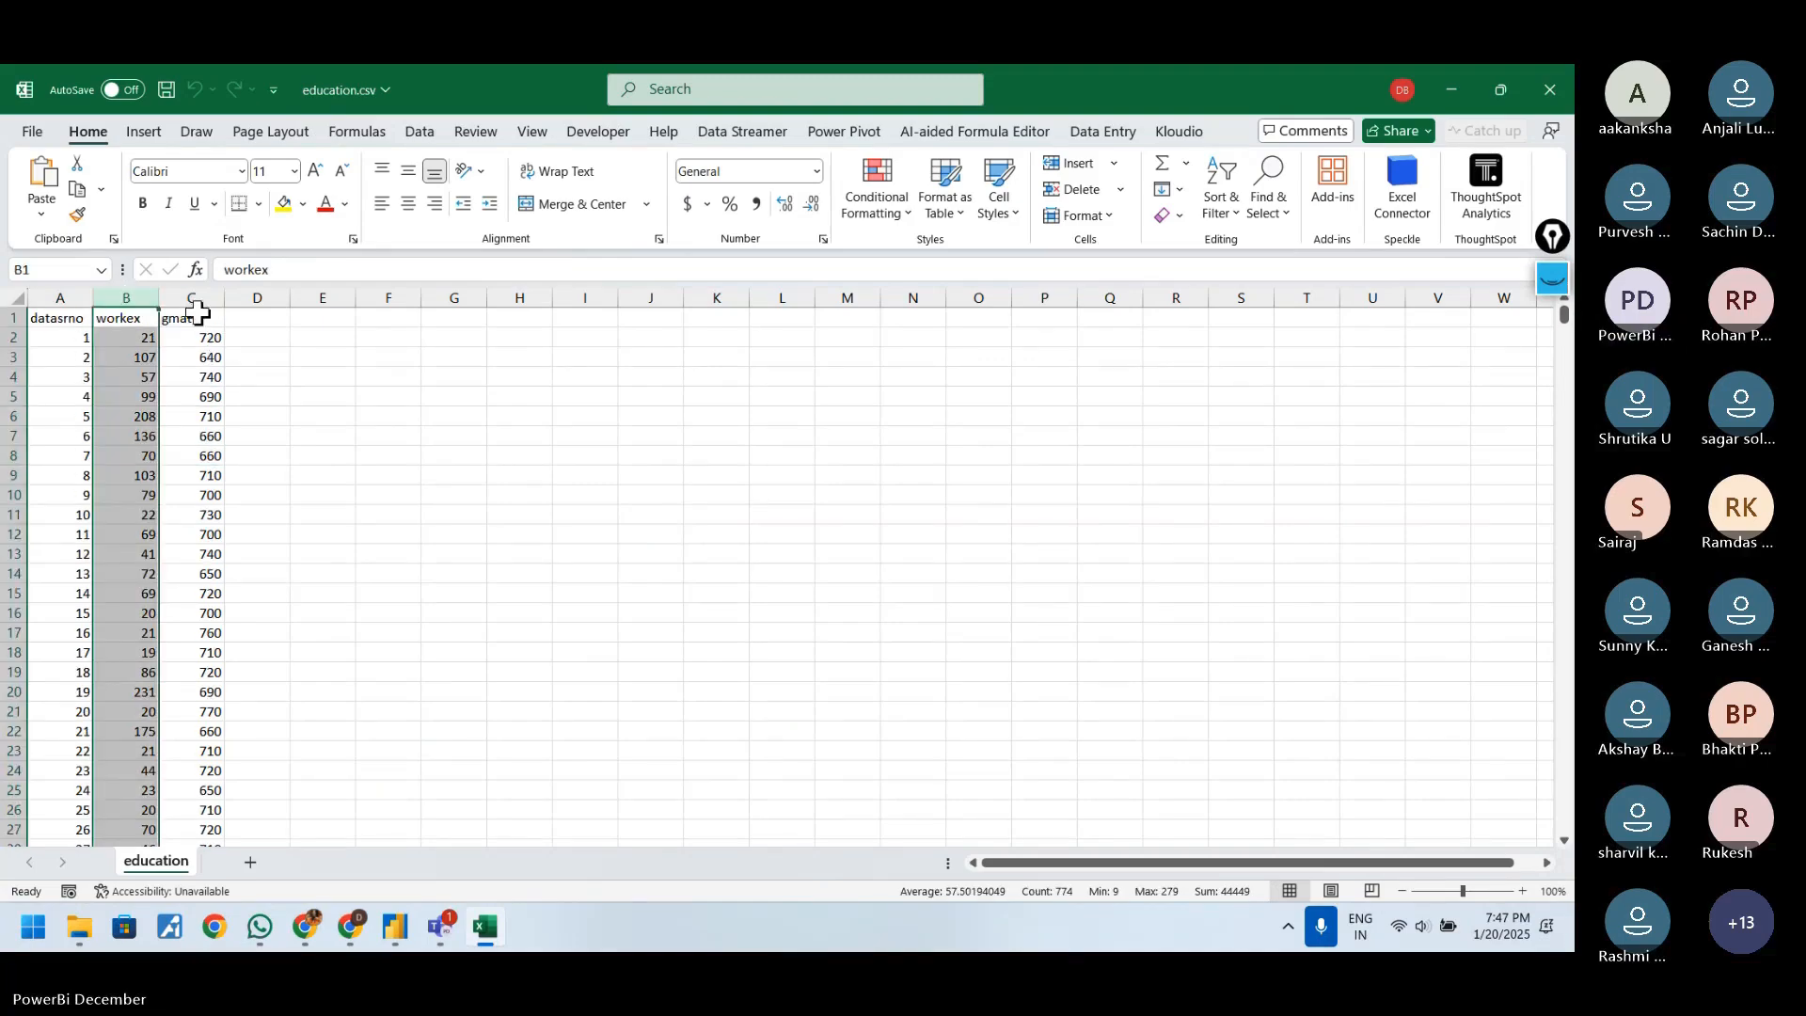
left_click(60, 297, "ctrl")
left_click(144, 130)
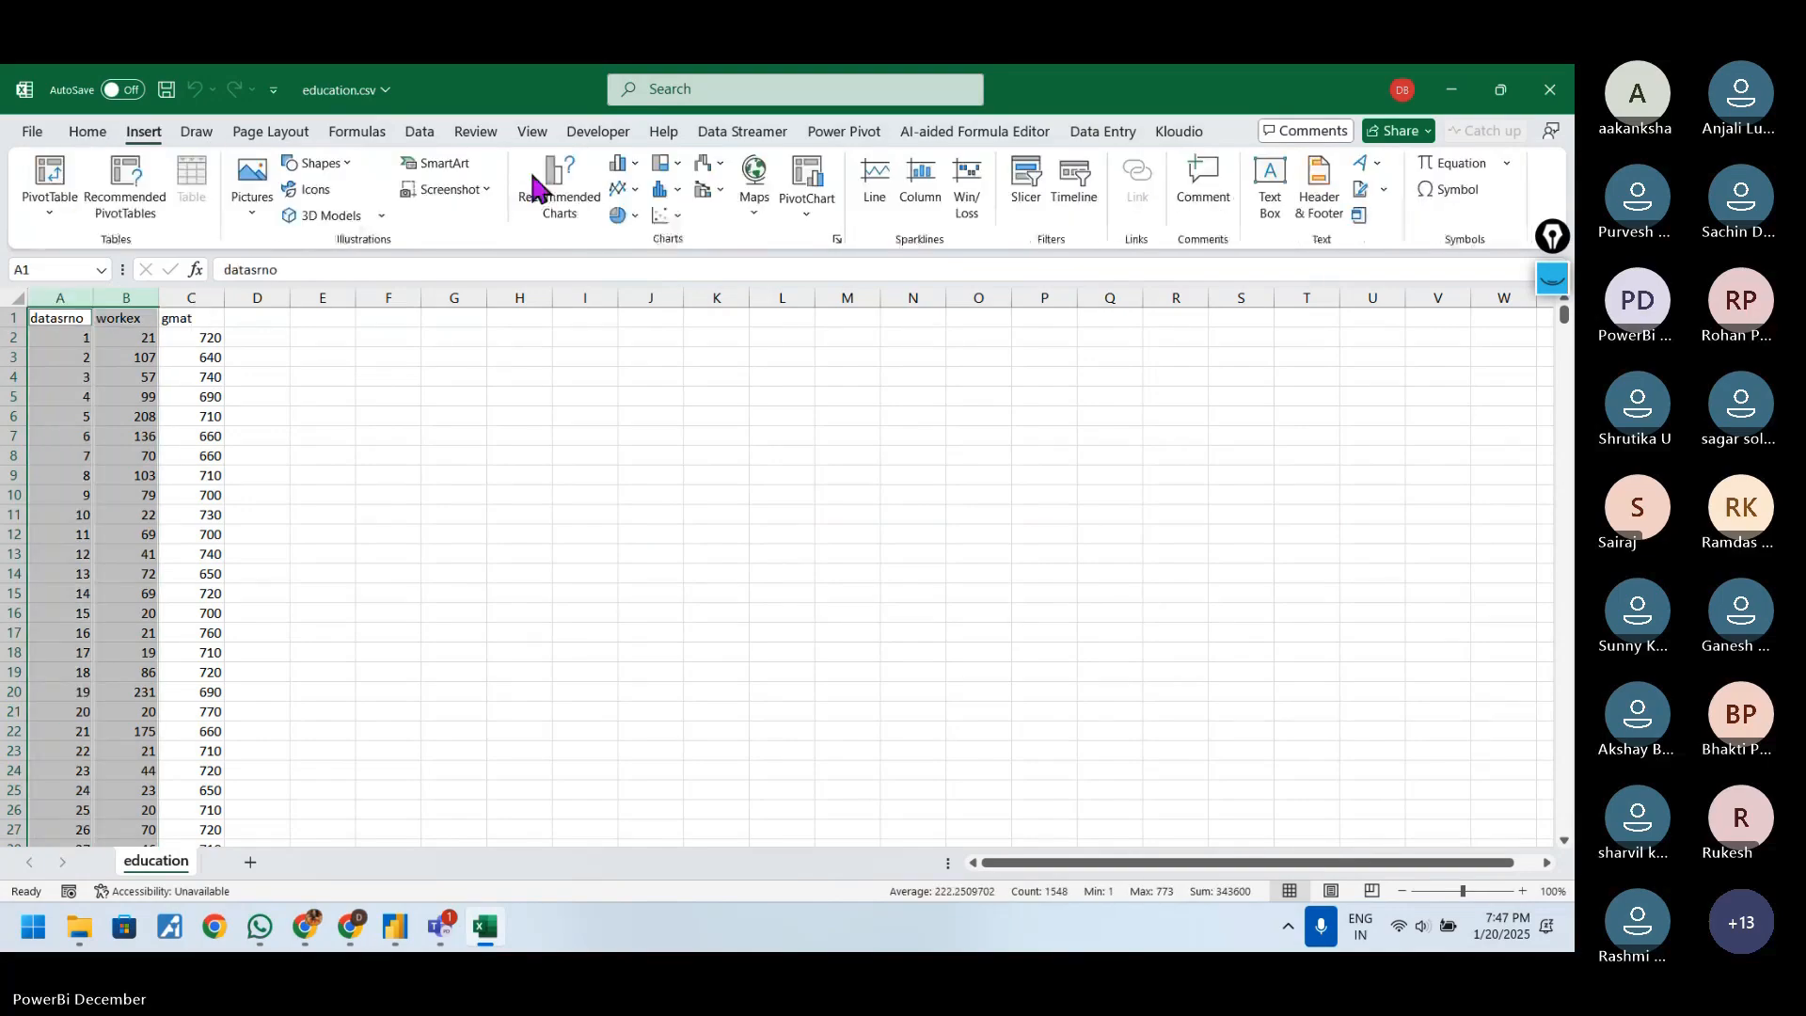
left_click(674, 215)
left_click(679, 287)
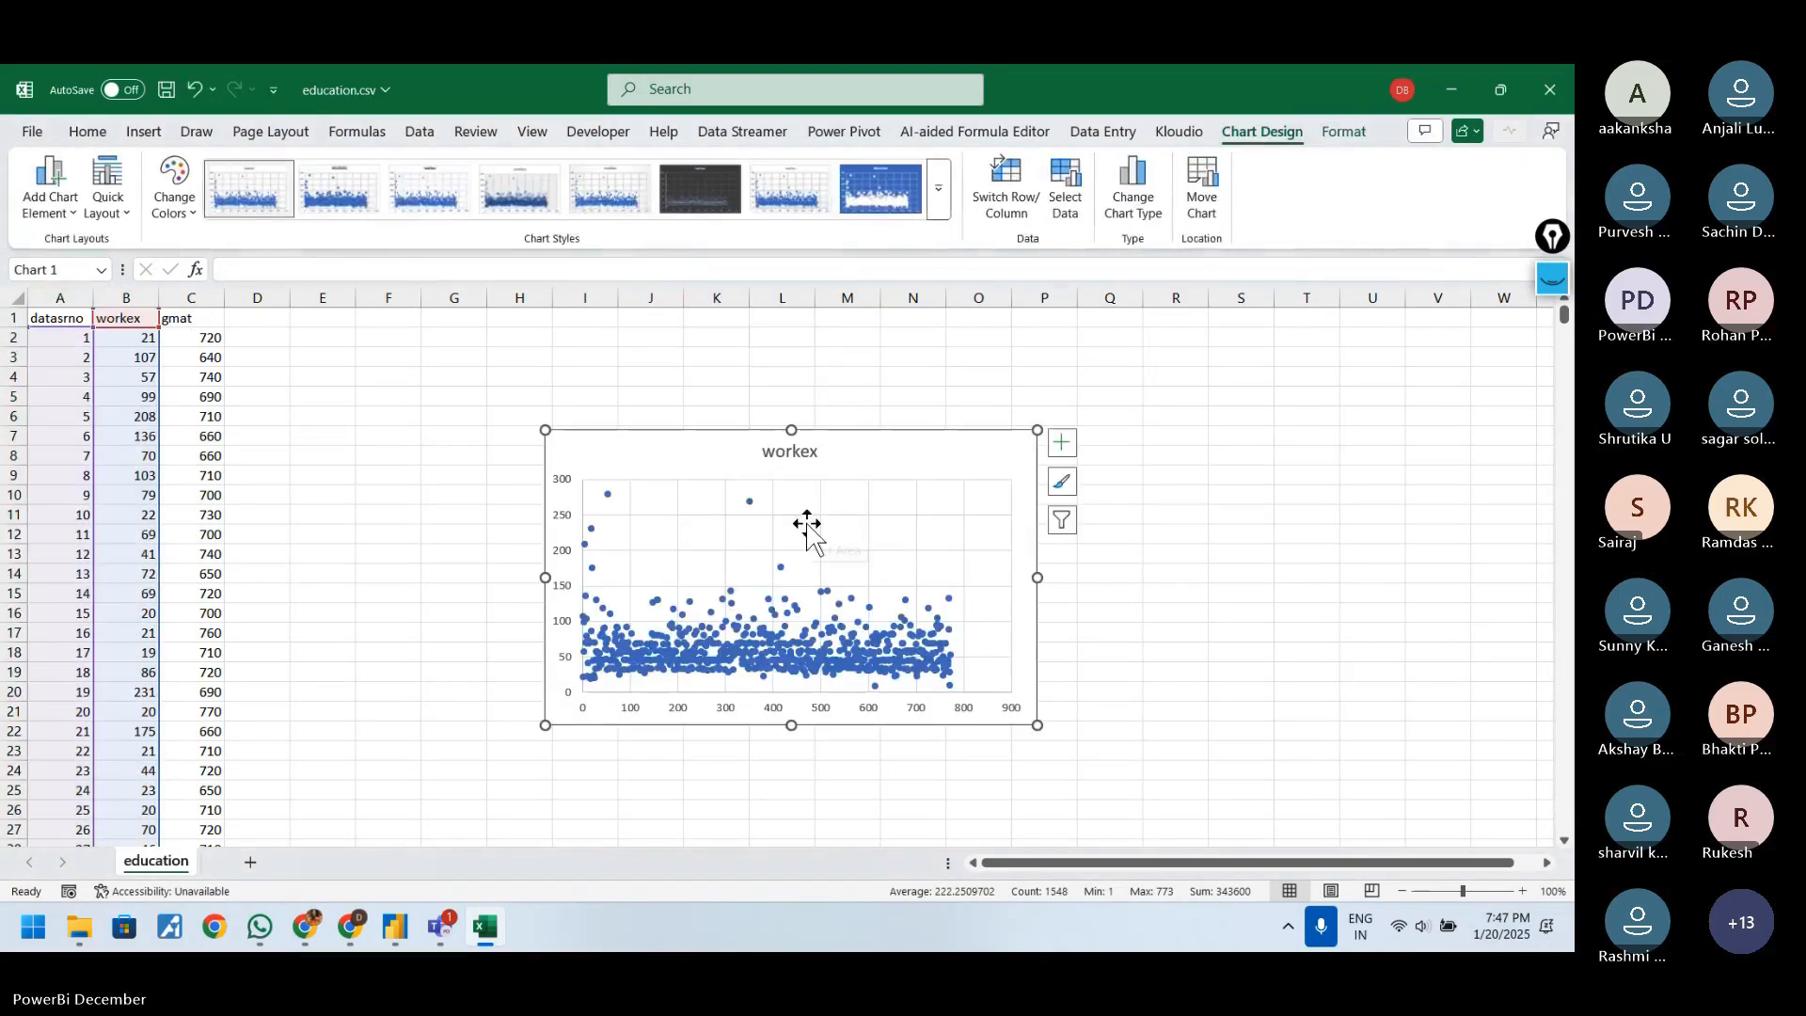
left_click_drag(979, 452, 714, 334)
left_click(927, 378)
- Insert a new column between workex and gmat with the header Log
left_click(177, 298)
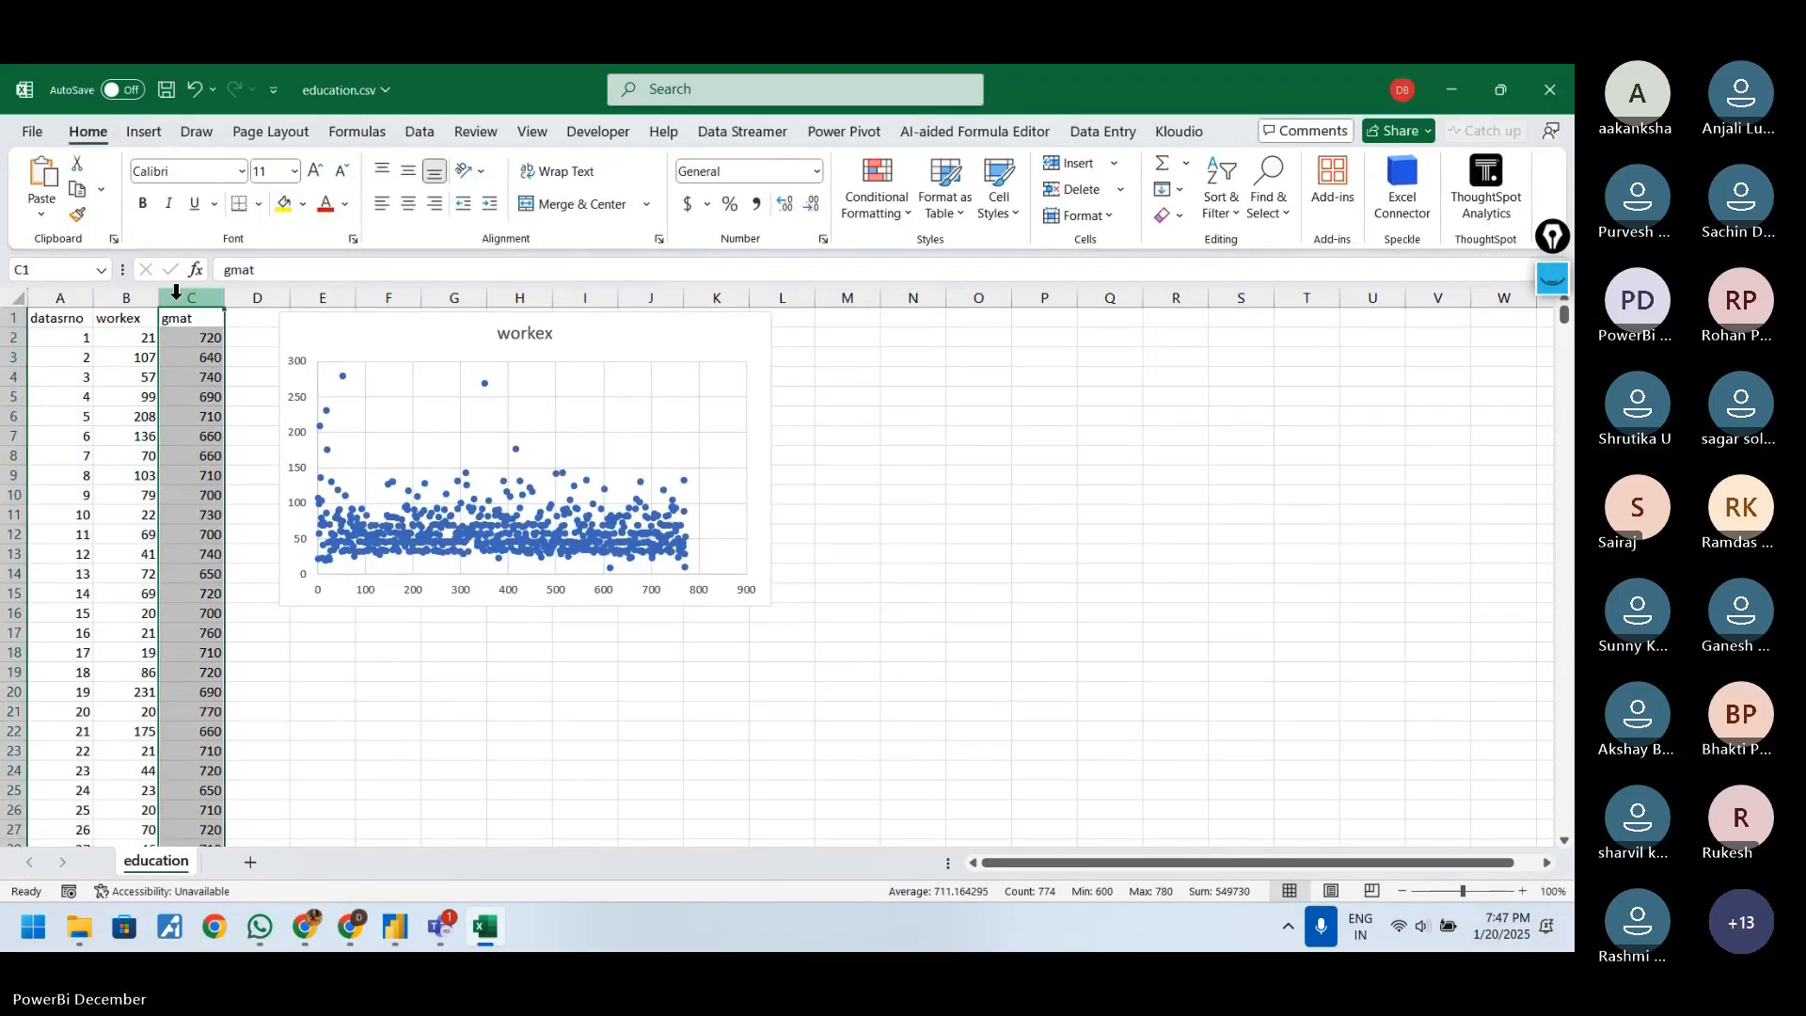
key("ctrl+shift+plus")
left_click(195, 320)
type("Log")
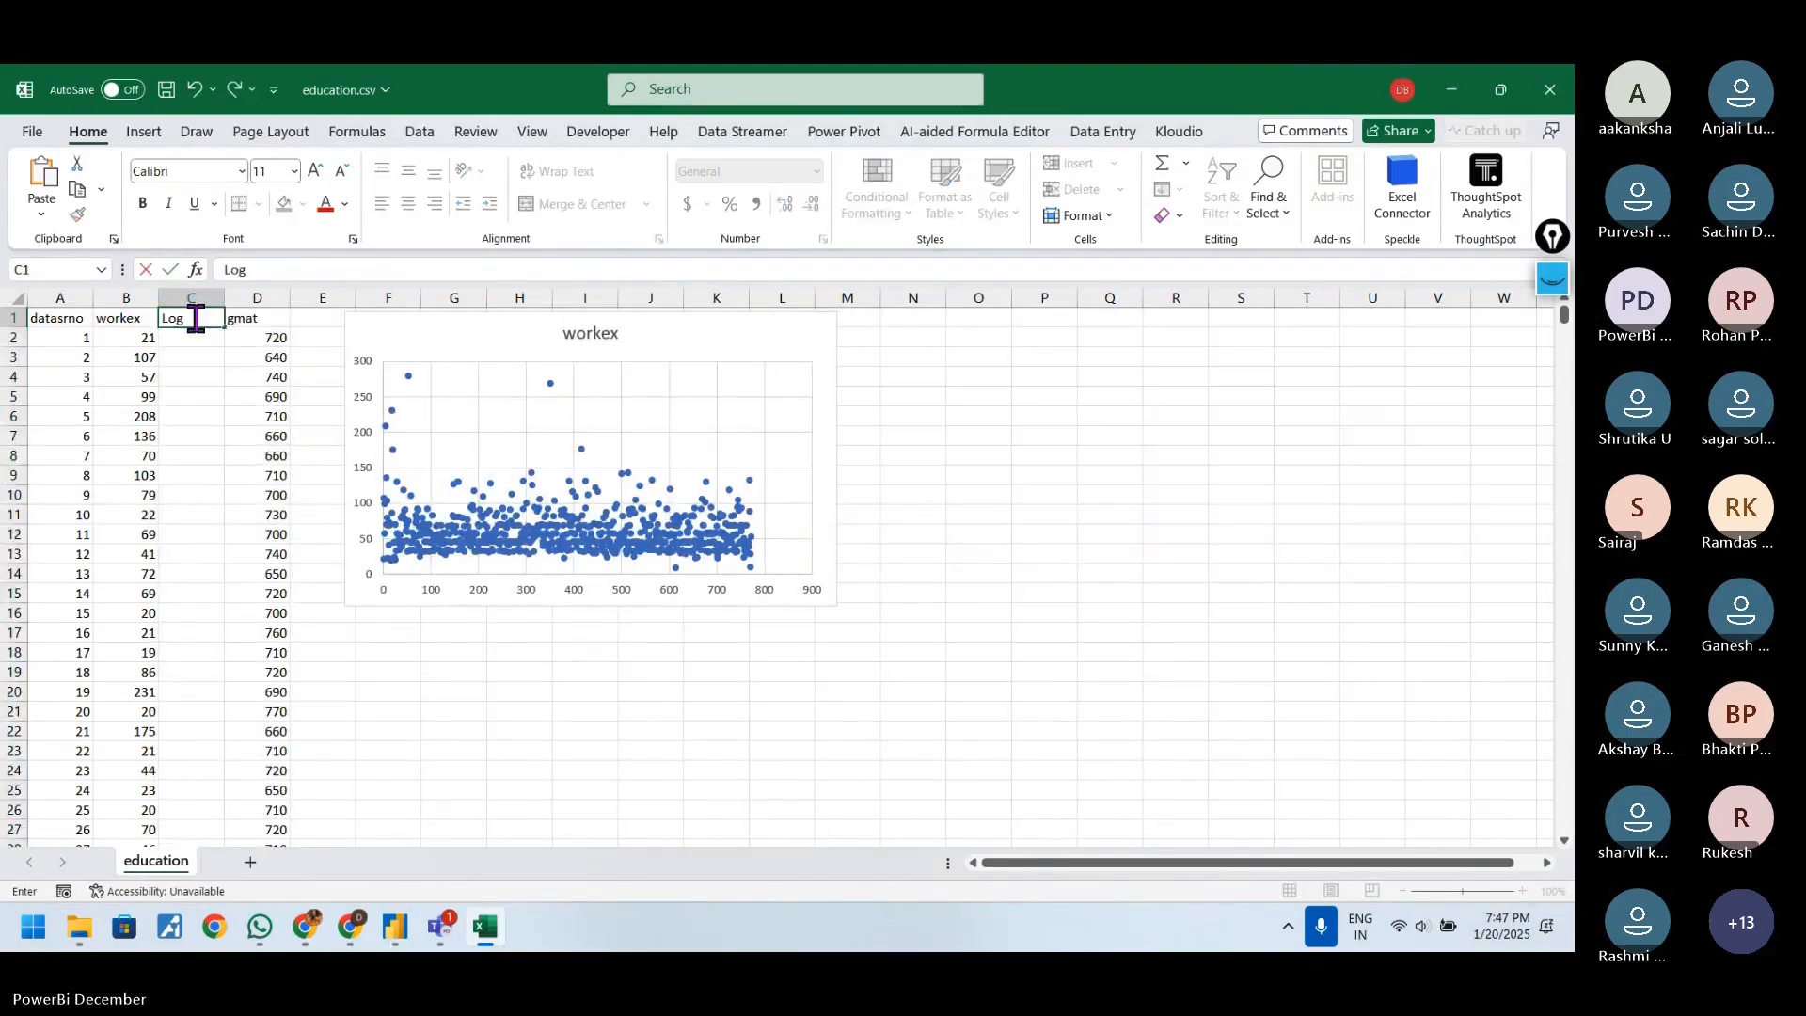
- Calculate the logarithm of workex with =LOG(B2) in cell C2 and fill the formula down the Log column
left_click(188, 340)
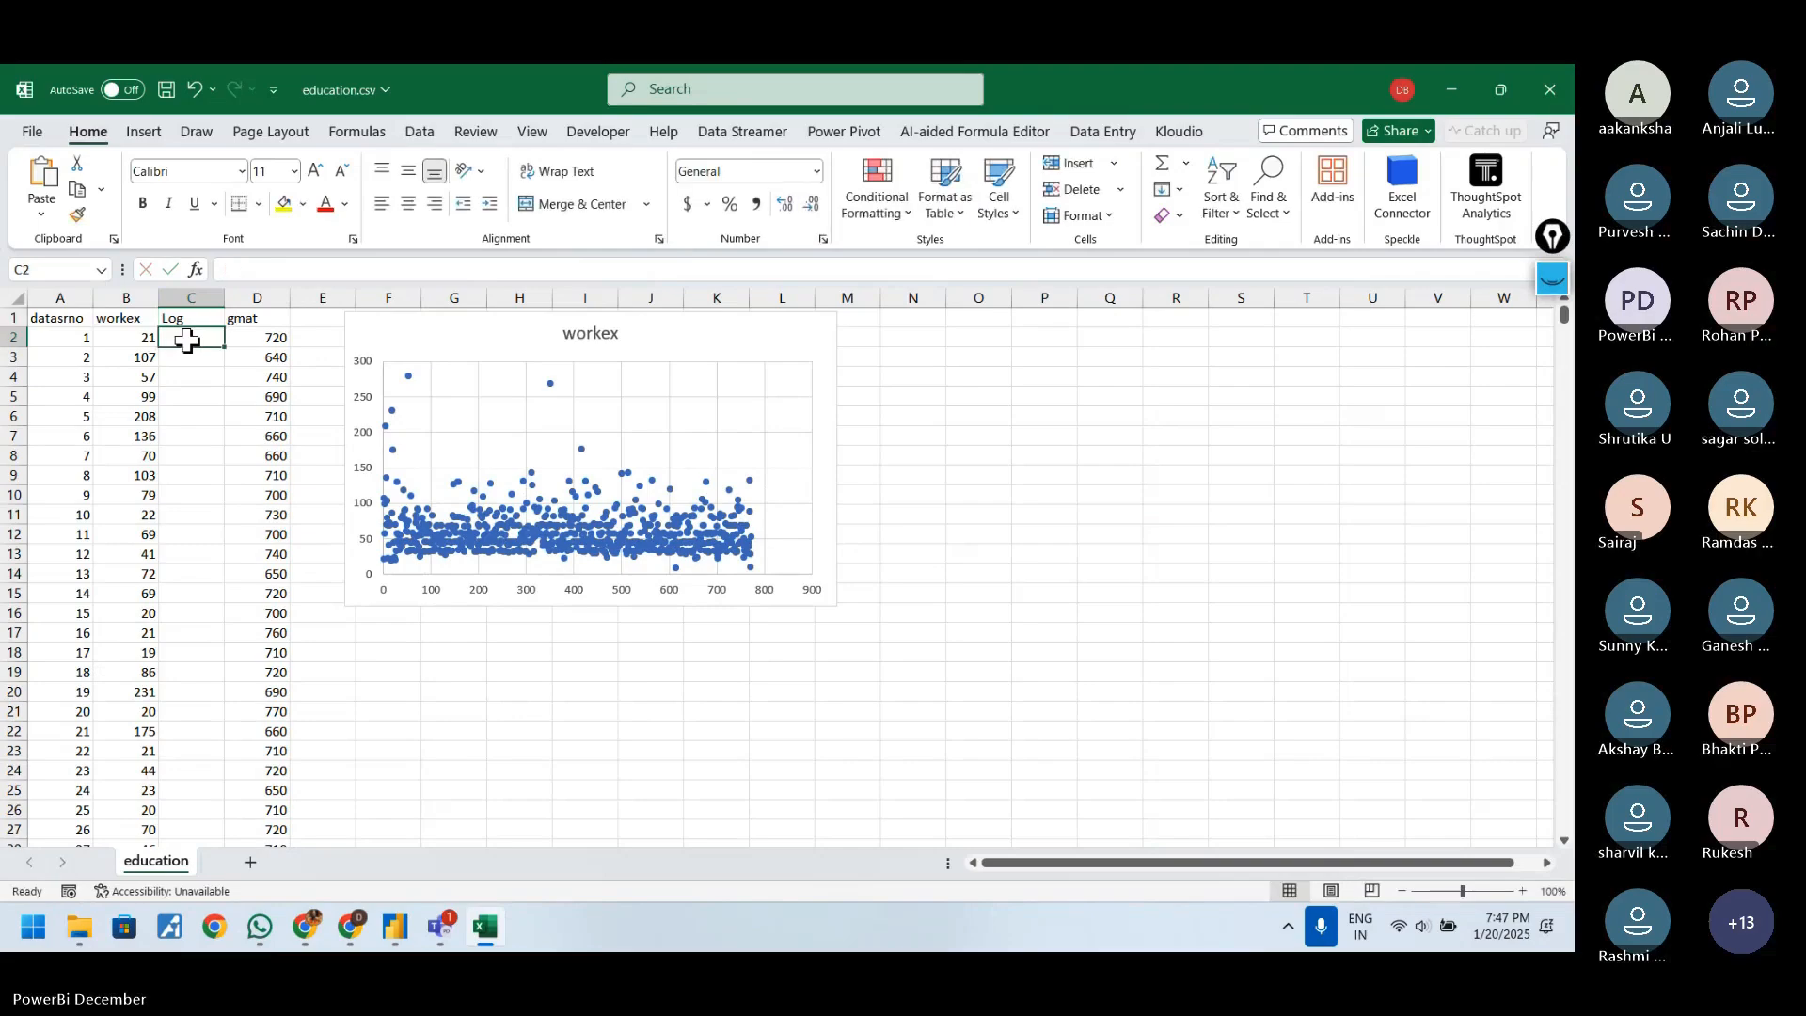
type("=lo")
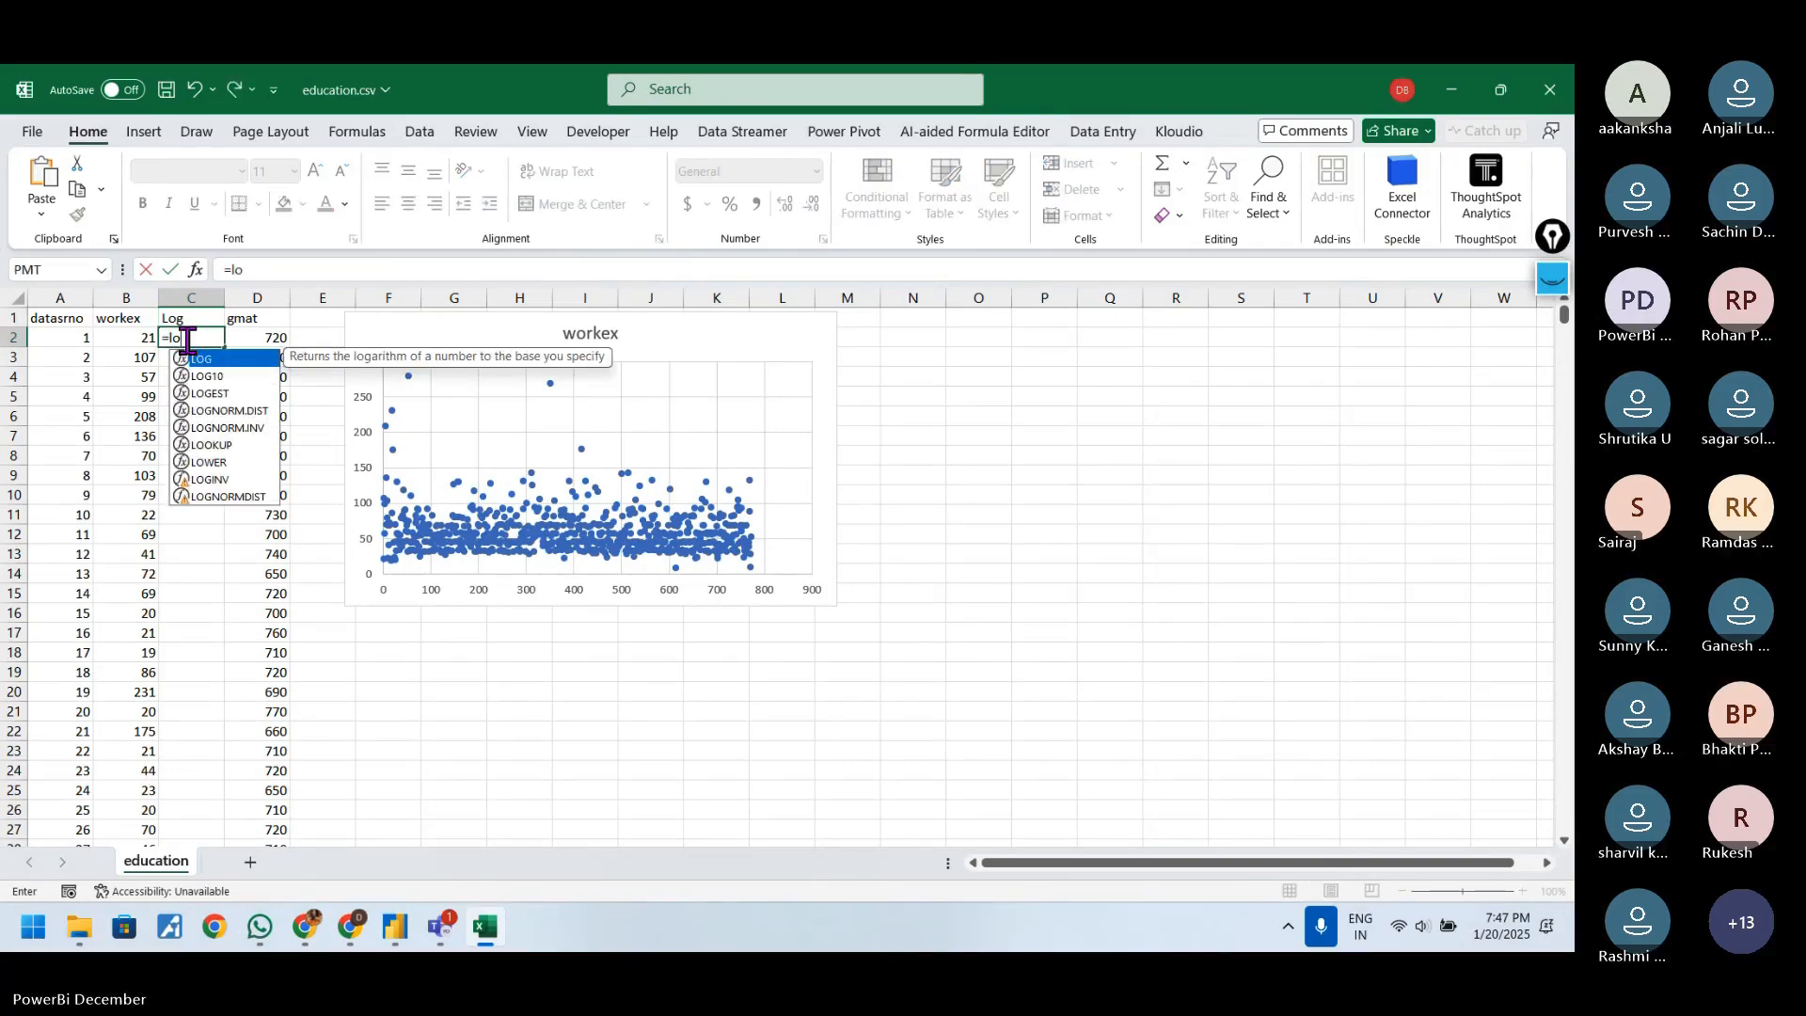
key("Tab")
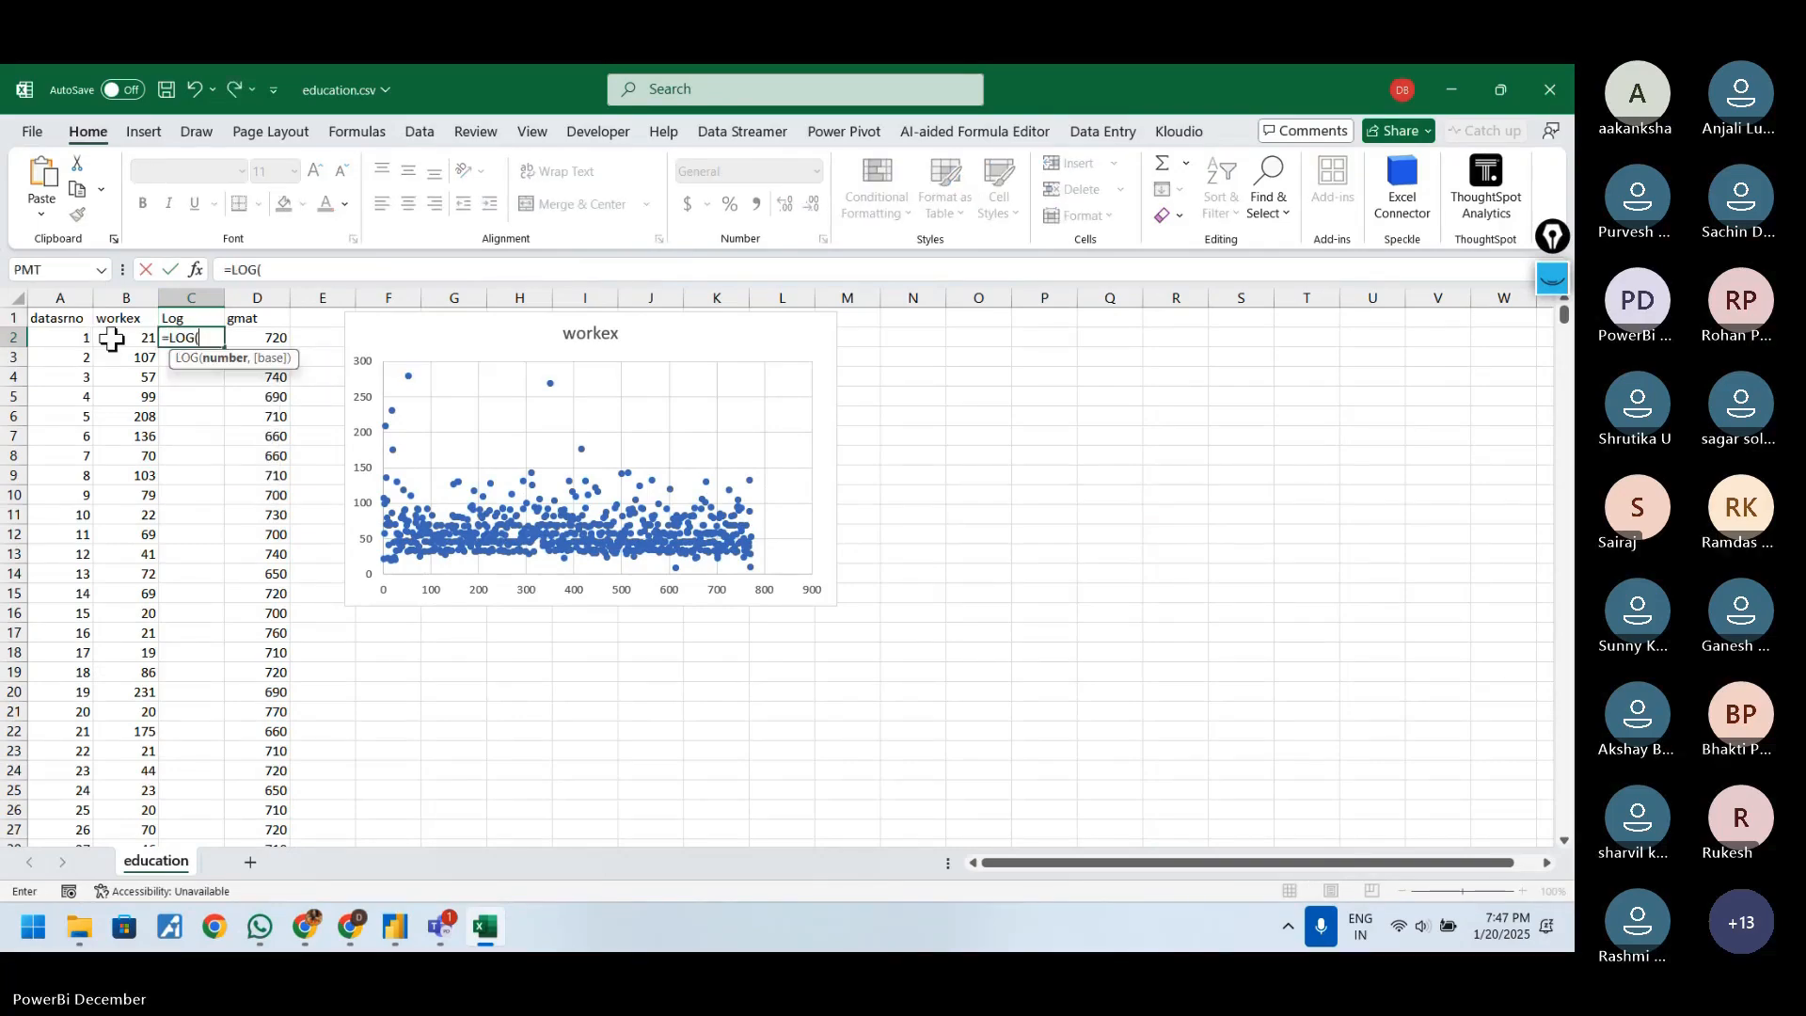
left_click(122, 342)
key("Return")
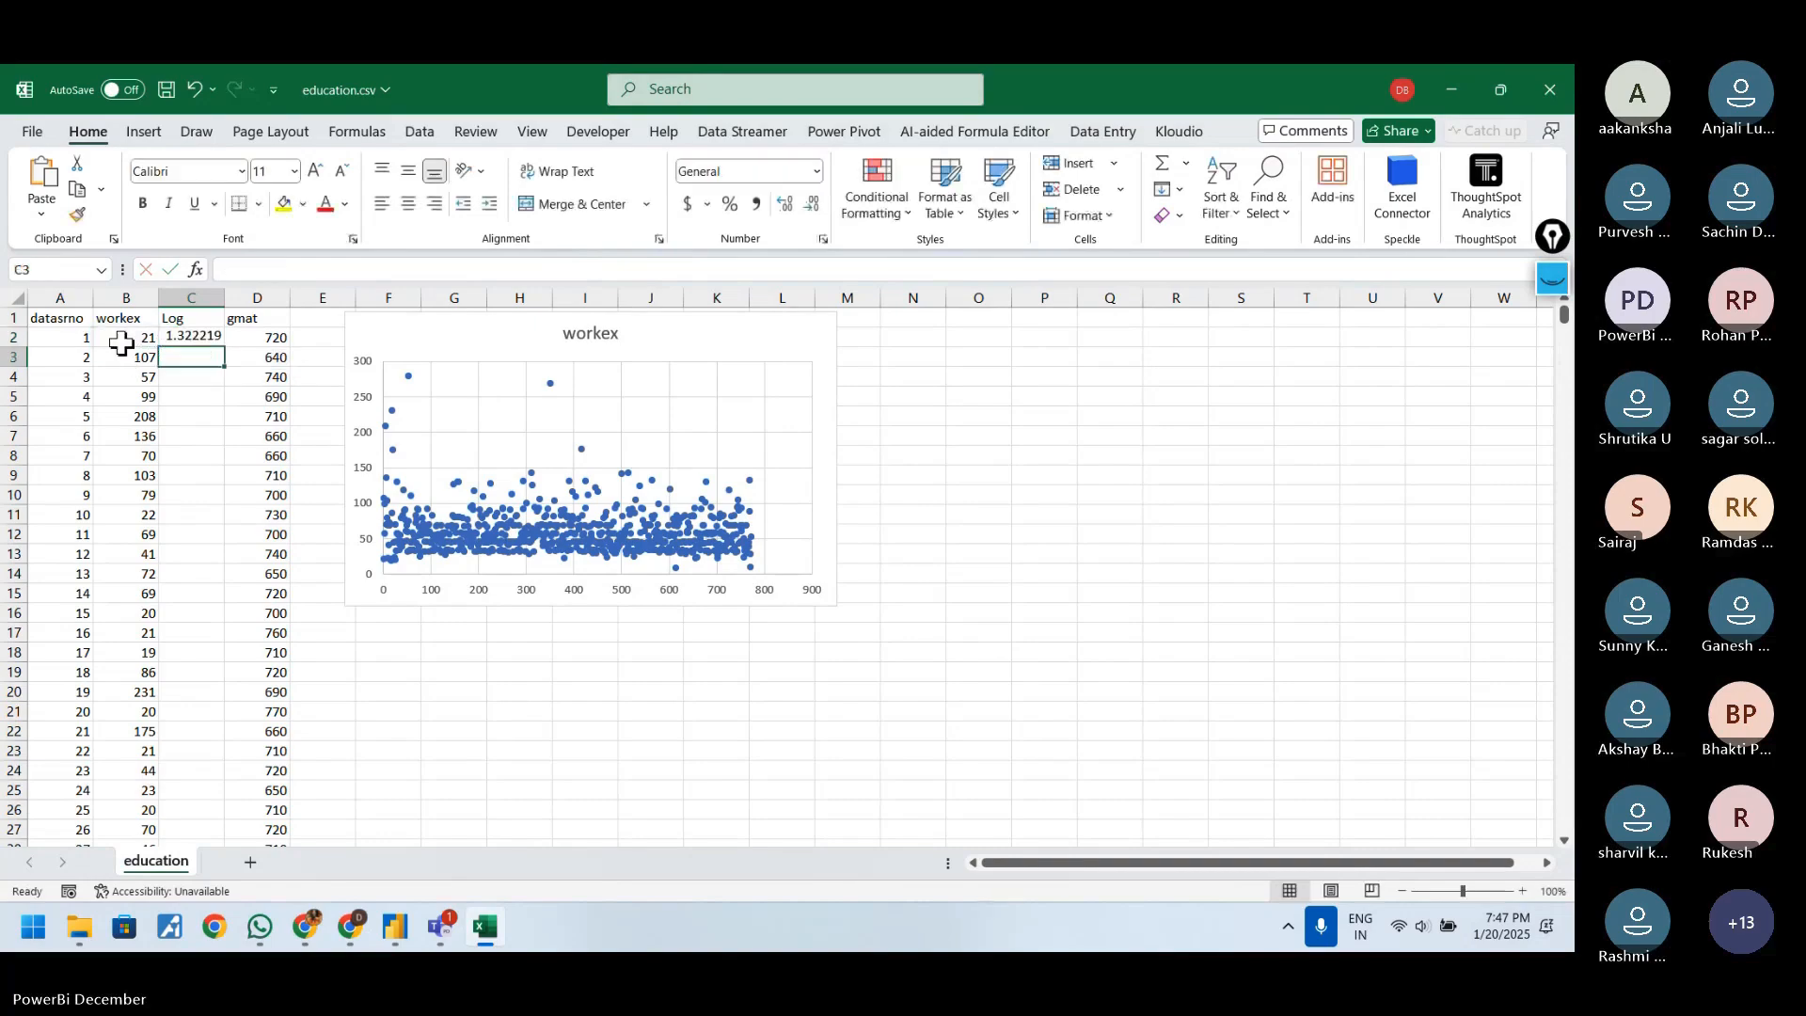
left_click(181, 337)
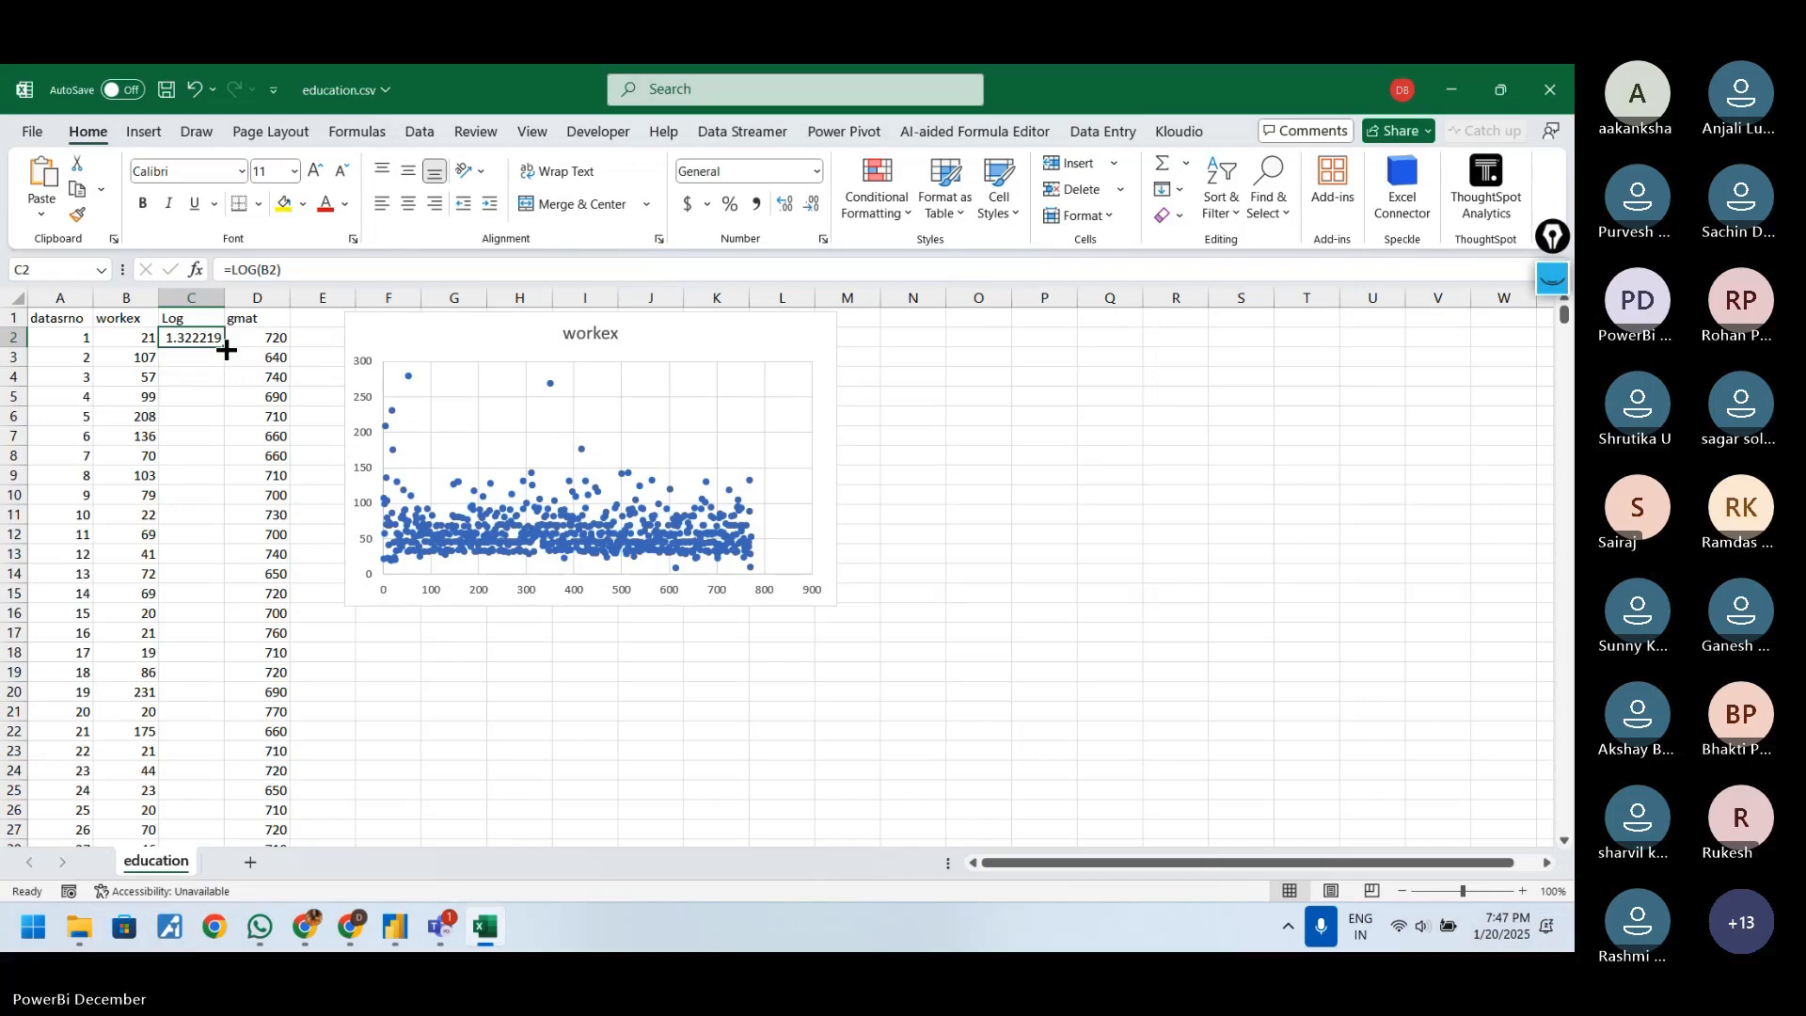
double_click(225, 347)
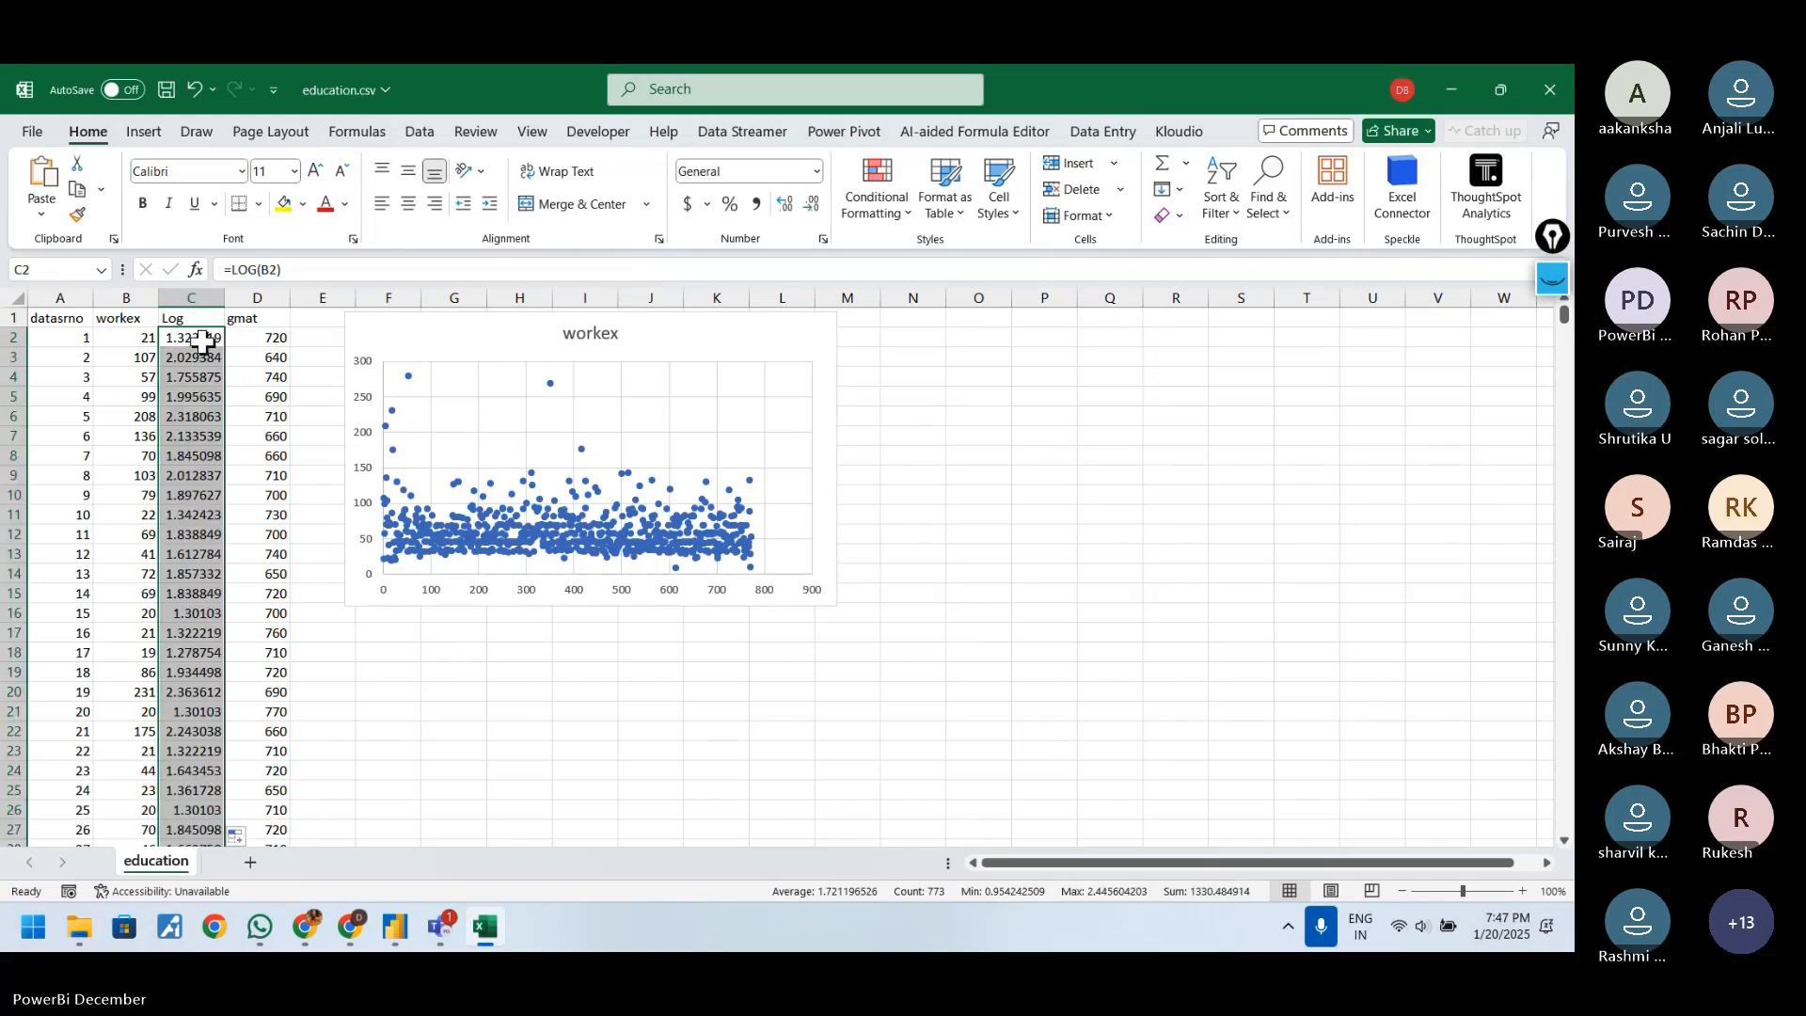
key("ctrl+c")
key("ctrl+shift+plus")
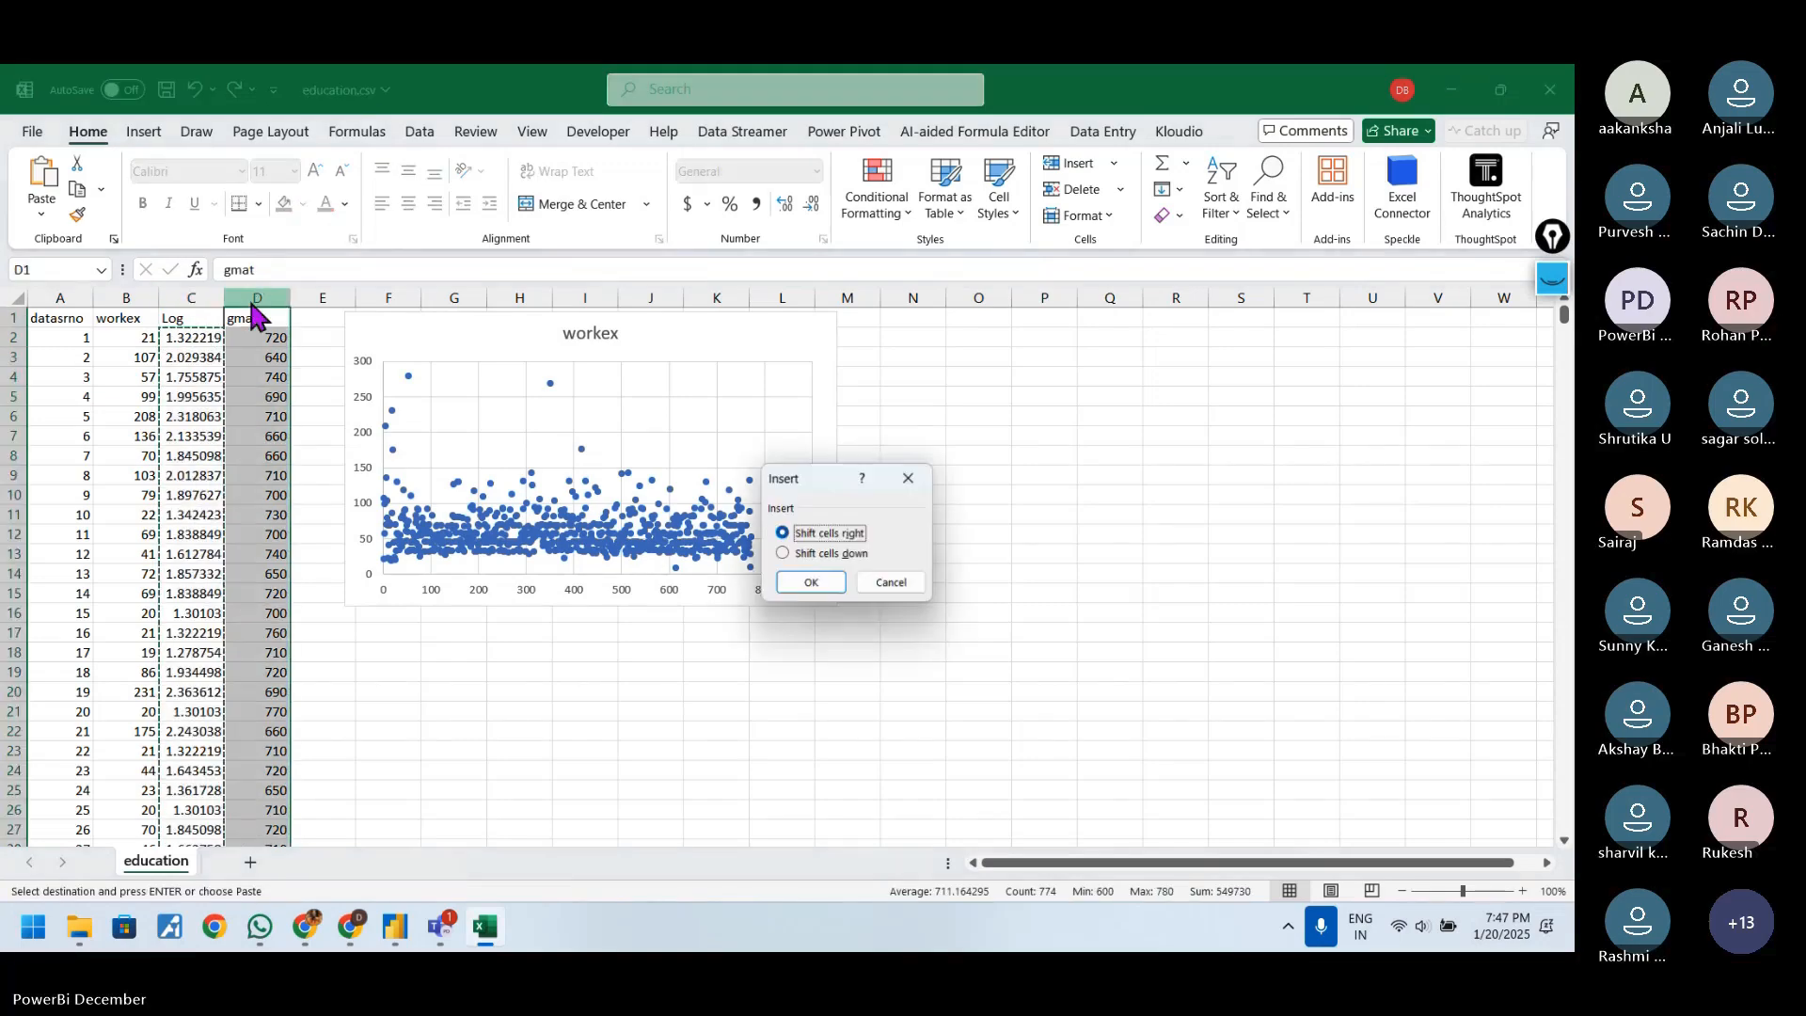
left_click(906, 478)
left_click(379, 455)
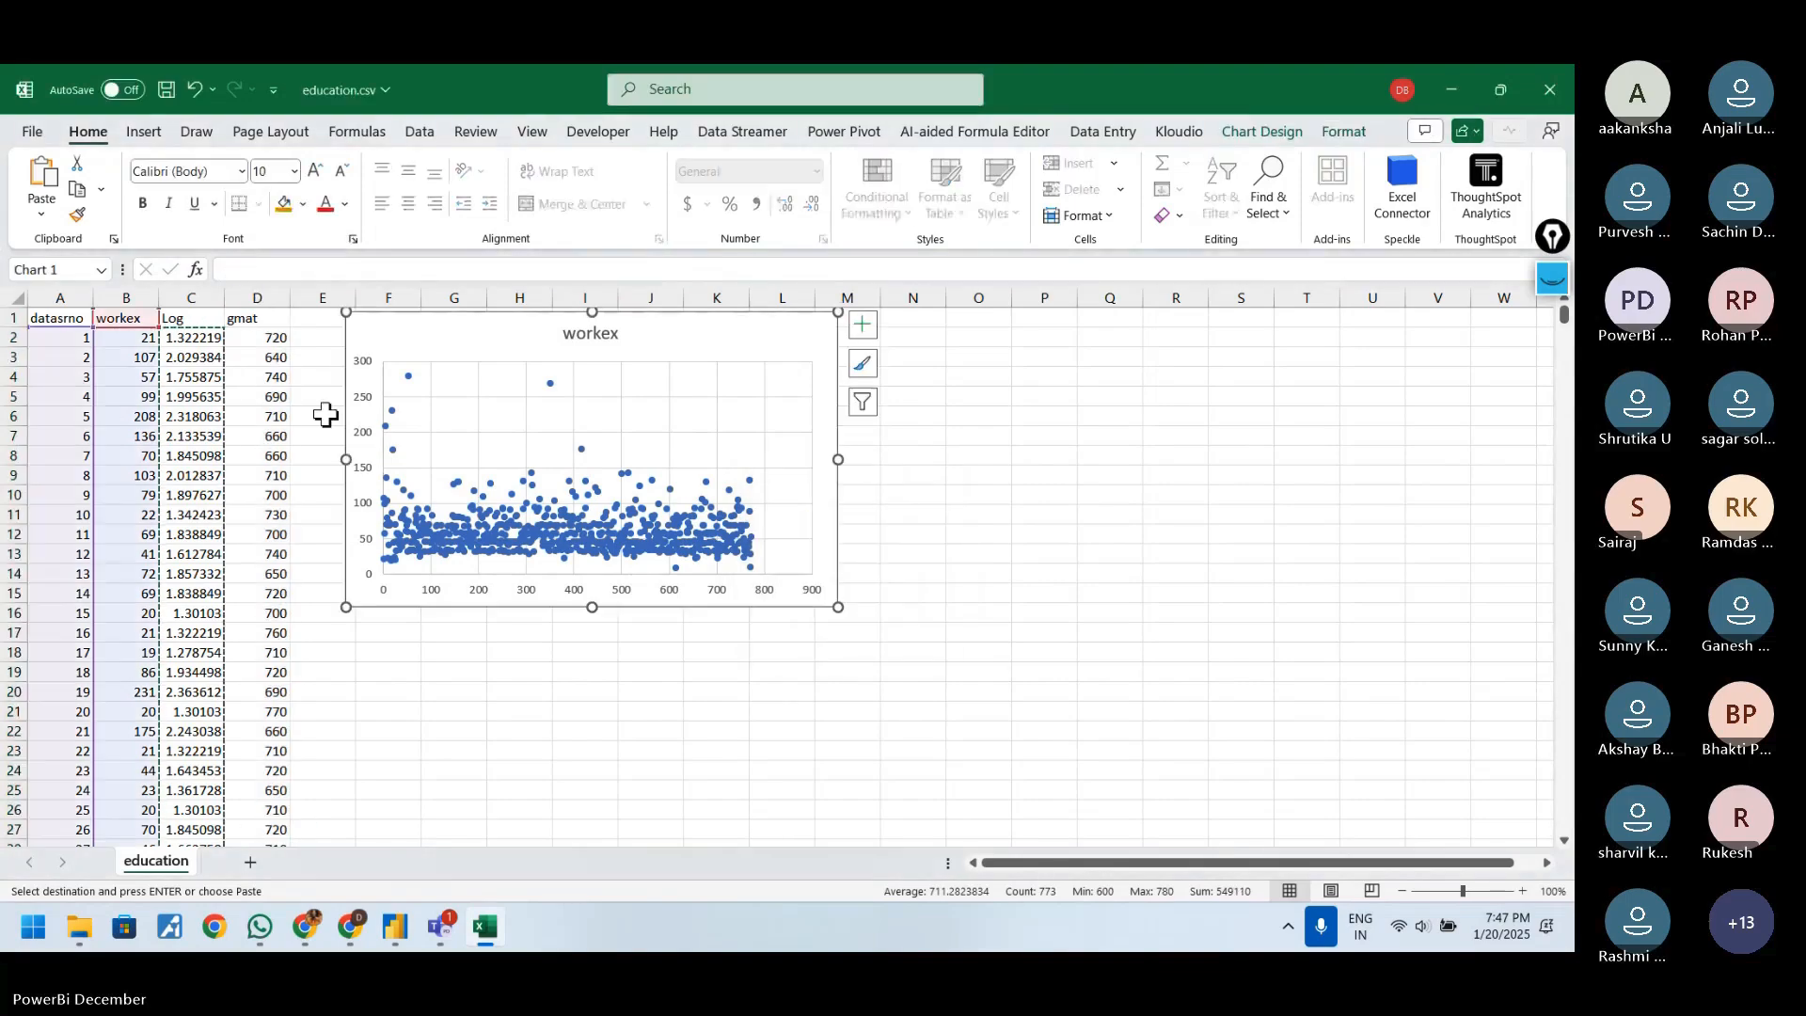
key("Escape")
- Insert an empty column between Log and gmat, and delete it again
left_click(248, 296)
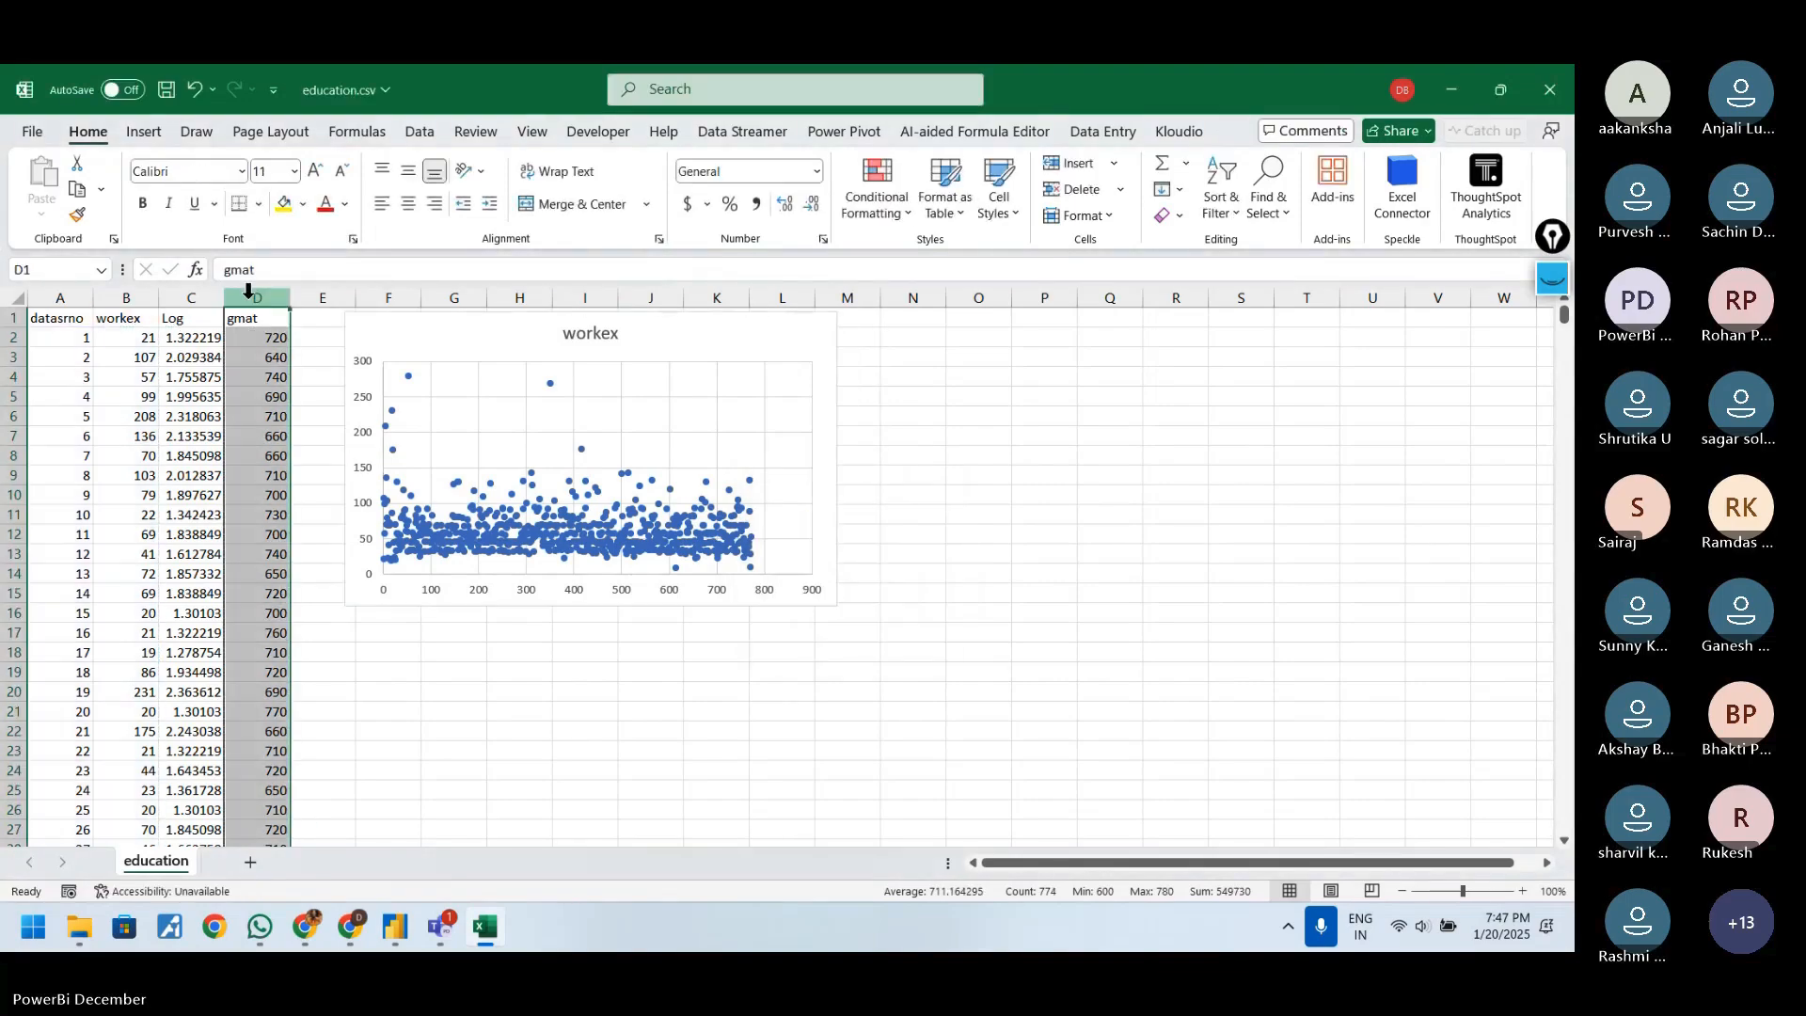
key("ctrl+shift+plus")
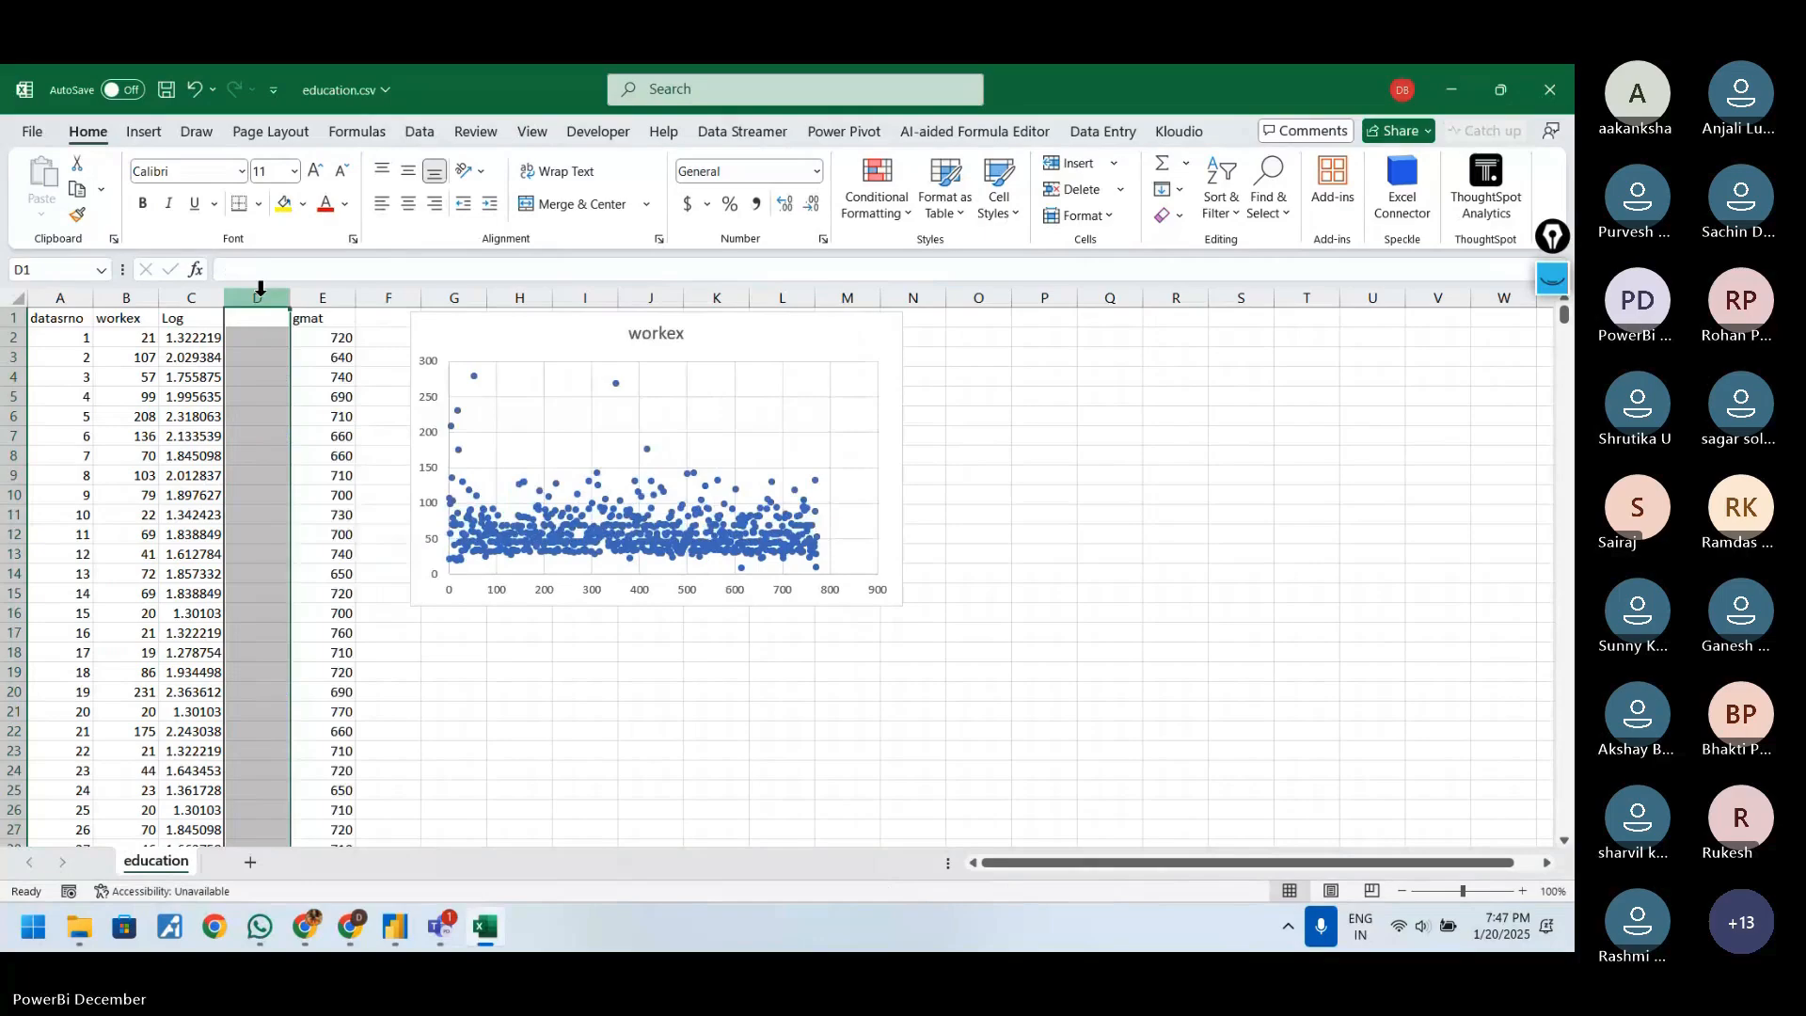
left_click(217, 339)
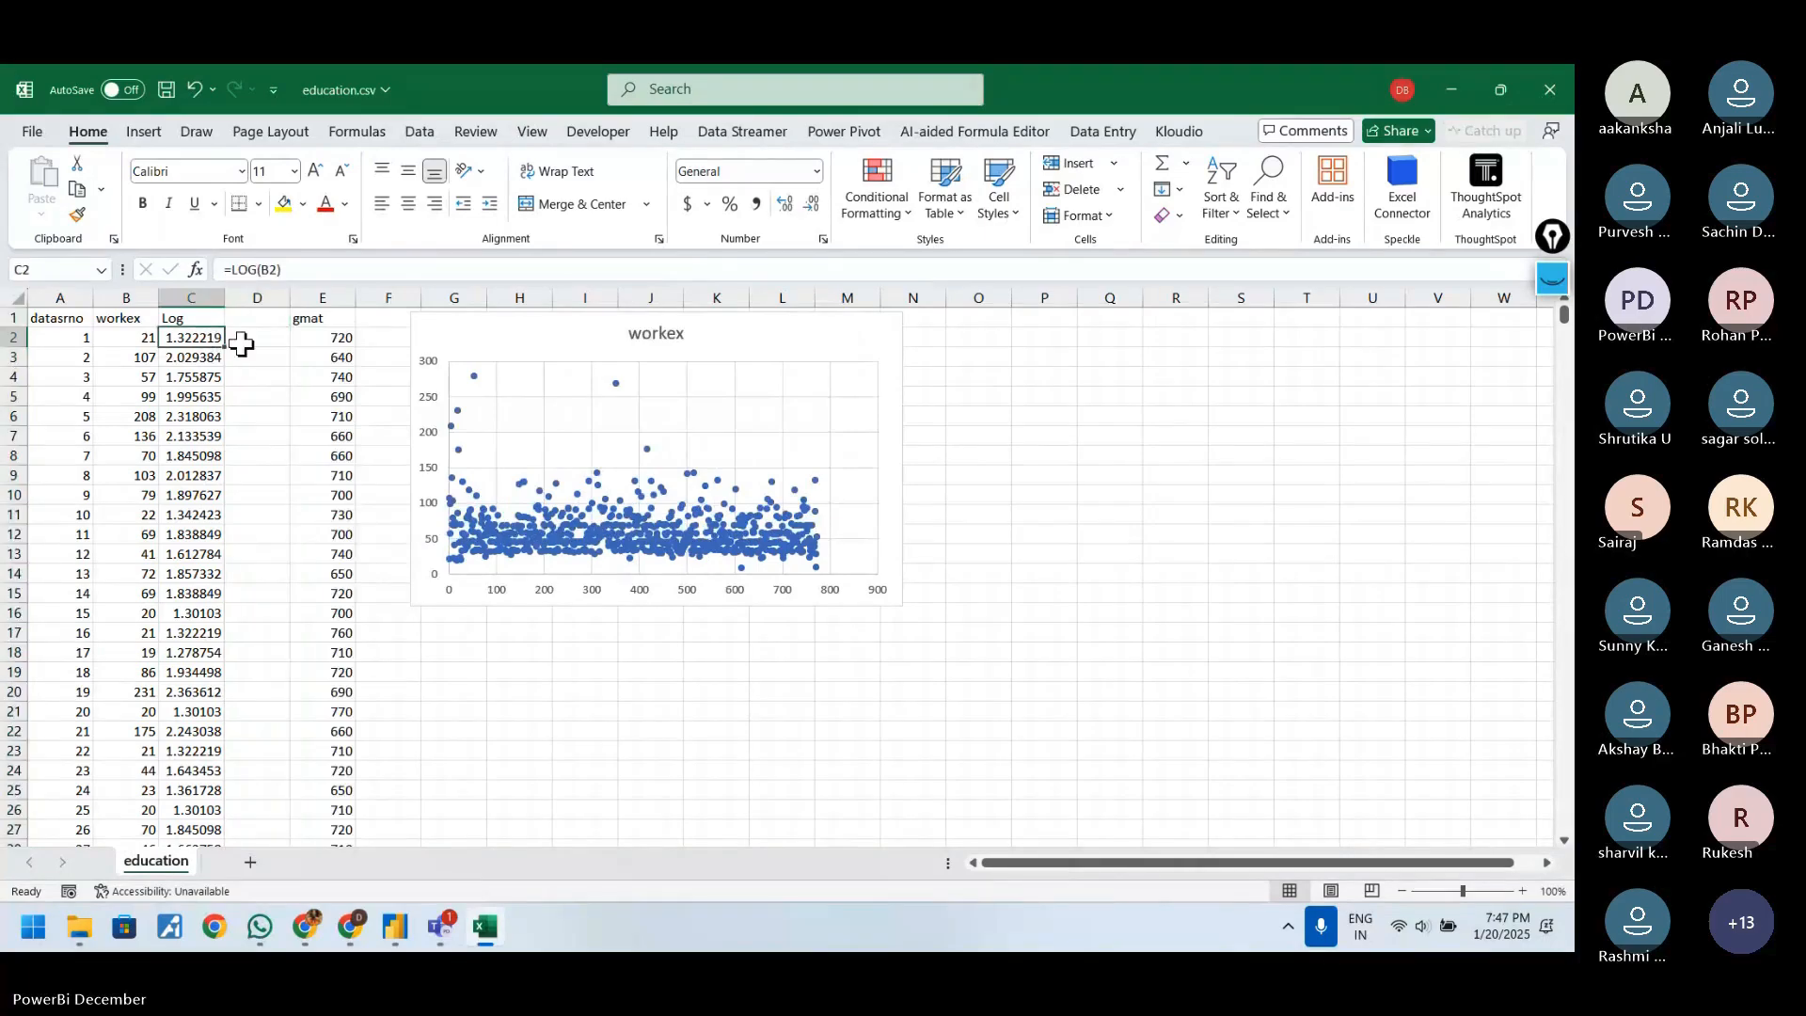
left_click(201, 299)
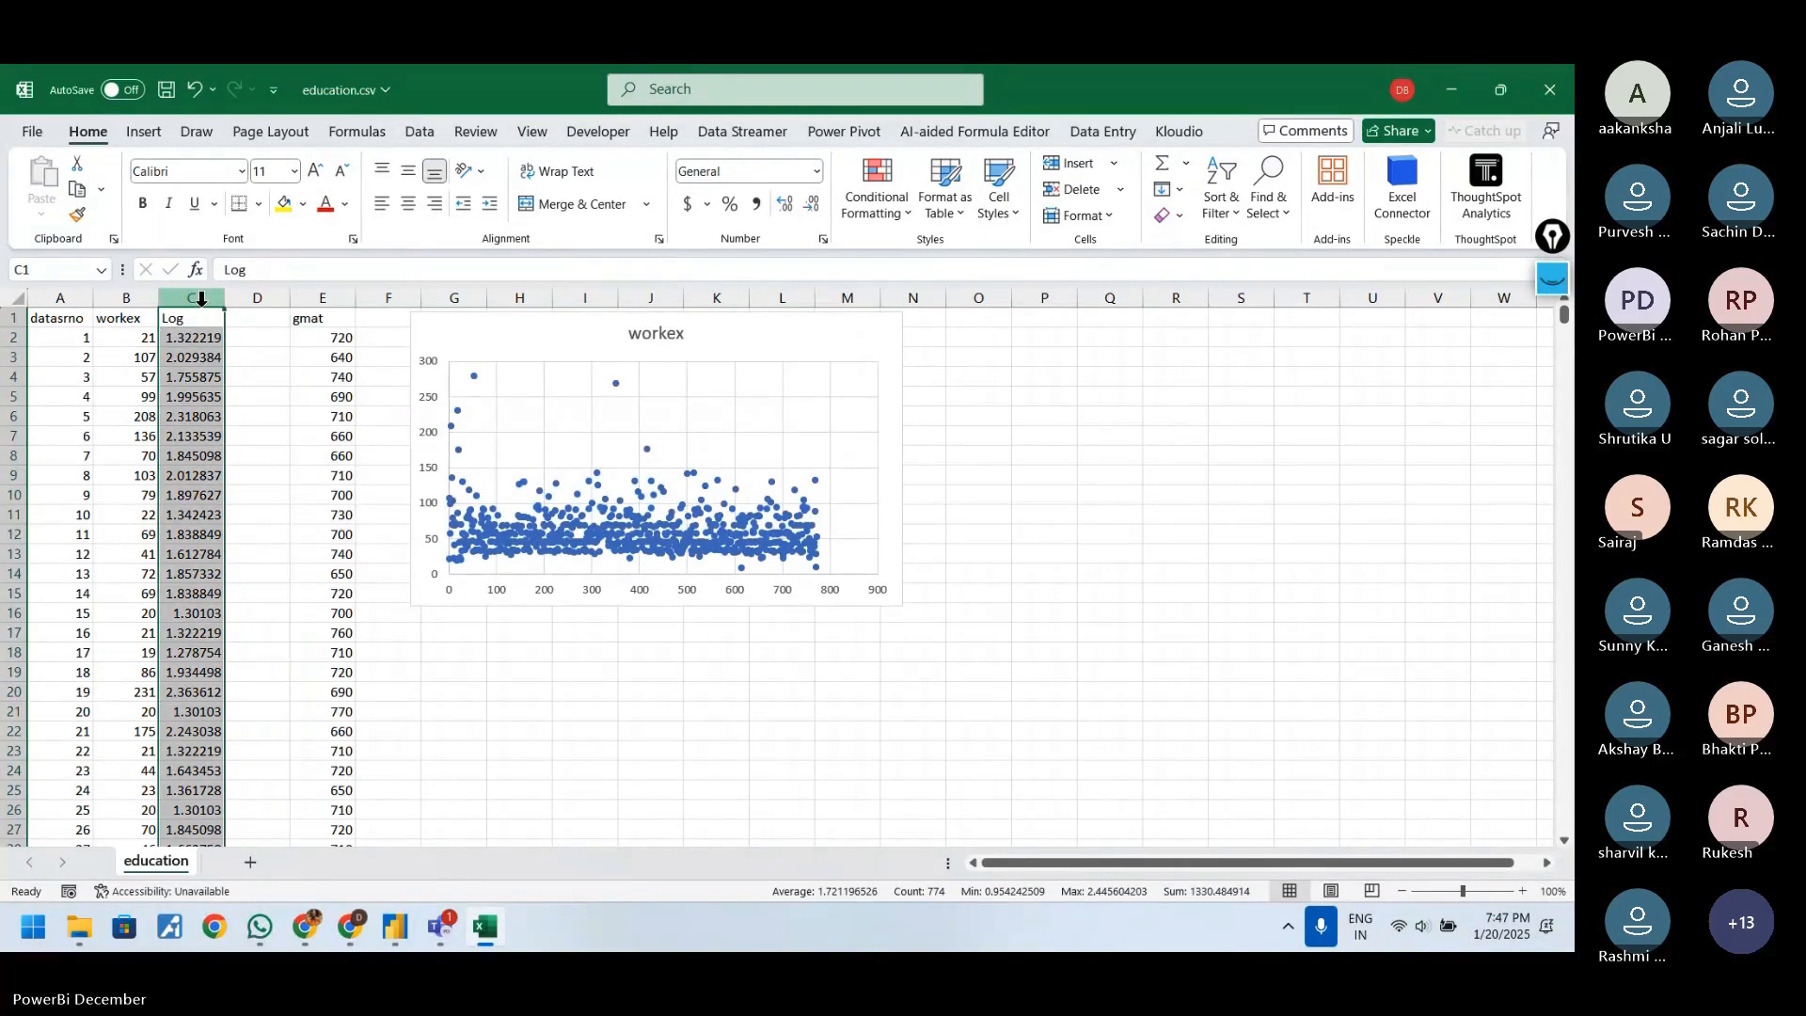
left_click(80, 293, "ctrl")
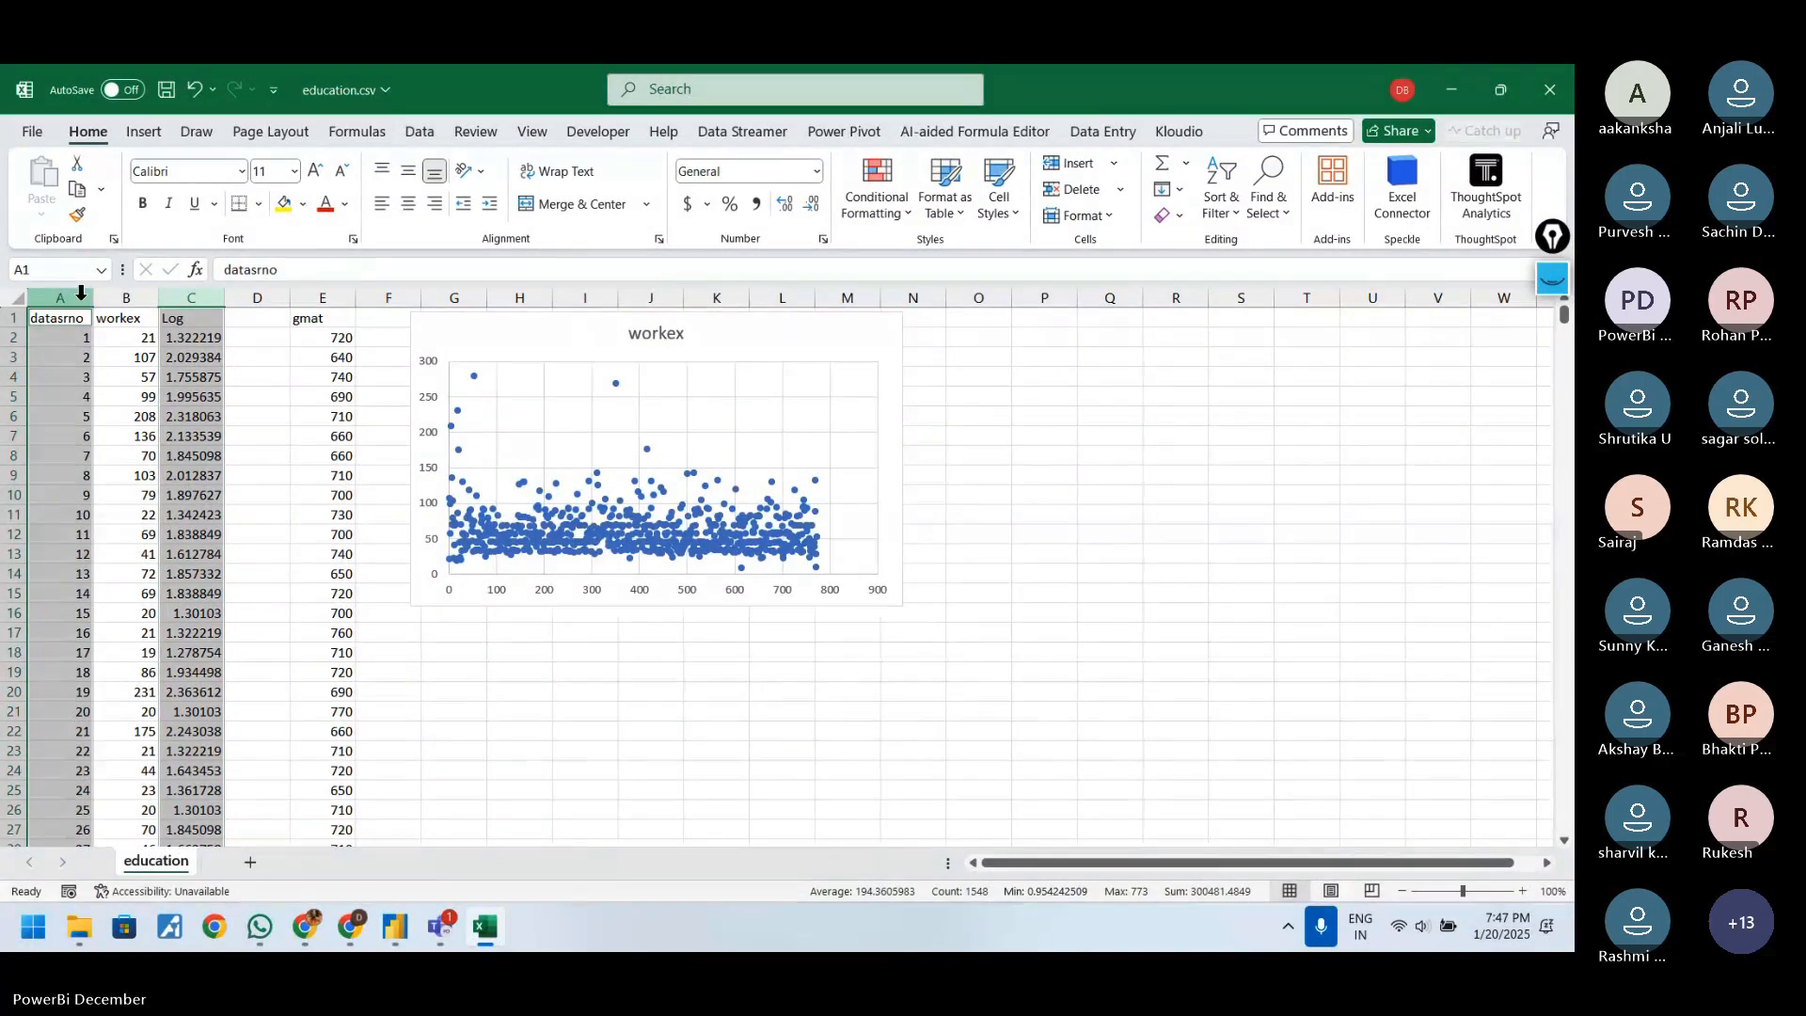
left_click(257, 297)
key("ctrl+minus")
- Copy the datasrno and Log columns and paste them into columns O and P
left_click(60, 297)
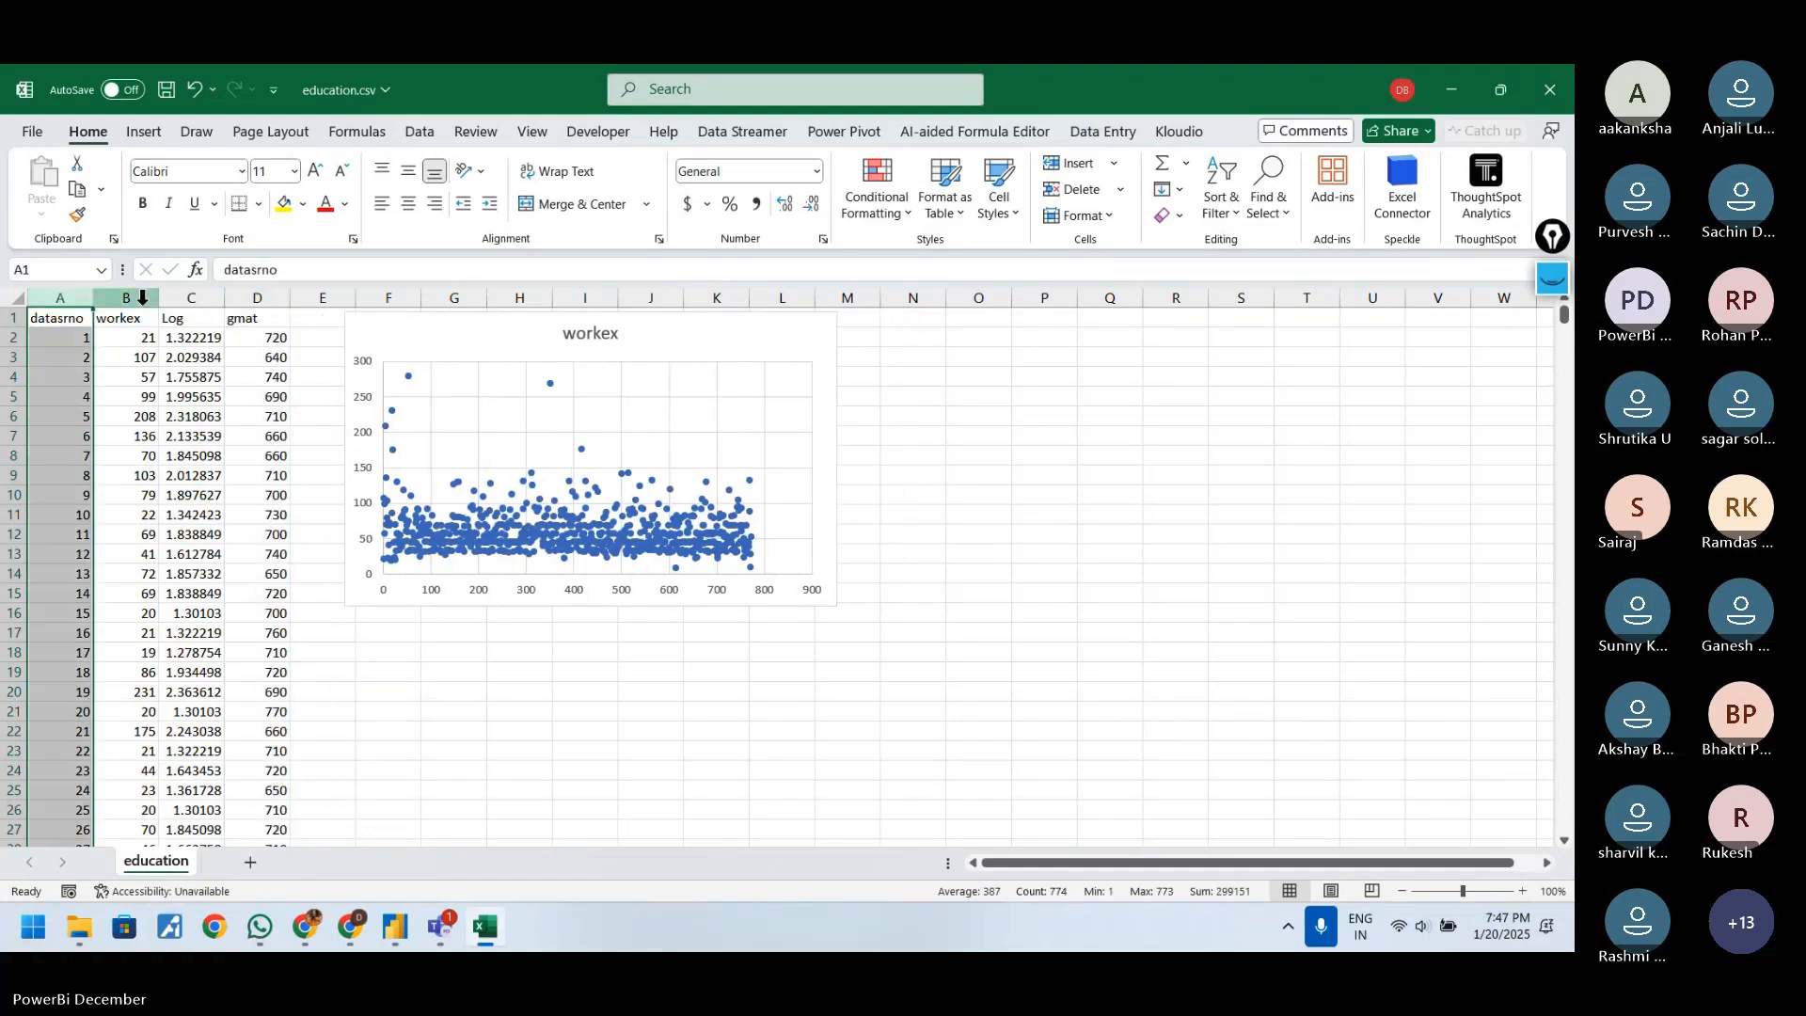
left_click(191, 297, "ctrl")
key("ctrl+c")
left_click(969, 322)
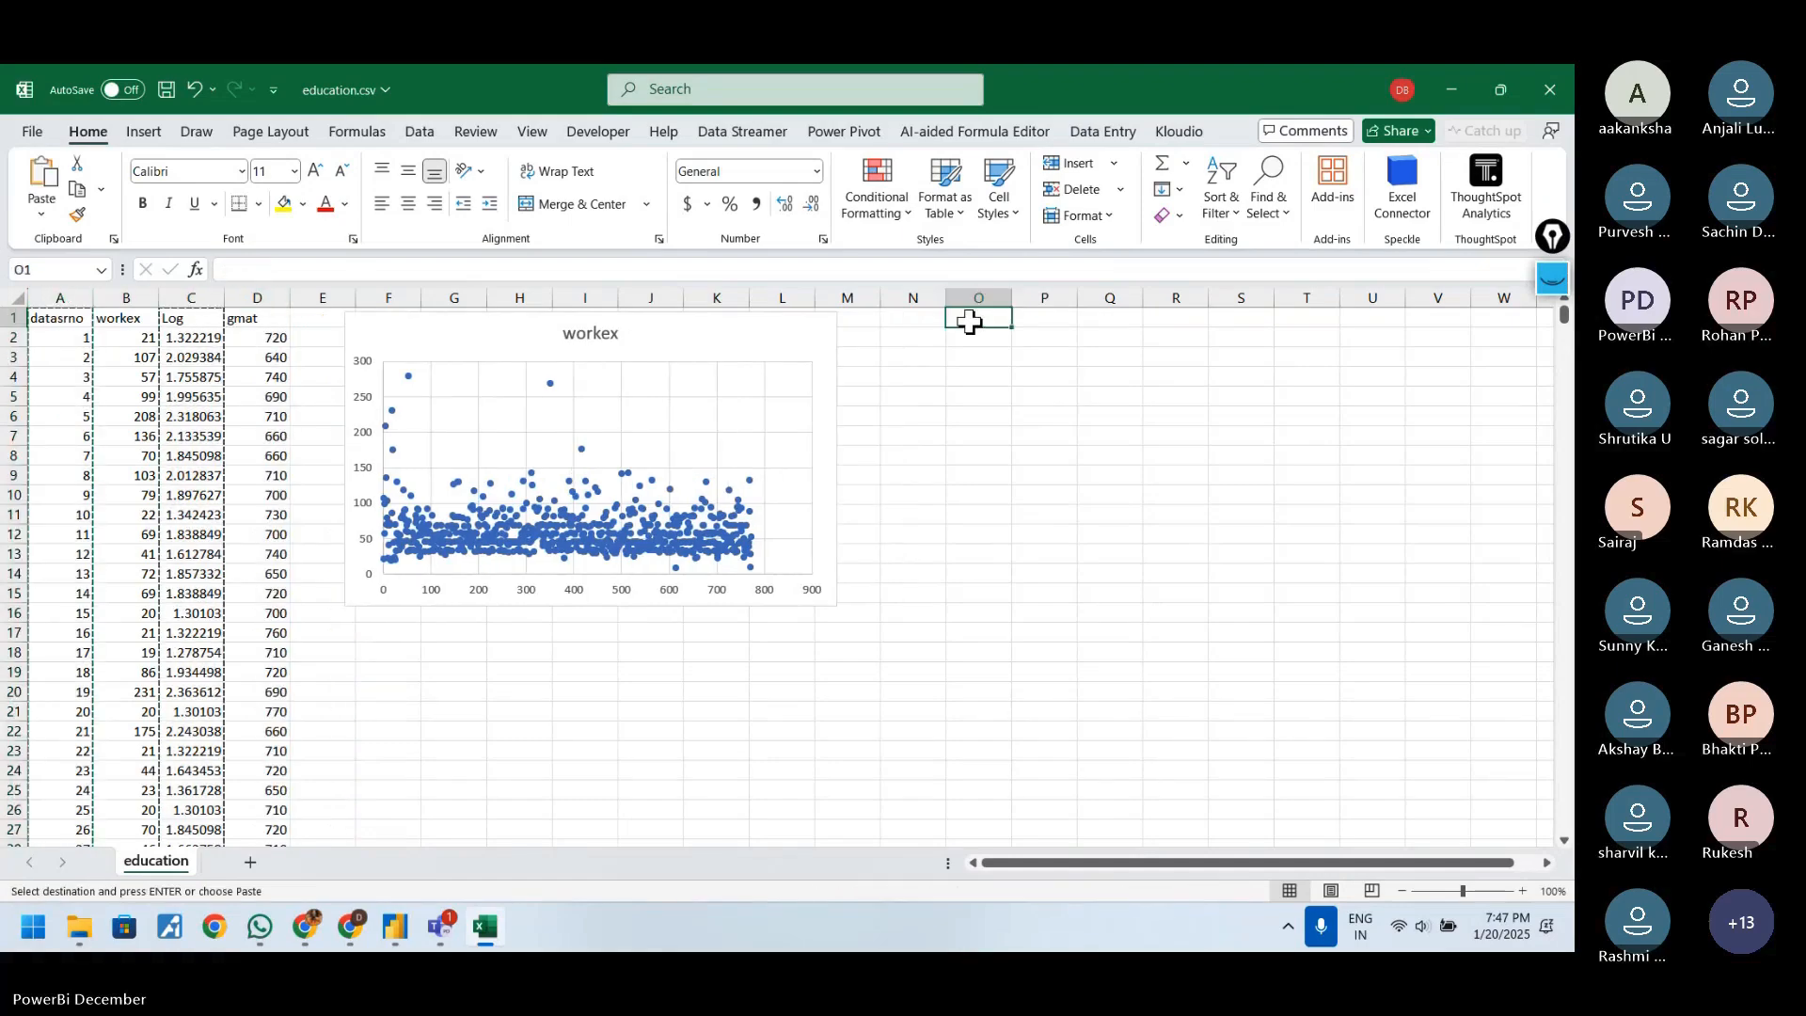
key("ctrl+v")
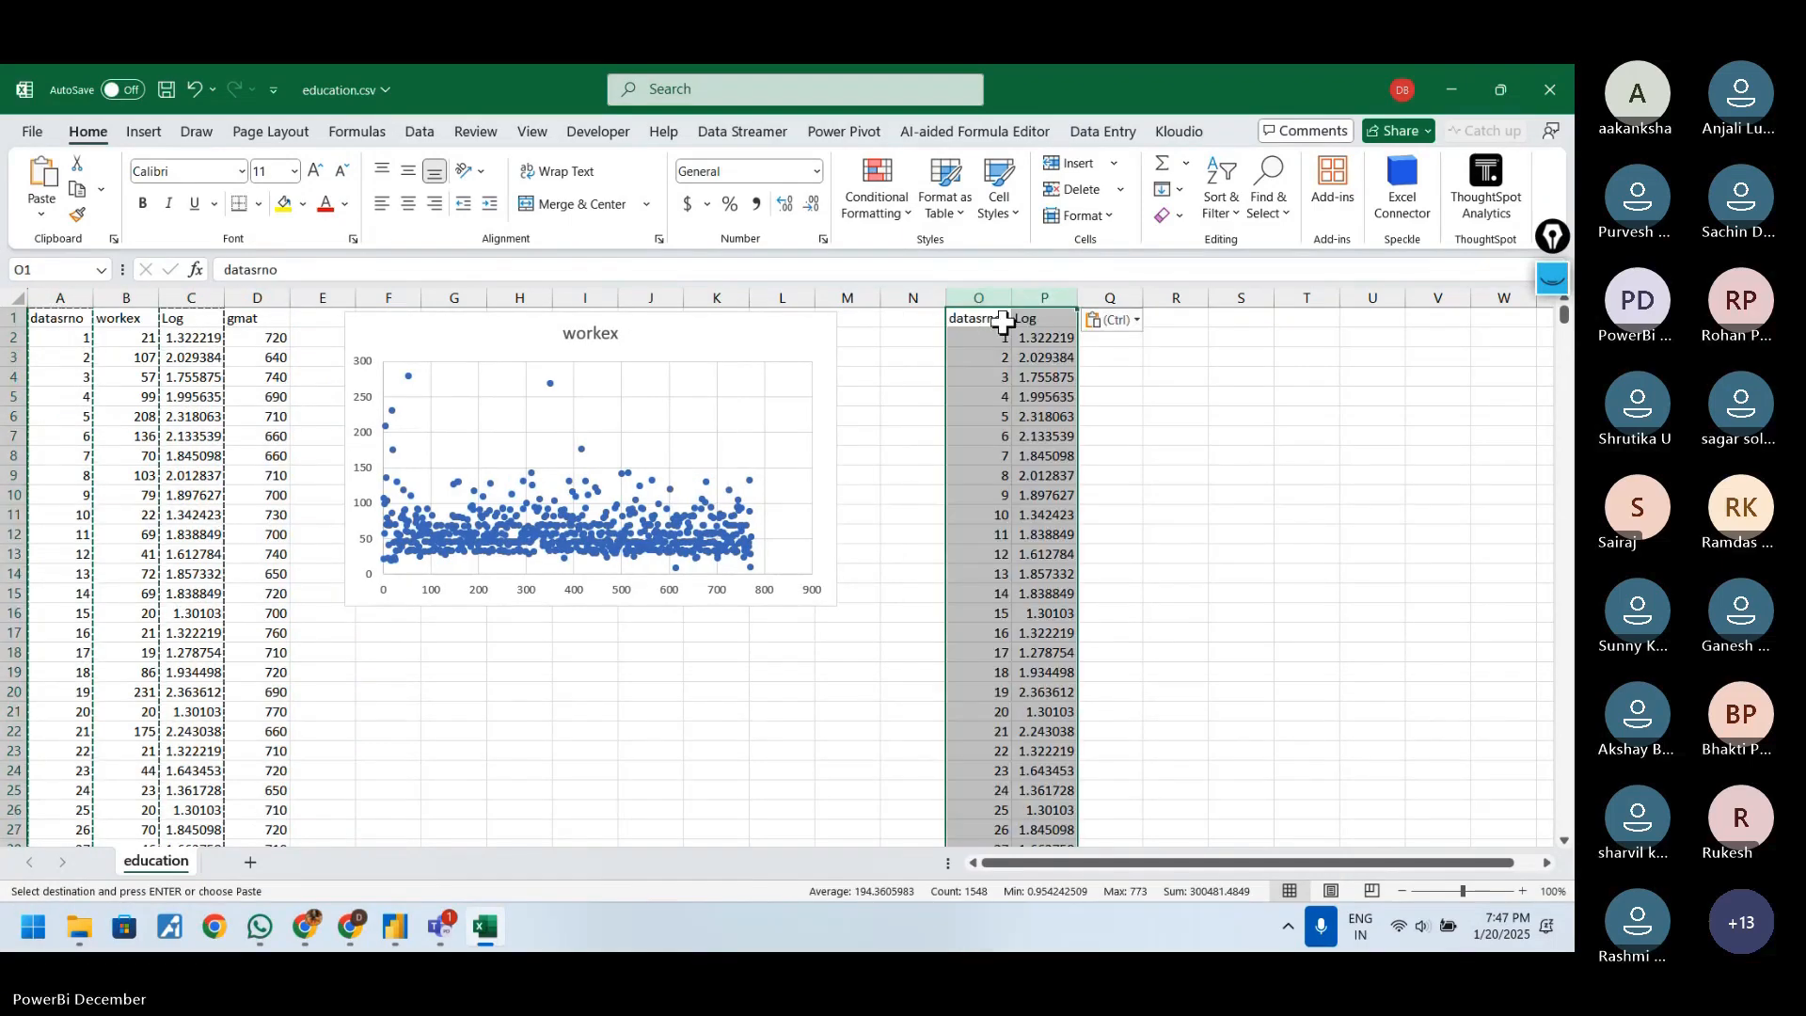
- Sort the copied data in columns O and P ascending by Log, expanding the selection to include datasrno
left_click(1056, 297)
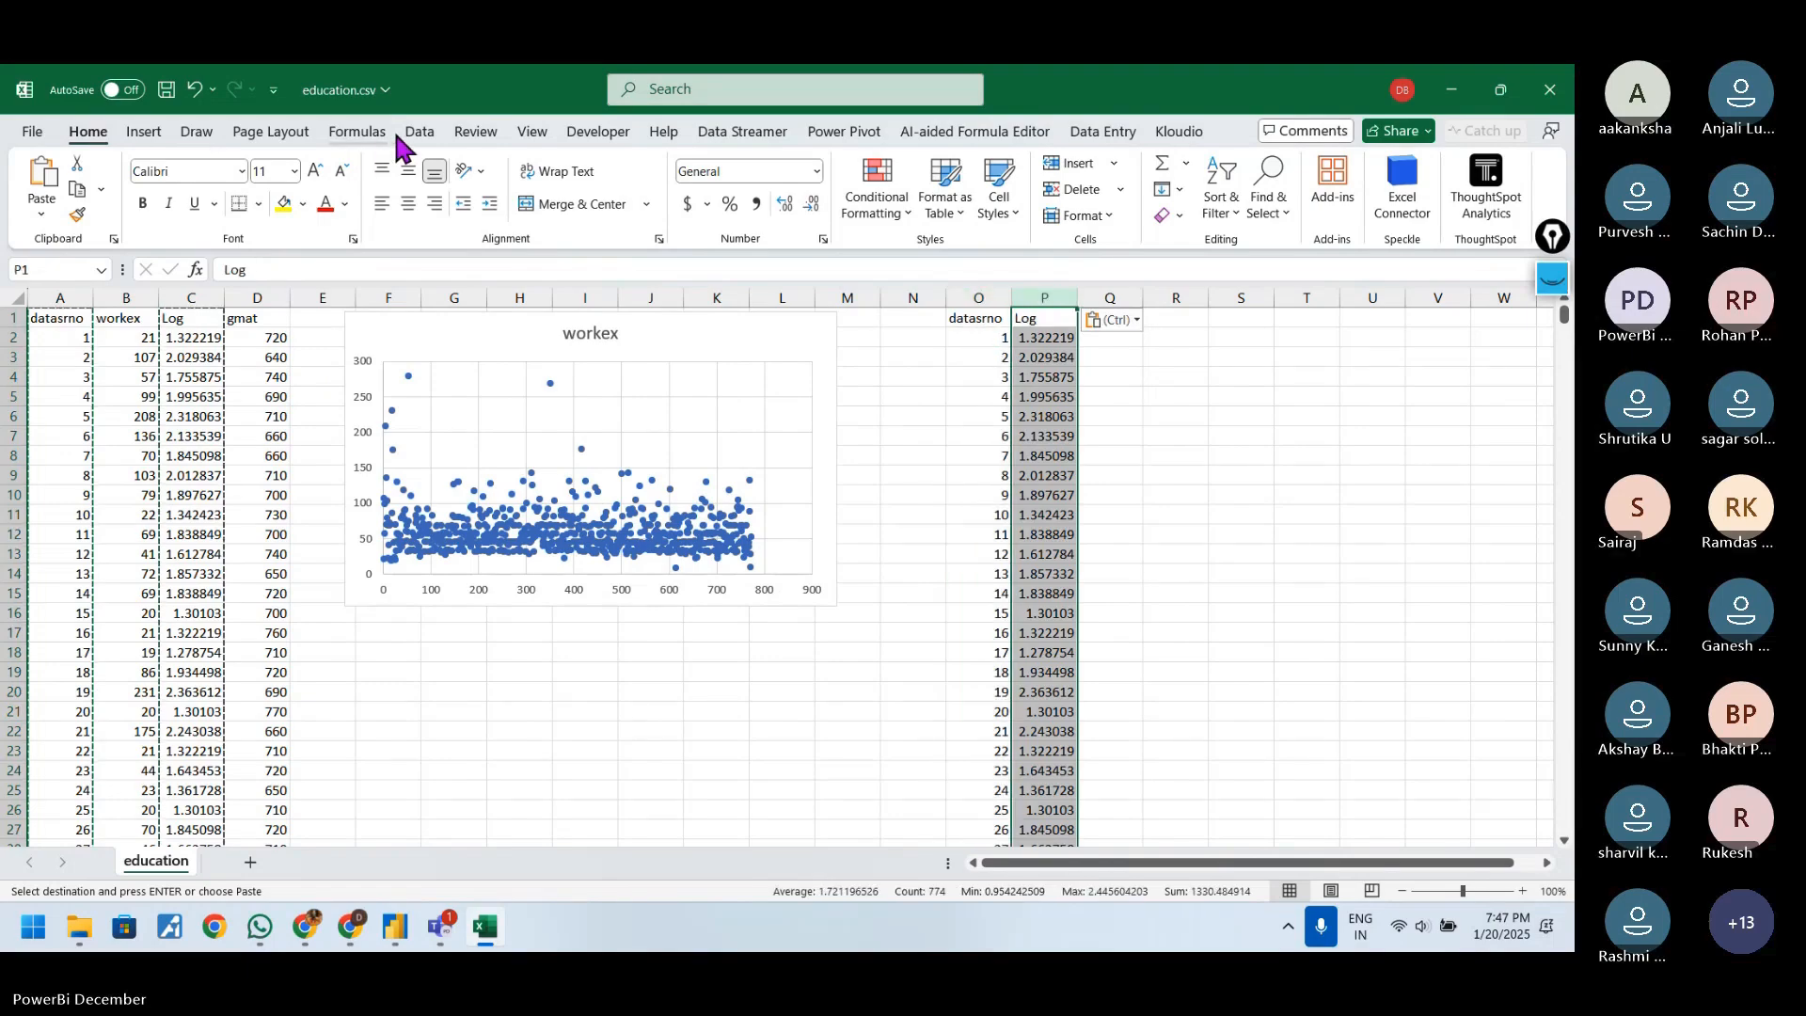
left_click(418, 132)
left_click(594, 168)
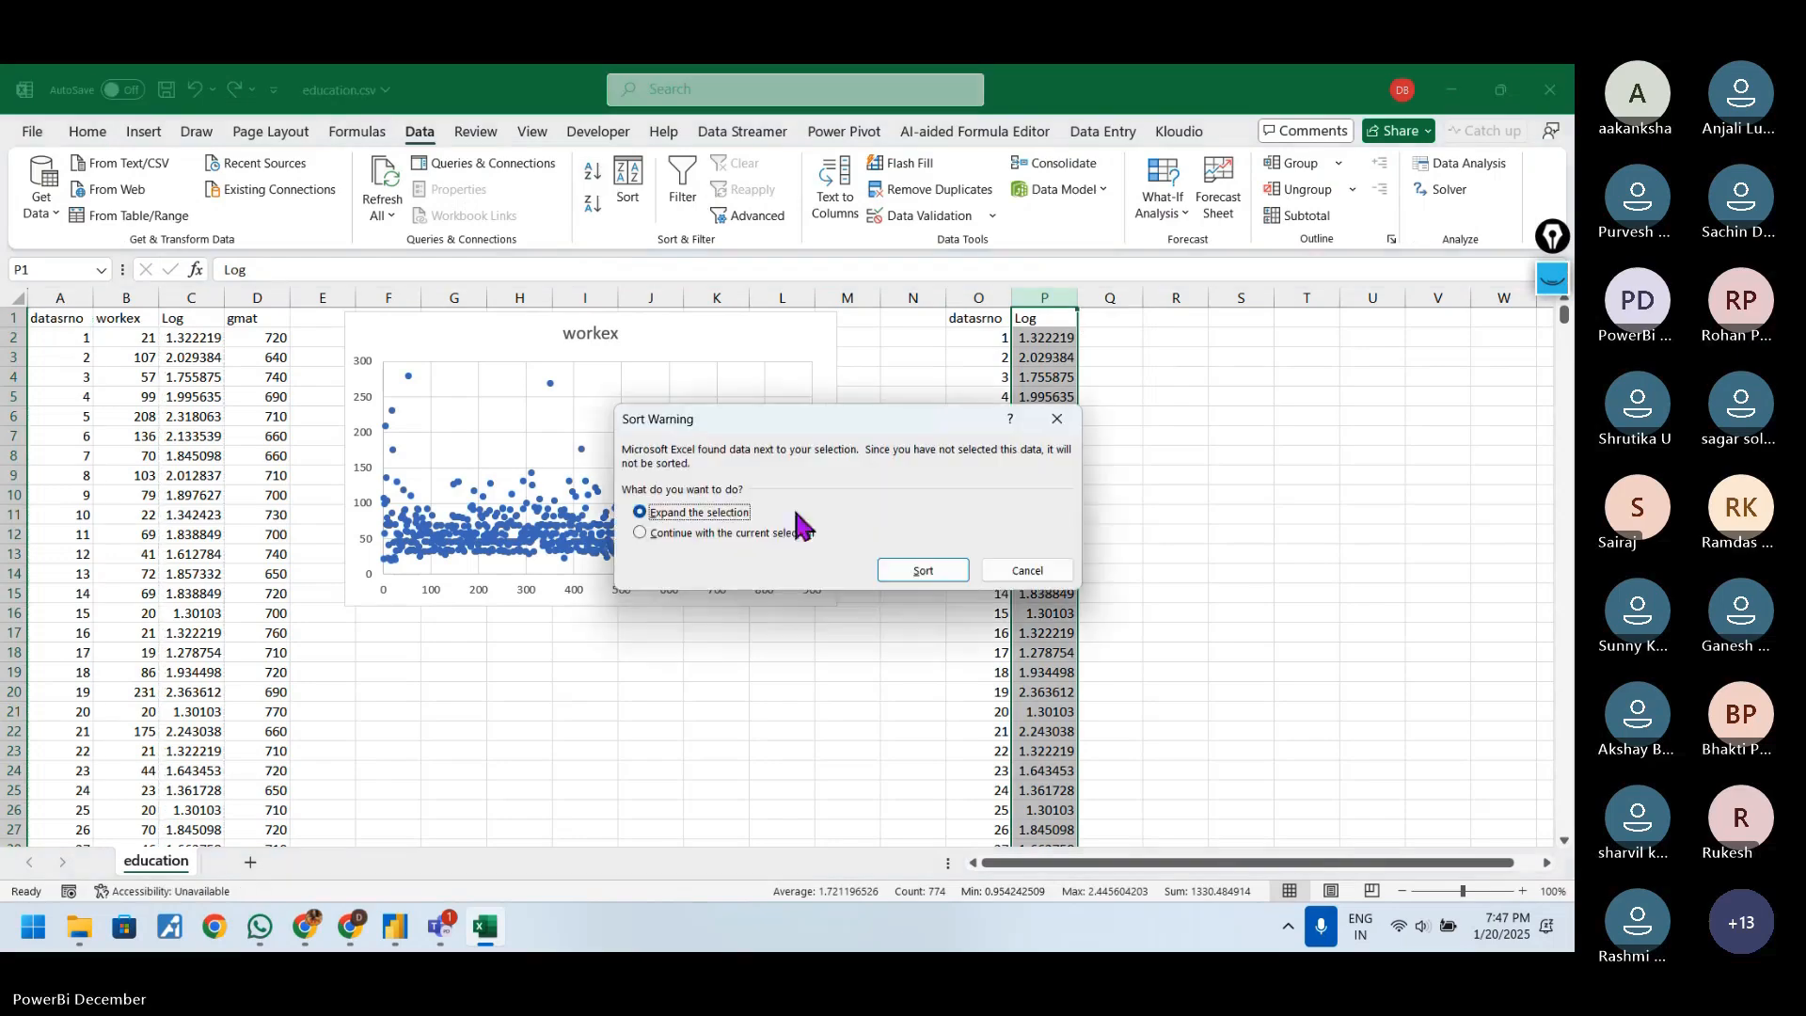
left_click(920, 571)
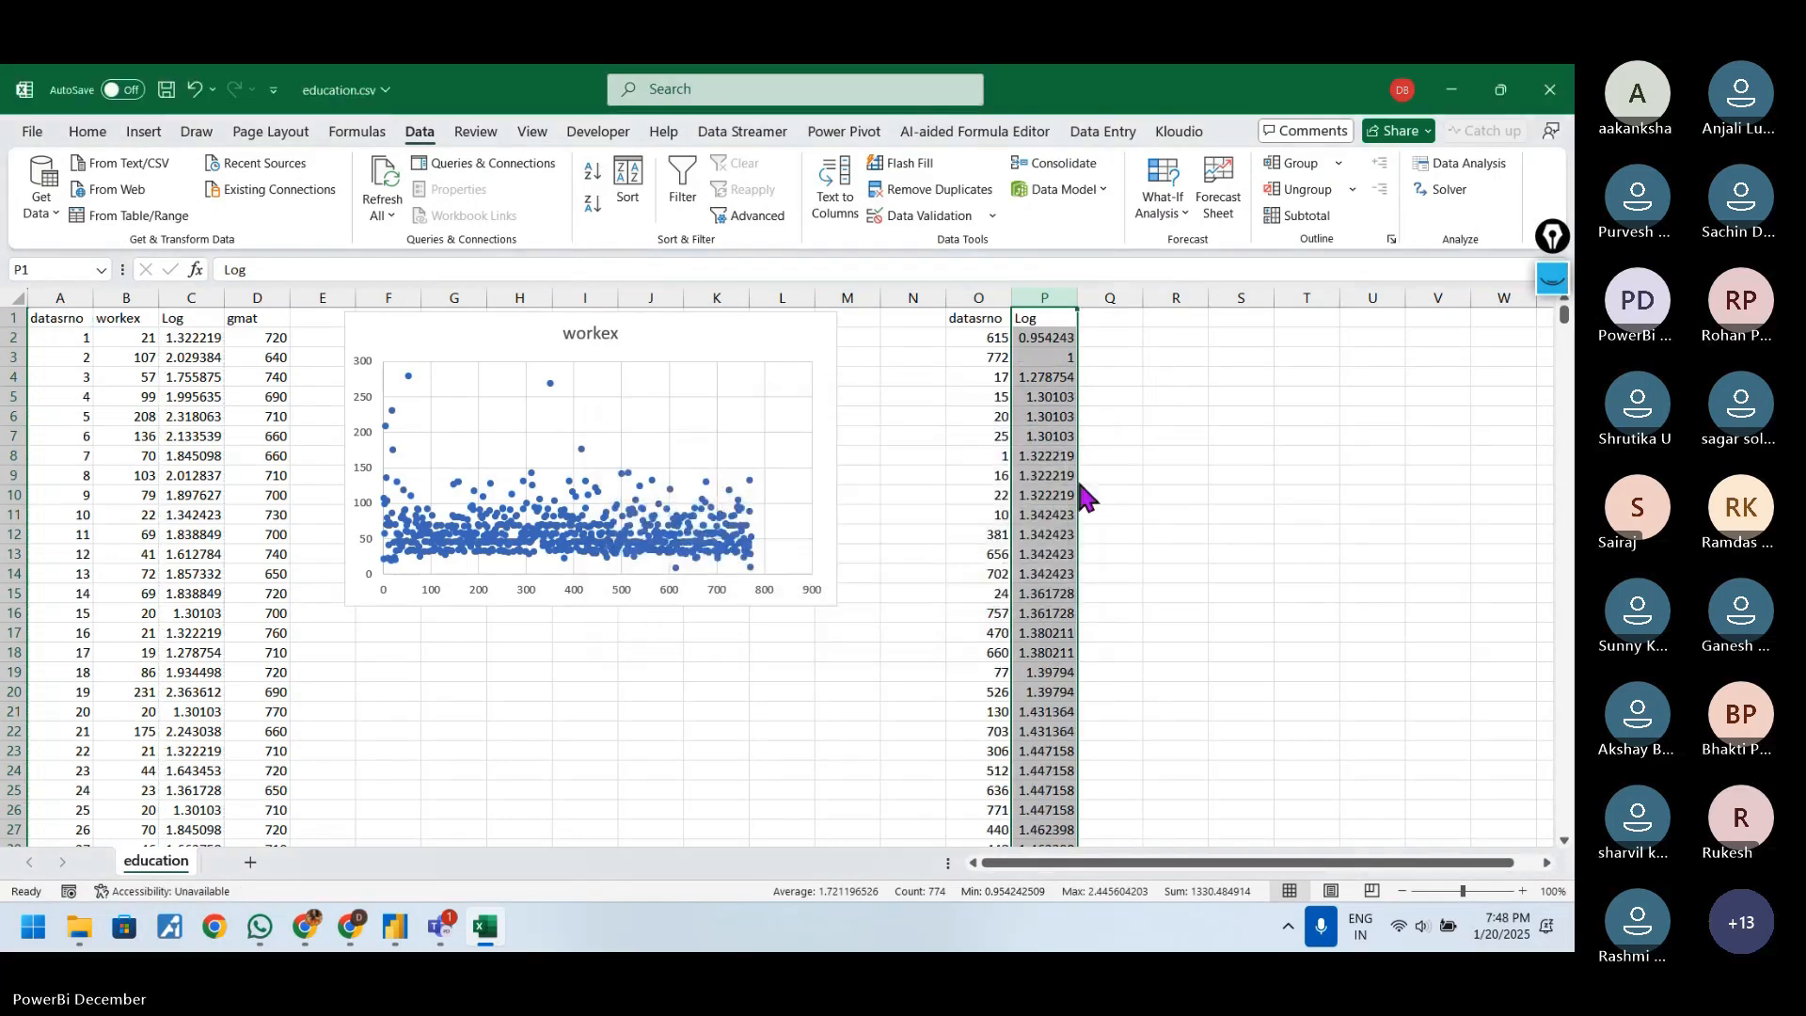
left_click(1112, 398)
- Insert a scatter chart of the sorted Log values against datasrno from columns O and P
left_click(1044, 297)
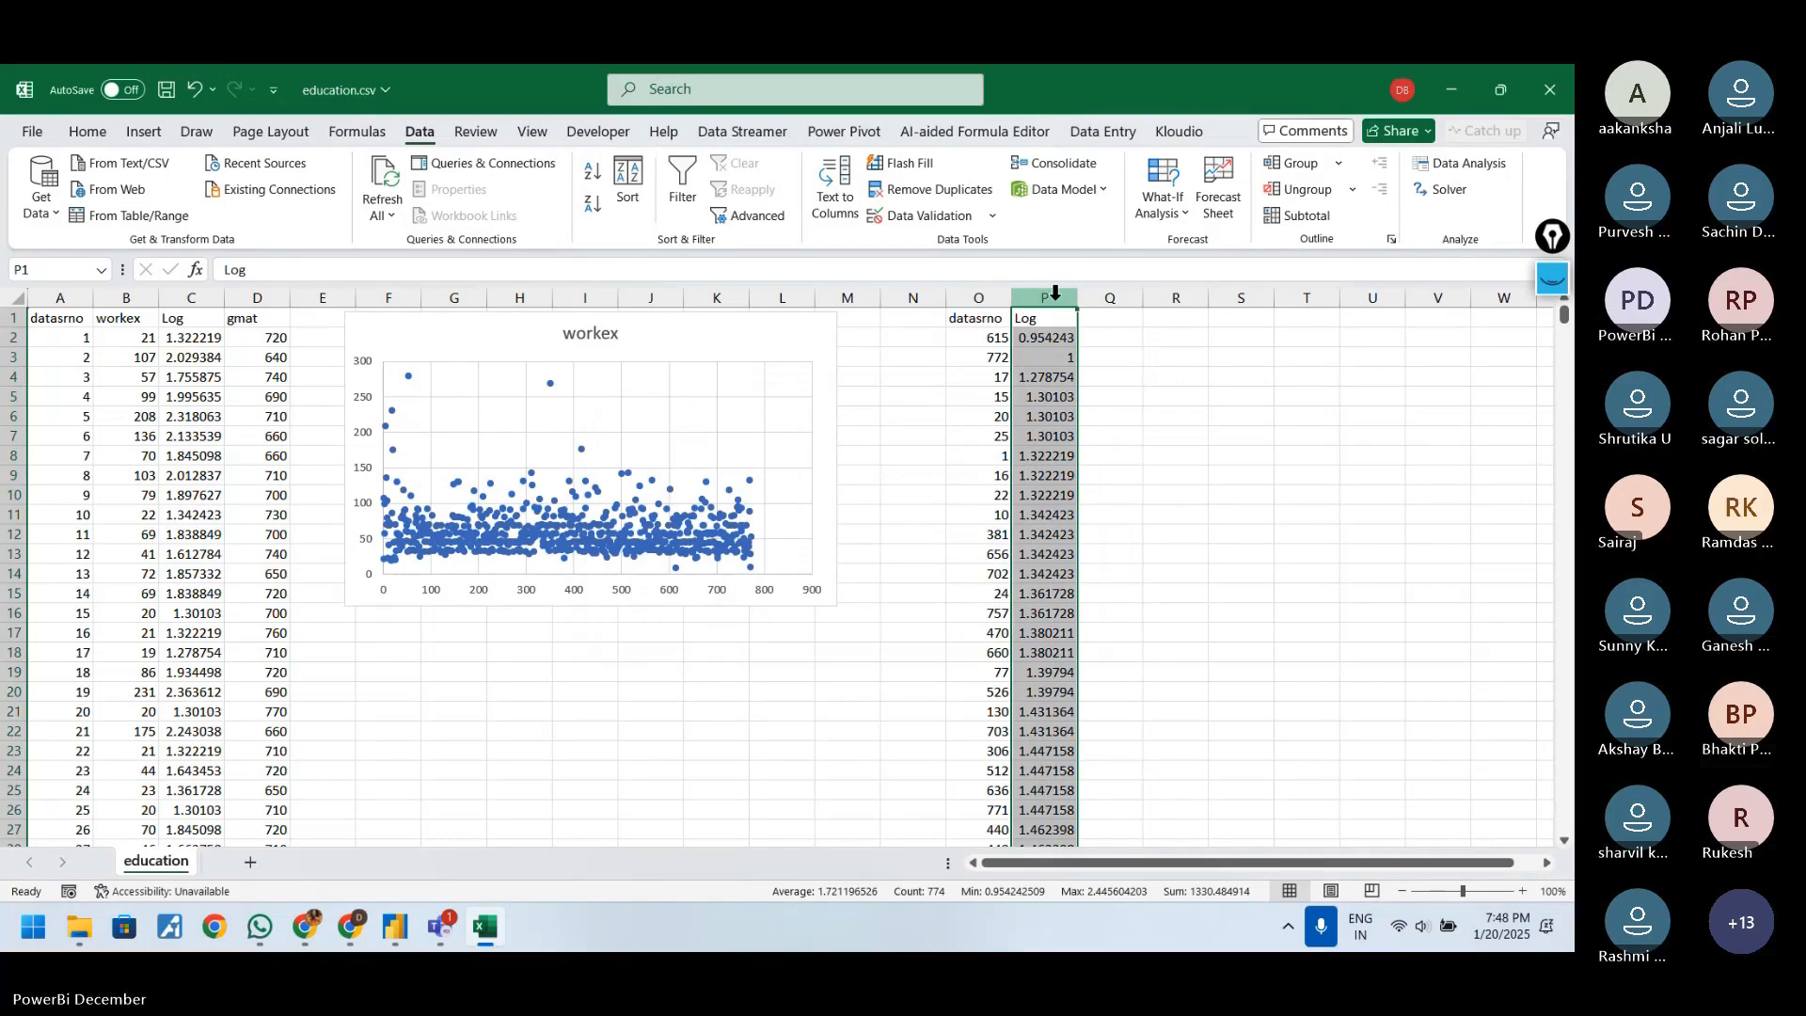
left_click(994, 297, "ctrl")
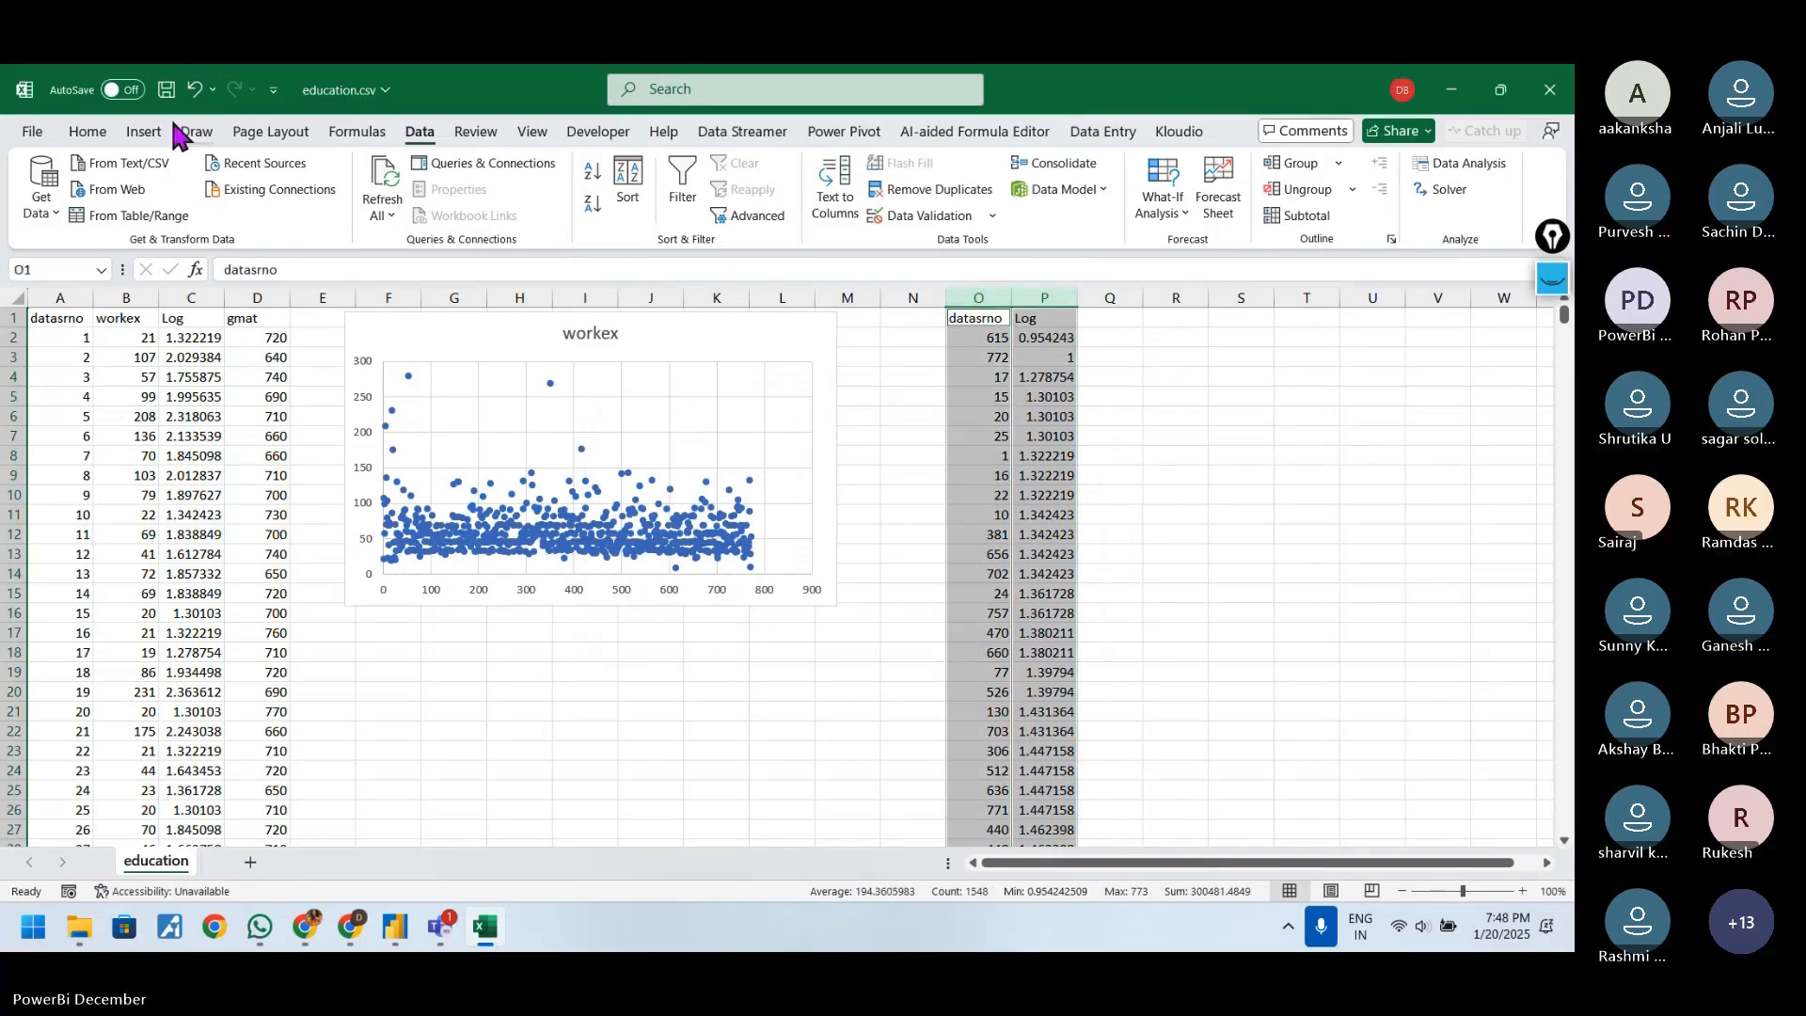
left_click(141, 131)
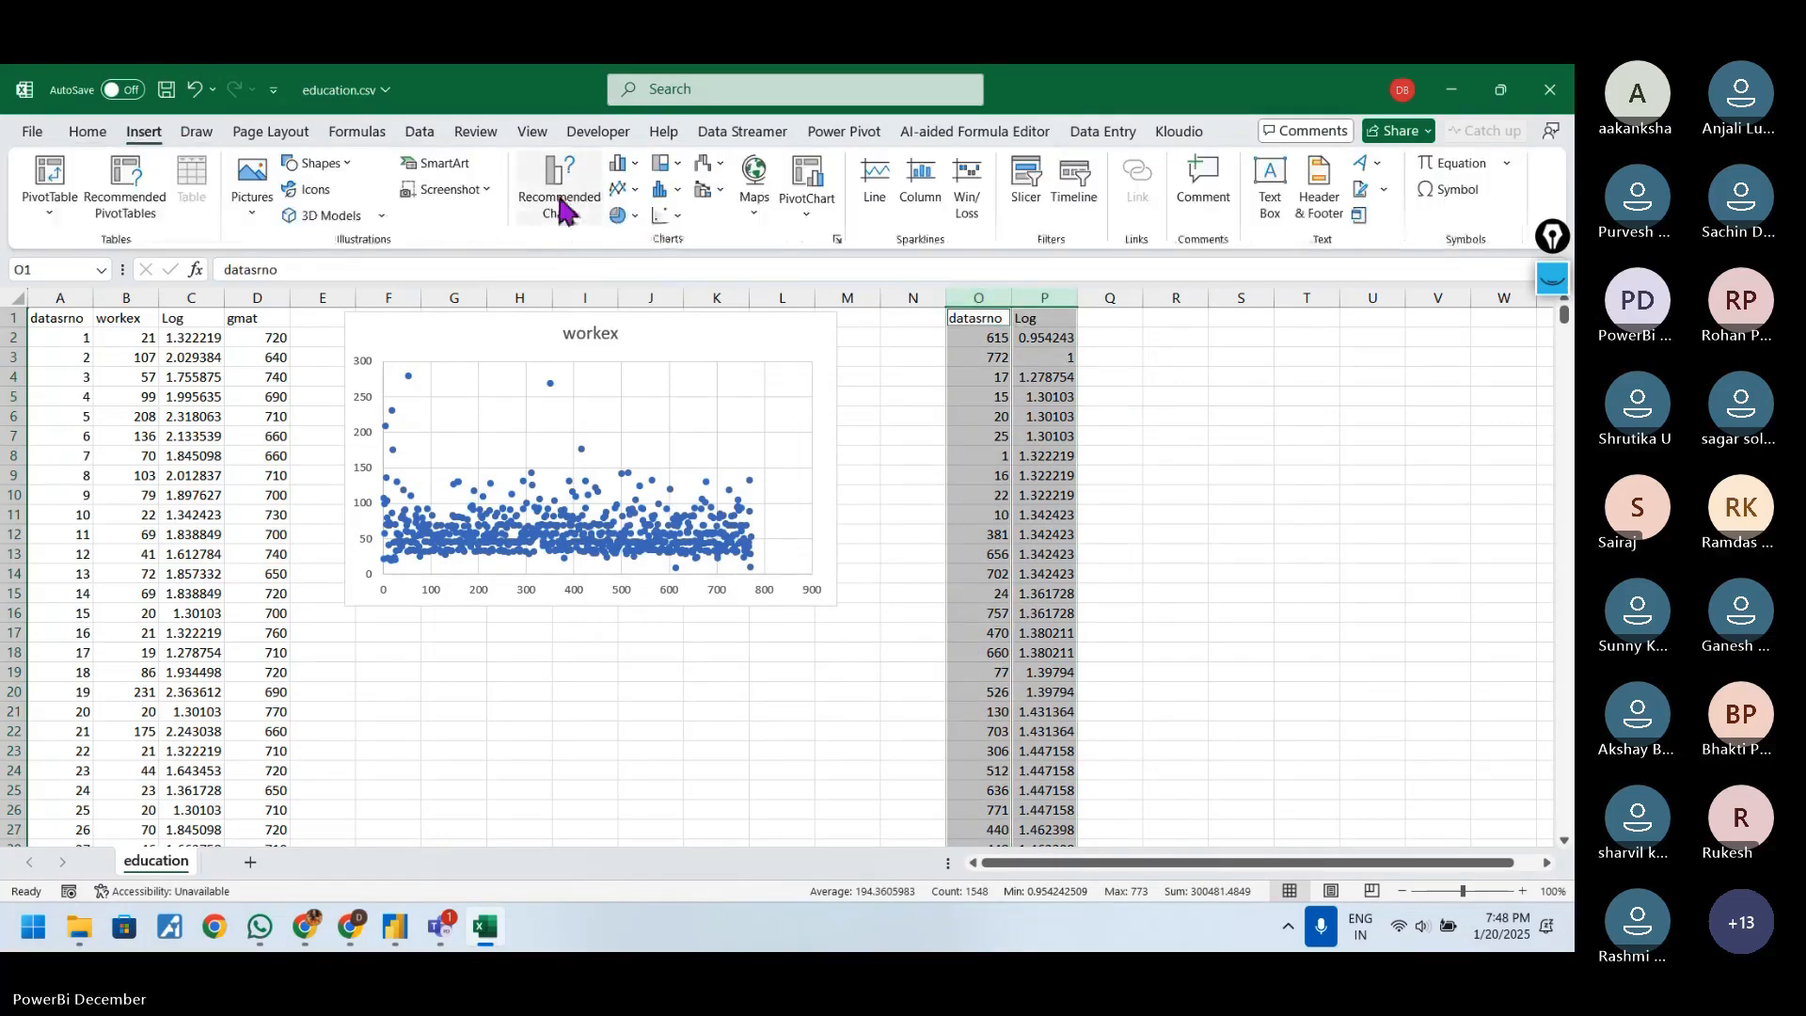
left_click(679, 218)
left_click(677, 288)
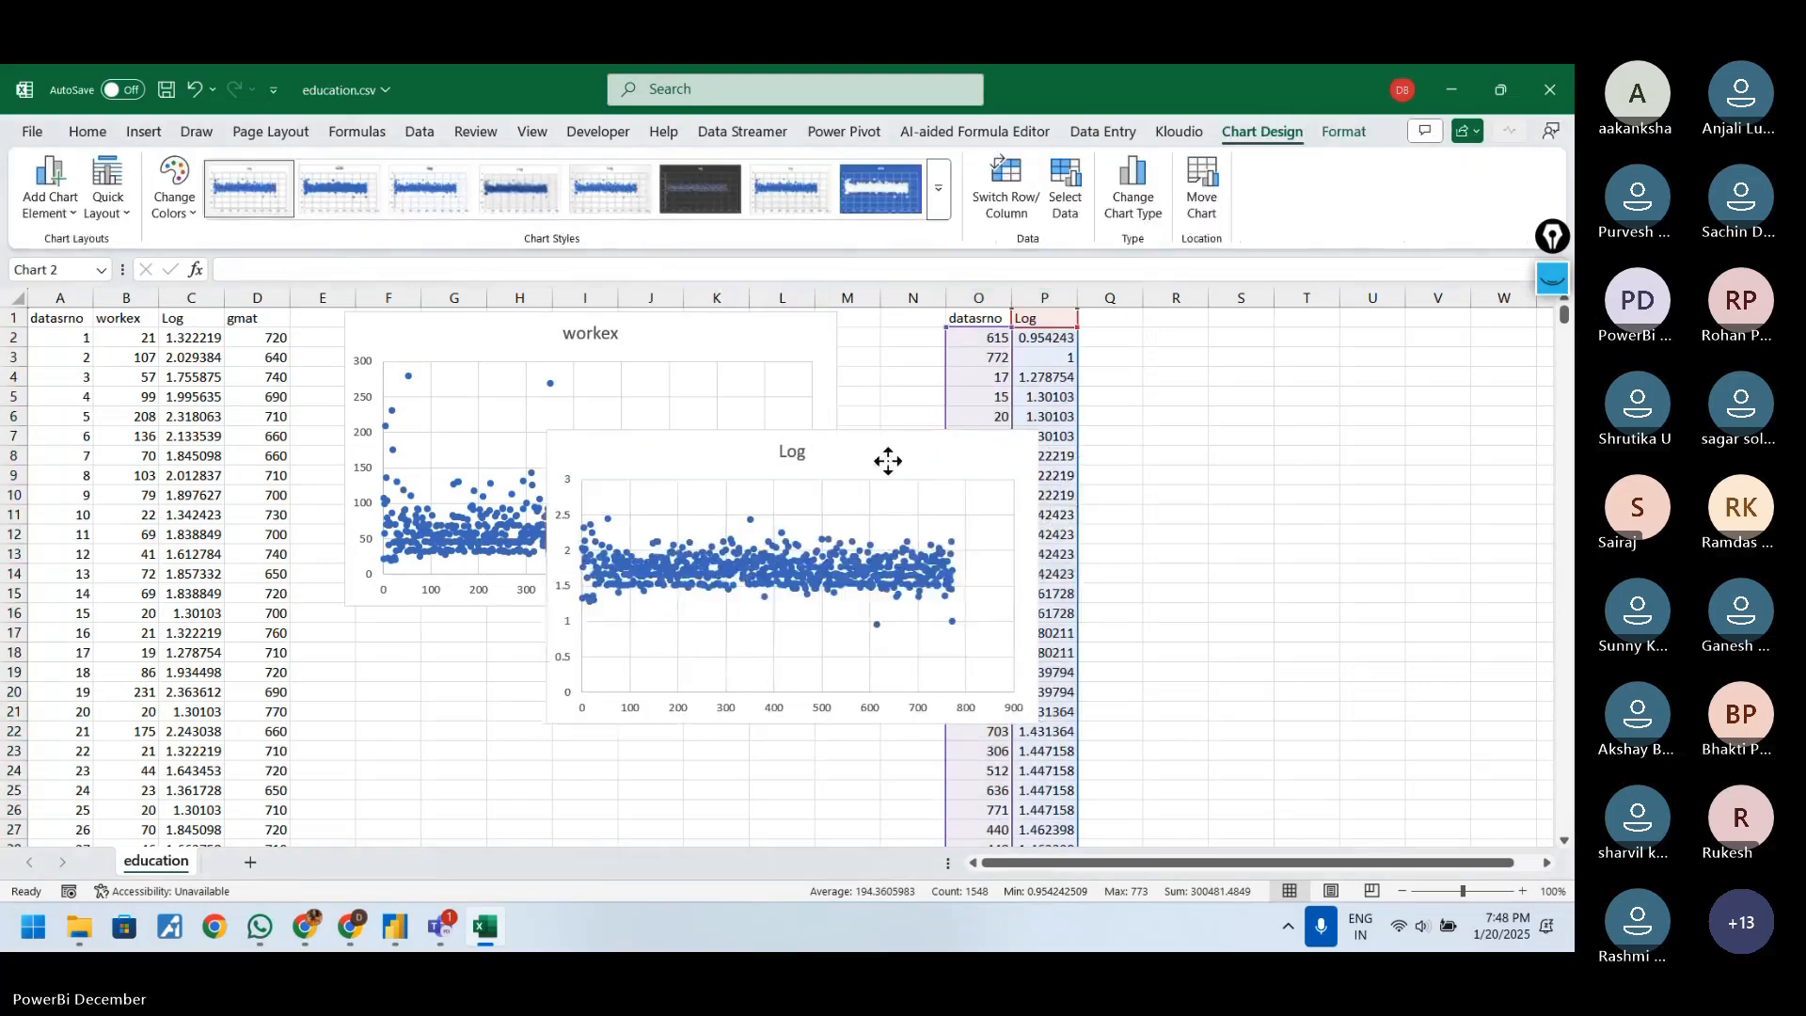
- Place the Log scatter chart directly below the workex chart
left_click_drag(887, 464, 659, 633)
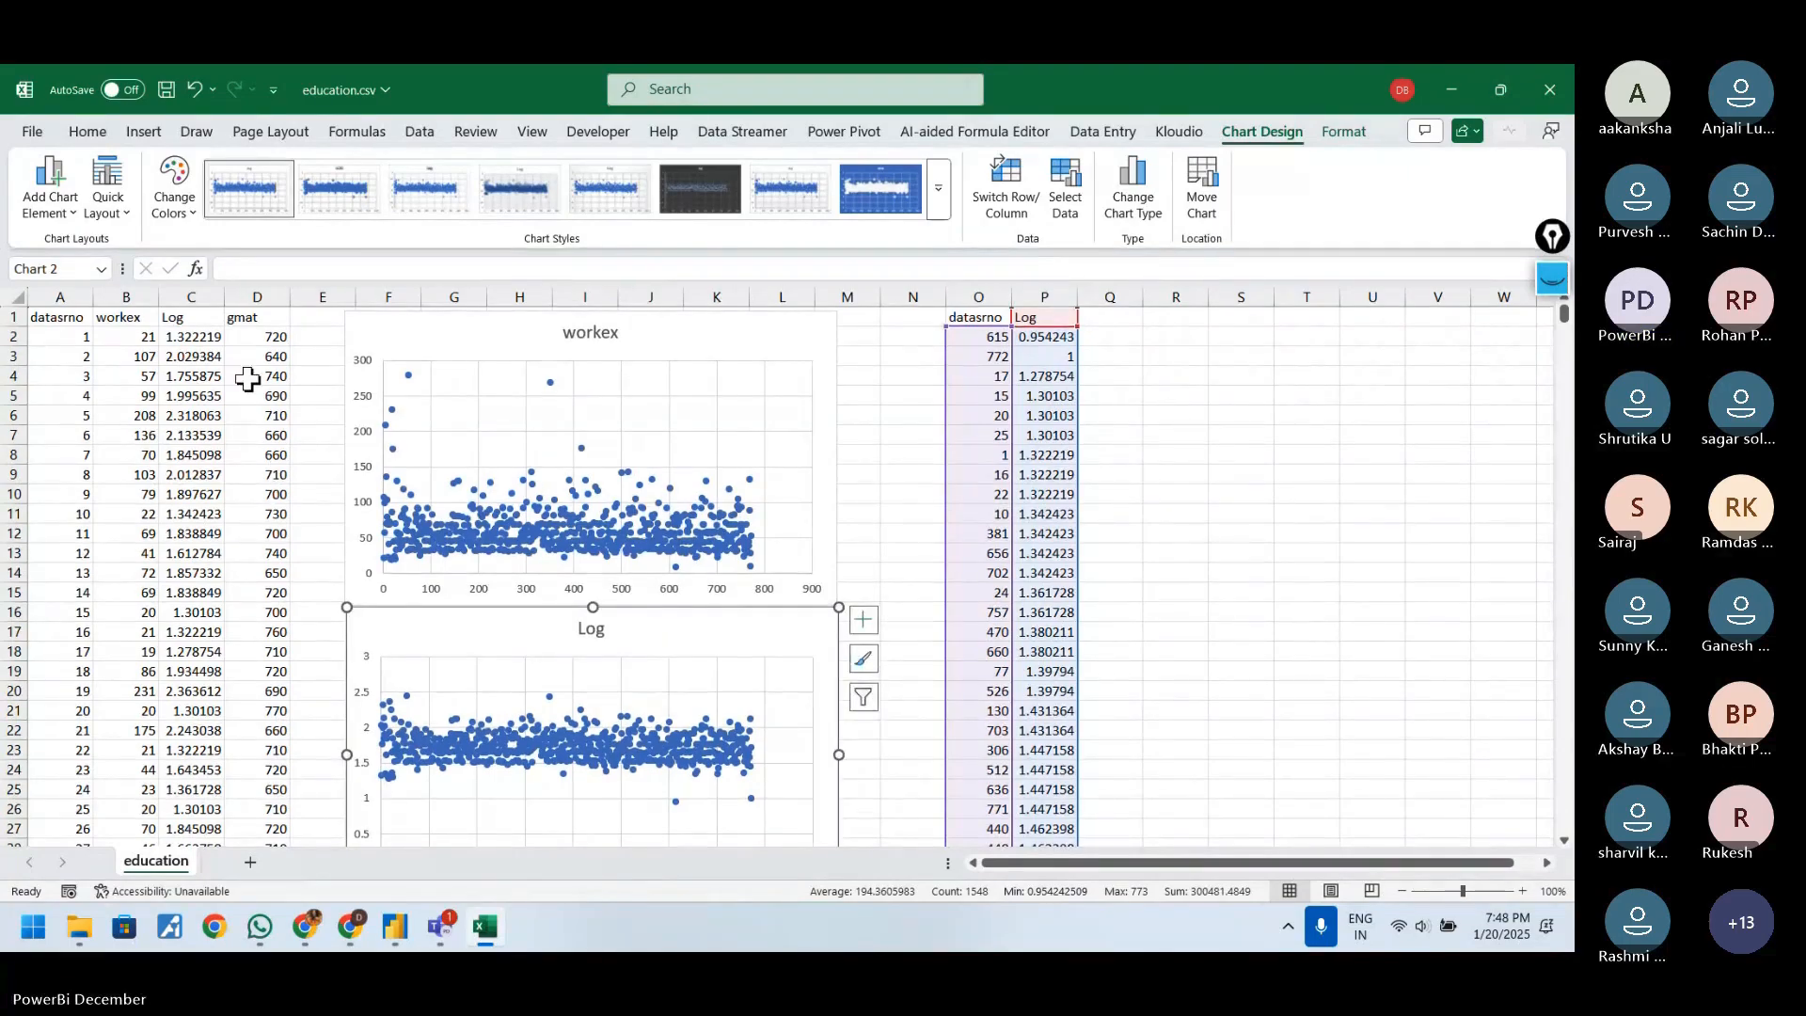
- Add the column header log_gmat in cell E1, next to the gmat column
left_click(255, 295)
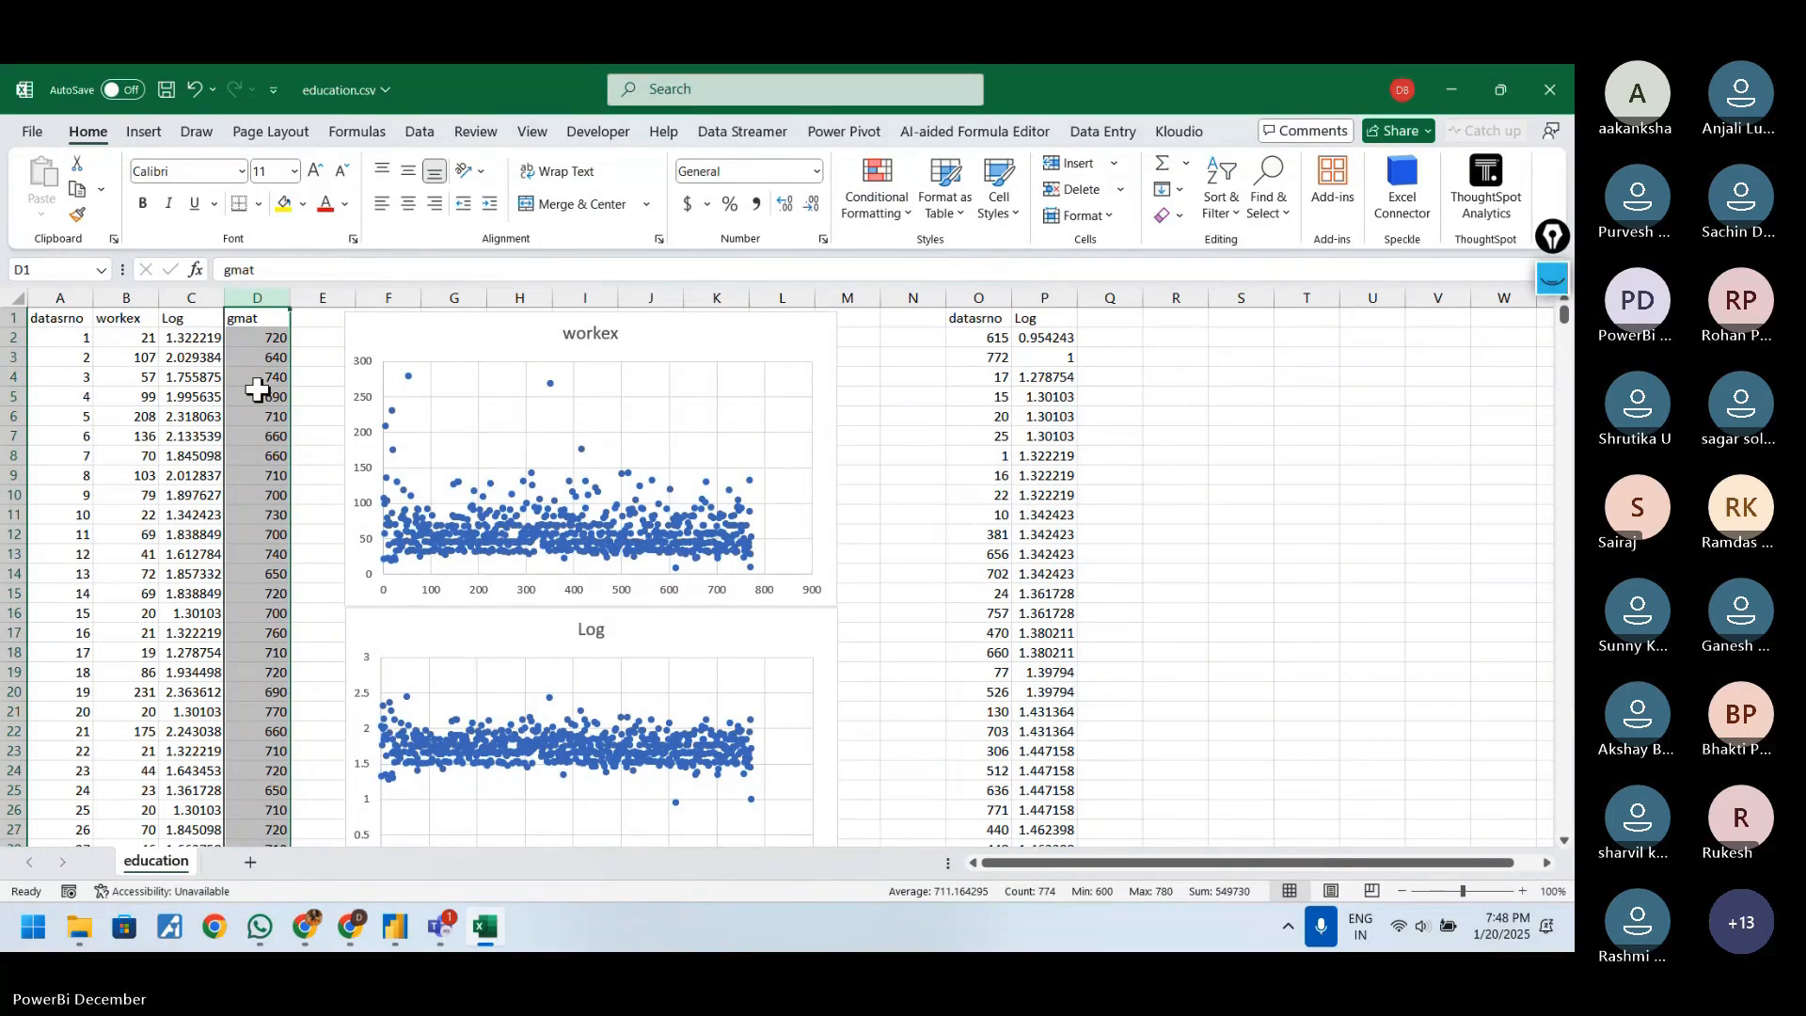
left_click(310, 339)
type("log_")
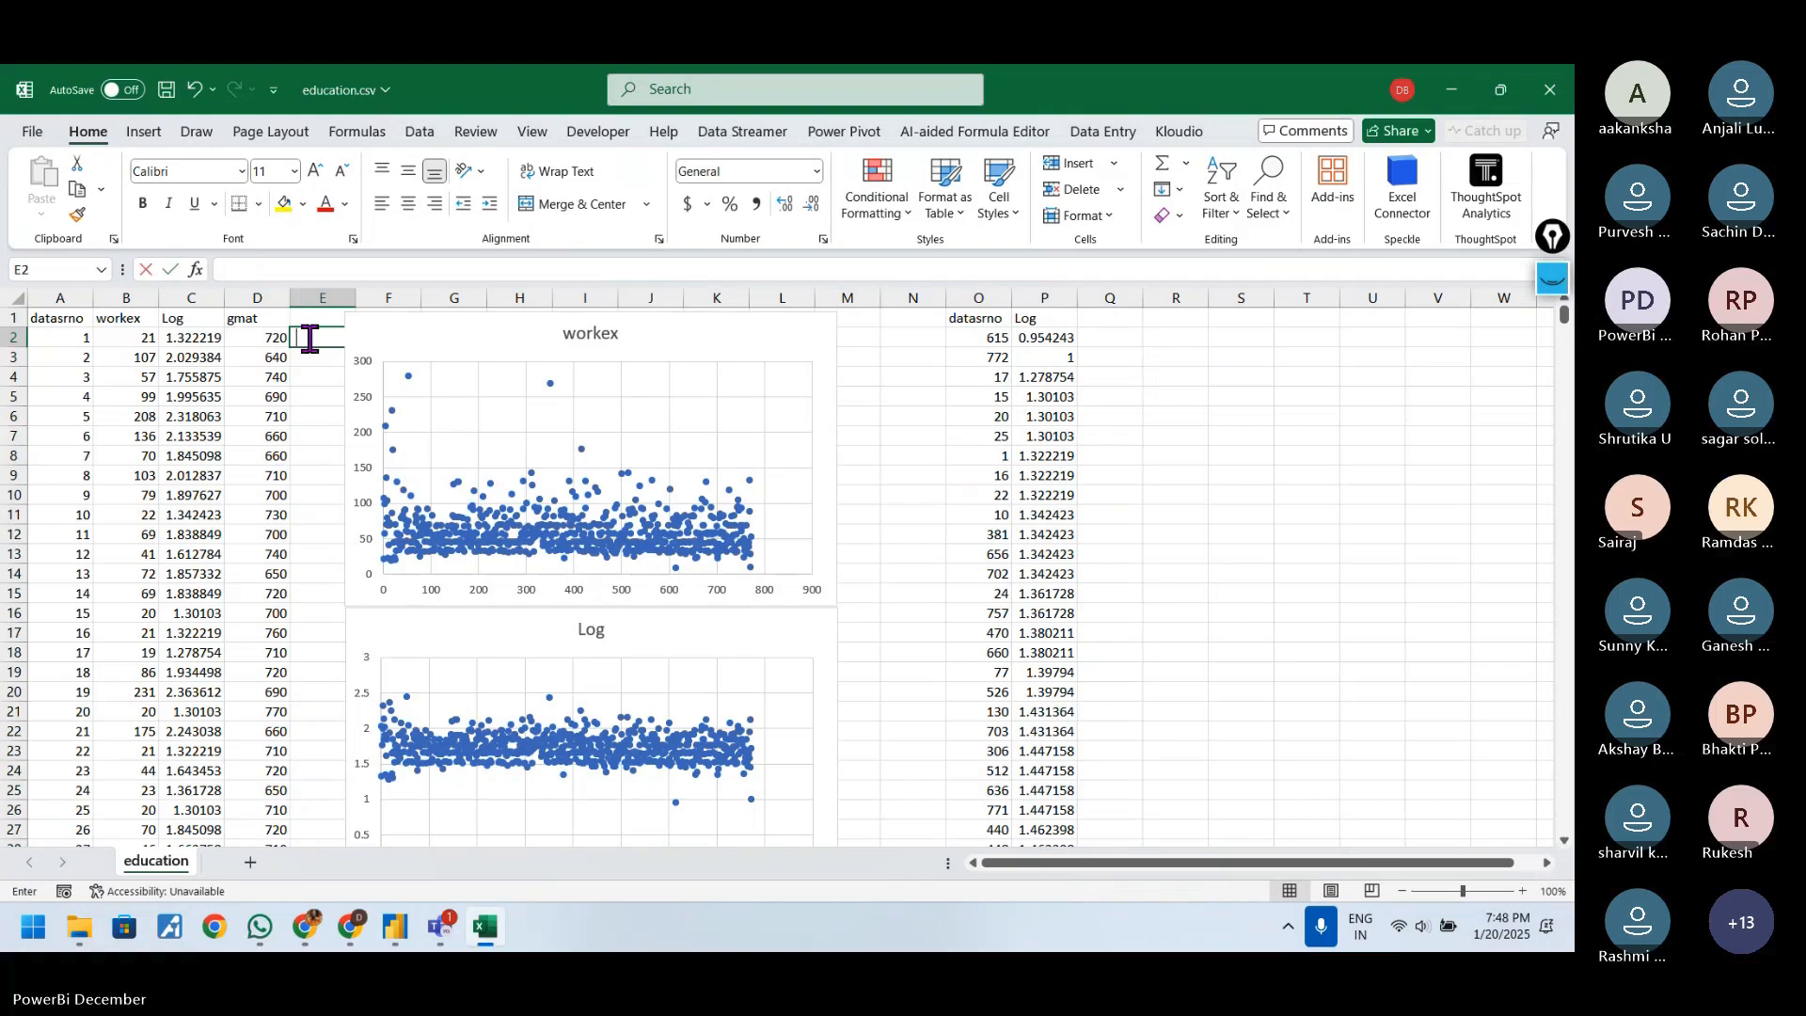
type("gma")
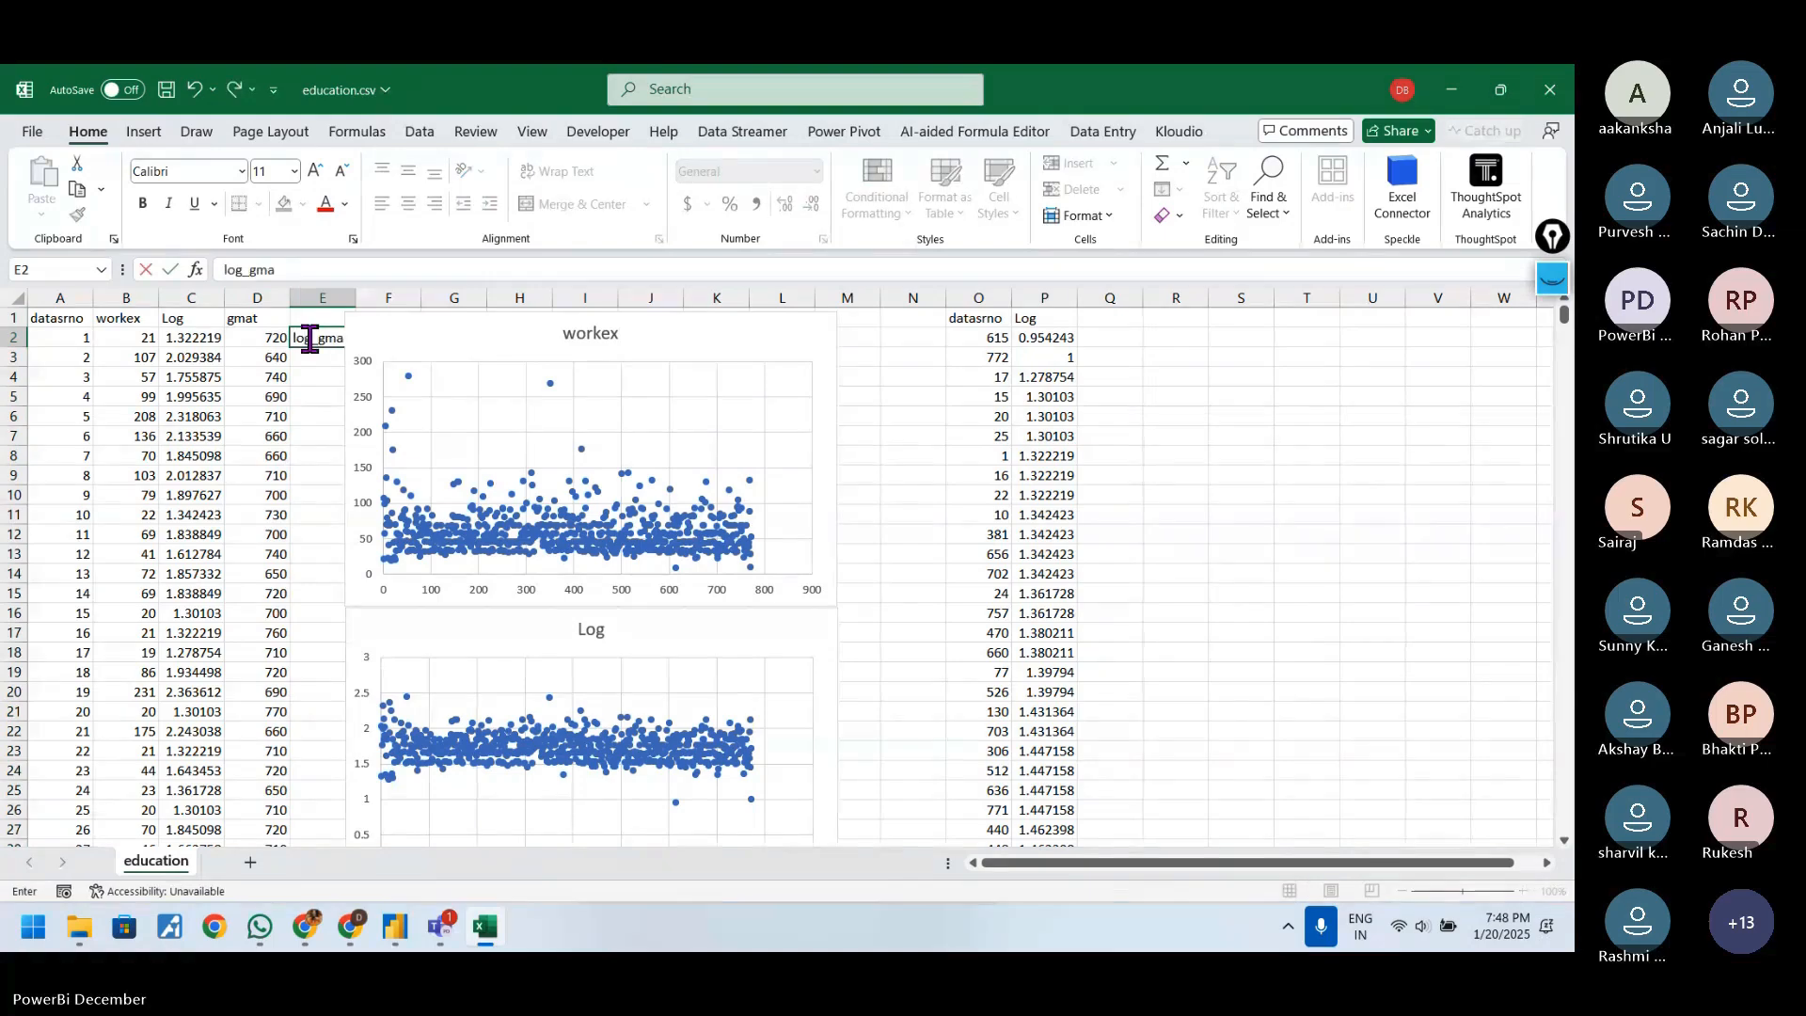
type("yt")
key("BackSpace")
key("BackSpace")
key("Return")
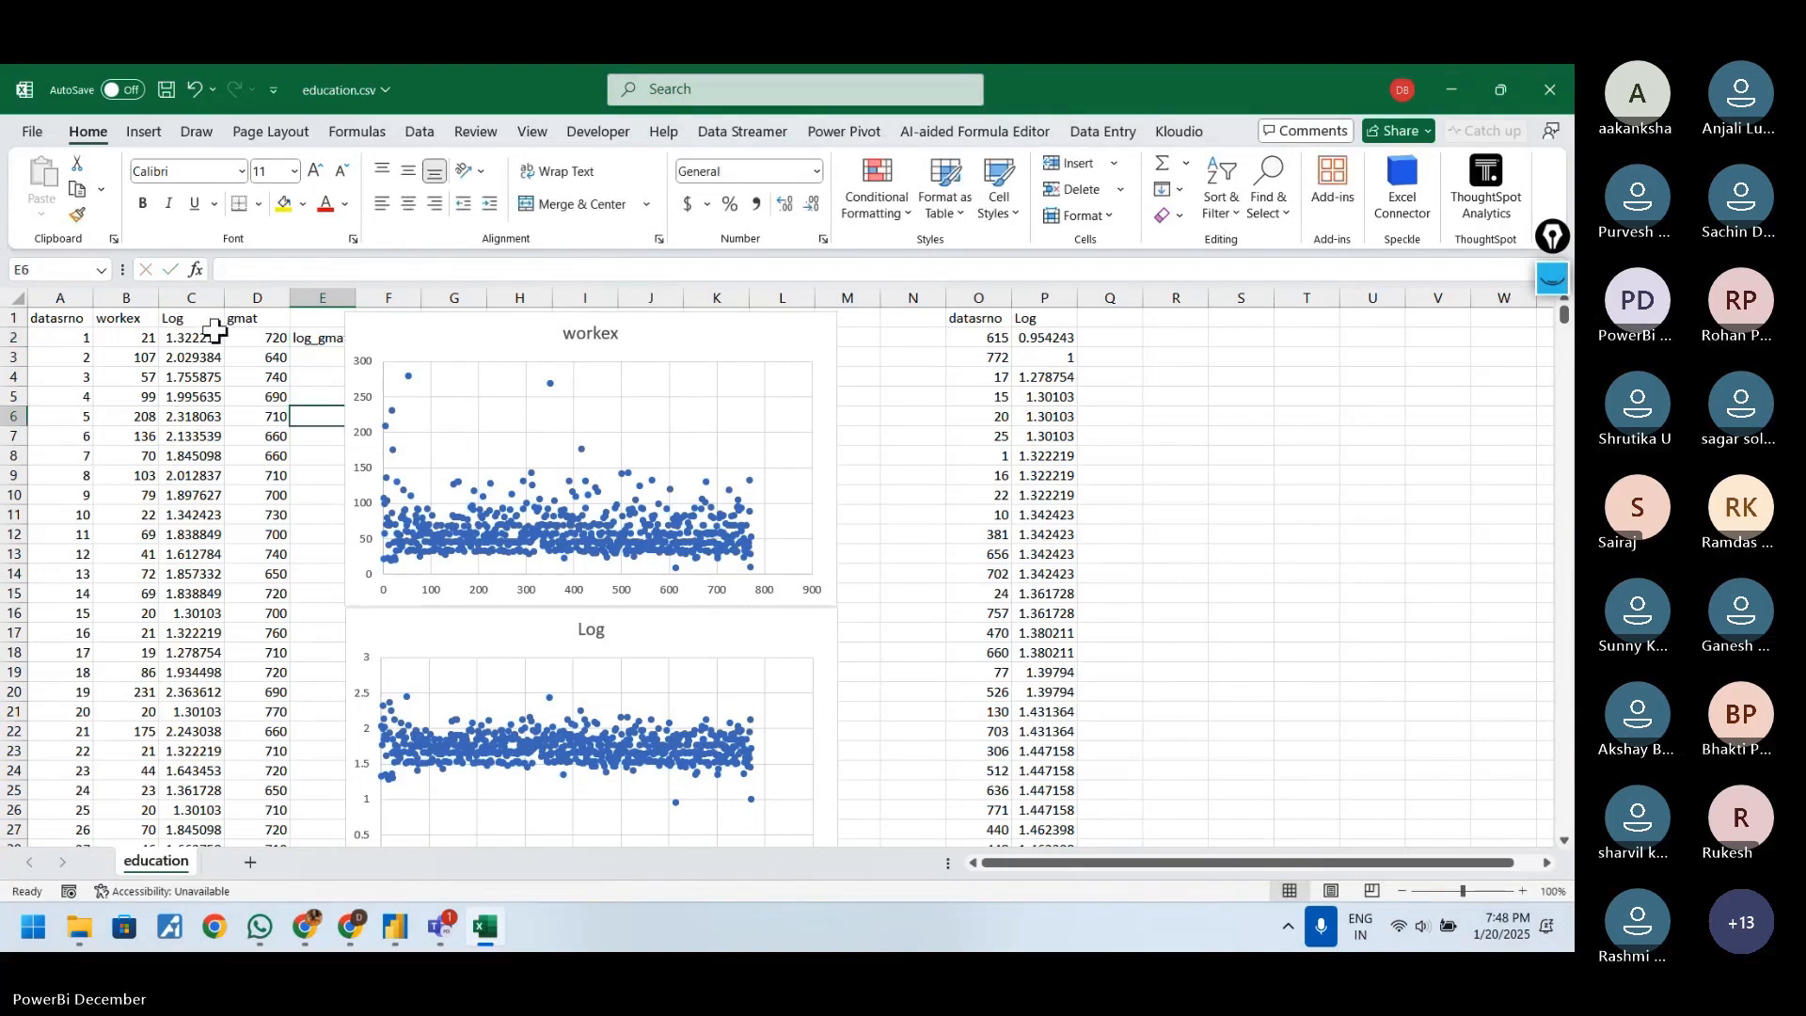
left_click(320, 337)
key("ctrl+c")
left_click_drag(320, 331, 316, 318)
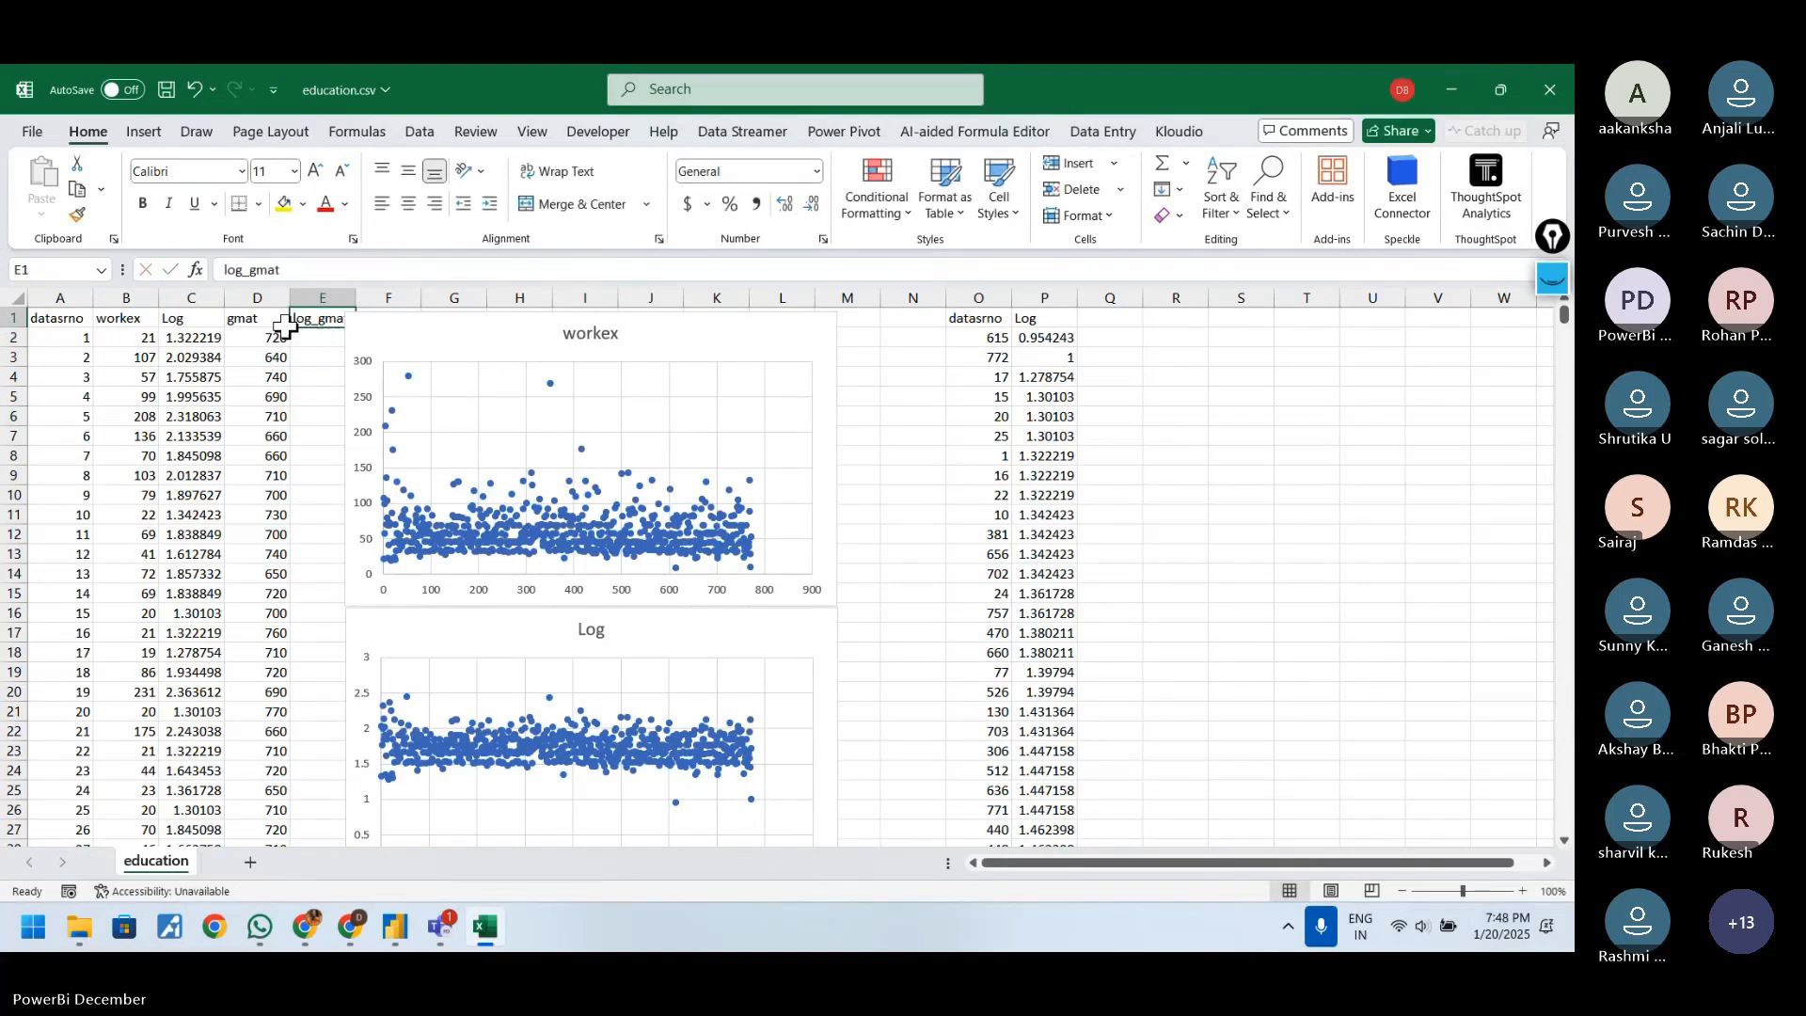
- Rename the Log header in cell C1 to Log_work
double_click(193, 319)
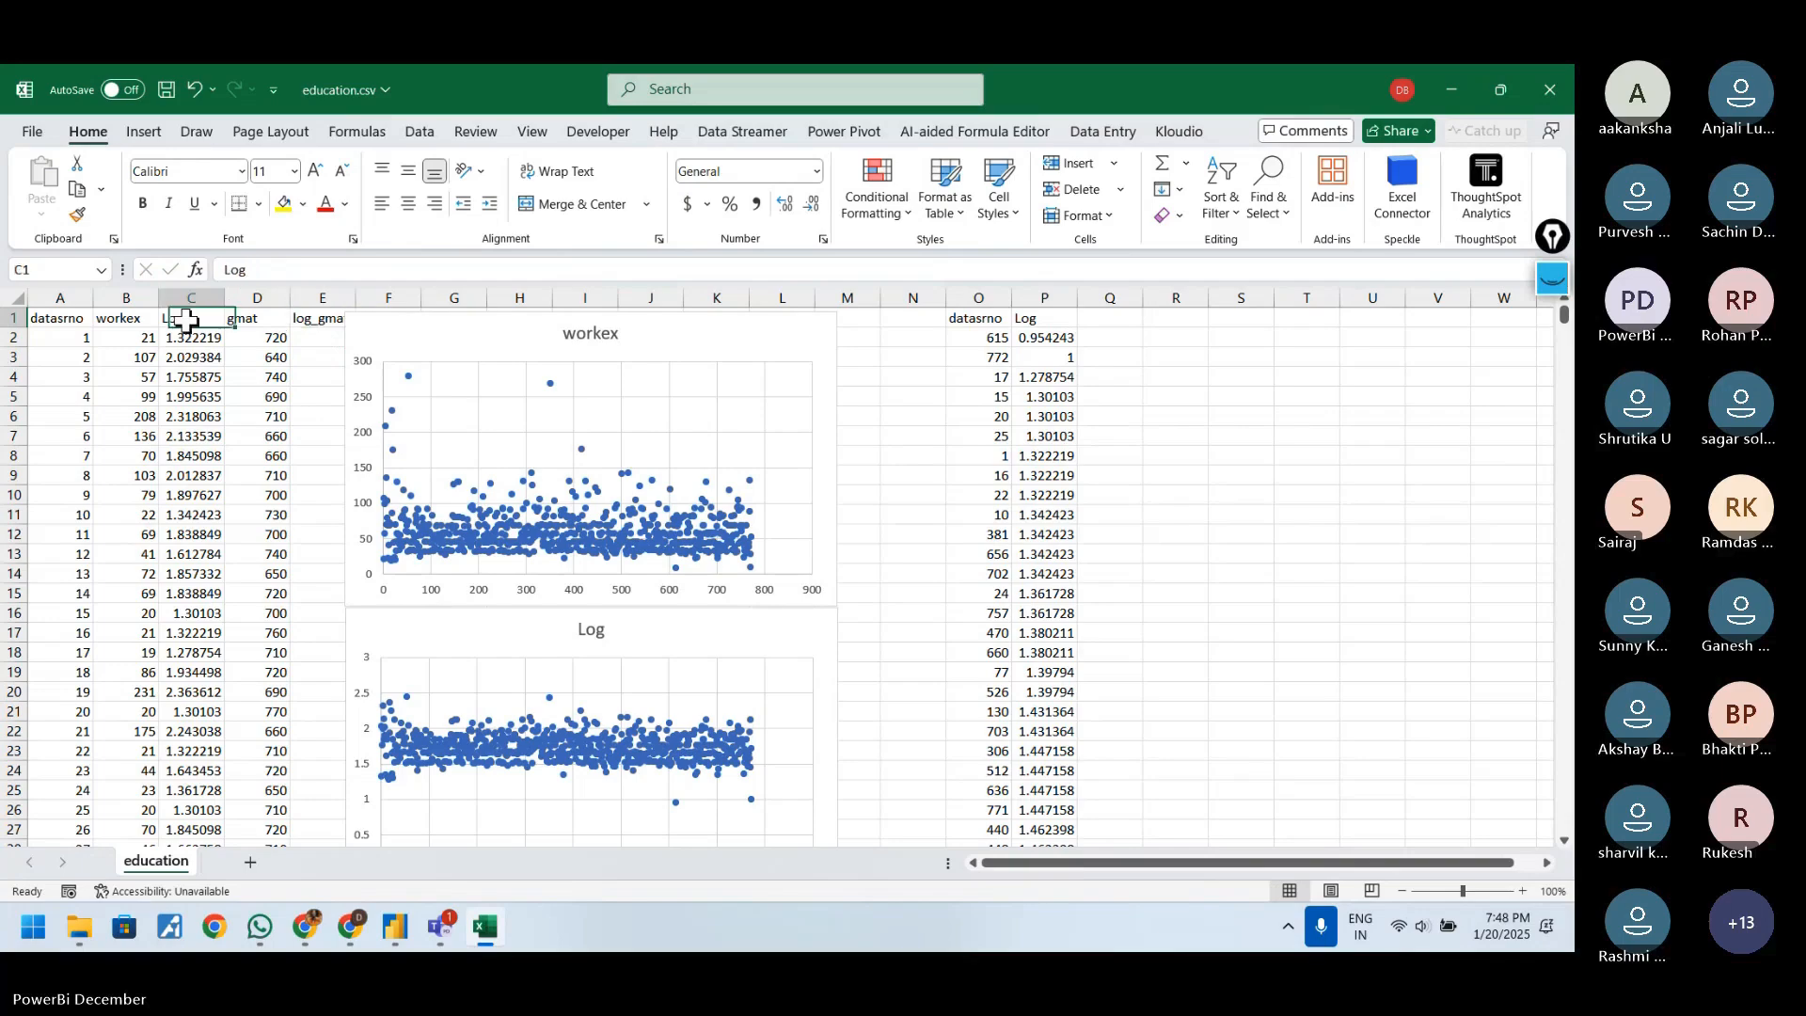
type("_")
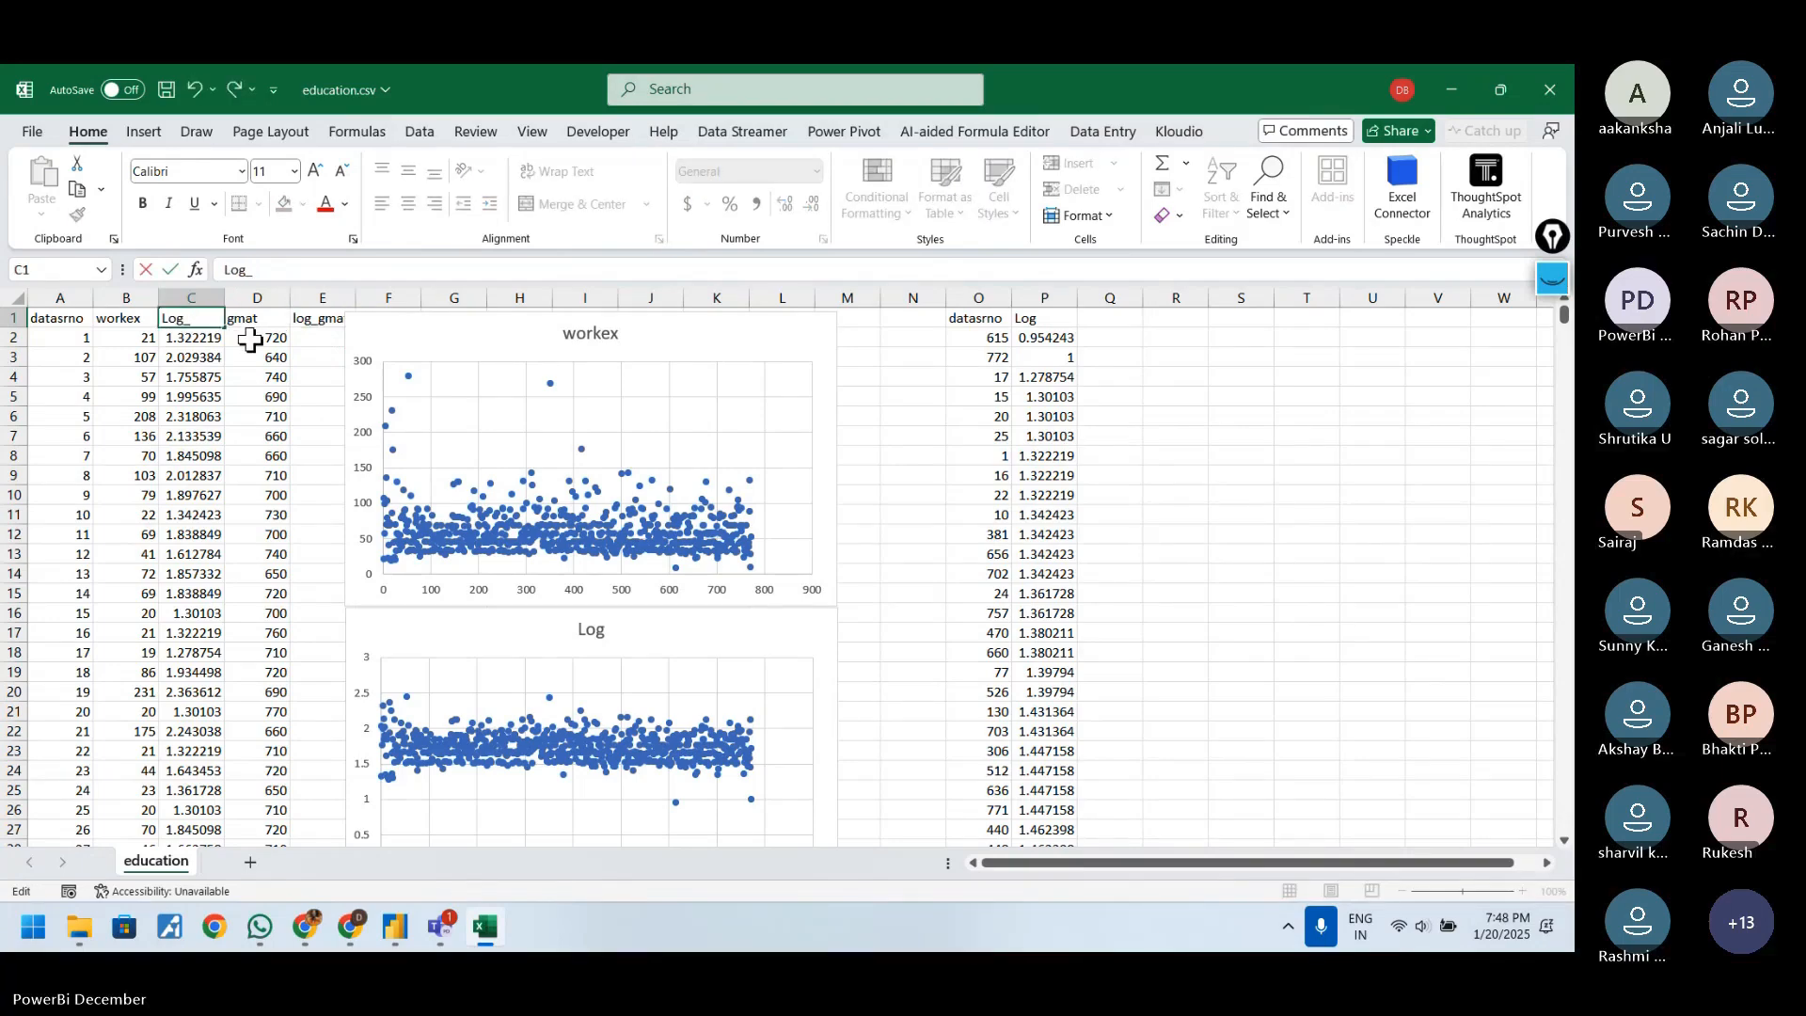
type("work_")
left_click(252, 393)
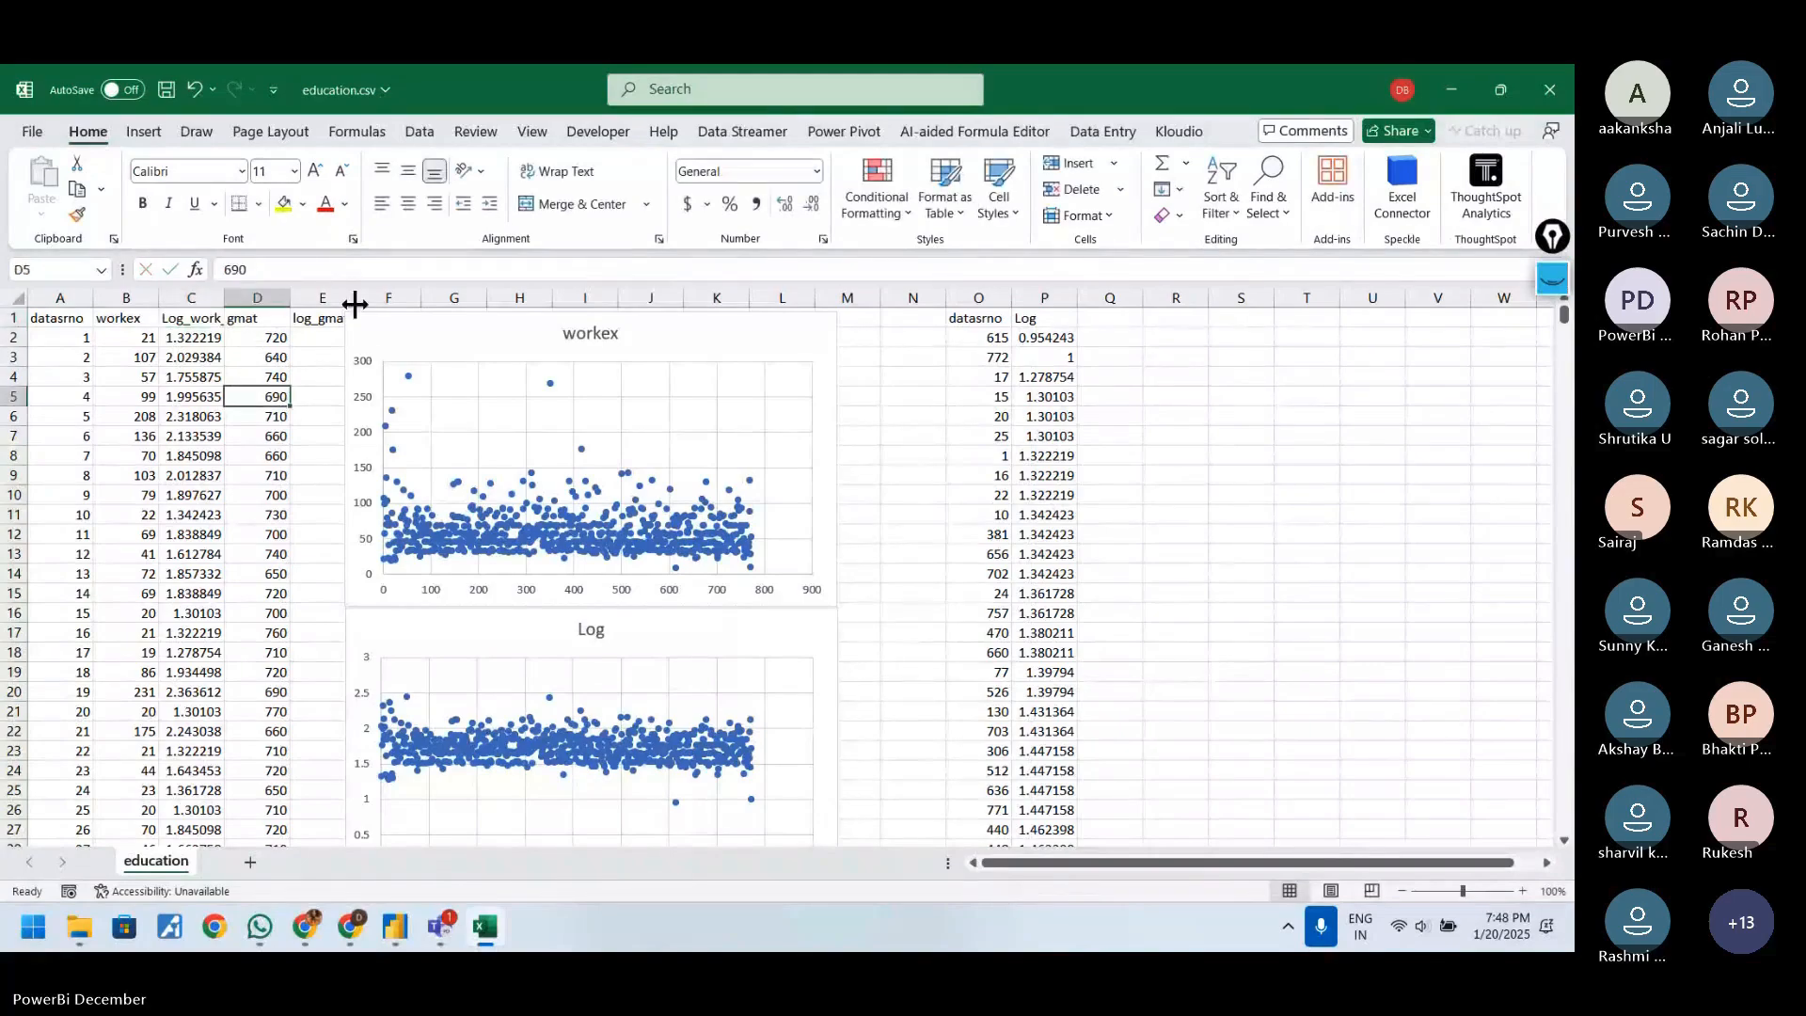
- Move the workex and Log charts over to column G so they no longer cover the log_gmat column
left_click_drag(381, 323, 464, 330)
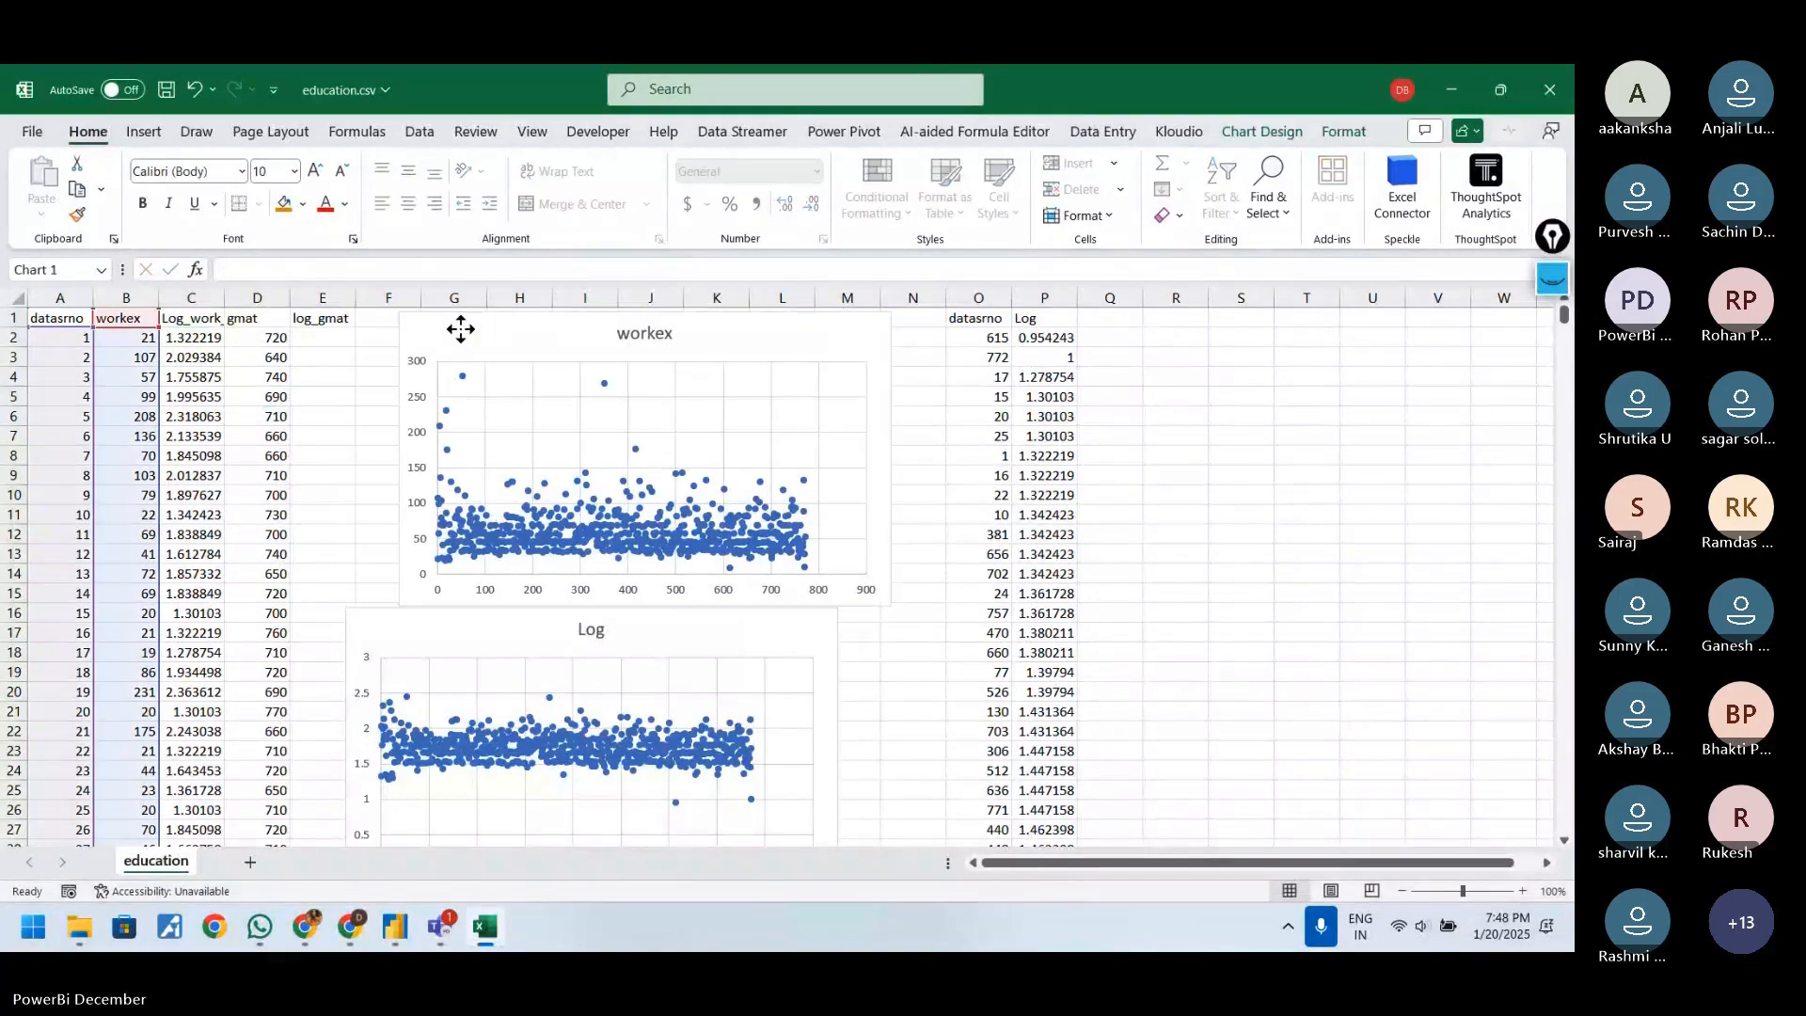
left_click(472, 671)
left_click_drag(471, 625, 554, 630)
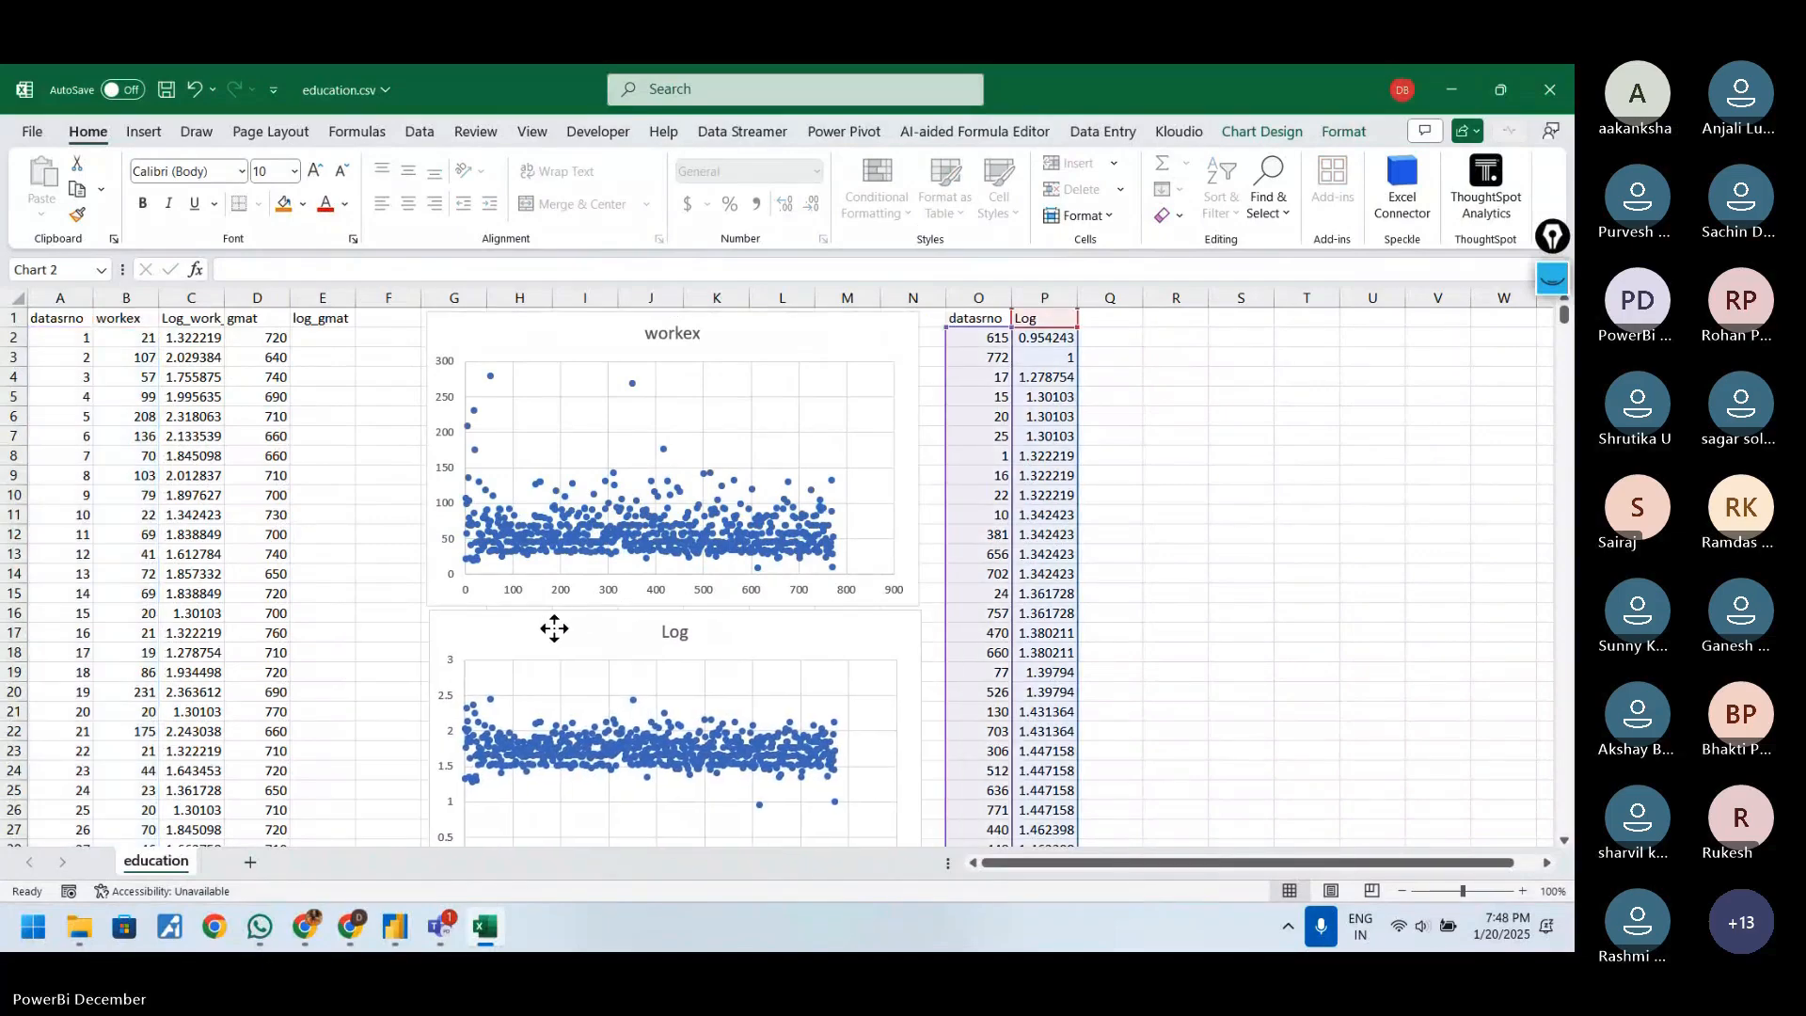
left_click(308, 433)
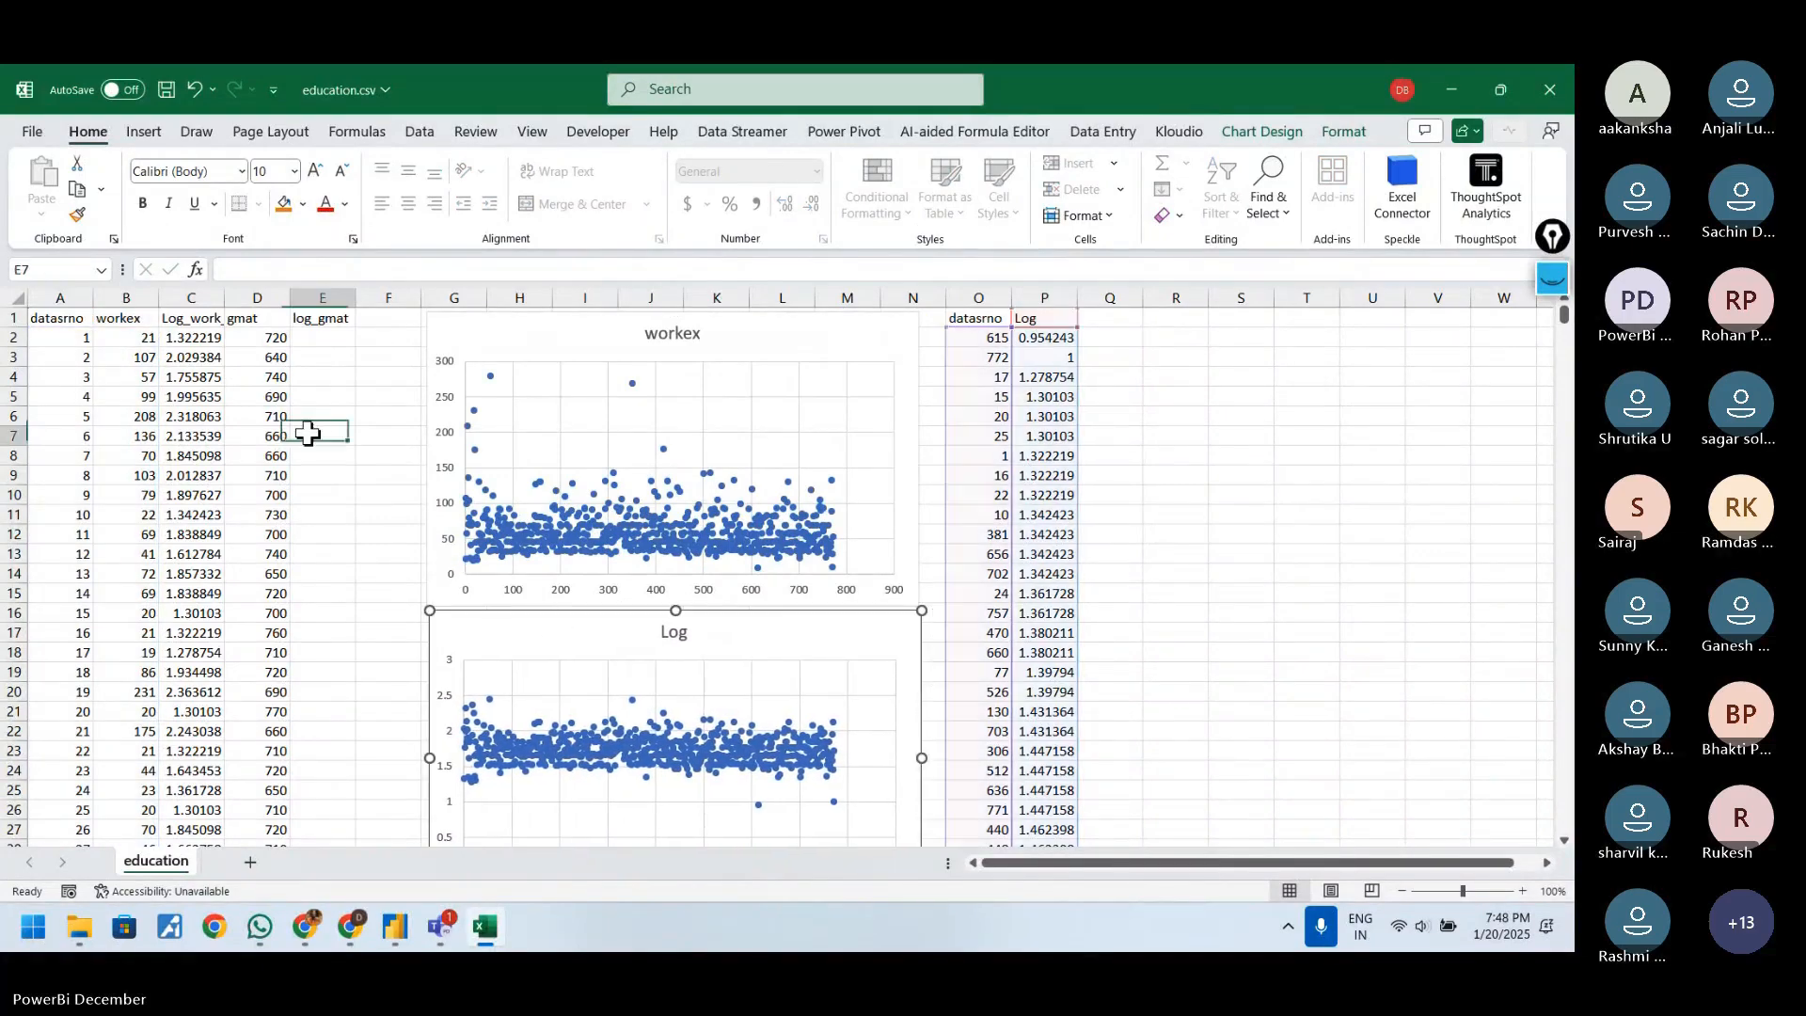
- Calculate the logarithm of gmat with =LOG(D2) in E2 and fill the formula down the log_gmat column
left_click(315, 340)
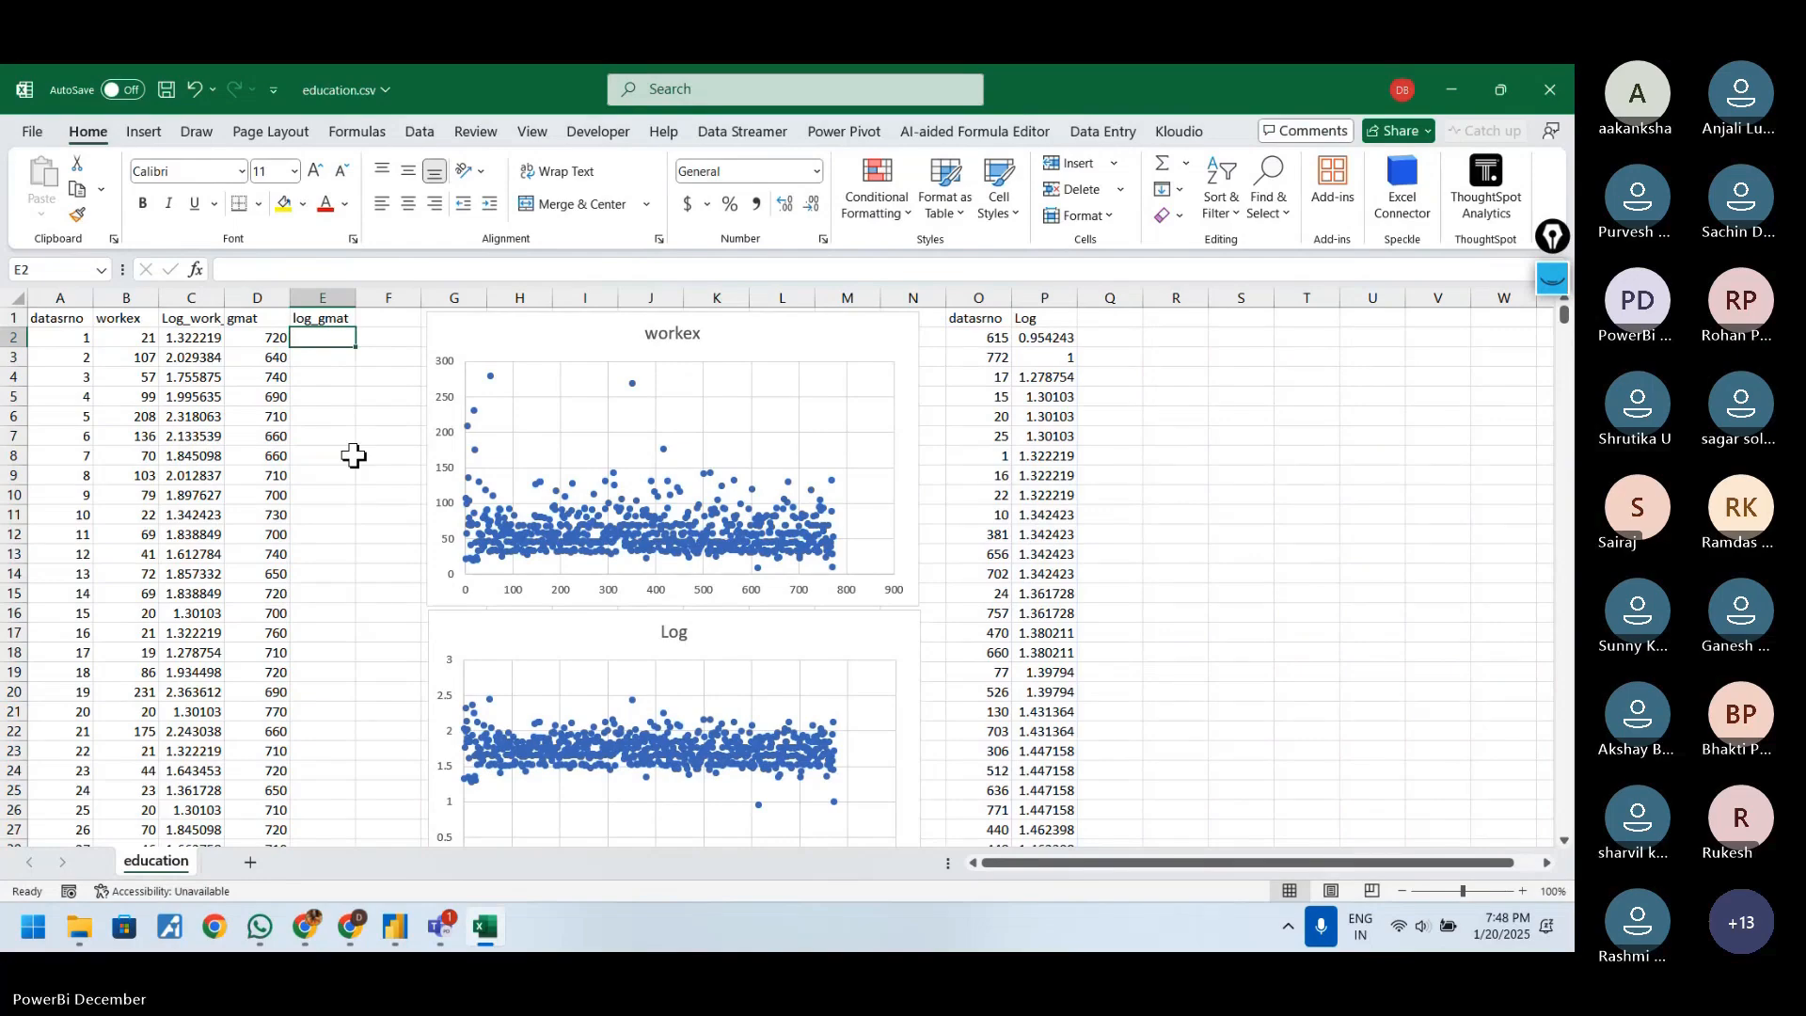
type("=LOG(")
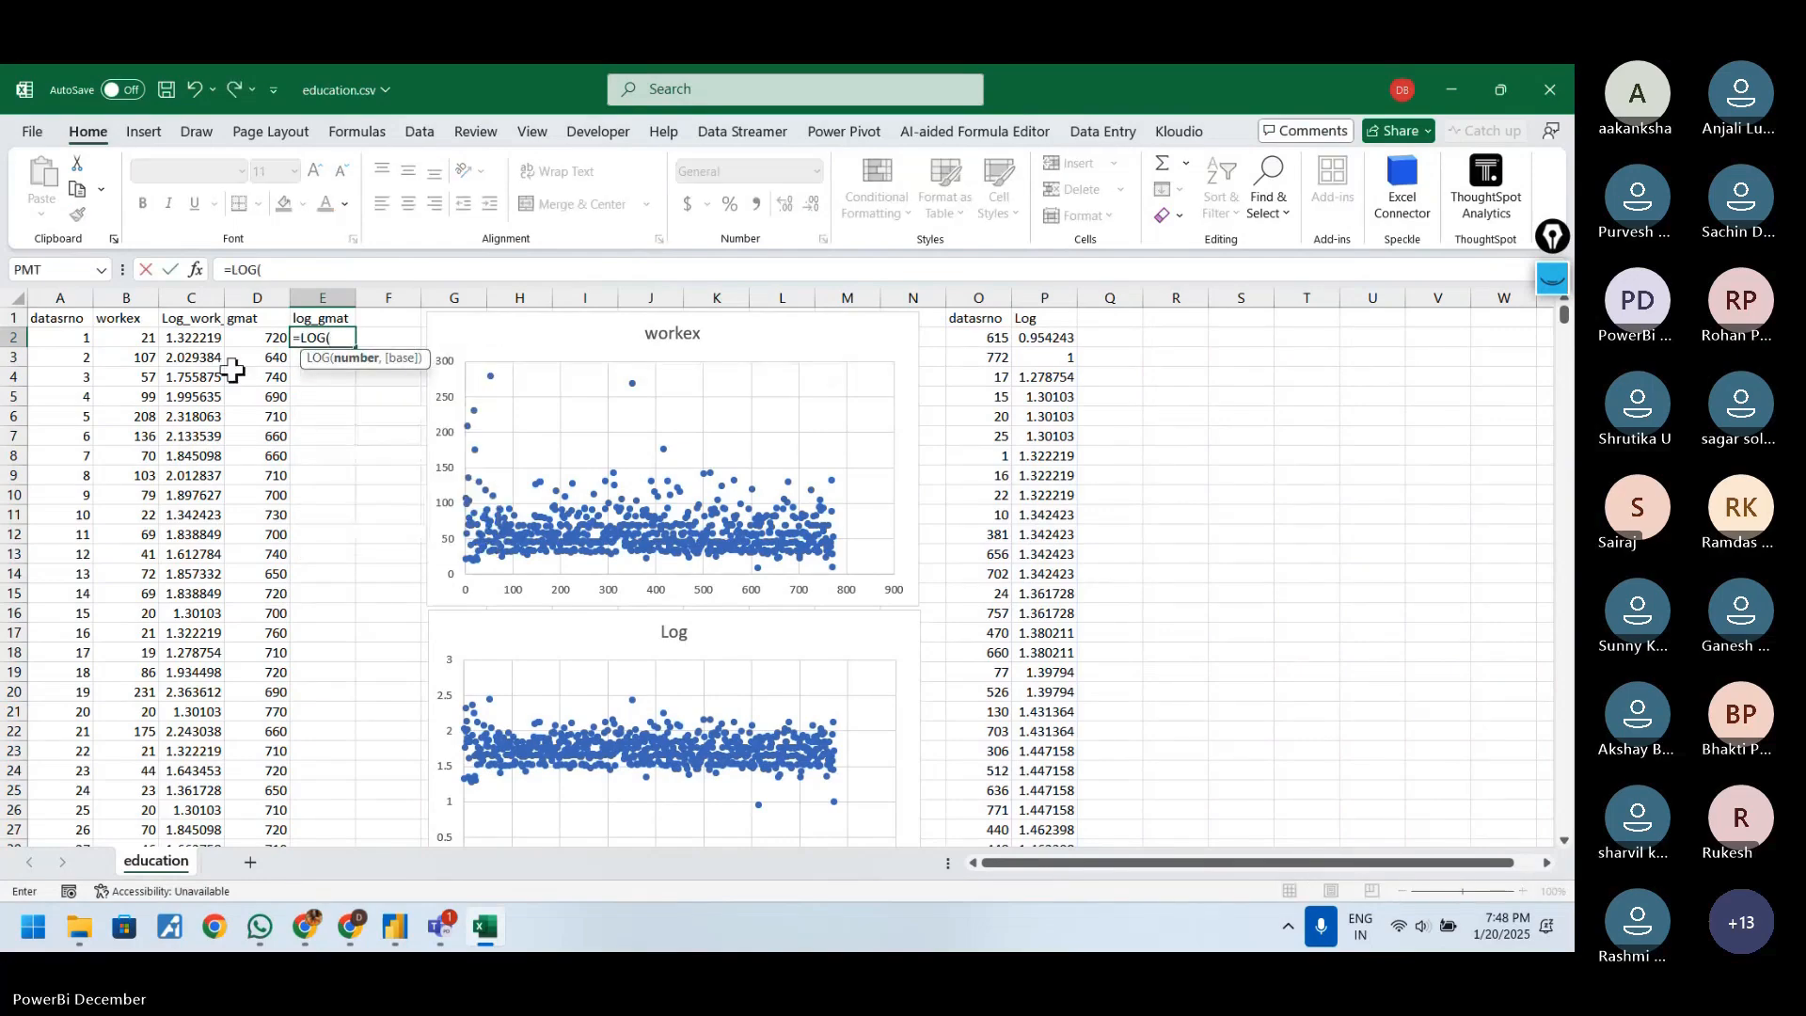
left_click(268, 339)
key("Return")
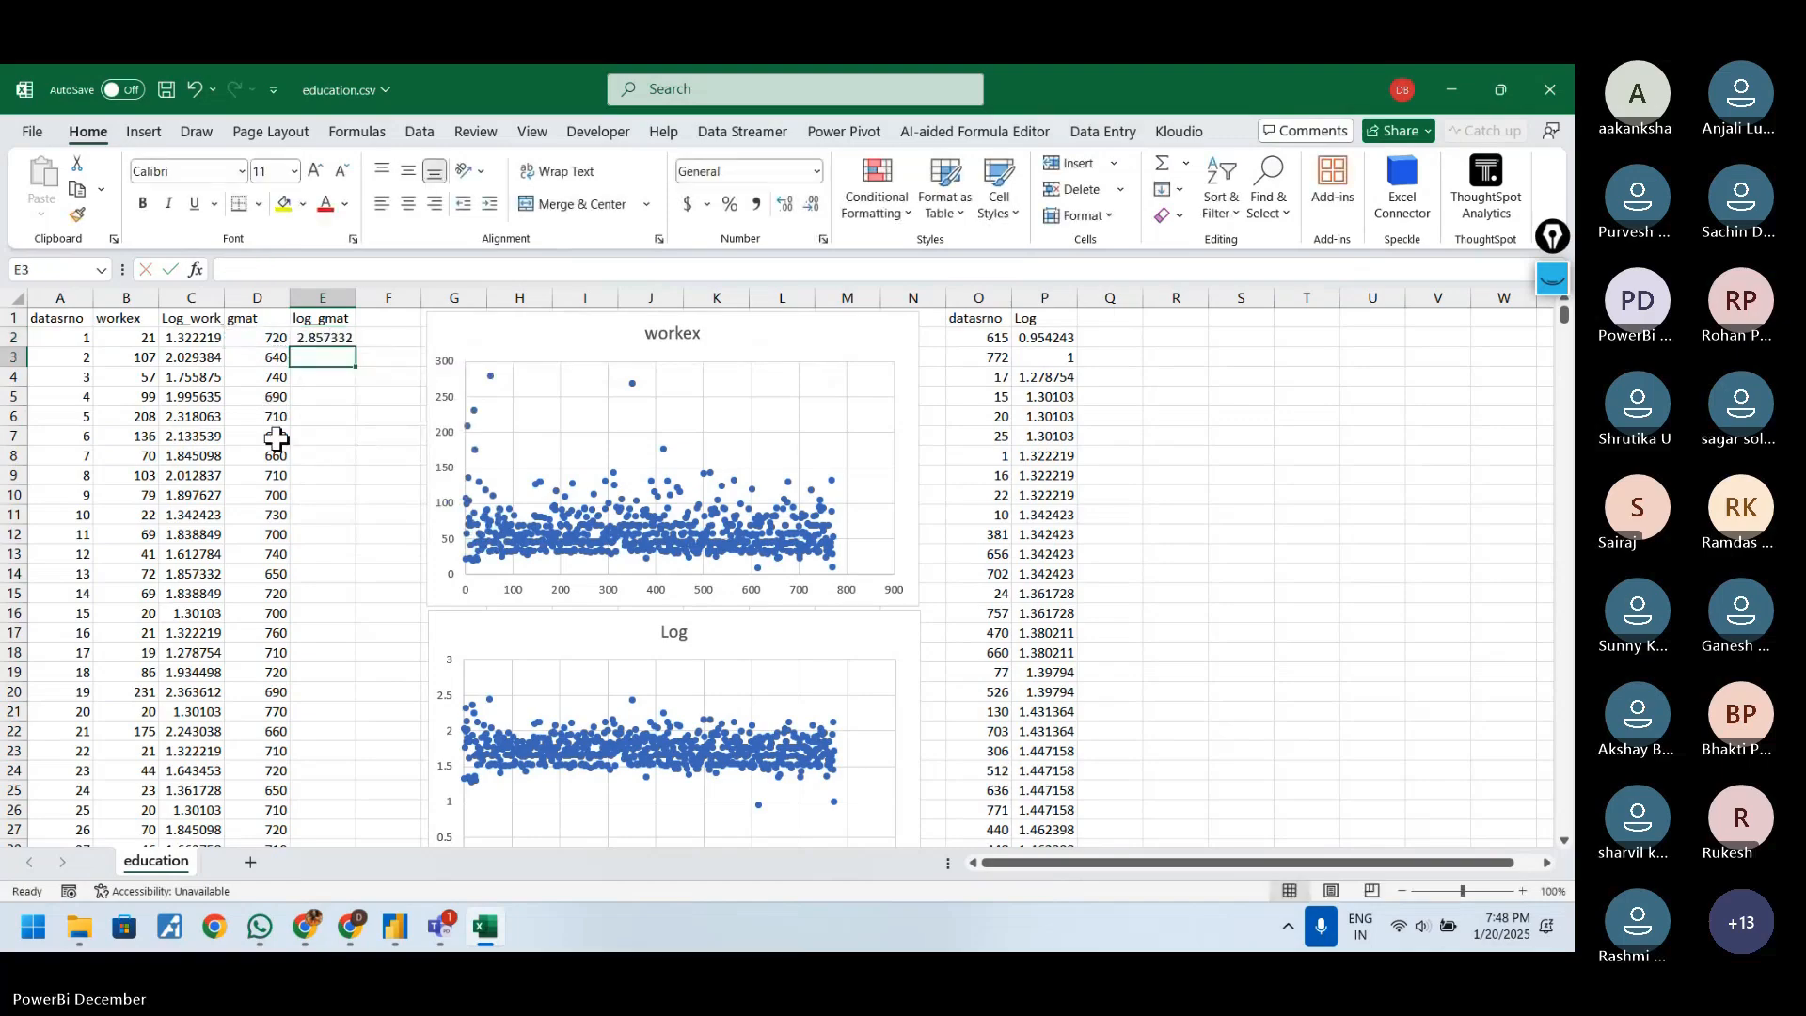
left_click(339, 336)
double_click(355, 347)
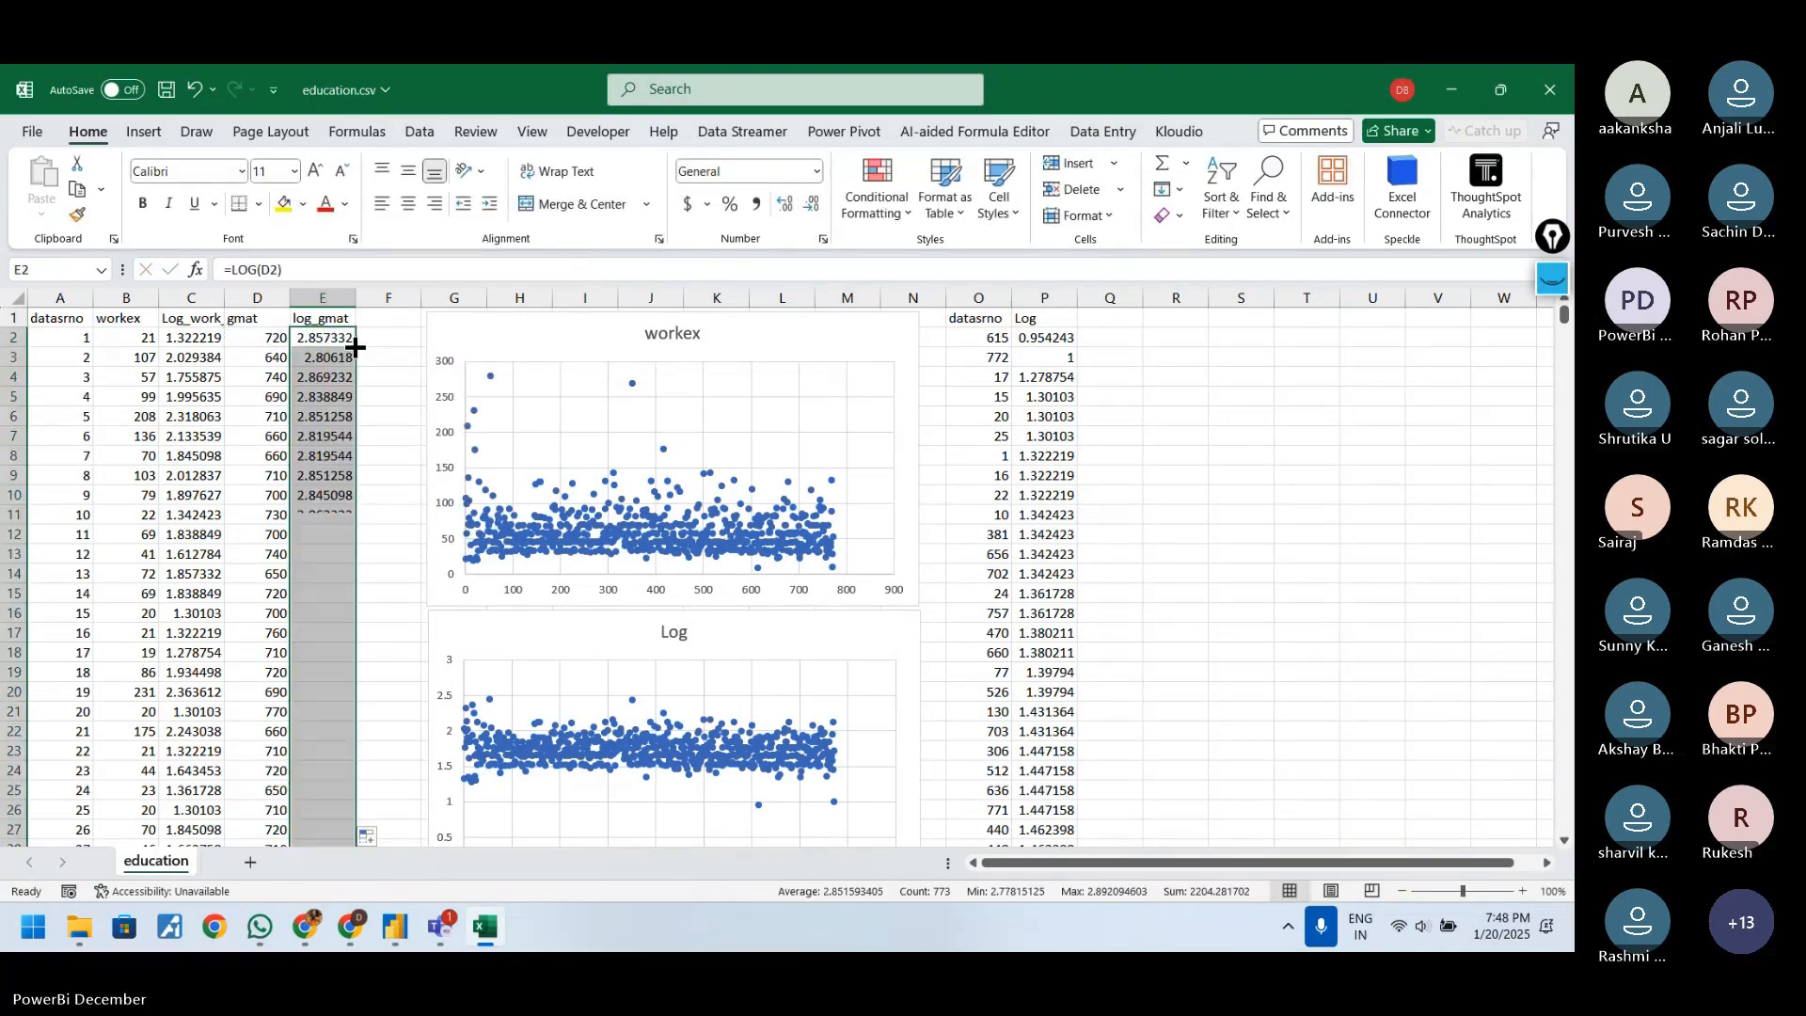
left_click(325, 337)
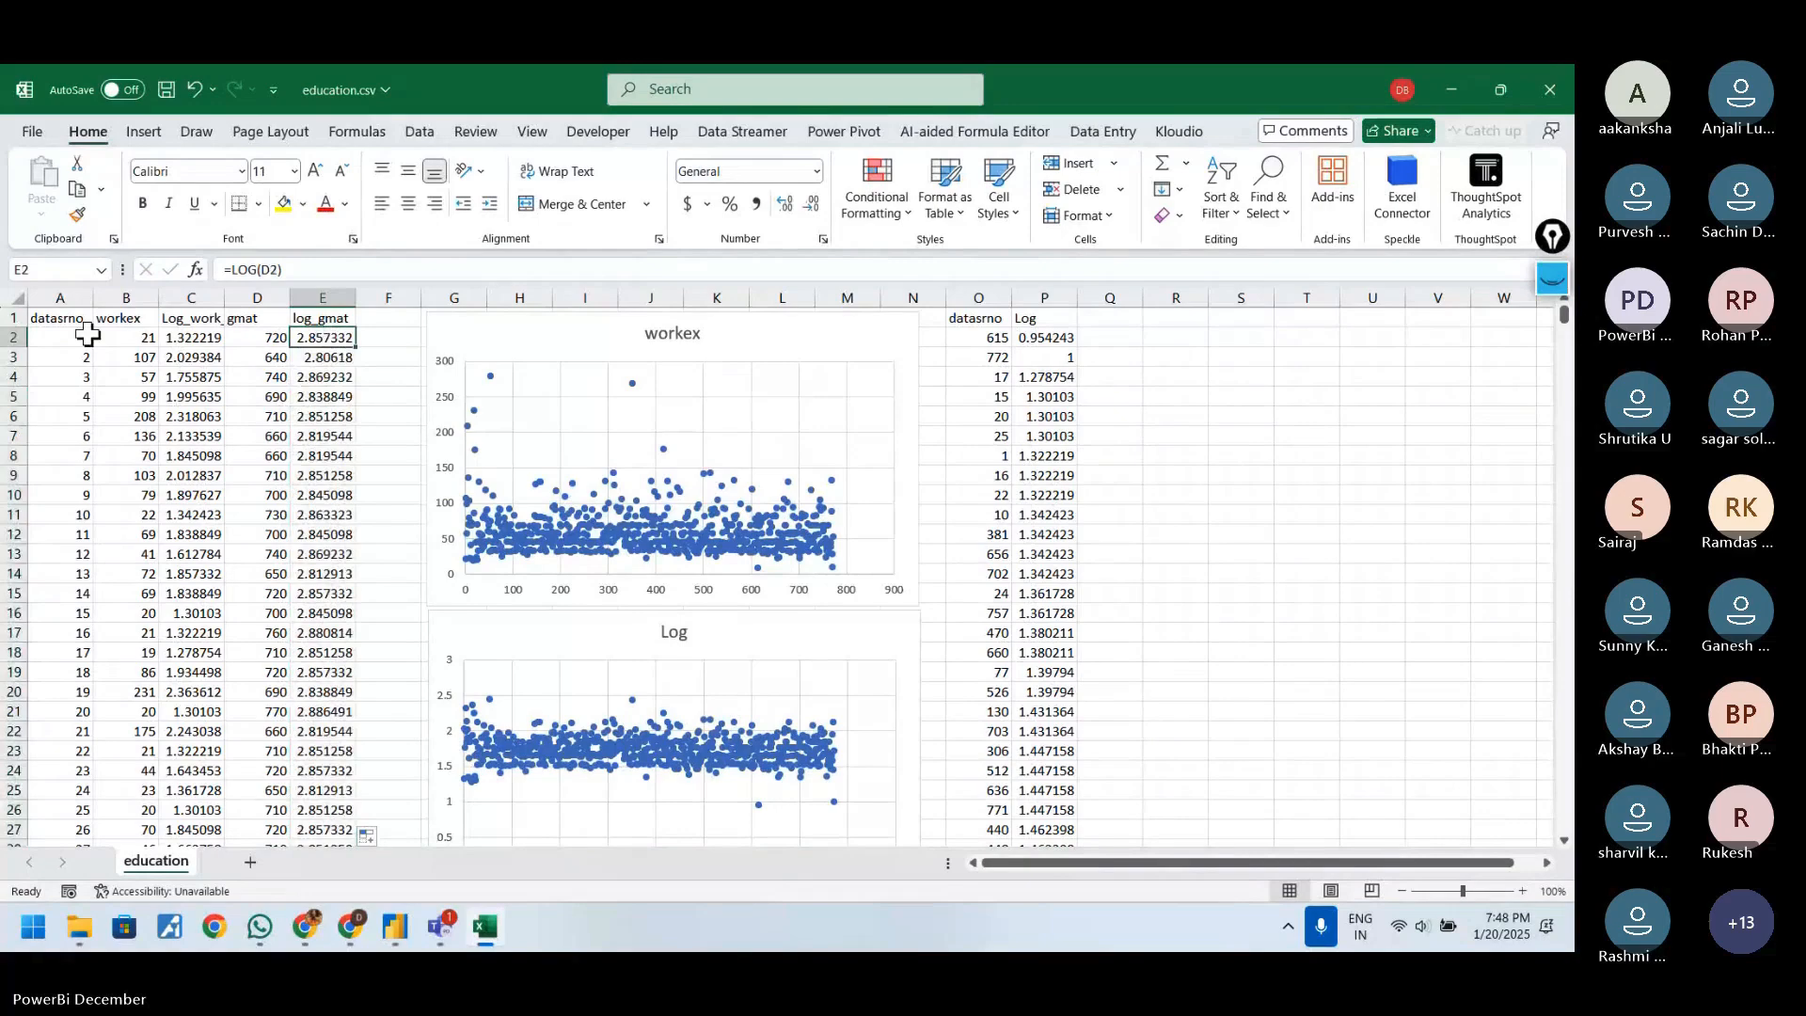
- Copy the datasrno and log_gmat columns and paste them into columns R and S
left_click(64, 318)
key("ctrl+shift+Down")
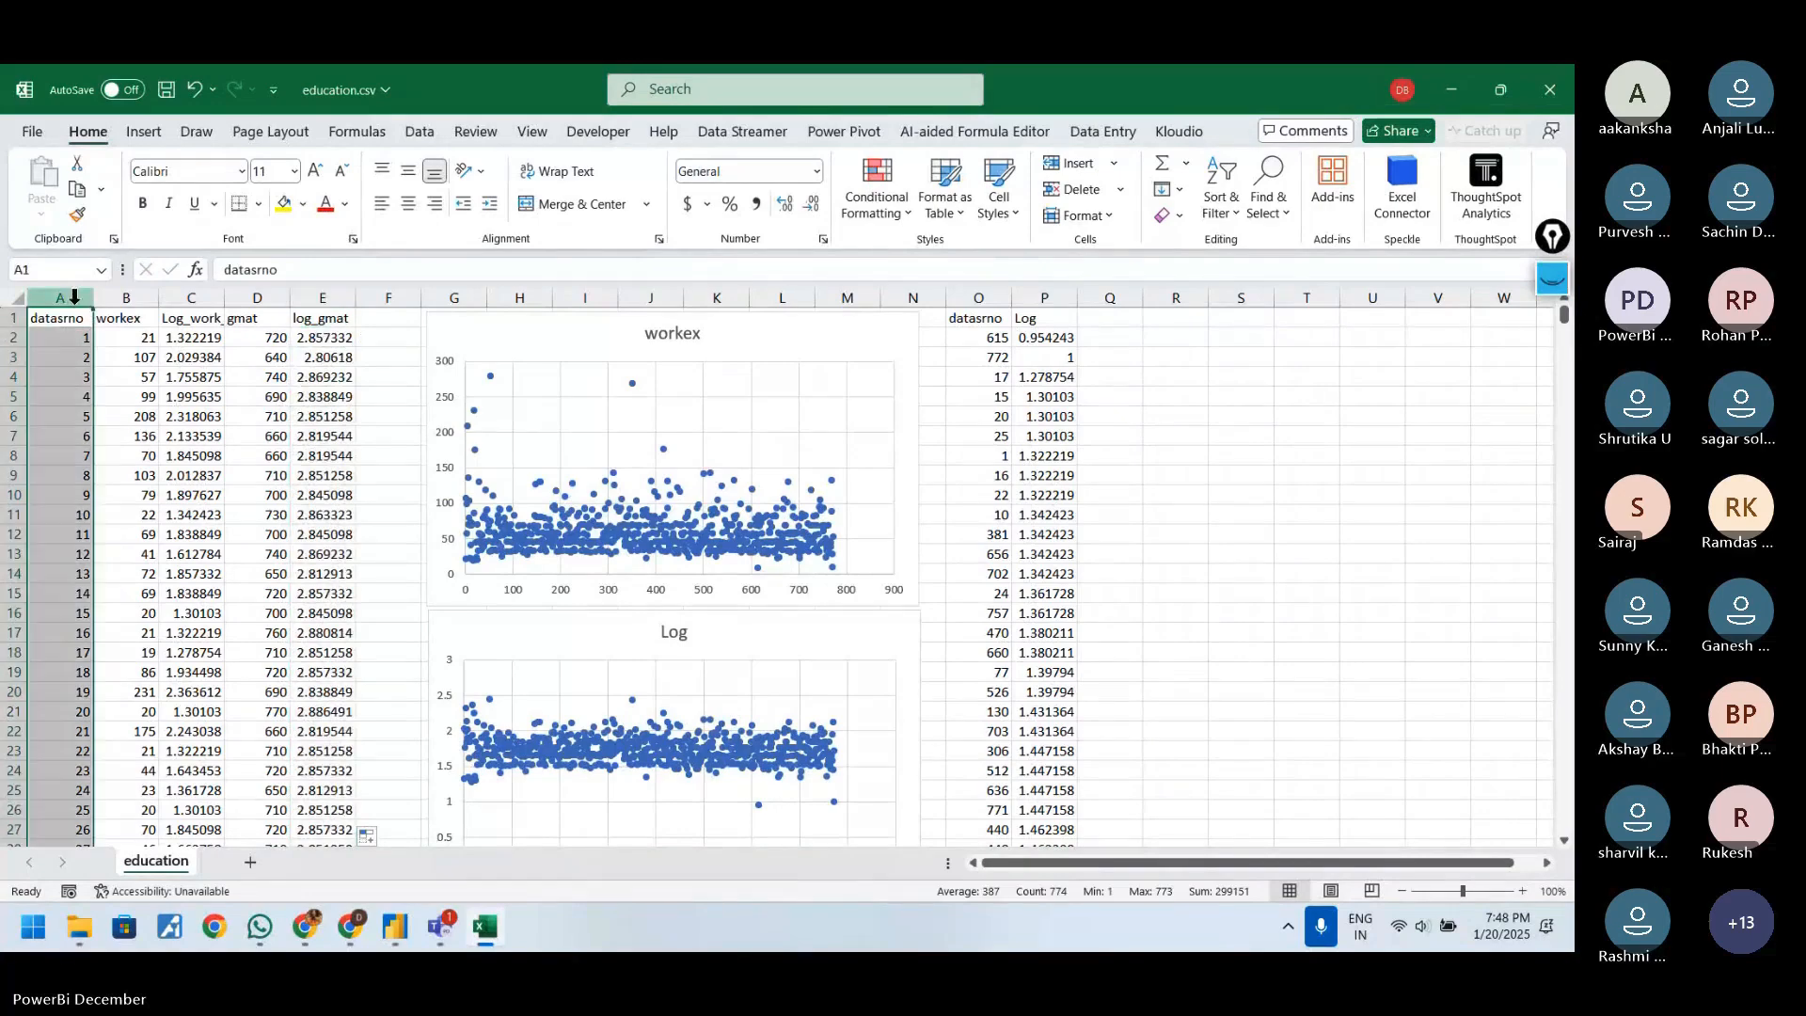
left_click(324, 298, "ctrl")
key("ctrl+c")
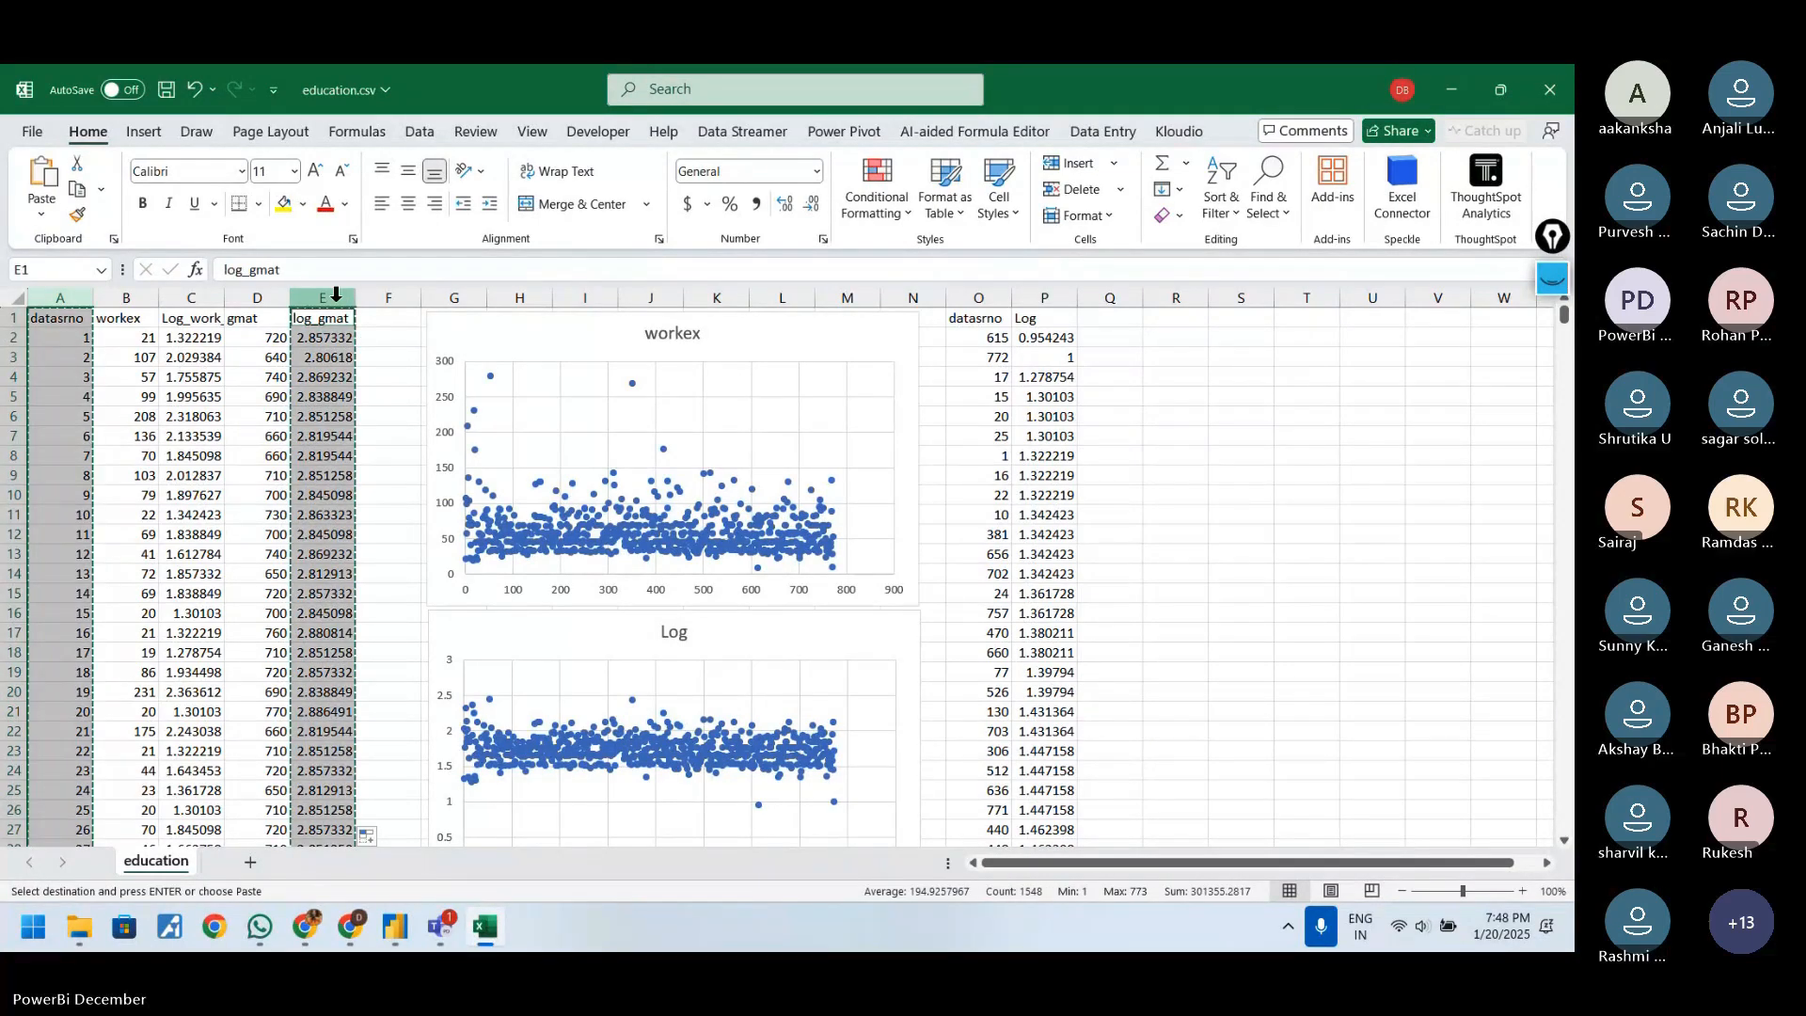
left_click(1110, 297)
left_click(1191, 317)
key("ctrl+v")
left_click(1190, 357)
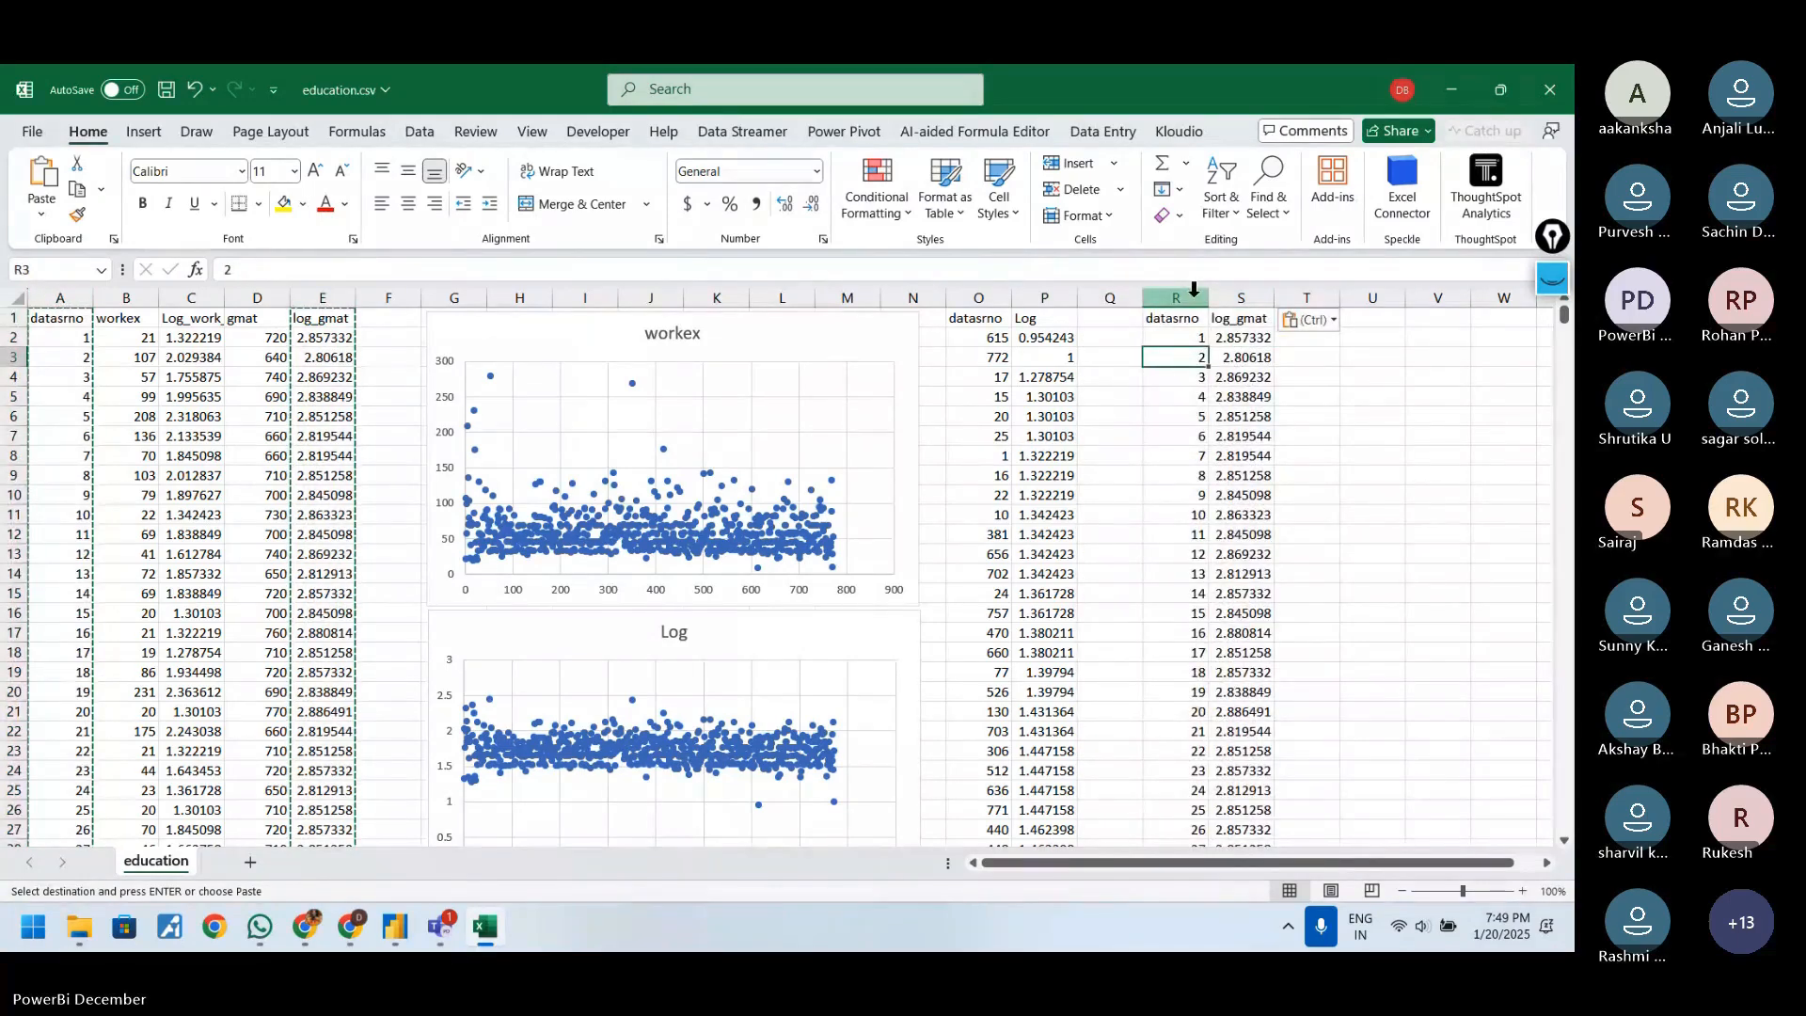
- Insert a scatter chart of log_gmat against datasrno from columns A and E, and place it beside the copied data in columns R and S
left_click(325, 298)
left_click(60, 298, "ctrl")
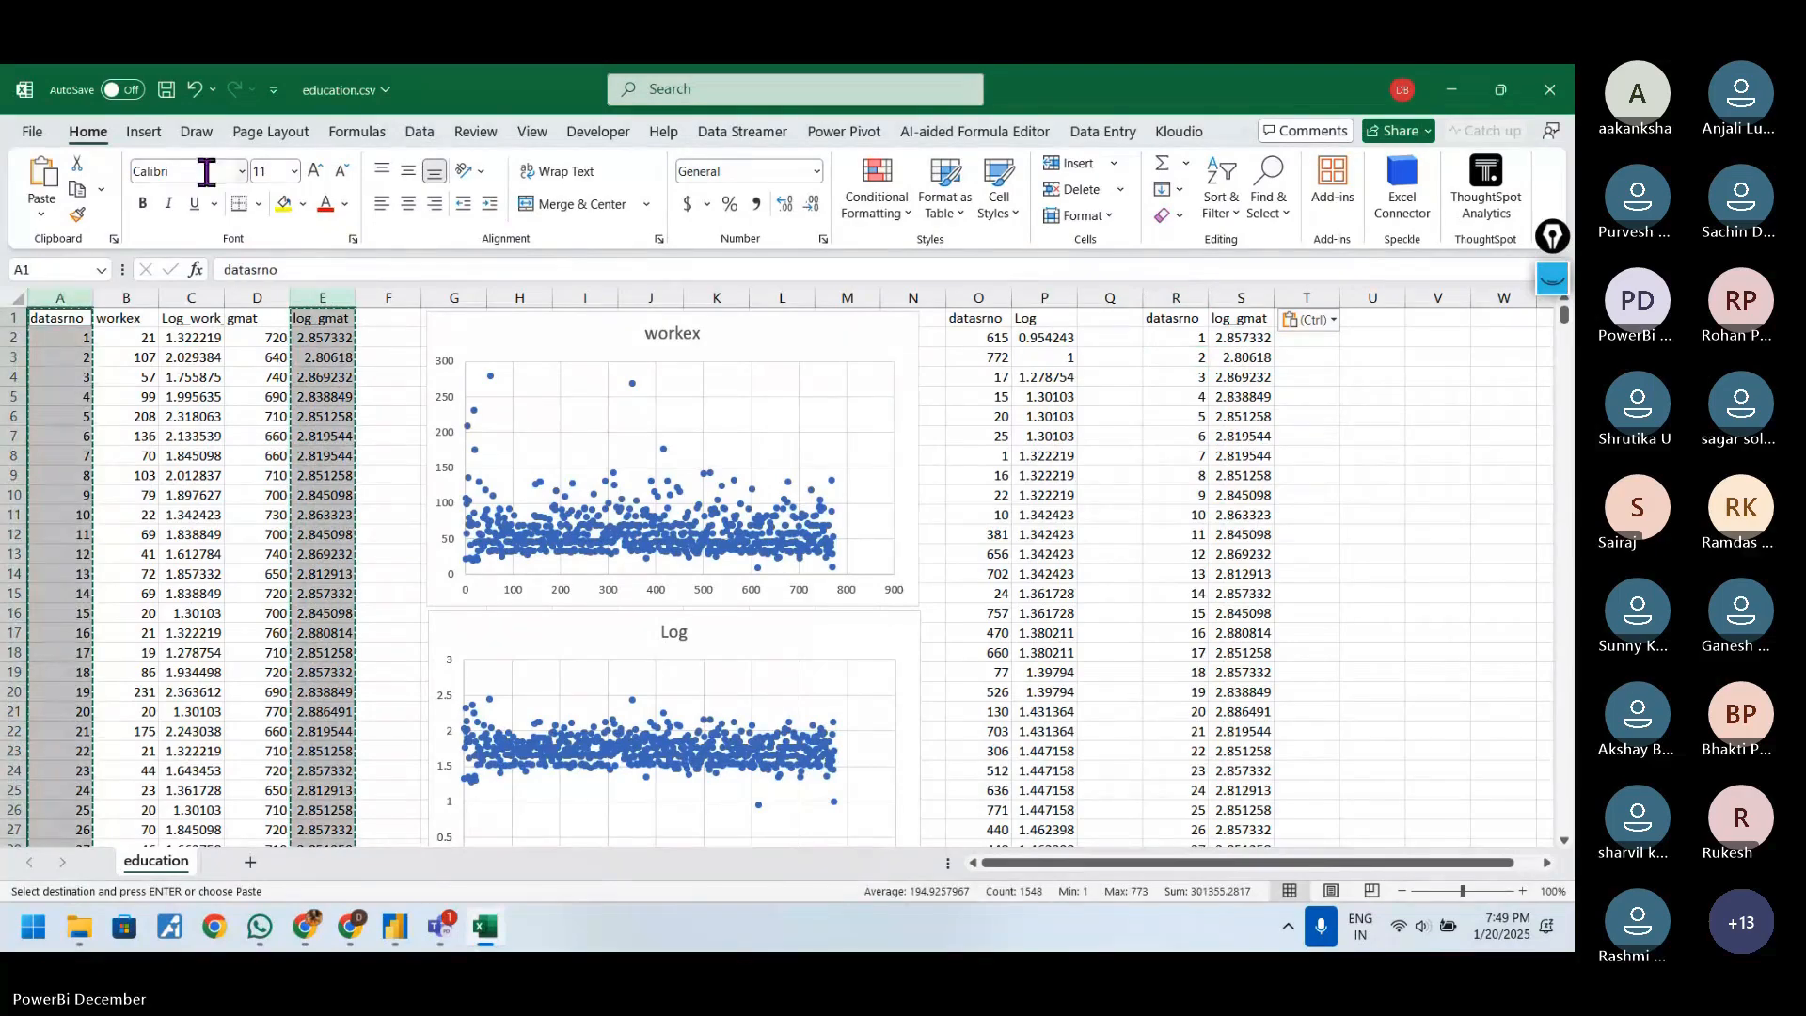
left_click(144, 132)
left_click(664, 216)
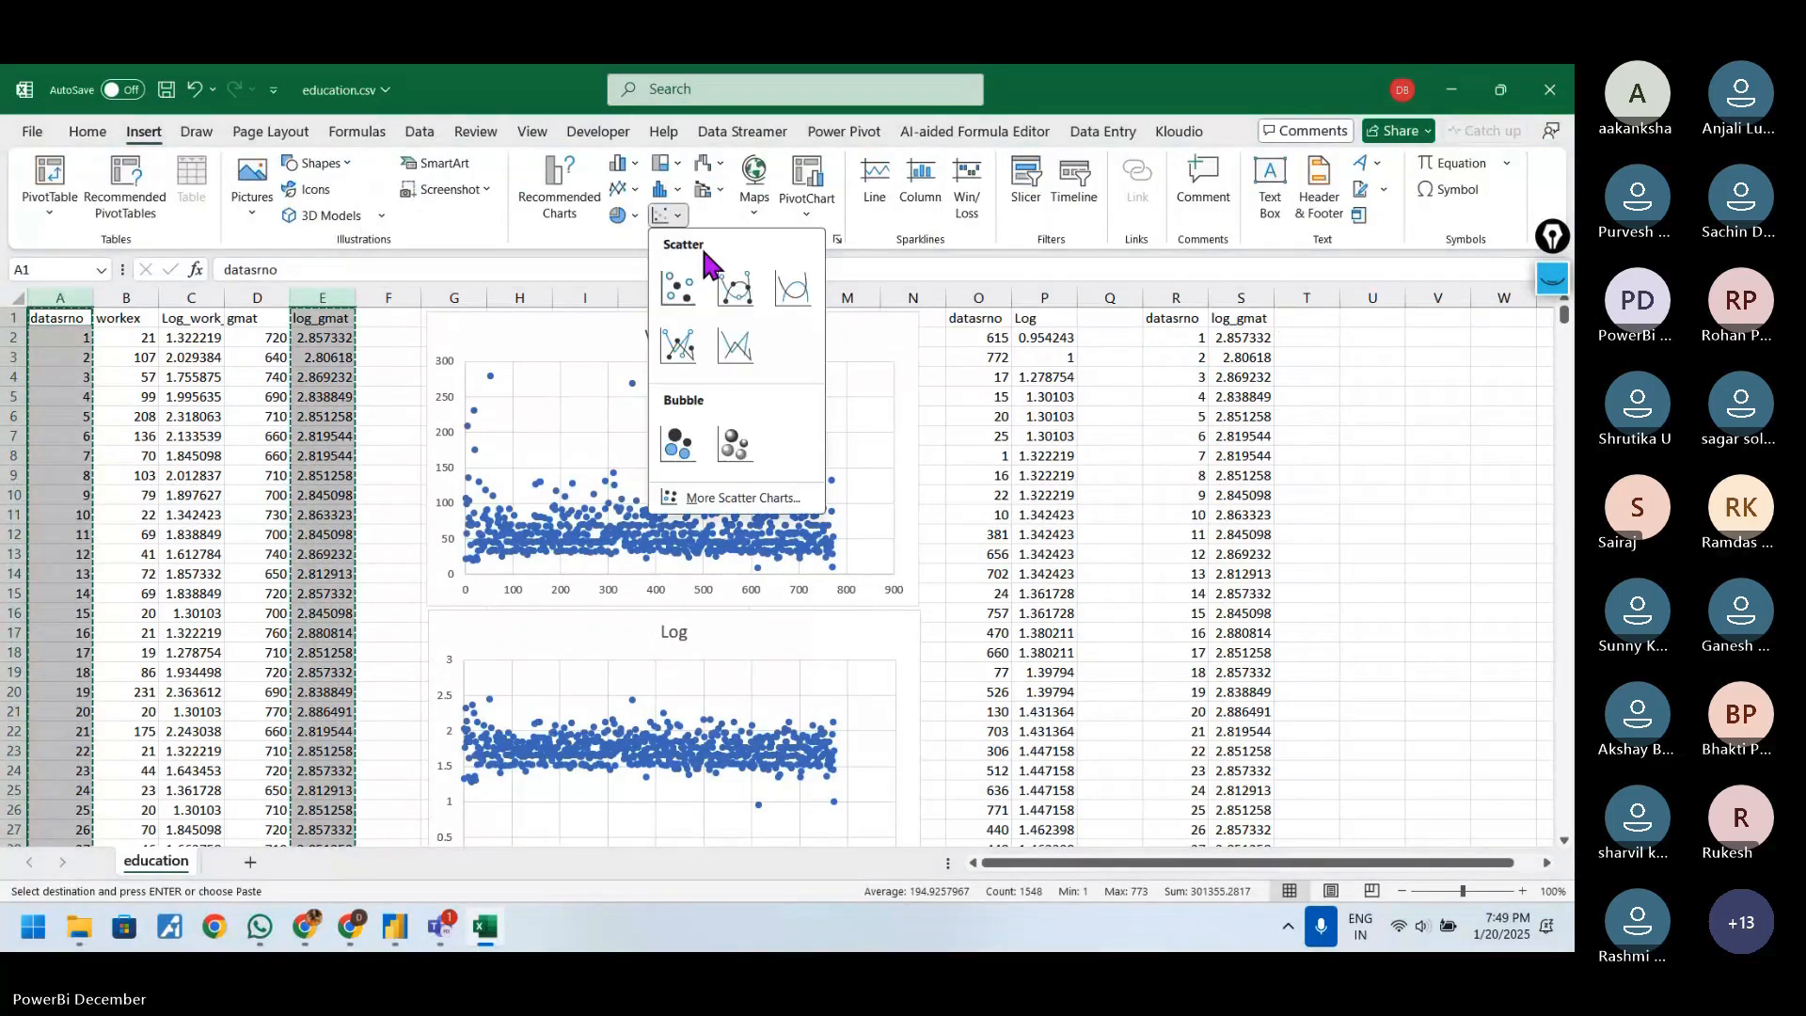
left_click(678, 285)
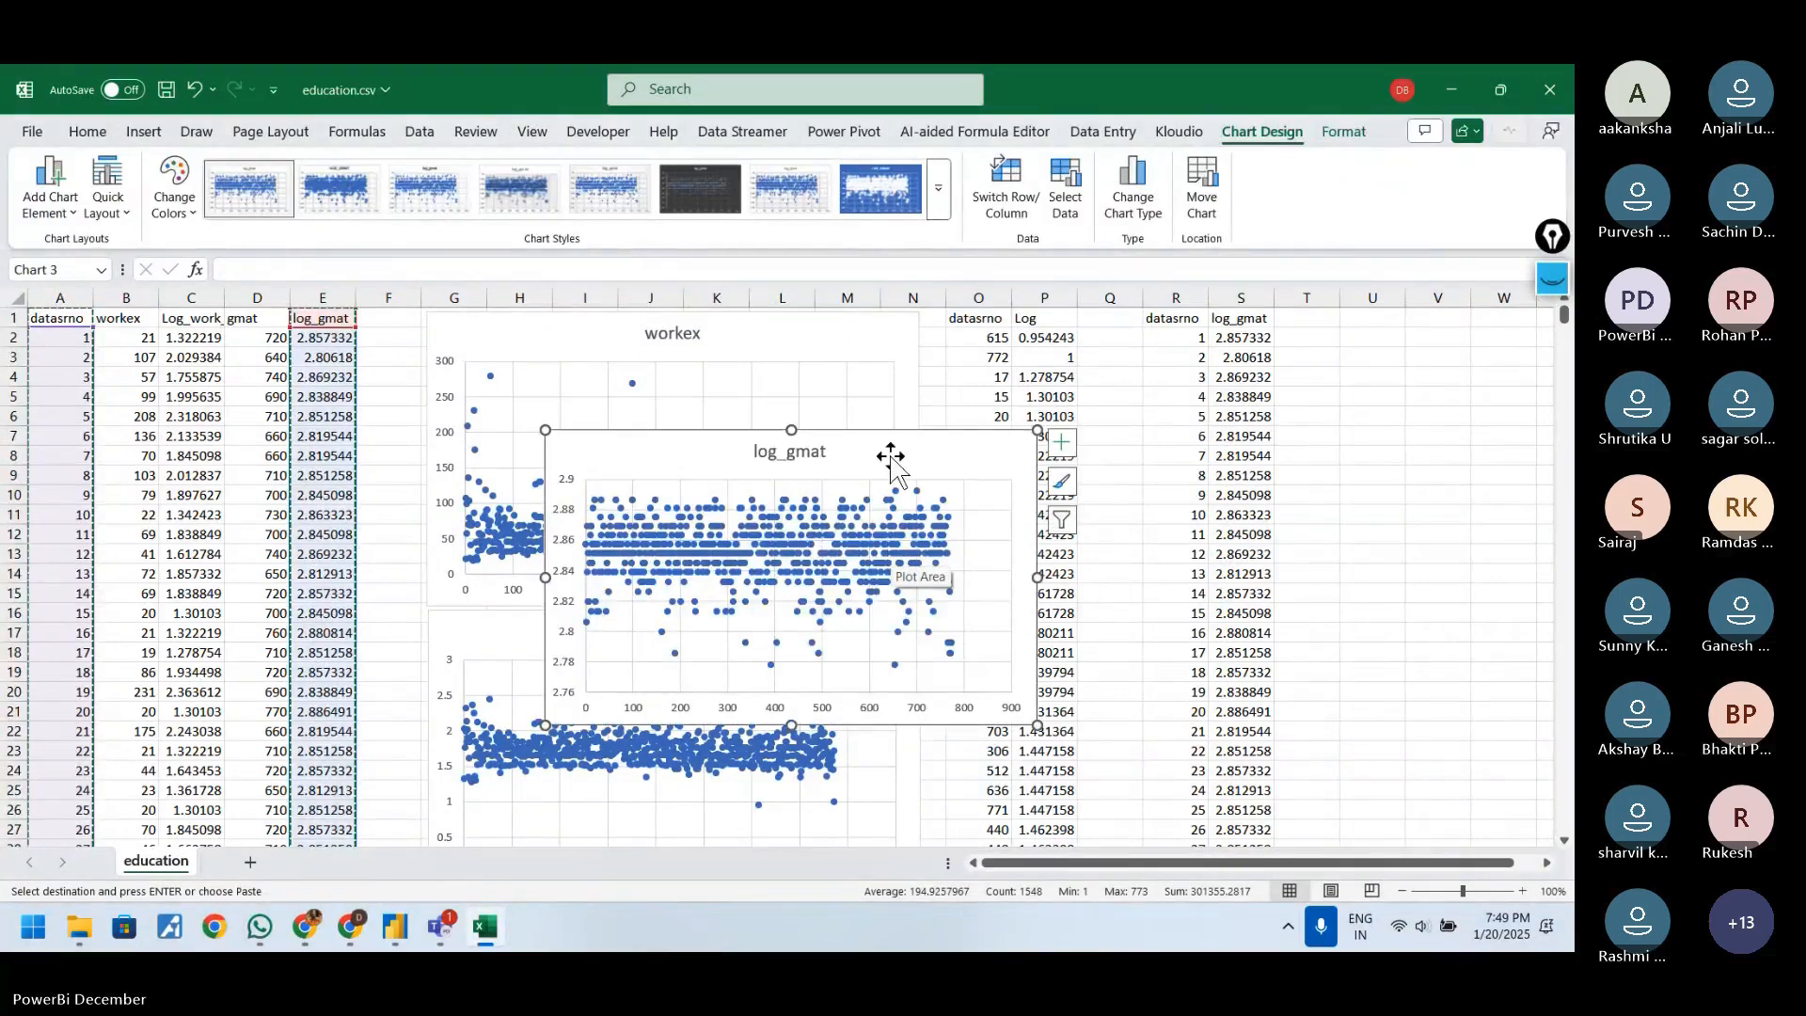
left_click_drag(891, 456, 1374, 351)
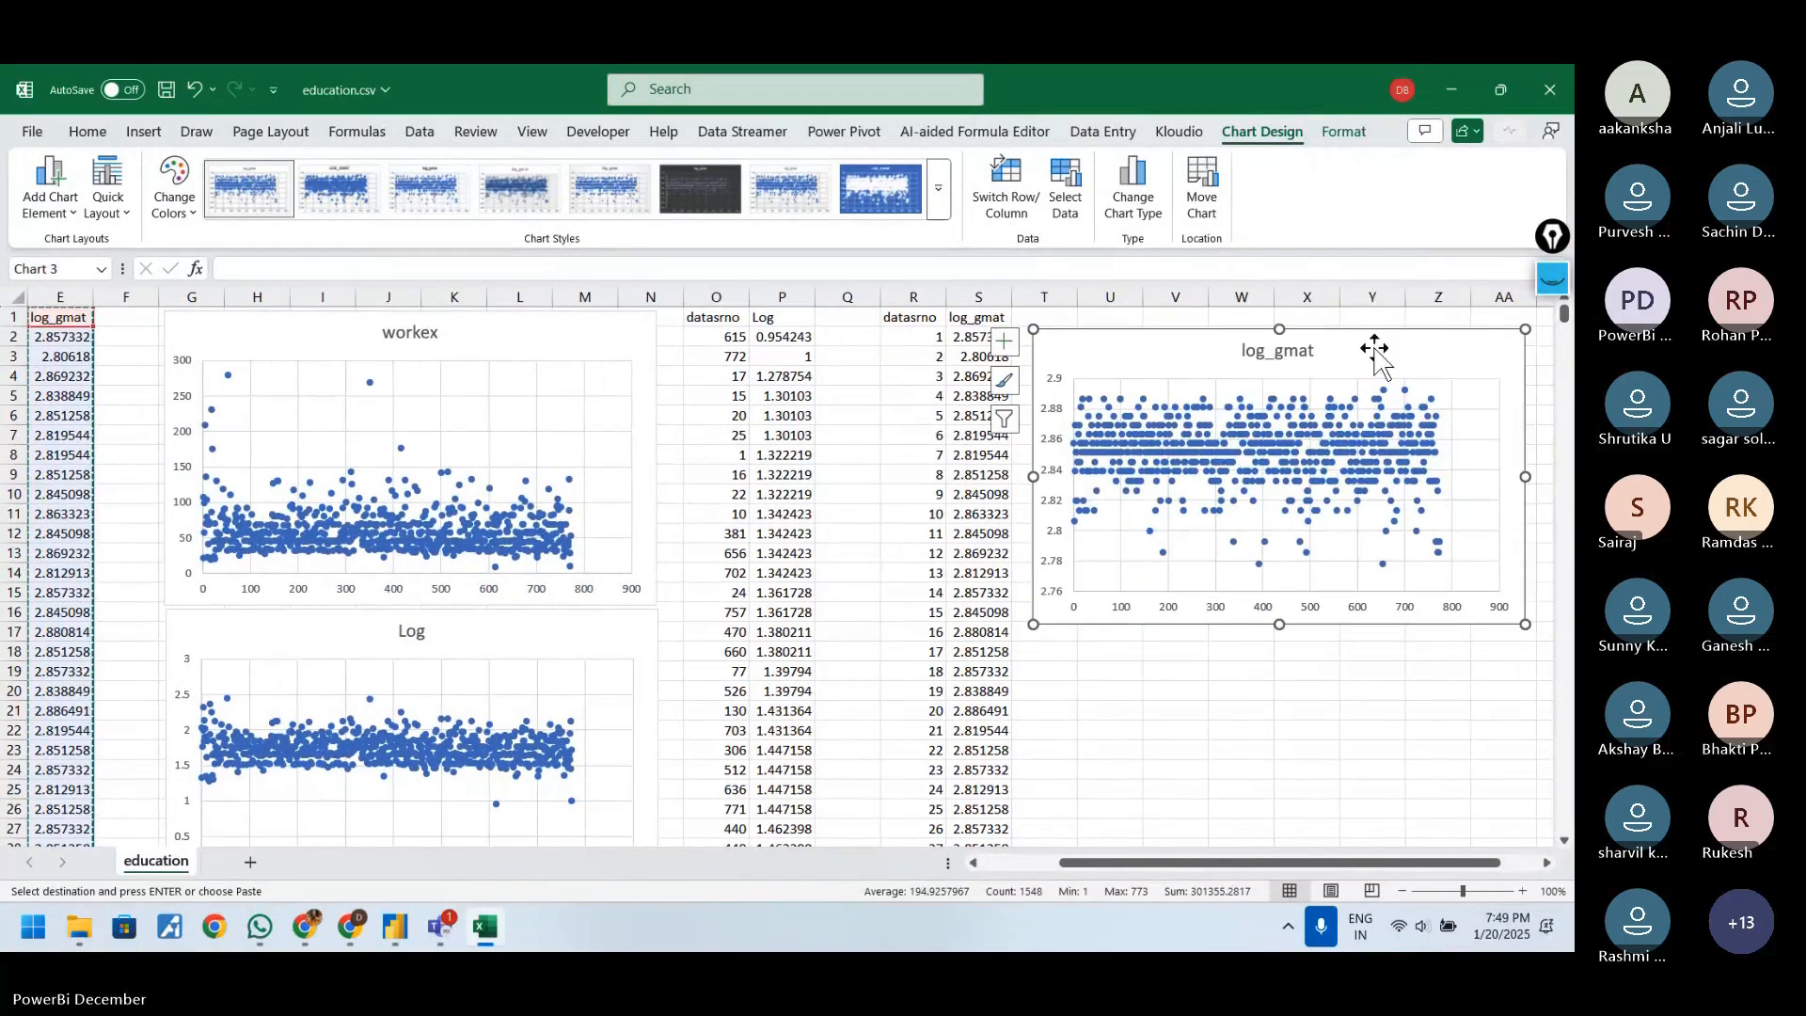
- Sort the copied data in columns R and S ascending by log_gmat, expanding the selection to include datasrno
left_click(969, 384)
left_click(933, 294)
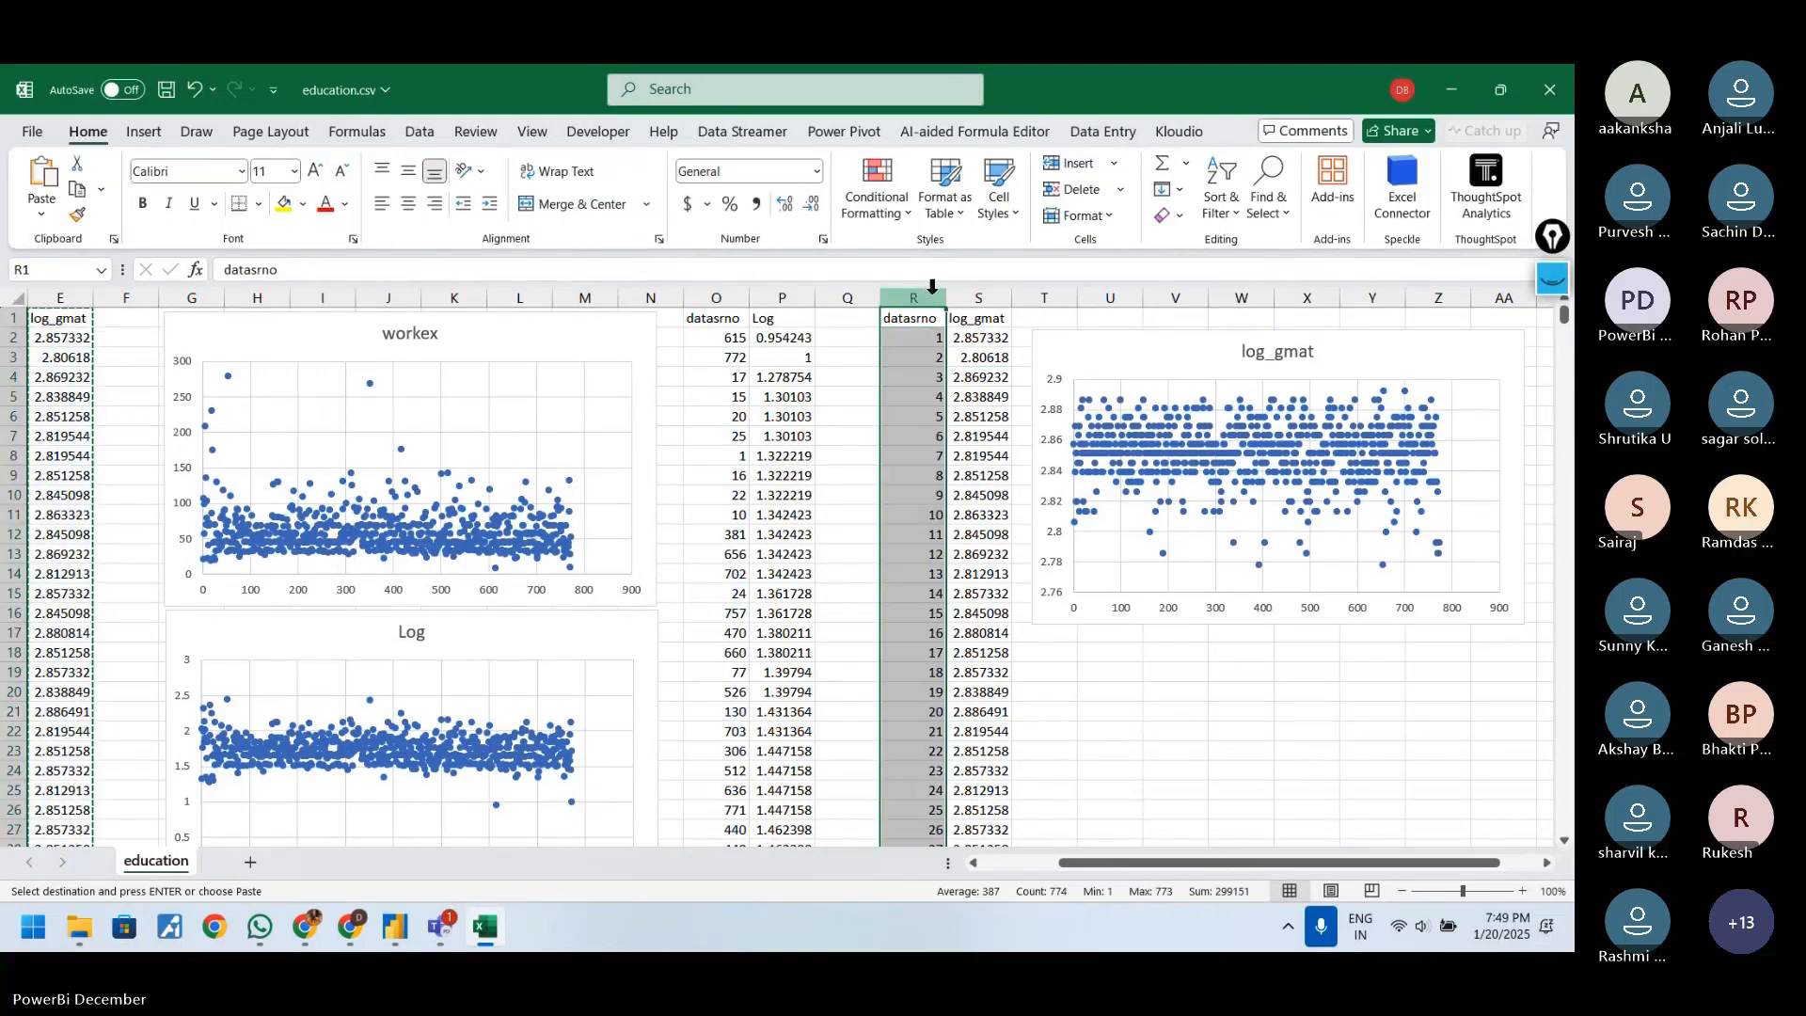
left_click(978, 297, "ctrl")
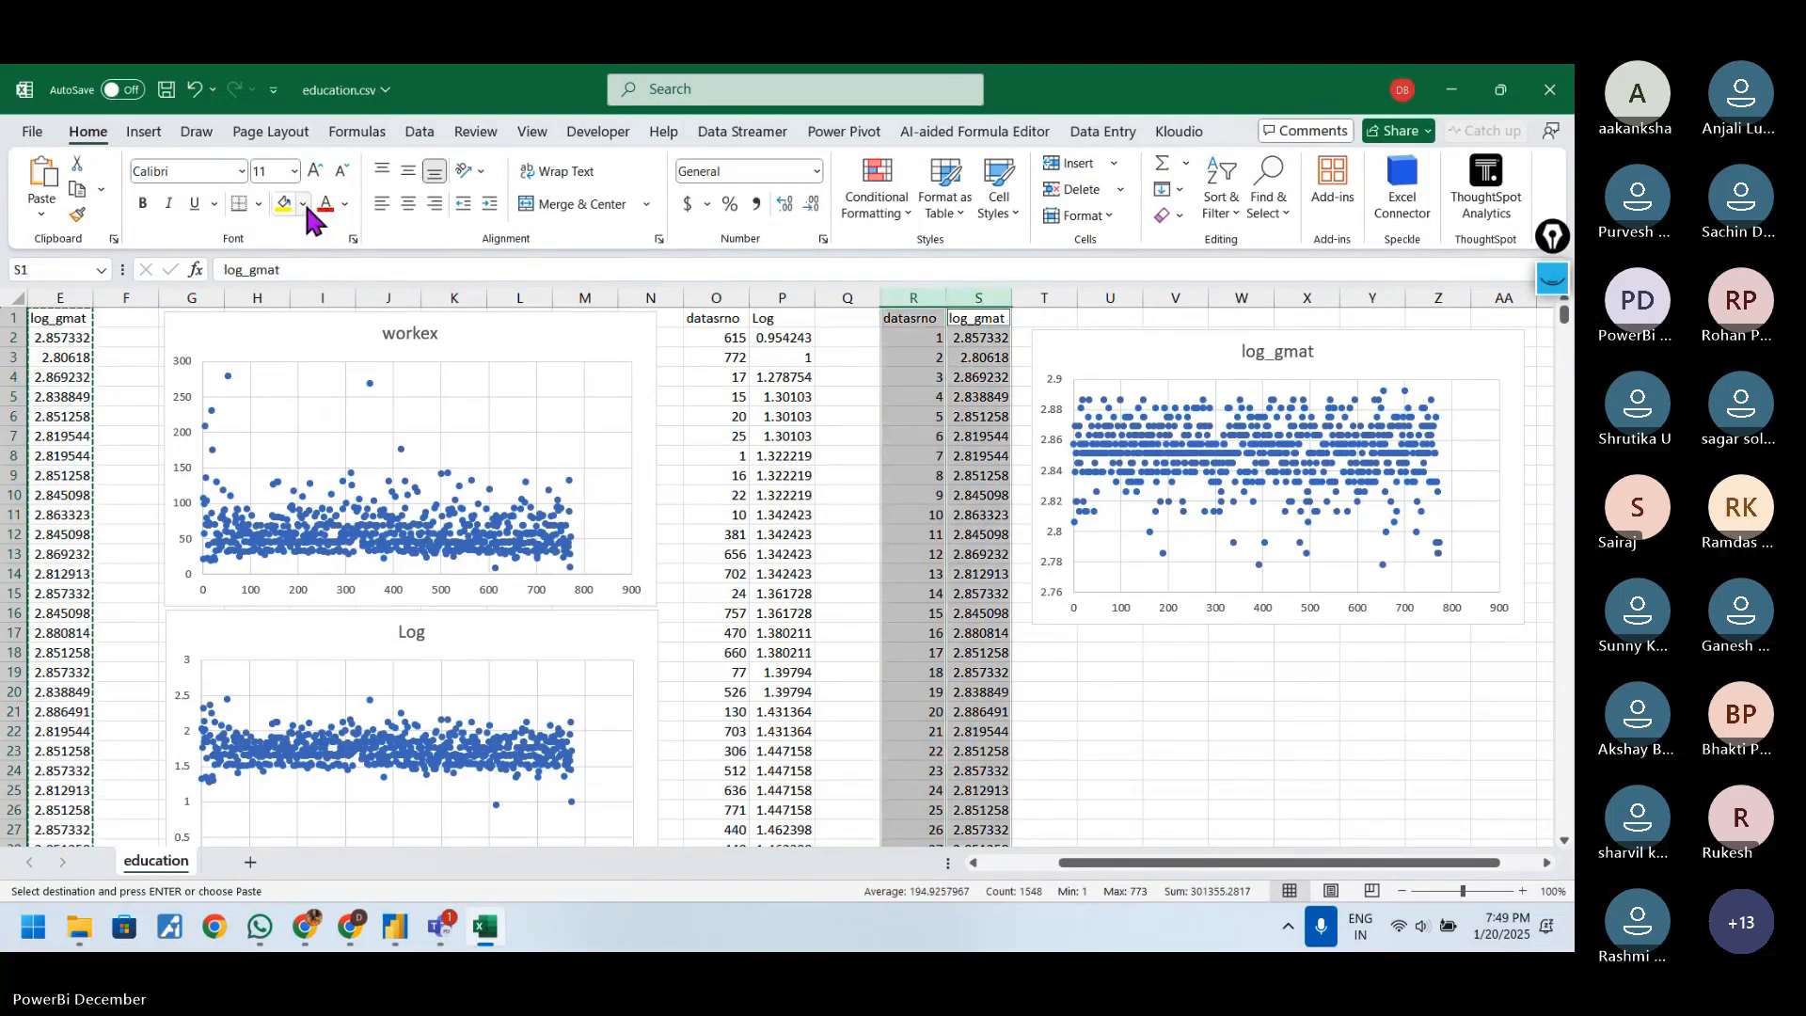
left_click(978, 297)
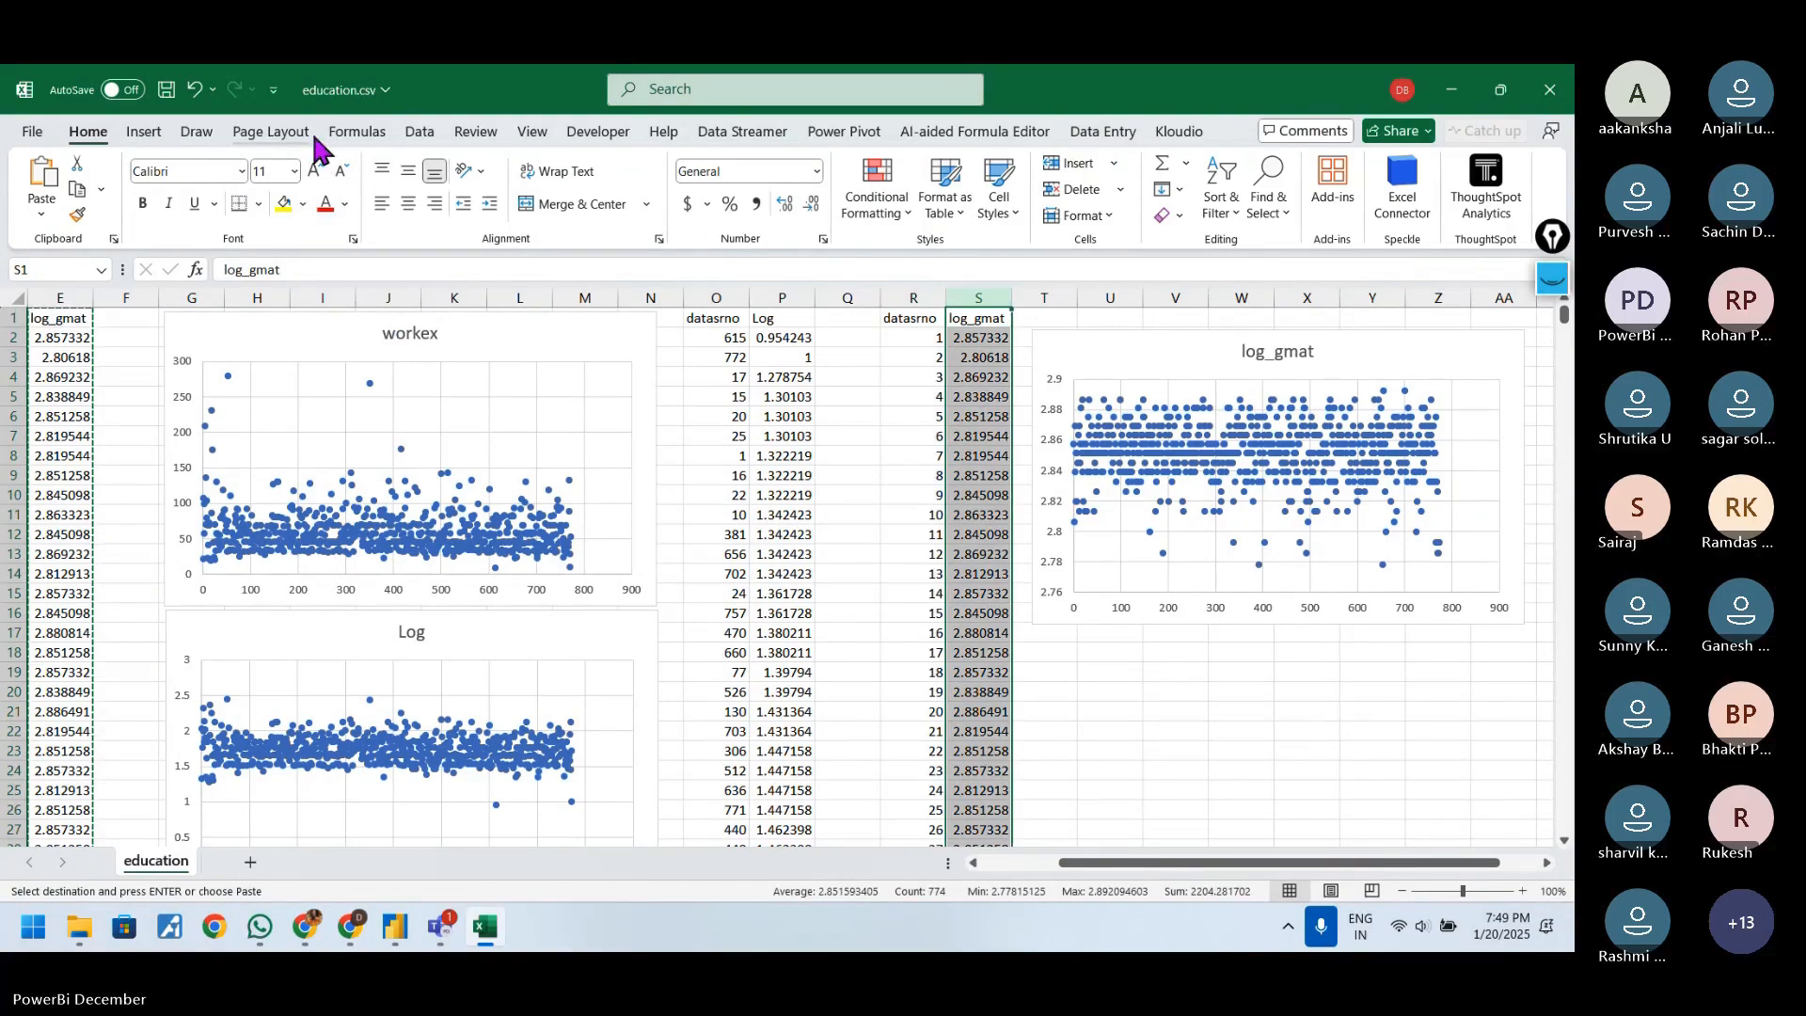
left_click(419, 131)
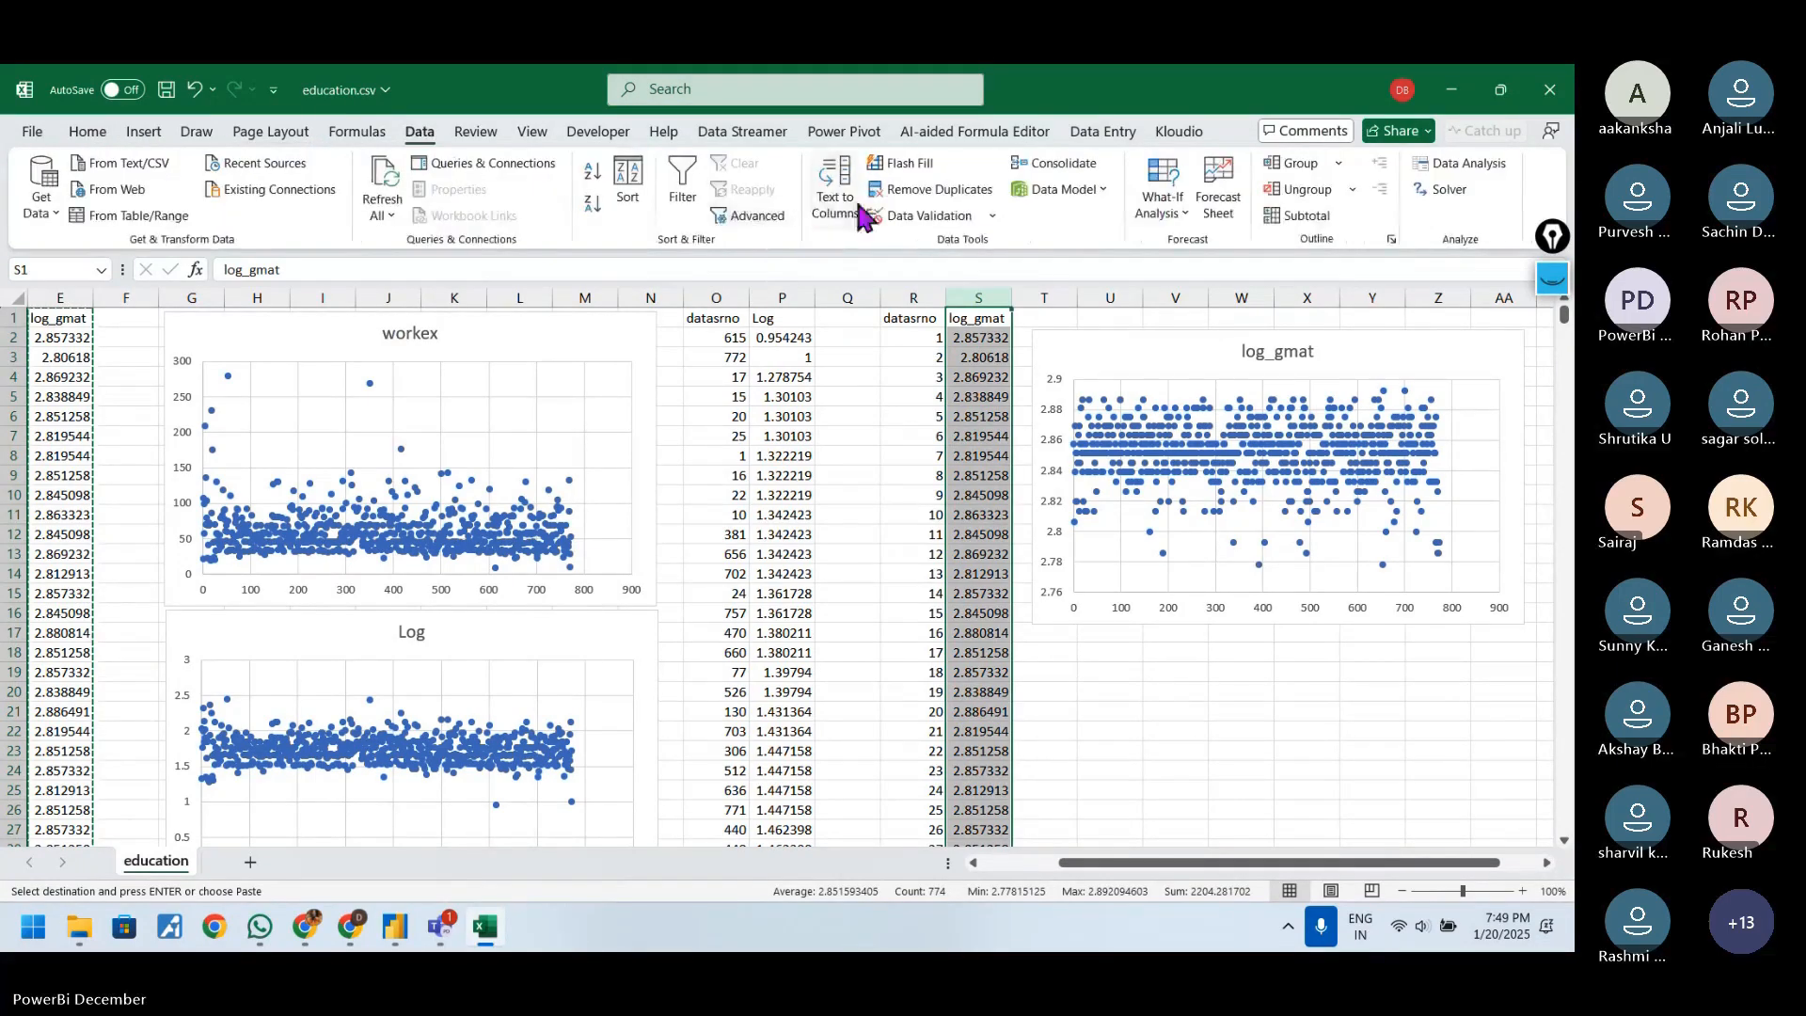
left_click(592, 171)
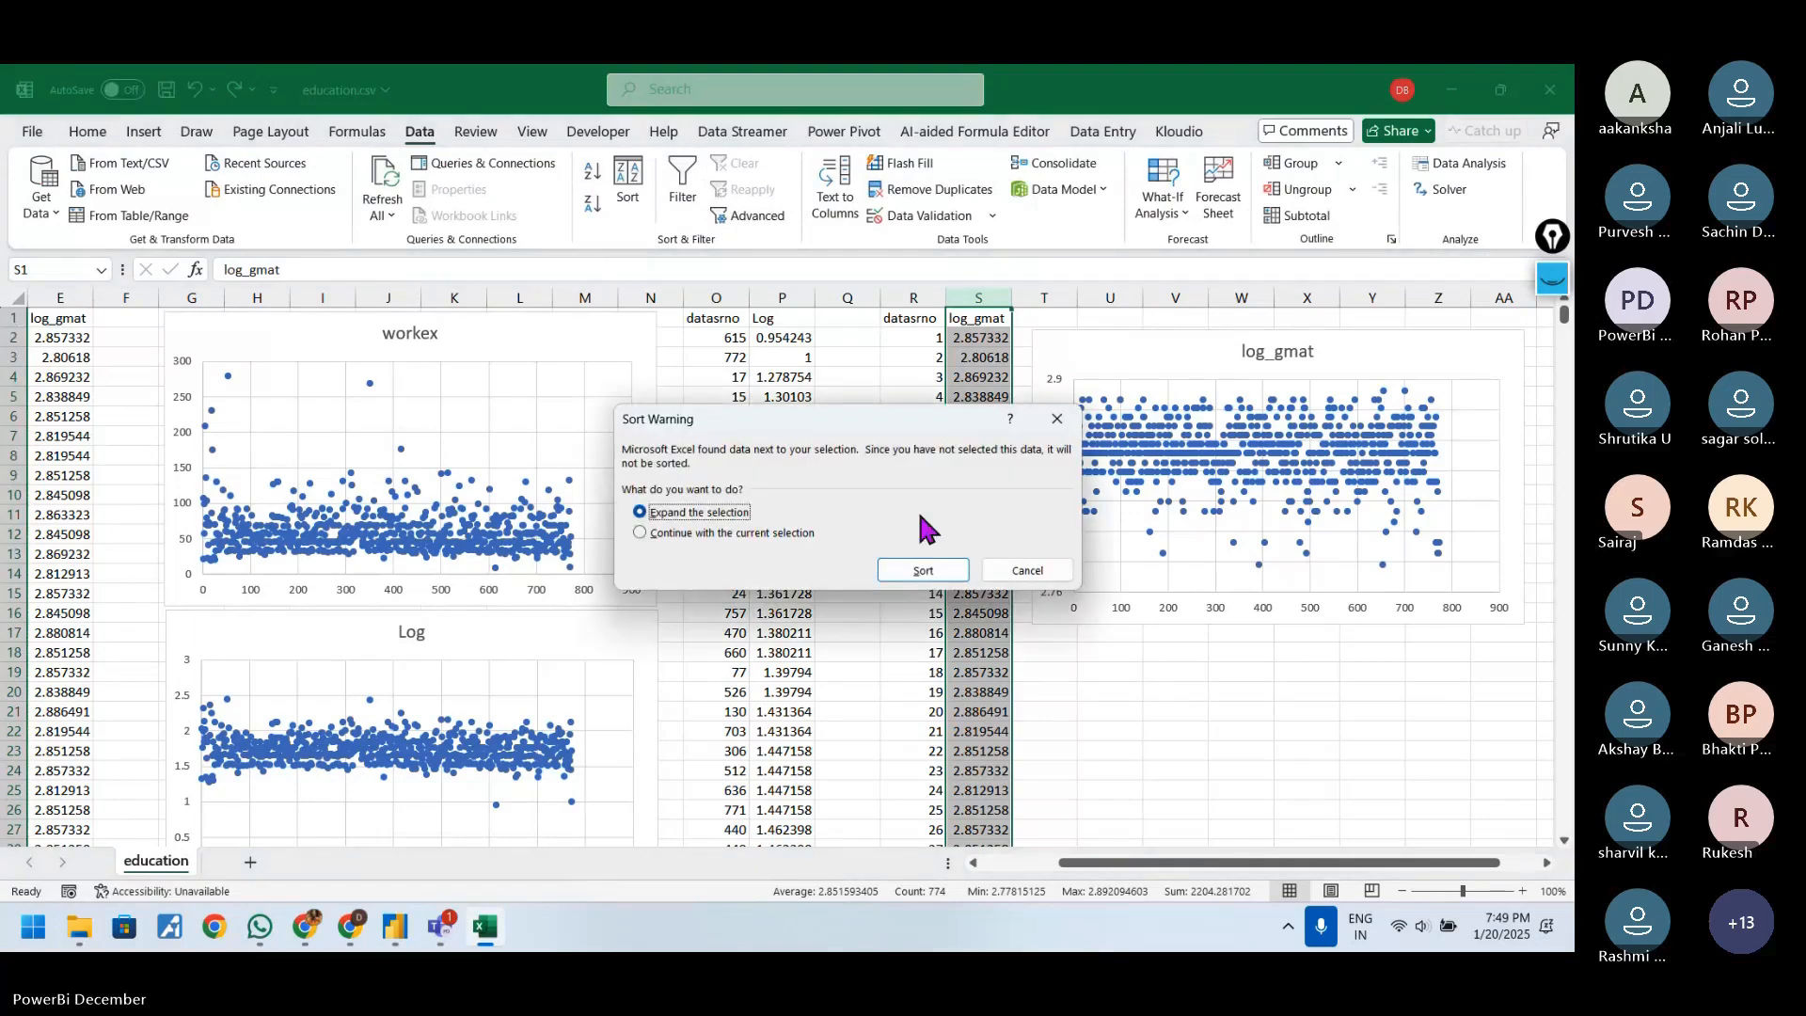
left_click(789, 535)
left_click(700, 513)
left_click(903, 570)
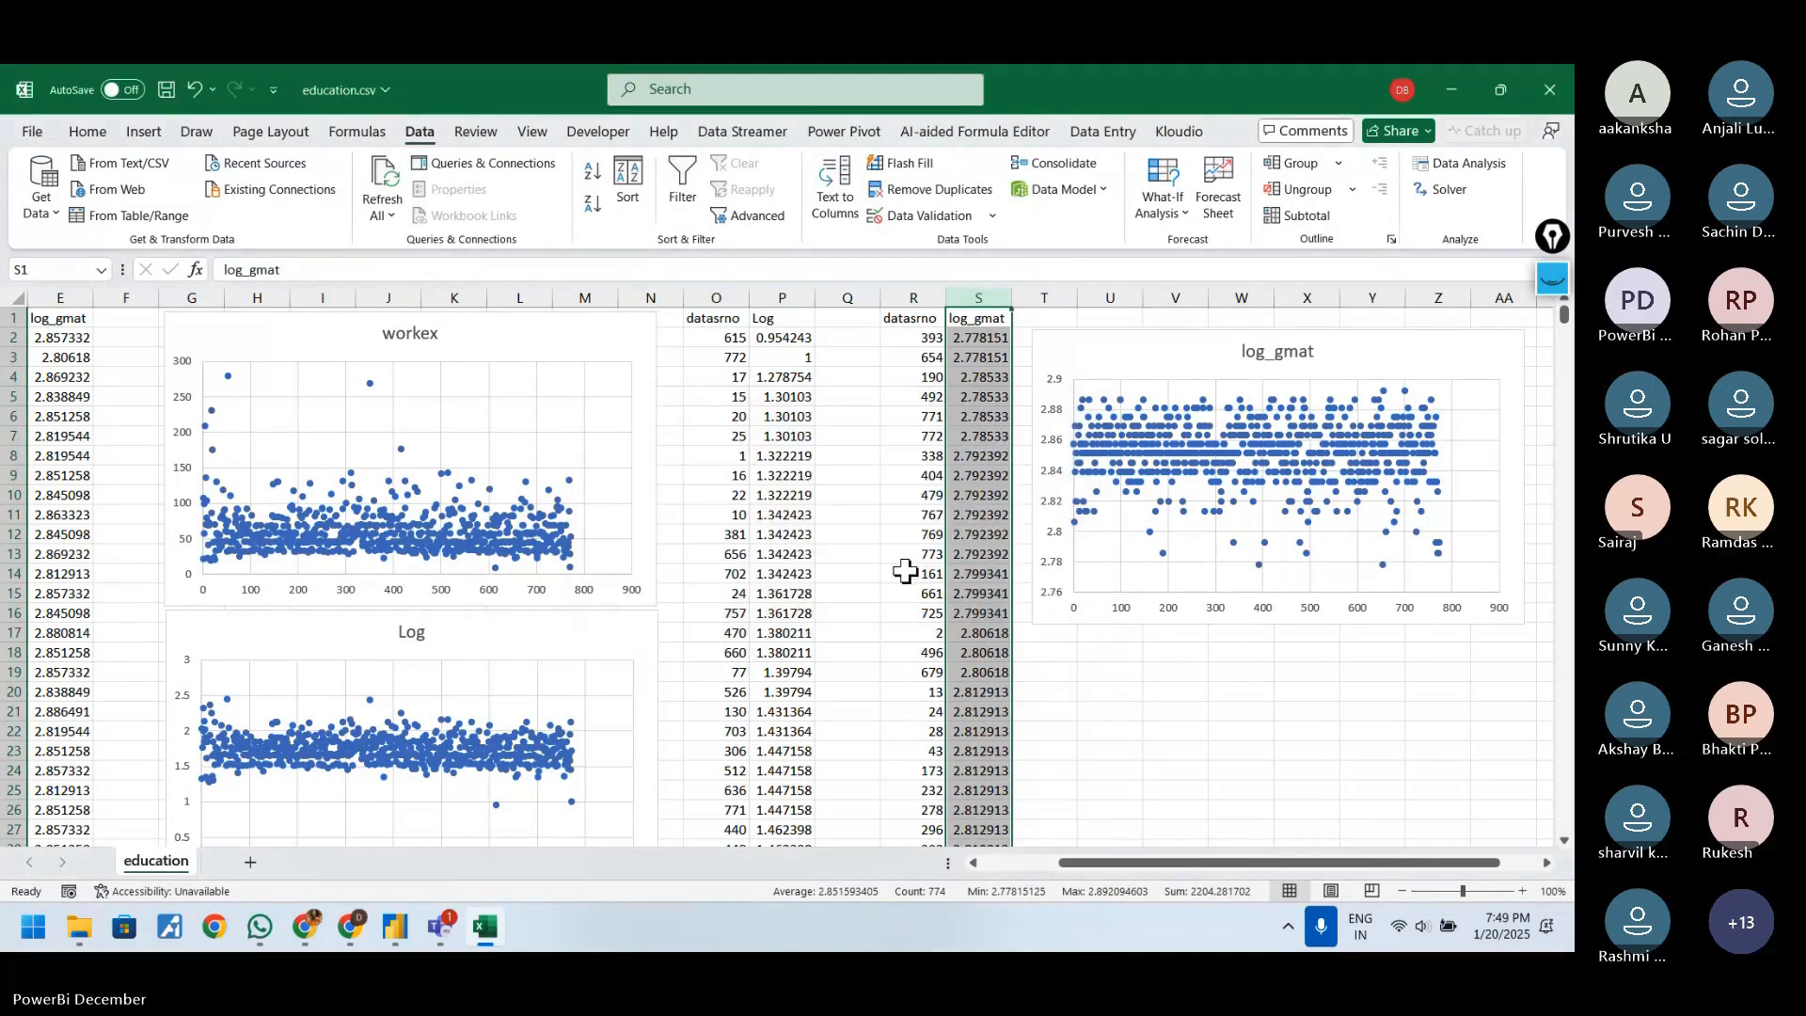
left_click(978, 456)
- Insert a scatter chart of the sorted log_gmat values from columns R and S and place it below the first log_gmat chart
left_click_drag(912, 298, 978, 297)
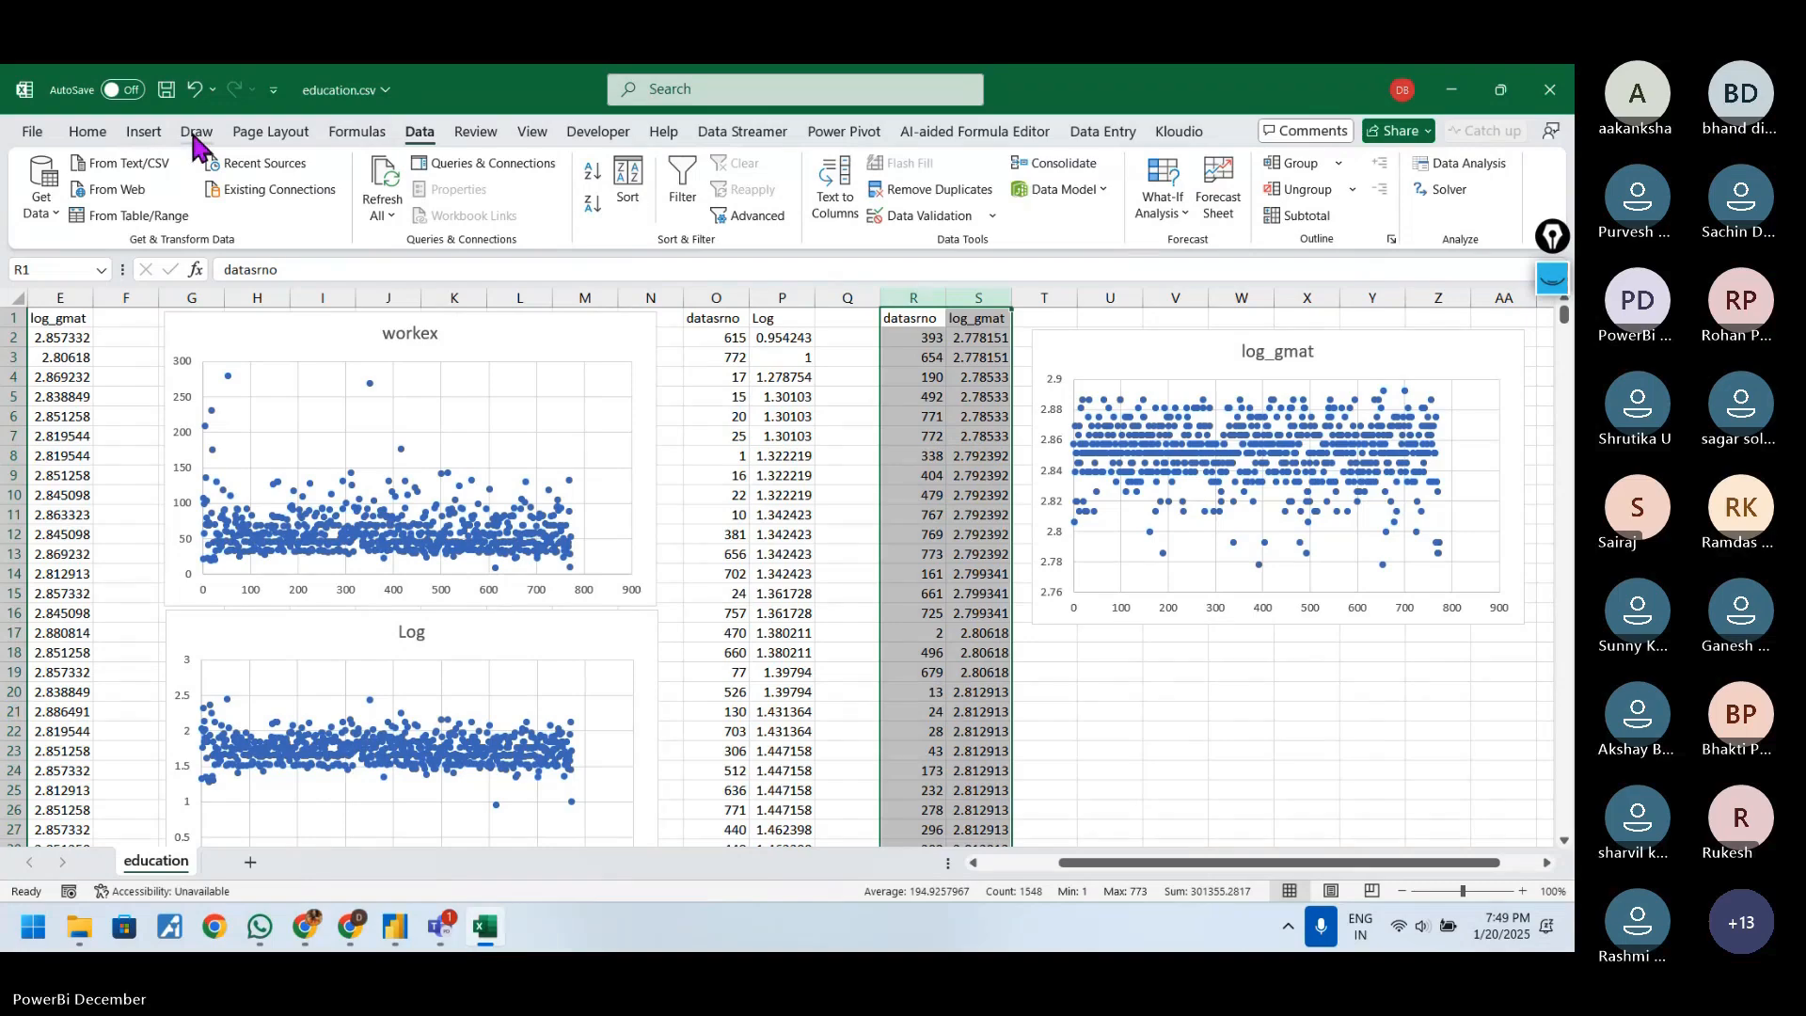
left_click(145, 132)
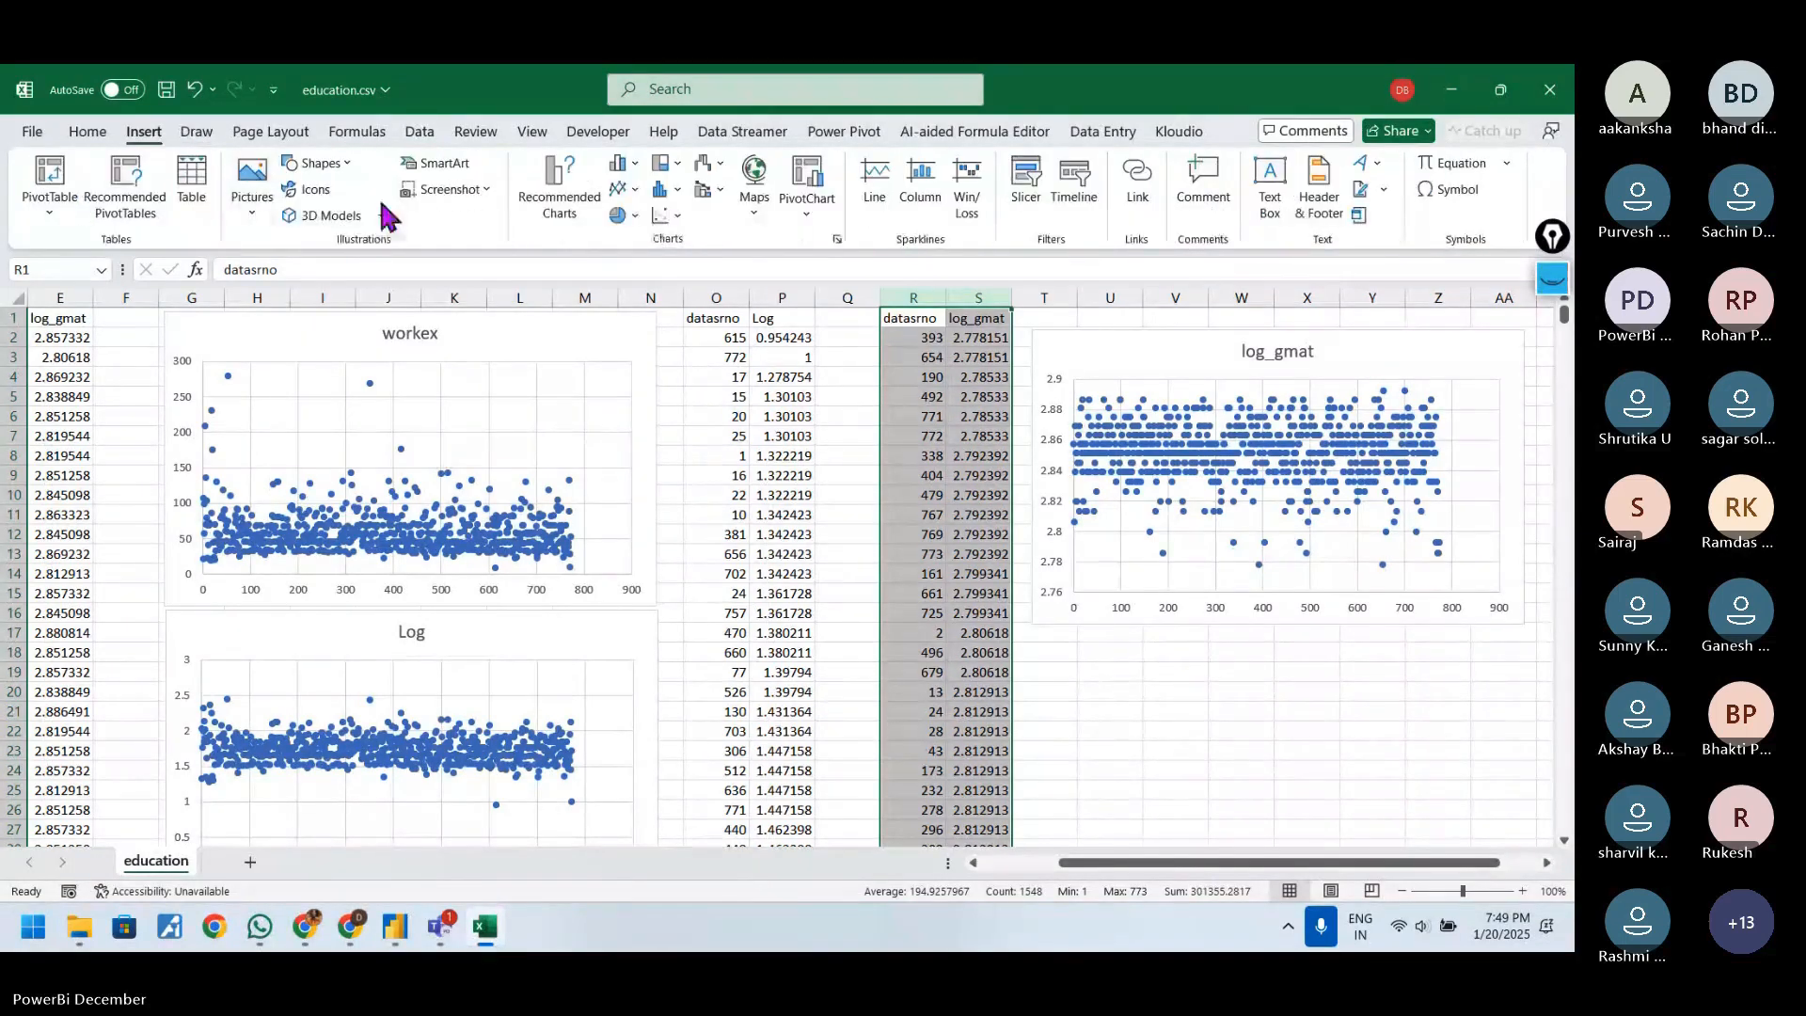
left_click(661, 215)
left_click(679, 272)
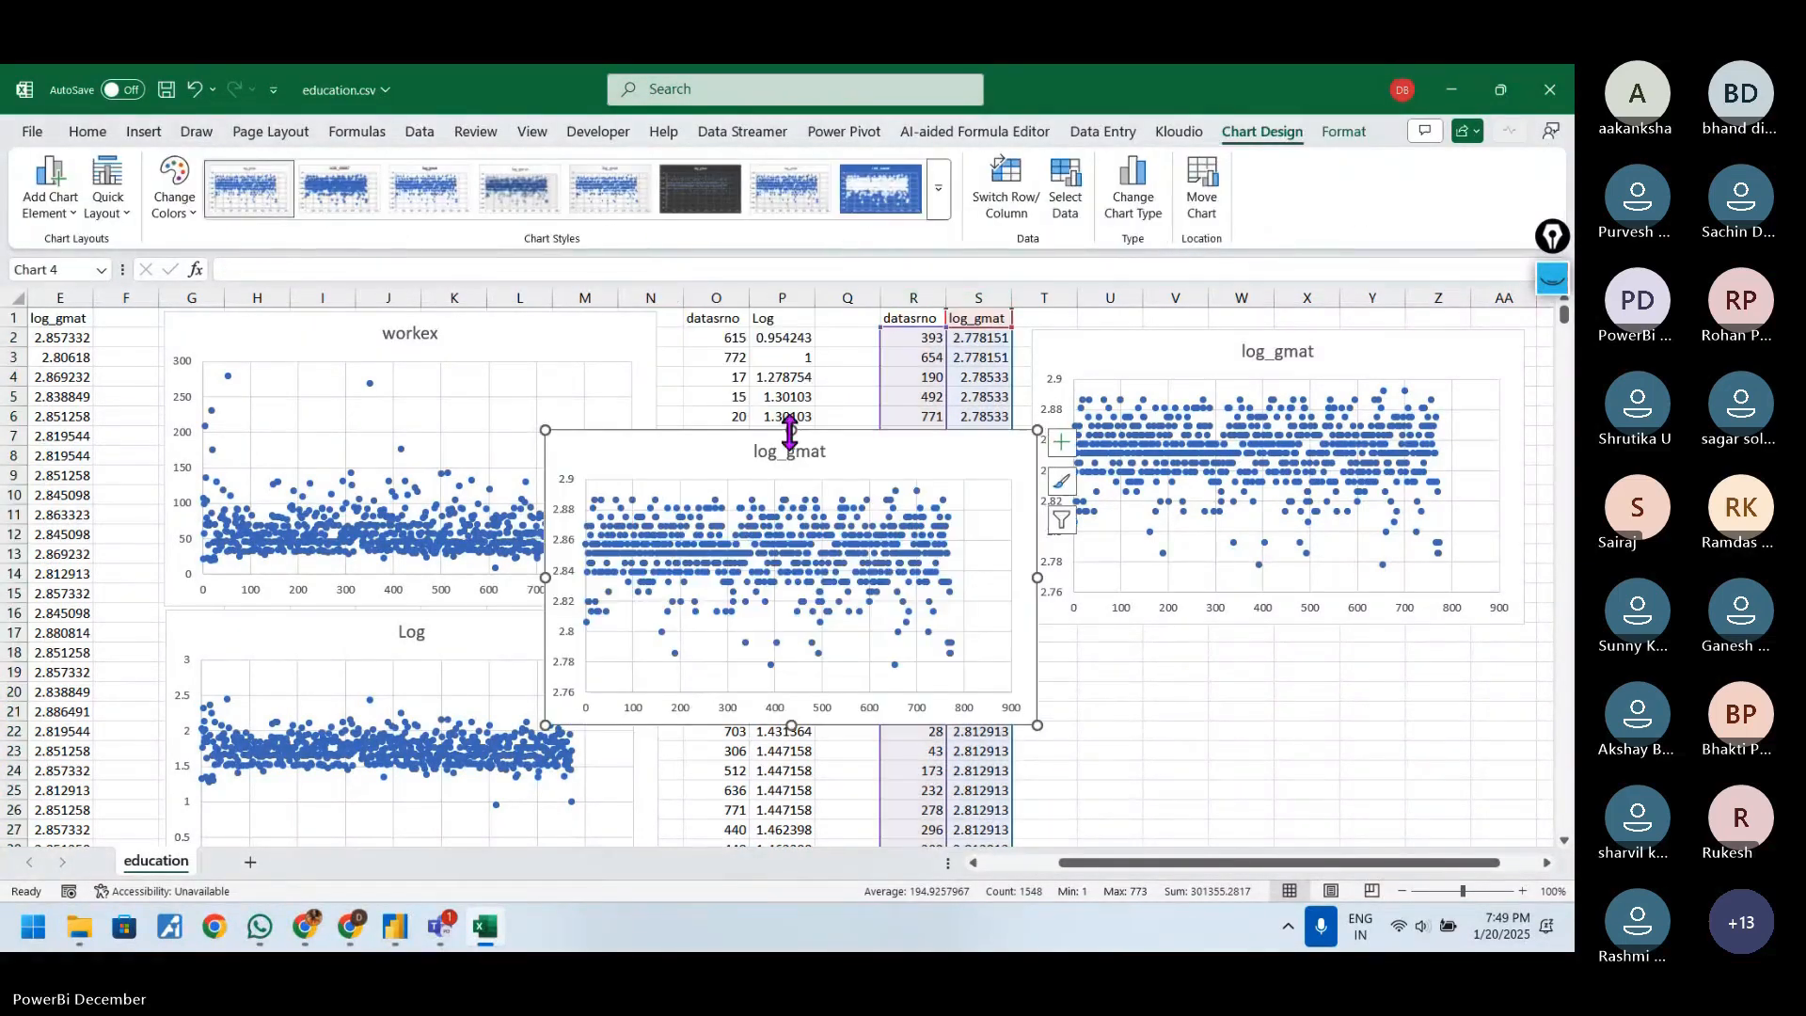
left_click_drag(892, 454, 1386, 647)
left_click(670, 533)
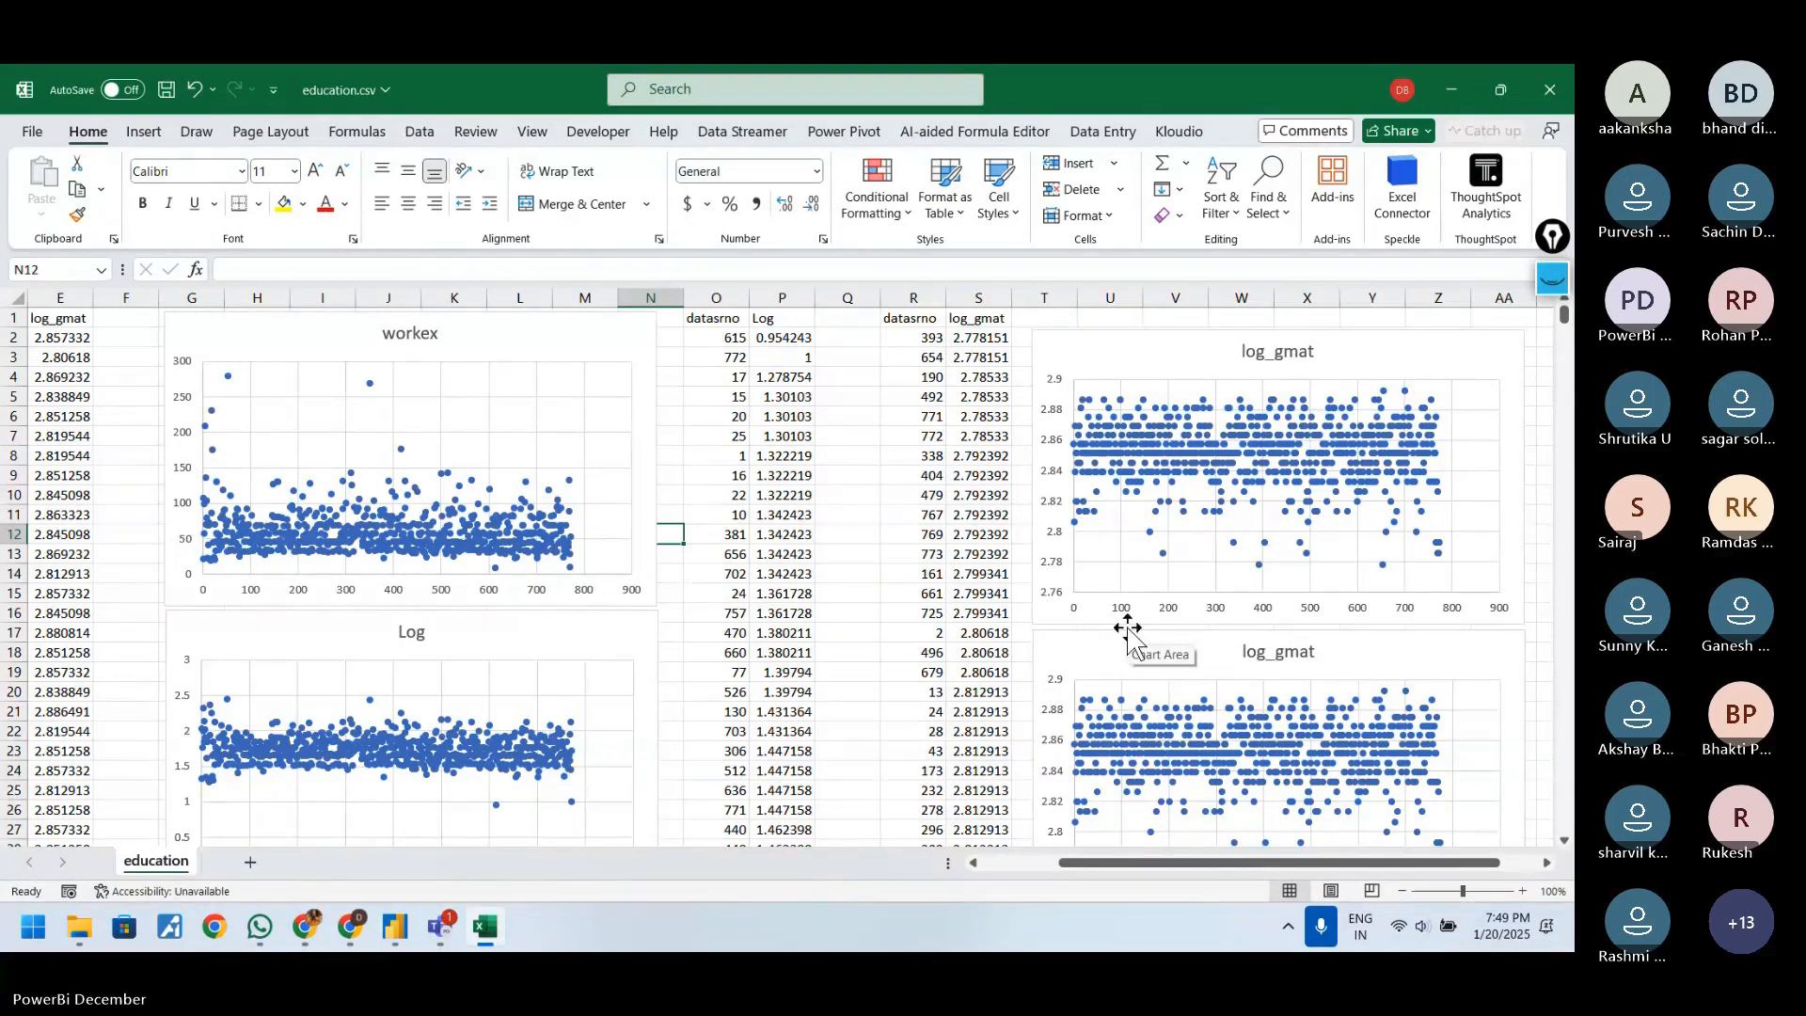
scroll(1127, 628, "down", 2)
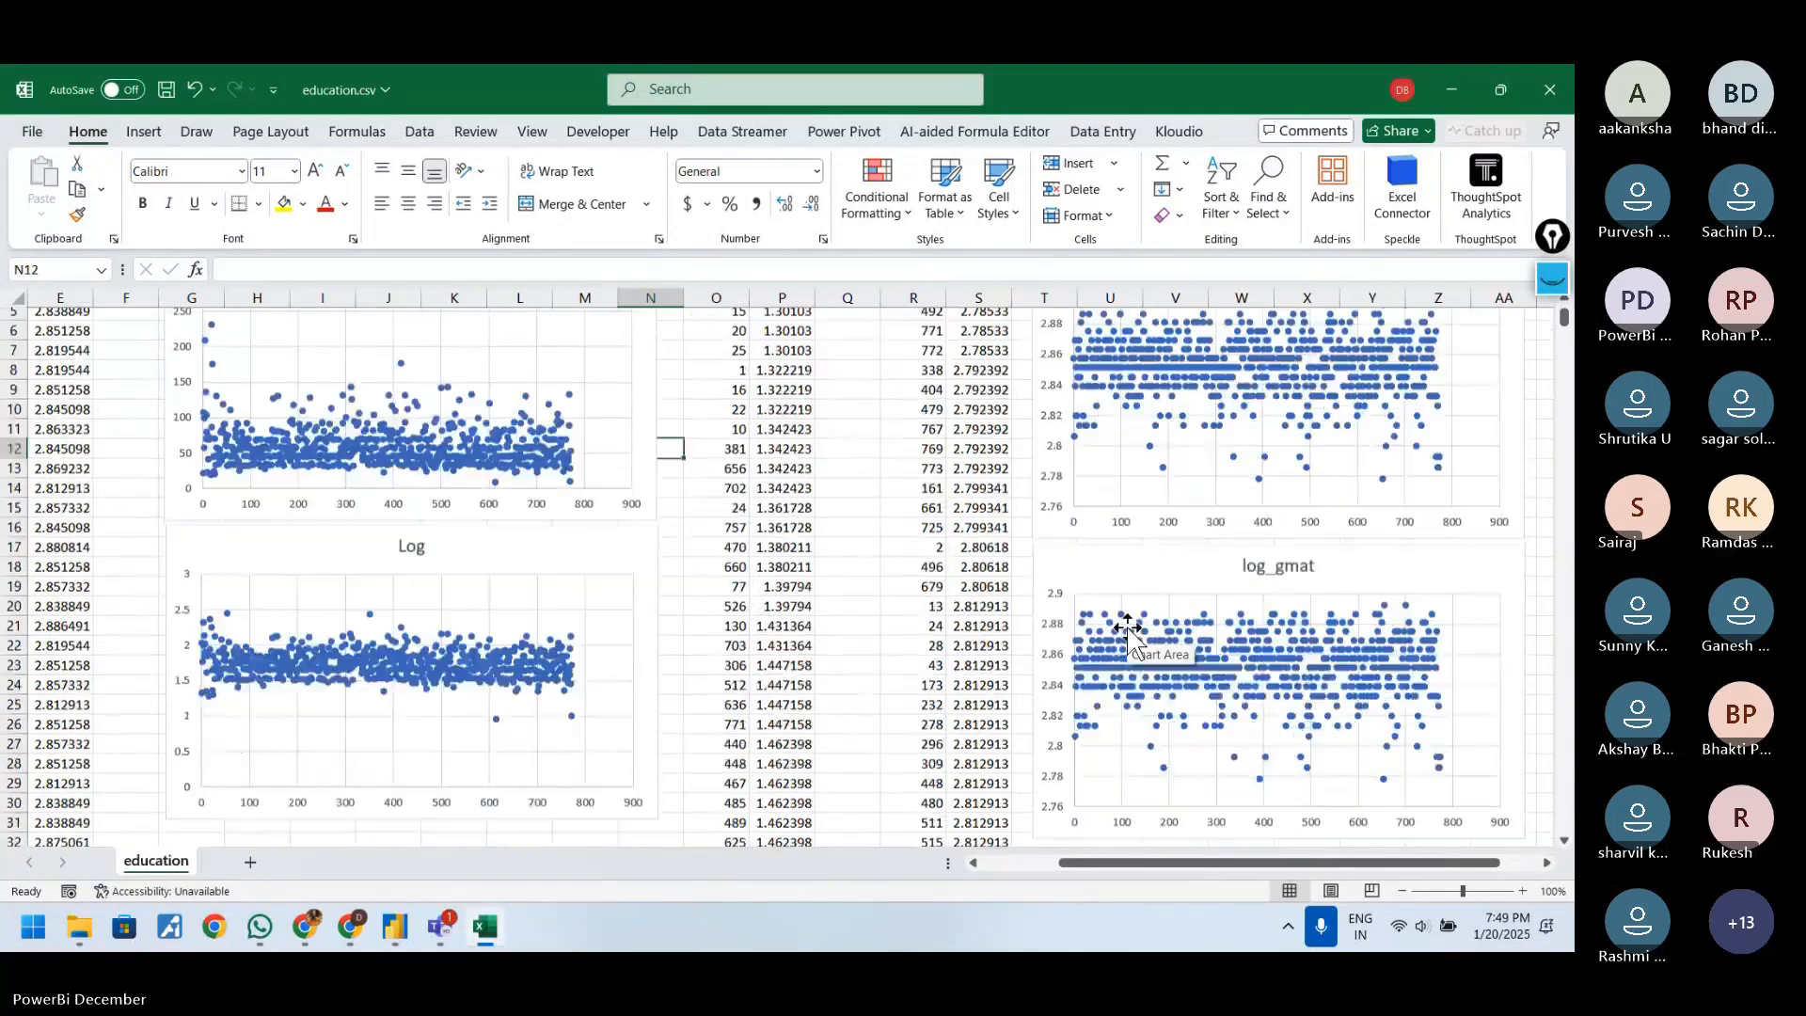
- Sort the copied data in columns R and S ascending by datasrno, expanding the selection to include log_gmat
scroll(1127, 628, "up", 2)
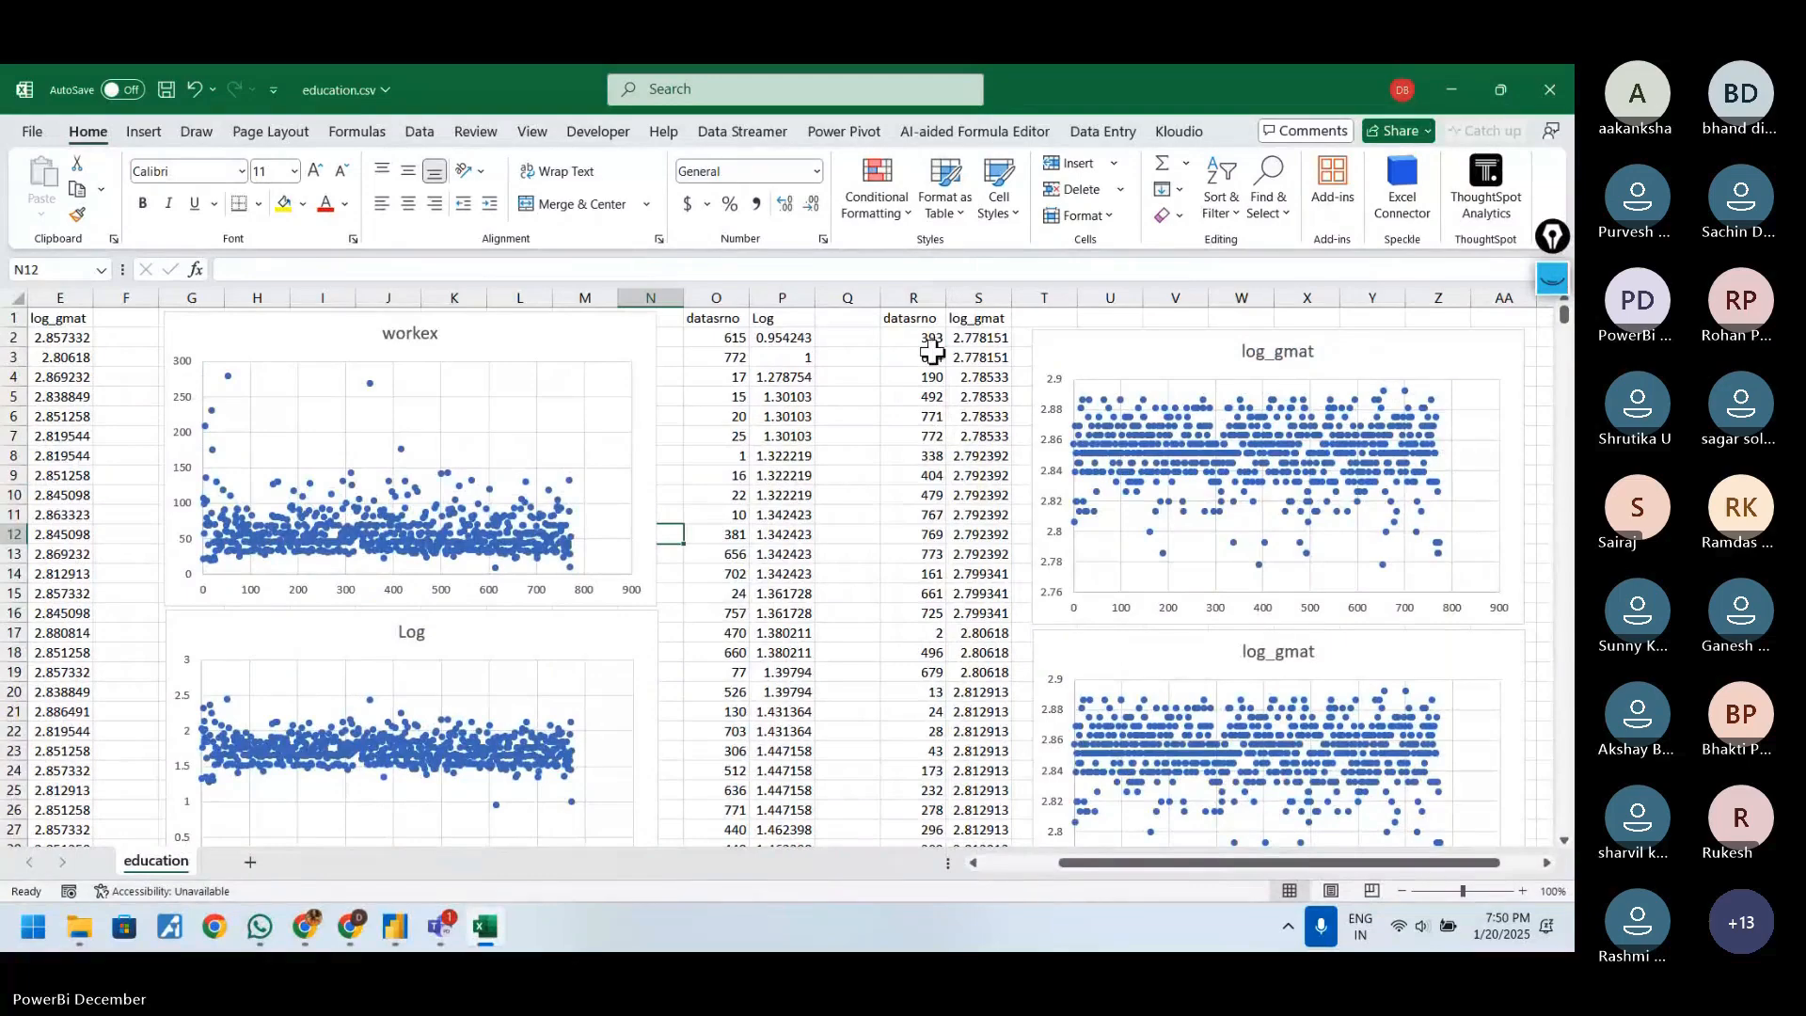
left_click(920, 299)
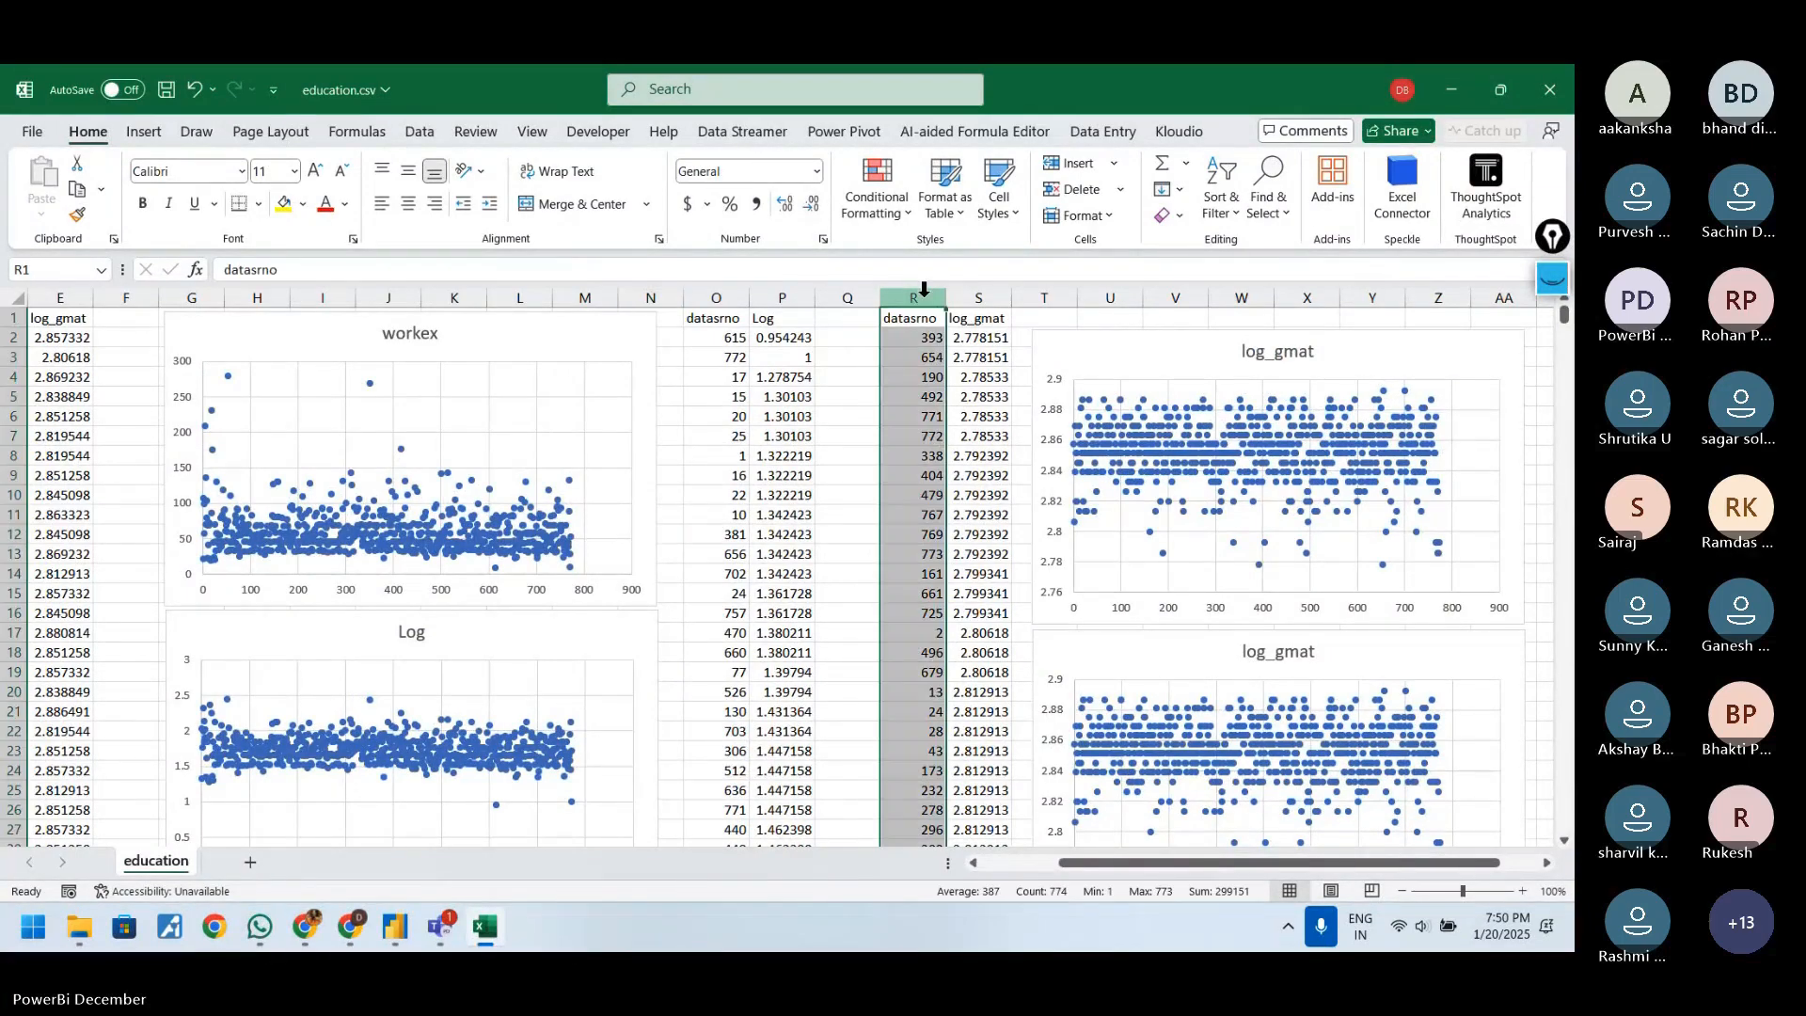
left_click(932, 360)
left_click(935, 298)
left_click(420, 133)
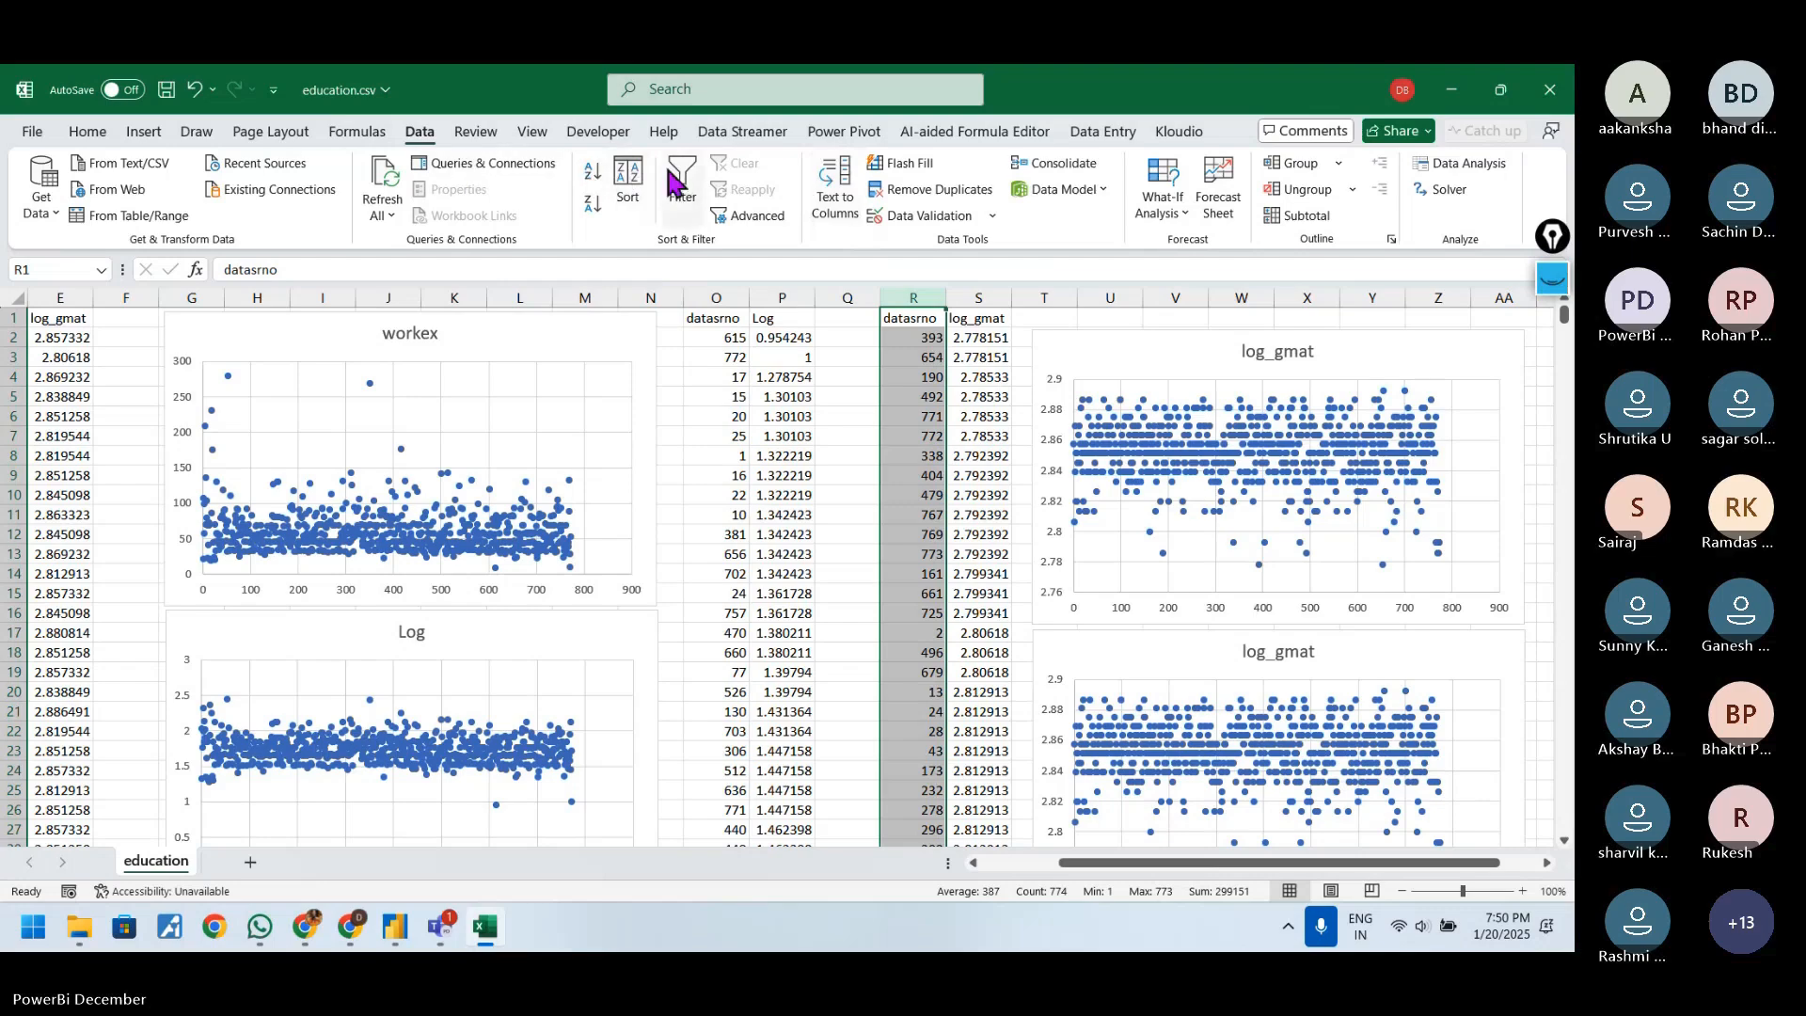
left_click(593, 171)
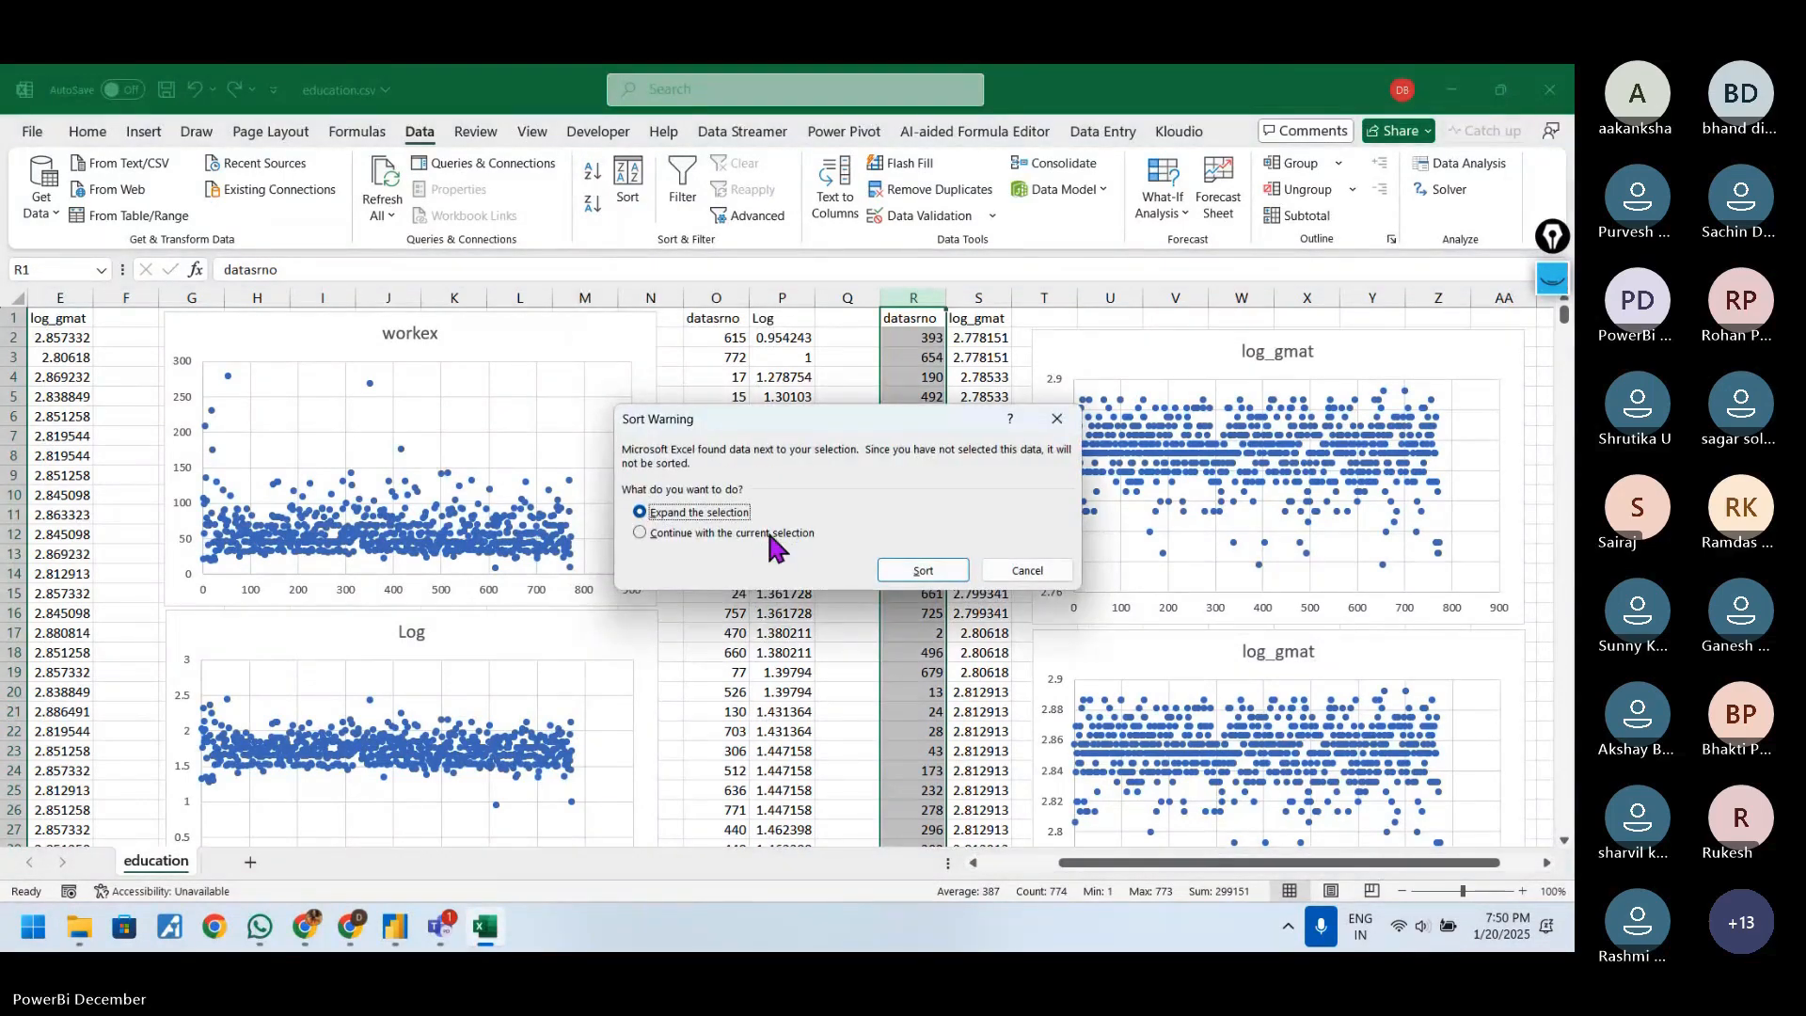
left_click(921, 570)
left_click(974, 455)
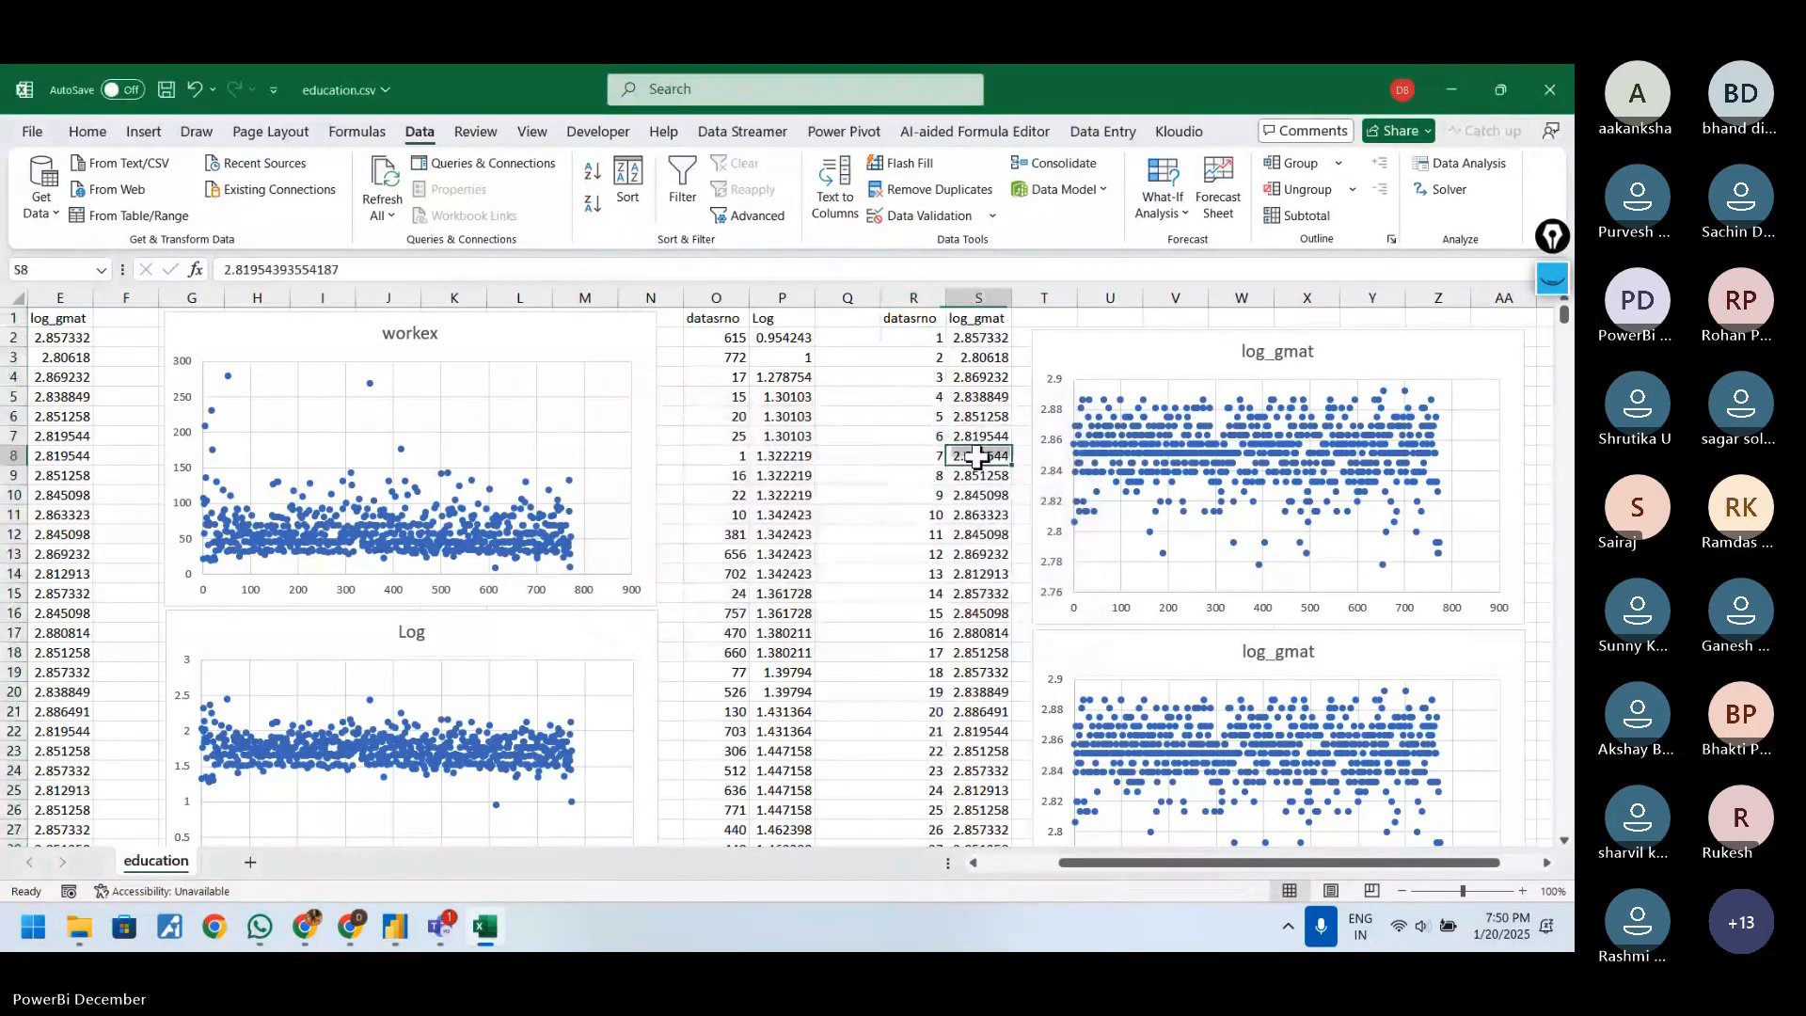
- Try to insert a scatter chart from columns R and S selected as two separate ranges
left_click(913, 293)
left_click(957, 294, "ctrl")
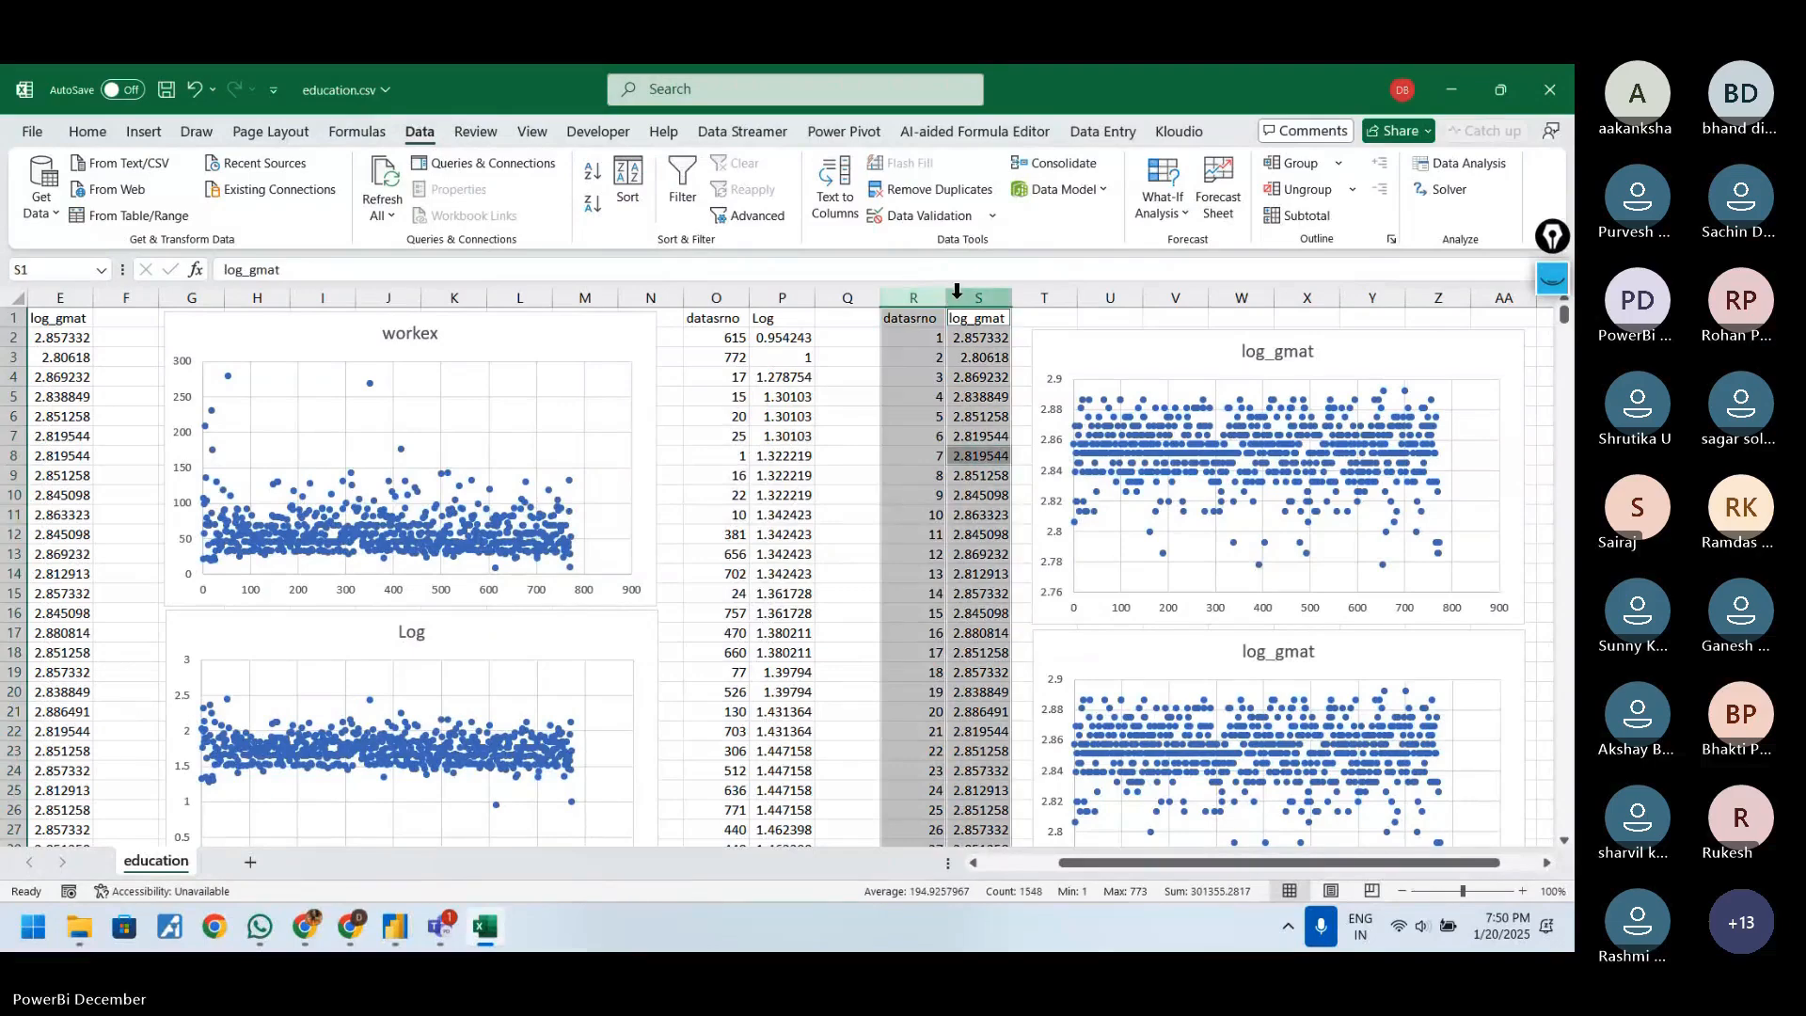
right_click(956, 292)
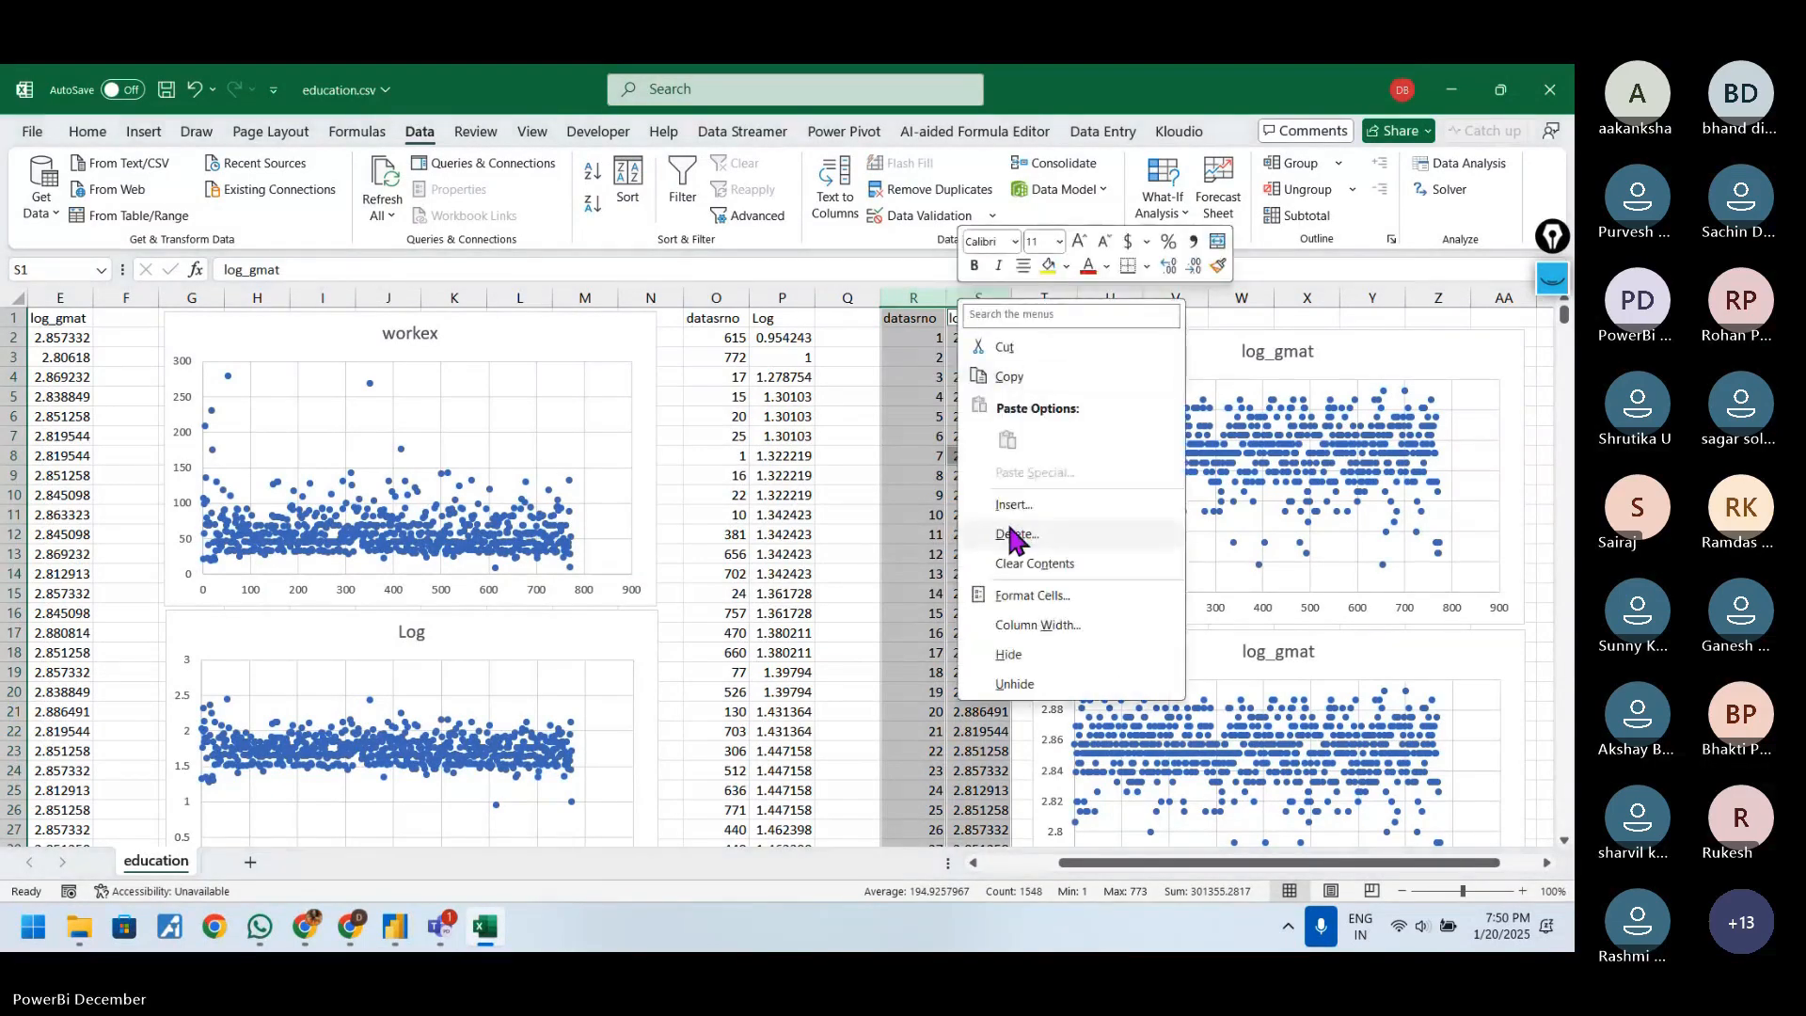
left_click(109, 139)
left_click(143, 131)
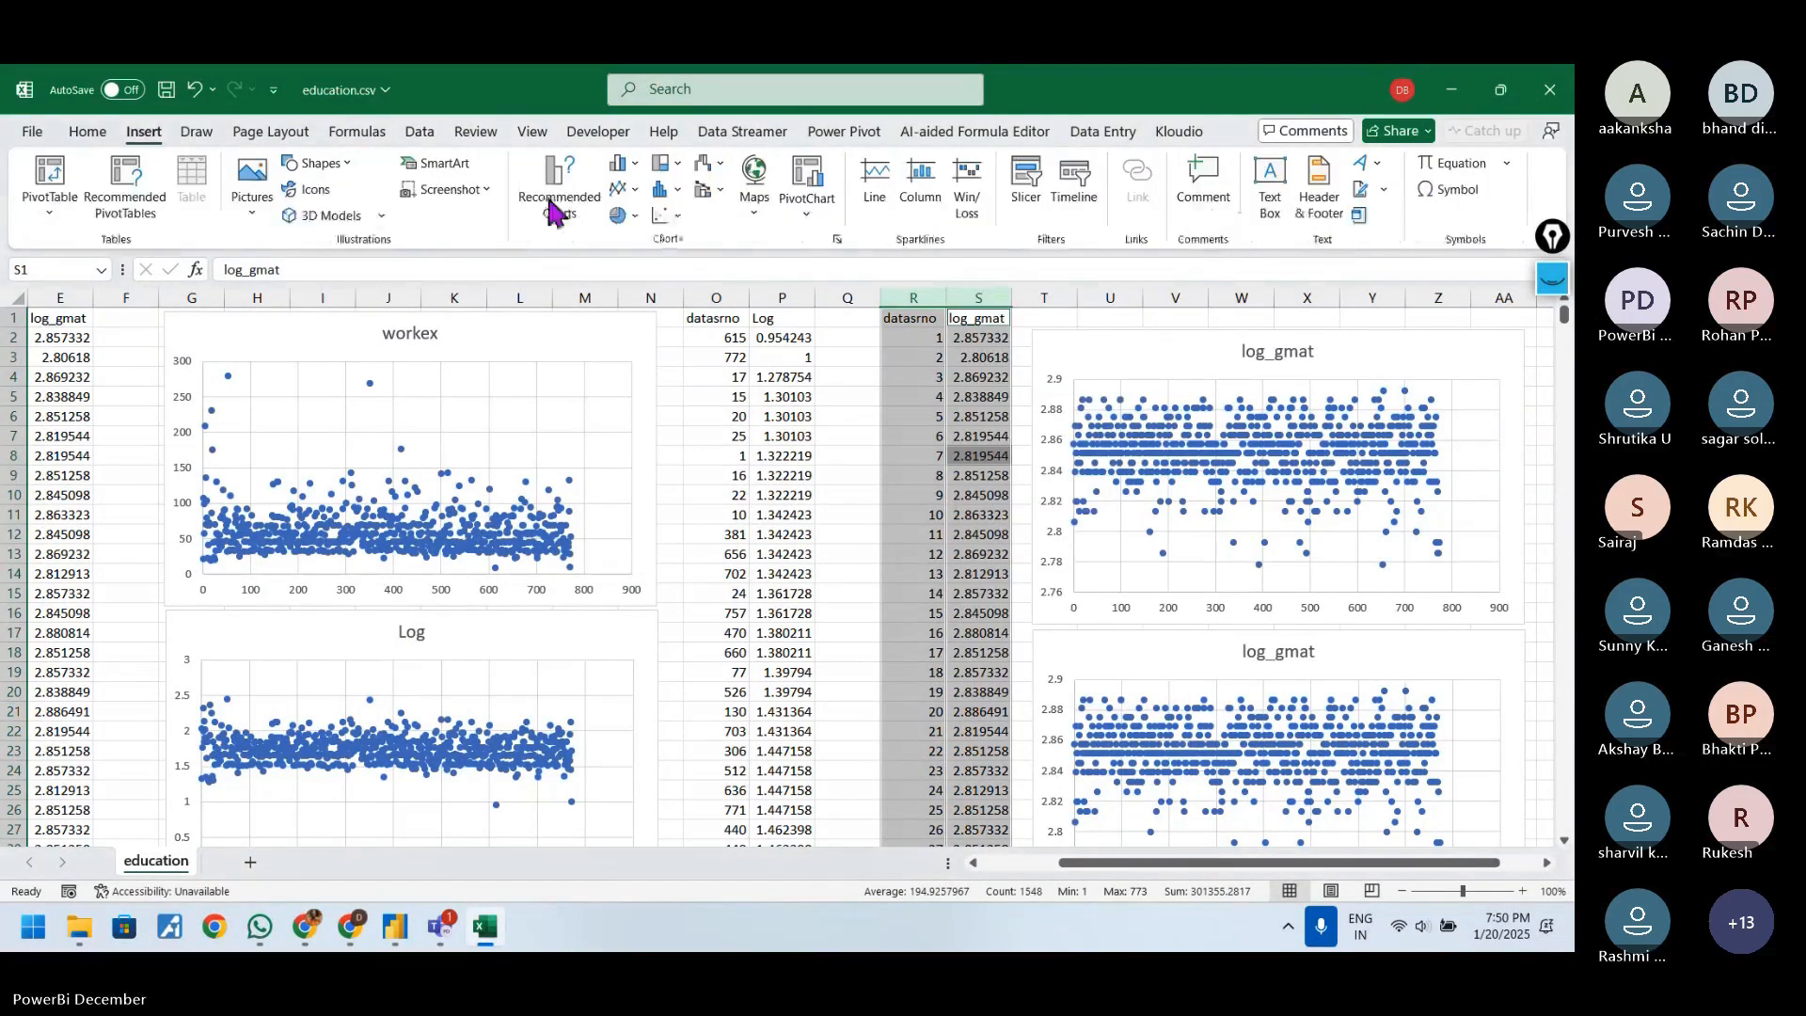
left_click(668, 215)
left_click(685, 292)
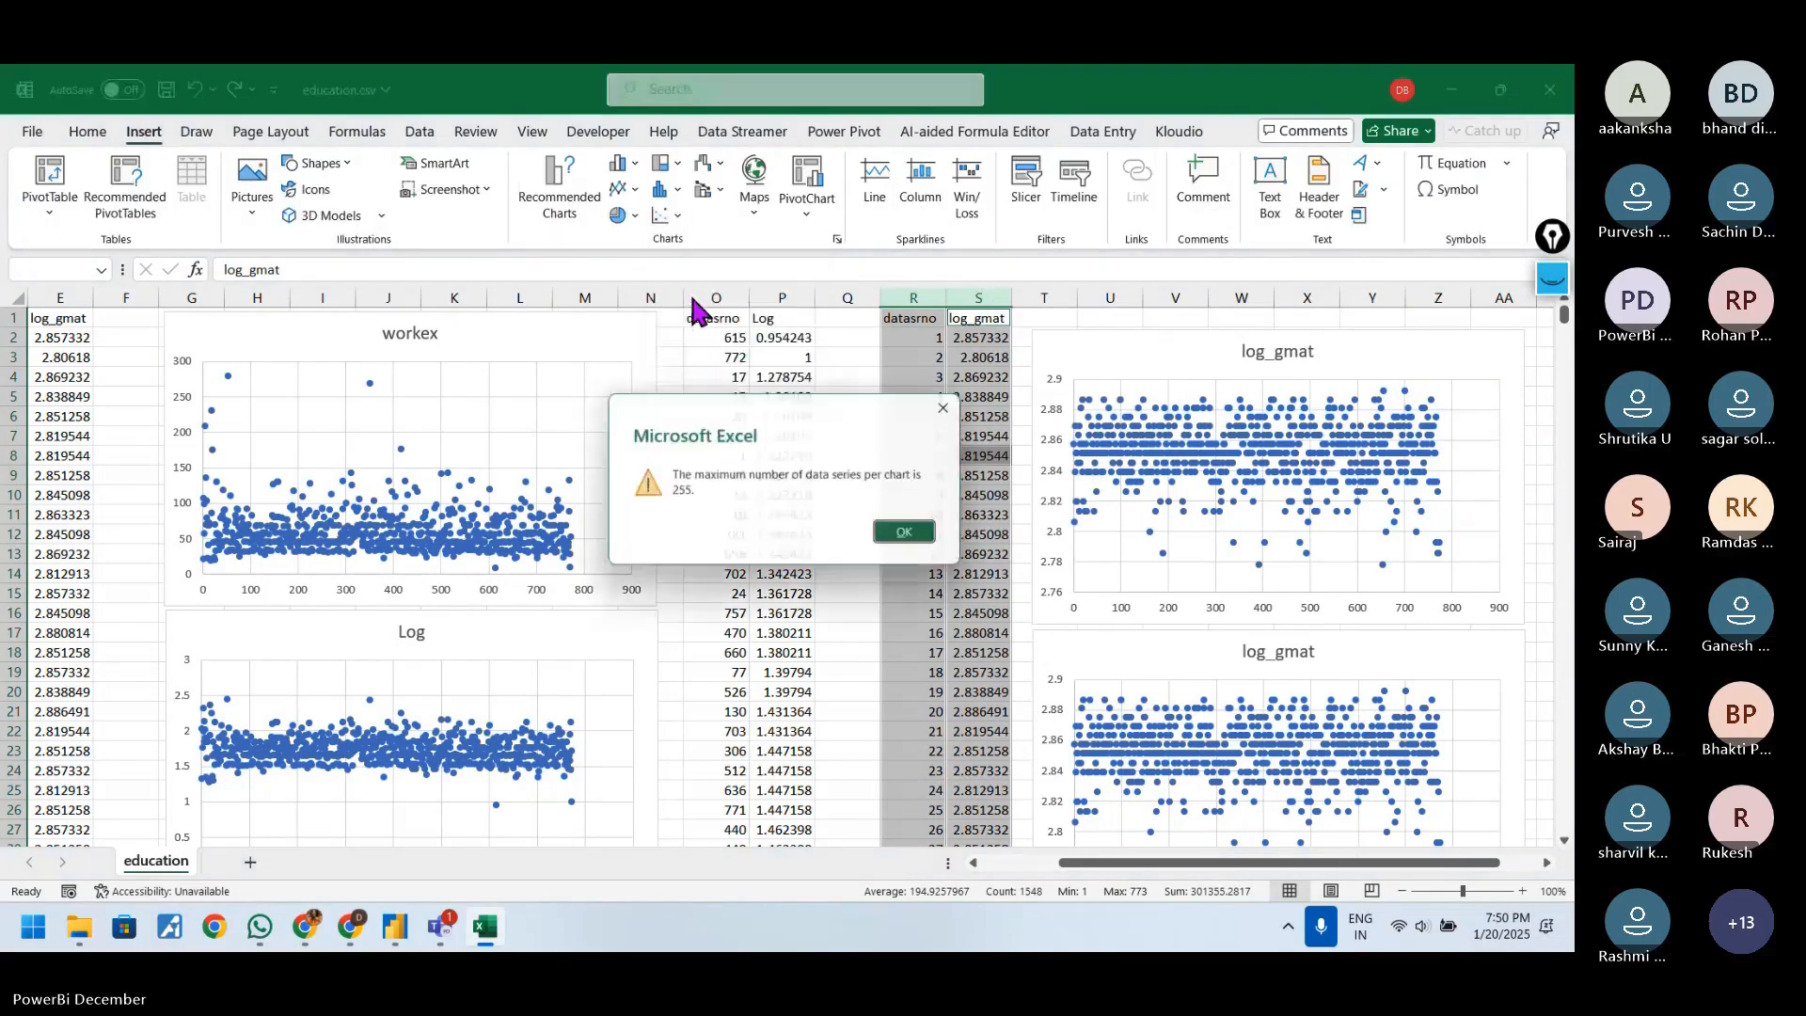
left_click(955, 405)
left_click(948, 403)
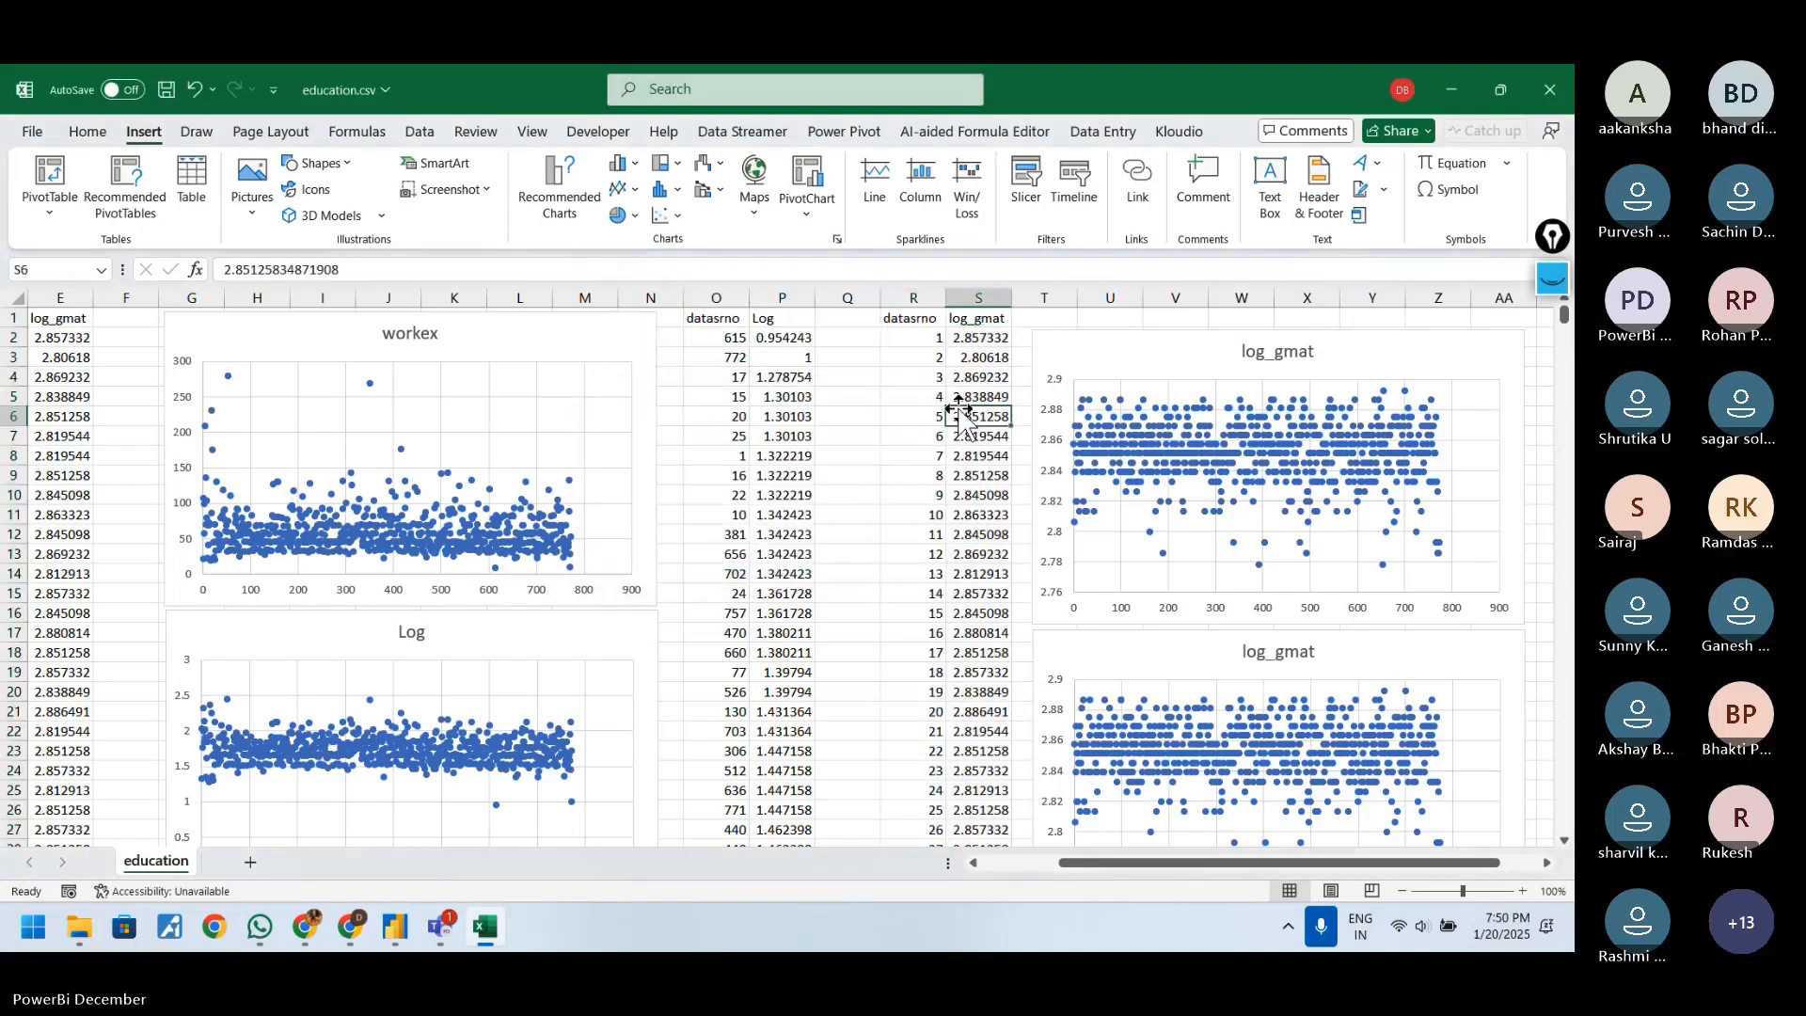
- Insert a scatter chart of log_gmat against datasrno from adjacent columns R and S, compare it with the existing charts, and delete it
left_click_drag(917, 299, 979, 294)
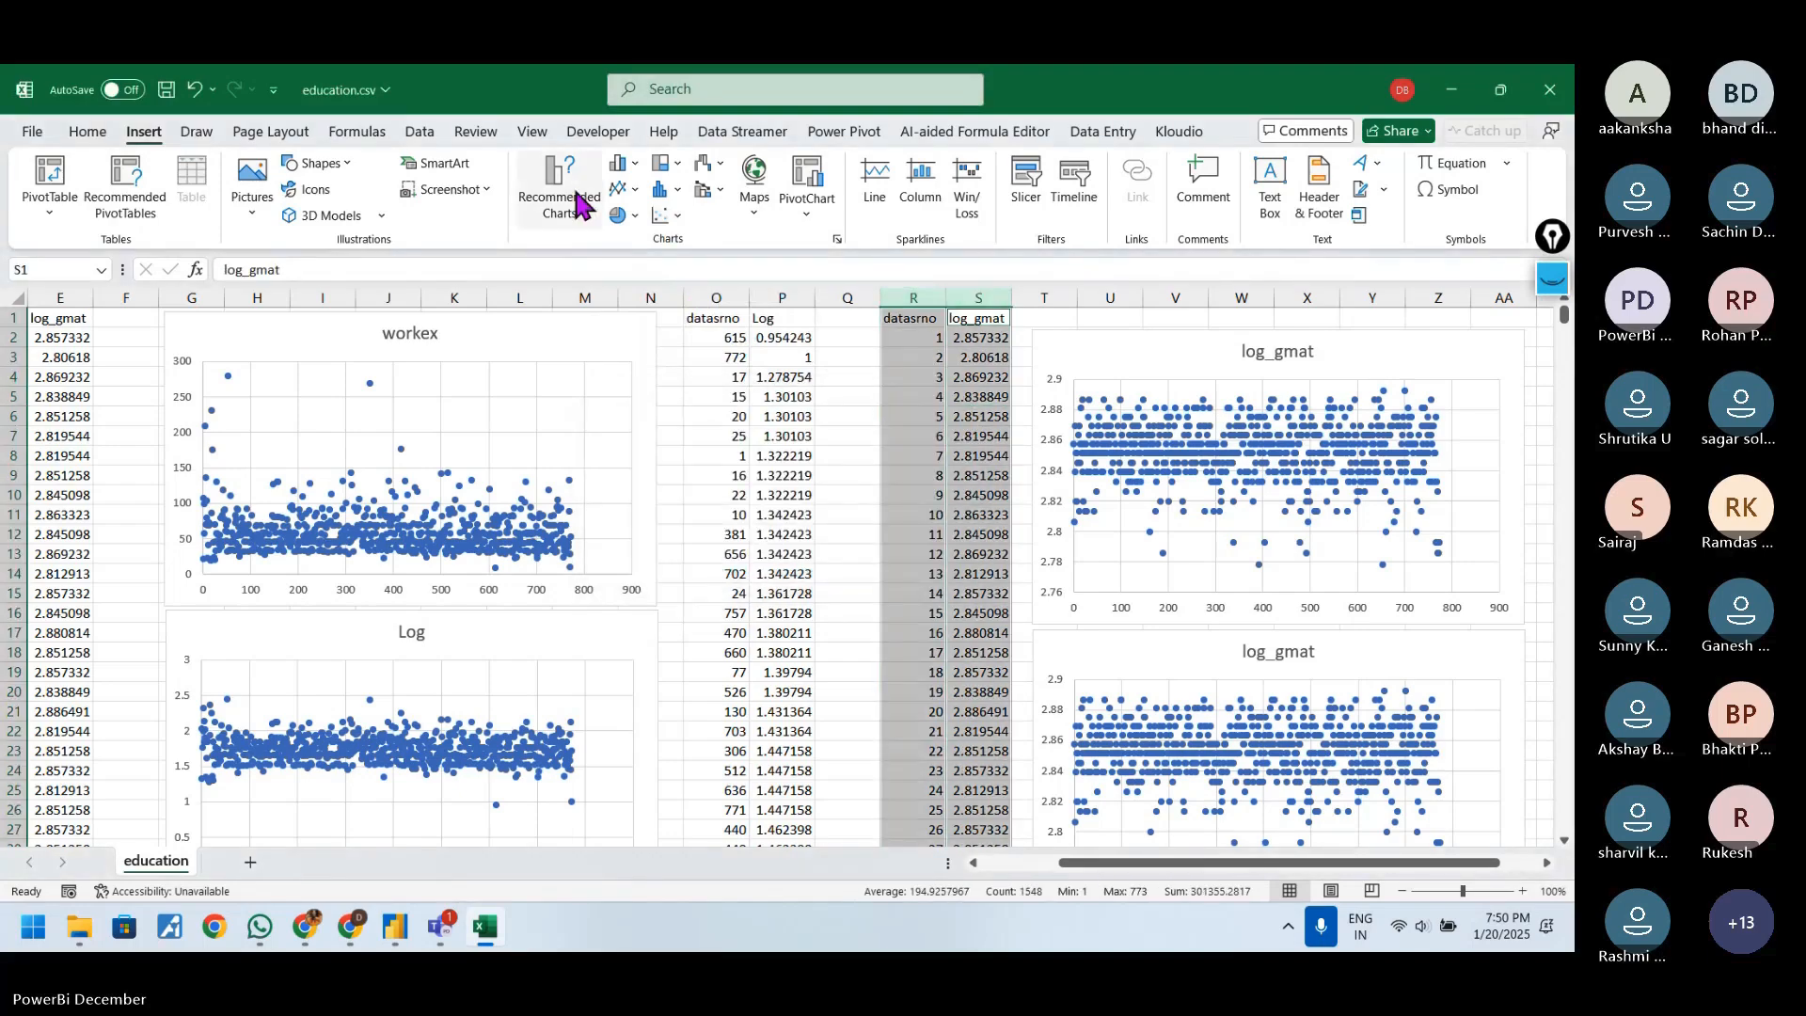
left_click(670, 216)
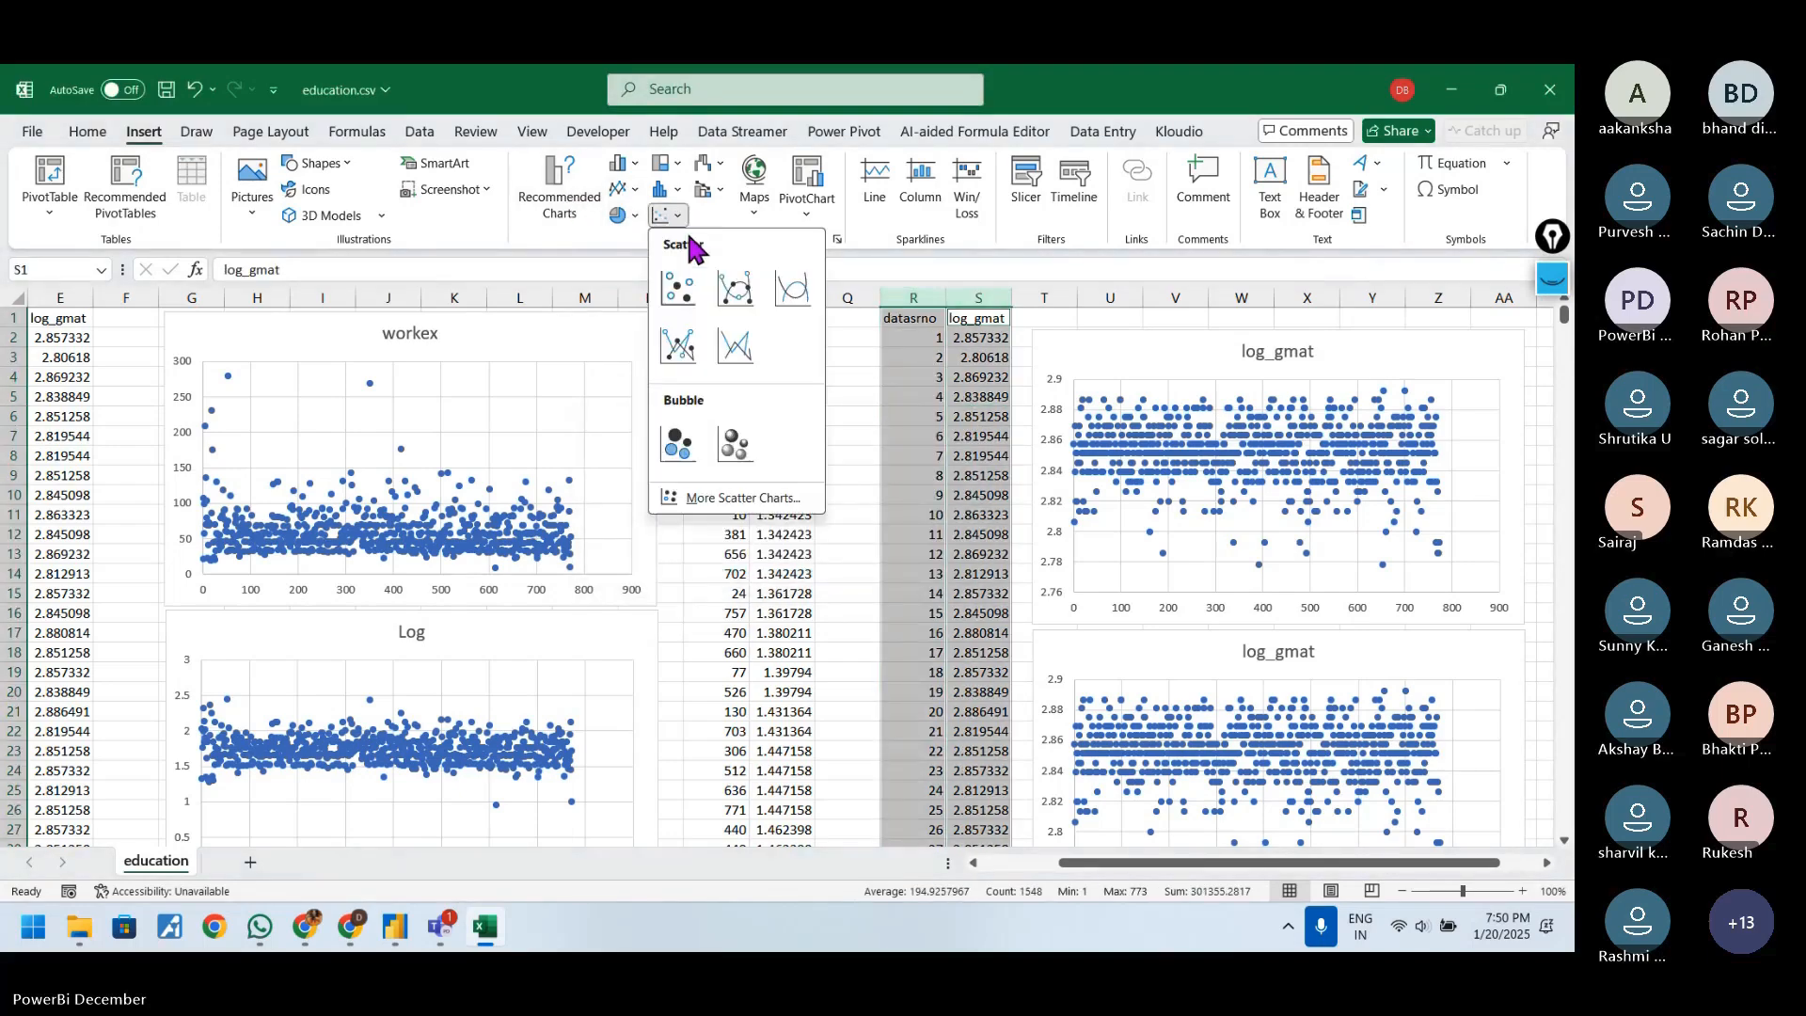
left_click(683, 287)
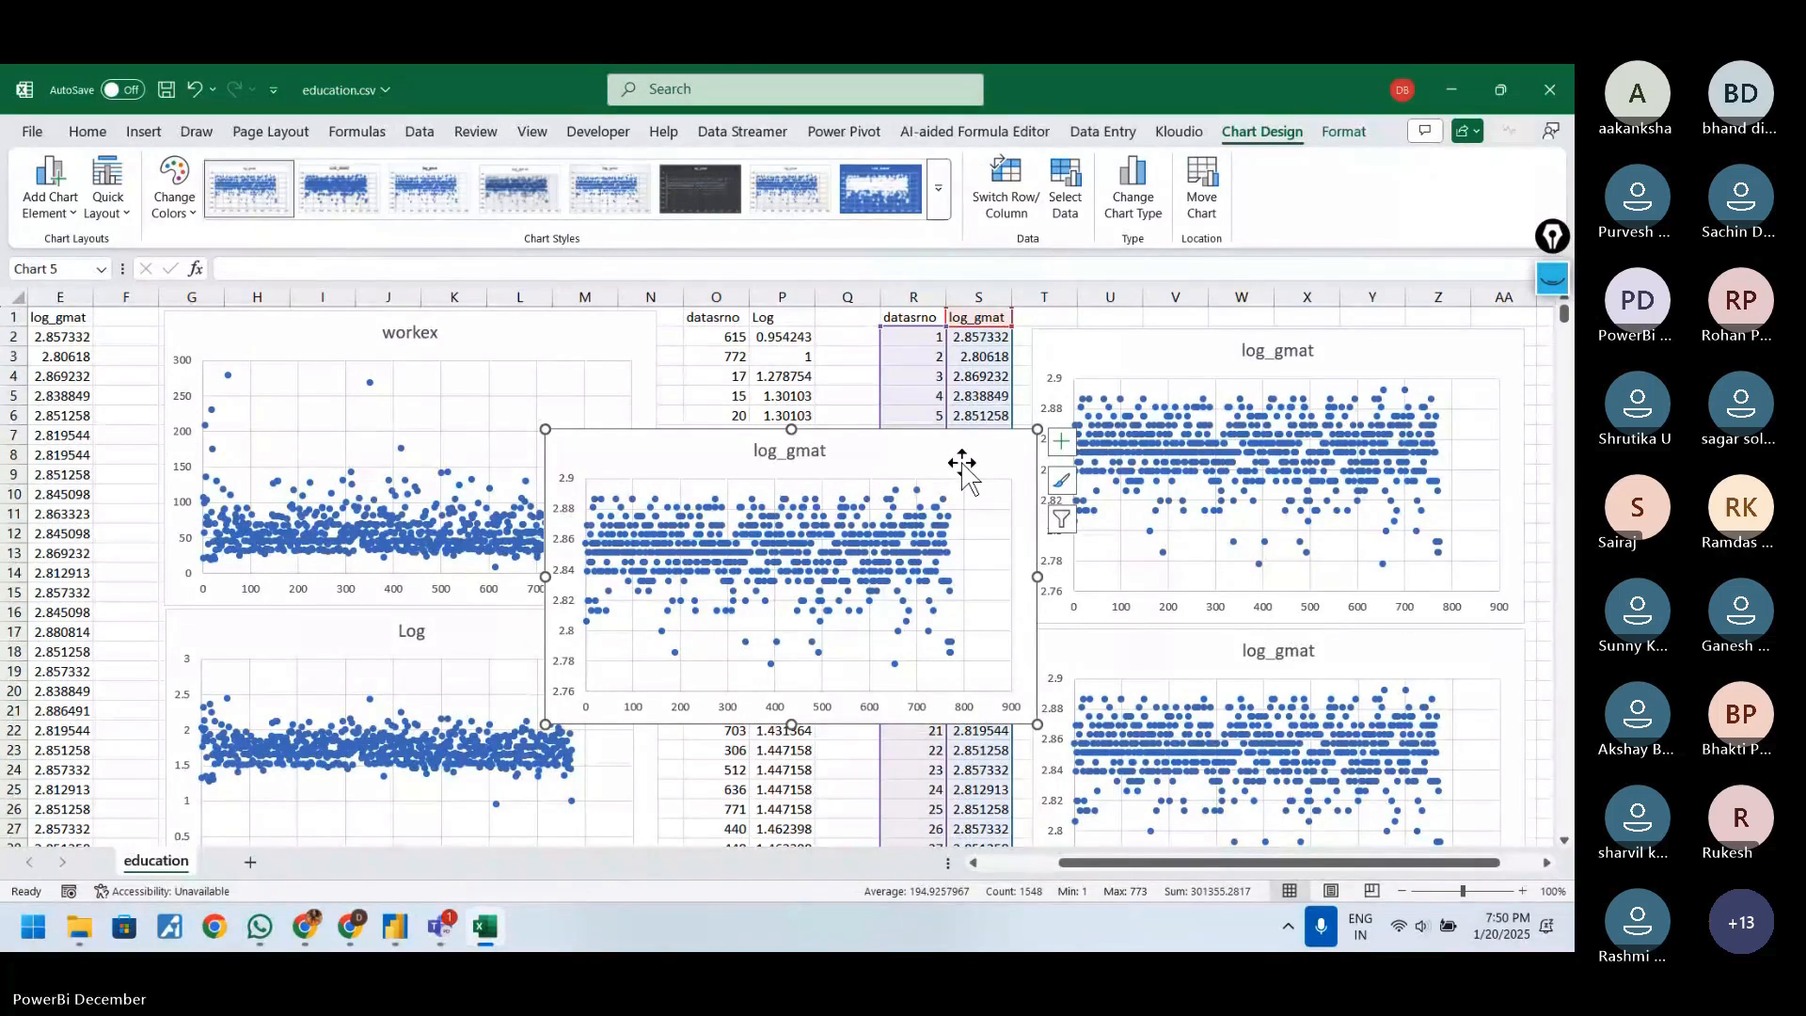
key("Delete")
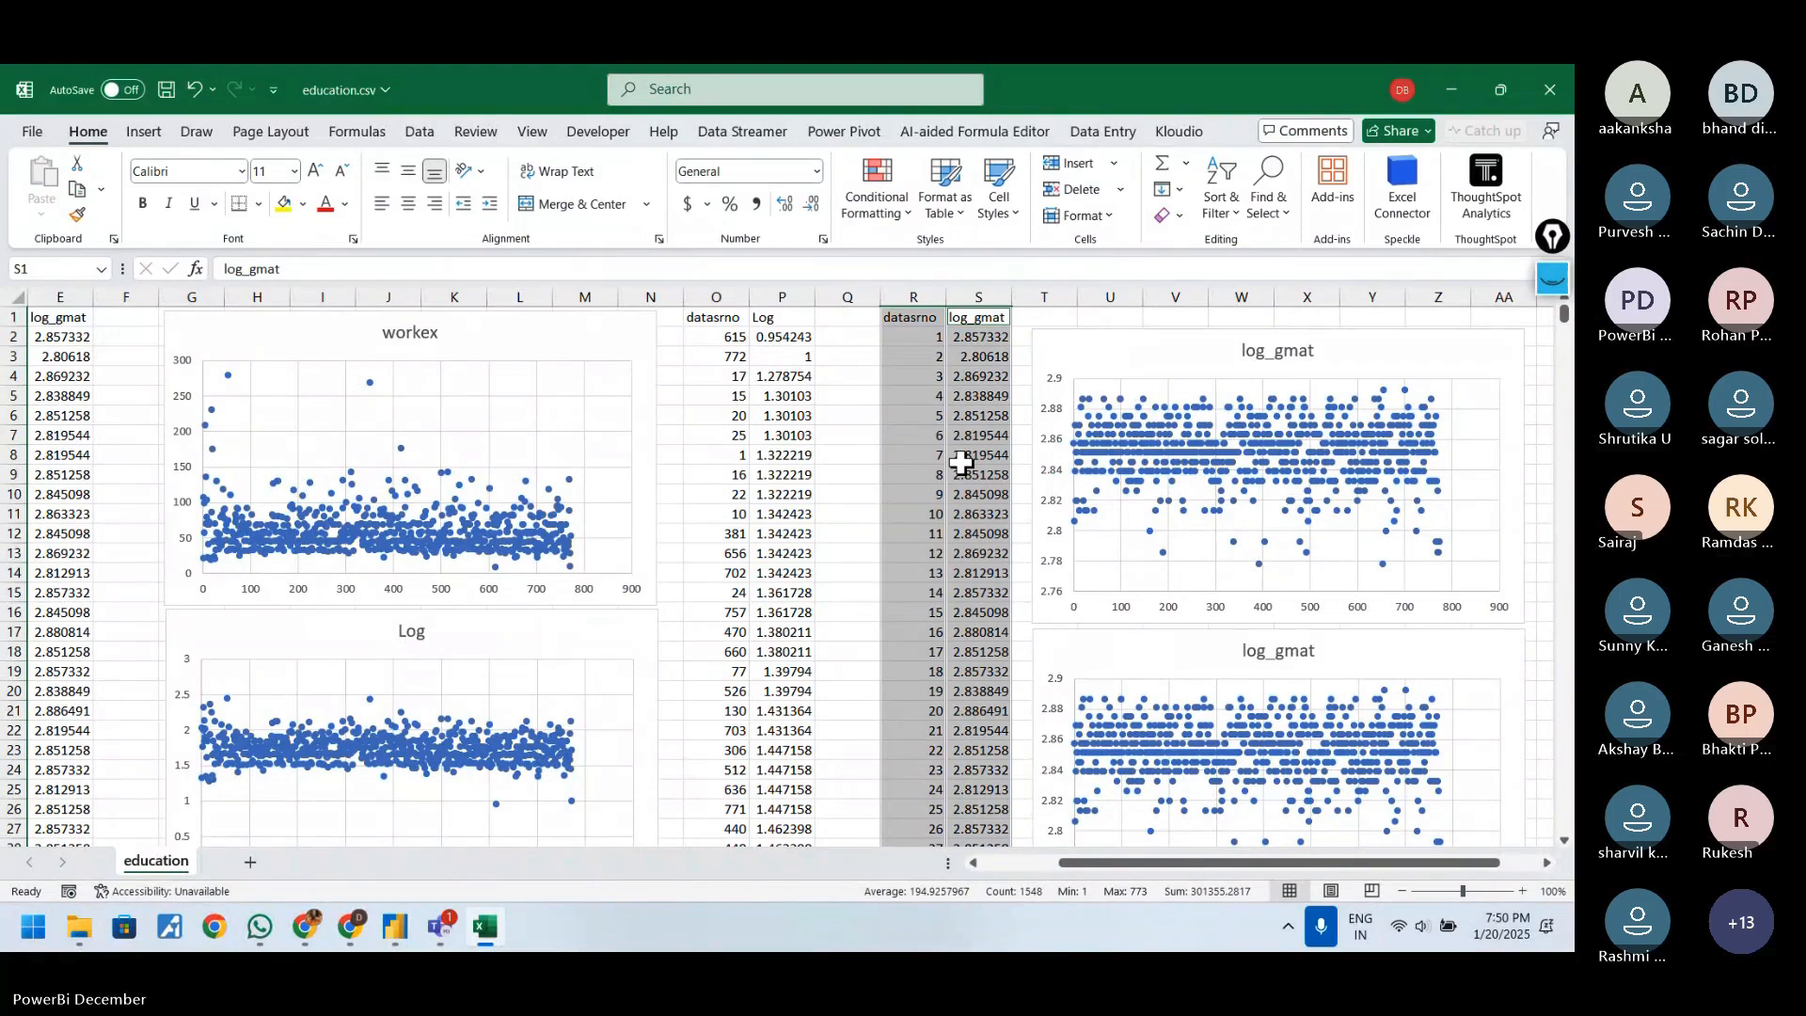
left_click(1529, 499)
scroll(1418, 504, "down", 1)
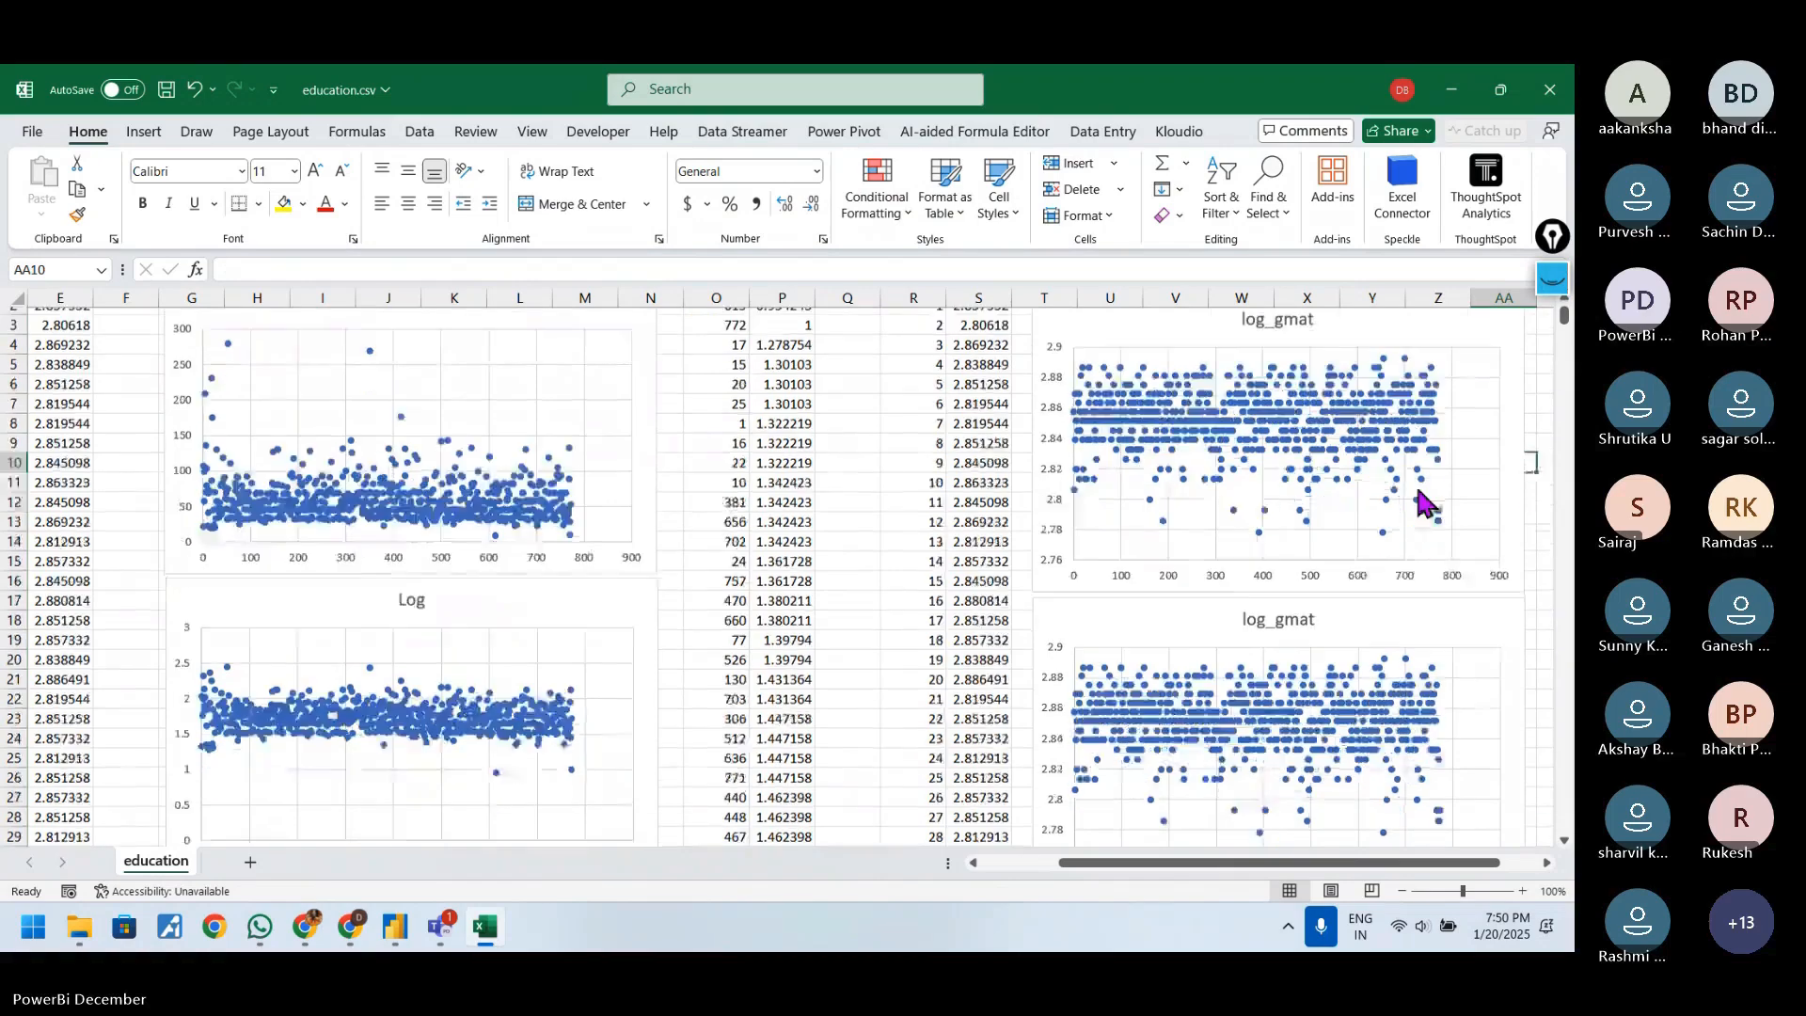
scroll(1418, 504, "up", 1)
mouse_move(1421, 503)
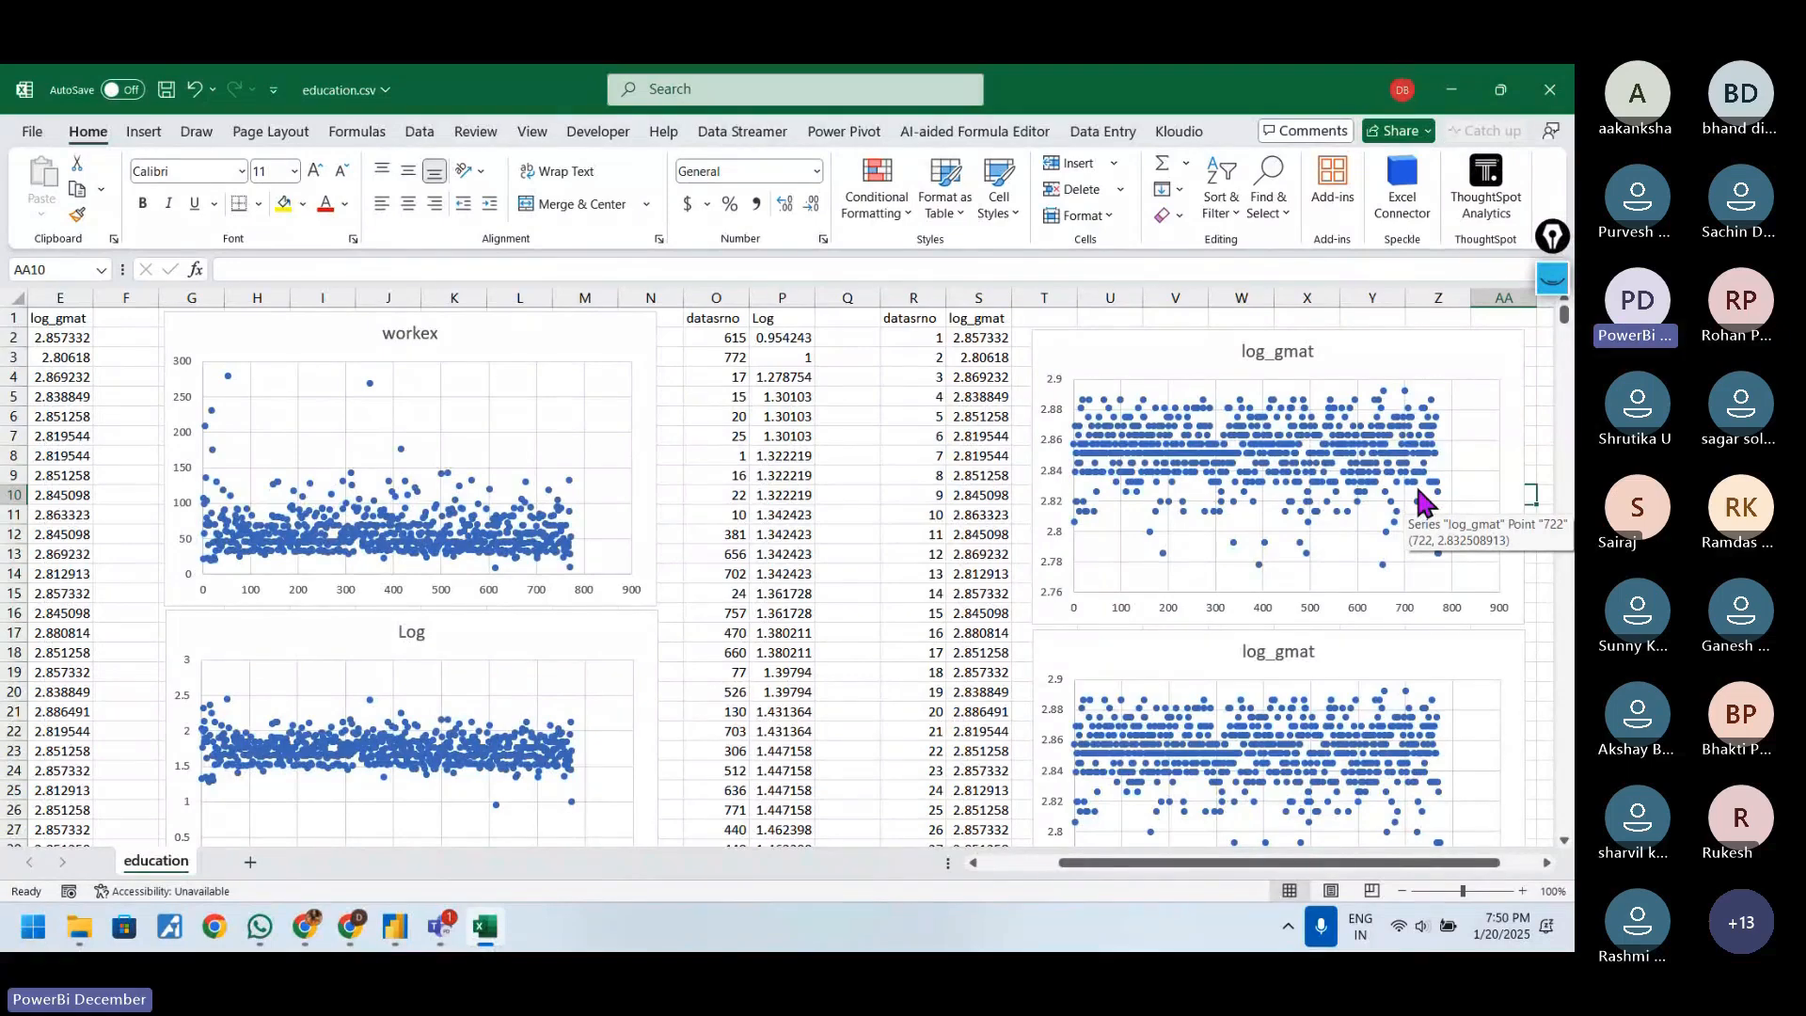
- Handwrite the underlined note "Scalling" over the sheet near column Q with the annotation pen and sketch a table grid below it
left_click(1552, 279)
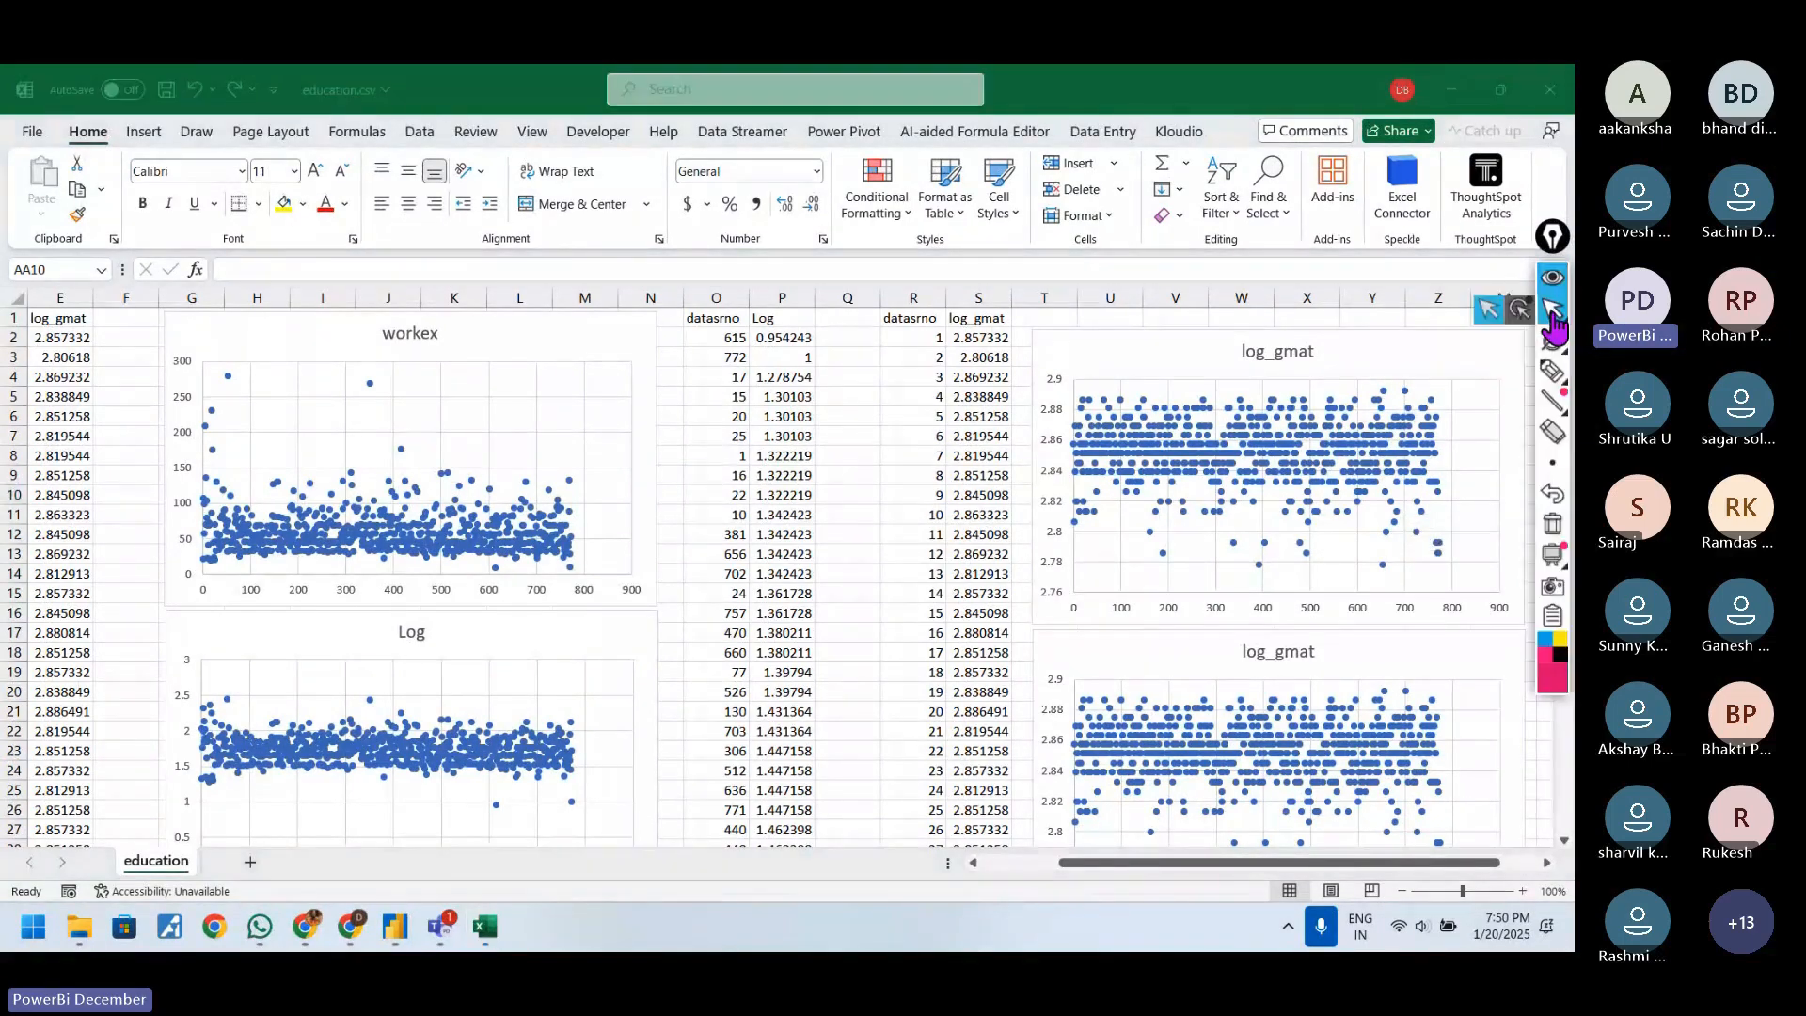
left_click(1550, 371)
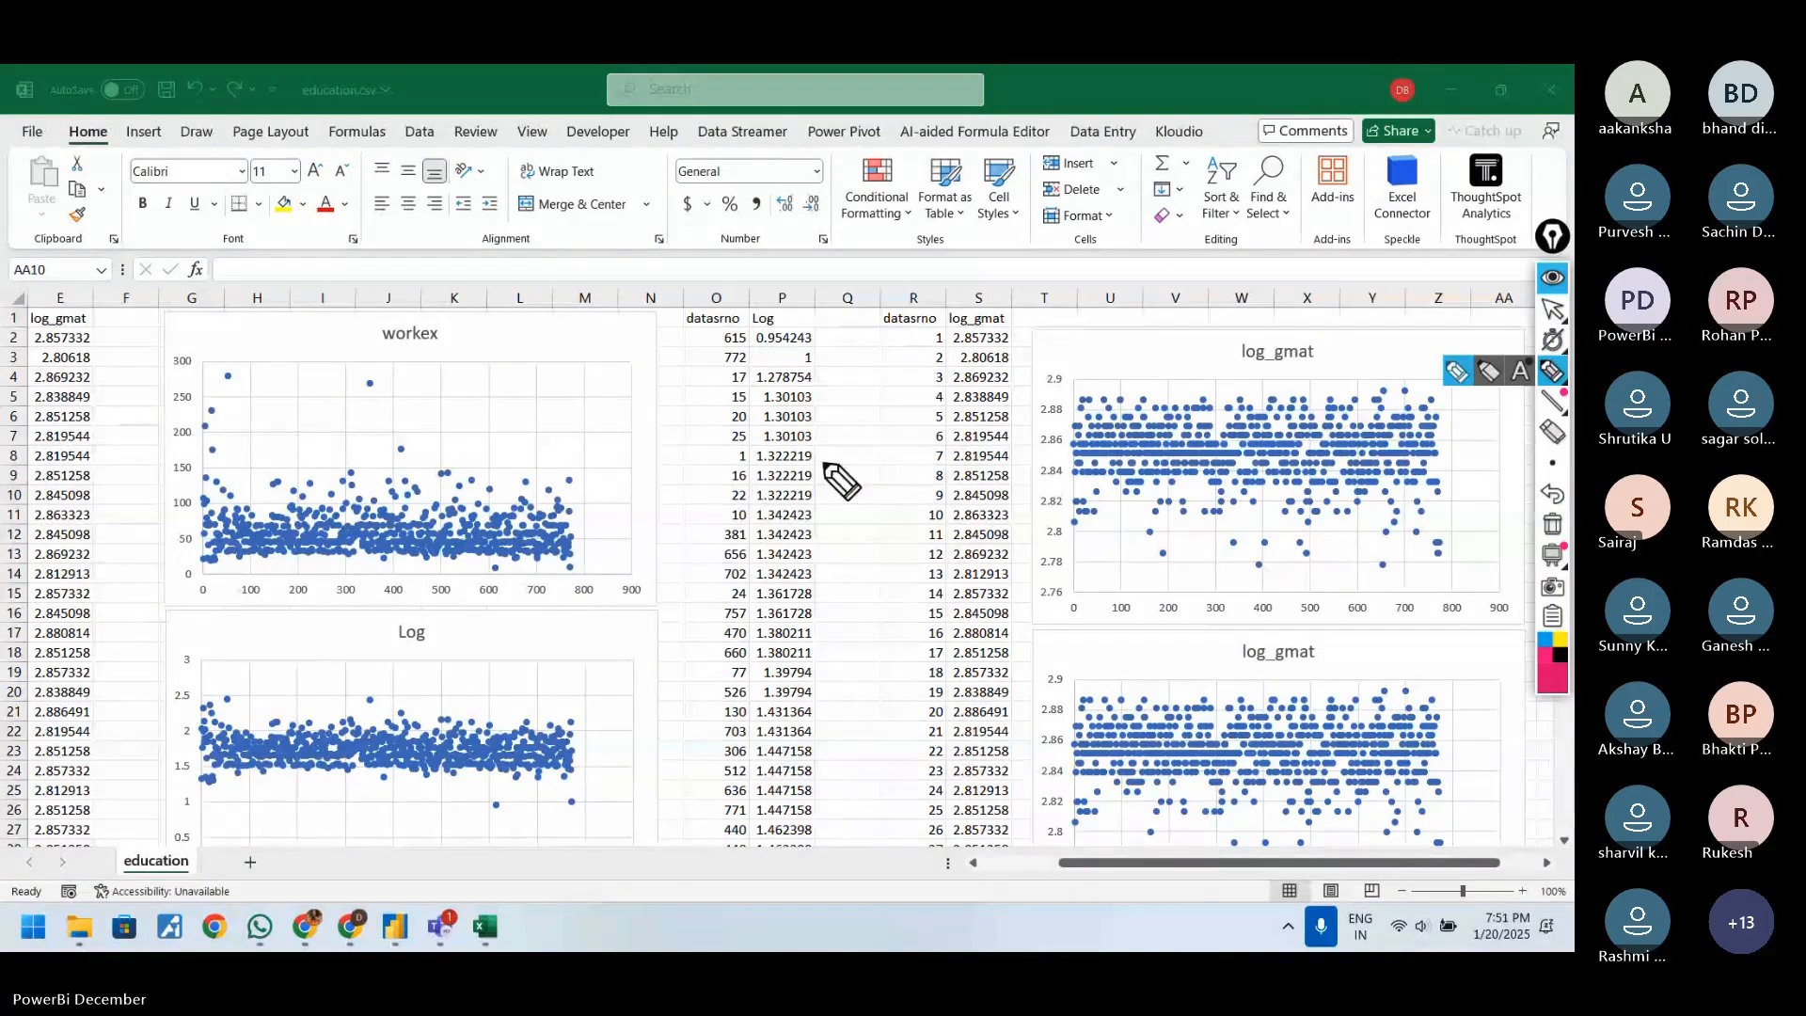
mouse_move(817, 460)
left_mouse_down()
mouse_move(907, 466)
mouse_move(912, 508)
mouse_move(881, 490)
mouse_move(828, 583)
mouse_move(918, 573)
mouse_move(908, 535)
mouse_move(847, 577)
mouse_move(864, 575)
left_mouse_up()
left_click_drag(879, 526, 880, 567)
left_click_drag(895, 524, 898, 564)
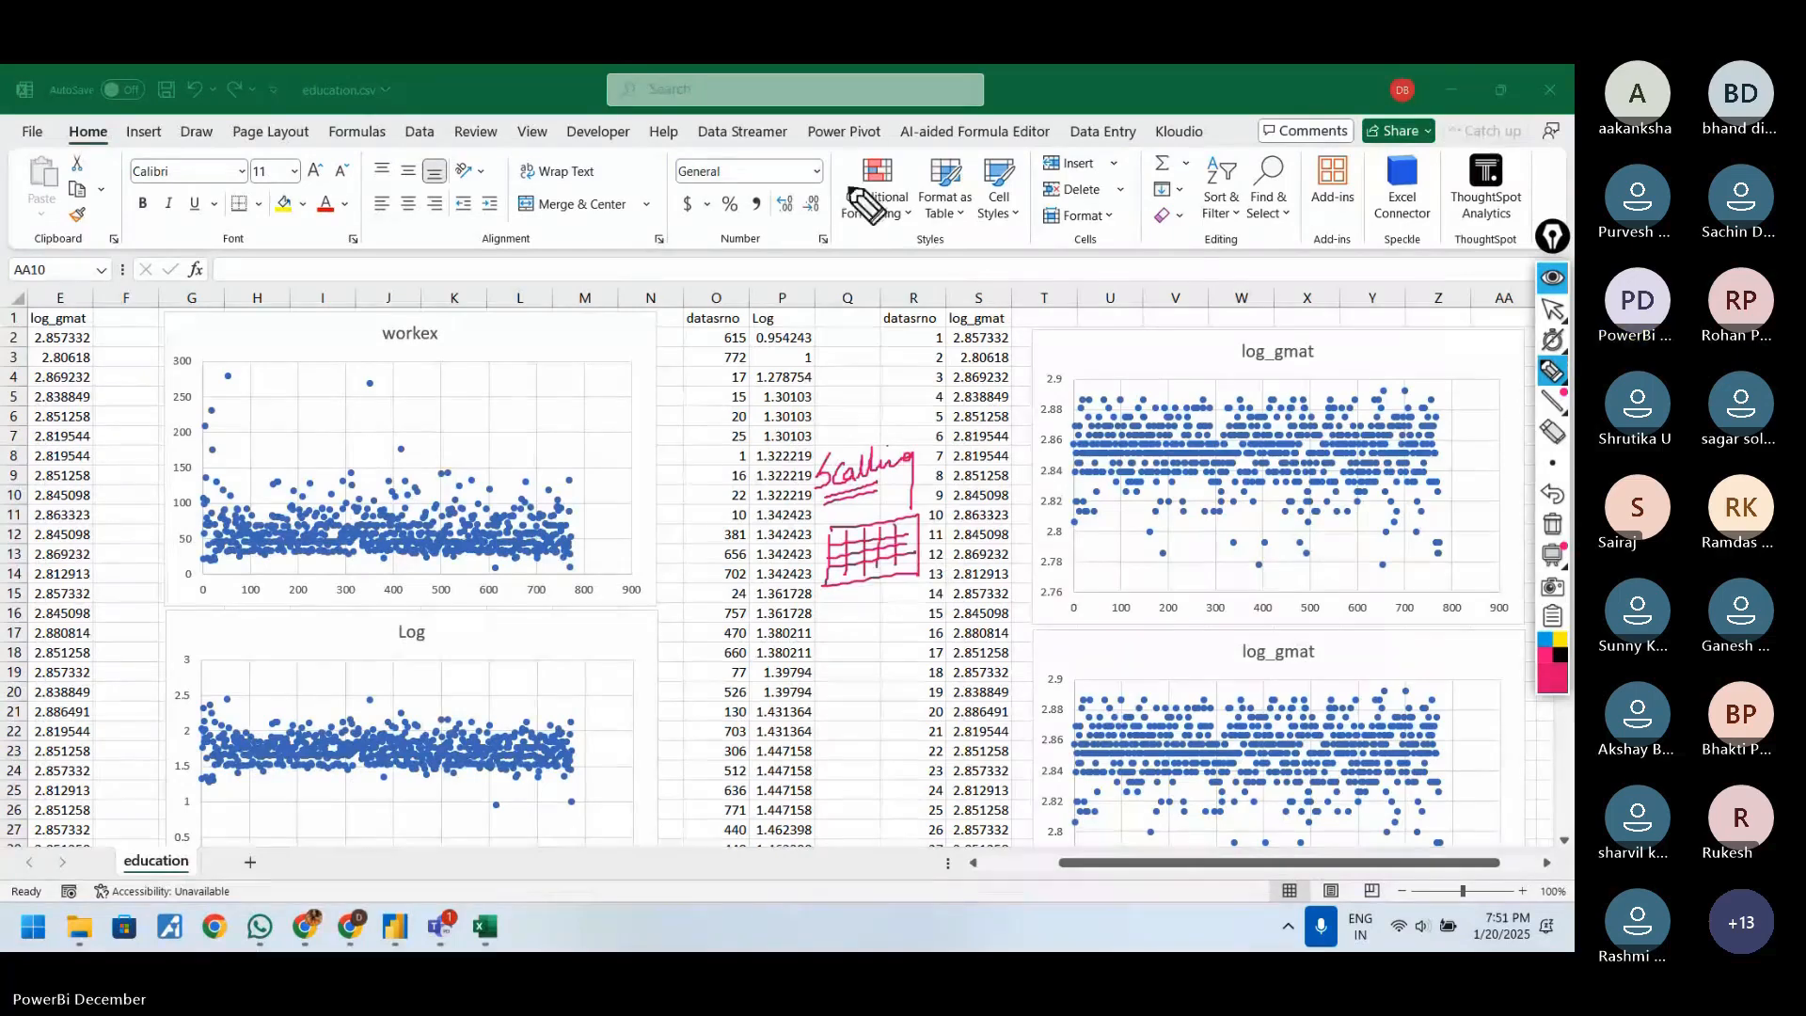
- Draw an arrow pointing up to the table sketch and handwrite the underlined range "0-1" below it
left_click(1552, 309)
left_click(1552, 372)
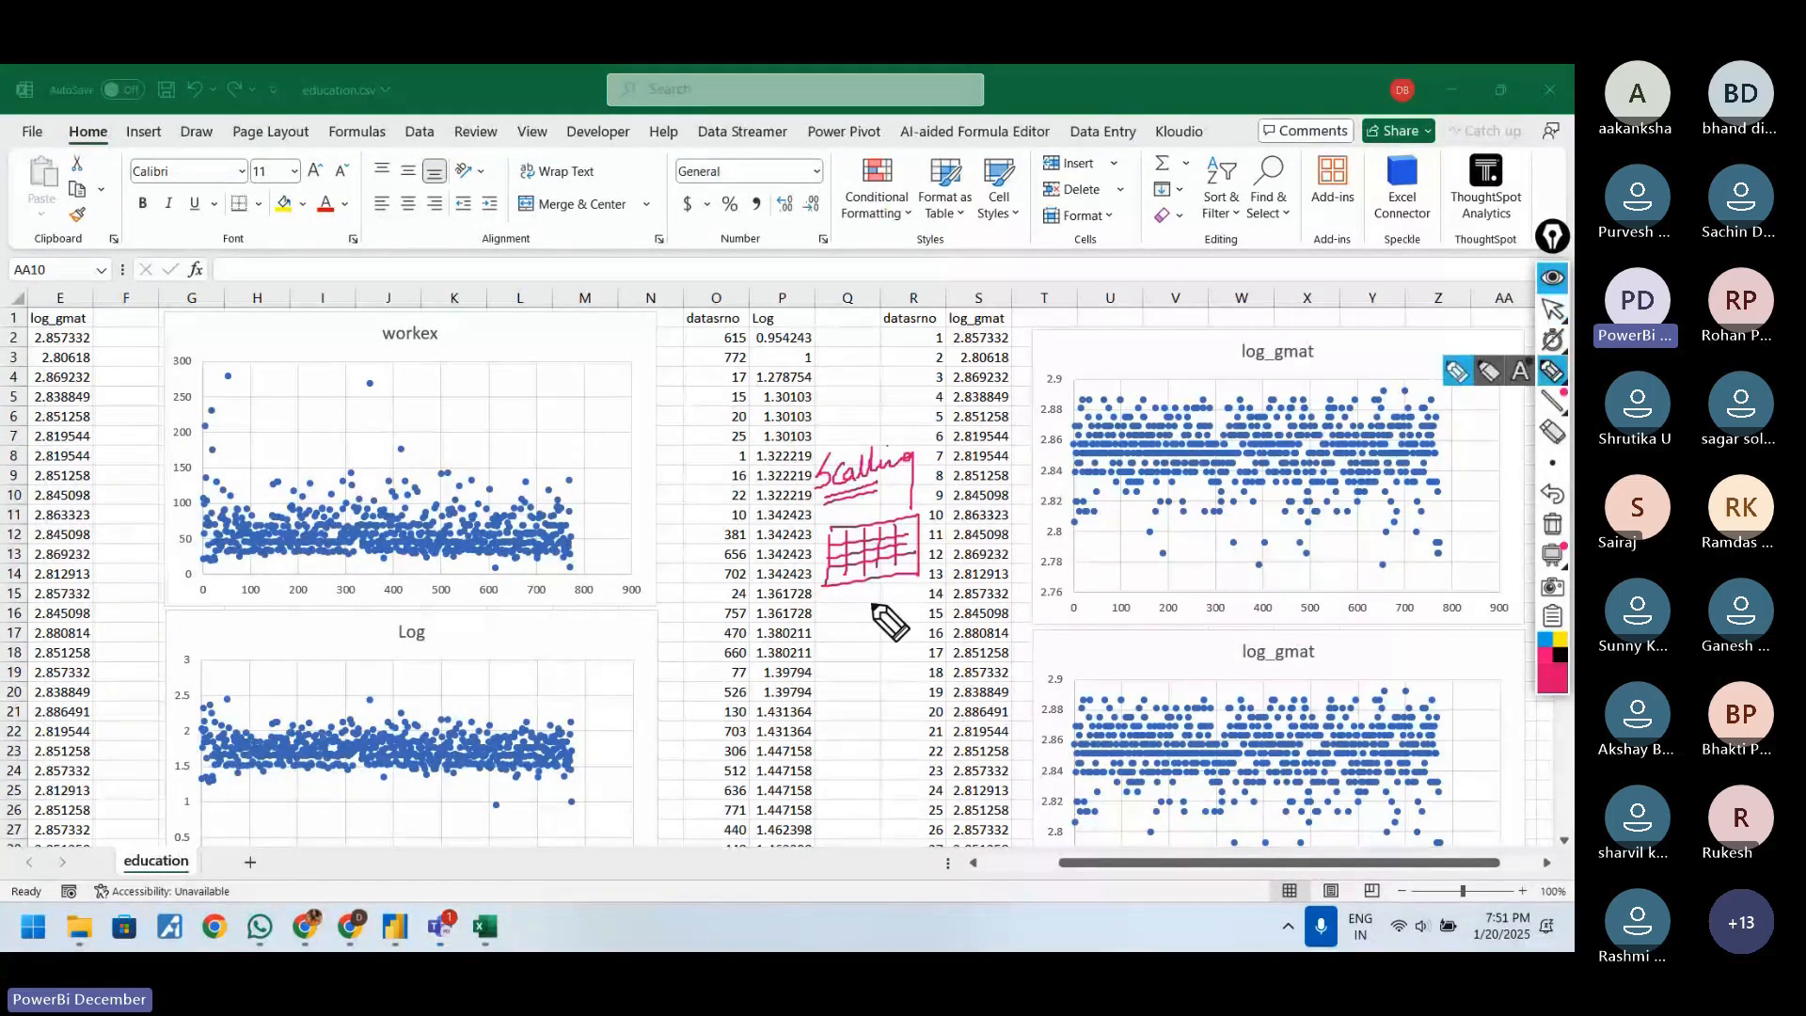
left_click_drag(819, 618, 857, 597)
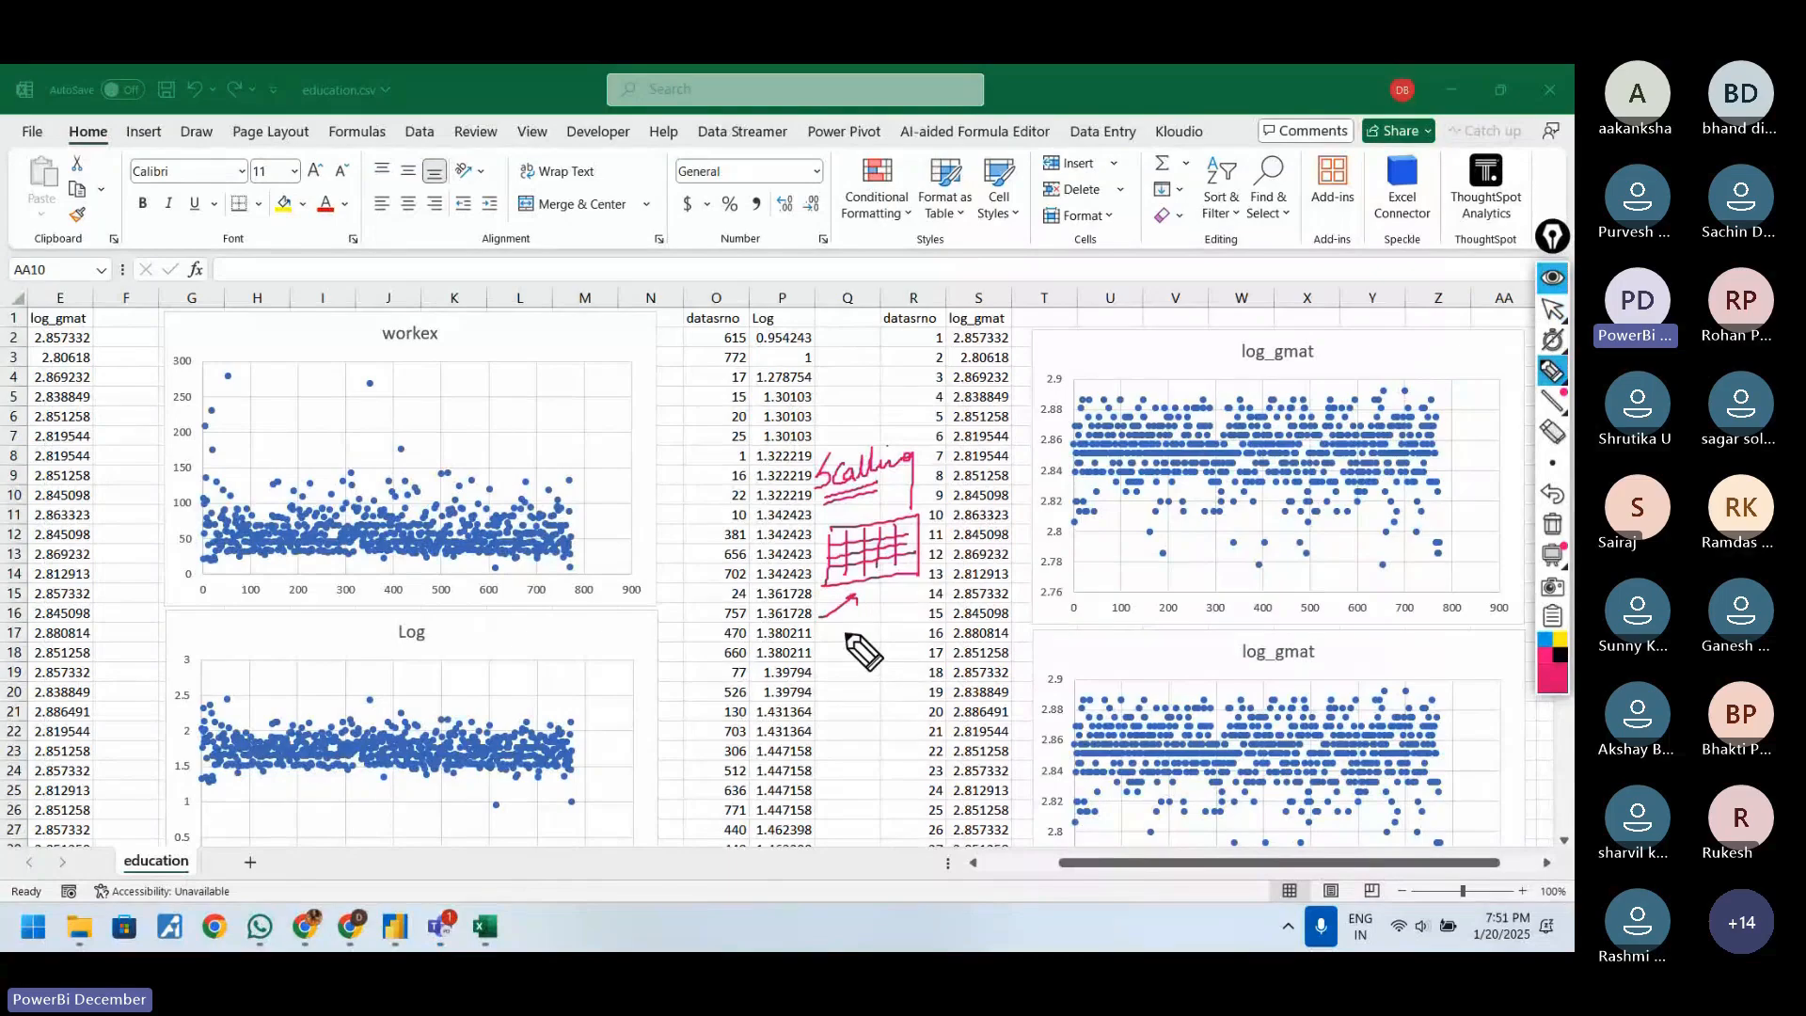
mouse_move(842, 642)
left_mouse_down()
mouse_move(878, 649)
mouse_move(837, 674)
mouse_move(893, 665)
left_mouse_up()
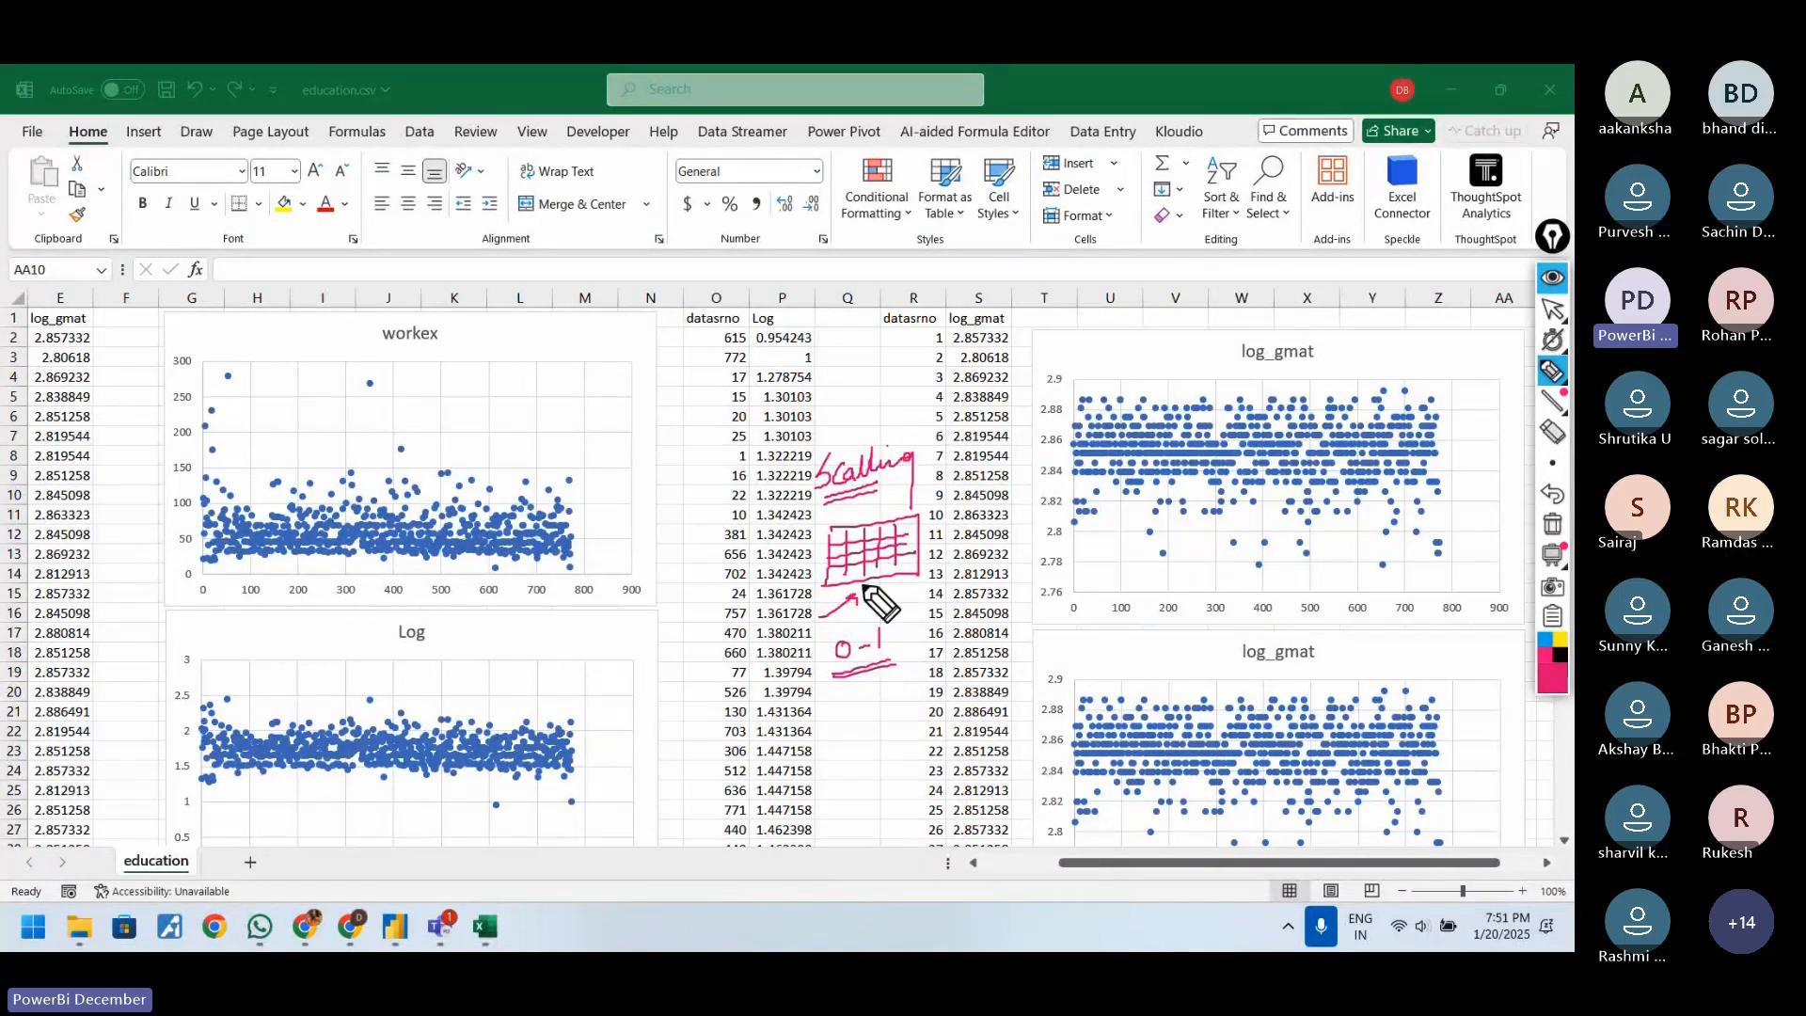
- Sketch two ruled data columns beside the "Scalling" note, with an arrow from the table sketch and a curved arrow joining the columns
left_click_drag(664, 453, 684, 466)
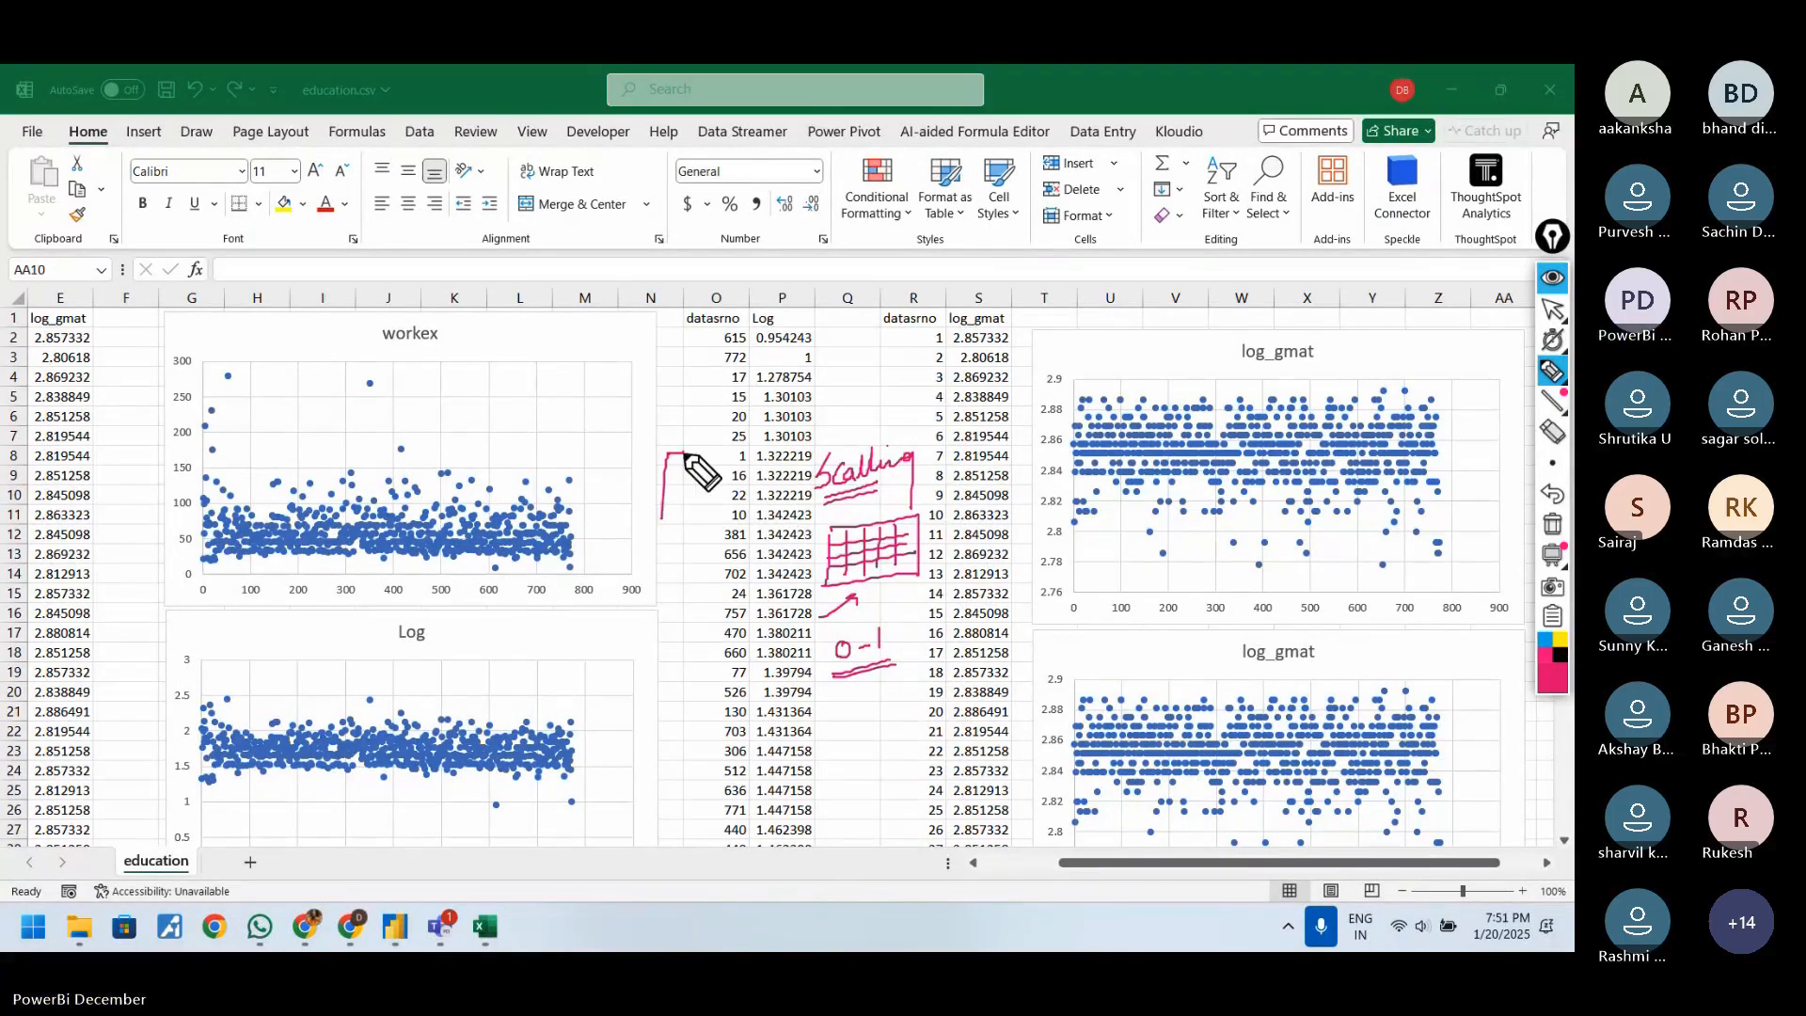
left_click_drag(840, 523, 716, 463)
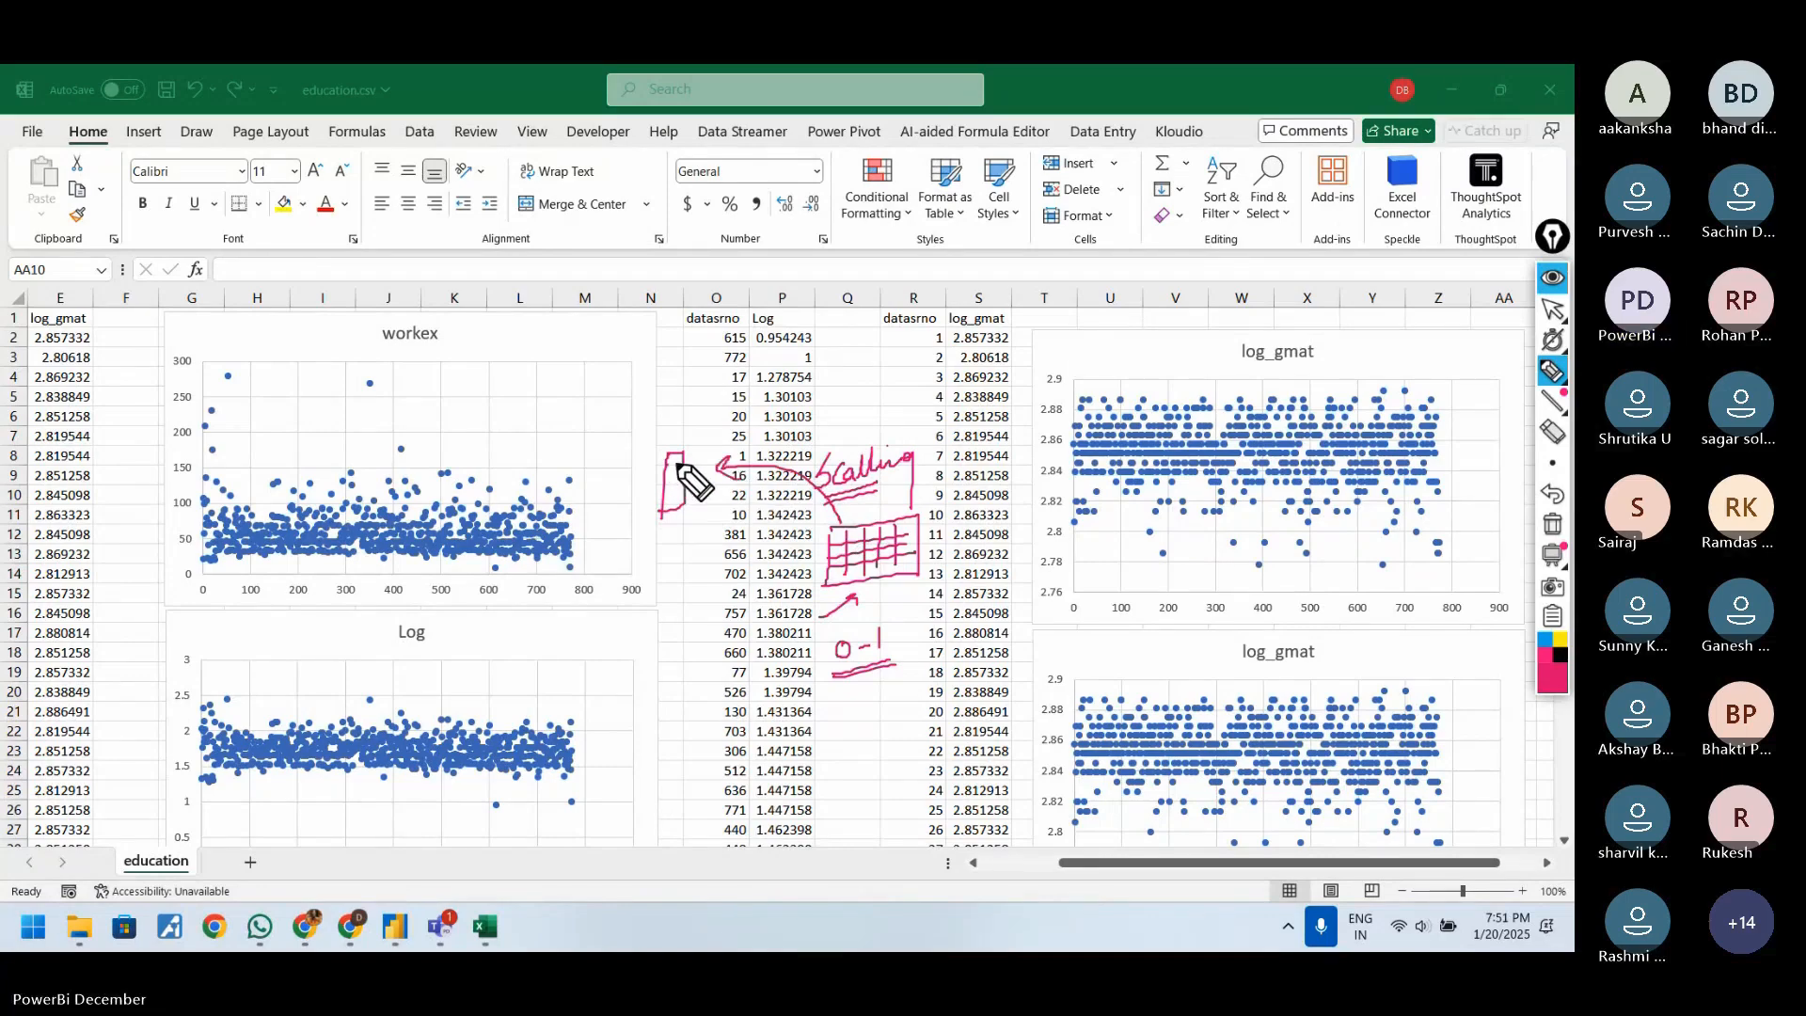
left_click_drag(666, 463, 681, 463)
left_click_drag(665, 475, 681, 474)
left_click_drag(664, 487, 681, 485)
left_click_drag(671, 444, 708, 447)
left_click_drag(693, 448, 718, 473)
left_click_drag(706, 483, 718, 489)
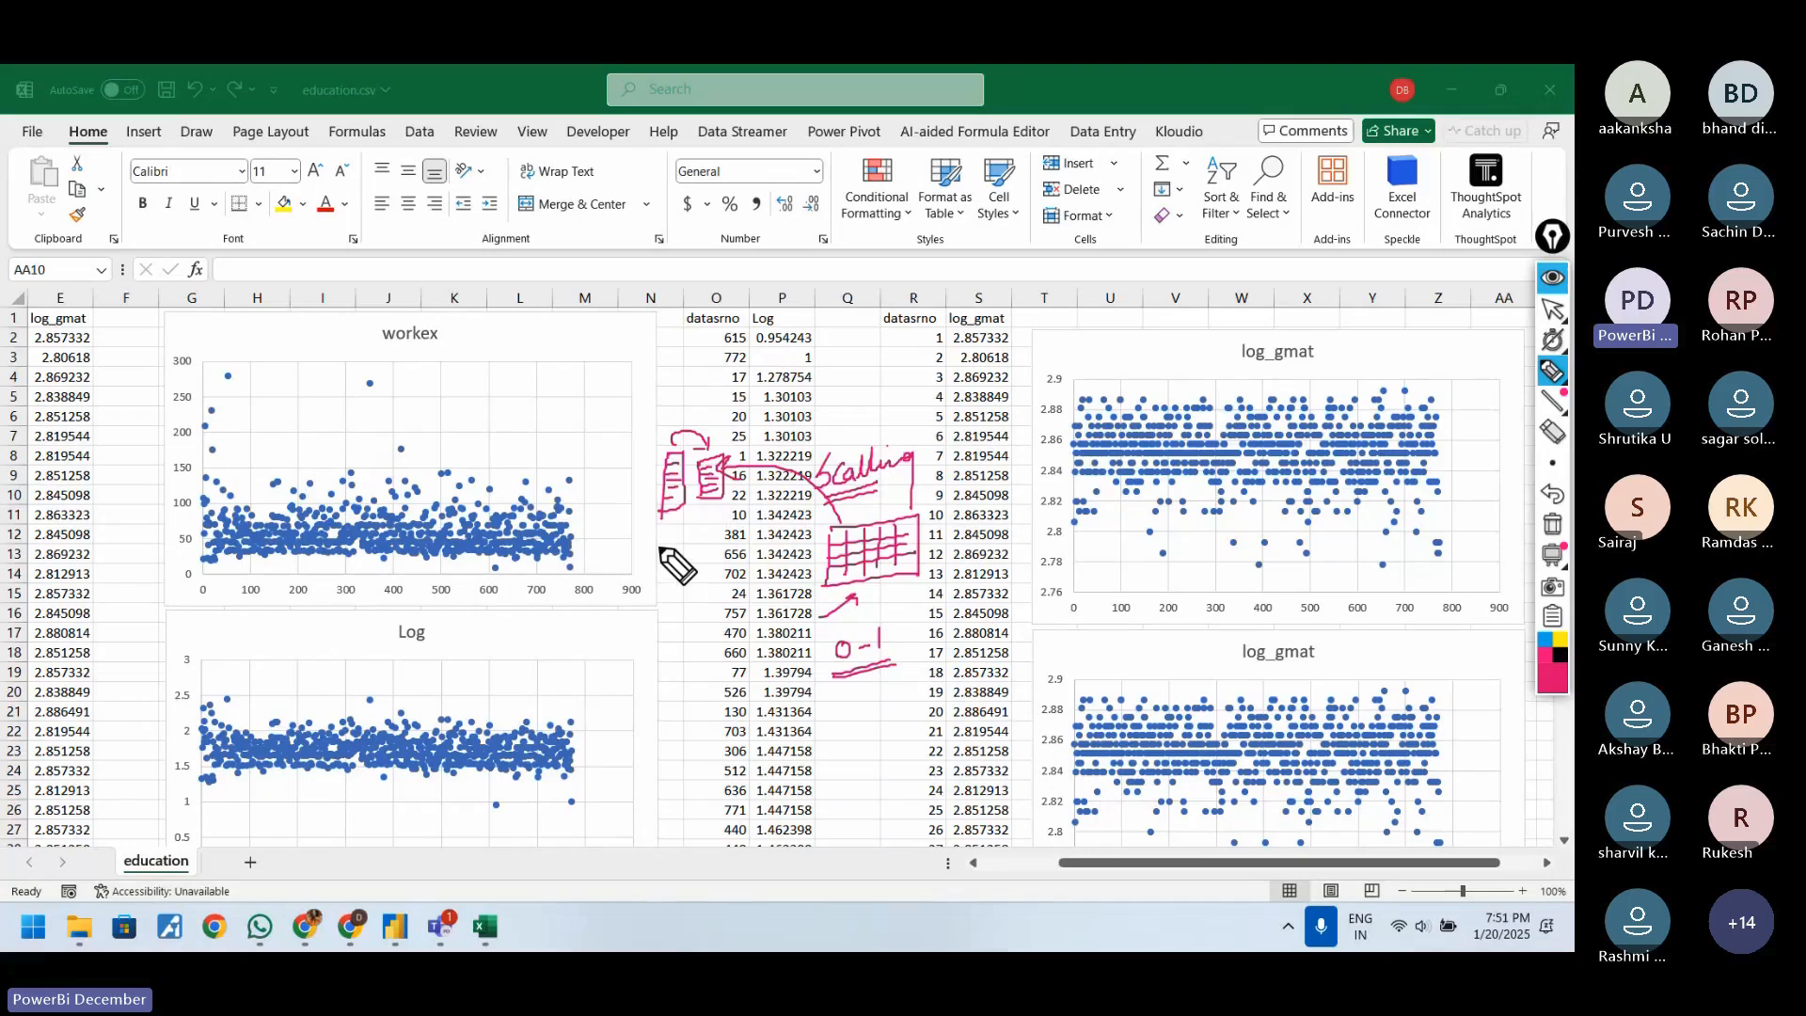
- Handwrite an underlined 10 below the first sketched column and a larger number below the second, and frame both columns with a box
left_click_drag(663, 539, 661, 555)
mouse_move(672, 539)
left_mouse_down()
mouse_move(674, 565)
mouse_move(744, 533)
left_mouse_up()
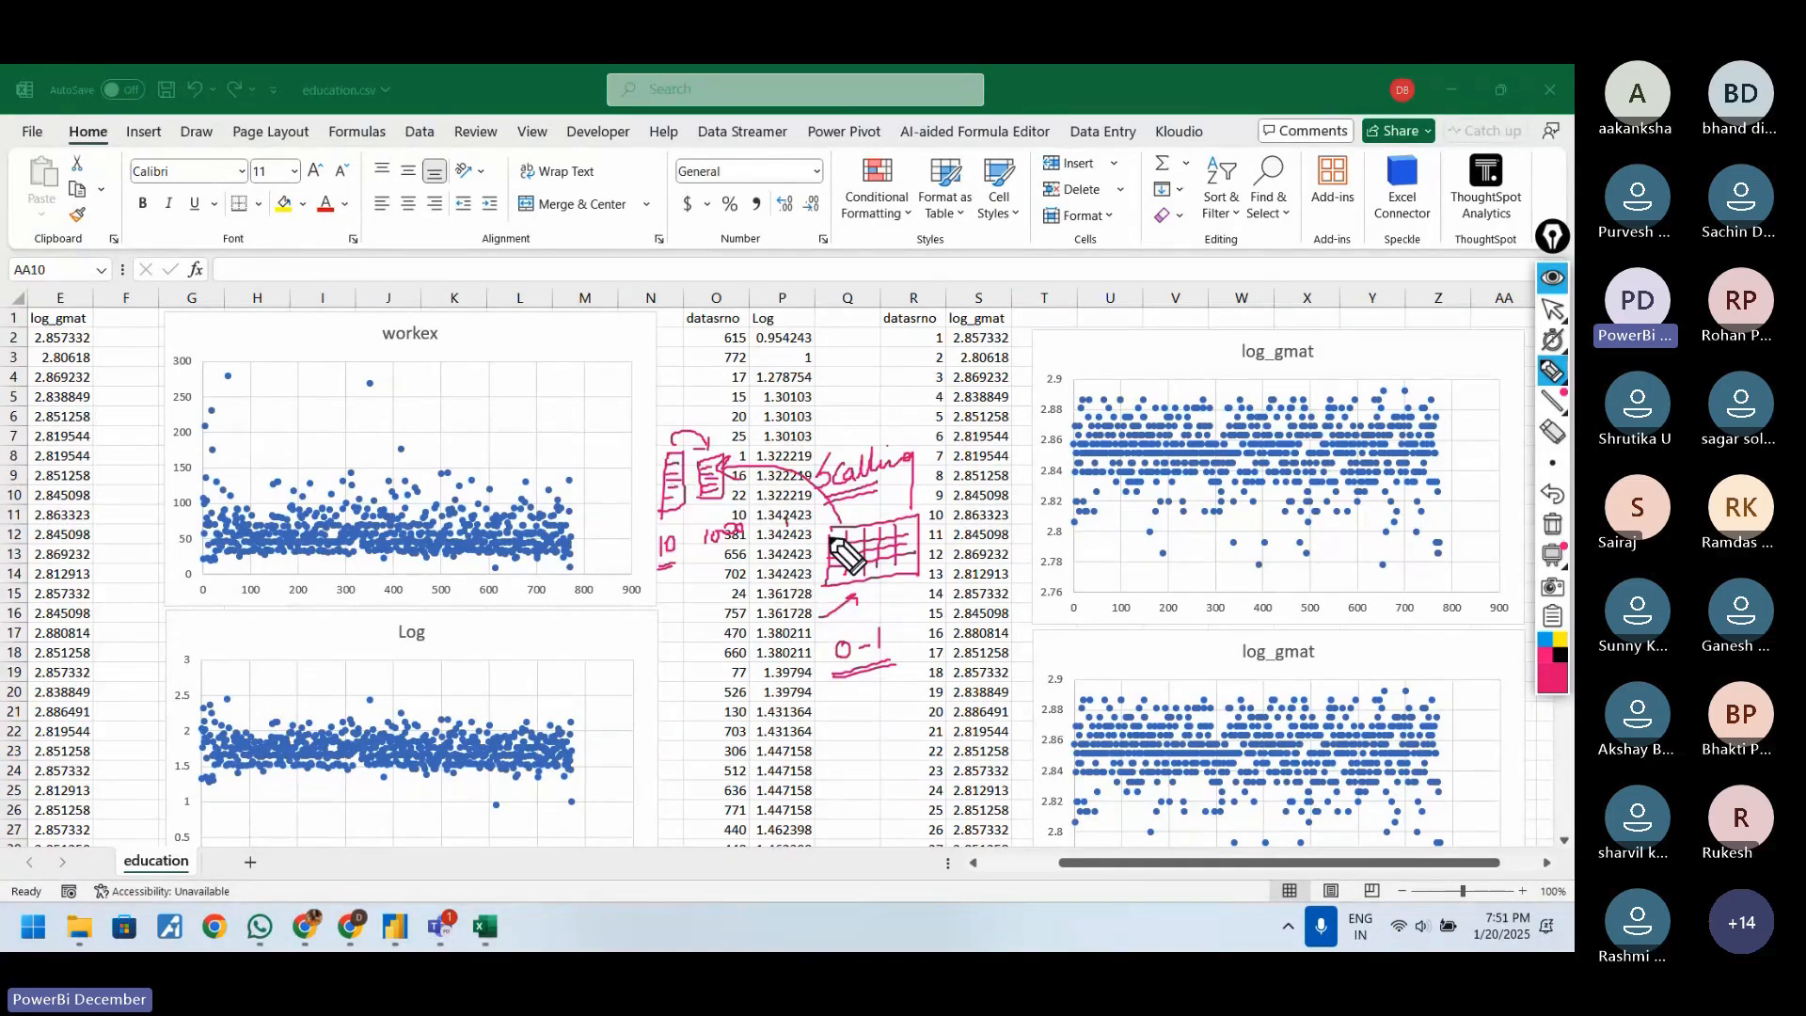
mouse_move(656, 464)
left_mouse_down()
mouse_move(670, 480)
mouse_move(665, 463)
mouse_move(758, 440)
mouse_move(781, 461)
left_mouse_up()
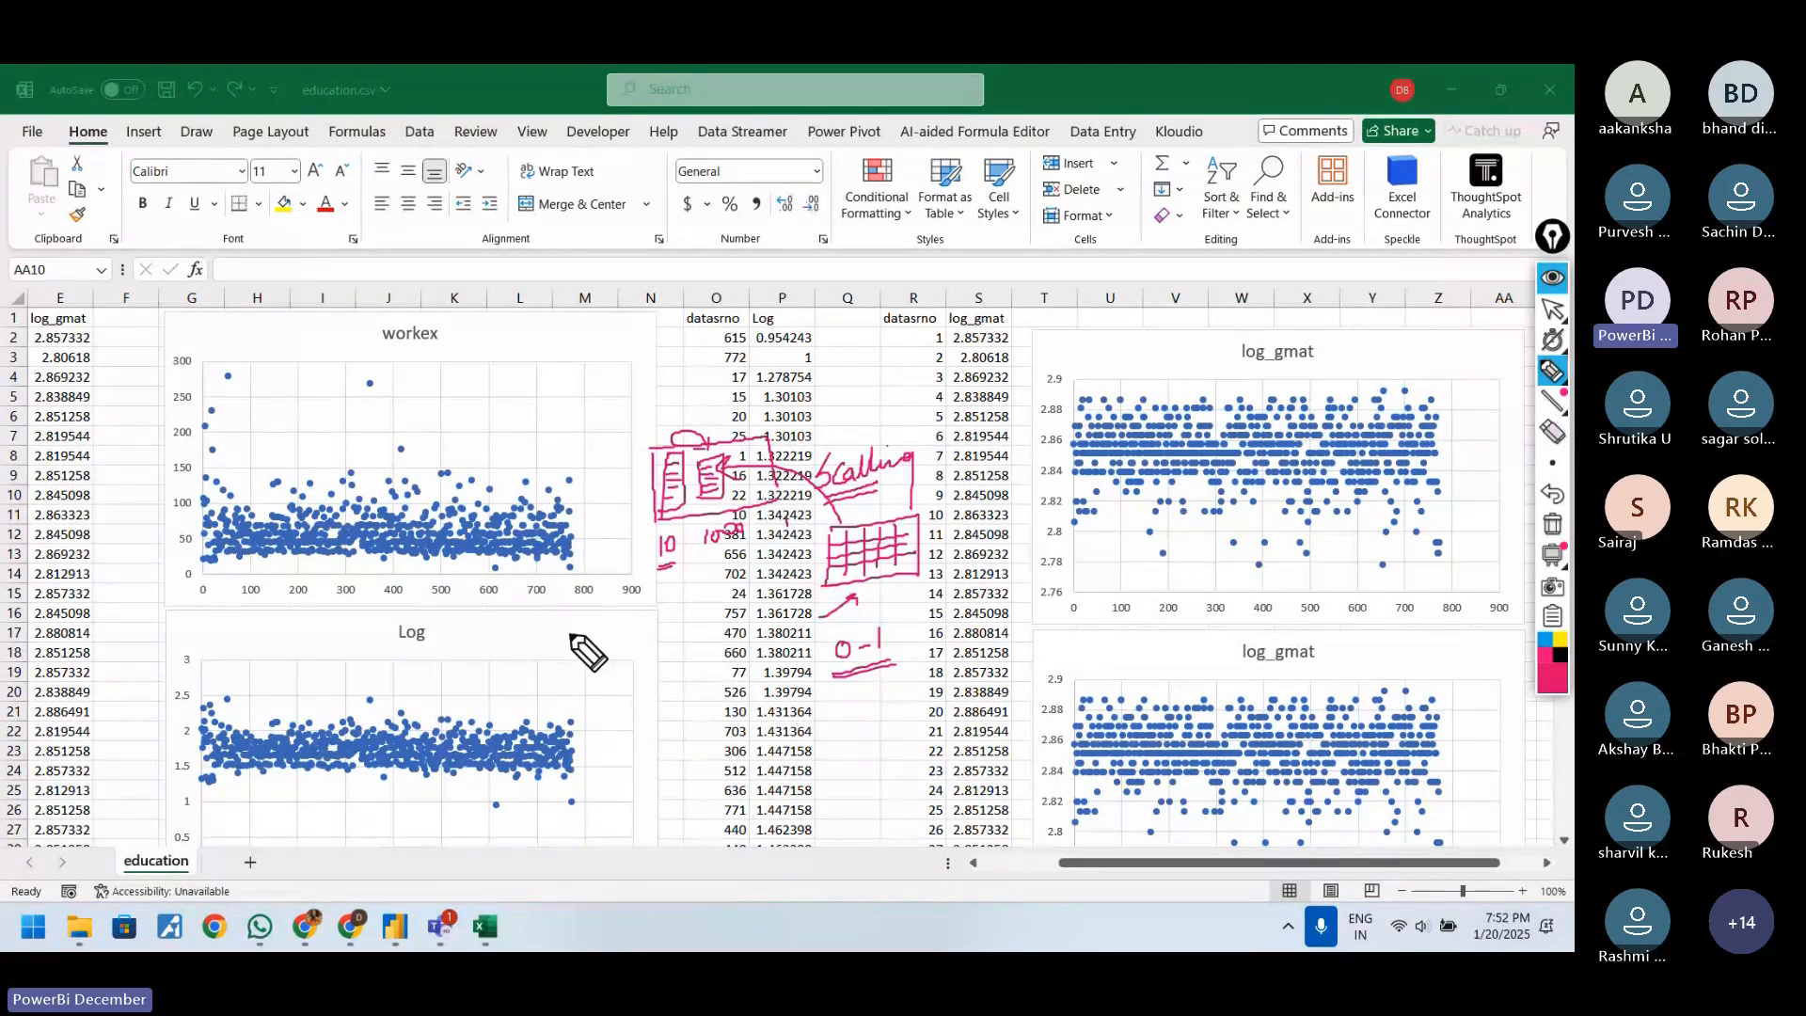
- Handwrite the underlined note "Transformation" below the column sketches and link it with a curved arrow to an underlined "univariate"
mouse_move(567, 648)
left_mouse_down()
mouse_move(577, 624)
mouse_move(718, 605)
left_mouse_up()
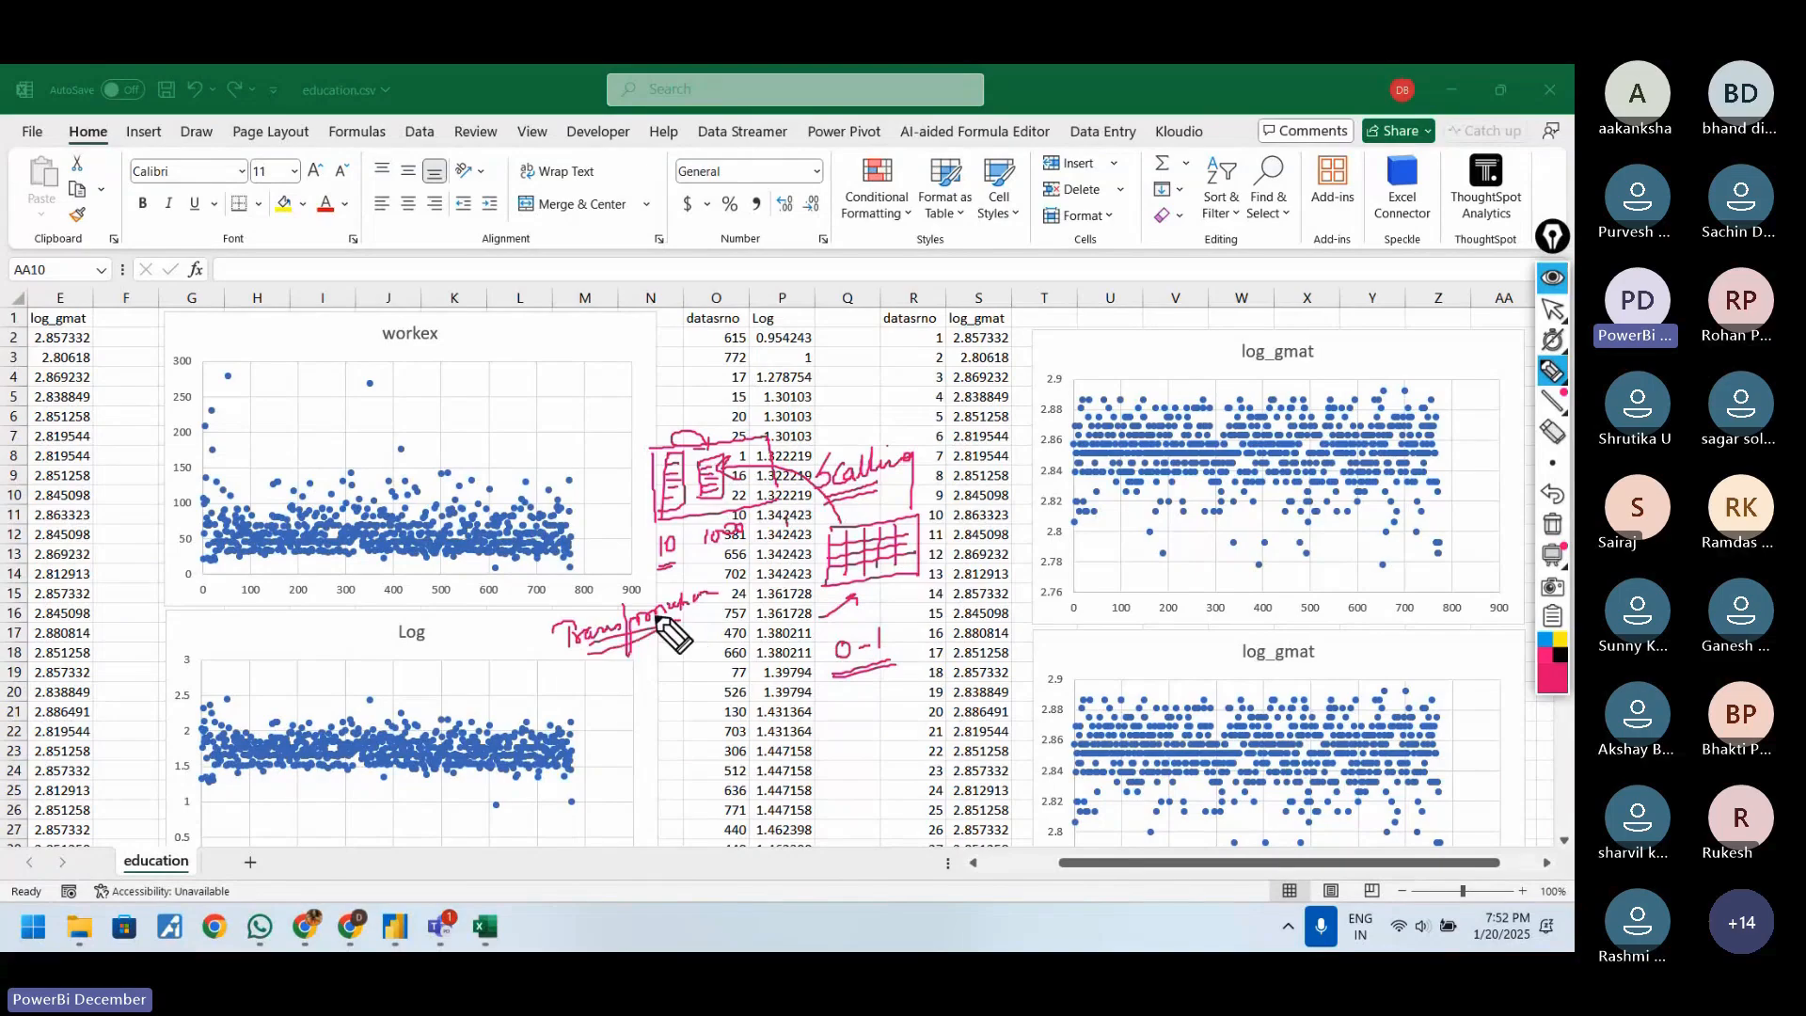
mouse_move(559, 628)
left_mouse_down()
mouse_move(583, 687)
mouse_move(710, 642)
left_mouse_up()
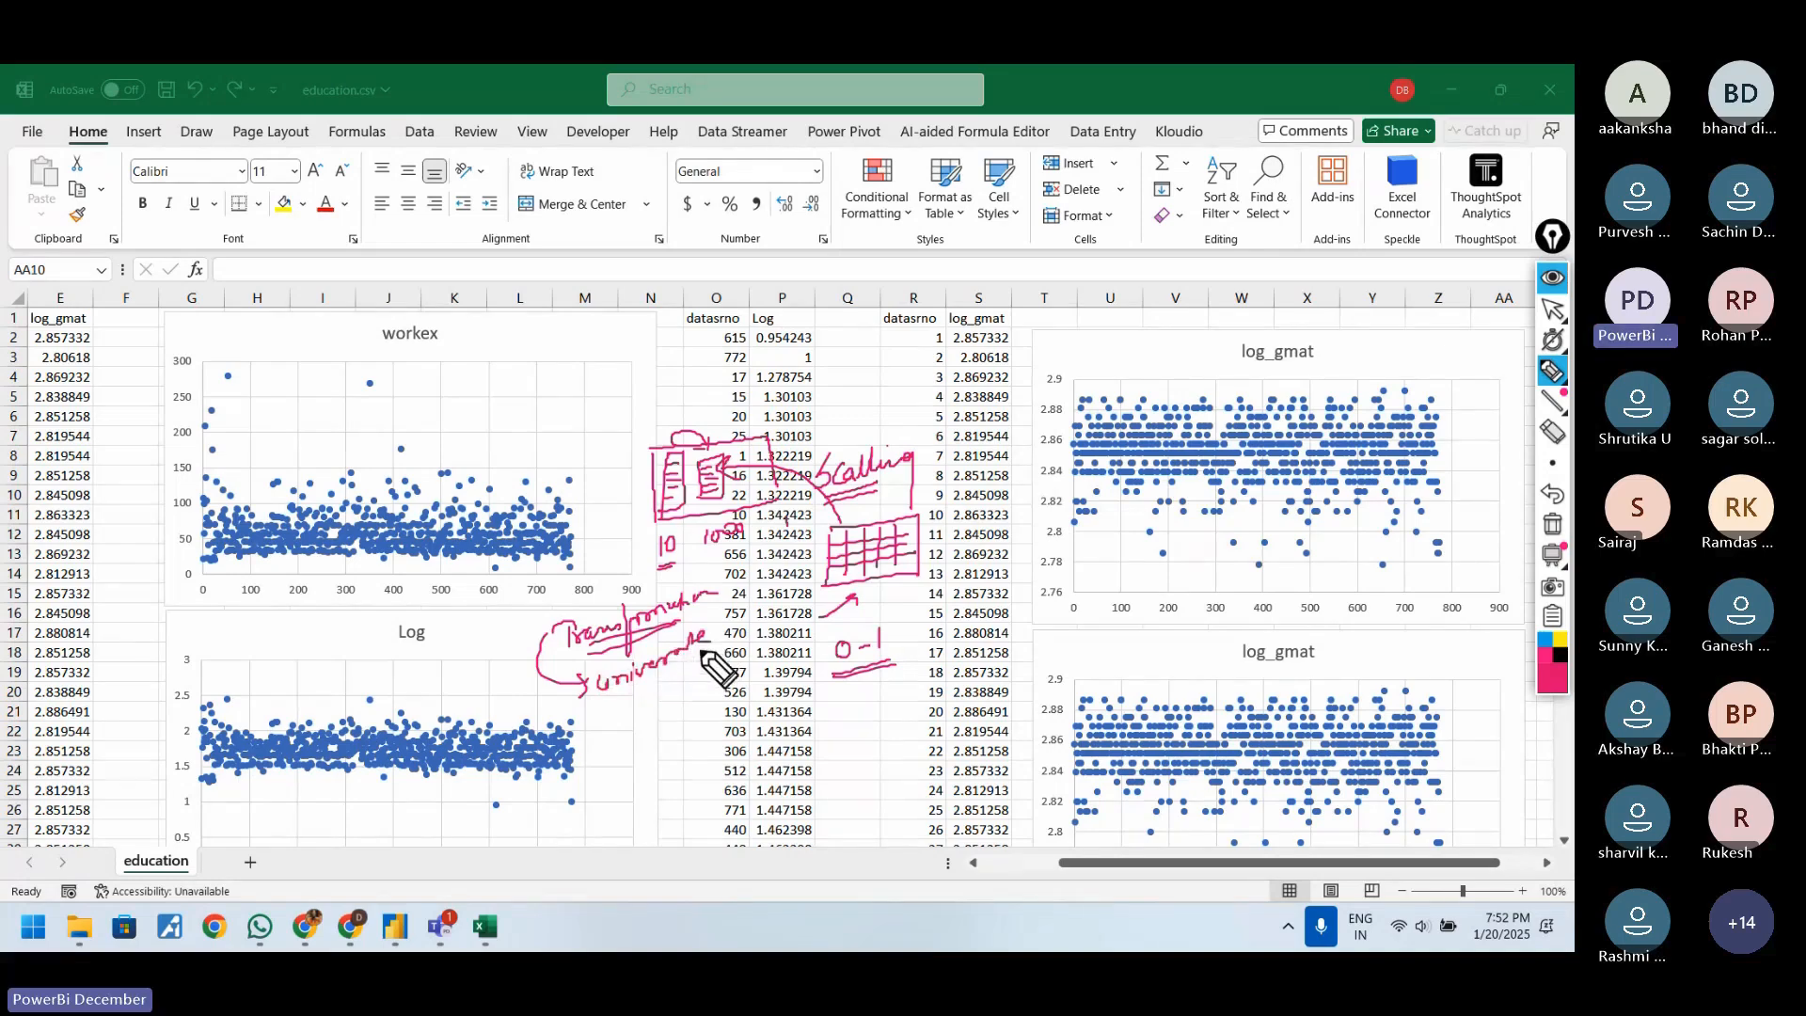
left_click_drag(629, 684, 715, 652)
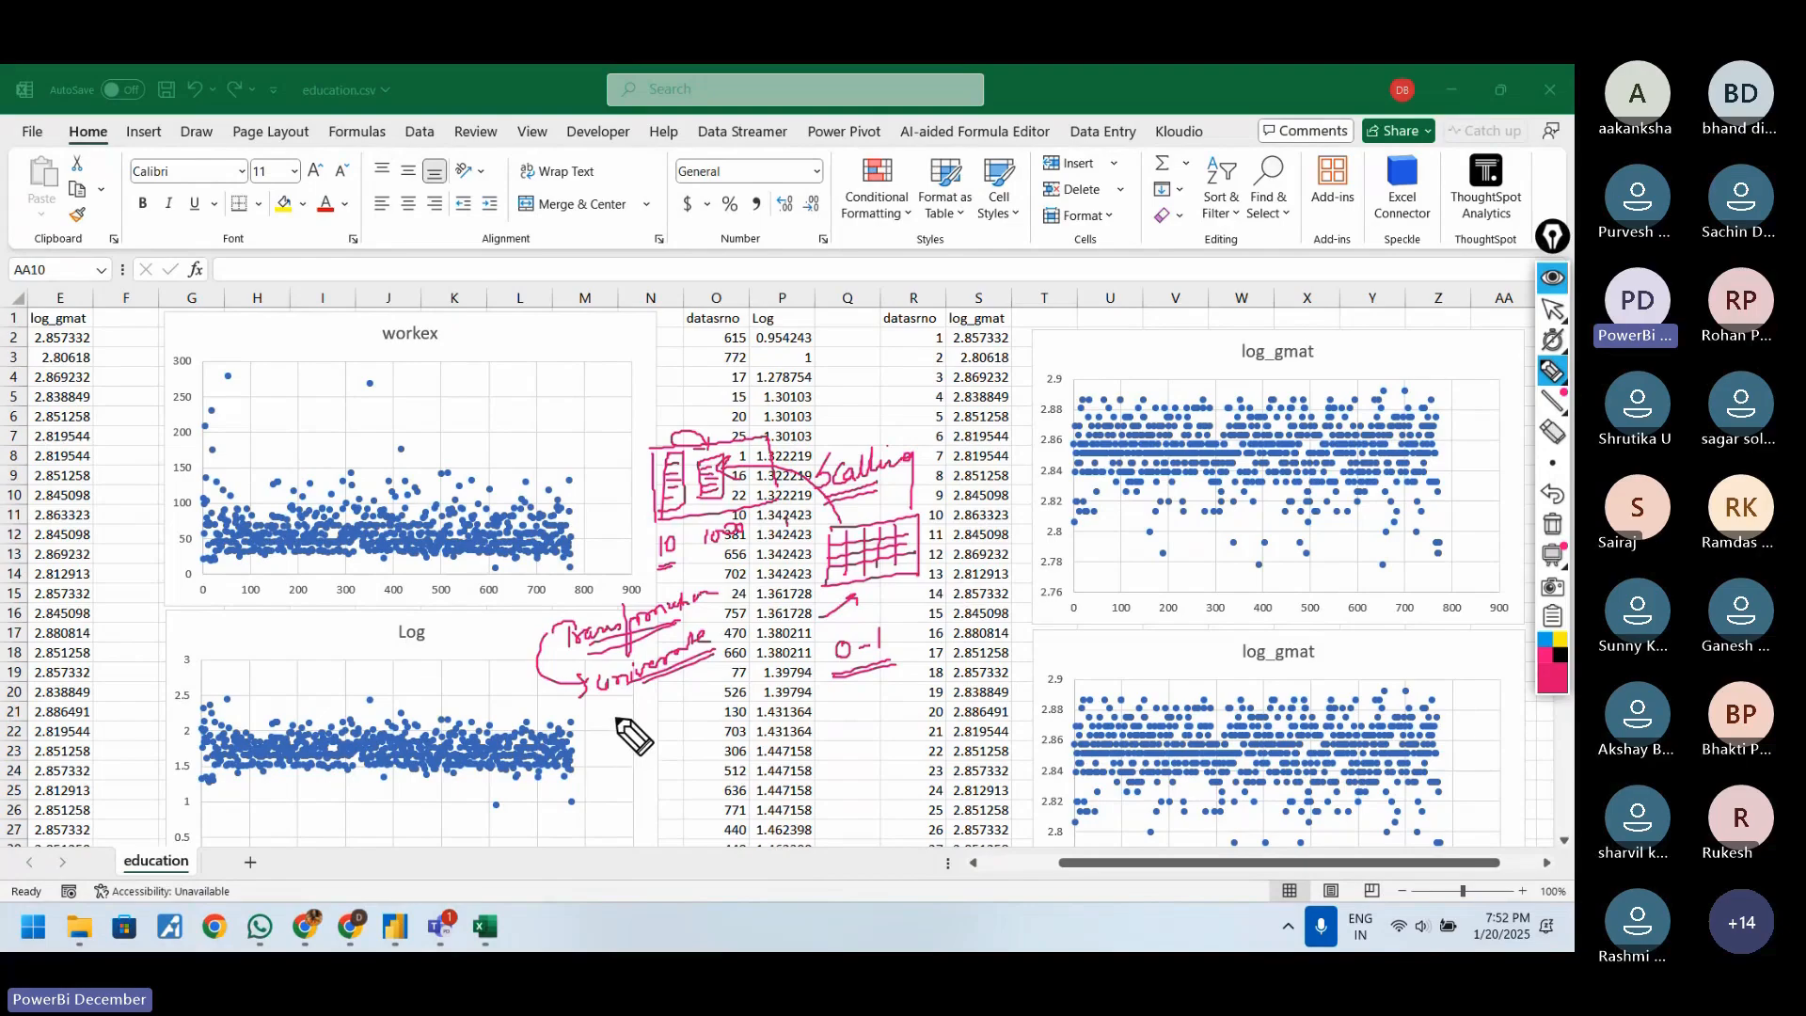
- Handwrite a circled, underlined 1 below "univariate" and list the transformations log, sqrt, sqre, pw and exp beside it
mouse_move(613, 715)
left_mouse_down()
mouse_move(601, 734)
mouse_move(622, 711)
mouse_move(635, 735)
left_mouse_up()
mouse_move(592, 753)
left_mouse_down()
mouse_move(694, 713)
mouse_move(707, 743)
left_mouse_up()
left_click_drag(695, 736, 713, 732)
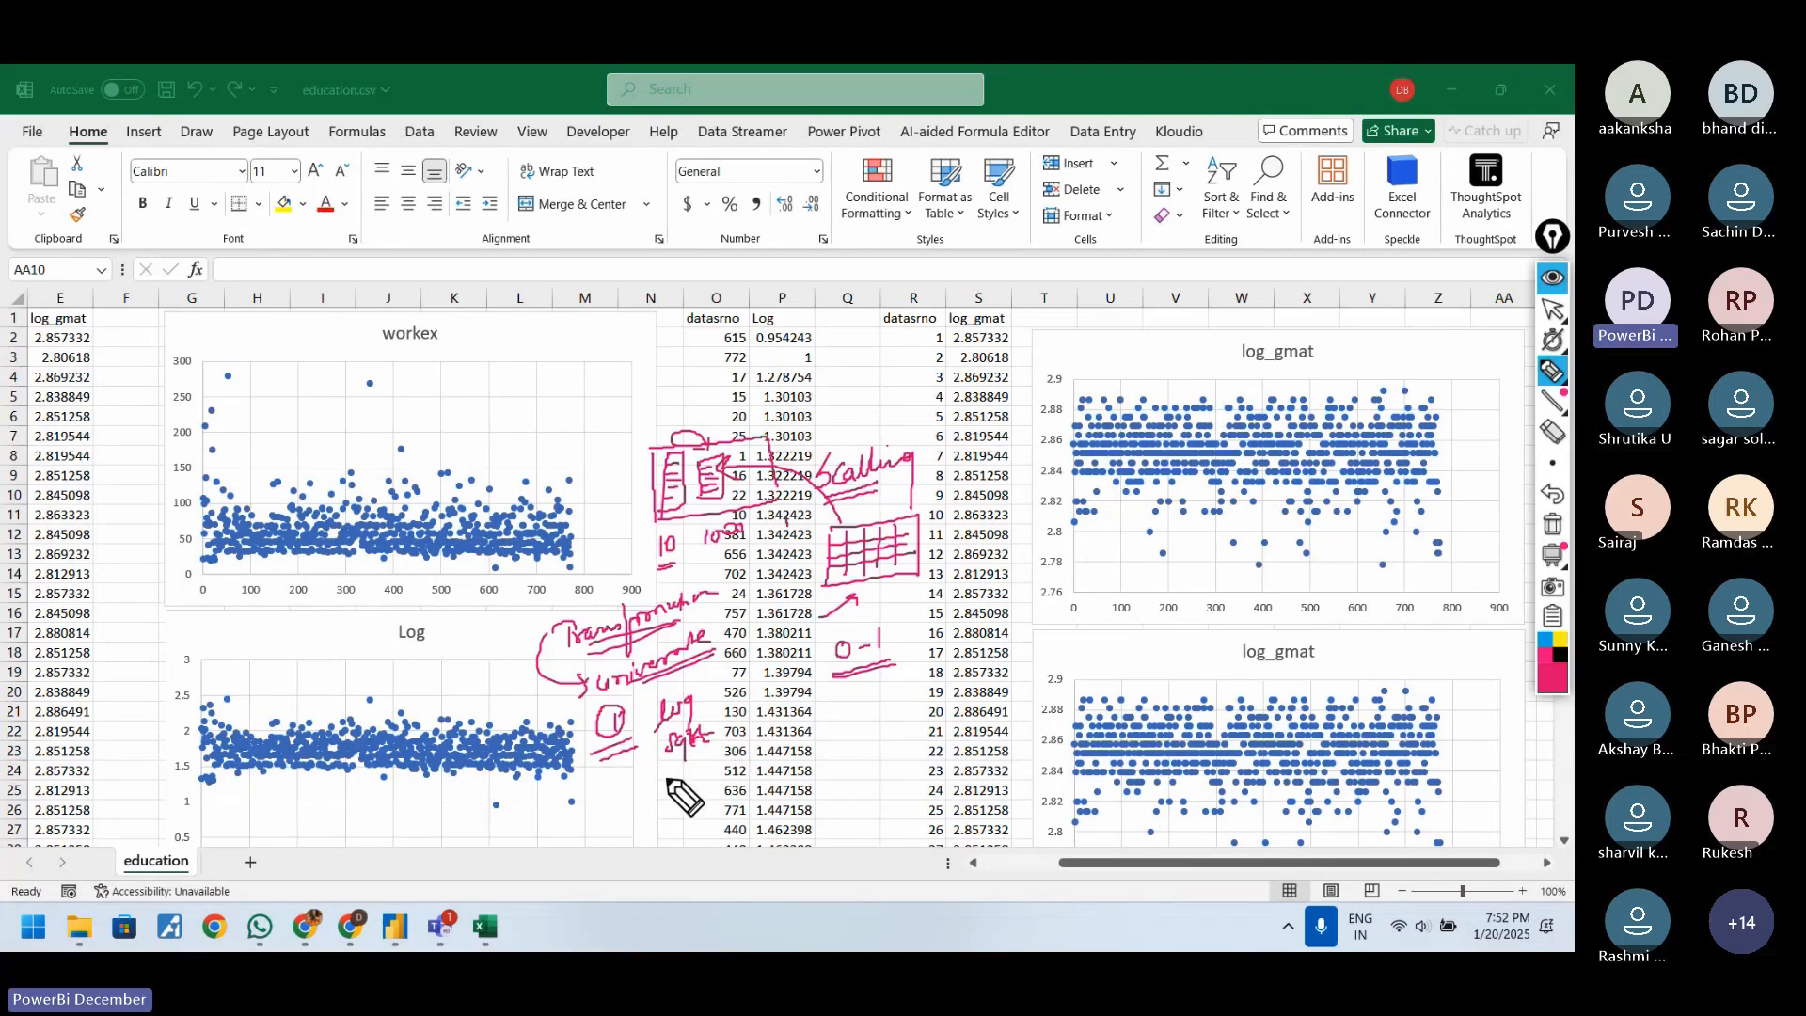
mouse_move(680, 771)
left_mouse_down()
mouse_move(671, 785)
mouse_move(722, 772)
mouse_move(690, 806)
mouse_move(710, 798)
left_mouse_up()
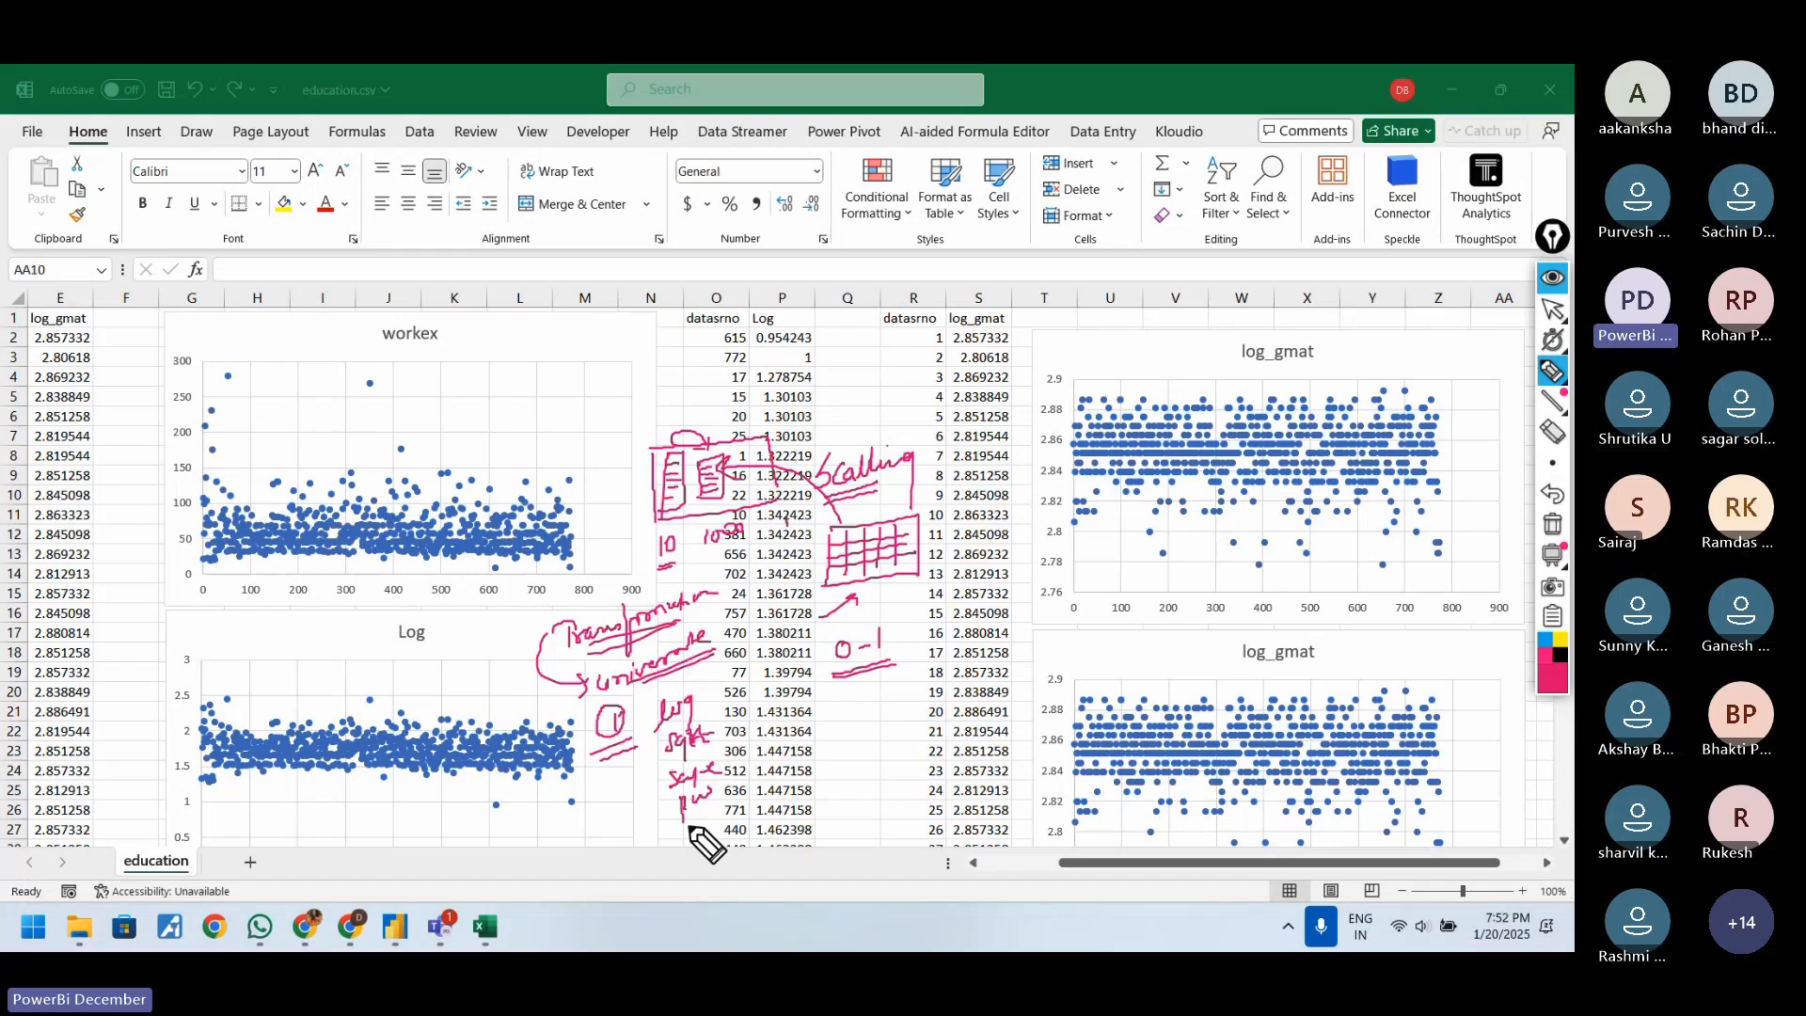
left_click_drag(687, 824, 723, 841)
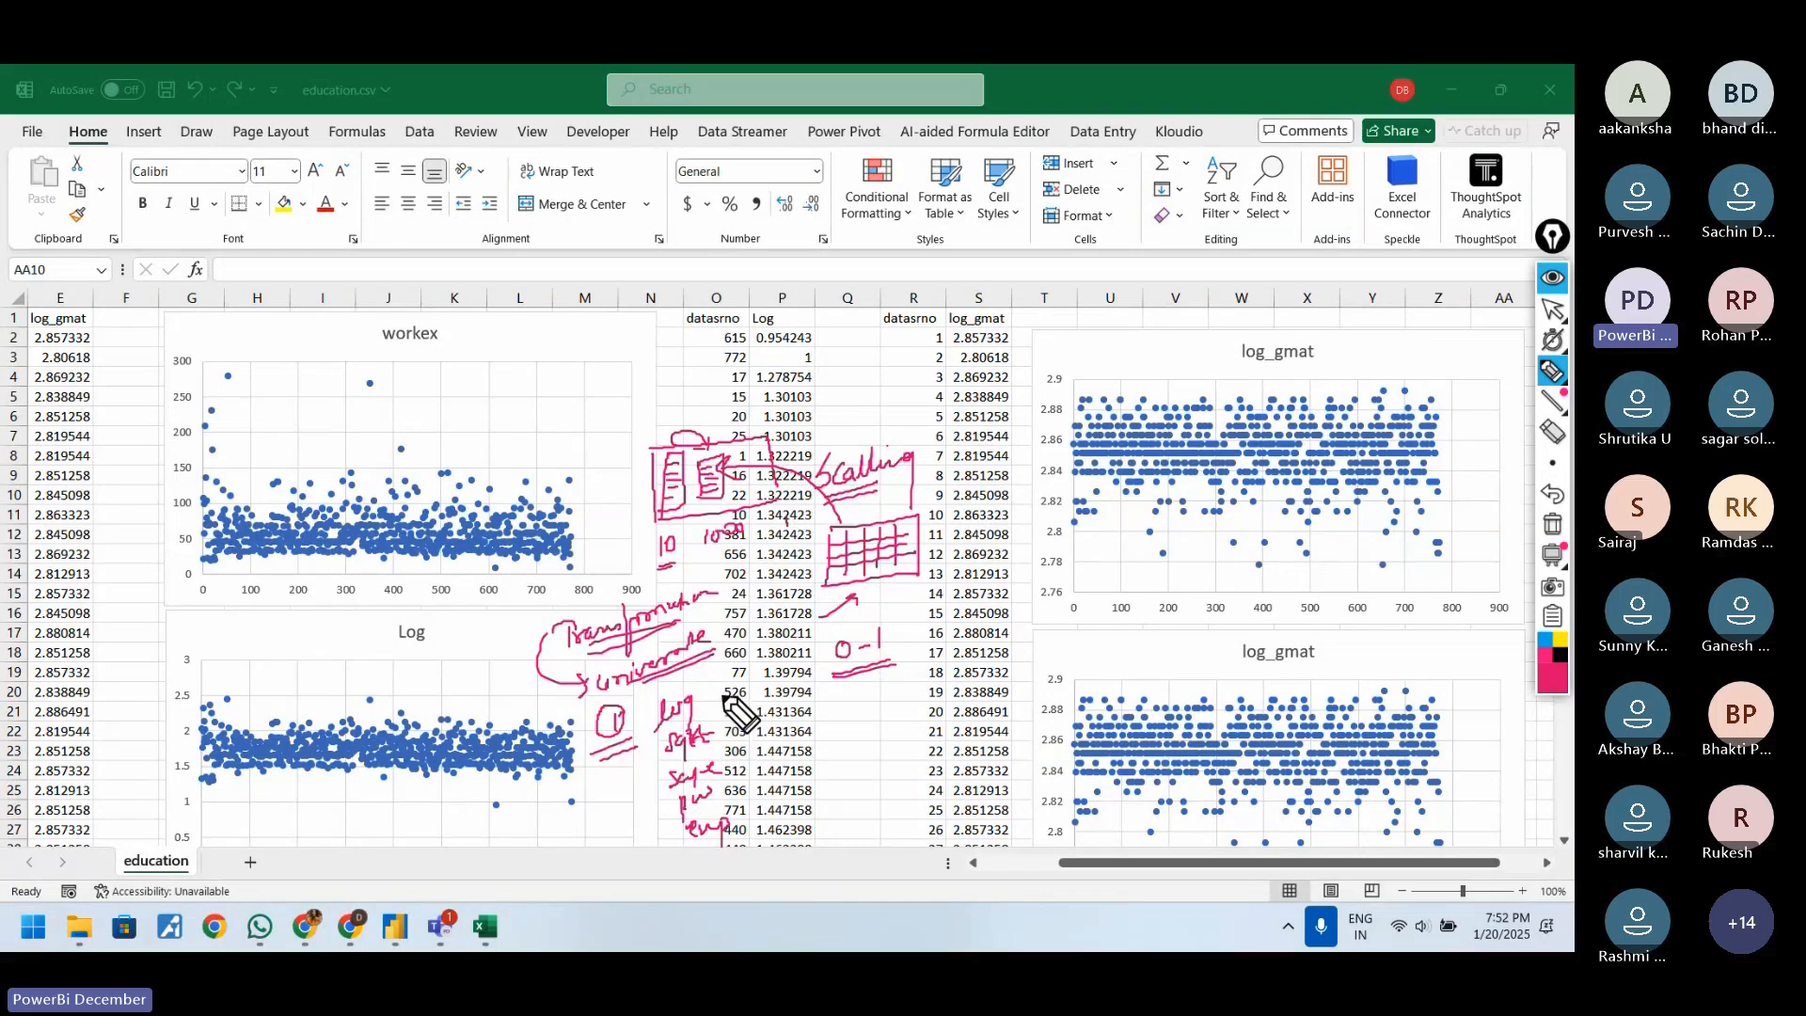
mouse_move(749, 662)
left_mouse_down()
mouse_move(743, 683)
mouse_move(774, 687)
left_mouse_up()
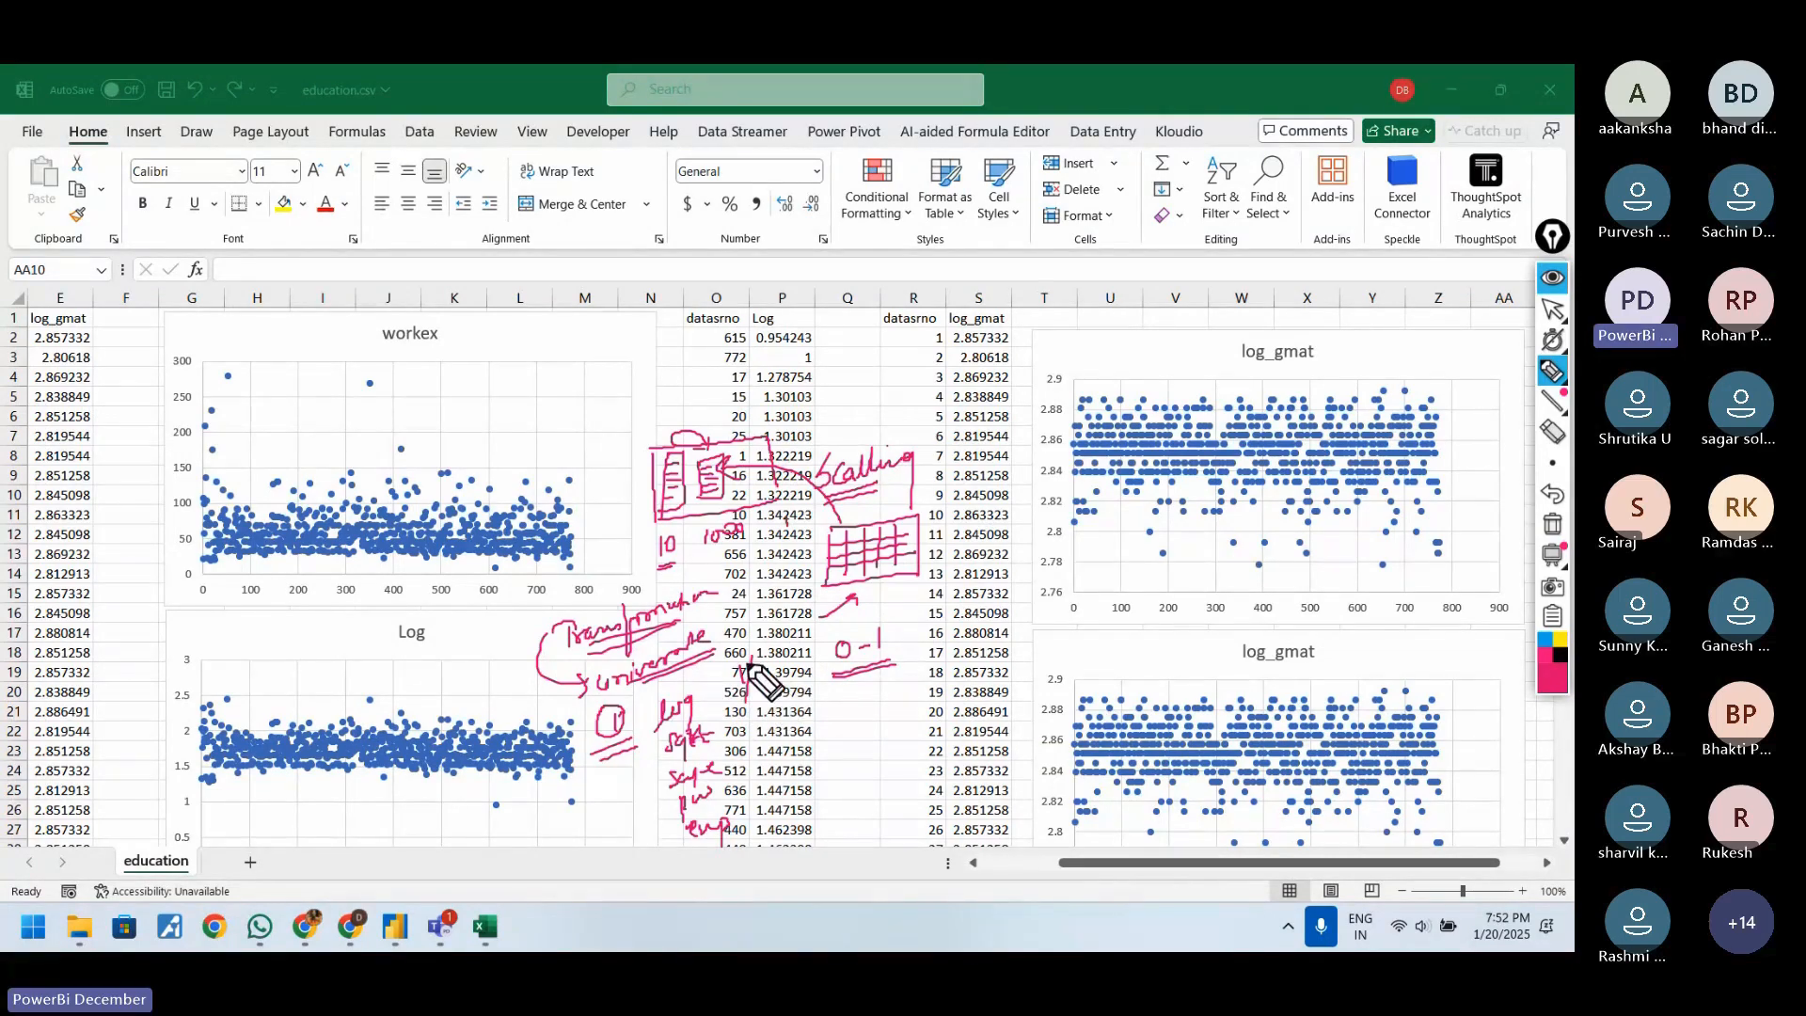